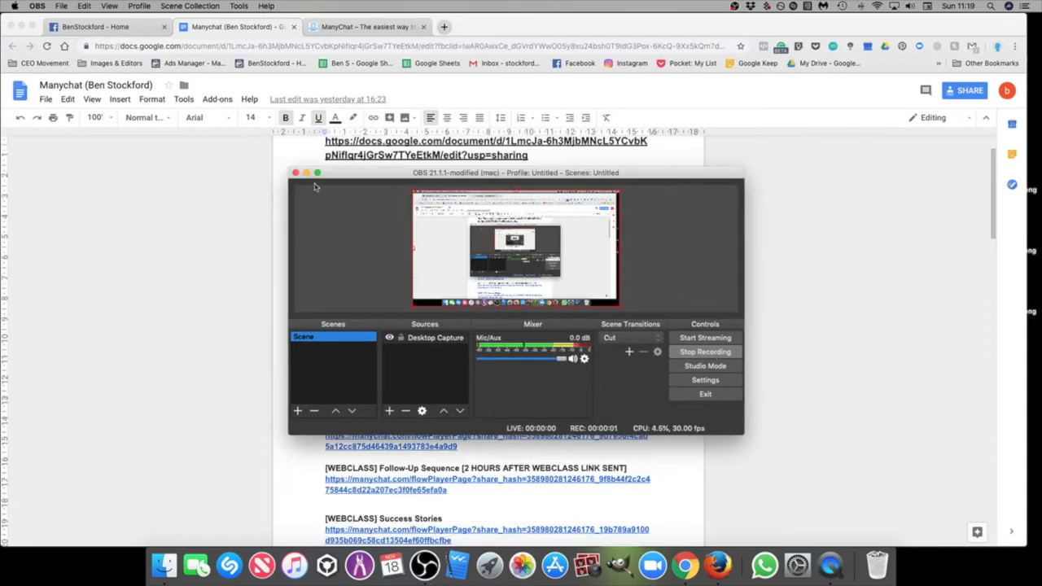
Step: Start free on the ManyChat site, agree to the Terms of Service and Privacy Policy, and sign in with Facebook
click(306, 173)
click(352, 27)
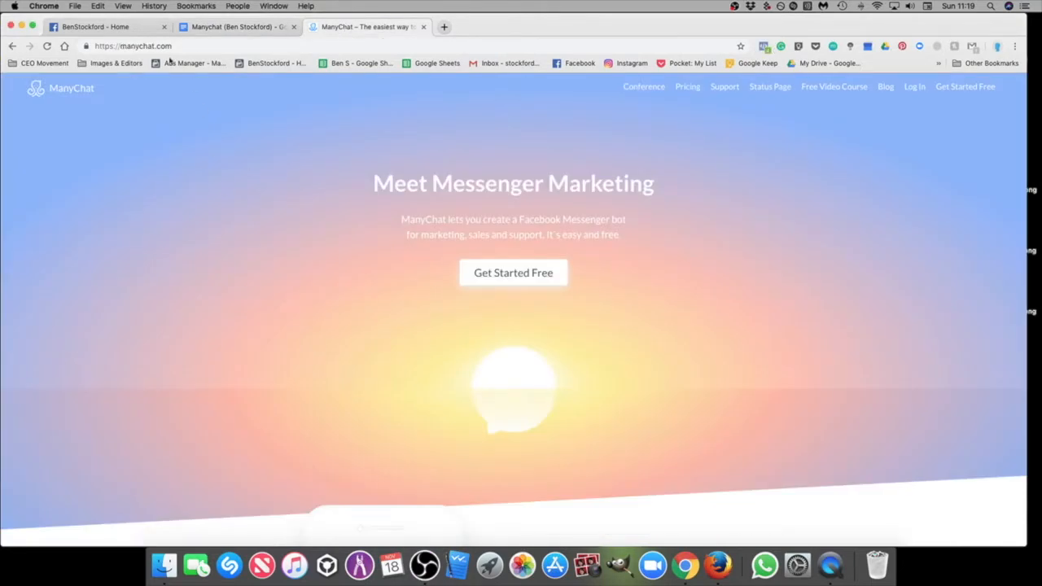
click(131, 47)
click(328, 310)
click(498, 275)
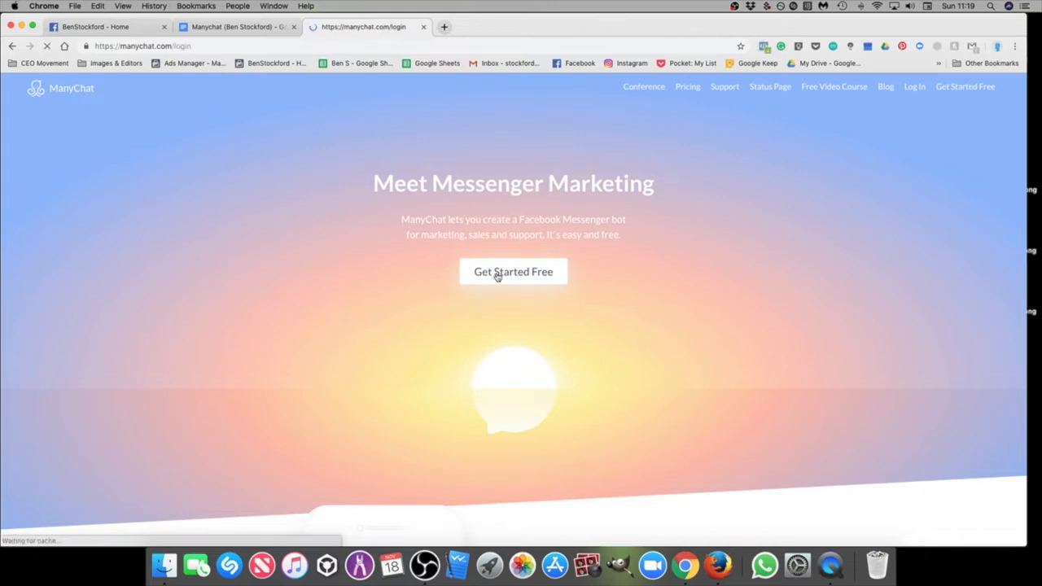
click(430, 285)
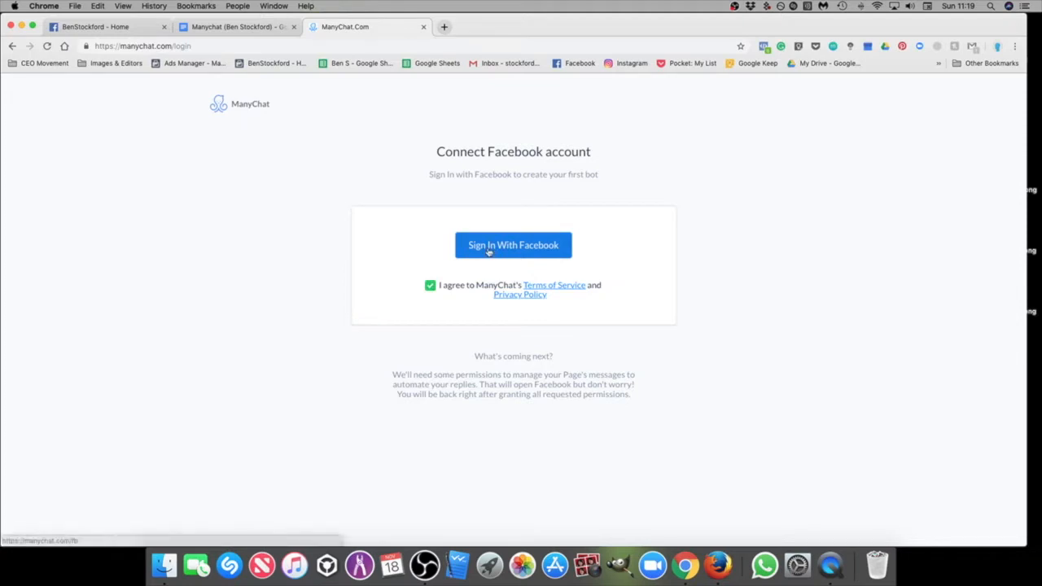
click(488, 253)
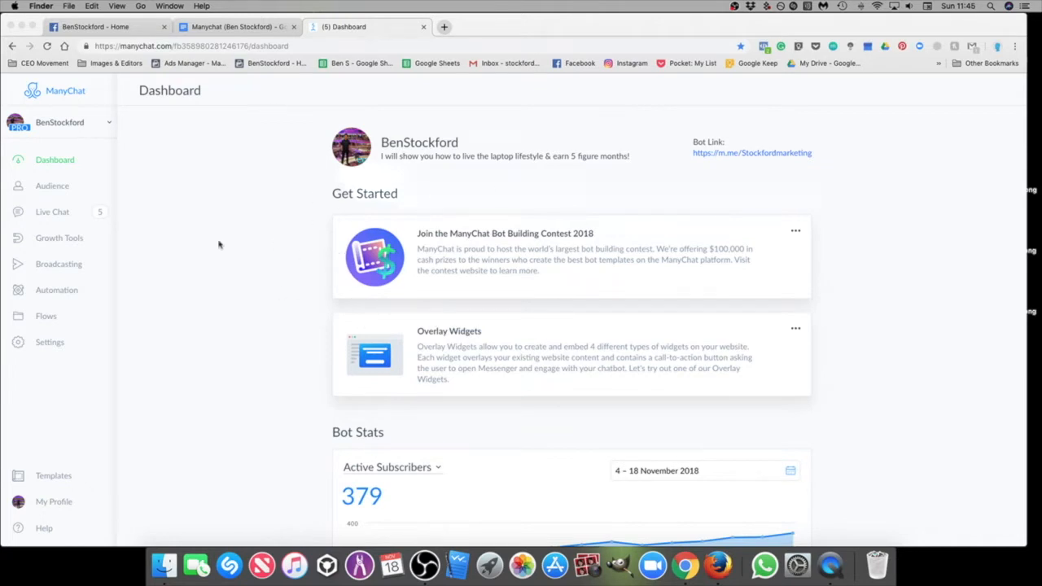
Step: Switch to the Manychat Google document and examine its share link and the list of [WEBCLASS] flow links
click(236, 27)
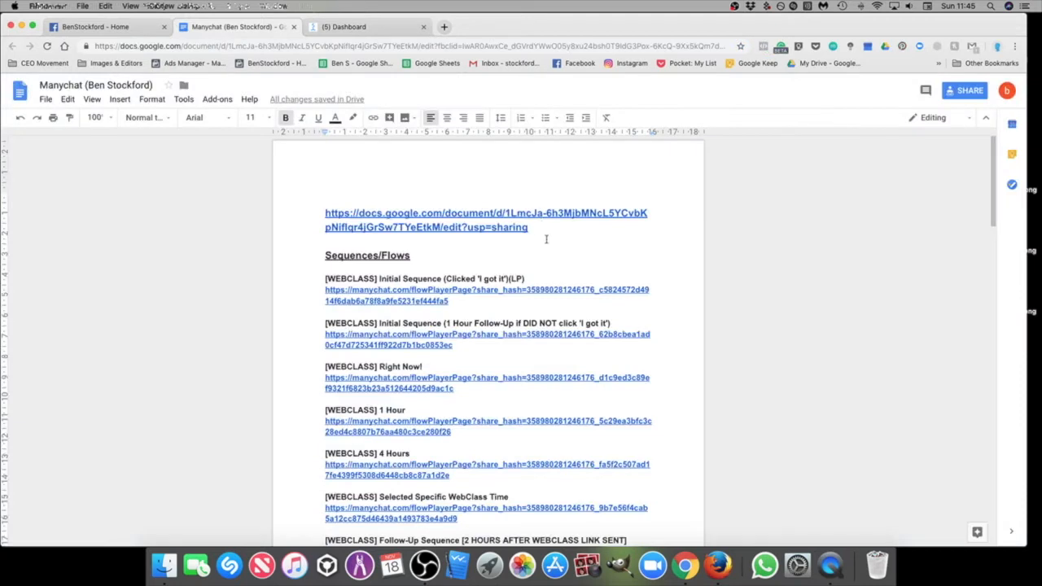
drag(538, 228, 319, 217)
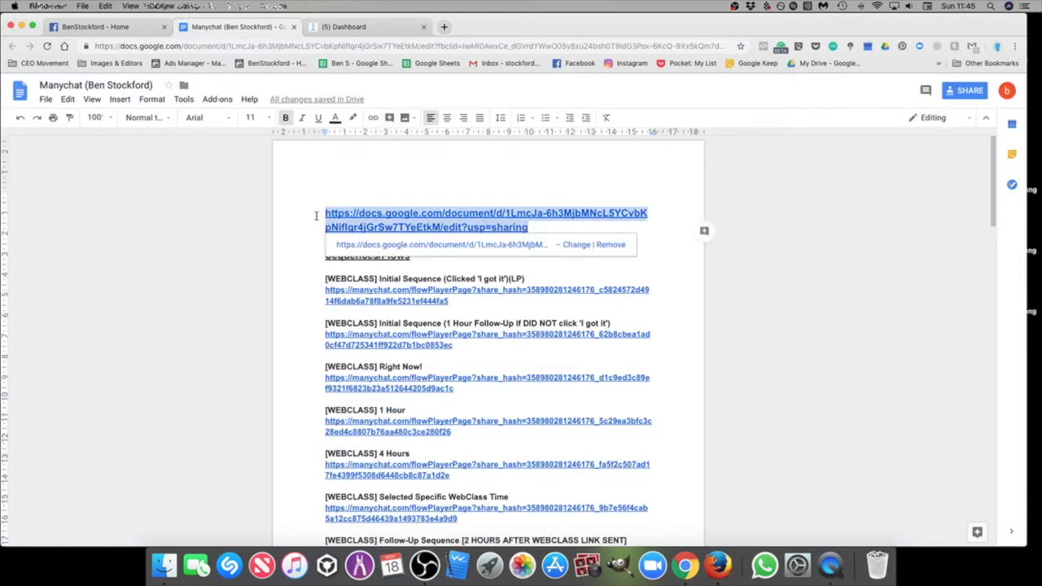
click(304, 216)
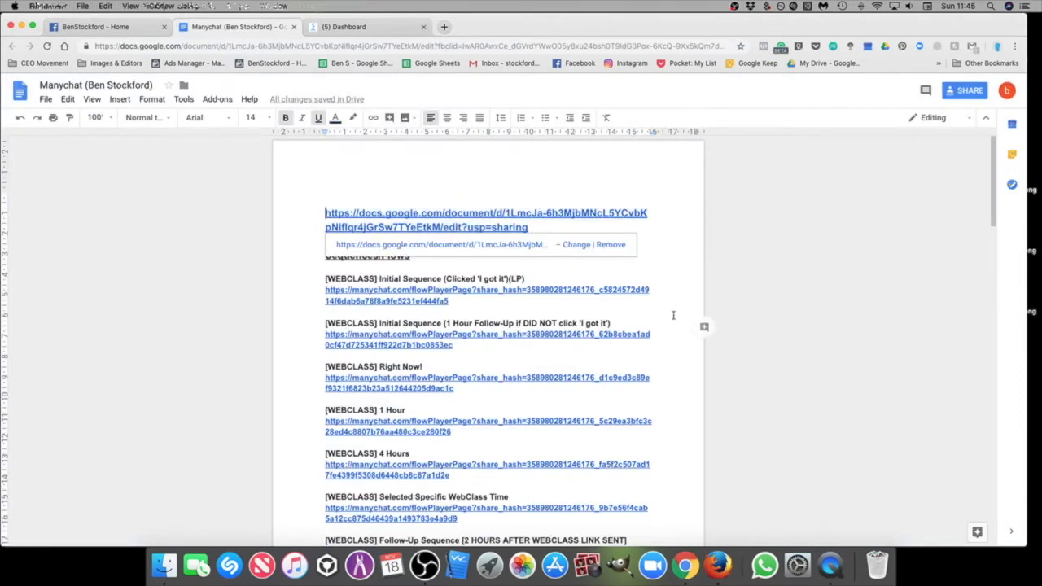
scroll(675, 342, down, 3)
scroll(675, 353, down, 3)
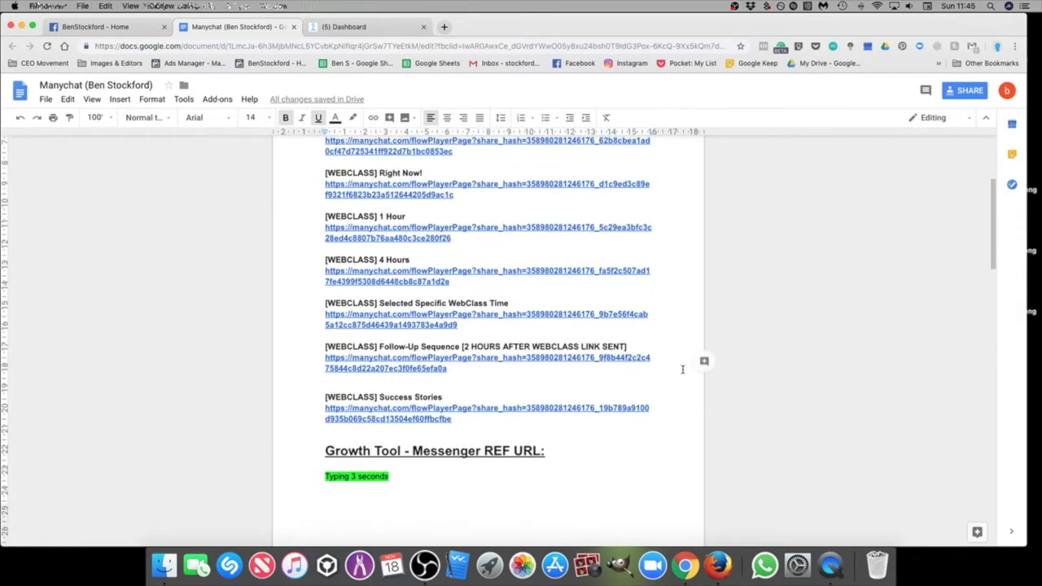
scroll(574, 389, up, 6)
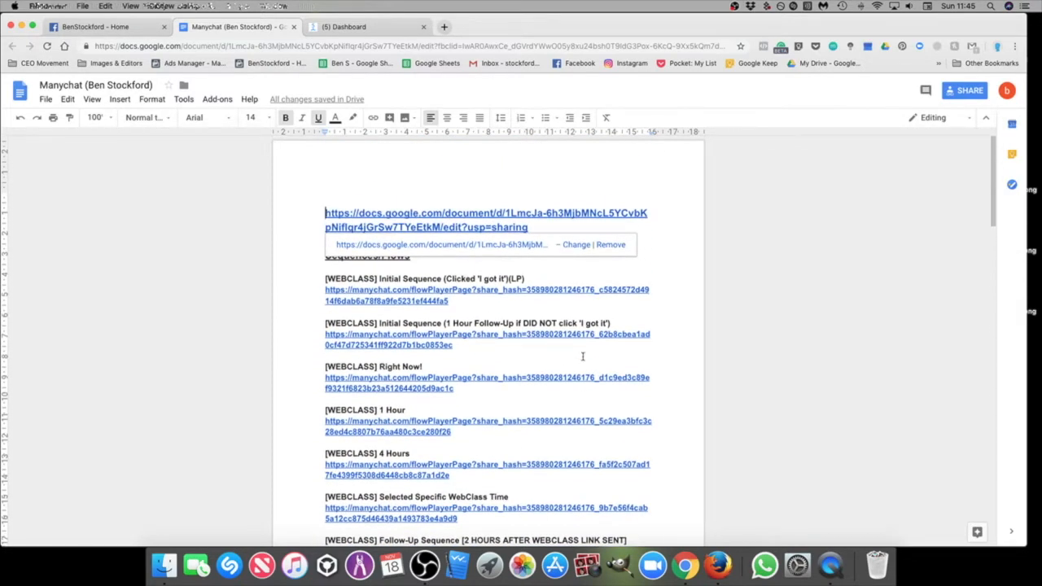
Step: Return to the ManyChat dashboard and open the Sequences list under Automation
click(359, 27)
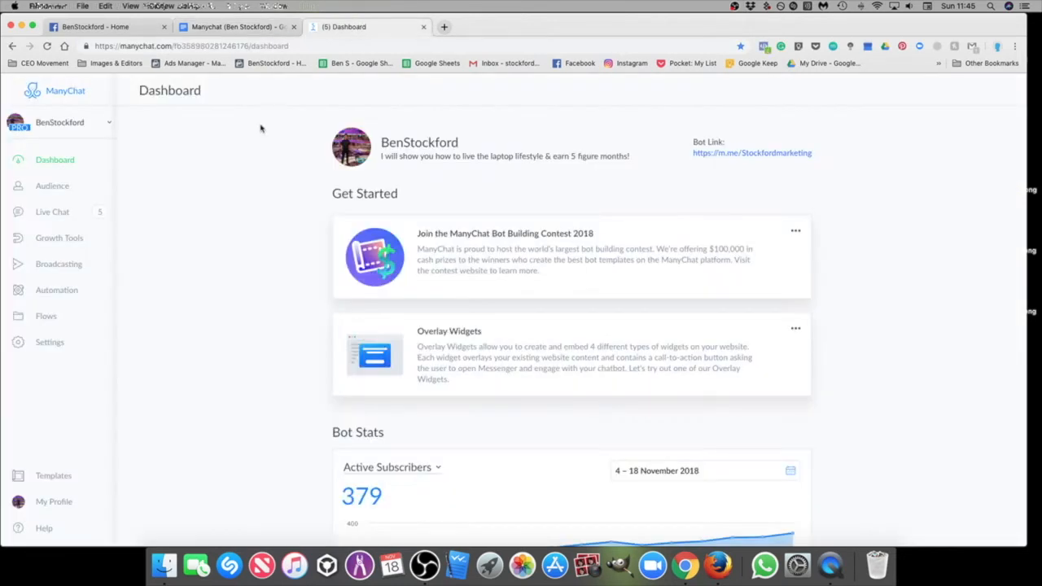
click(57, 291)
click(55, 405)
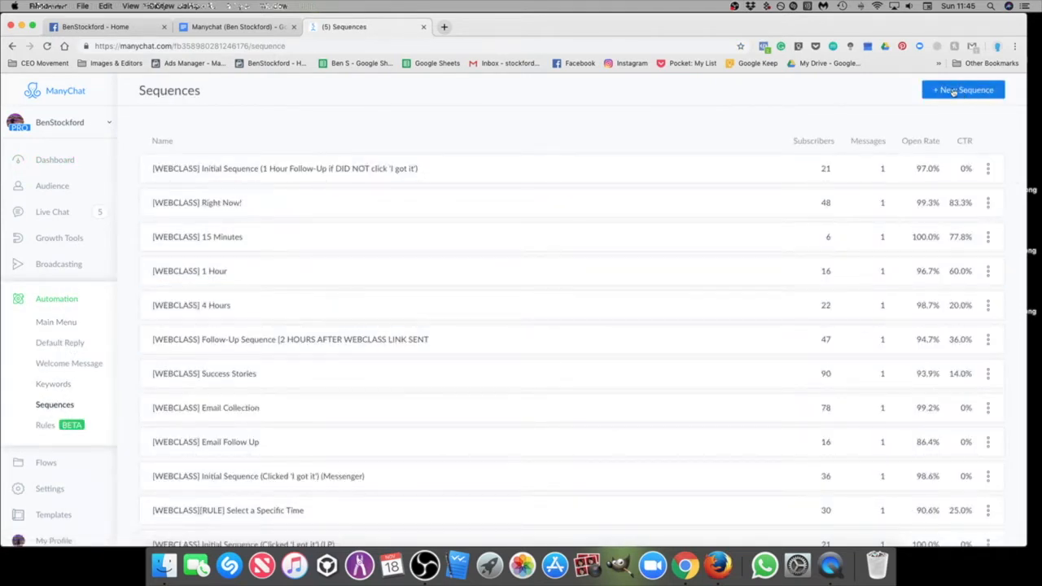
Step: Check the [WEBCLASS] sequence names in the Google document and return to the ManyChat Sequences list
click(236, 27)
click(658, 333)
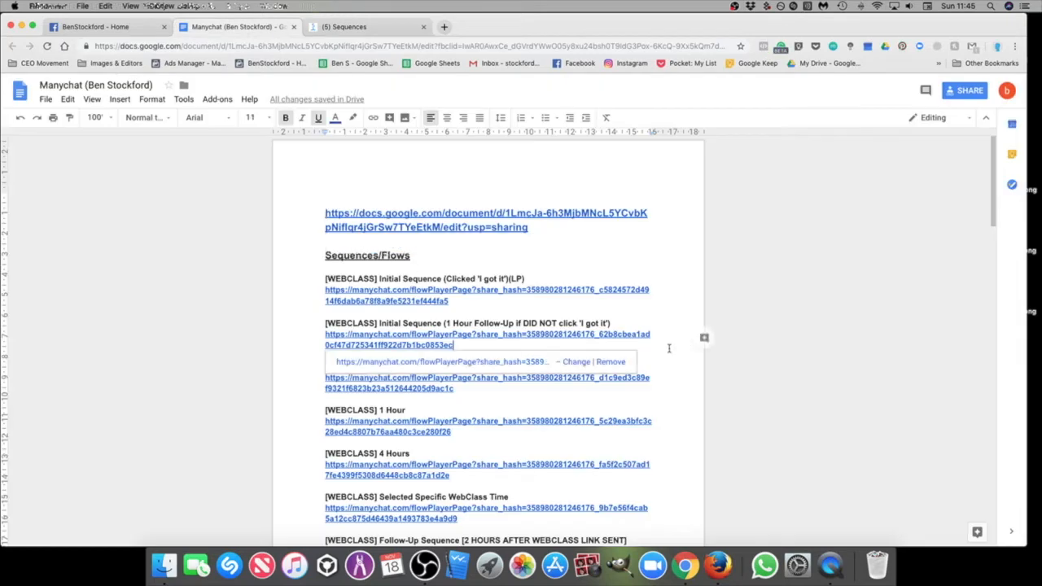
scroll(547, 316, down, 3)
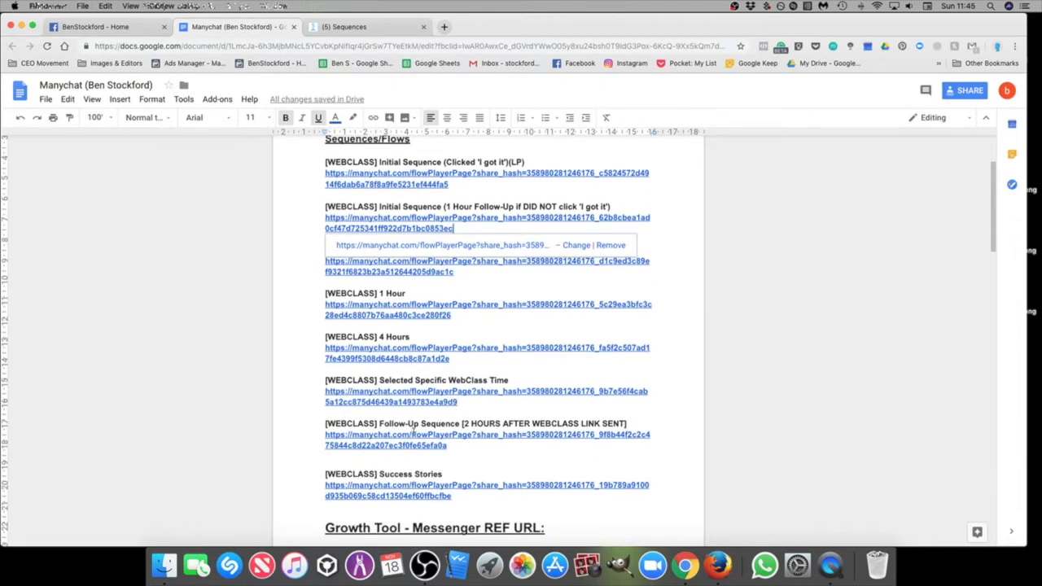
scroll(412, 431, up, 3)
click(430, 29)
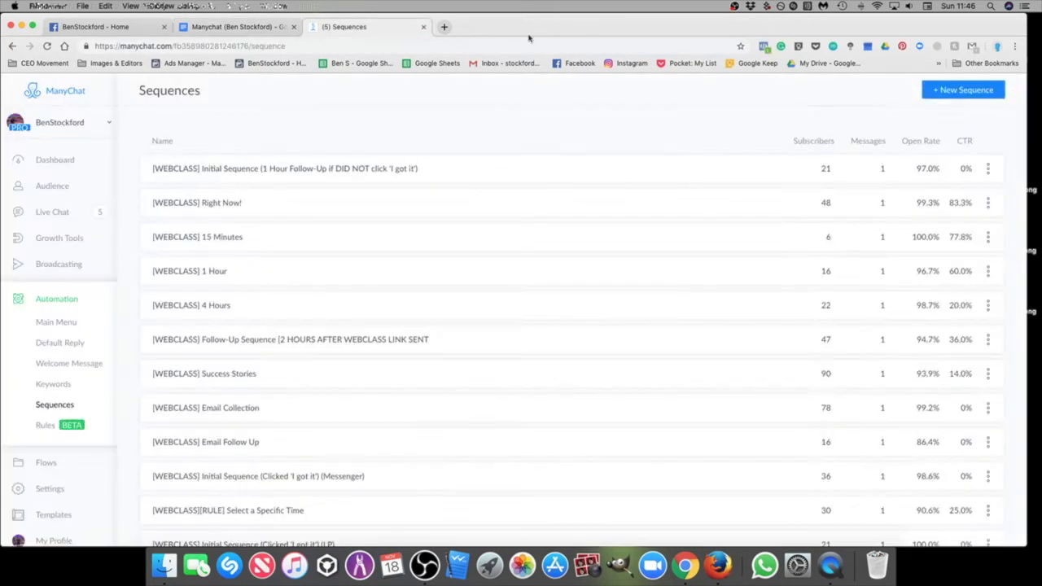
Step: Fill in a new sequence name, "[WEBCLASS] Initial Sequence (Clicked 'I got it')(LP)", copied from the document, and dismiss the dialog without creating it
click(974, 92)
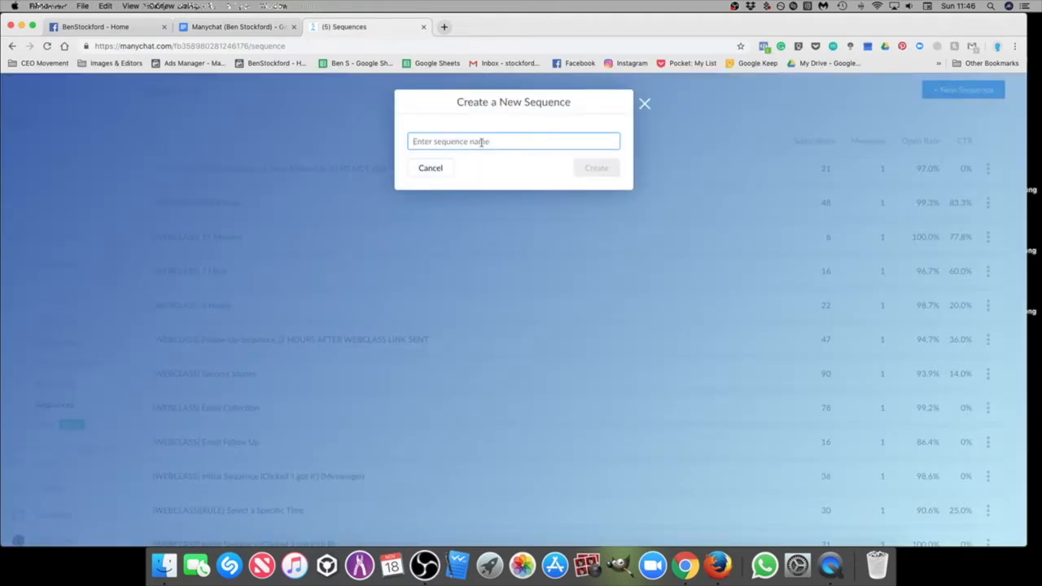
click(216, 29)
drag(326, 255, 526, 255)
right_click(514, 262)
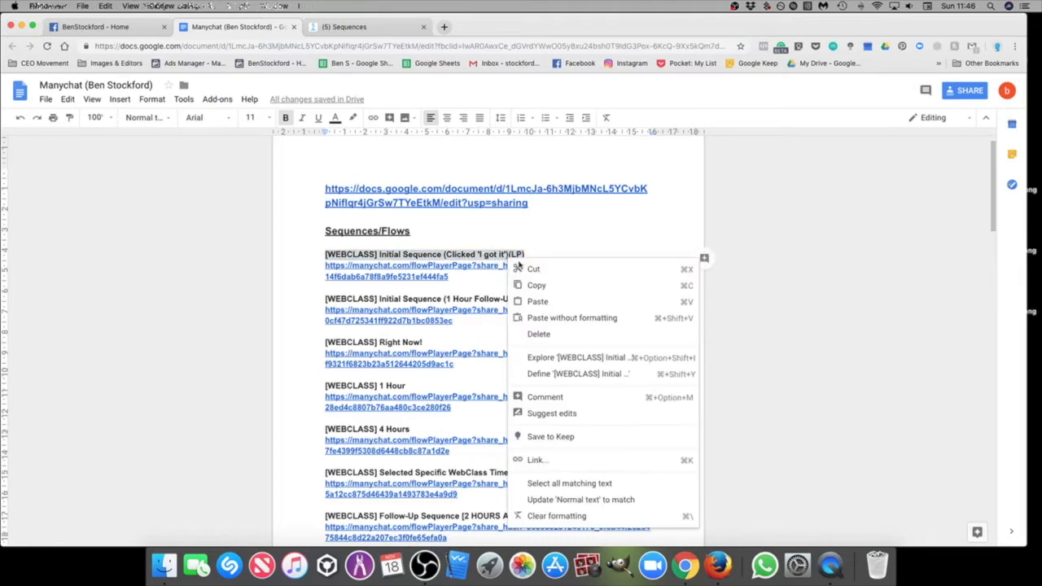
click(534, 286)
click(345, 27)
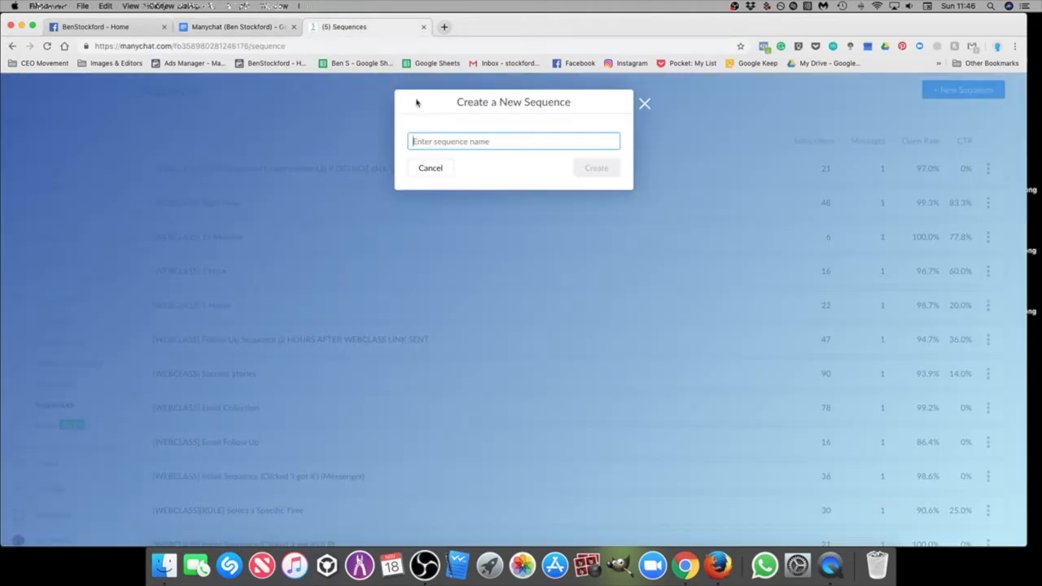
right_click(444, 142)
click(476, 210)
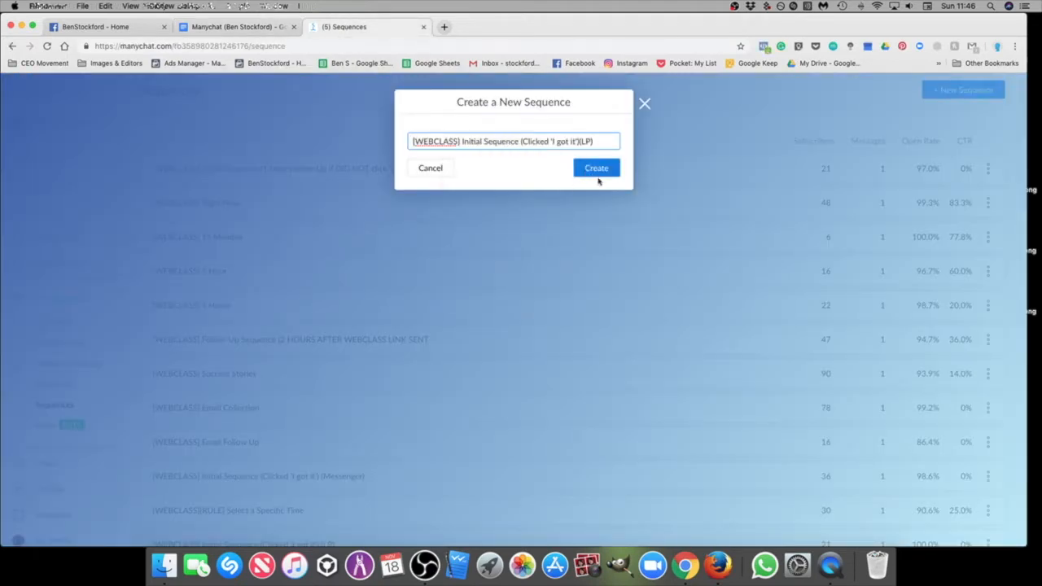
click(644, 103)
Step: Look through the existing [WEBCLASS] sequences in the Sequences list
scroll(258, 284, down, 2)
scroll(314, 247, up, 3)
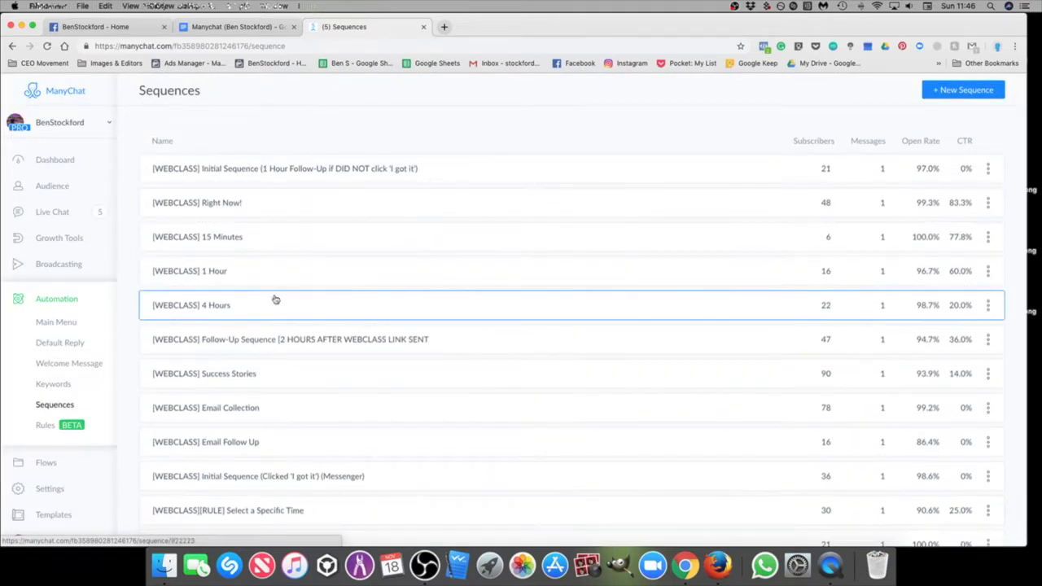
scroll(285, 326, down, 1)
scroll(285, 376, down, 1)
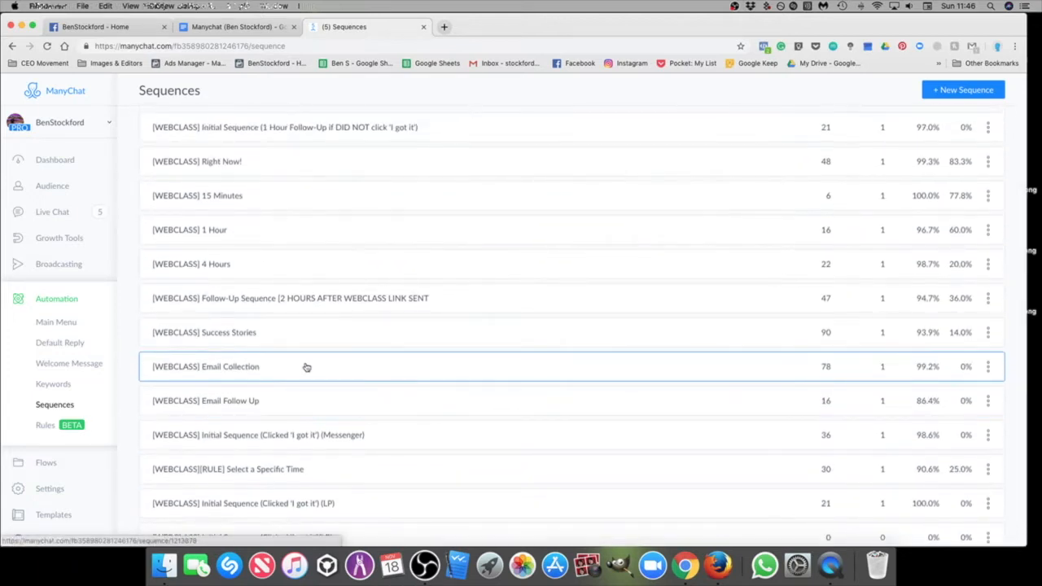
scroll(306, 366, up, 2)
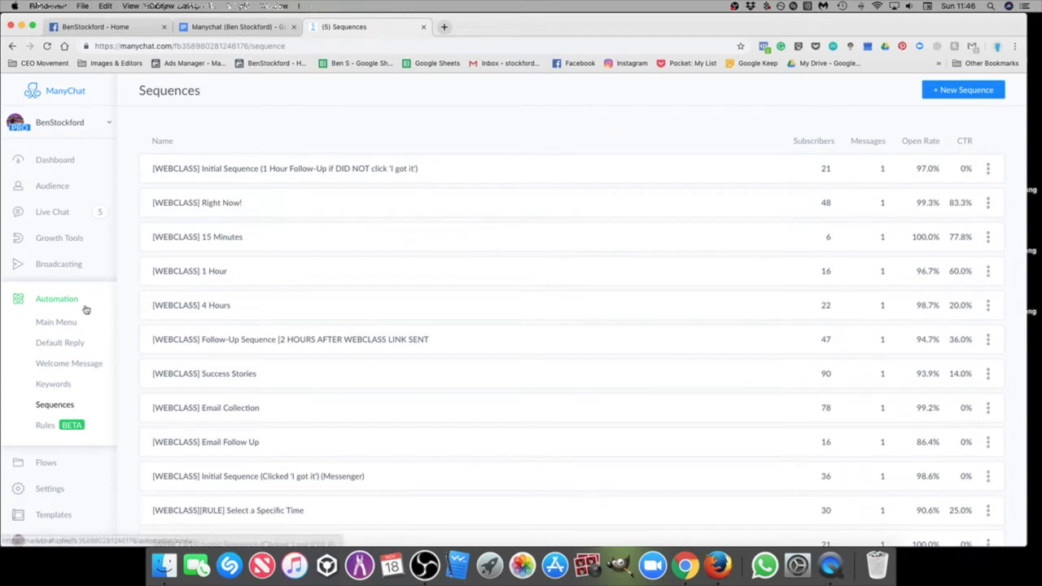
Step: Open the shared flow "[WEBCLASS] Initial Sequence (Clicked 'I got it')(LP)" from the document's link and choose to save it to ManyChat
click(221, 28)
double_click(758, 332)
scroll(597, 263, up, 1)
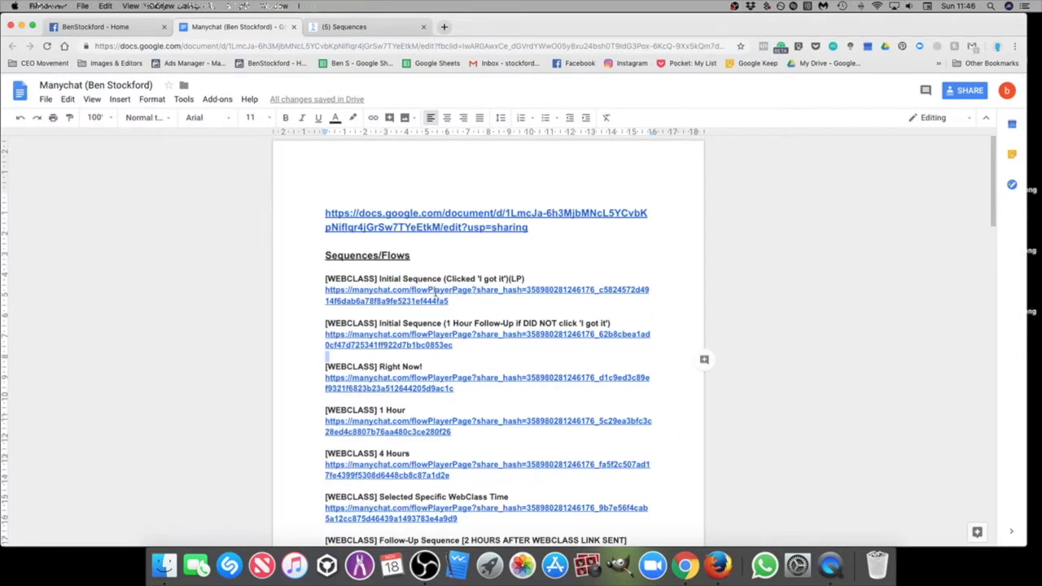
click(430, 291)
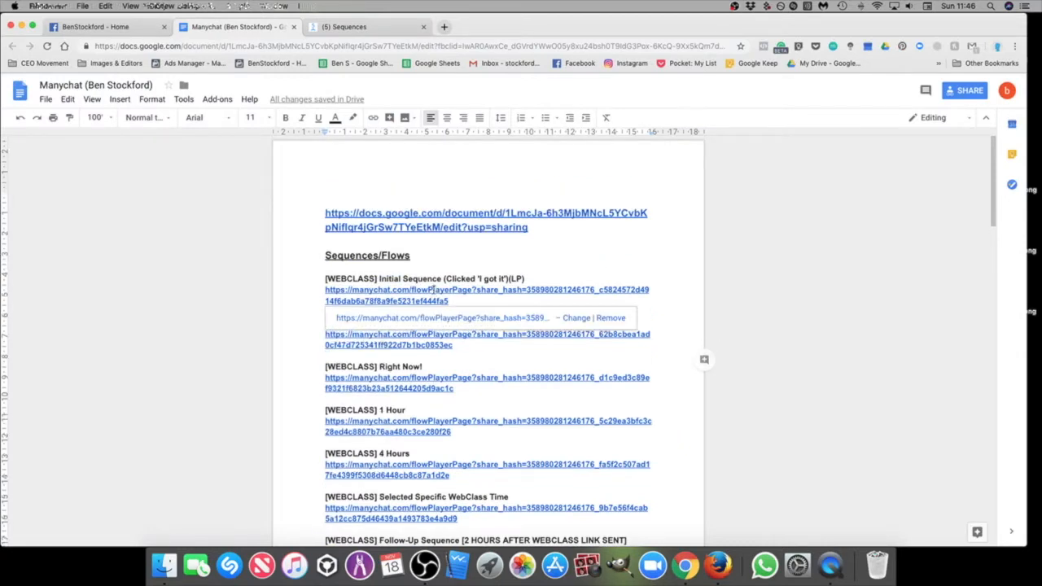
click(458, 318)
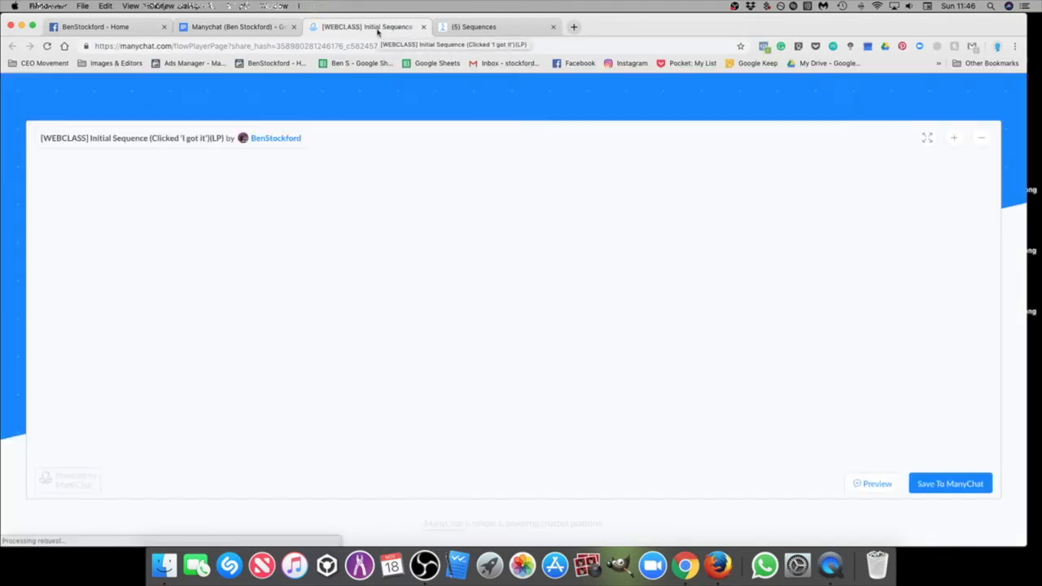
click(947, 484)
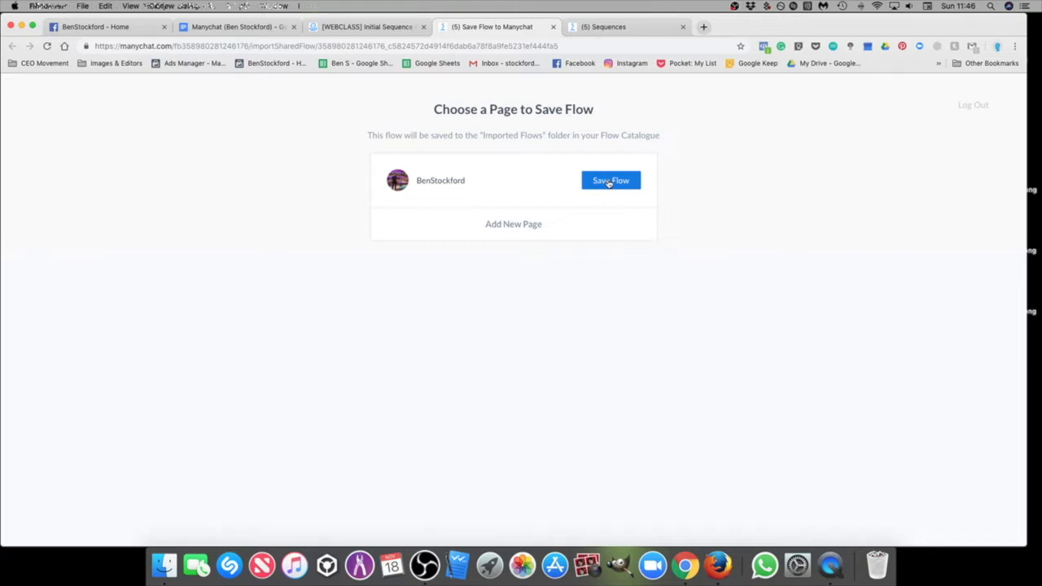
click(554, 28)
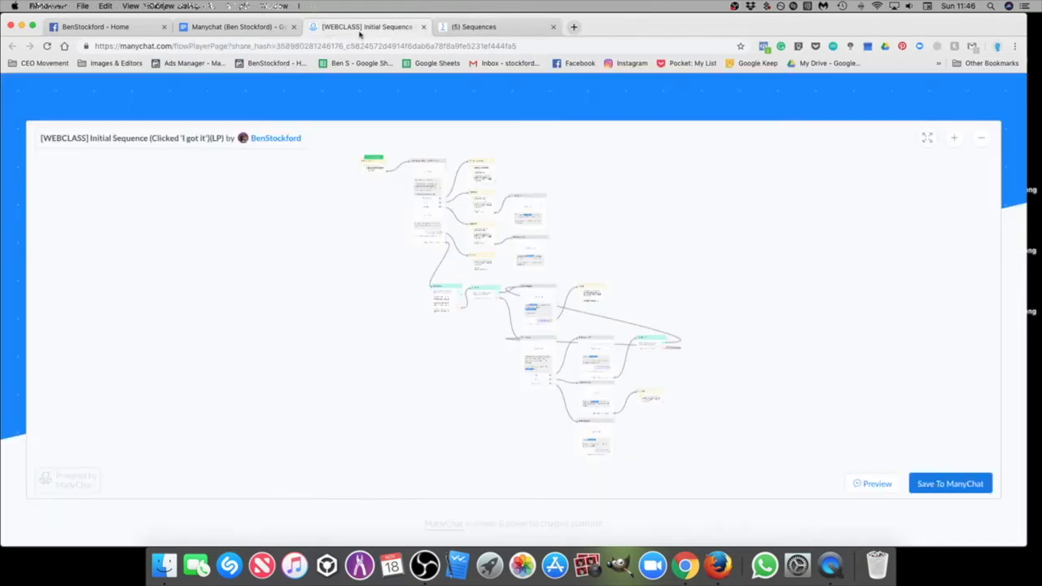
Step: Open the Imports folder in ManyChat's Flows to examine the imported [WEBCLASS] flows
click(209, 31)
click(471, 31)
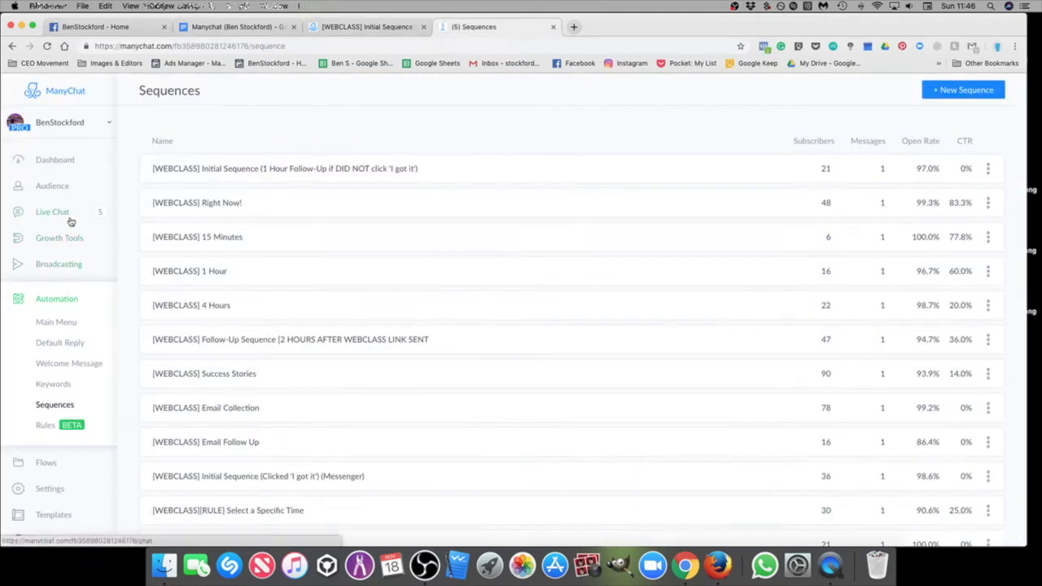
click(46, 462)
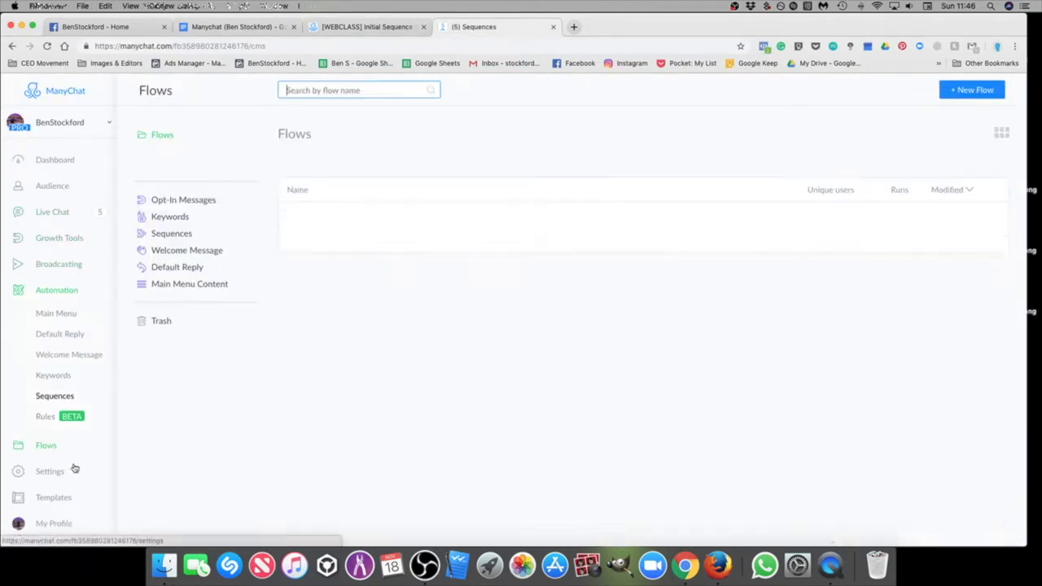
click(527, 163)
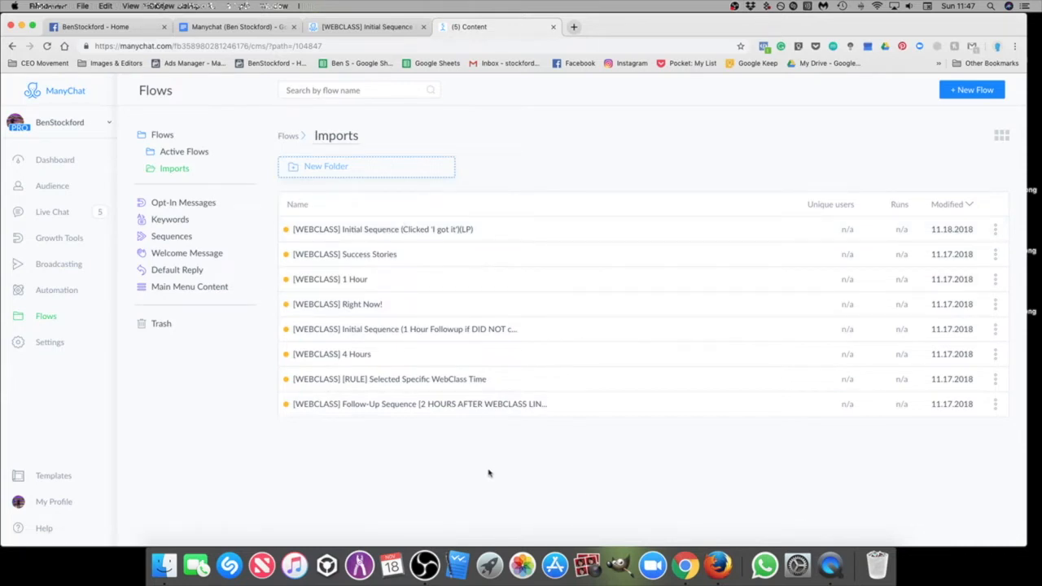
Step: In the bot's Custom Fields settings, fill in a new user field named "Date & Time" of type Date & Time, and cancel it
click(48, 344)
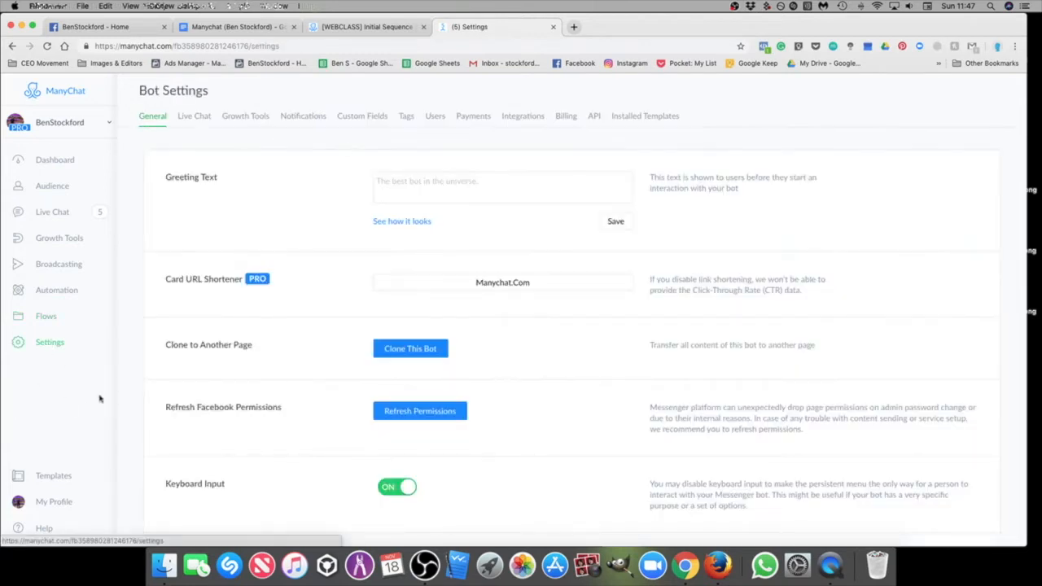
click(362, 116)
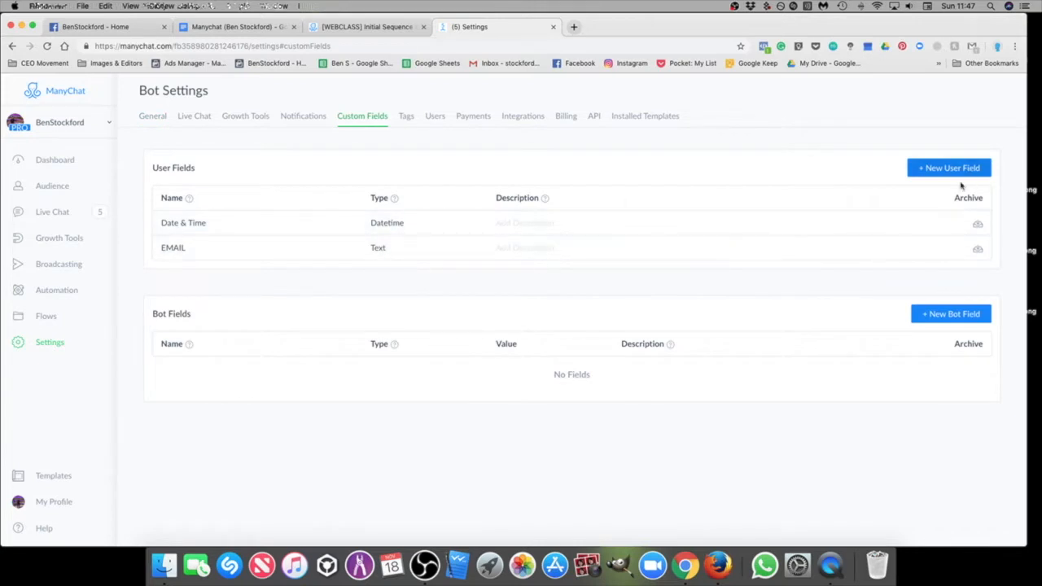
click(940, 169)
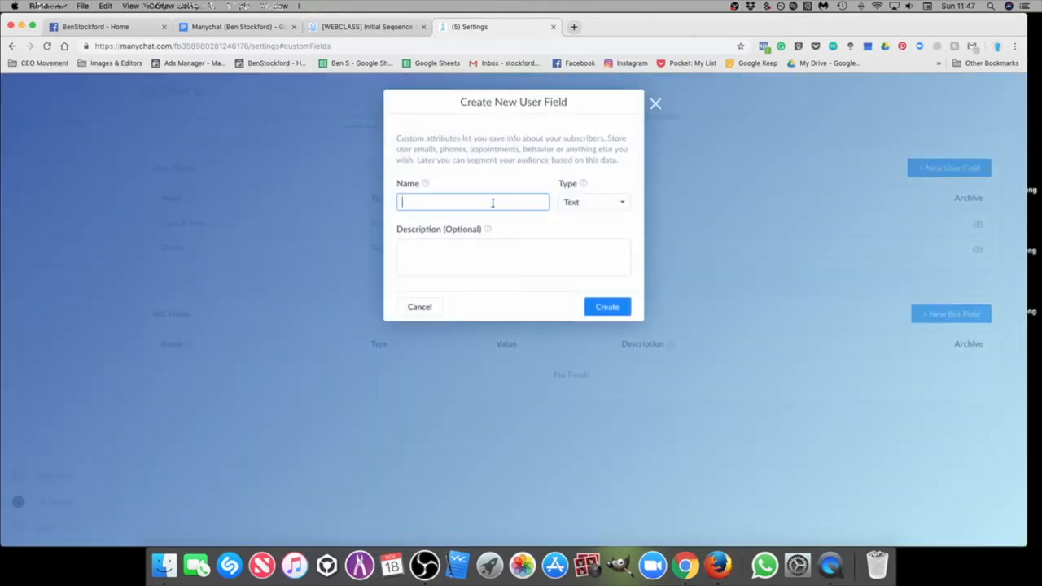
text(Date & Time)
click(621, 206)
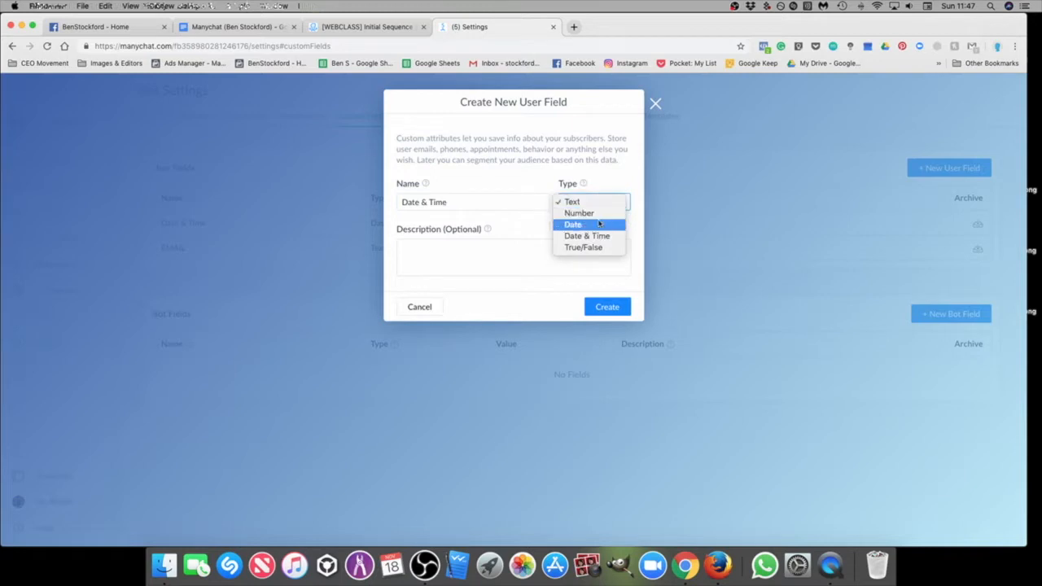
click(600, 237)
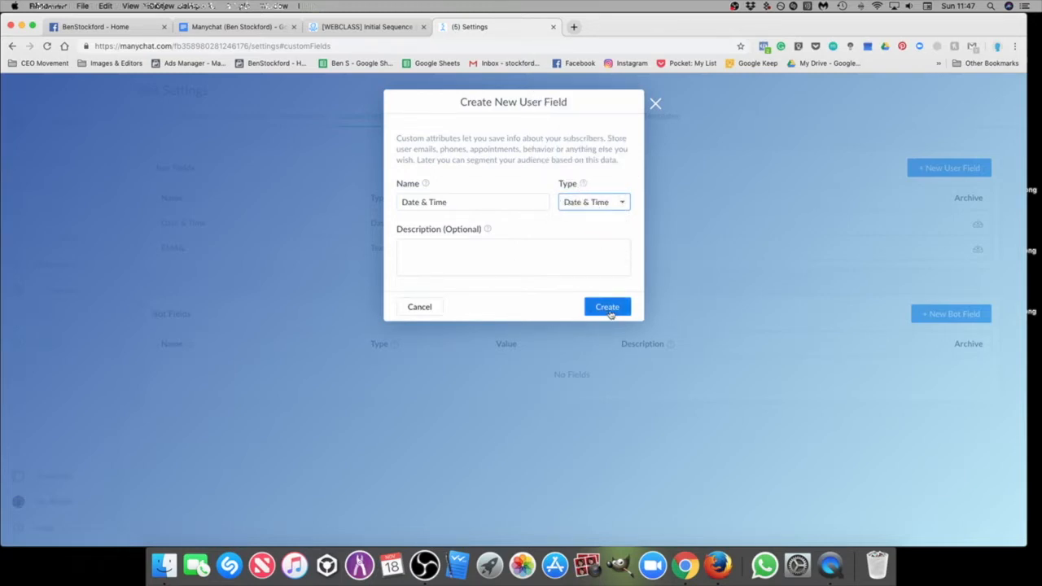
click(434, 309)
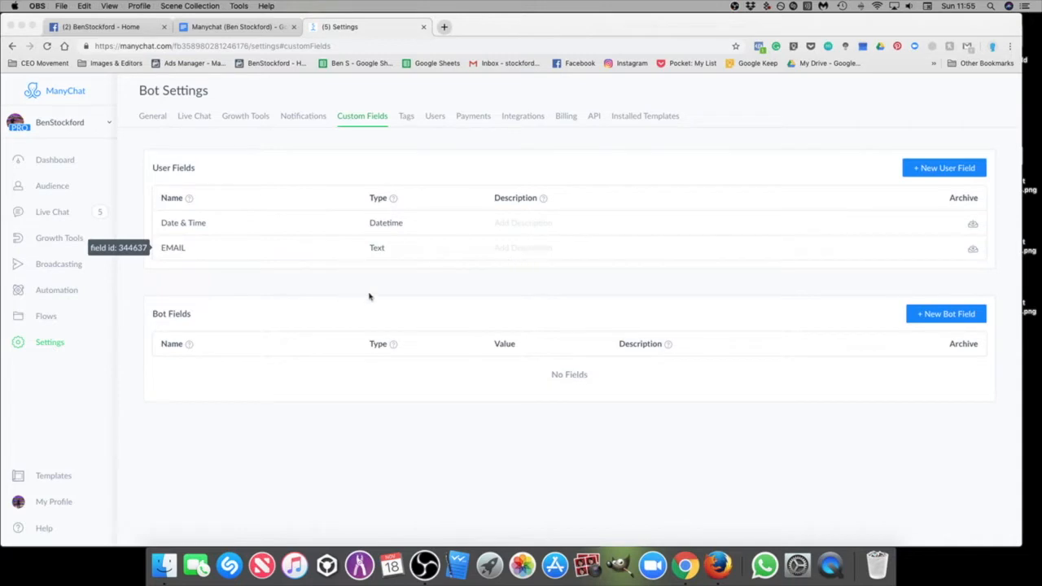
Step: Open the imported flow "[WEBCLASS] Initial Sequence (Clicked 'I got it')(LP)" from the Imports folder for editing
click(338, 291)
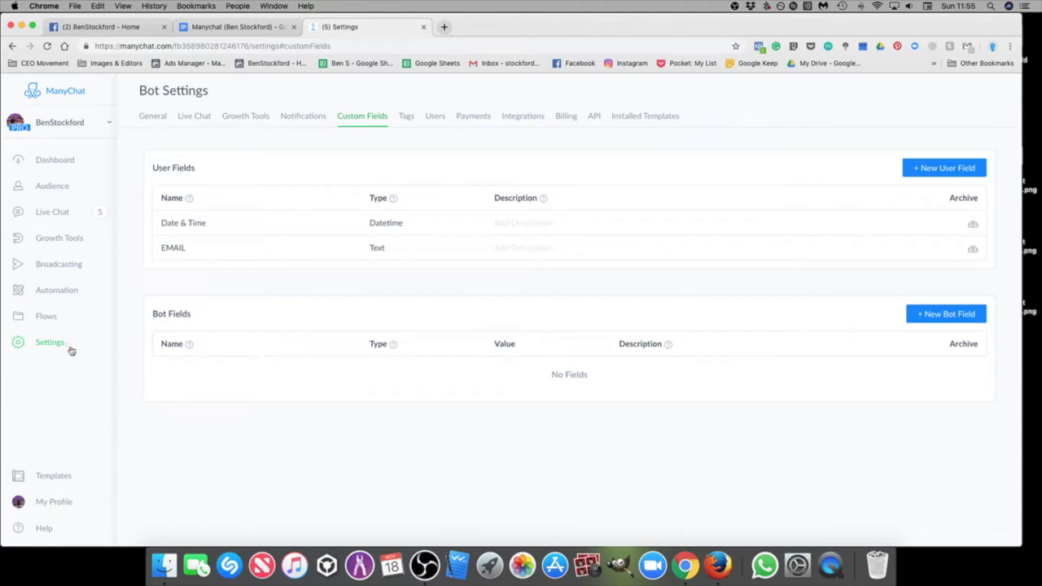
click(46, 318)
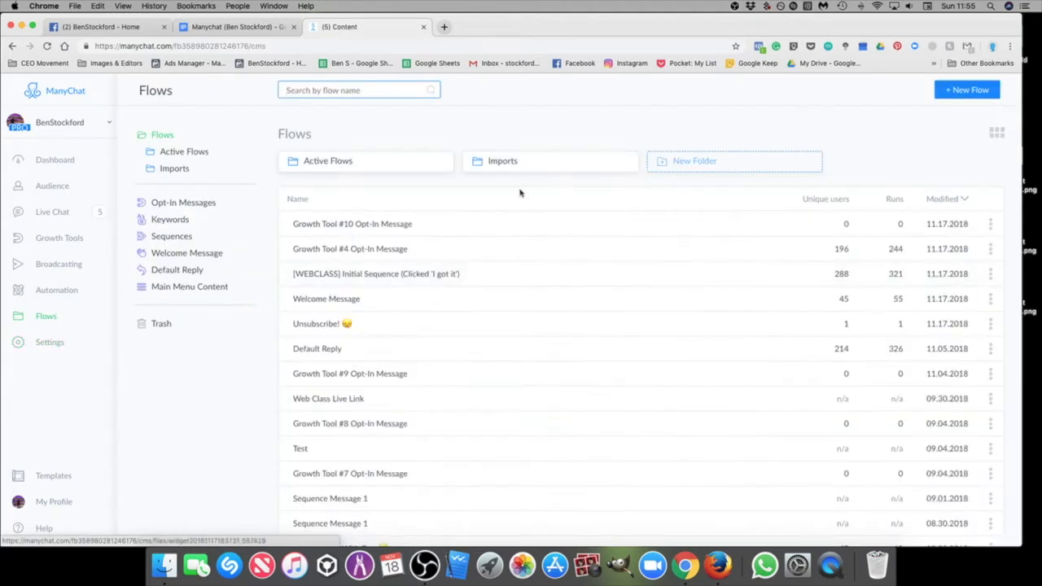
click(512, 162)
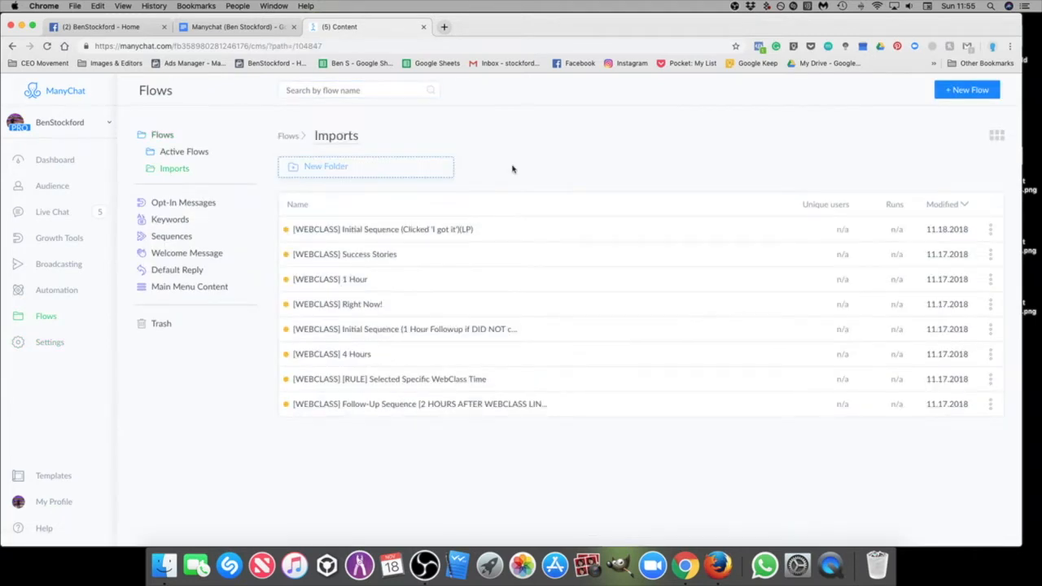
click(428, 232)
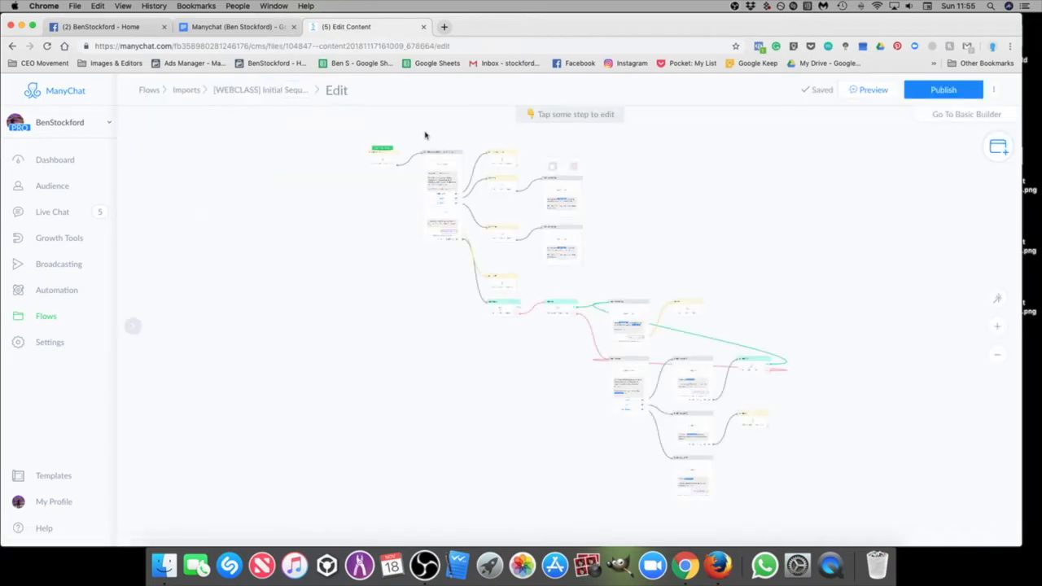
Step: Examine the flow's starting actions, the "Which Time Works Best?" message and the branches for each time choice
scroll(394, 220, up, 10)
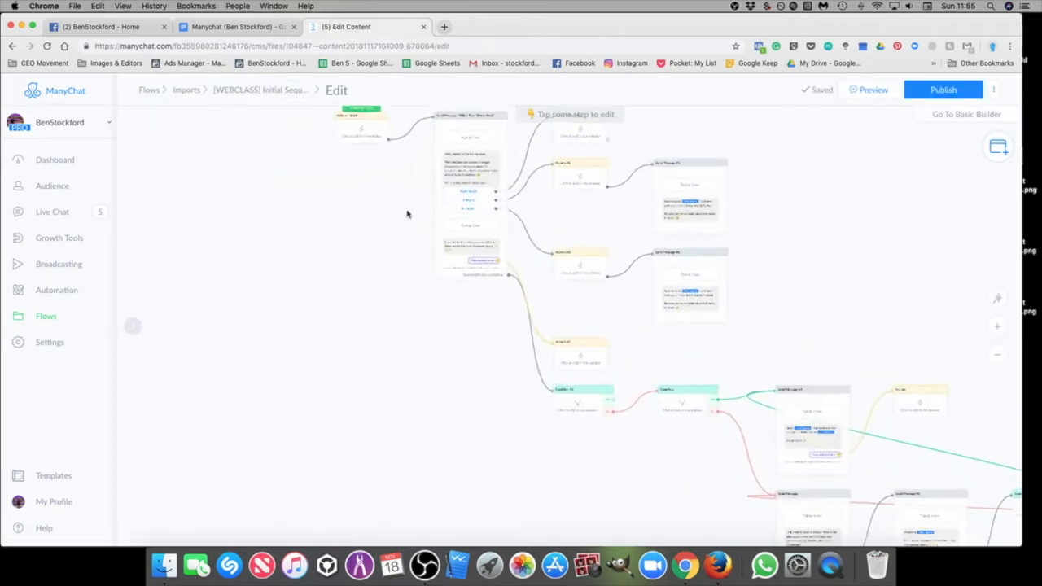
scroll(406, 386, down, 5)
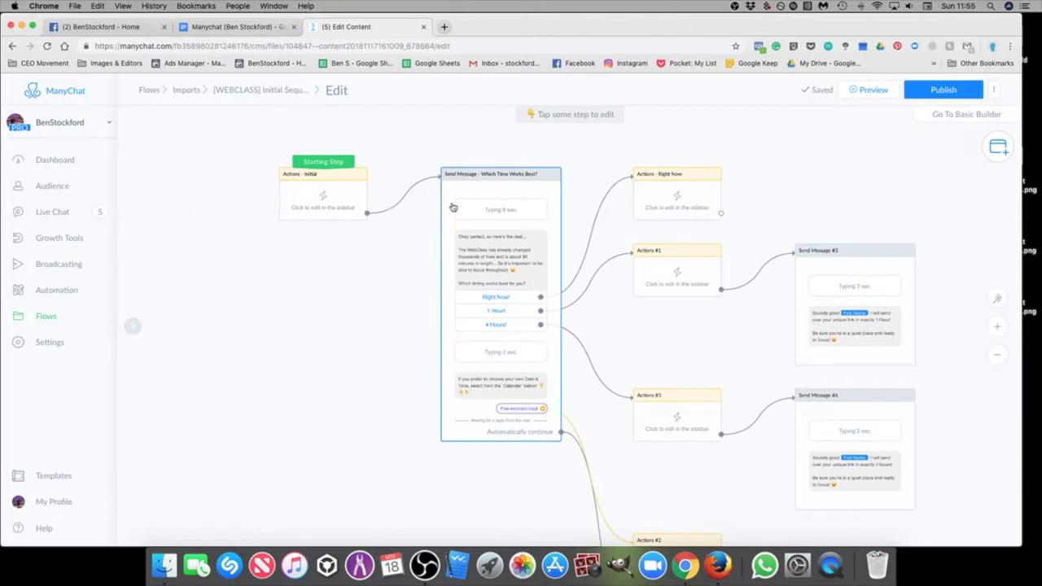
scroll(761, 314, down, 3)
scroll(570, 261, up, 3)
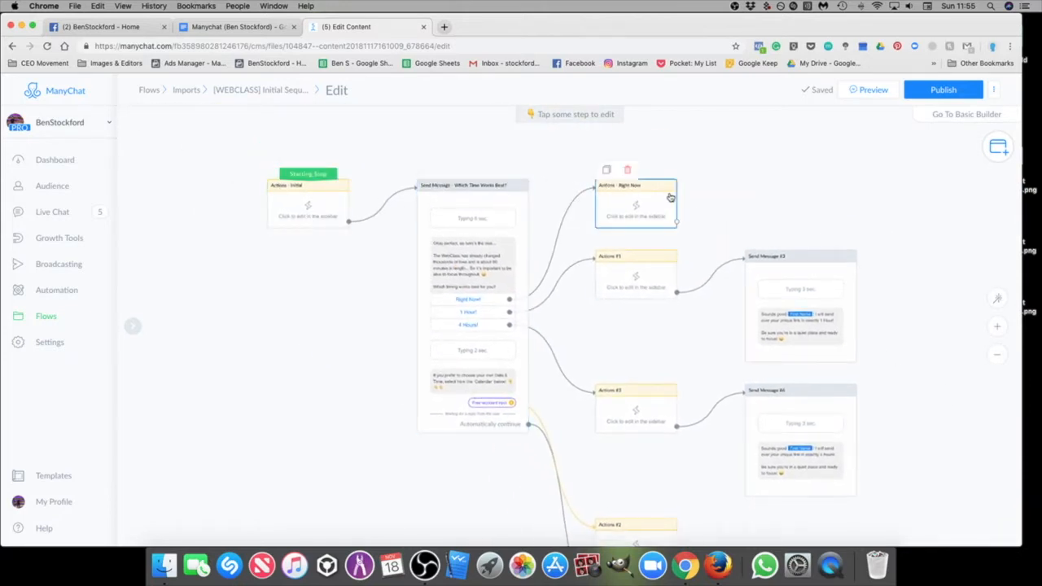
drag(756, 204, 695, 183)
scroll(456, 269, up, 3)
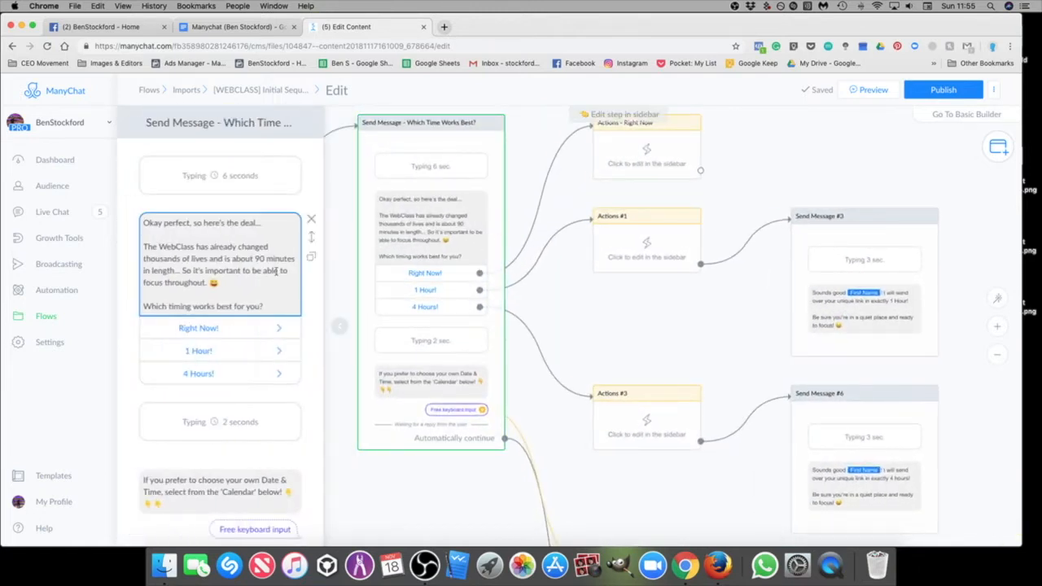
Step: Try deleting part of the text in the "Send Message - Which Time Works Best?" step
click(270, 306)
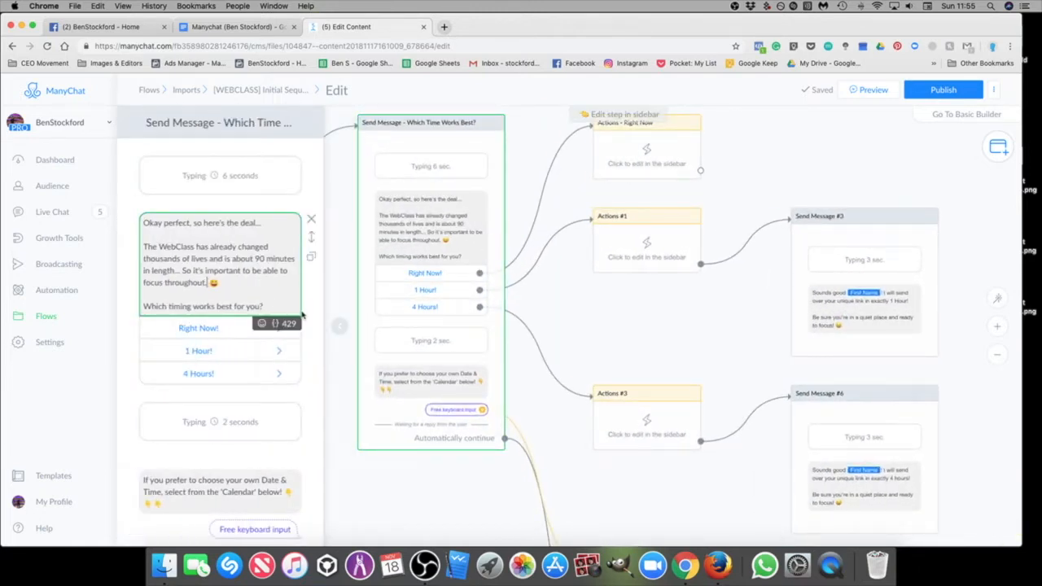
key(BackSpace)
key(BackSpace)
key(BackSpace)
key(BackSpace)
key(BackSpace)
key(BackSpace)
key(BackSpace)
key(BackSpace)
key(BackSpace)
click(640, 320)
drag(617, 324, 717, 372)
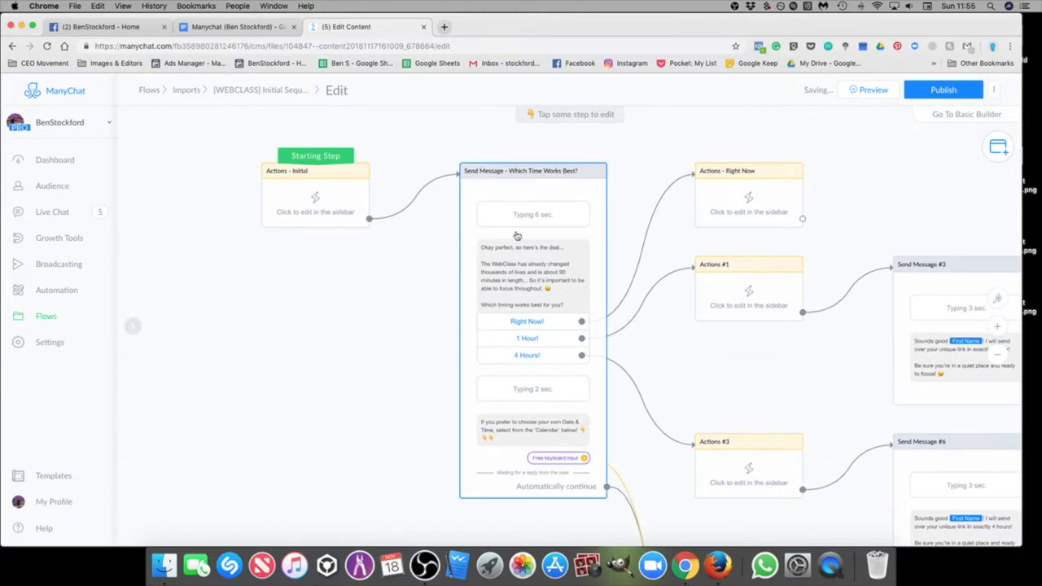
Step: Open the document's shared link for "[WEBCLASS] Initial Sequence (Clicked 'I got it')(LP)" in a separate browser window
click(236, 27)
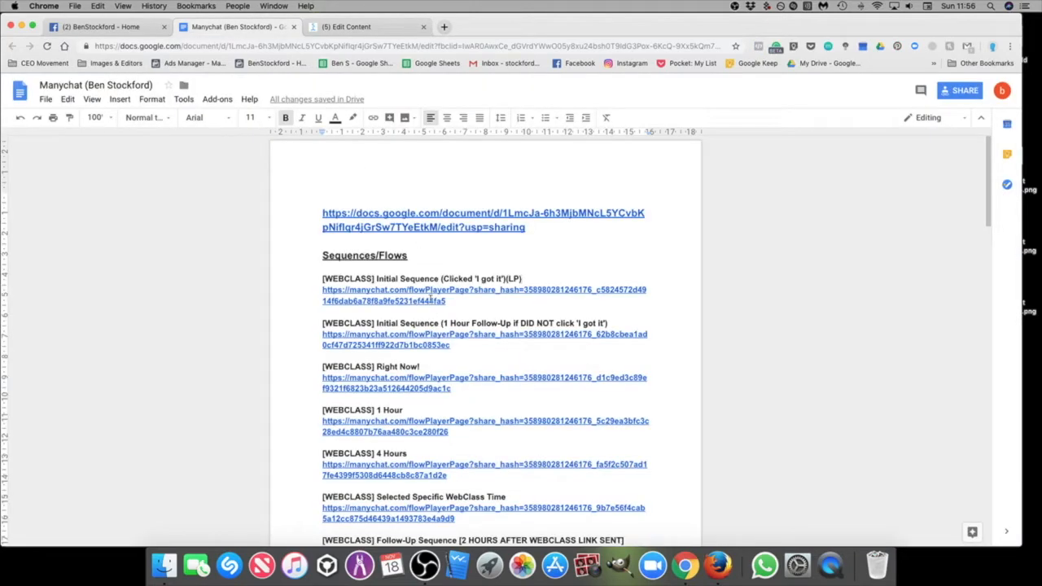
click(431, 291)
click(480, 319)
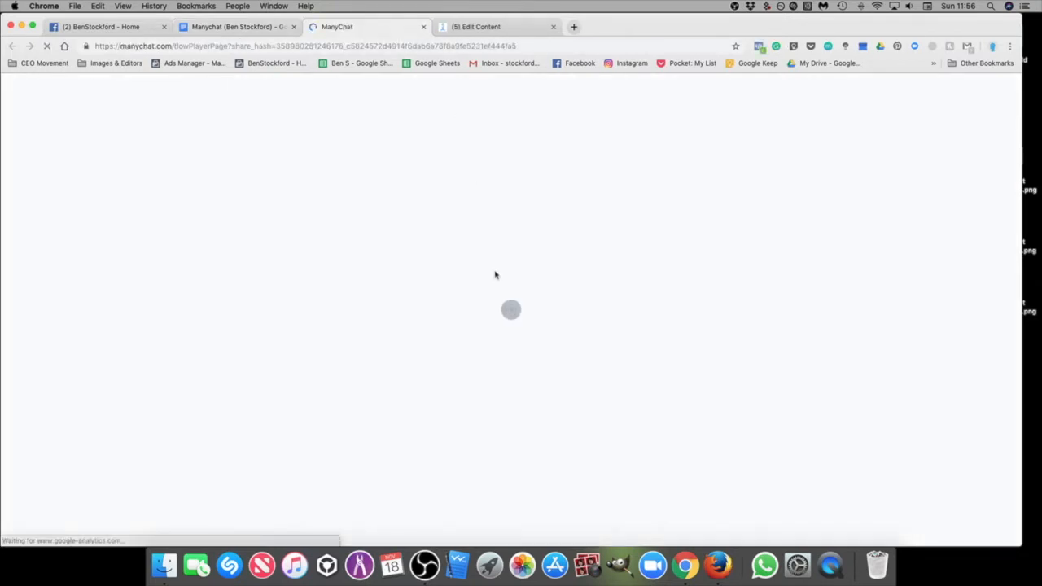
drag(386, 26, 554, 81)
Step: Arrange the flow editor window and the shared flow window side by side, each filling about half the screen
drag(106, 70, 496, 79)
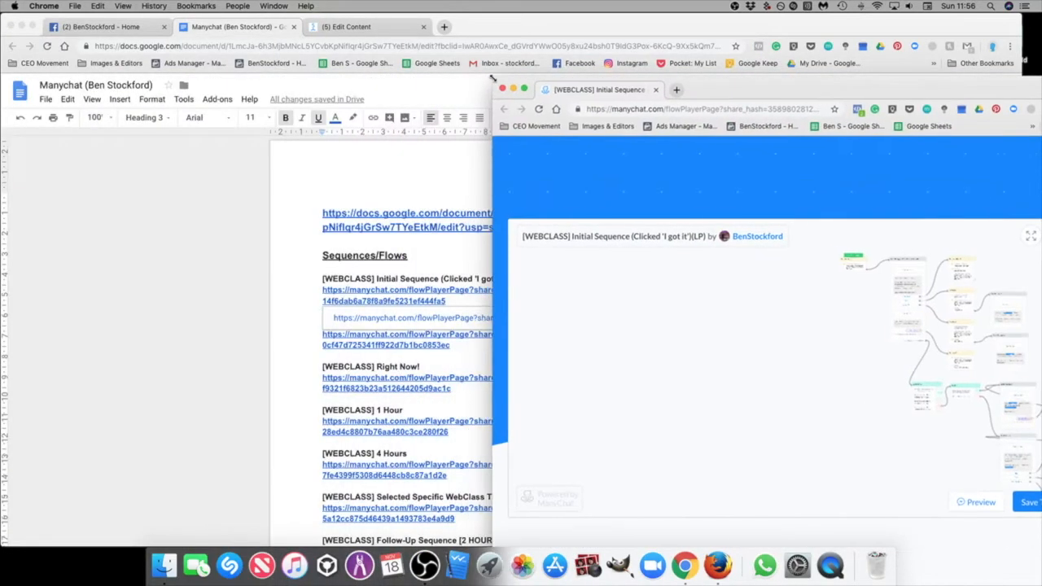
click(603, 38)
click(359, 31)
drag(1023, 114, 489, 128)
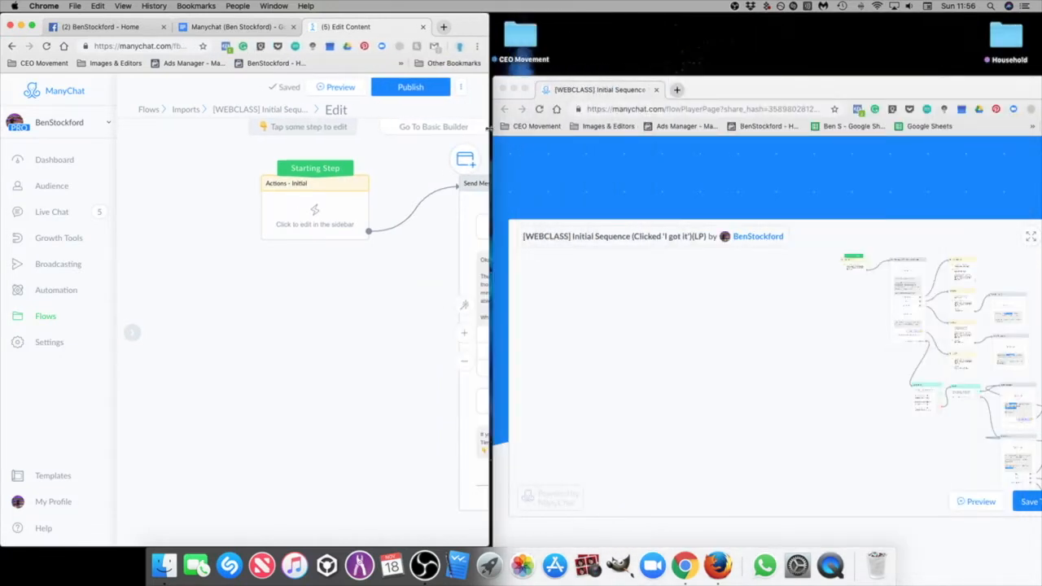
click(759, 91)
drag(747, 90, 605, 27)
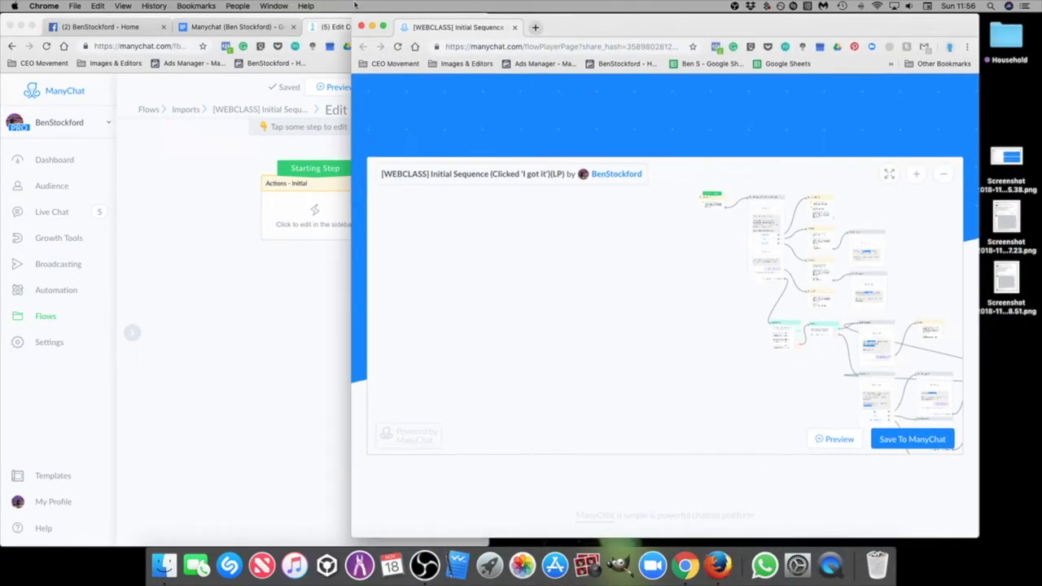
drag(361, 20, 499, 20)
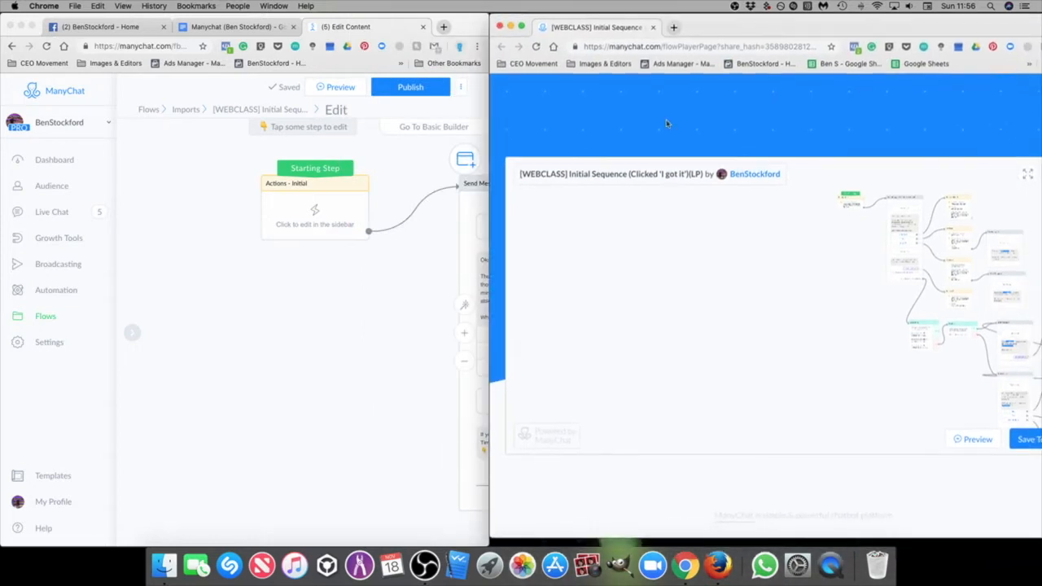
drag(893, 30, 799, 30)
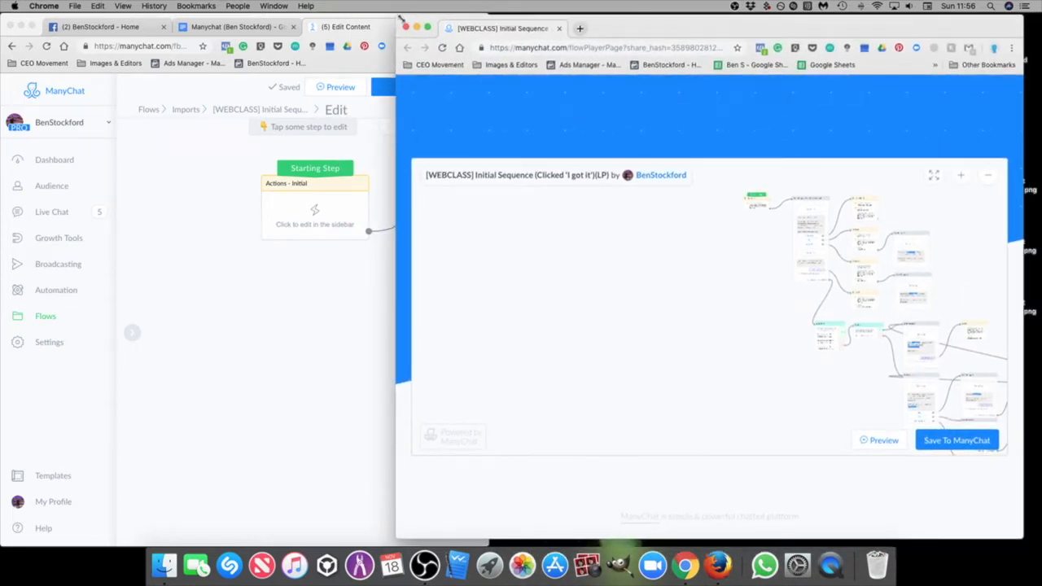
drag(407, 17, 505, 30)
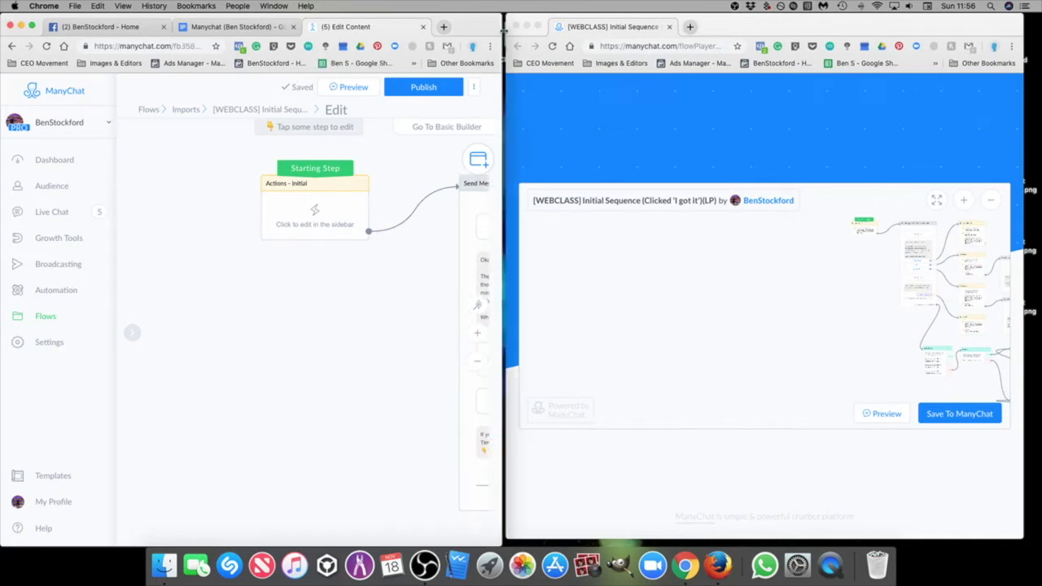
Step: Following the shared flow, give "Actions - Initial" a Subscribe to Sequence action for "[WEBCLASS] Initial Sequence (1 Hour Follow-Up if DID NOT click 'I got it')"
click(781, 309)
scroll(727, 258, up, 10)
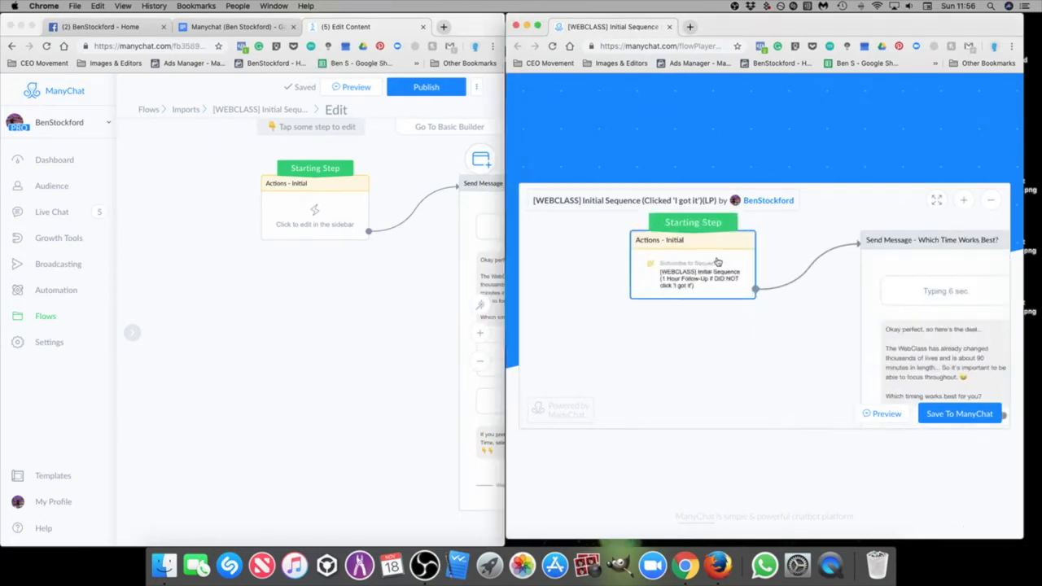
drag(733, 342, 782, 361)
scroll(780, 361, down, 3)
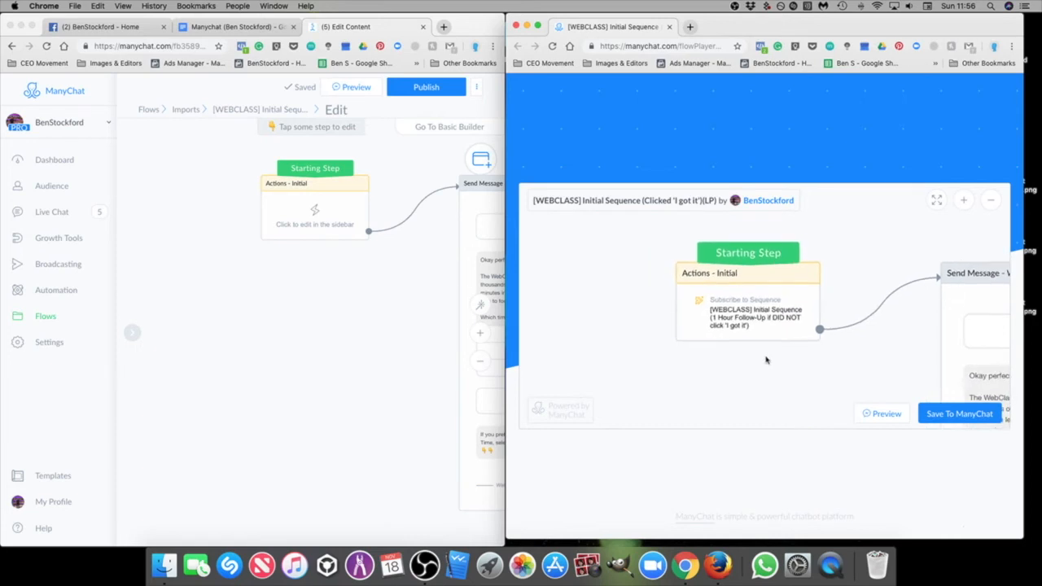
click(355, 340)
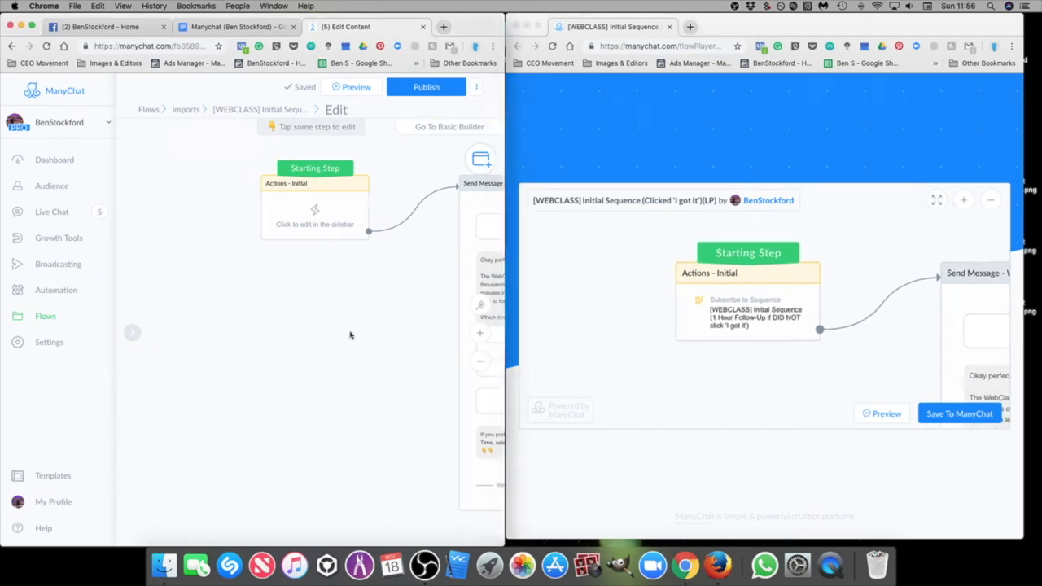
click(314, 220)
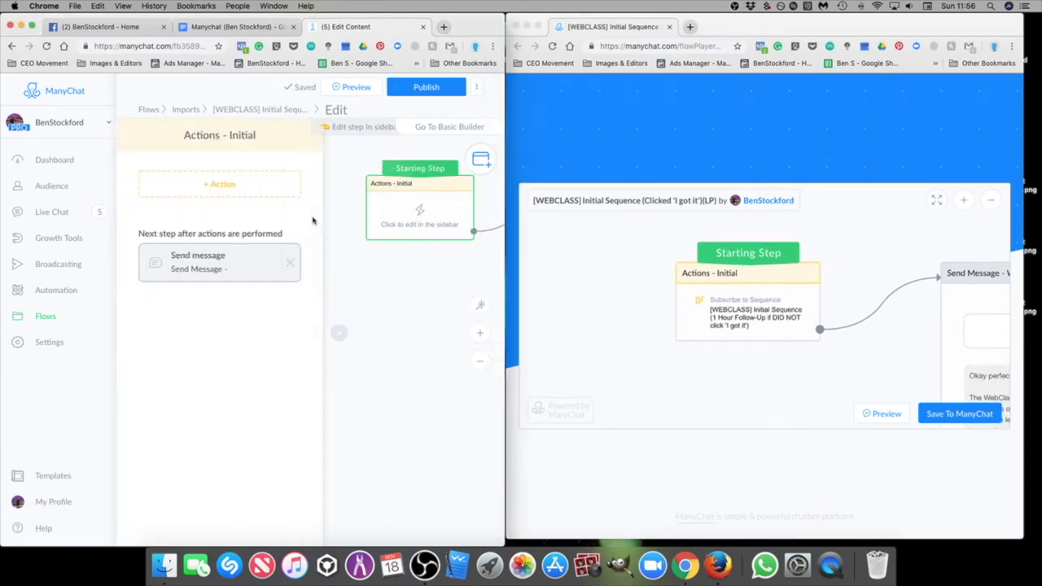
click(219, 184)
click(204, 270)
click(207, 199)
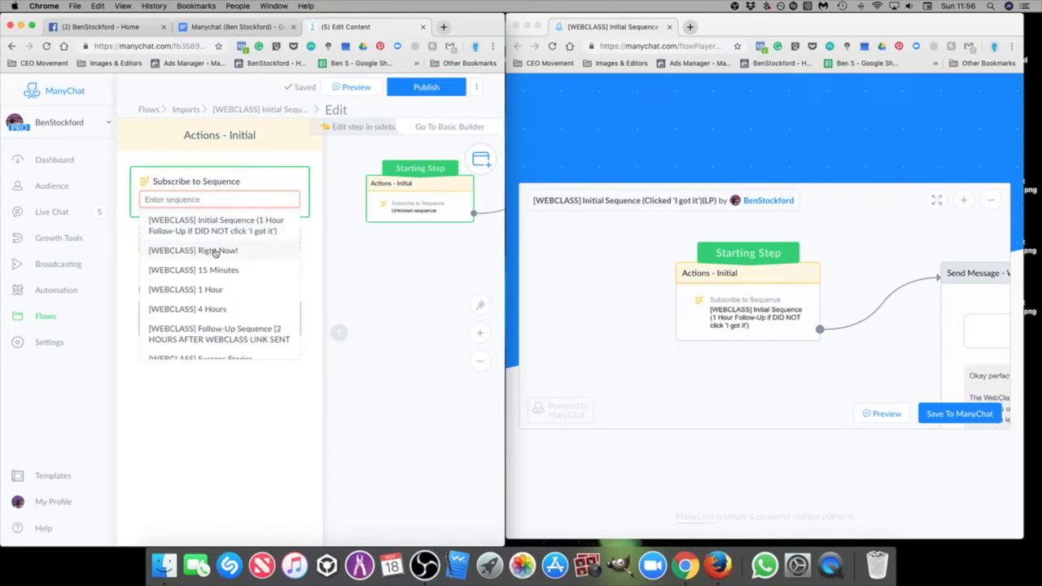
scroll(226, 272, down, 2)
scroll(215, 253, up, 2)
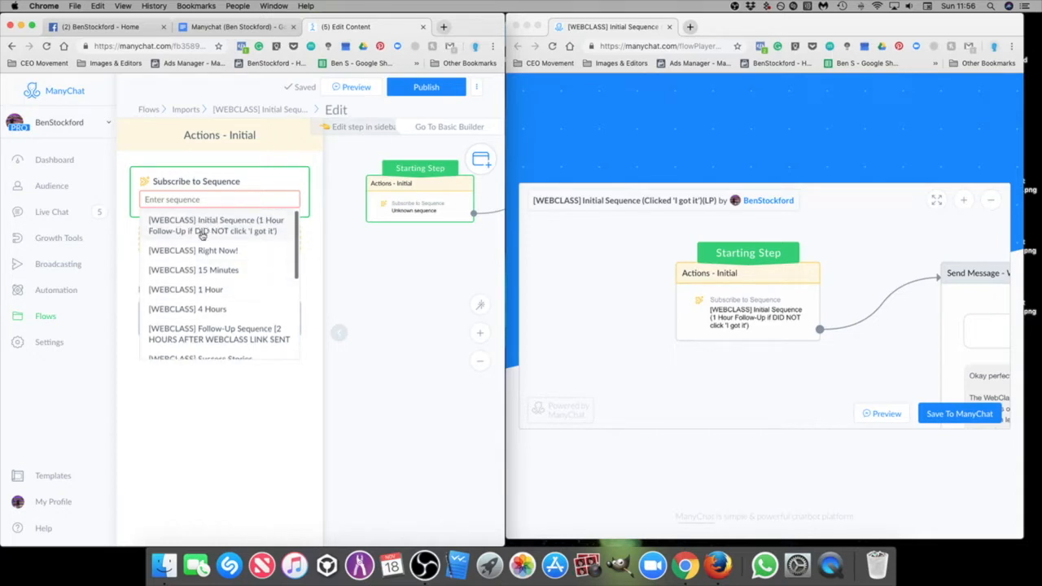
click(202, 234)
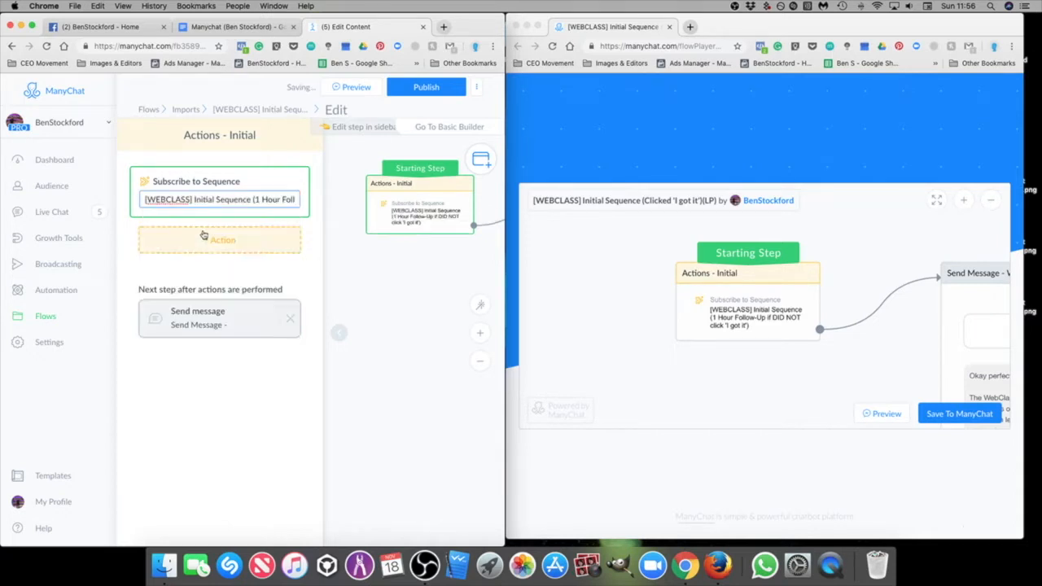
Step: Following the shared flow, give "Actions - Right Now" a Subscribe to Sequence action for "[WEBCLASS] Right Now!"
click(415, 284)
drag(418, 291, 199, 306)
click(296, 249)
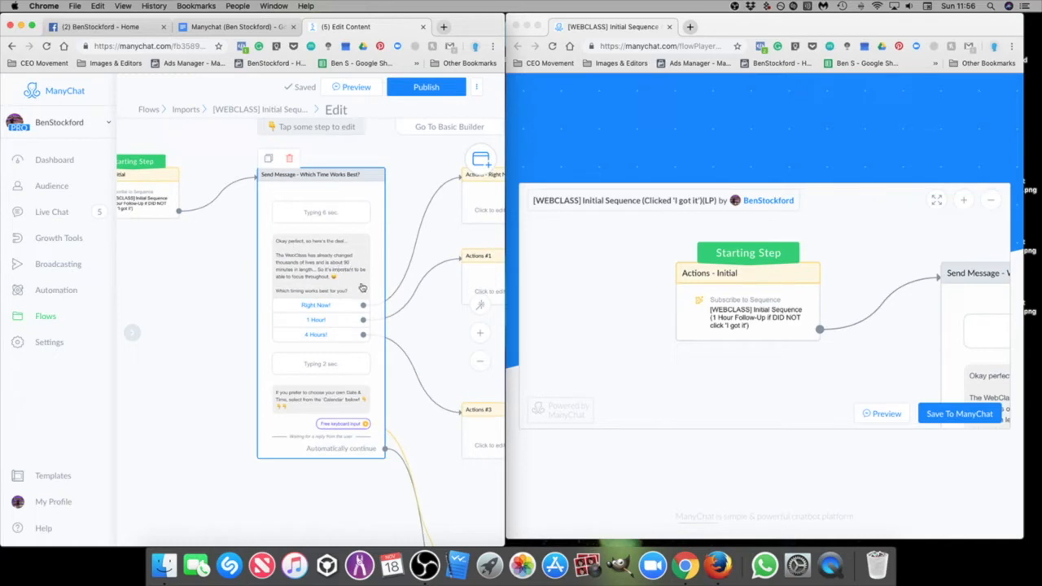
drag(438, 328, 368, 346)
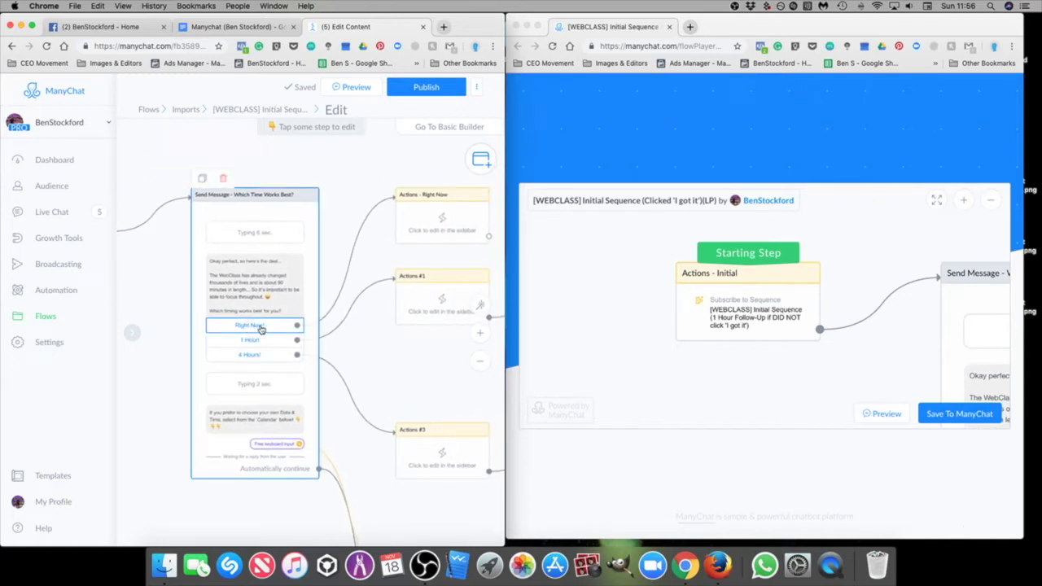
drag(261, 329, 205, 355)
click(601, 392)
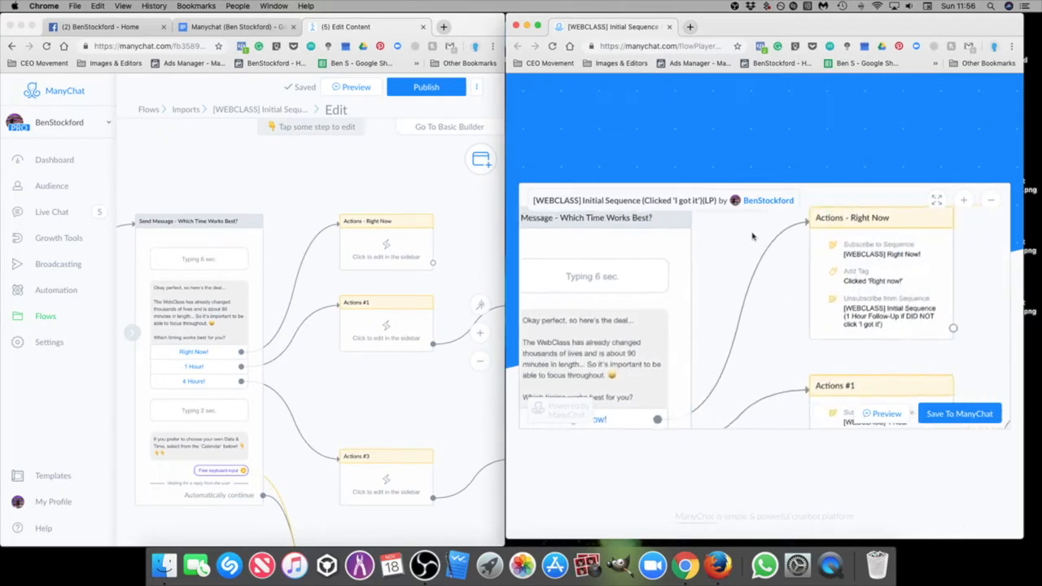
click(387, 246)
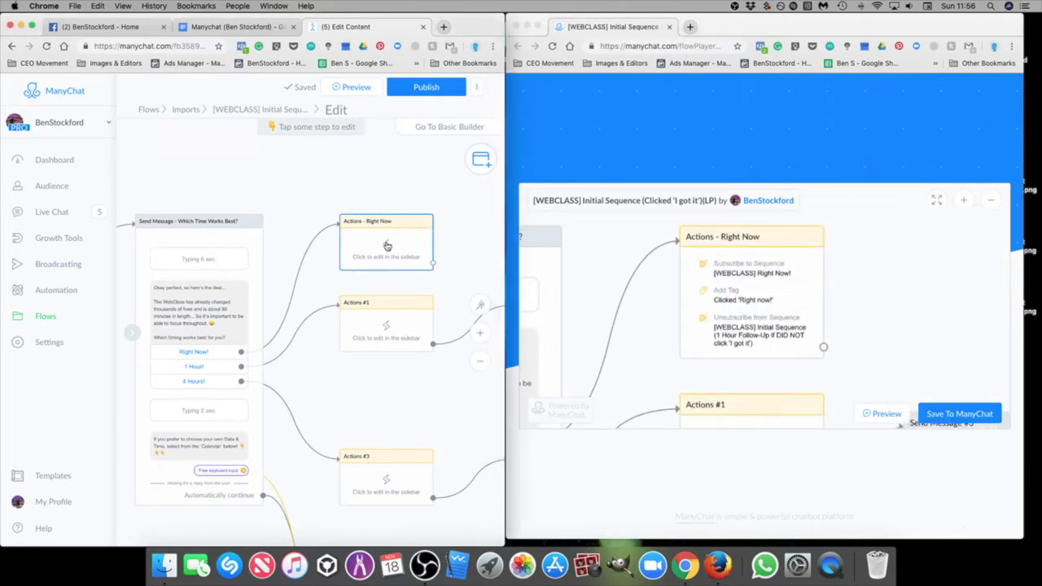
click(222, 189)
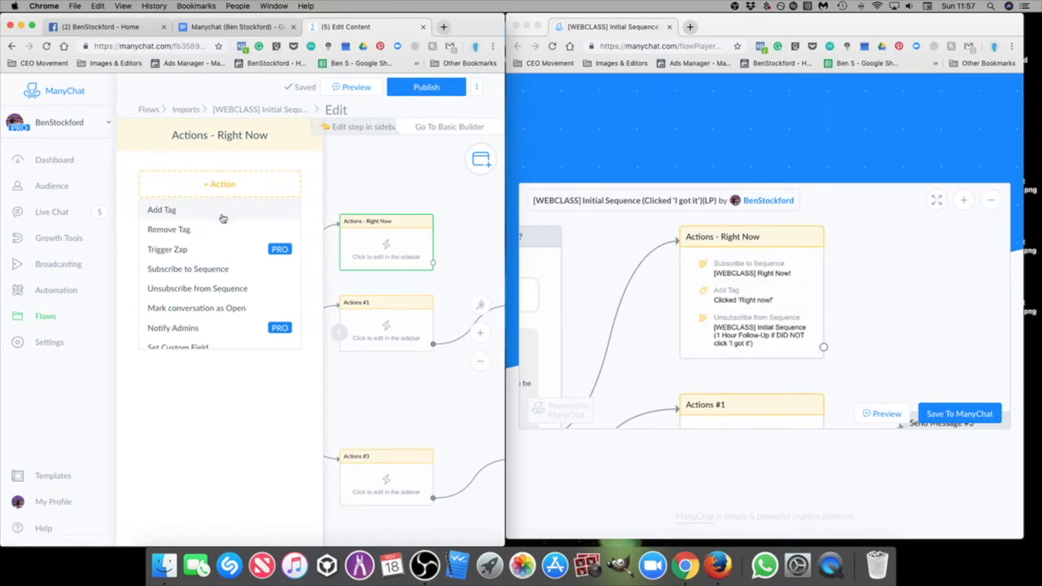
click(207, 270)
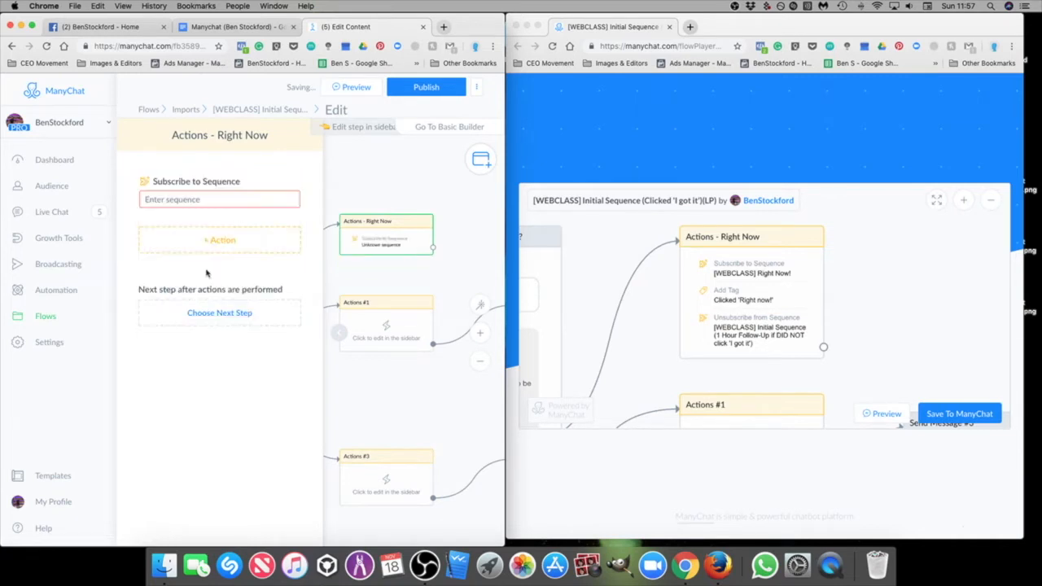
click(213, 199)
scroll(243, 314, down, 1)
scroll(240, 315, up, 1)
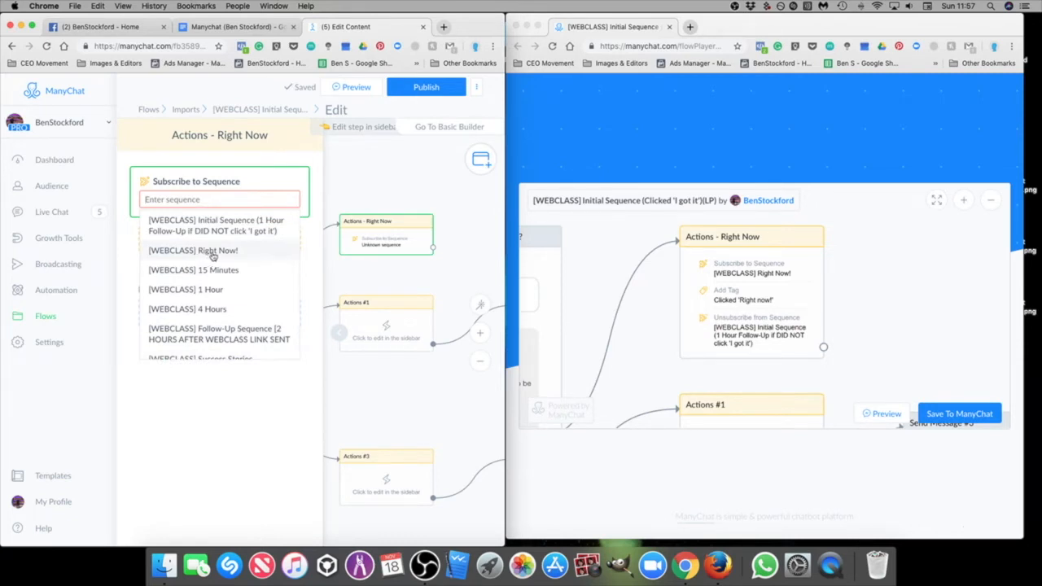
click(213, 253)
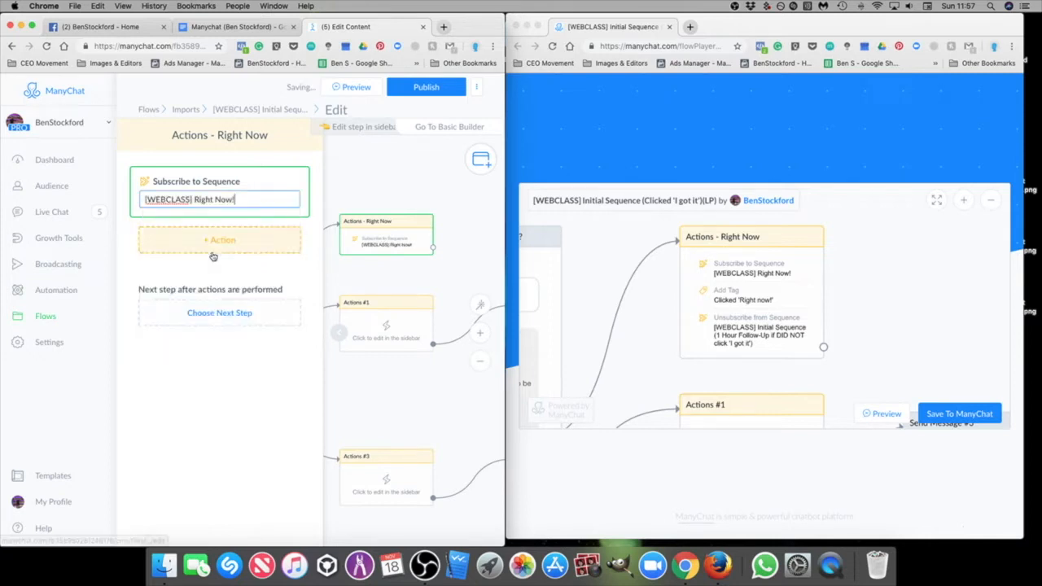
Step: Give "Actions - Right Now" an Add Tag action, as in the shared flow
click(229, 254)
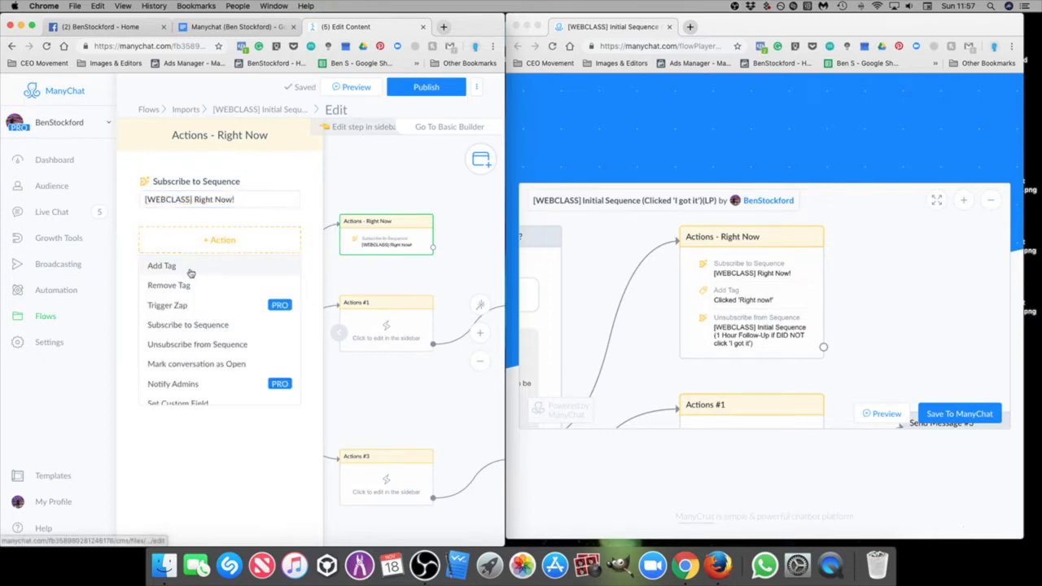
click(193, 270)
click(202, 253)
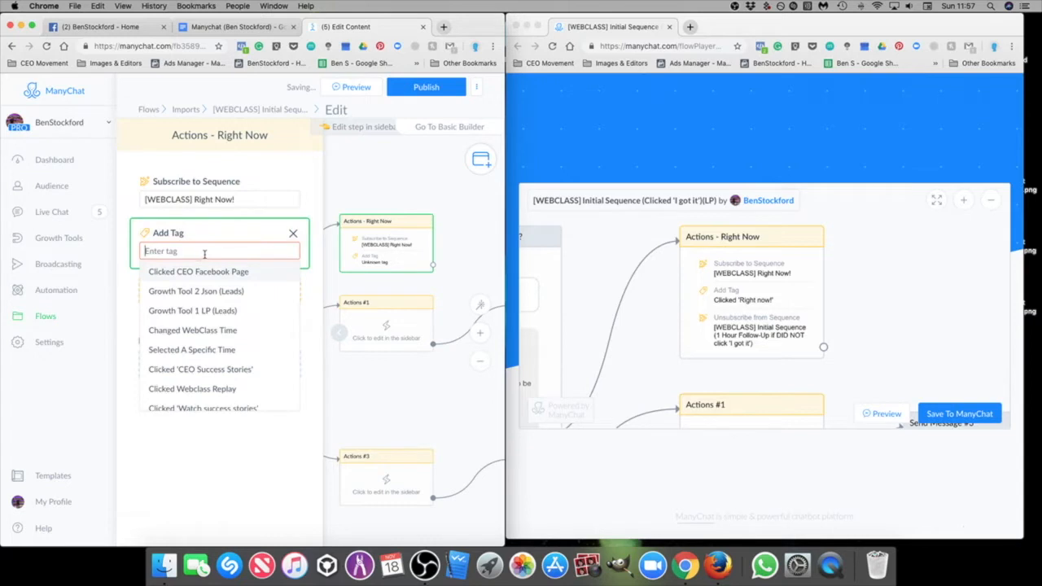
text(Clicked )
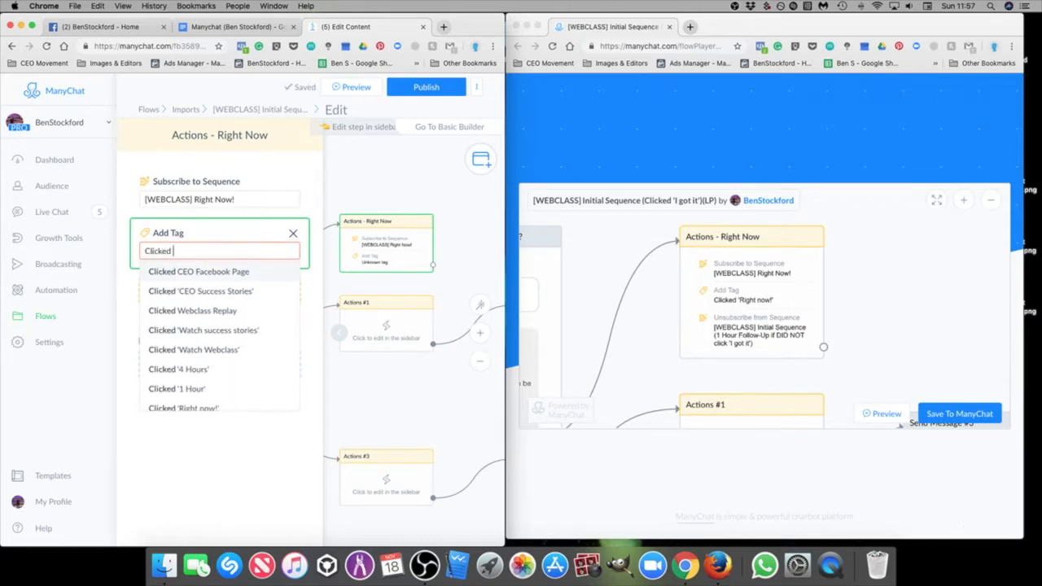
text('Right)
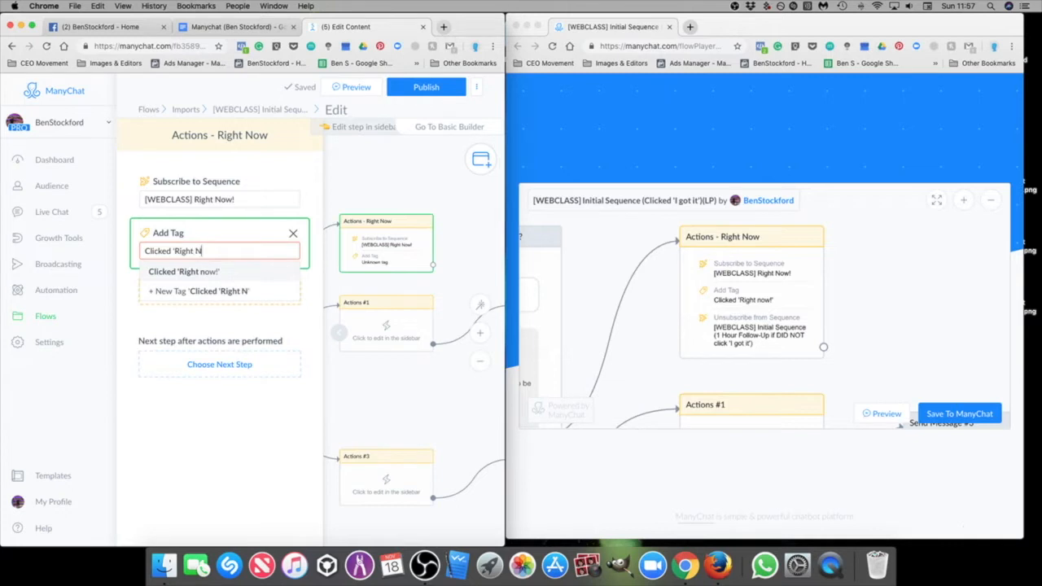
text( now')
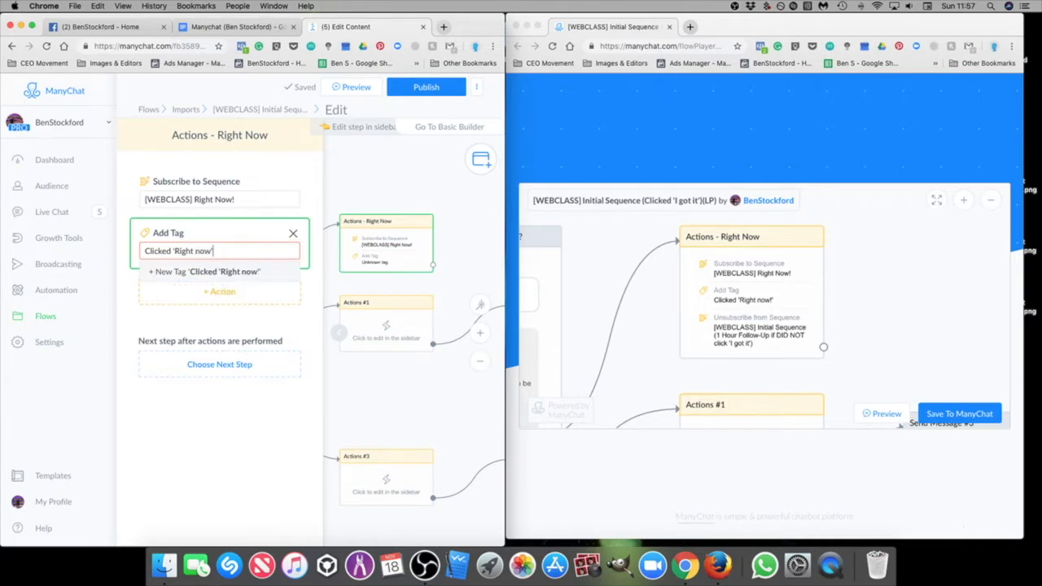
key(BackSpace)
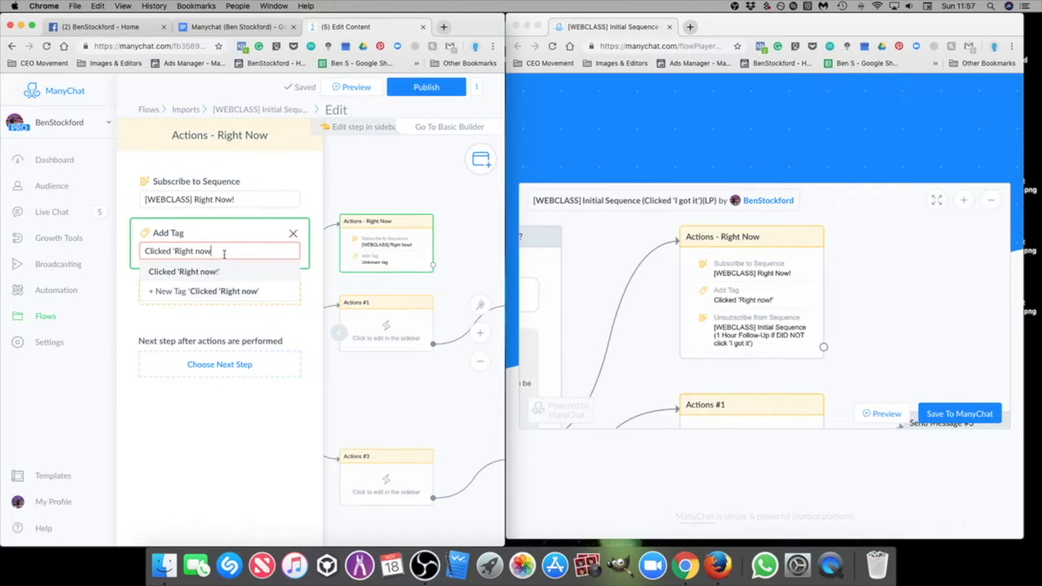
drag(225, 255, 144, 254)
key(BackSpace)
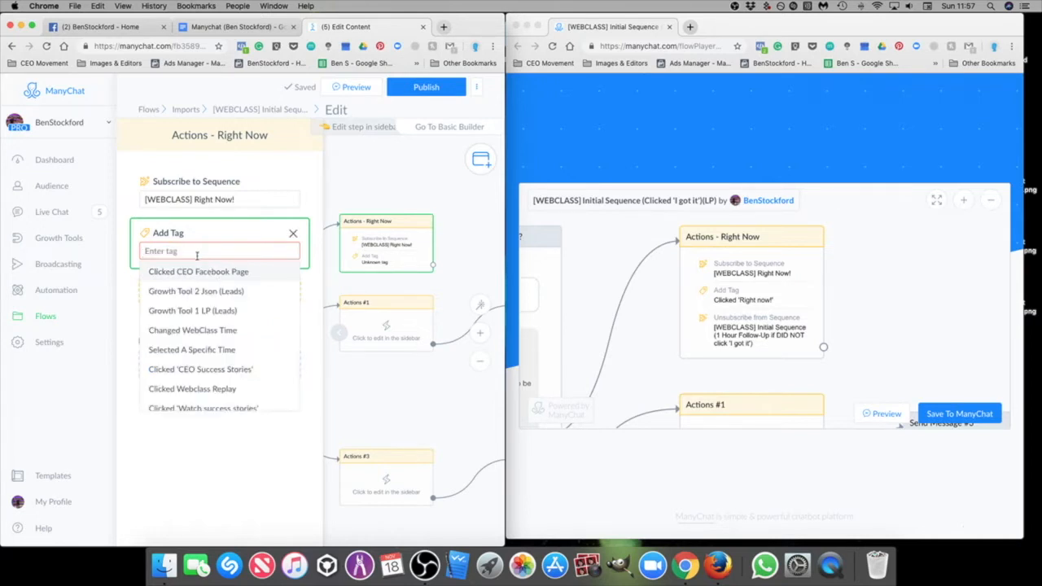
Step: Set the tag of the new Add Tag action in "Actions - Right Now" to the existing "Clicked 'Right now!'"
text(cliock)
key(BackSpace)
text(cke)
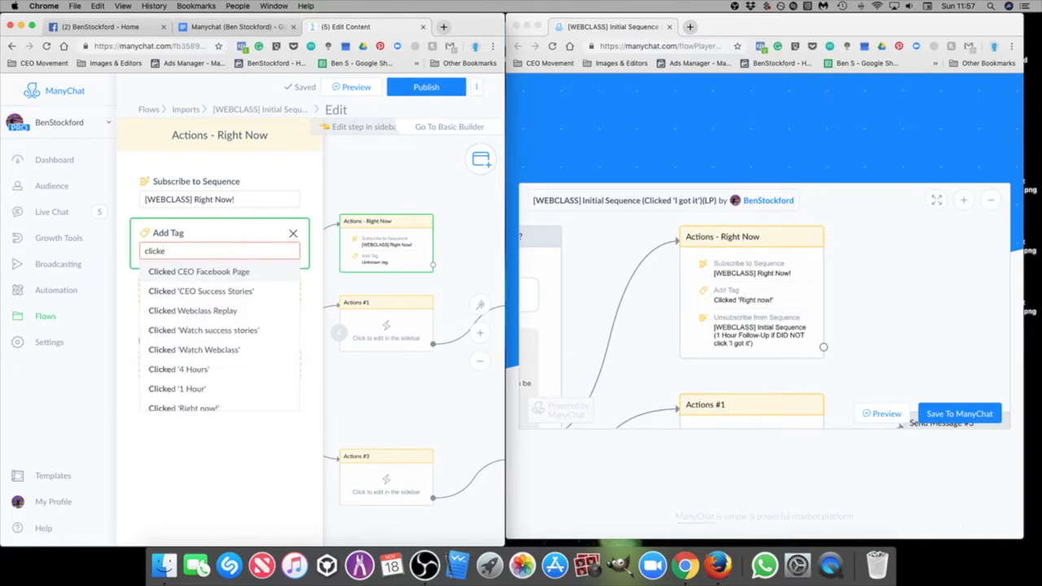
scroll(213, 367, down, 1)
click(217, 391)
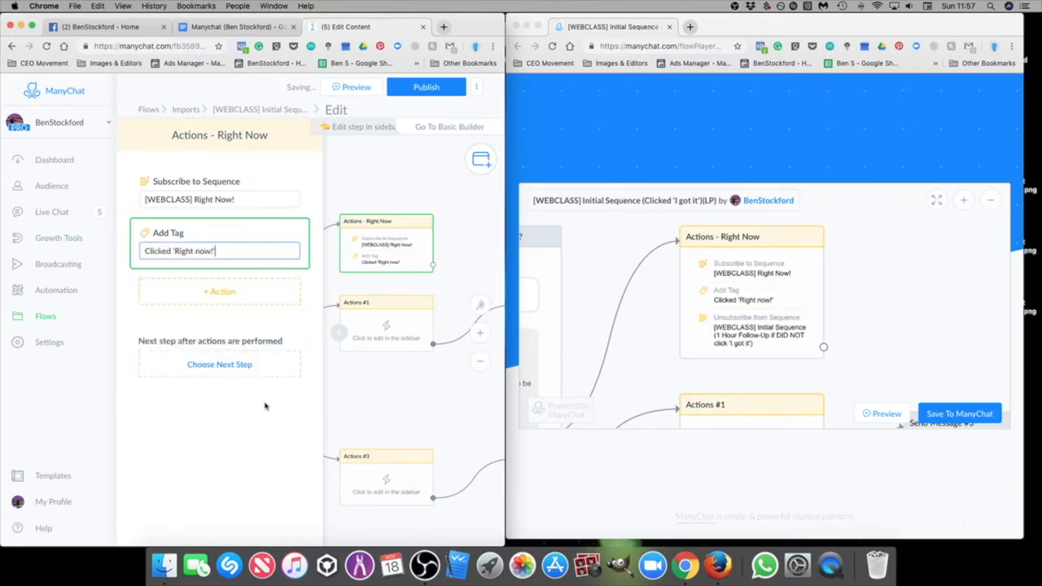
Step: Give "Actions - Right Now" an Unsubscribe from Sequence action for "[WEBCLASS] Initial Sequence (1 Hour Follow-Up if DID NOT click 'I got it')"
click(230, 295)
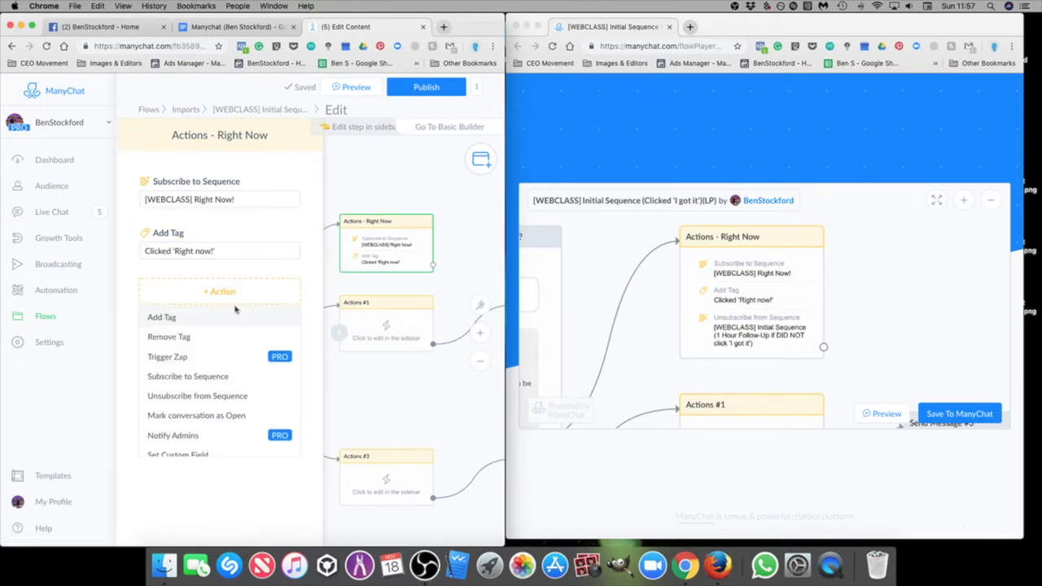
click(216, 404)
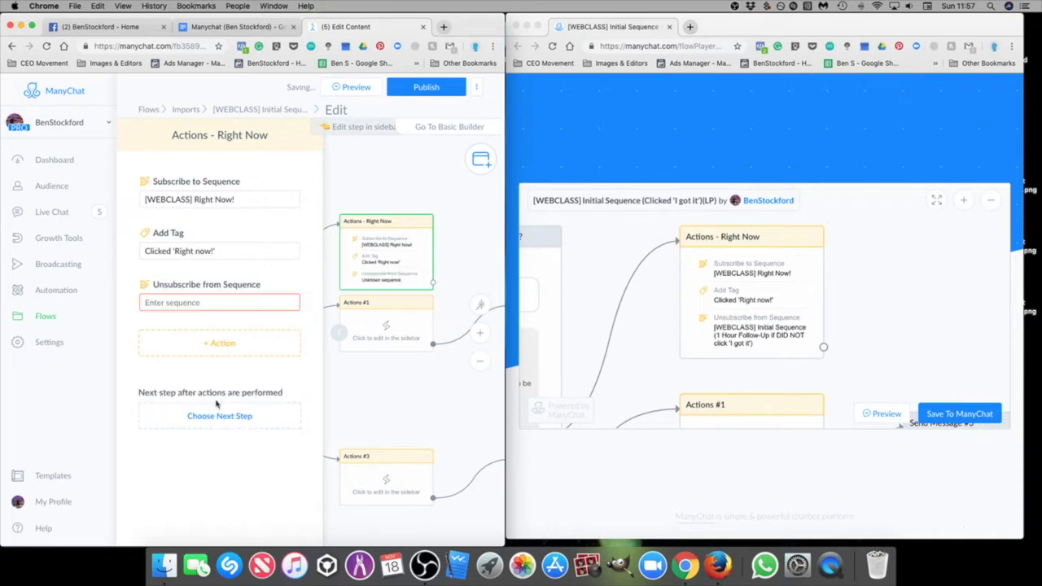
click(212, 302)
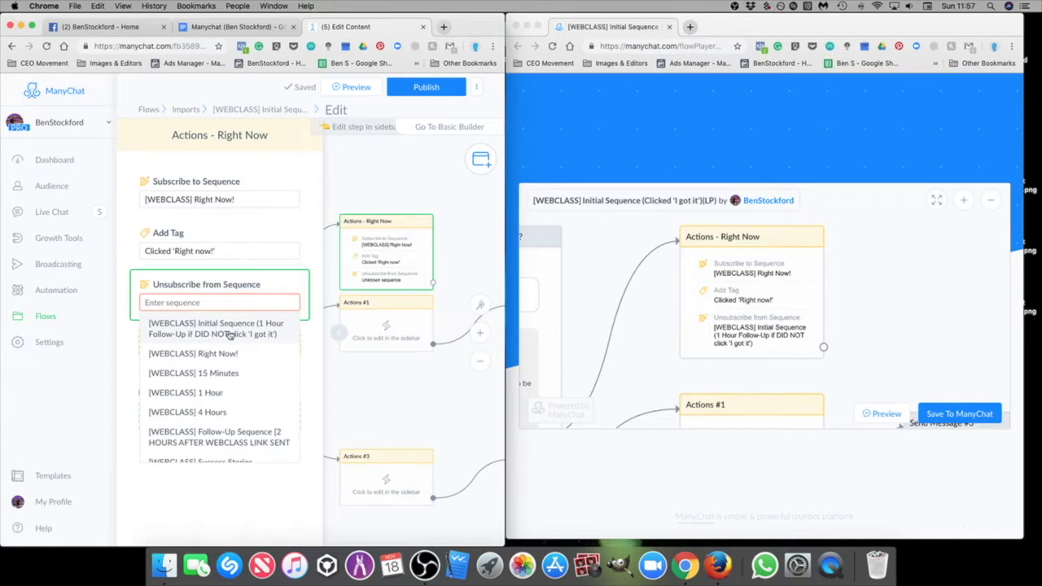
click(230, 329)
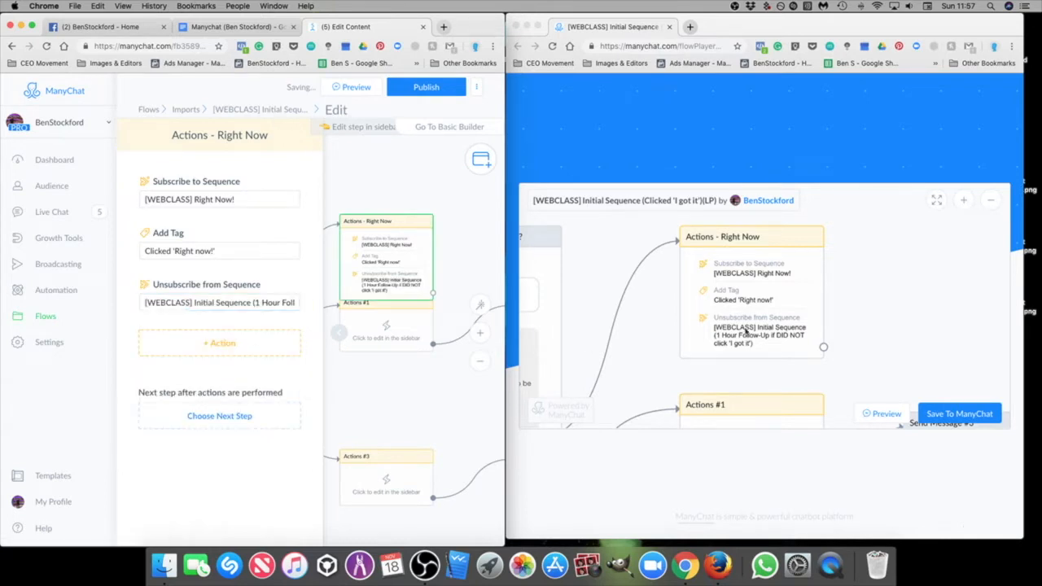
Step: Examine which actions the shared flow lists in "Actions #1", the step linked to the 1 Hour reply
scroll(720, 337, down, 1)
drag(393, 375, 451, 392)
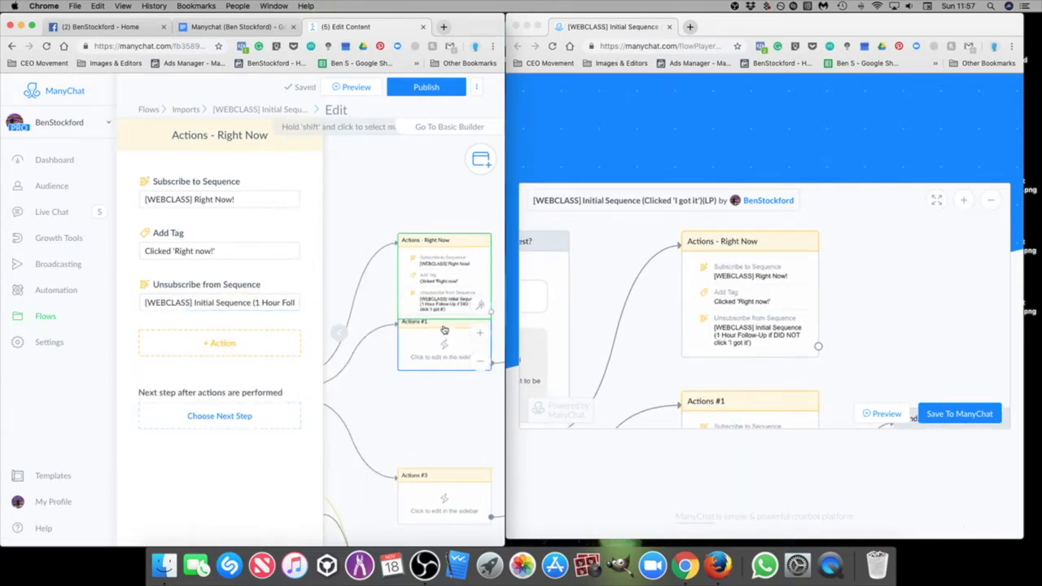
scroll(465, 427, down, 3)
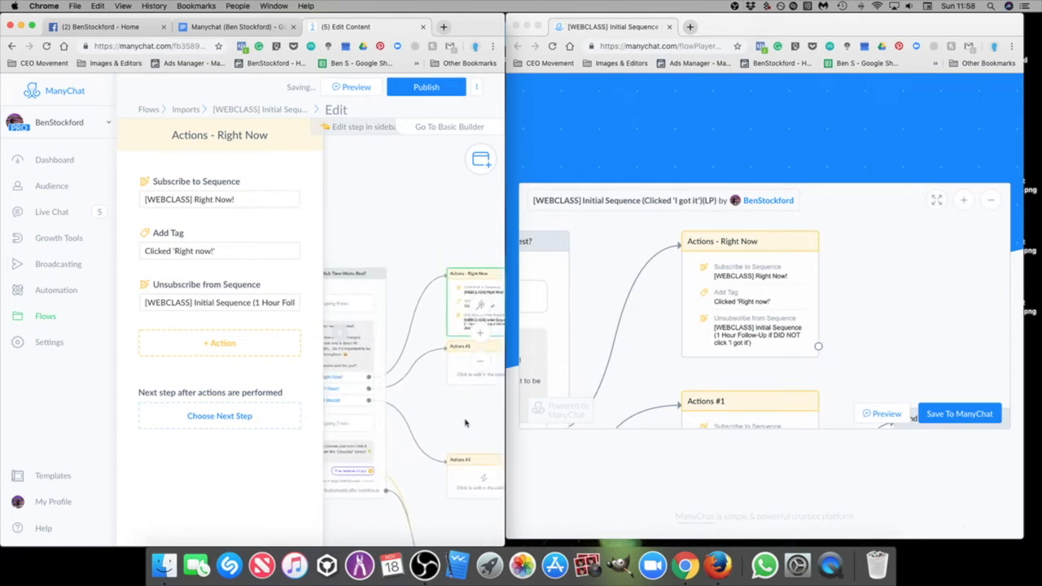
drag(466, 423, 409, 406)
scroll(419, 402, up, 3)
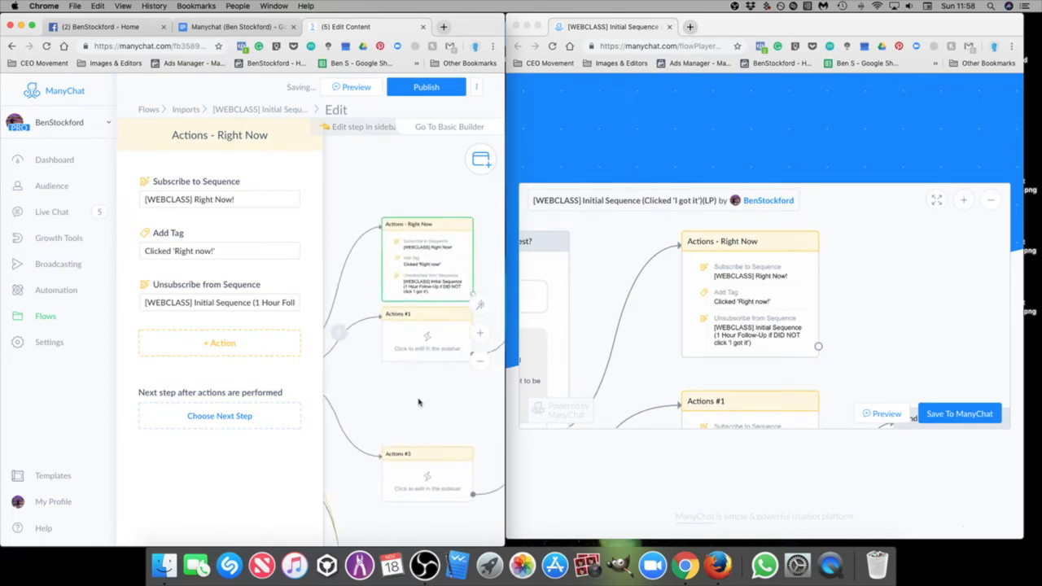
click(640, 352)
drag(651, 354, 819, 244)
drag(818, 324, 787, 311)
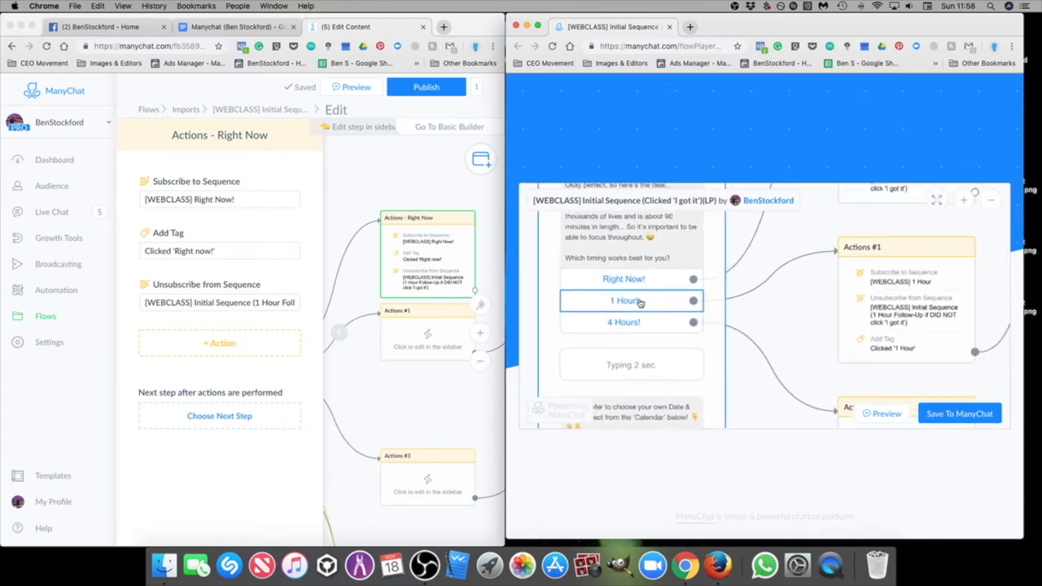
scroll(796, 299, right, 5)
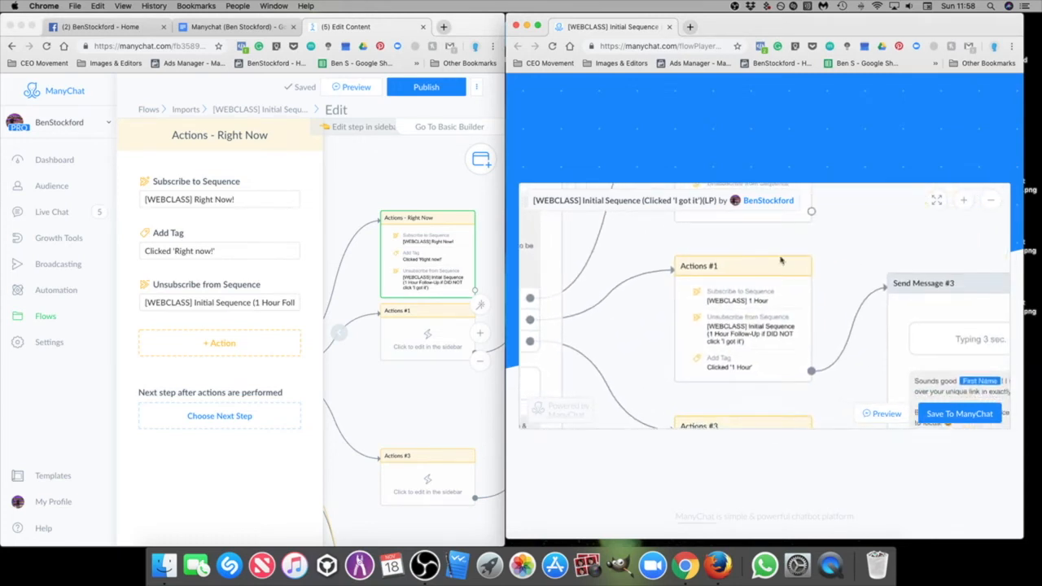
Step: Following the shared flow, give "Actions #1" a Subscribe to Sequence action for "[WEBCLASS] 1 Hour"
click(359, 383)
scroll(370, 389, down, 3)
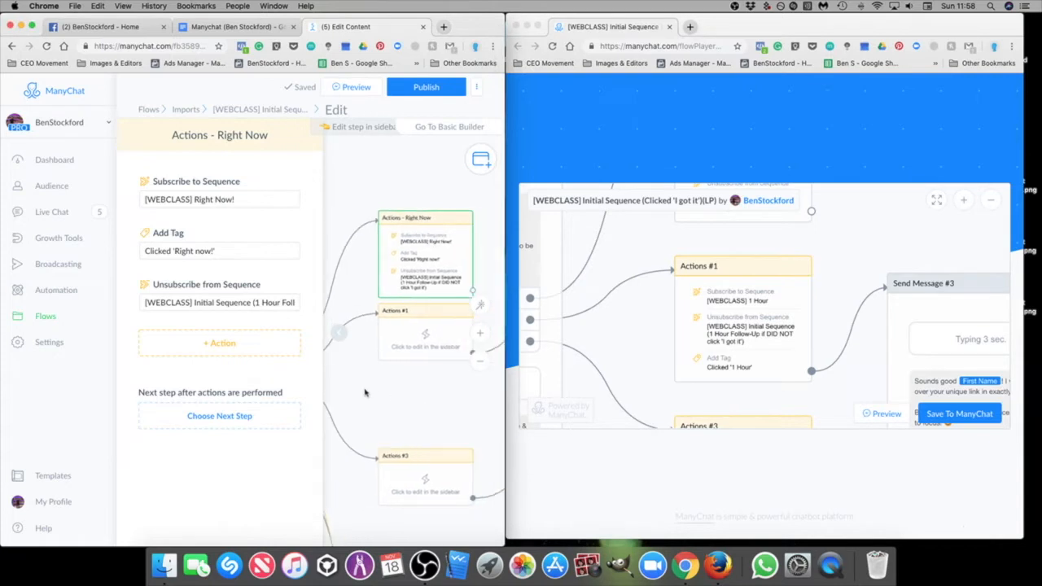
scroll(374, 390, down, 3)
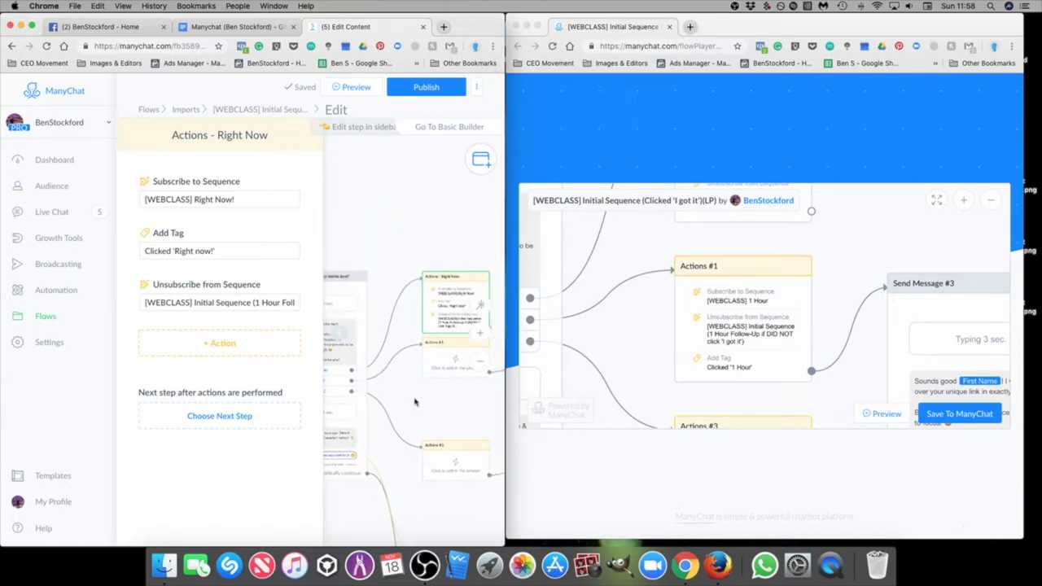
click(403, 361)
click(219, 184)
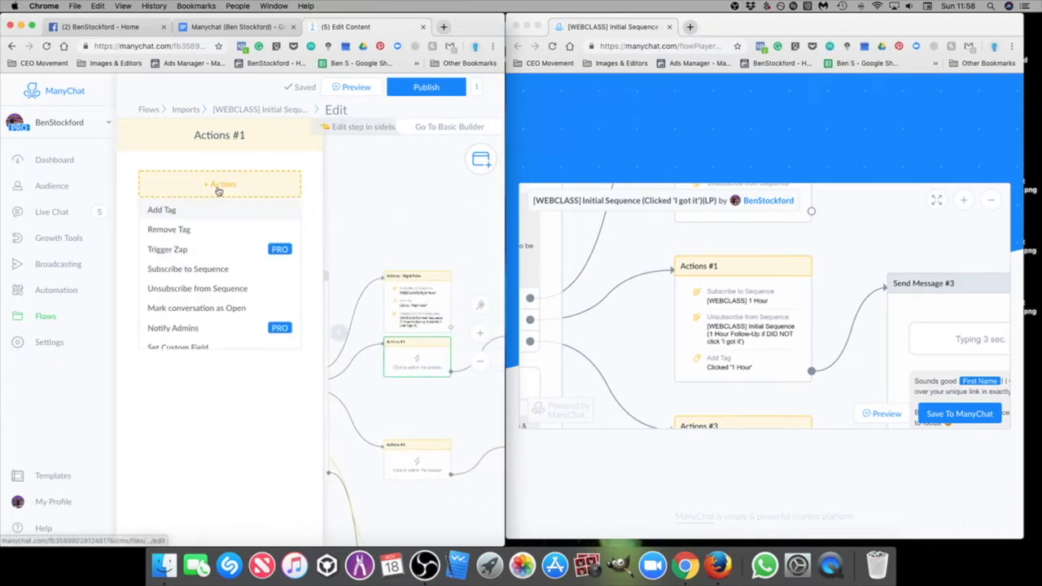
click(202, 268)
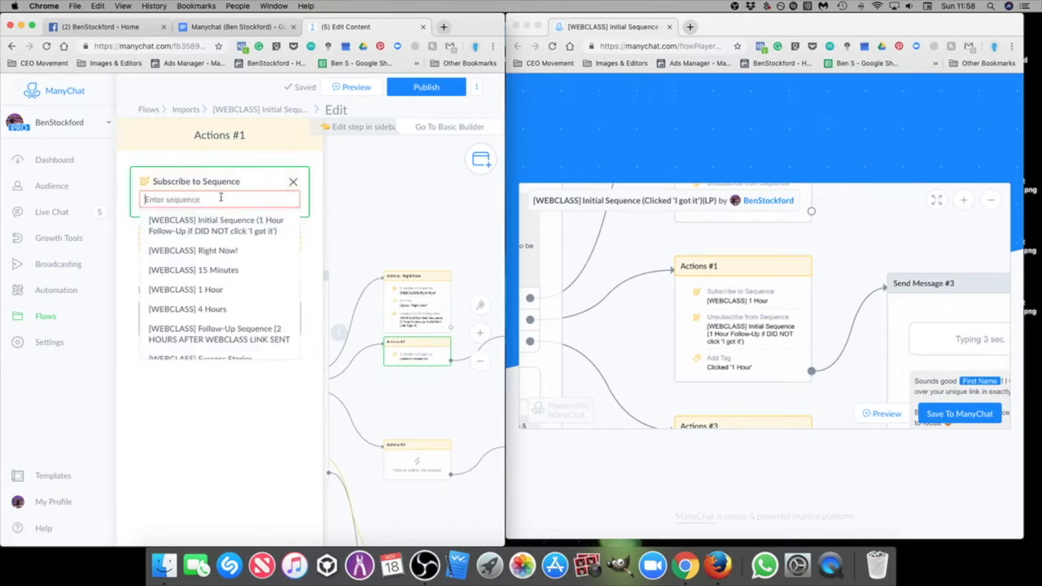
scroll(237, 285, down, 2)
click(220, 260)
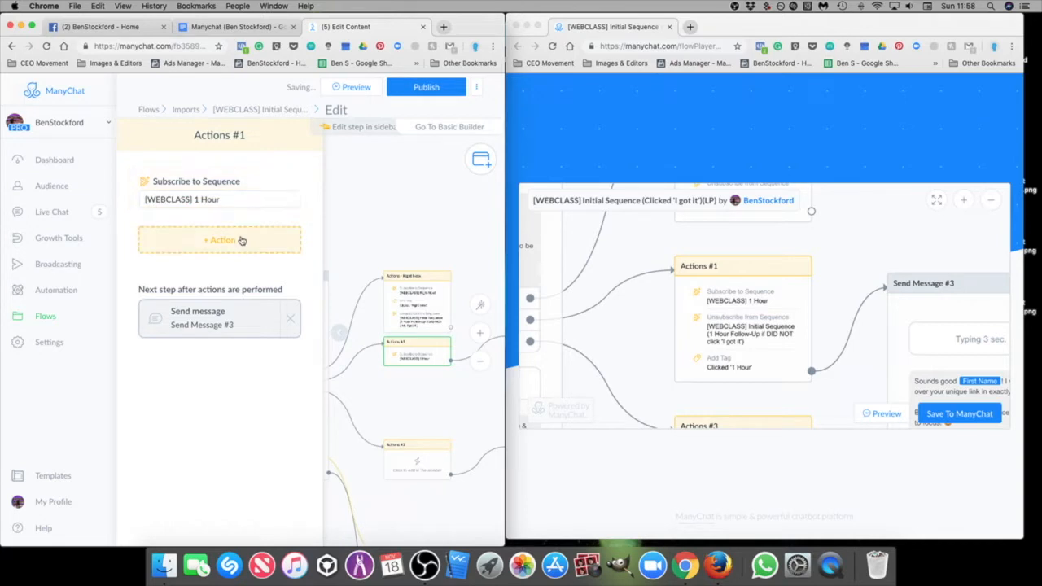
Step: Give "Actions #1" an Add Tag action with the existing tag "Clicked '1 Hour'"
click(230, 243)
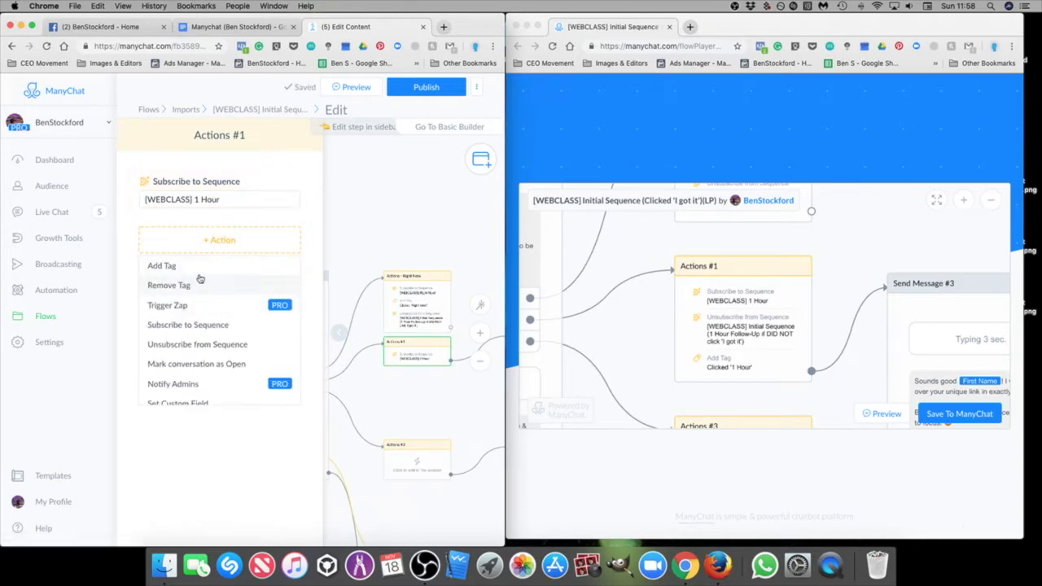
click(195, 266)
click(223, 252)
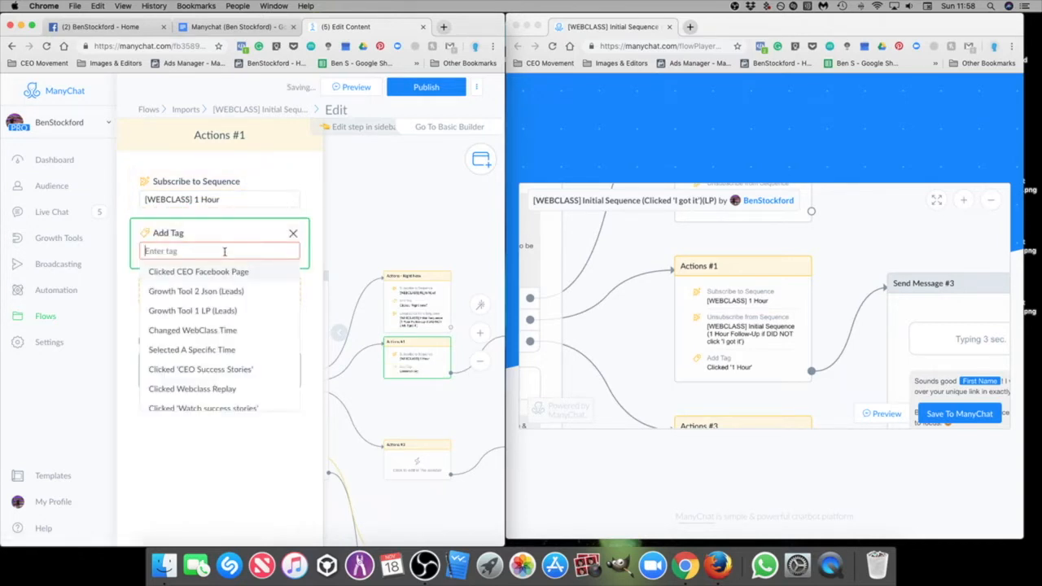
scroll(245, 338, down, 4)
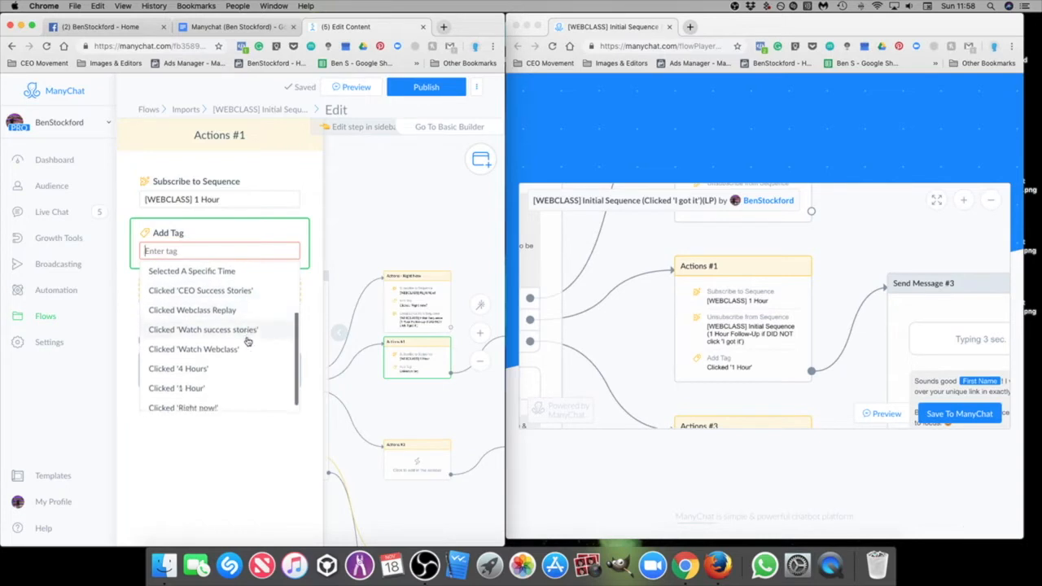
click(210, 389)
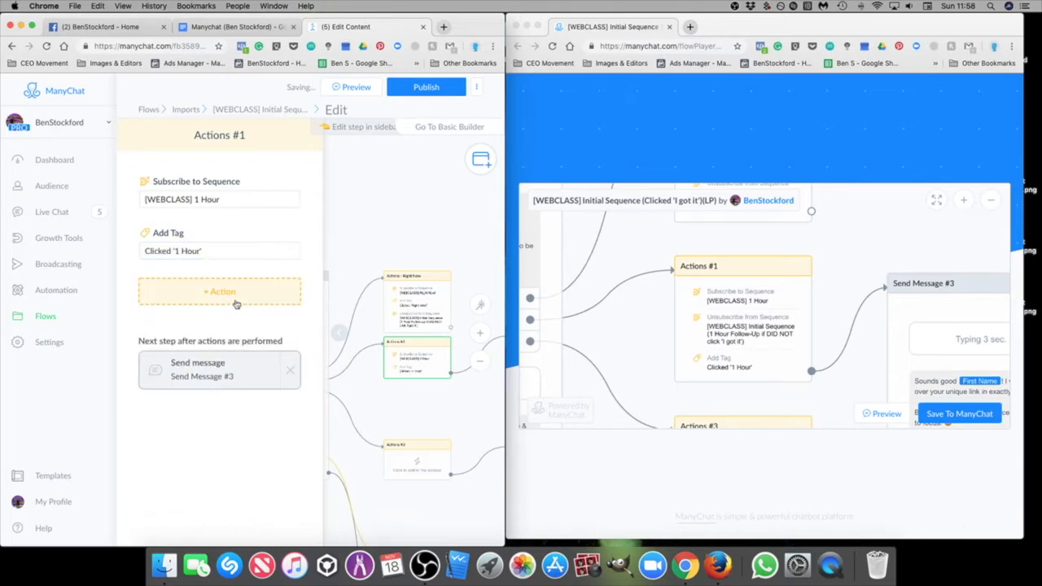
Step: Give "Actions #1" an Unsubscribe from Sequence action for "[WEBCLASS] Initial Sequence (1 Hour Follow-Up if DID NOT click 'I got it')"
click(236, 304)
click(227, 397)
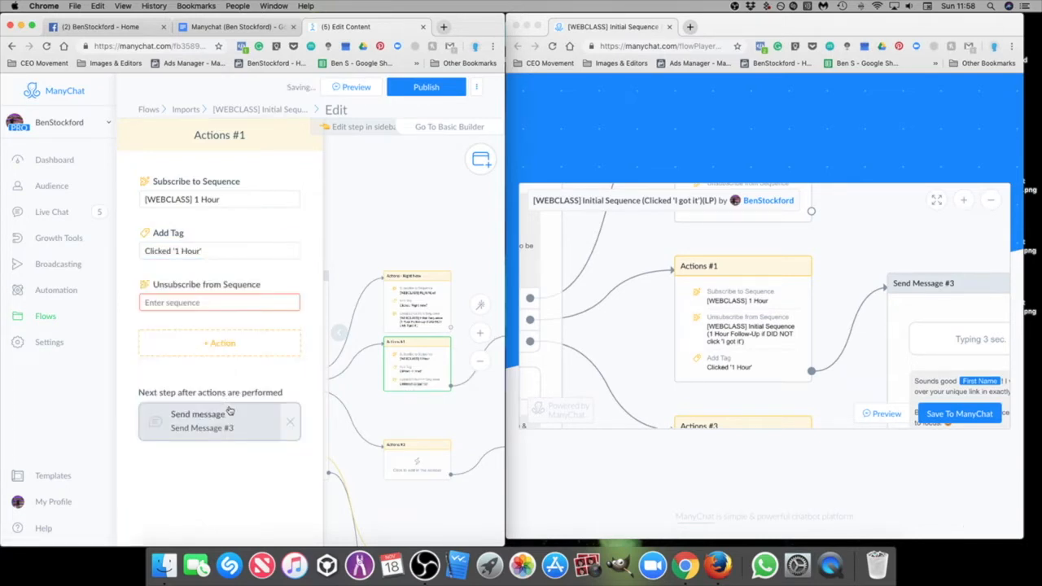
click(226, 302)
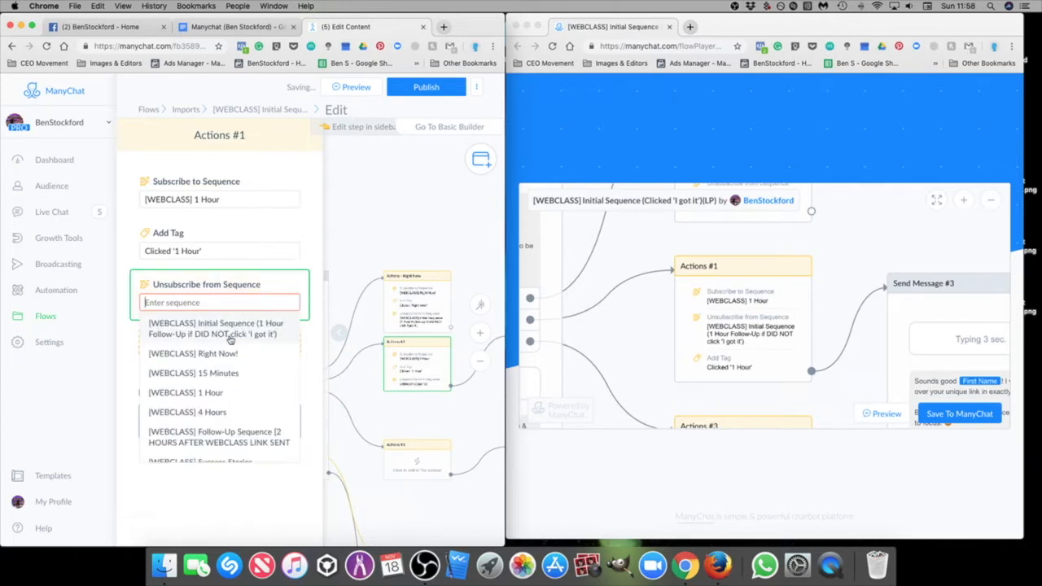
click(232, 336)
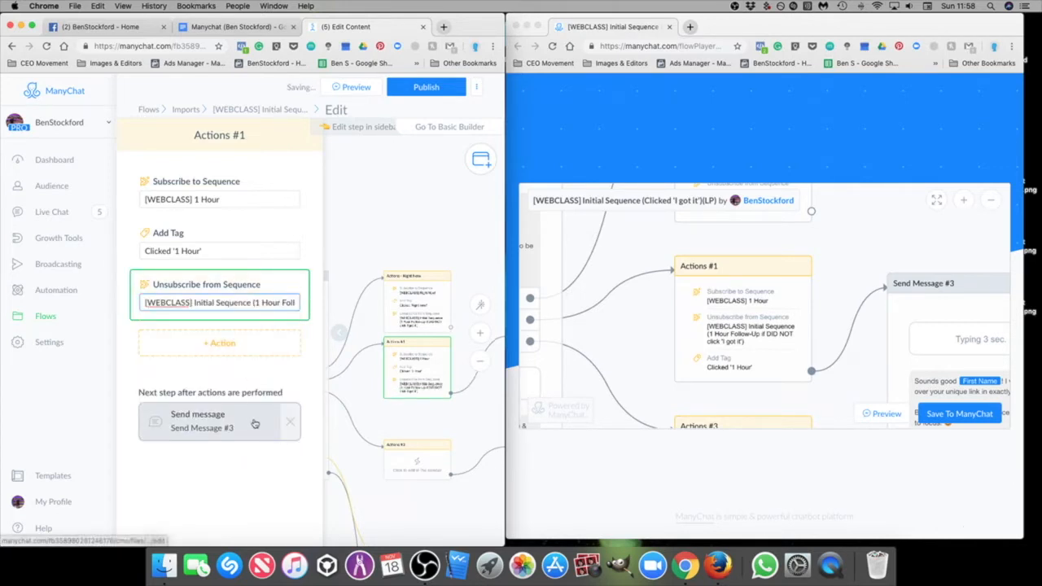
click(252, 496)
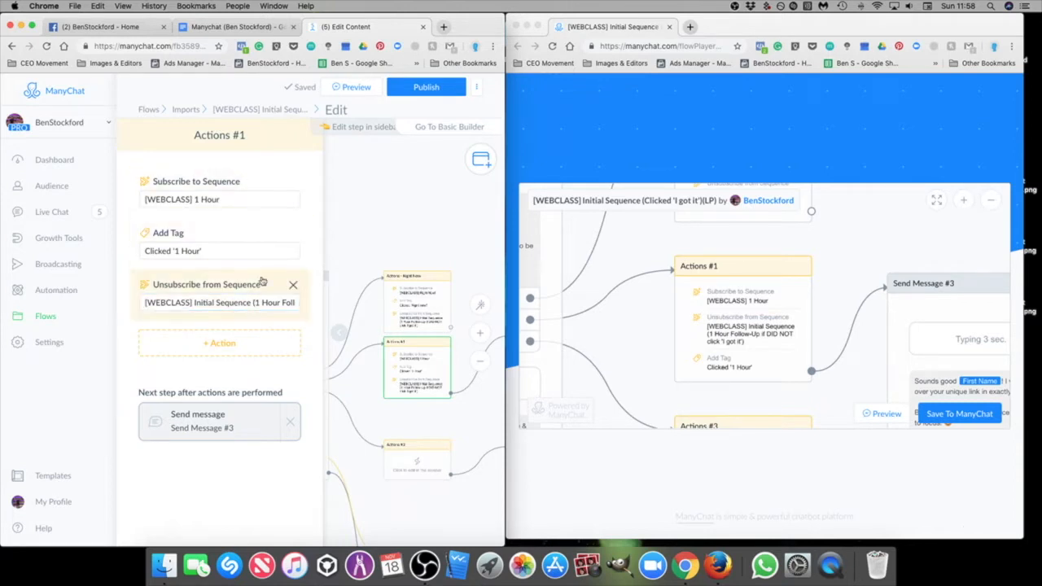
Step: Open "Actions #3", the step linked to the 4 Hours reply, and examine its actions in the shared flow
click(394, 231)
scroll(263, 152, down, 2)
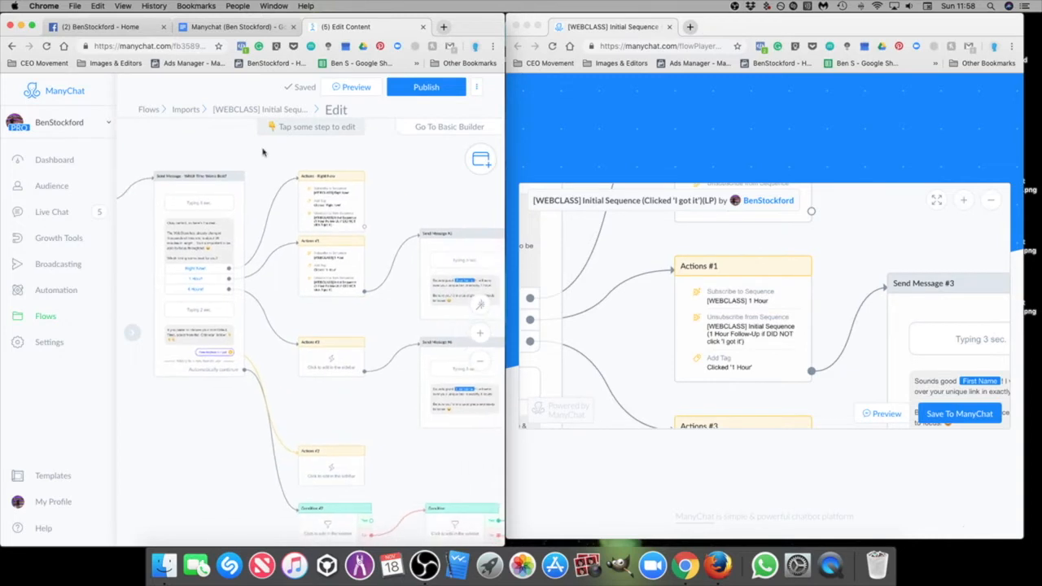
scroll(338, 399, up, 5)
drag(293, 293, 316, 318)
click(344, 370)
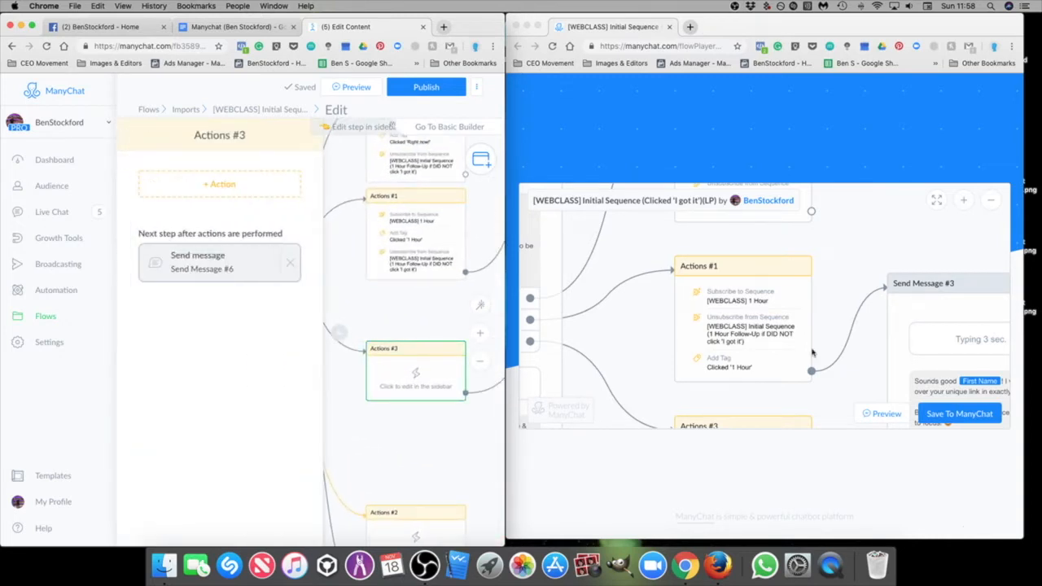
click(858, 351)
scroll(830, 285, down, 3)
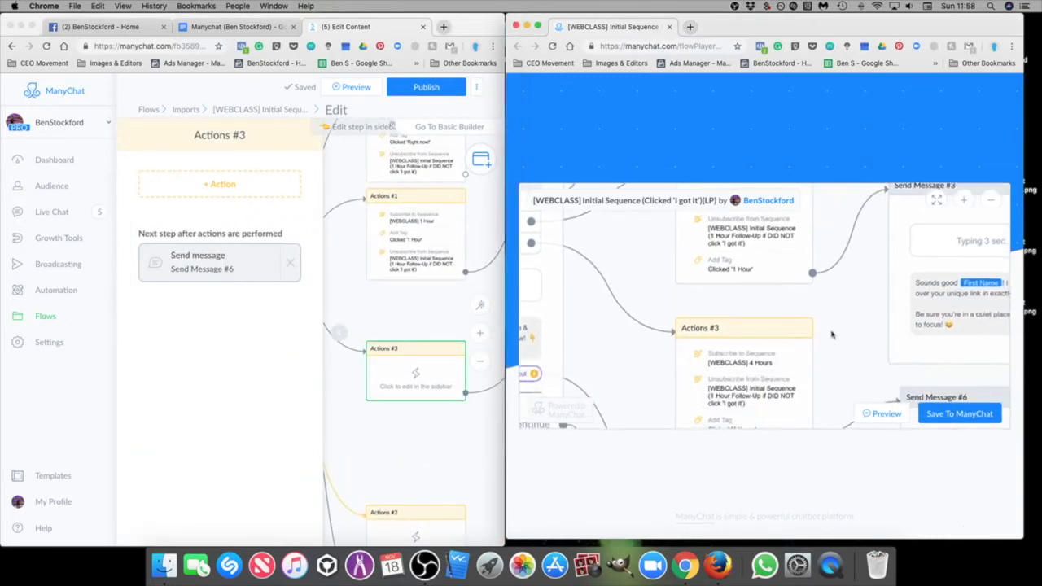
scroll(824, 293, down, 2)
Step: Following the shared flow, give "Actions #3" a Subscribe to Sequence action for "[WEBCLASS] 4 Hours"
click(238, 188)
click(221, 185)
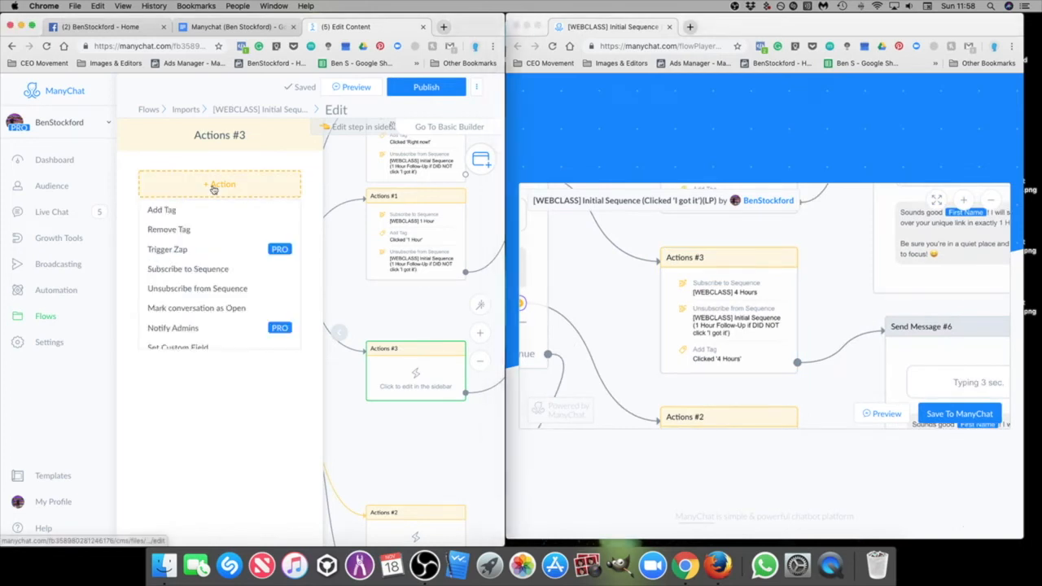
click(190, 271)
click(198, 199)
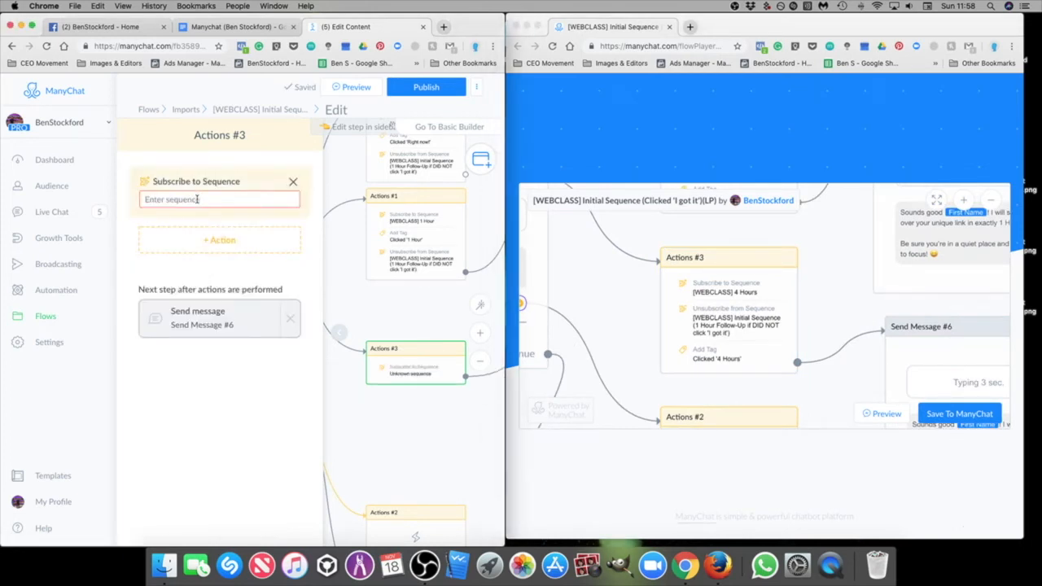
click(221, 308)
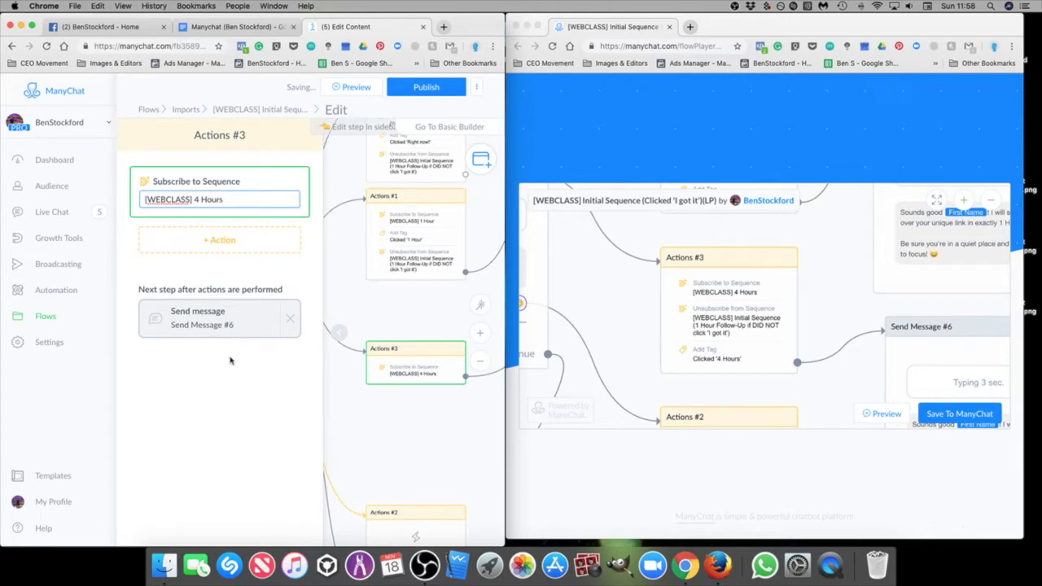
Step: Give "Actions #3" an Add Tag action with the existing tag "Clicked '4 Hours'"
click(222, 243)
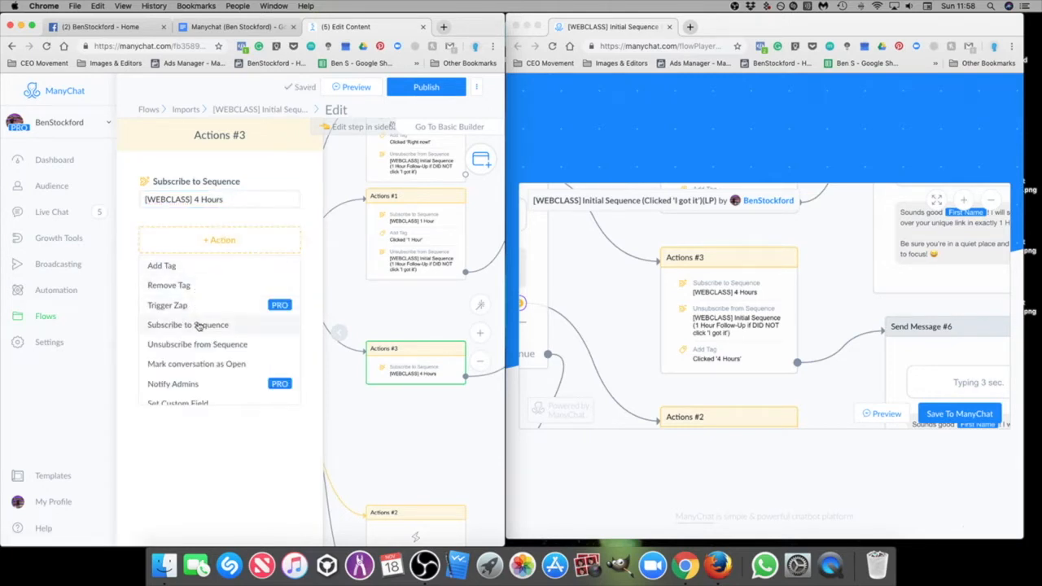
click(175, 266)
click(205, 254)
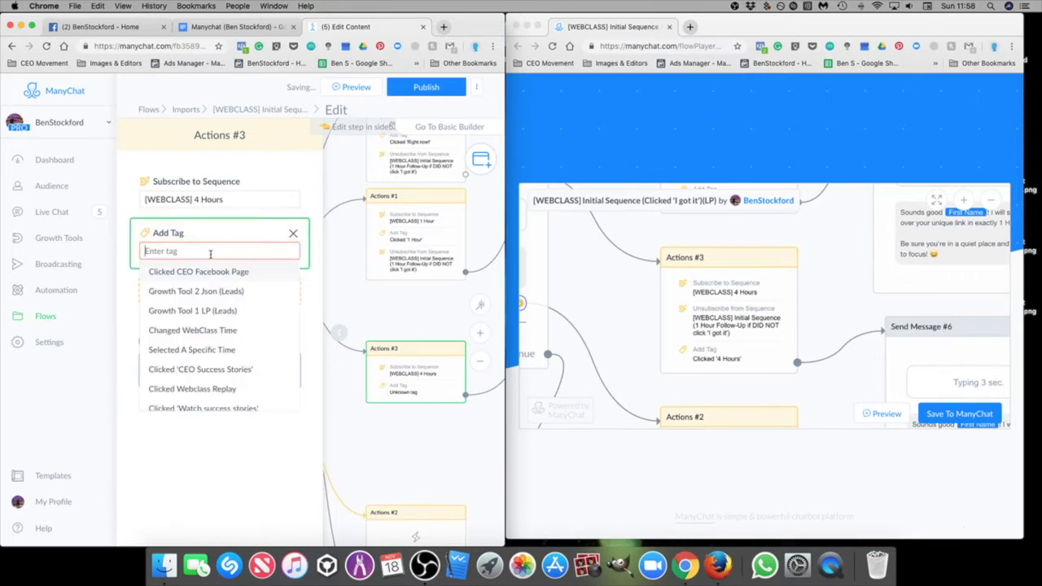
scroll(238, 353, down, 4)
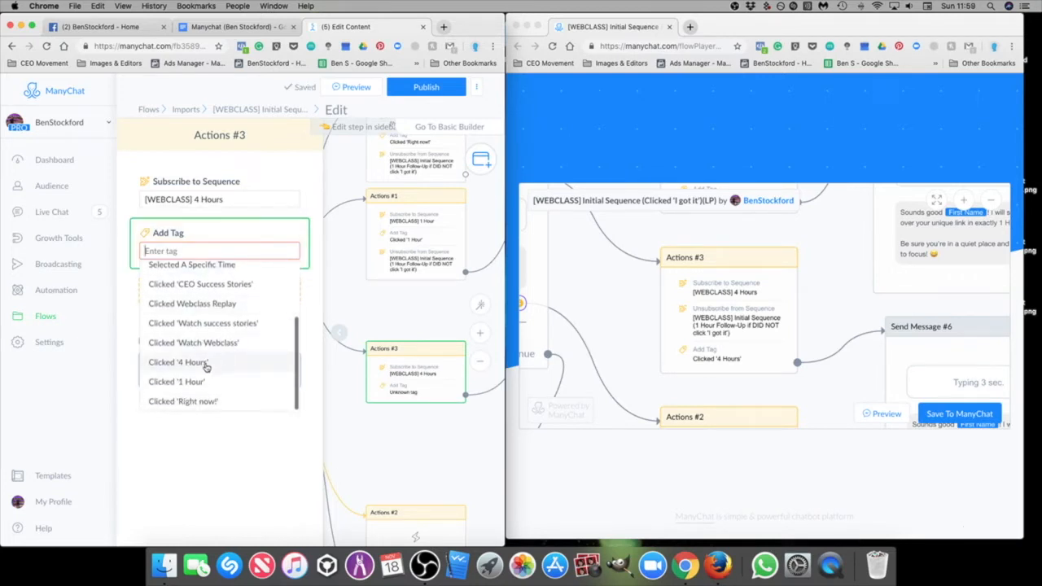
click(205, 364)
Step: Give "Actions #3" an Unsubscribe from Sequence action for "[WEBCLASS] Initial Sequence (1 Hour Follow-Up if DID NOT click 'I got it')"
click(222, 294)
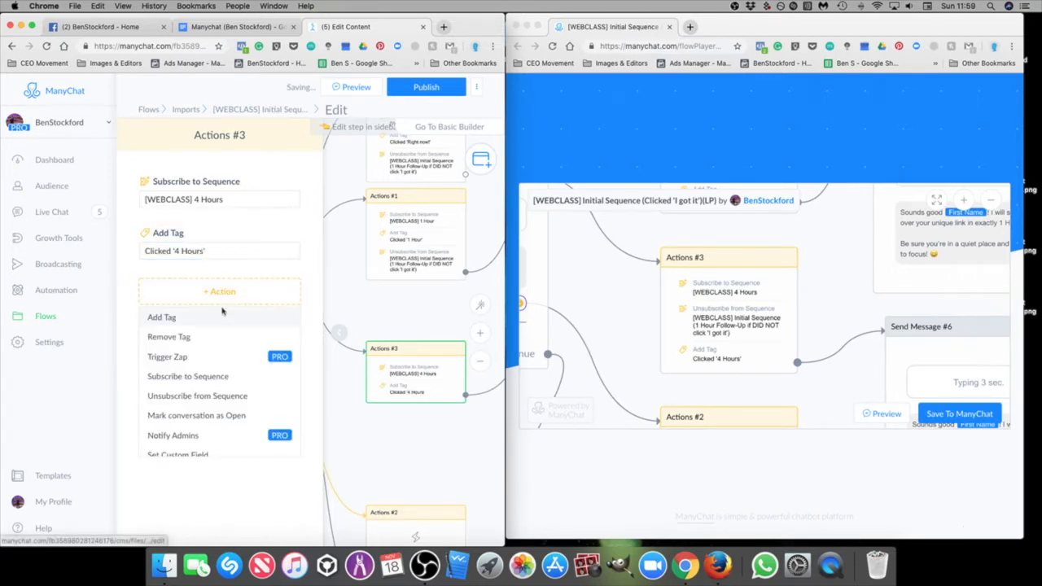
click(217, 399)
click(228, 302)
scroll(242, 351, down, 1)
scroll(242, 350, up, 1)
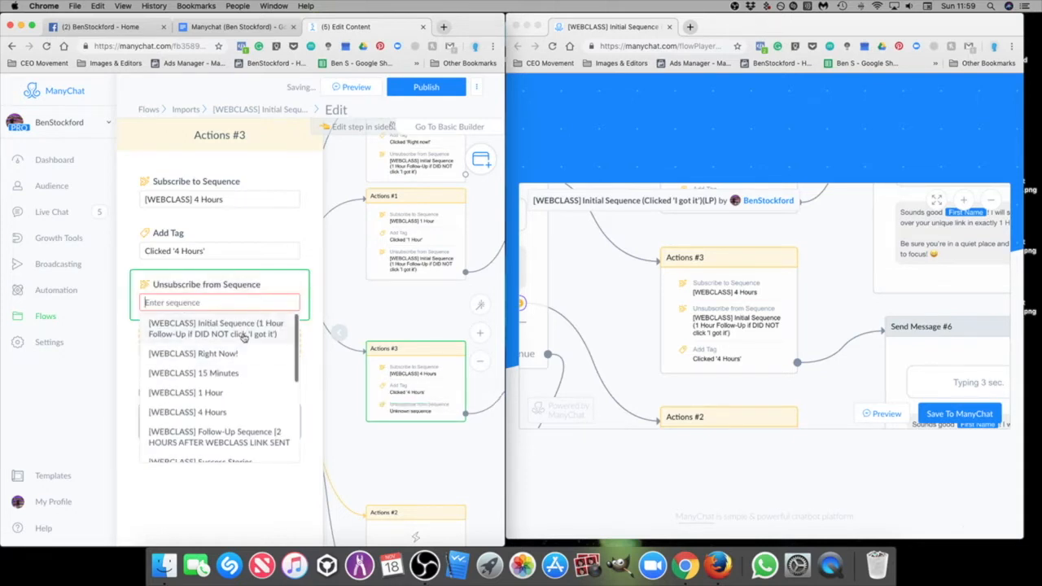
click(236, 330)
click(366, 312)
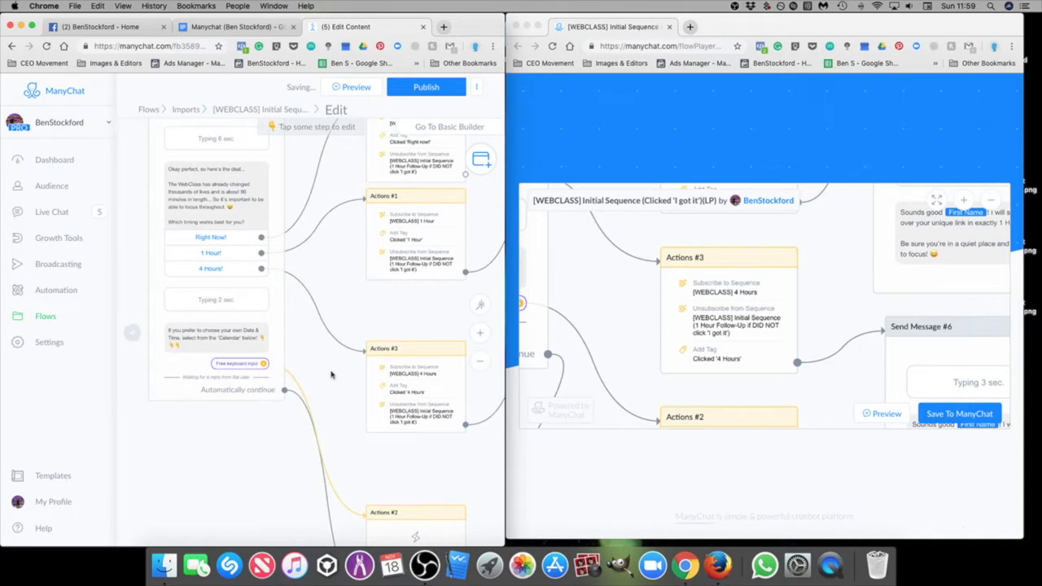
Step: Open the user input settings of the "Free keyboard input" under the choose-your-own Date & Time message
scroll(318, 396, down, 5)
drag(318, 397, 312, 381)
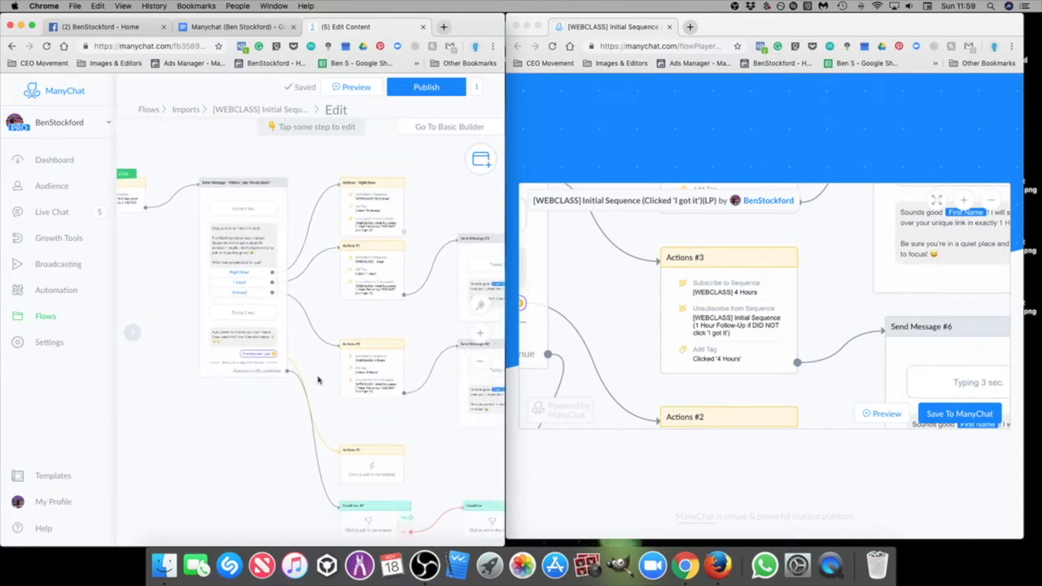
click(627, 373)
drag(634, 299, 737, 334)
scroll(672, 301, down, 5)
click(236, 420)
scroll(224, 417, up, 5)
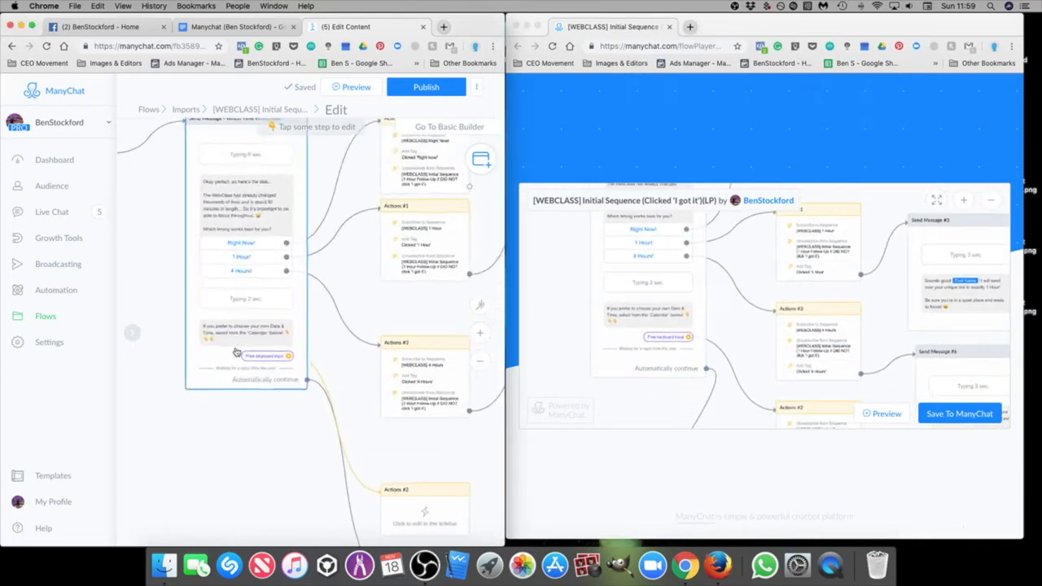
drag(213, 416, 175, 408)
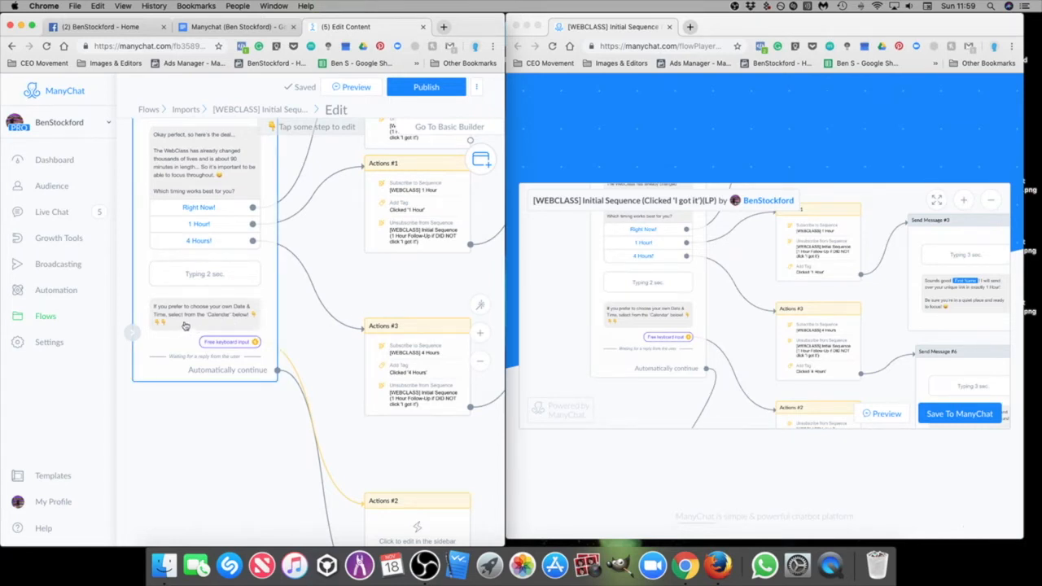
click(231, 345)
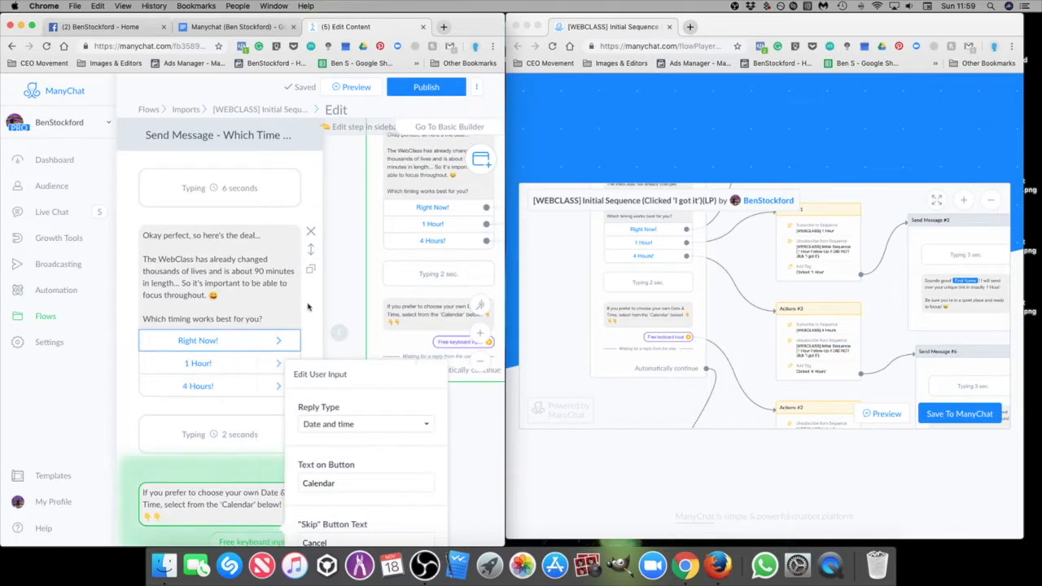
scroll(268, 318, down, 5)
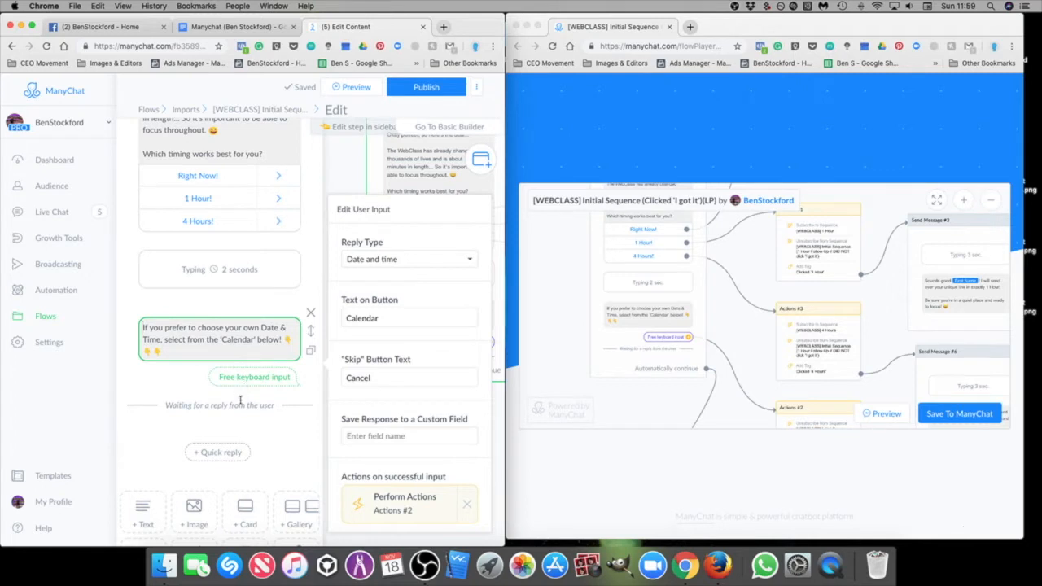
Step: Review the user input's reply type and button texts, and save its response to the custom field "Date & Time"
click(461, 263)
click(463, 291)
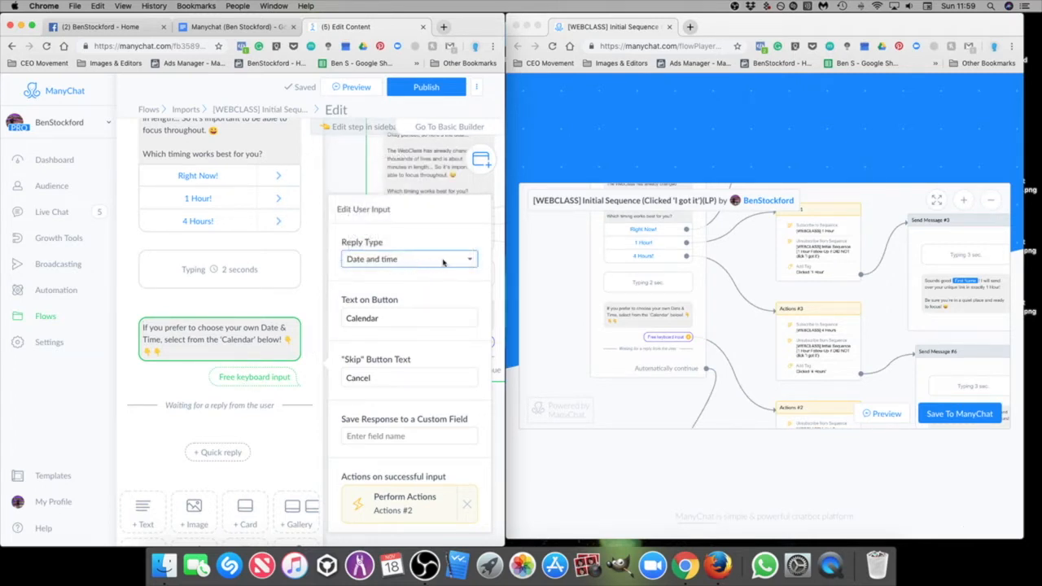
click(443, 261)
click(415, 261)
click(391, 317)
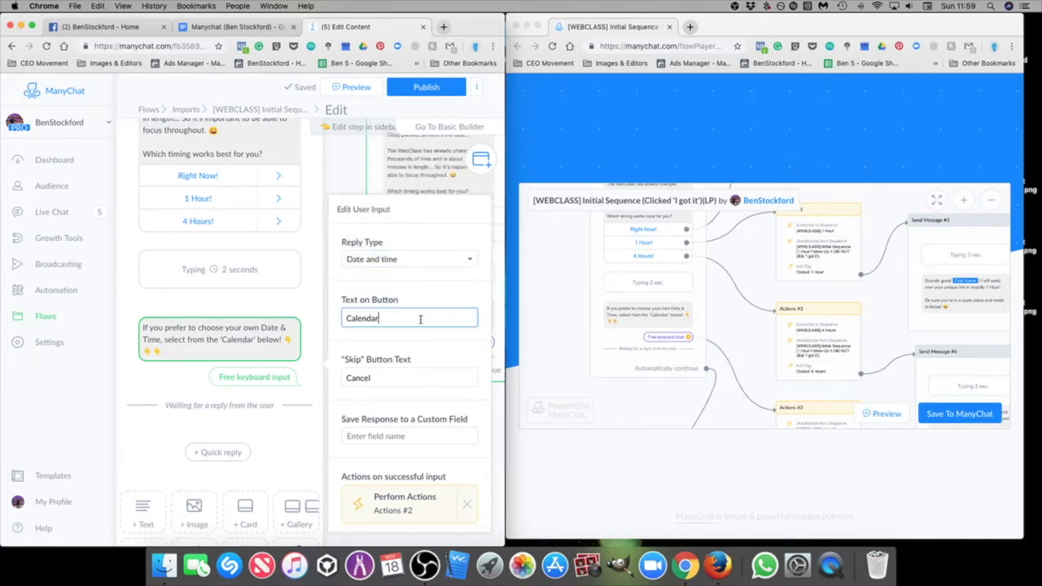
click(389, 379)
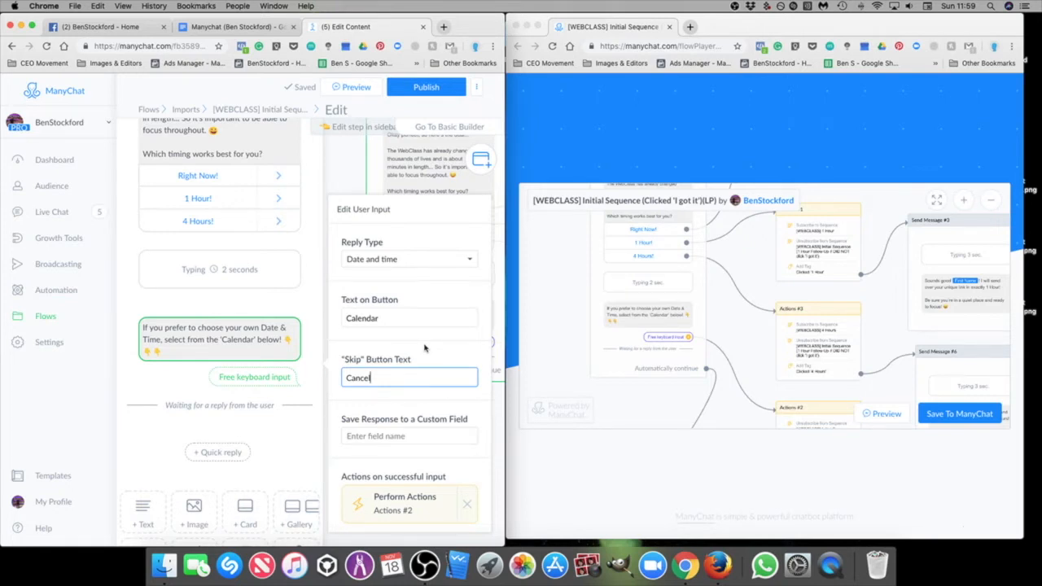
click(384, 438)
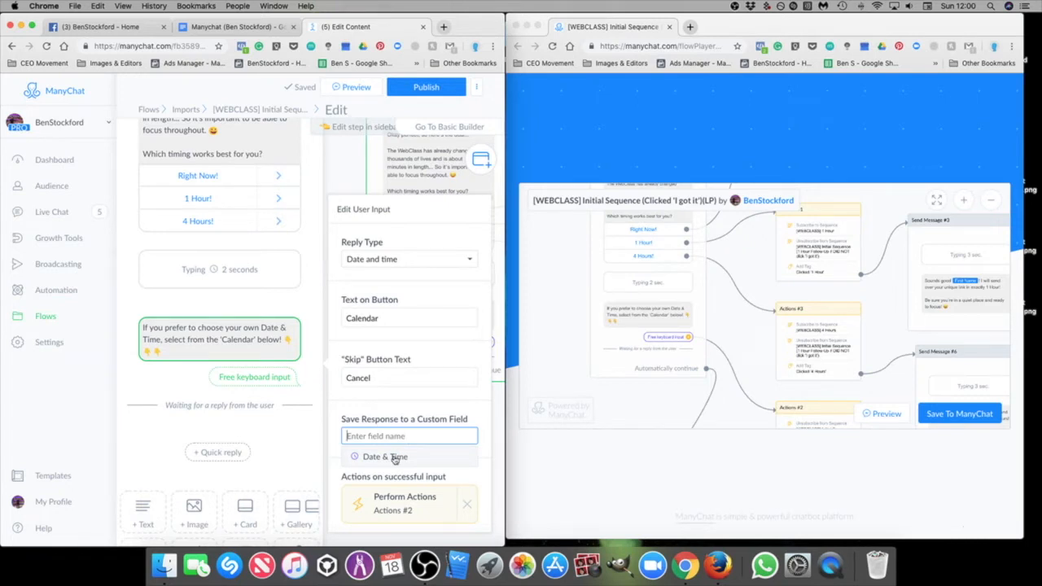
click(385, 457)
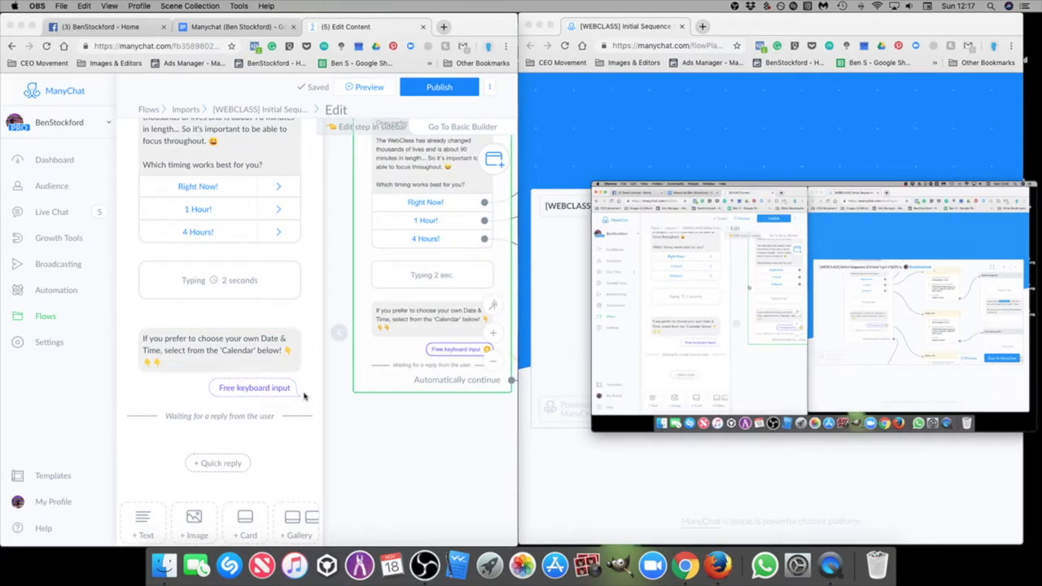
Step: Widen the flow editor's window and narrow the shared flow's window beside it, with "Actions #2" in view in both
click(420, 446)
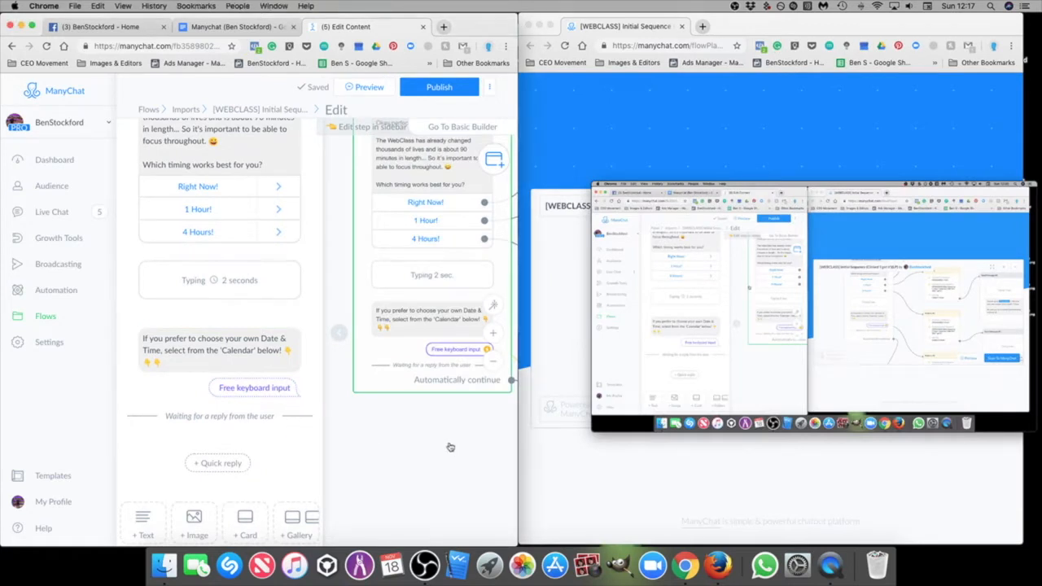
scroll(407, 448, right, 5)
scroll(404, 407, down, 5)
scroll(403, 407, right, 4)
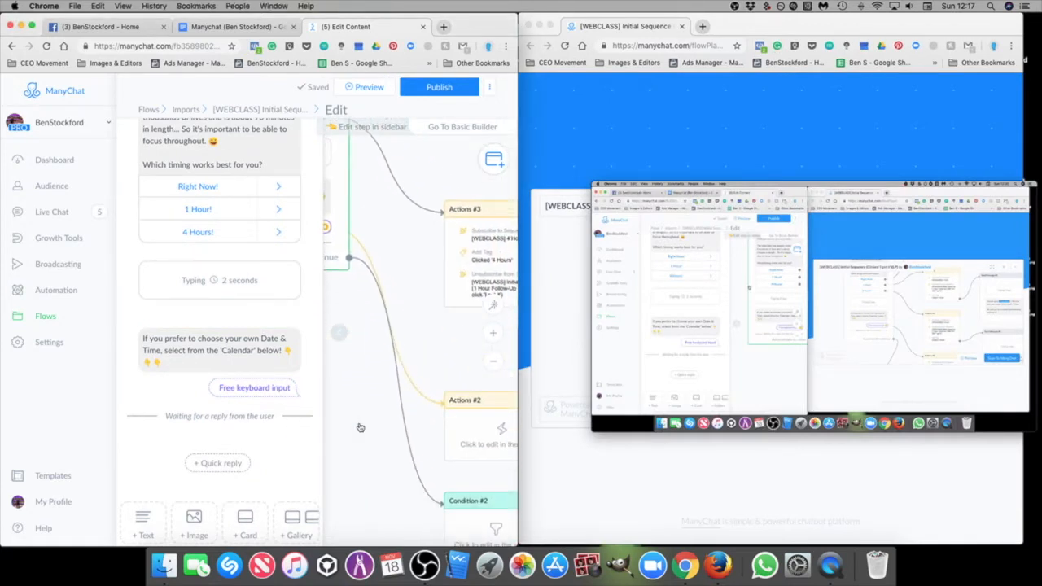
scroll(416, 314, down, 2)
scroll(416, 314, right, 3)
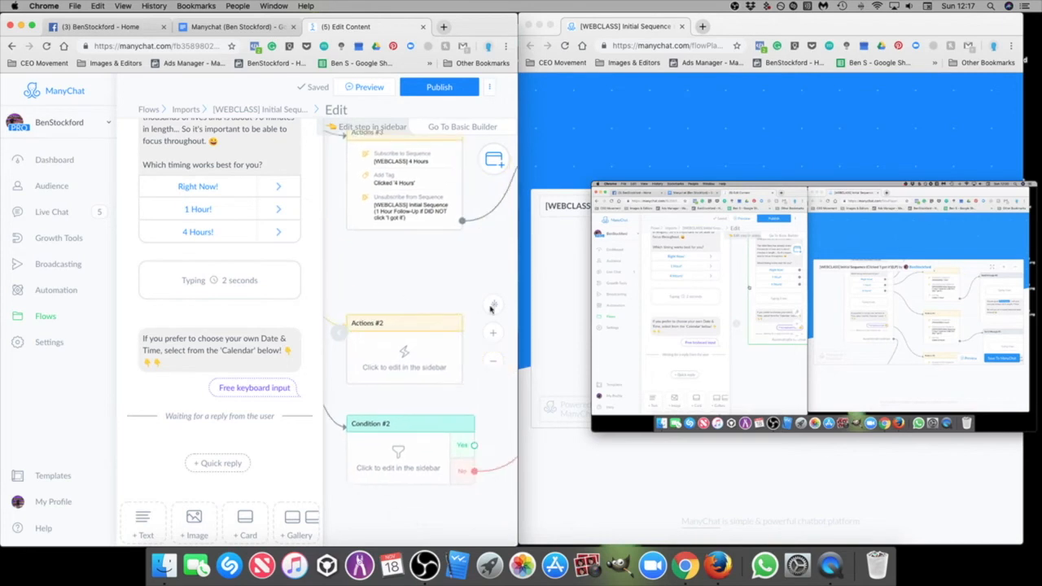
drag(524, 329, 566, 329)
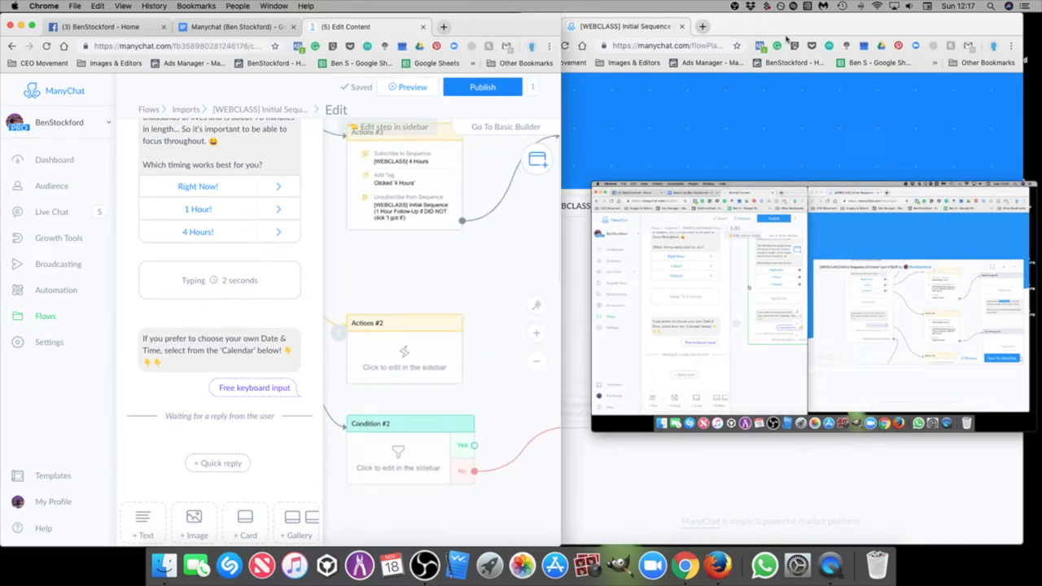
click(782, 37)
drag(518, 47, 562, 58)
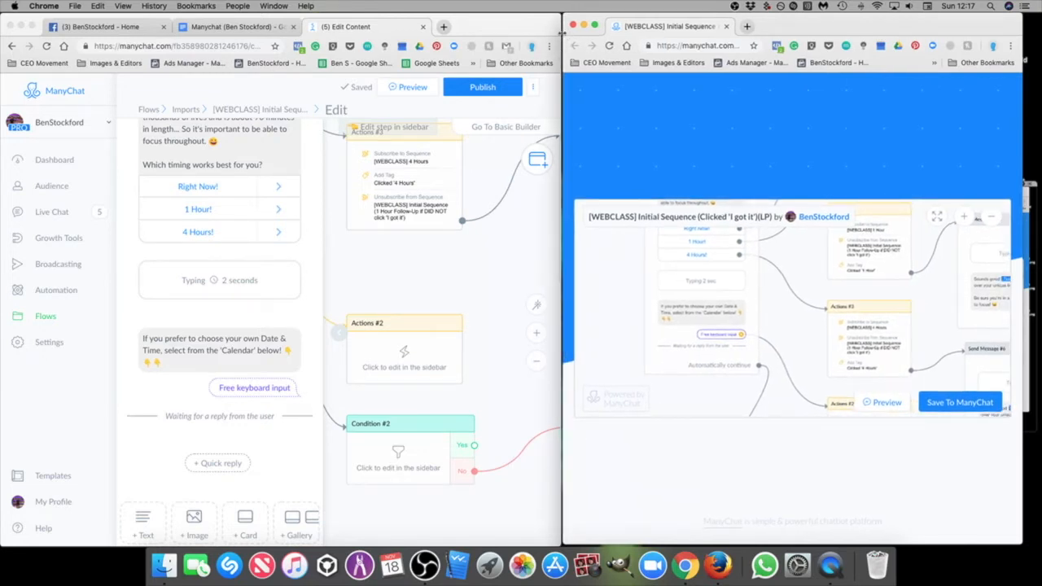
drag(561, 33, 560, 32)
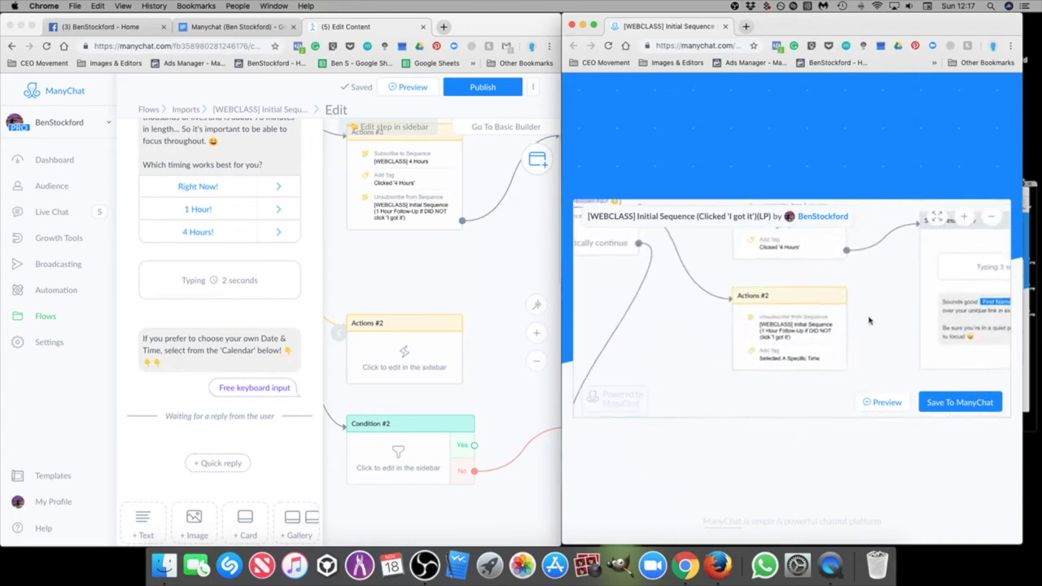
Step: Give "Actions #2" an Unsubscribe from Sequence action for "[WEBCLASS] Initial Sequence (1 Hour Follow-Up if DID NOT click 'I got it')"
click(411, 350)
click(409, 351)
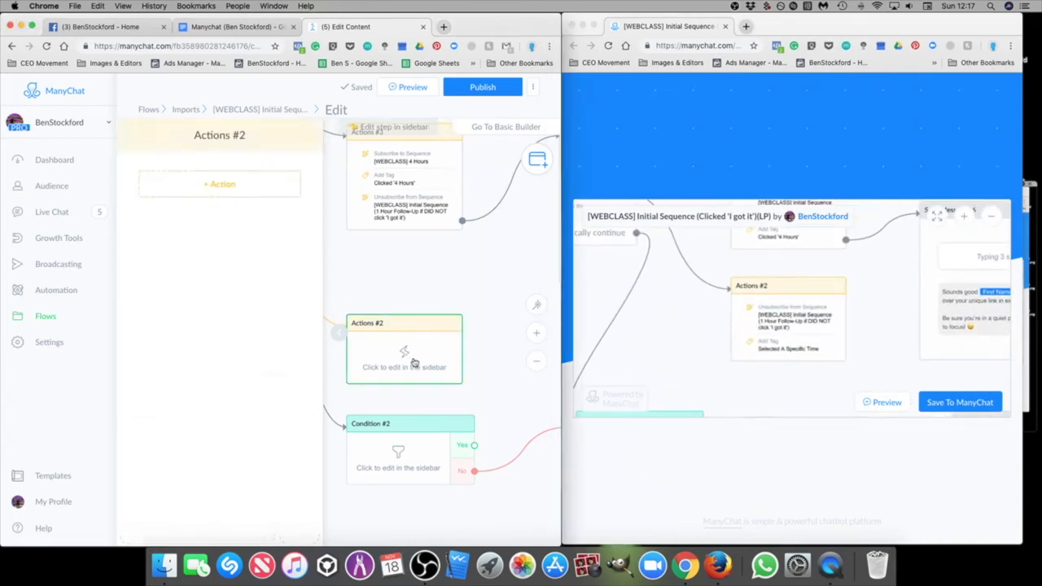
click(210, 186)
click(204, 289)
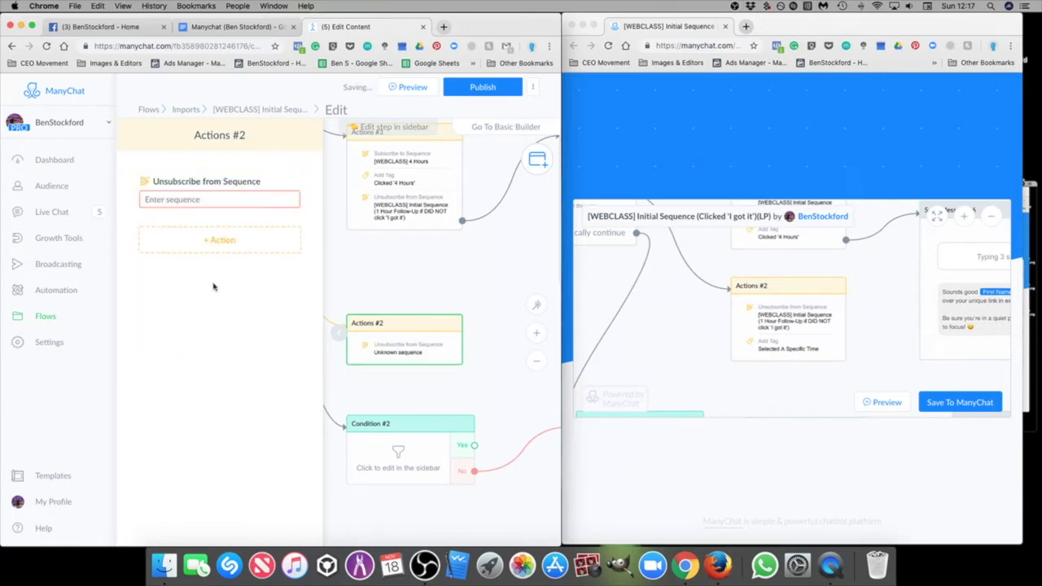
click(241, 199)
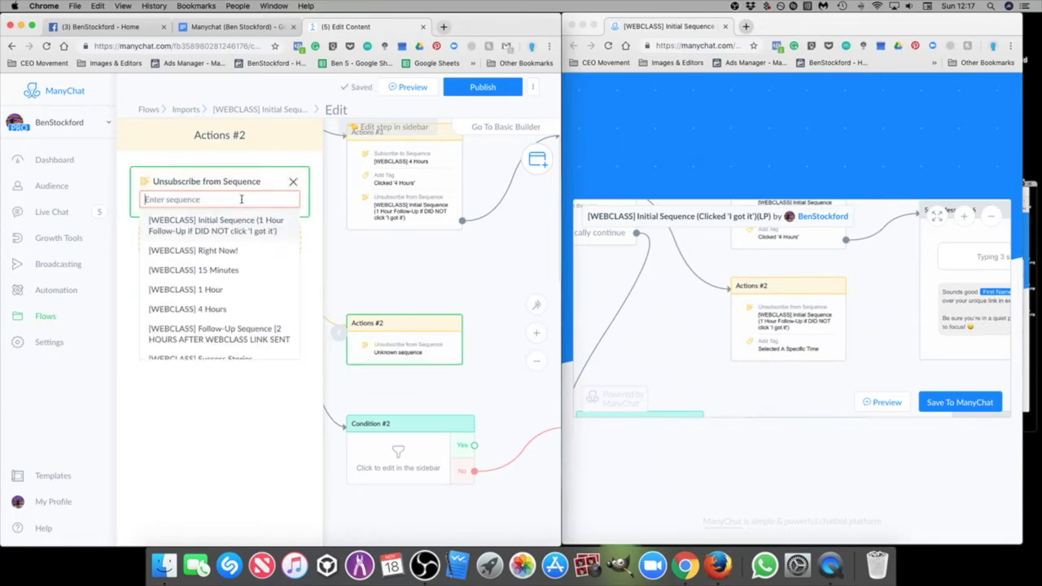
click(234, 227)
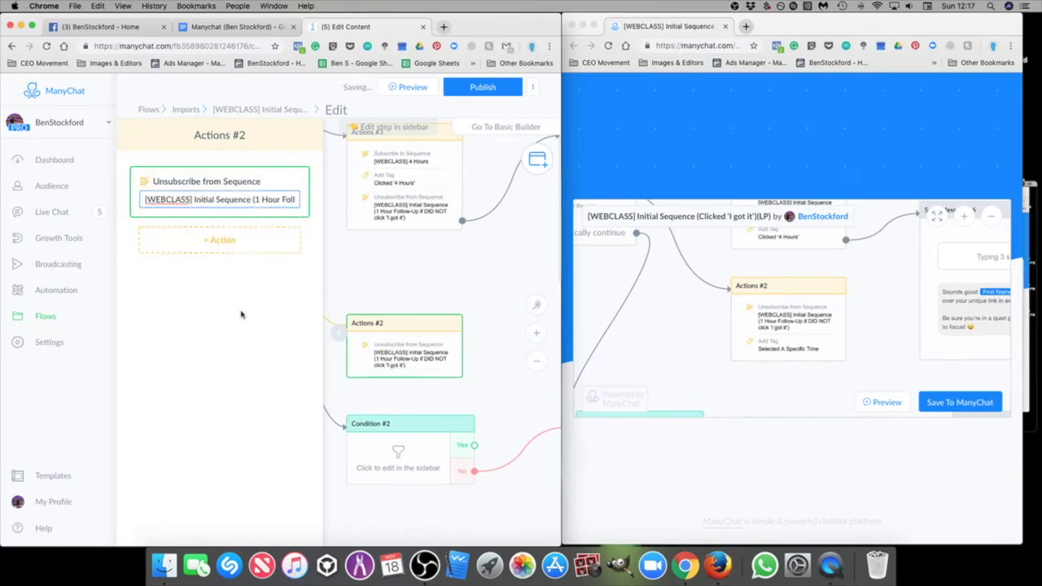
Step: Give "Actions #2" an Add Tag action with the existing tag "Selected A Specific Time"
click(228, 243)
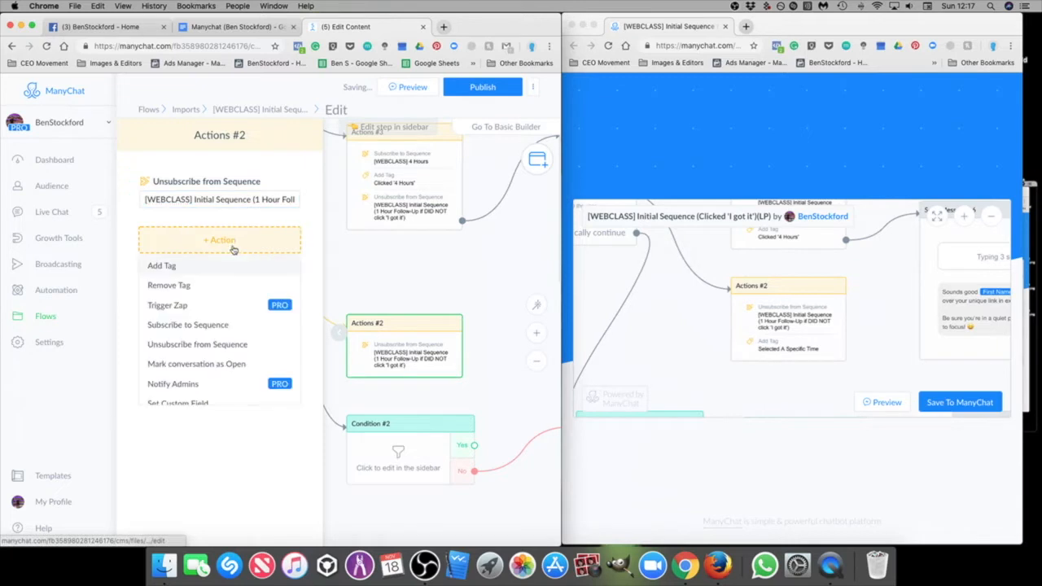
click(182, 267)
click(221, 251)
scroll(228, 354, down, 1)
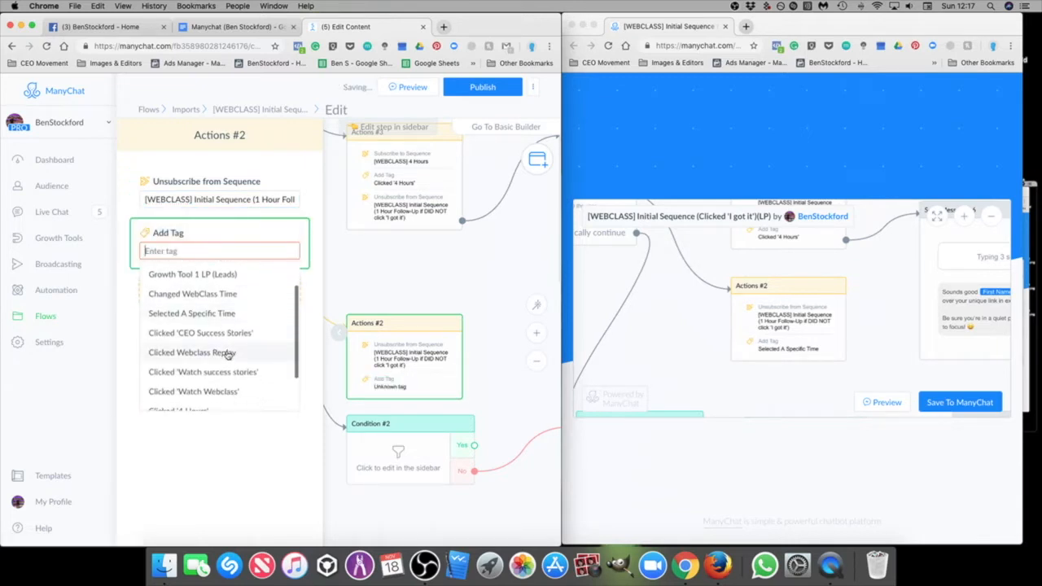
click(204, 315)
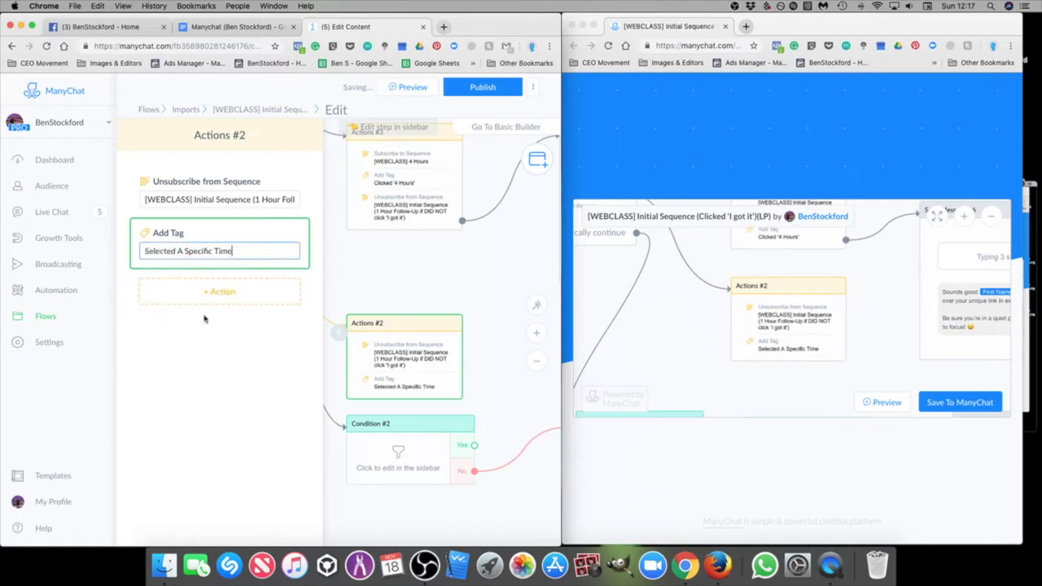
Step: Review the 'Which Time' message's free keyboard input and the step it automatically continues to
click(402, 285)
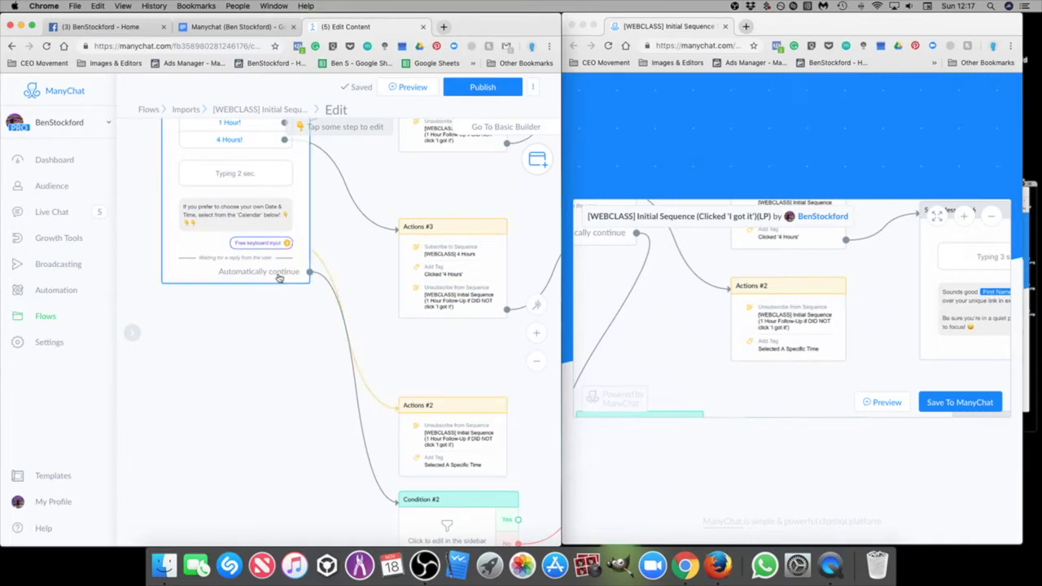
click(277, 277)
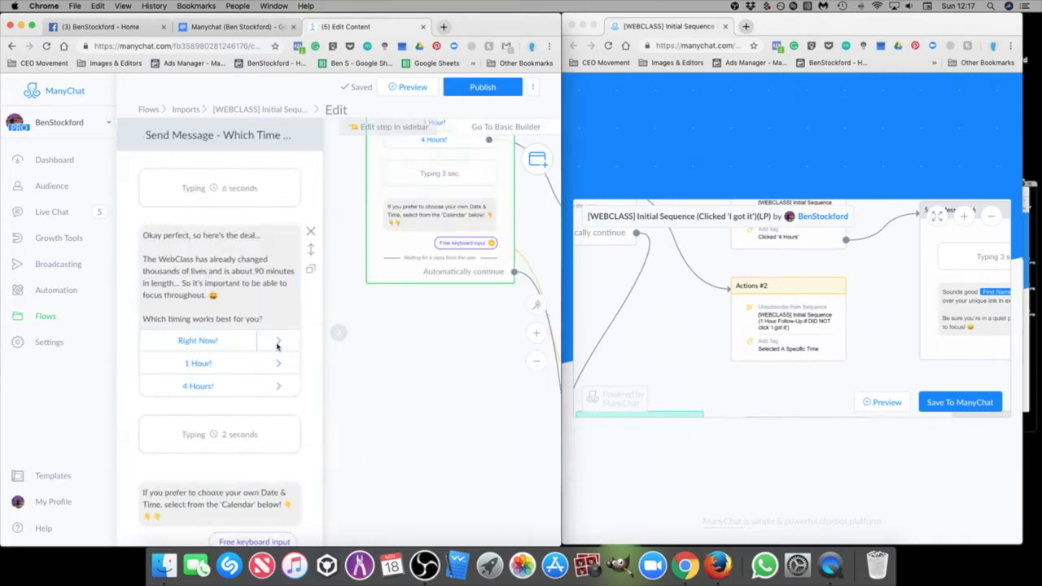
scroll(216, 456, down, 5)
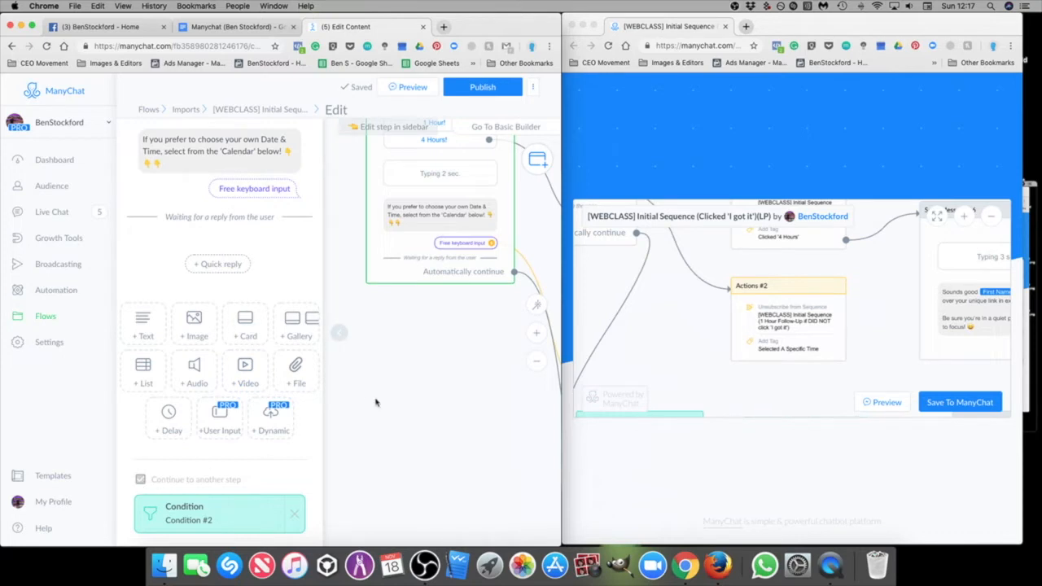
click(405, 404)
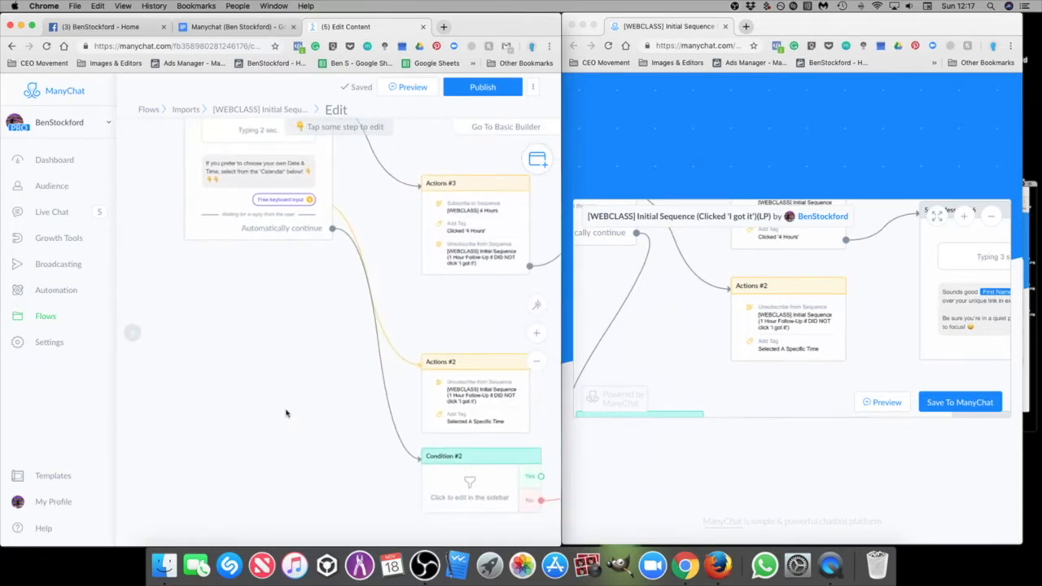
Step: Open Condition #2 with its shared-flow original in view, and set it to match any of the following conditions
scroll(318, 419, down, 5)
scroll(318, 420, right, 4)
click(343, 448)
click(447, 461)
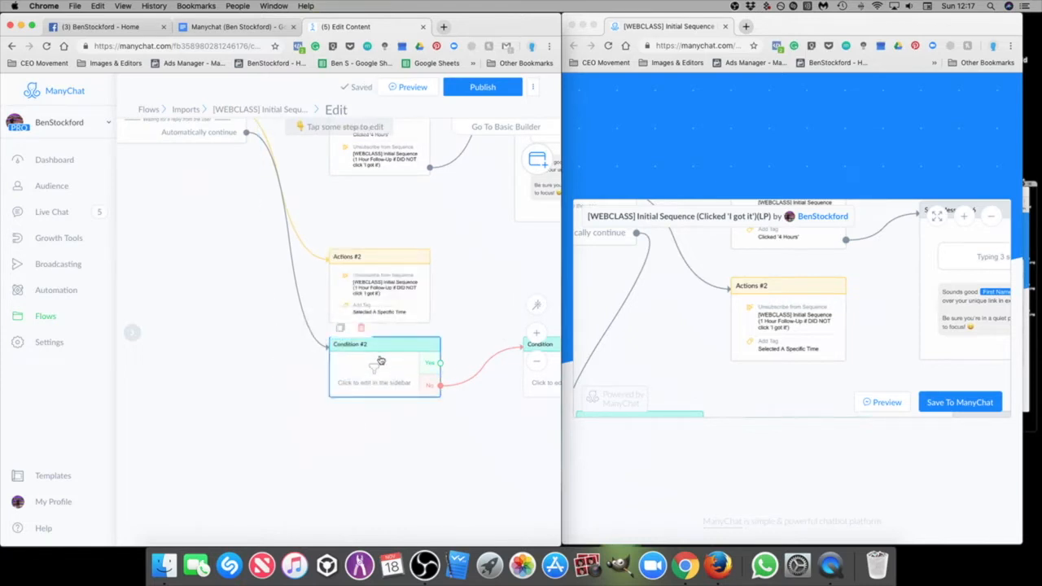
click(665, 346)
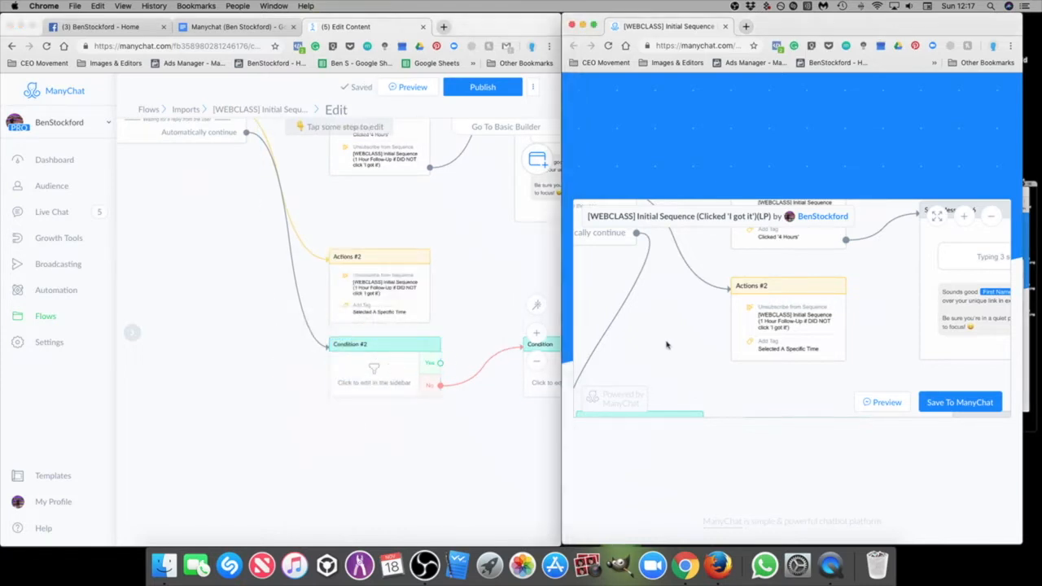
scroll(684, 338, down, 5)
scroll(684, 338, right, 4)
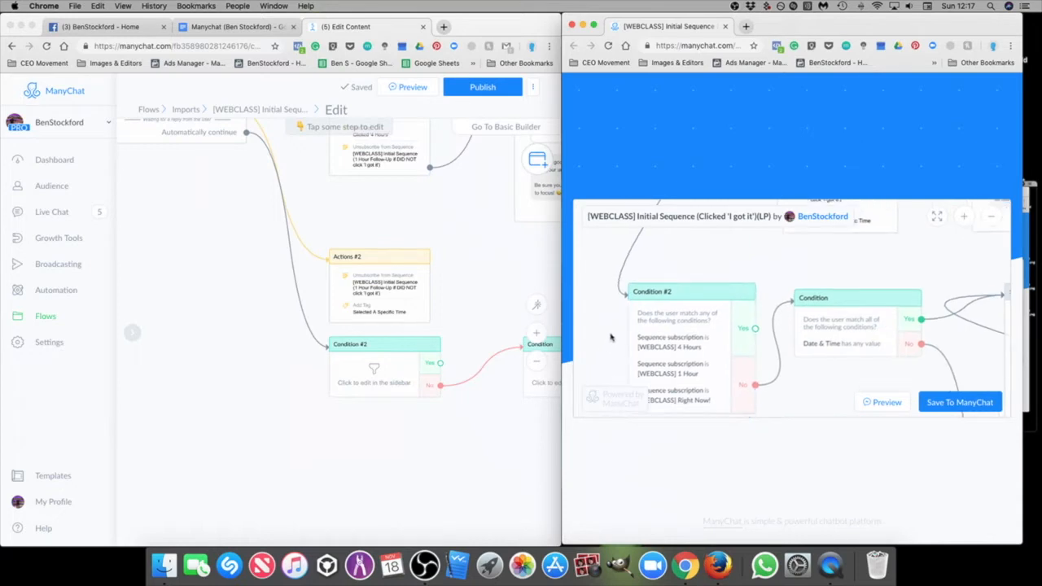
scroll(619, 334, down, 3)
scroll(618, 334, left, 3)
click(354, 369)
click(352, 374)
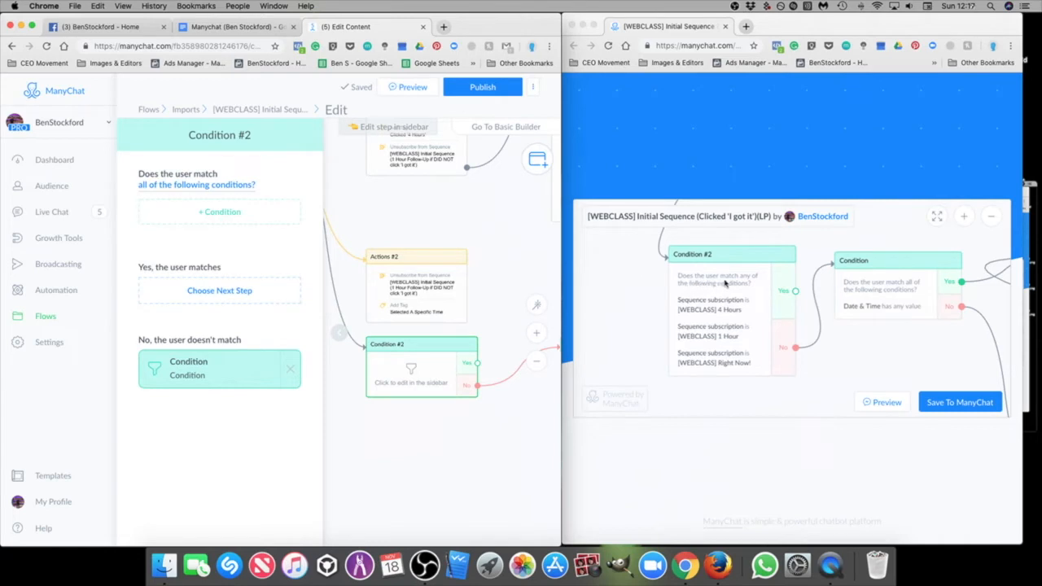
click(189, 186)
click(195, 217)
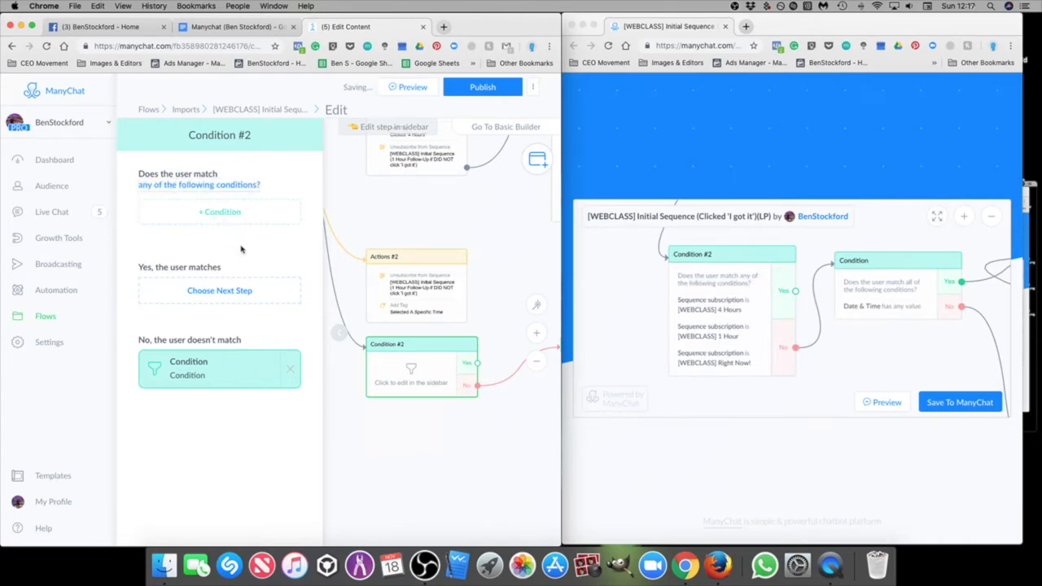
Step: Add a condition to Condition #2 that the sequence subscription is "[WEBCLASS] 4 Hours"
click(221, 213)
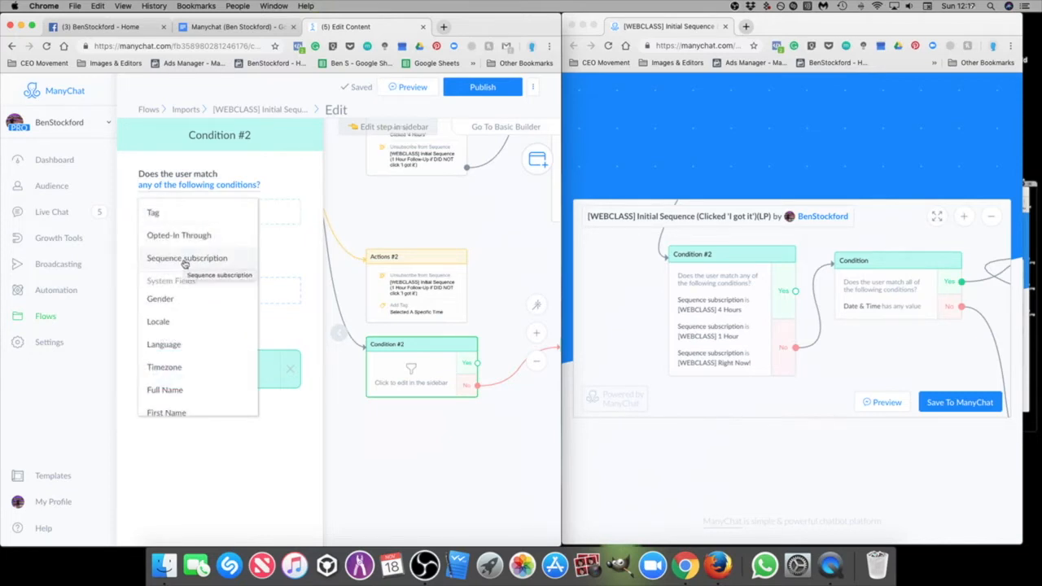
click(190, 259)
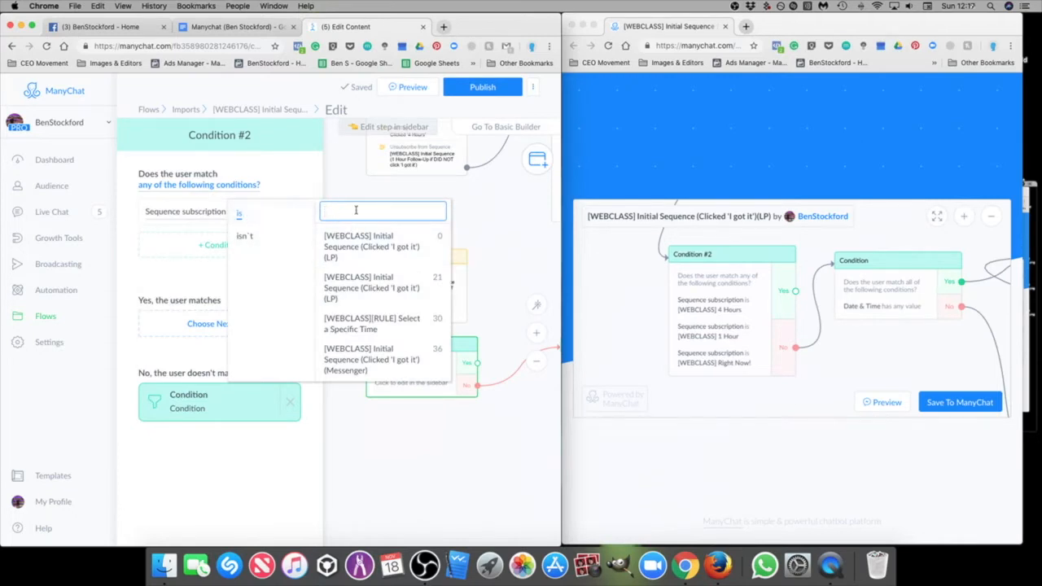
scroll(399, 297, down, 3)
scroll(403, 318, down, 4)
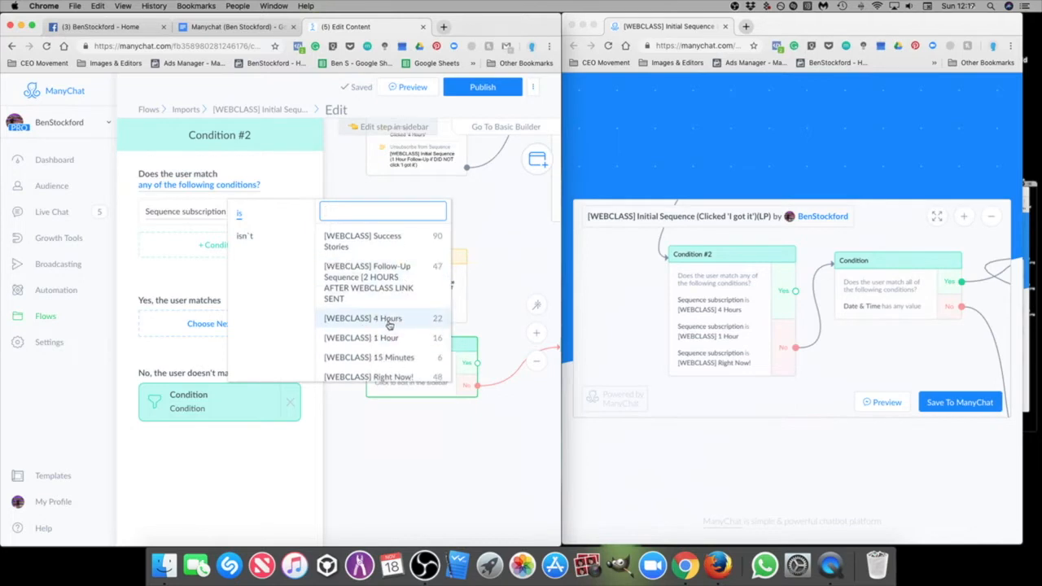
click(388, 319)
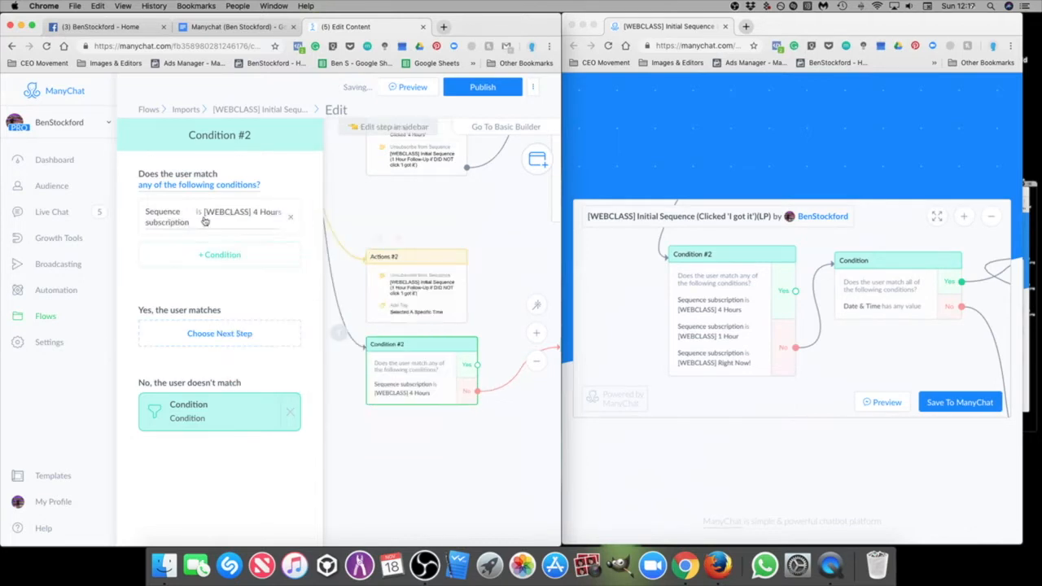
Step: Add a second condition to Condition #2 that the sequence subscription is "[WEBCLASS] 1 Hour"
click(219, 255)
scroll(217, 331, down, 3)
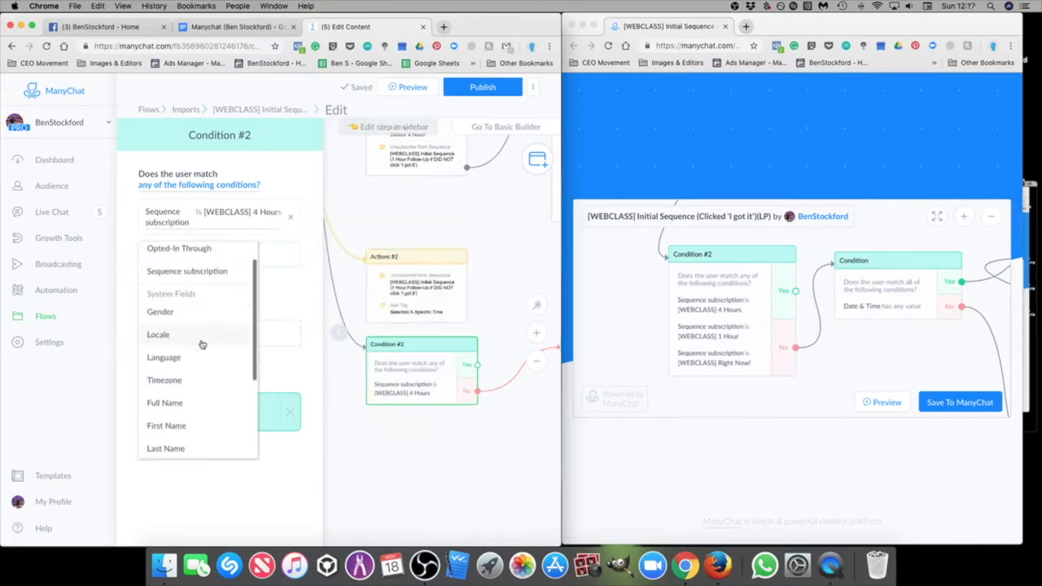
scroll(208, 367, down, 1)
scroll(204, 342, up, 3)
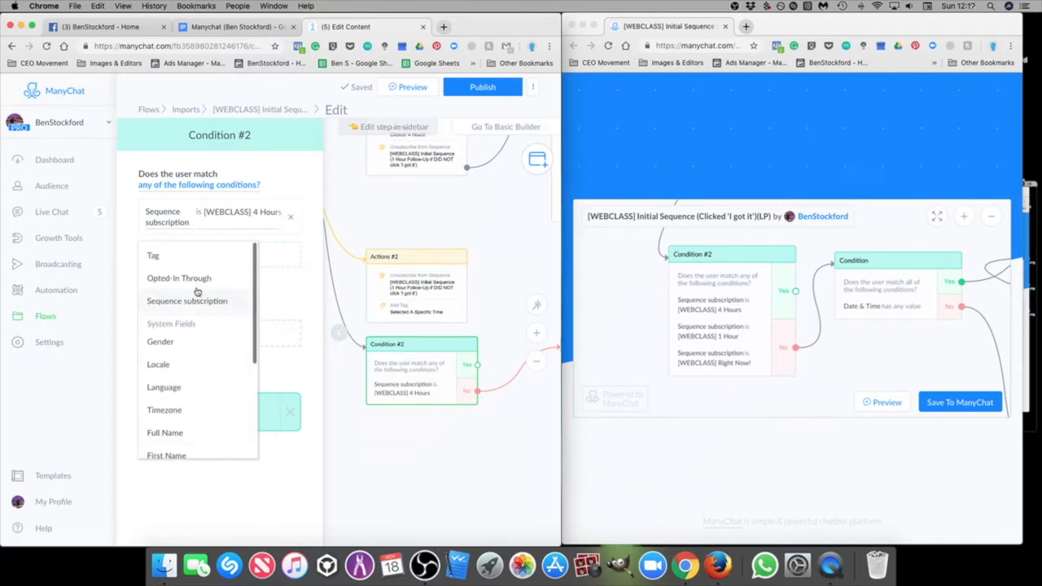
click(193, 300)
scroll(375, 334, down, 5)
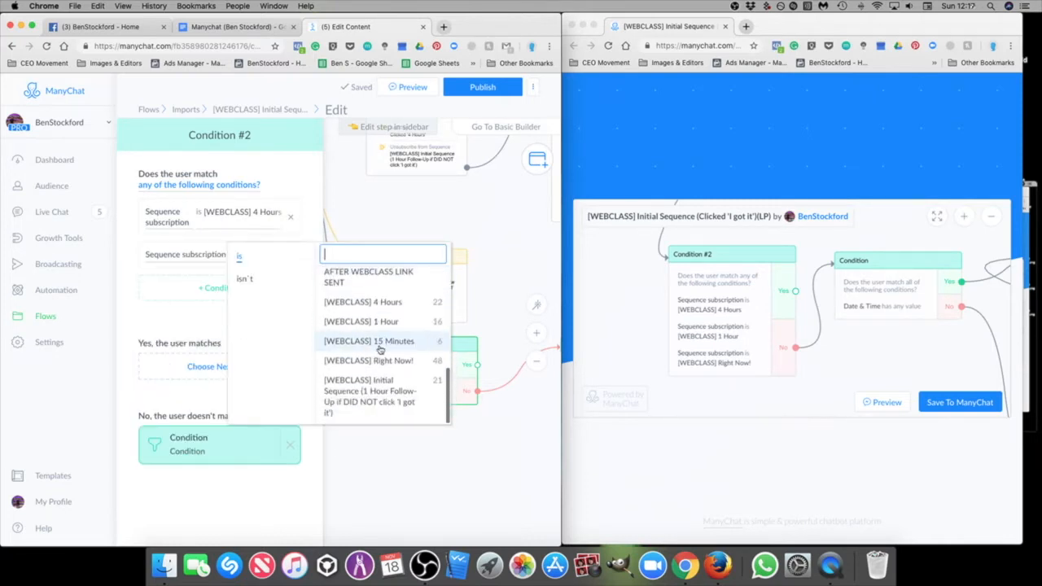
click(362, 322)
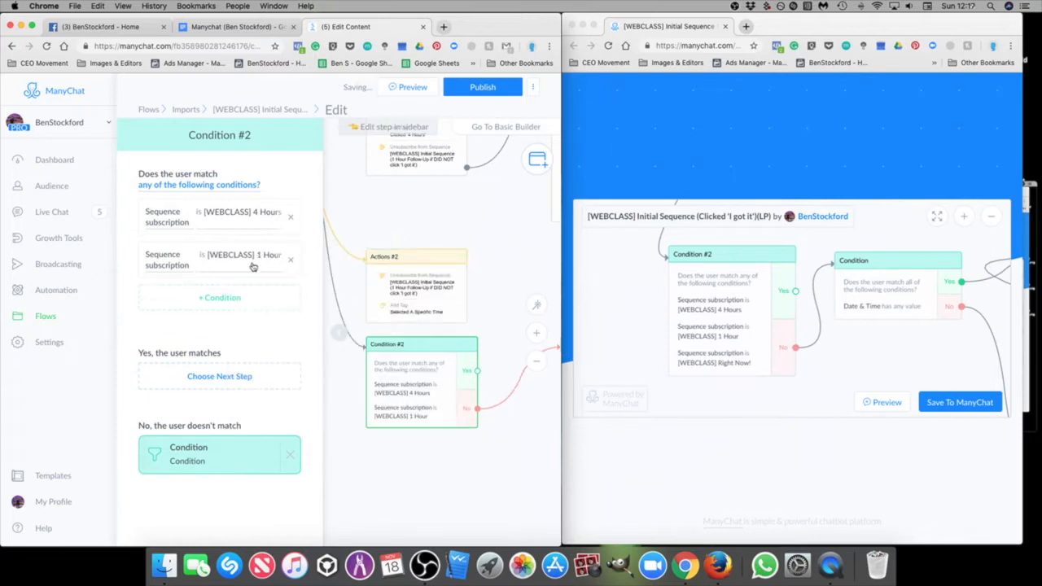
Step: Add a third condition to Condition #2 that the sequence subscription is "[WEBCLASS] Right Now!"
click(216, 298)
click(181, 344)
scroll(387, 396, down, 5)
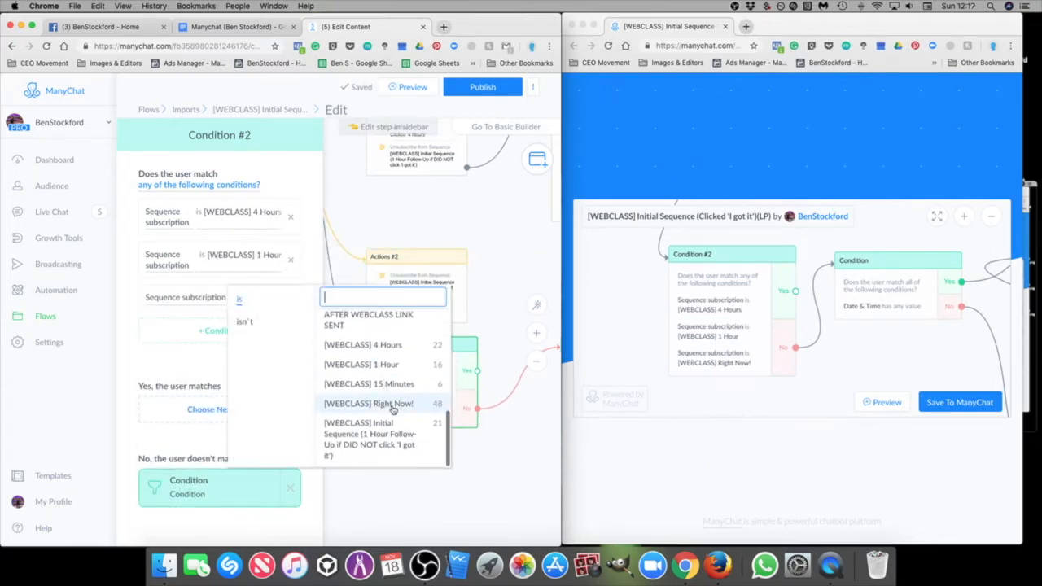
click(387, 405)
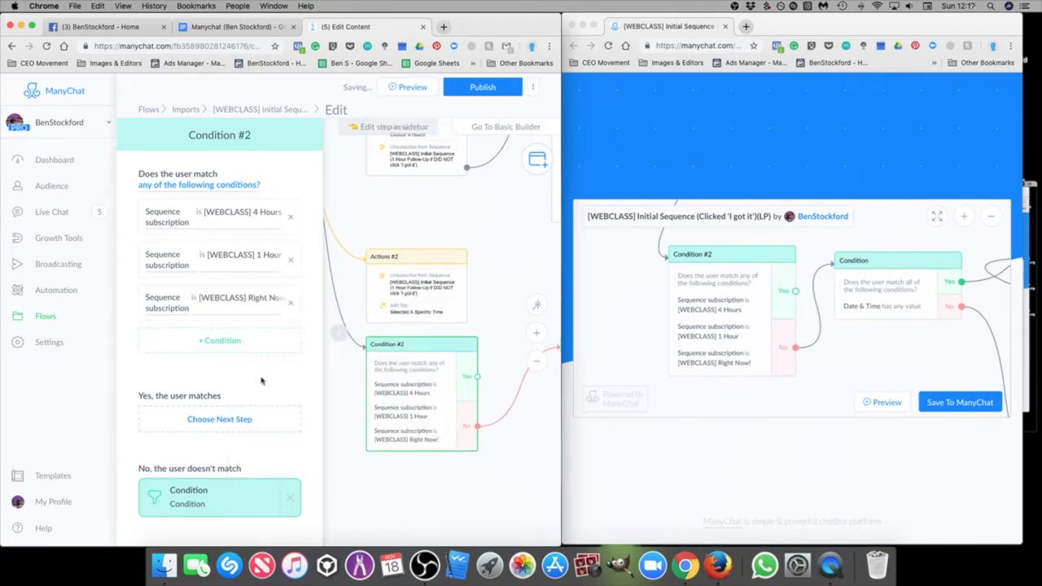
Step: Examine how Condition #2 connects to the preceding message and where its Yes and No branches lead
drag(517, 465, 431, 457)
scroll(433, 457, down, 2)
drag(491, 444, 413, 478)
drag(189, 316, 243, 350)
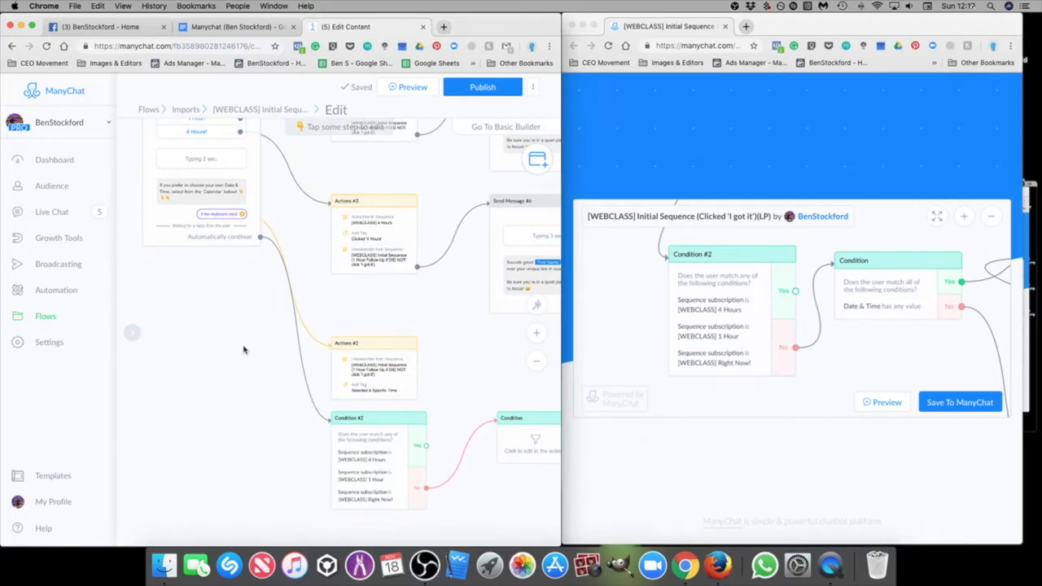
drag(456, 497, 366, 444)
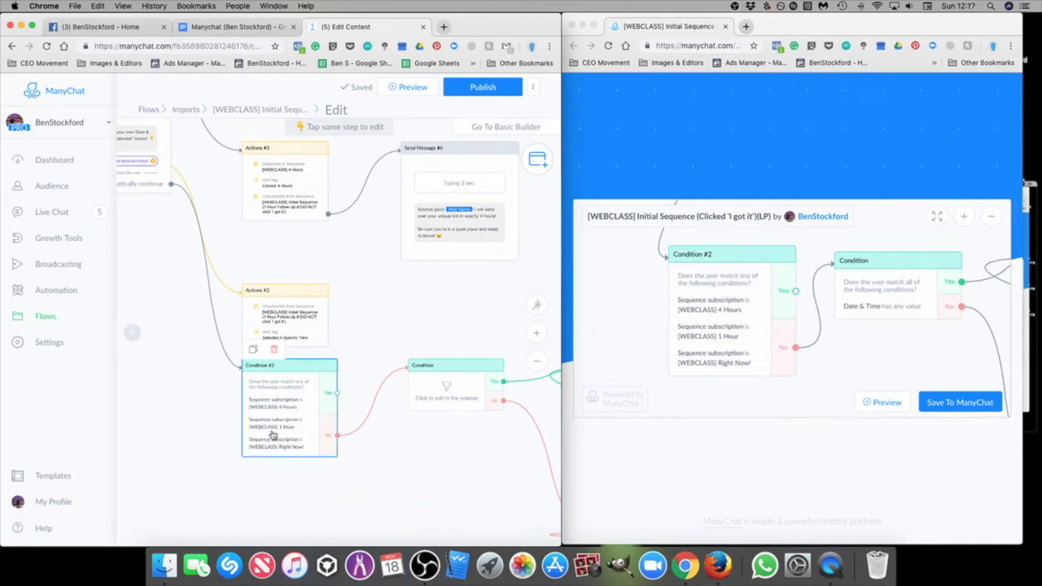
drag(420, 476, 380, 441)
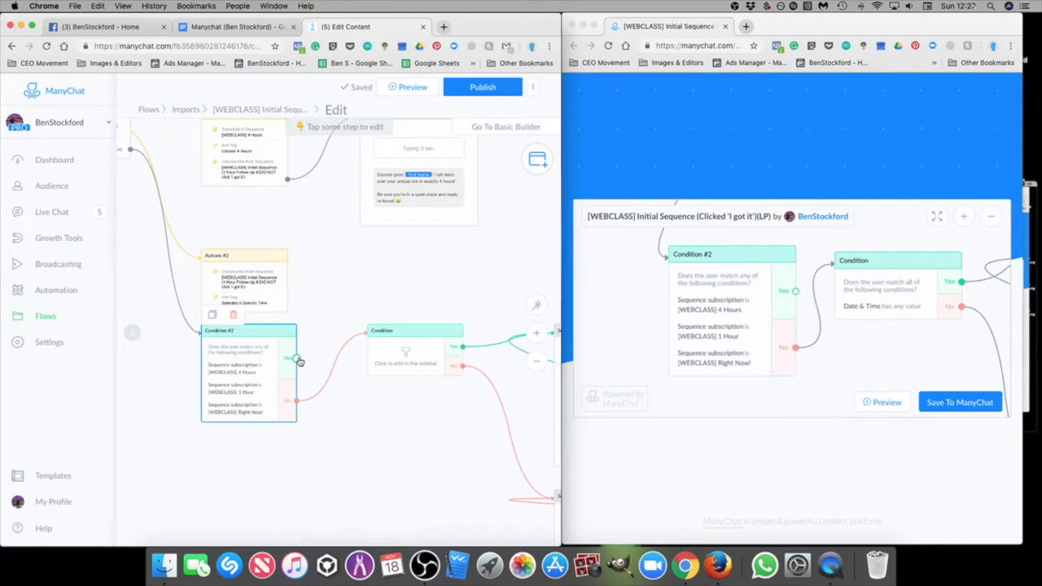
Step: Open the Condition step that follows Condition #2's No branch, with its original in view in the shared flow
scroll(299, 361, down, 3)
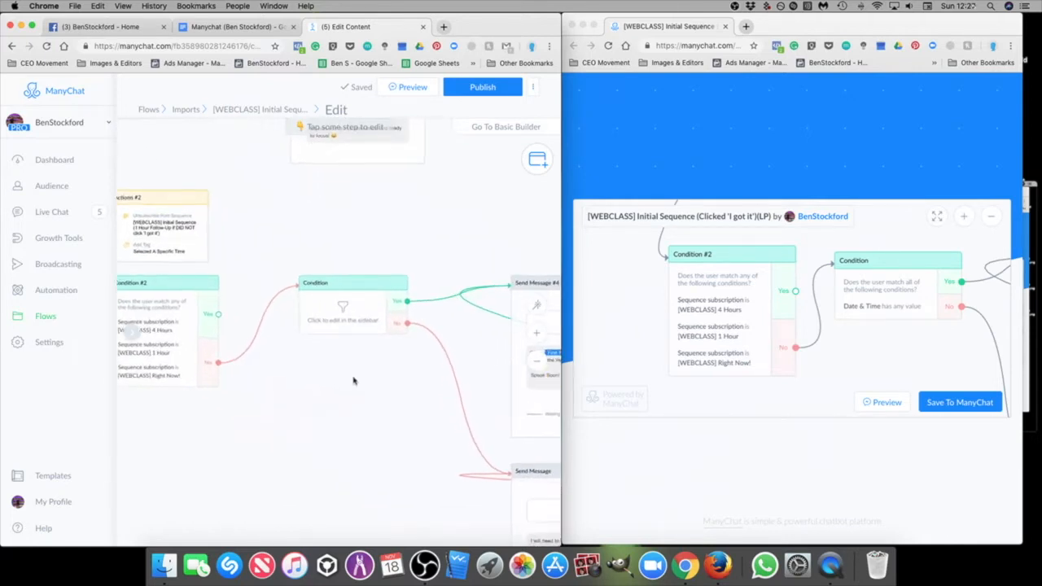
drag(905, 366, 760, 371)
click(350, 325)
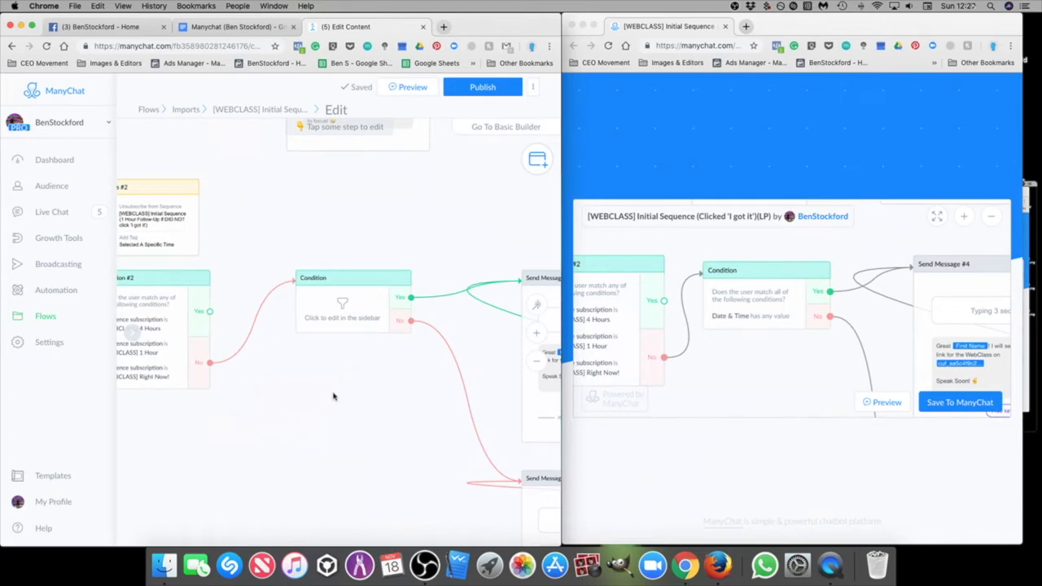
click(364, 315)
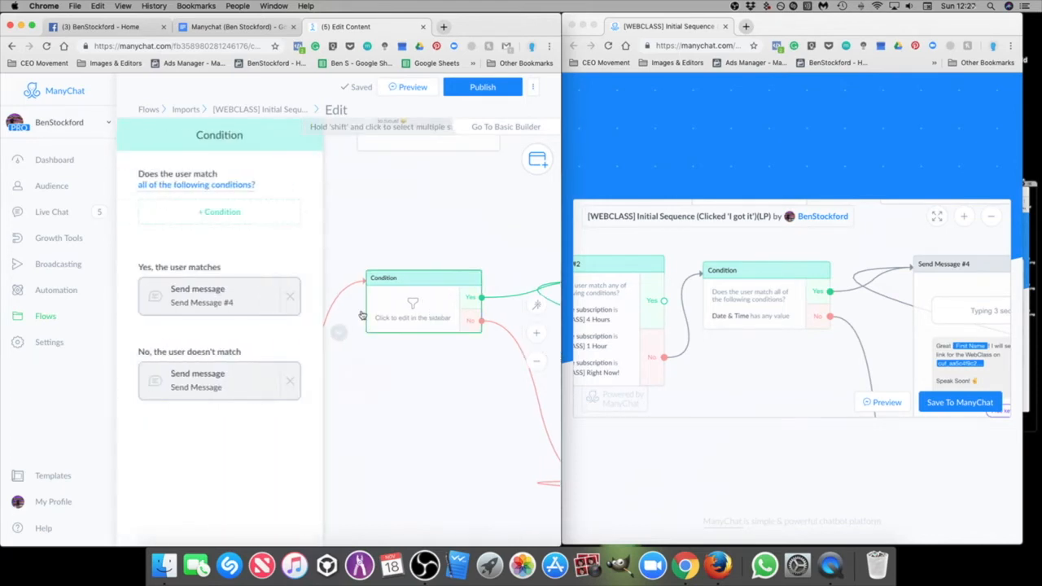
click(228, 213)
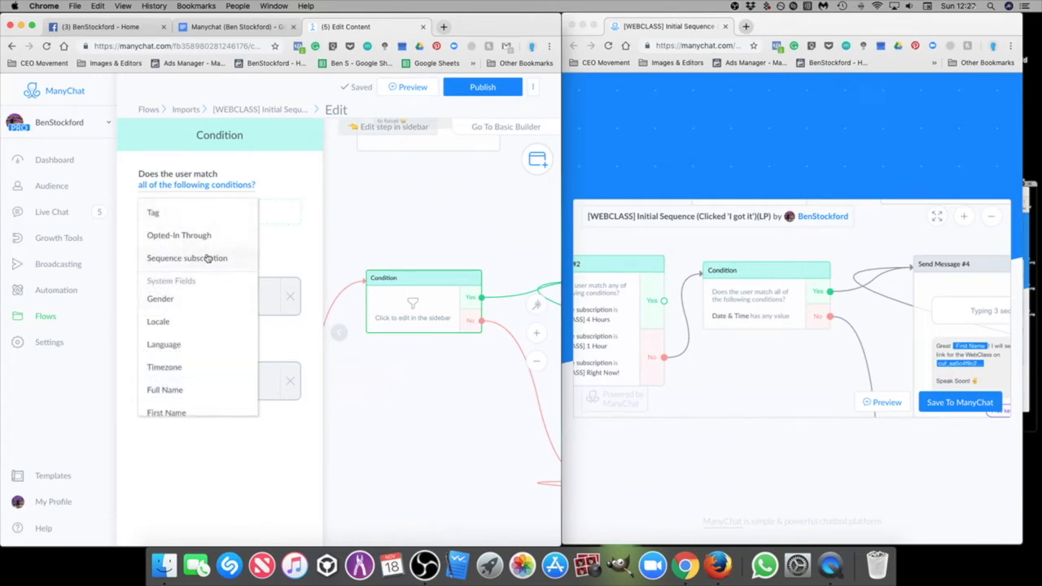
click(180, 259)
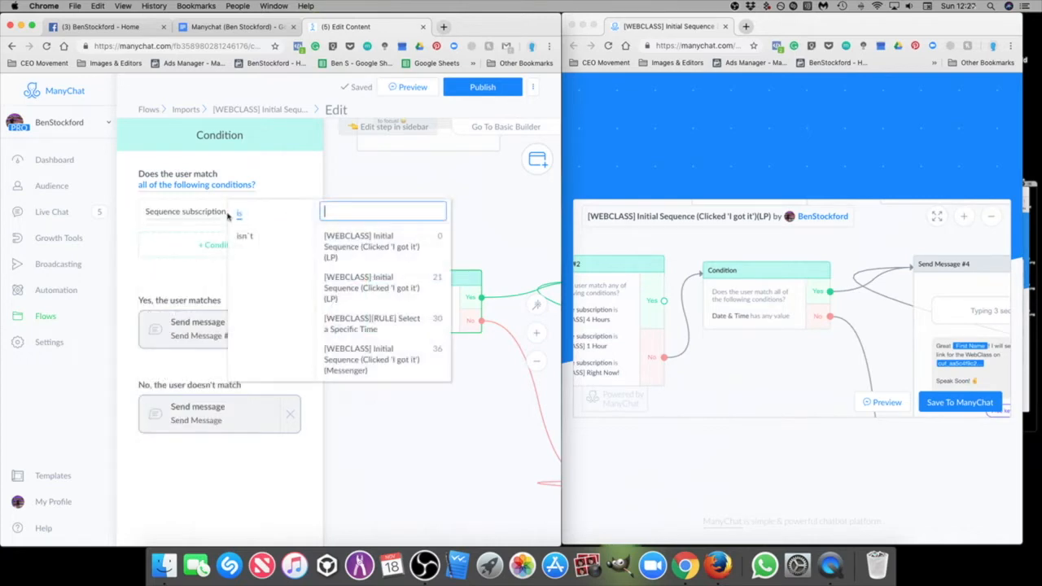
click(237, 224)
Step: Add a condition to this Condition step that the custom user field "Date & Time" has any value
click(238, 222)
scroll(215, 344, down, 5)
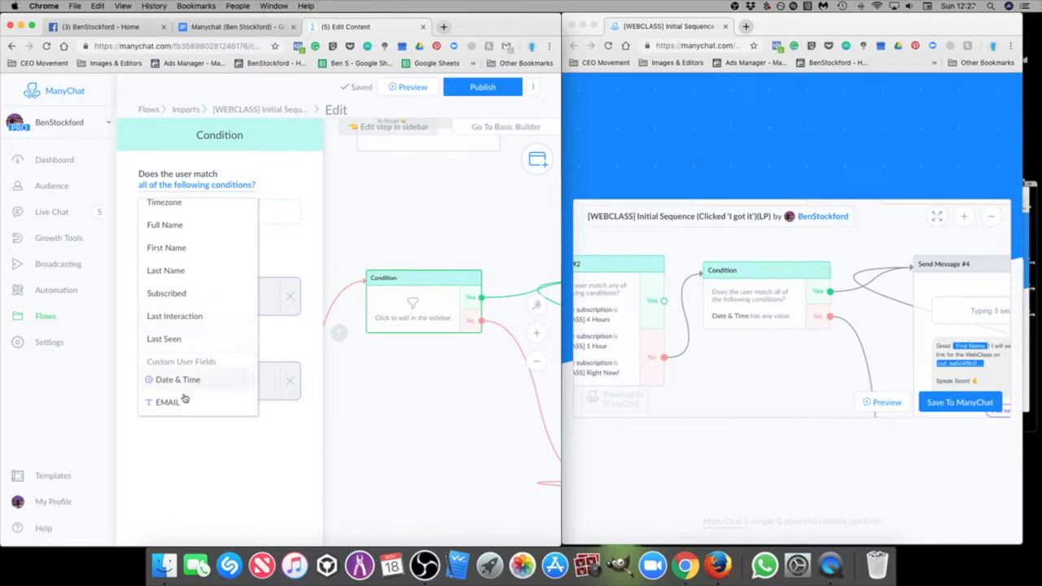
click(180, 381)
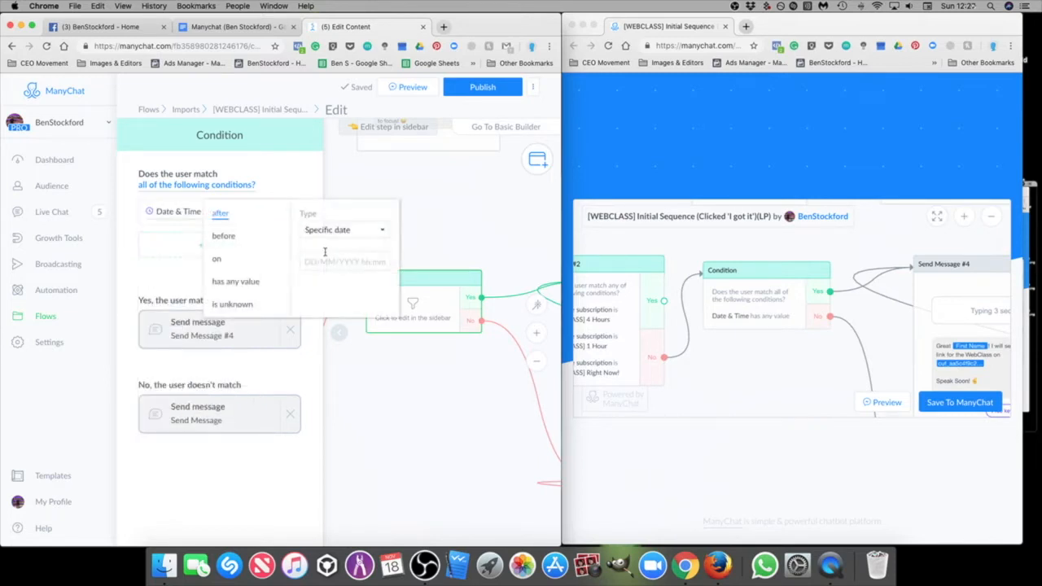
click(235, 281)
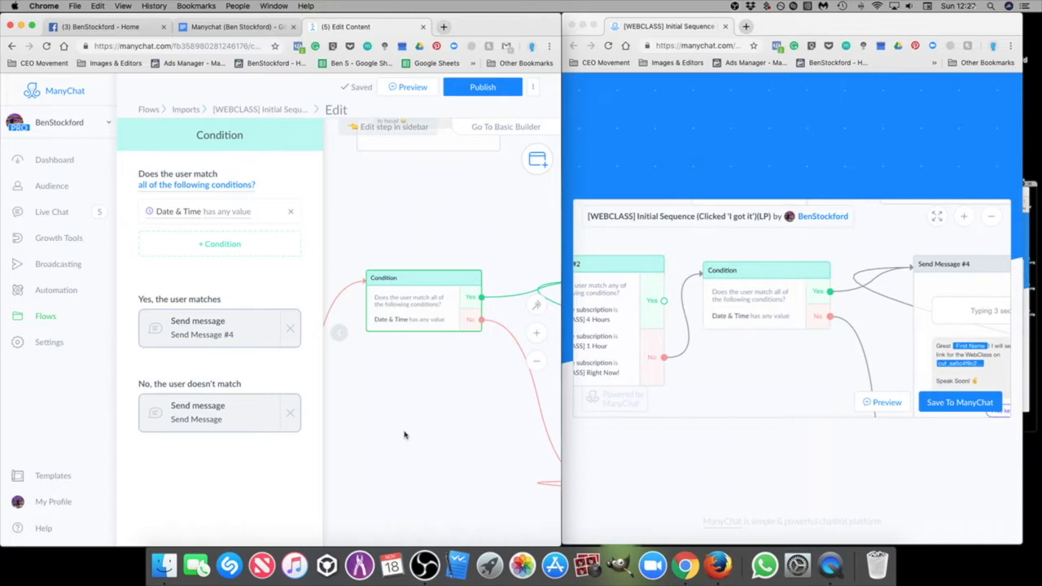
Step: Locate Send Message #4 in both flows and review its message text and its user input's reply type, button texts and custom field
click(433, 390)
scroll(450, 396, down, 2)
drag(456, 399, 276, 383)
click(815, 371)
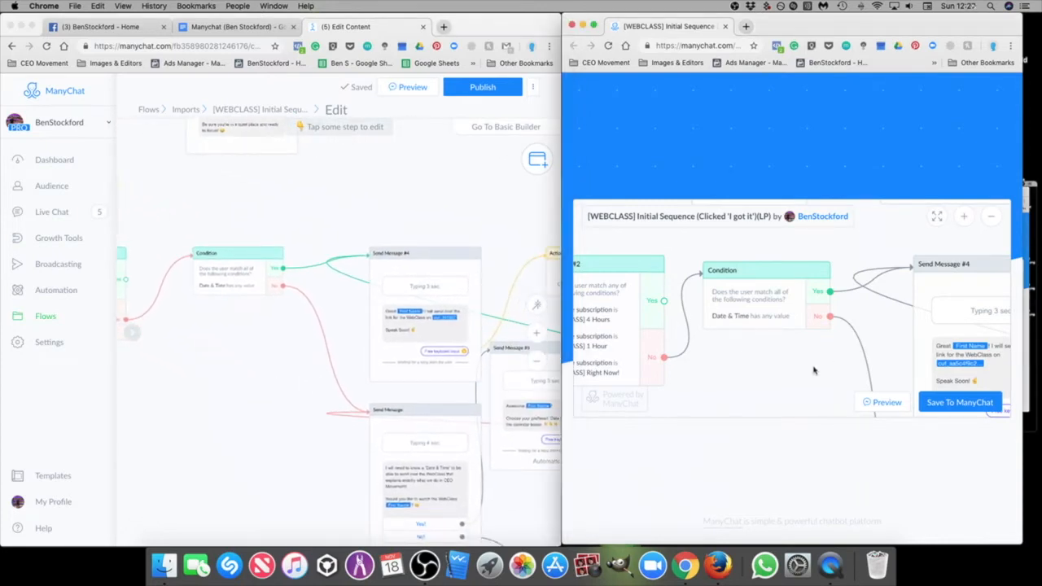
scroll(815, 371, down, 3)
drag(813, 380, 663, 345)
drag(865, 287, 828, 277)
scroll(432, 325, up, 3)
scroll(440, 326, up, 1)
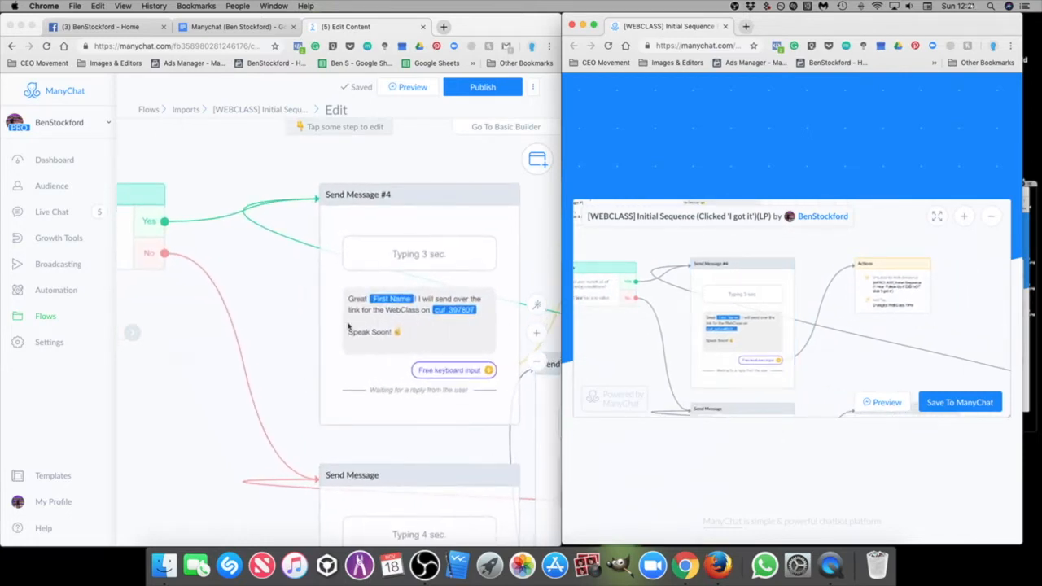
click(258, 323)
drag(274, 320, 235, 316)
click(373, 335)
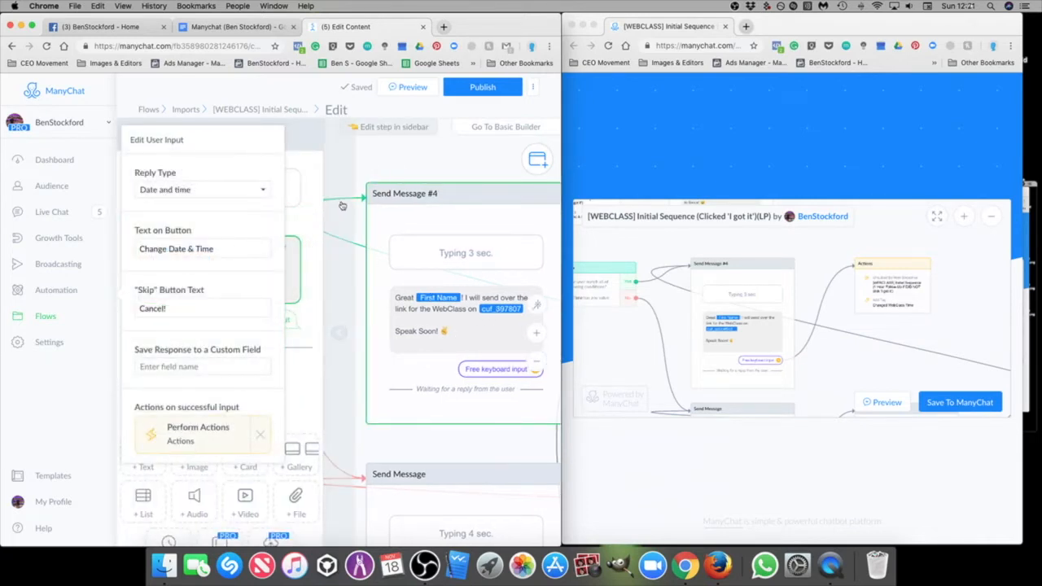
click(300, 220)
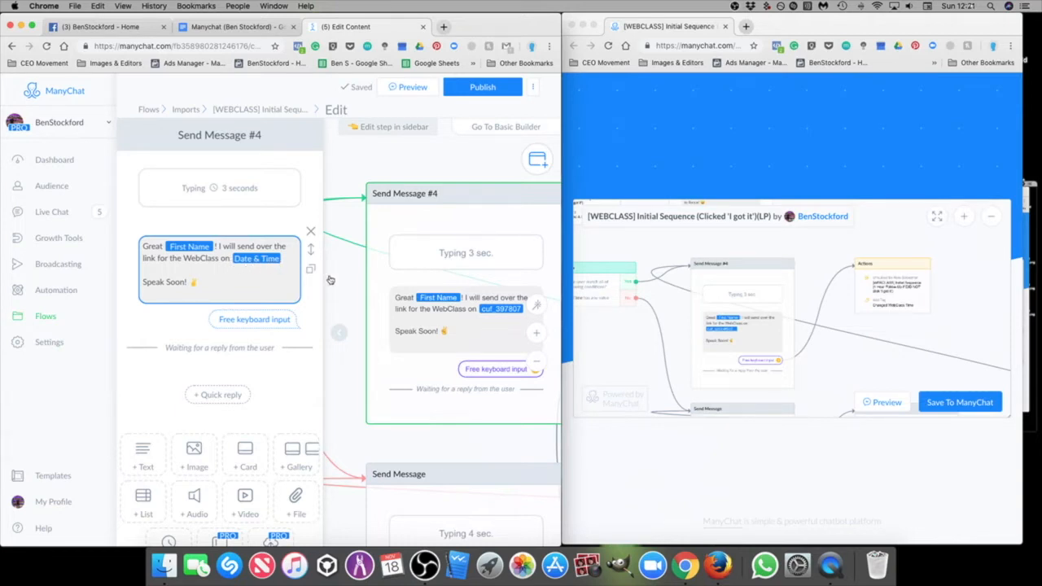
Step: In the Actions step after Send Message #4, add unsubscribing from the sequence "[WEBCLASS] Initial Sequence (1 Hour Follow-Up if DID NOT click 'I got it')"
scroll(367, 386, down, 5)
scroll(474, 260, right, 5)
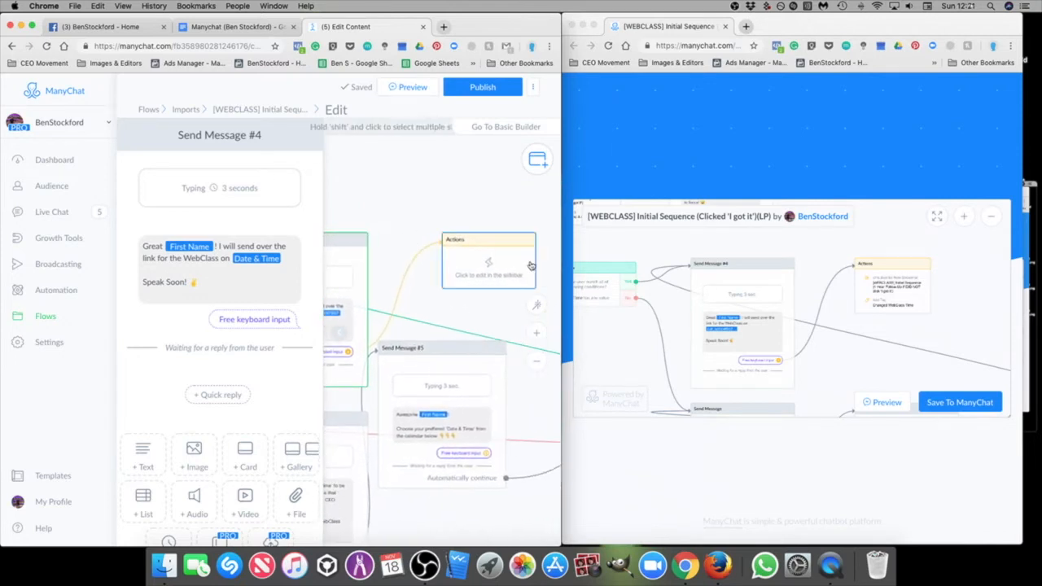
click(891, 326)
scroll(890, 330, up, 5)
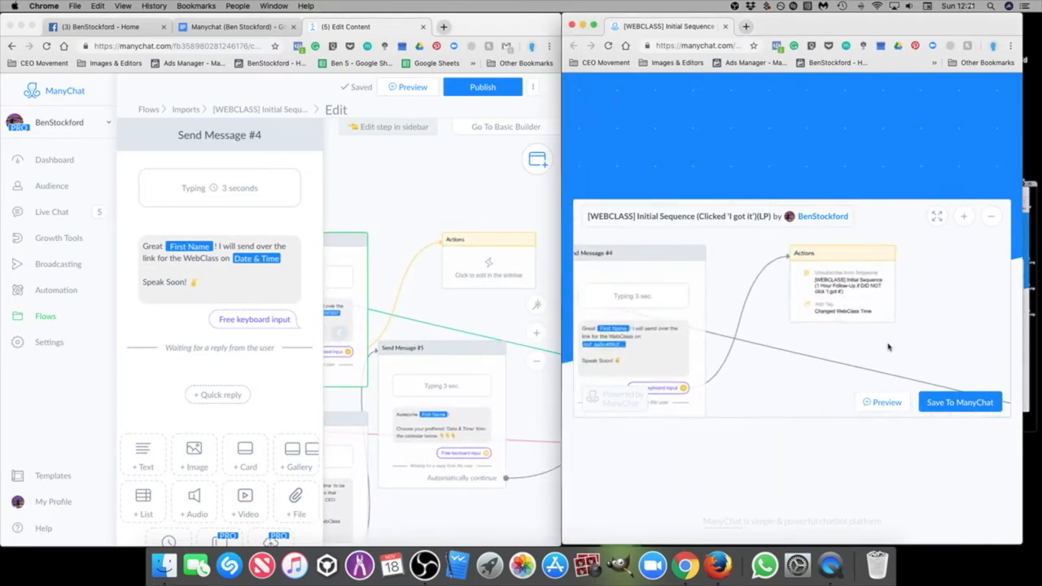
drag(889, 348, 943, 340)
click(502, 279)
click(495, 264)
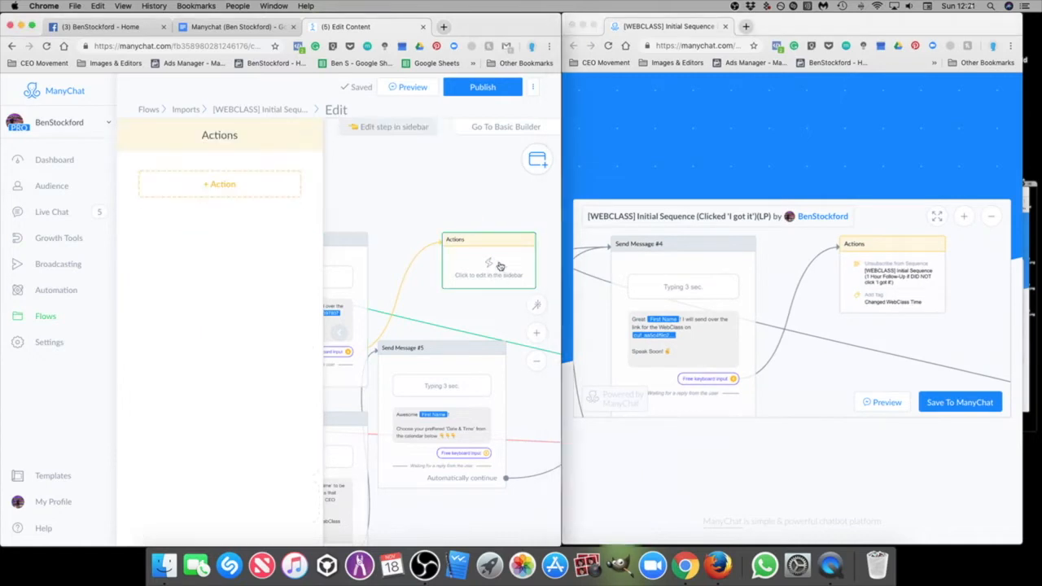
click(241, 194)
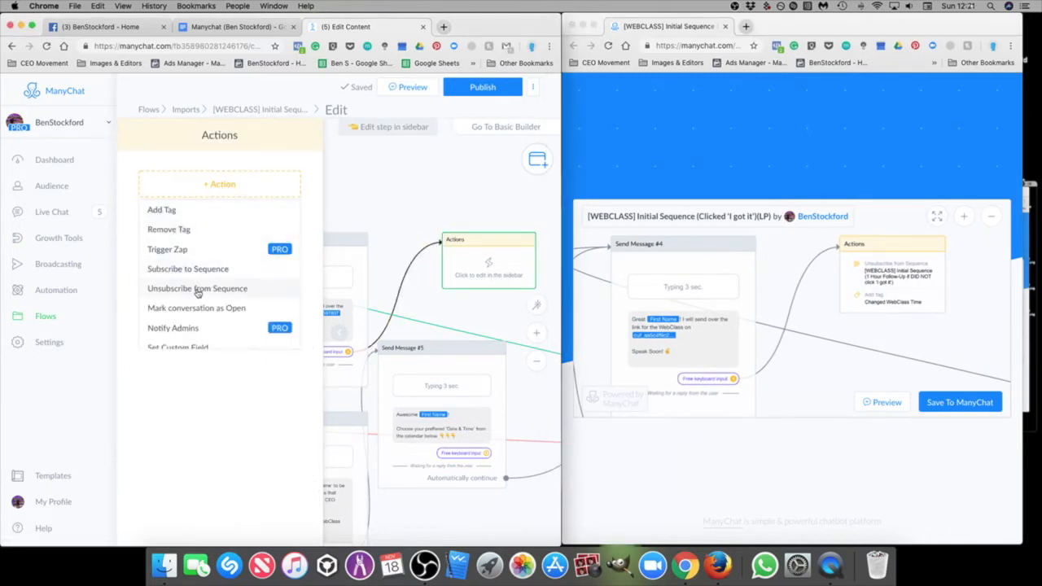
click(197, 289)
click(224, 198)
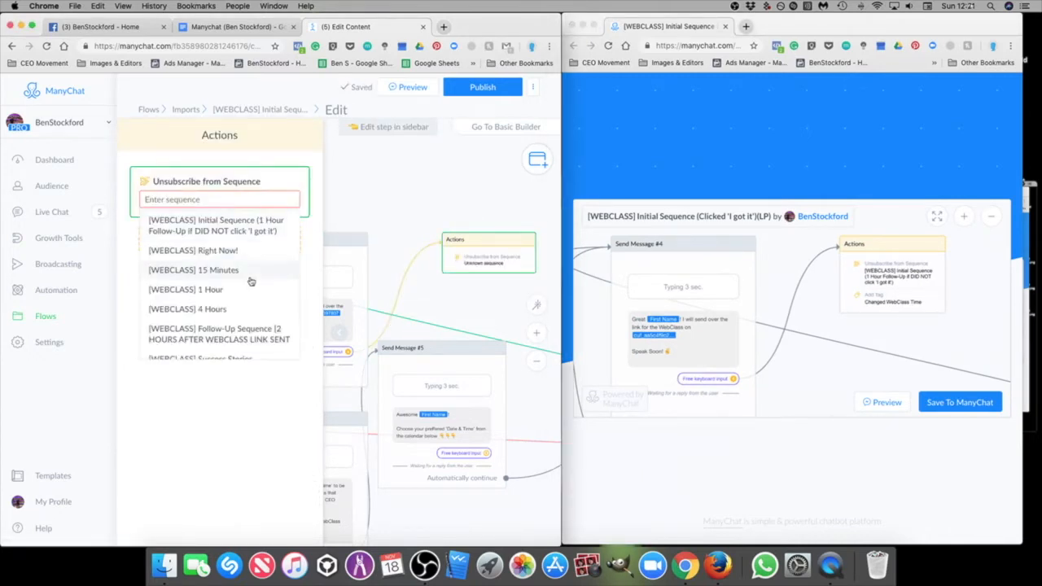
click(231, 232)
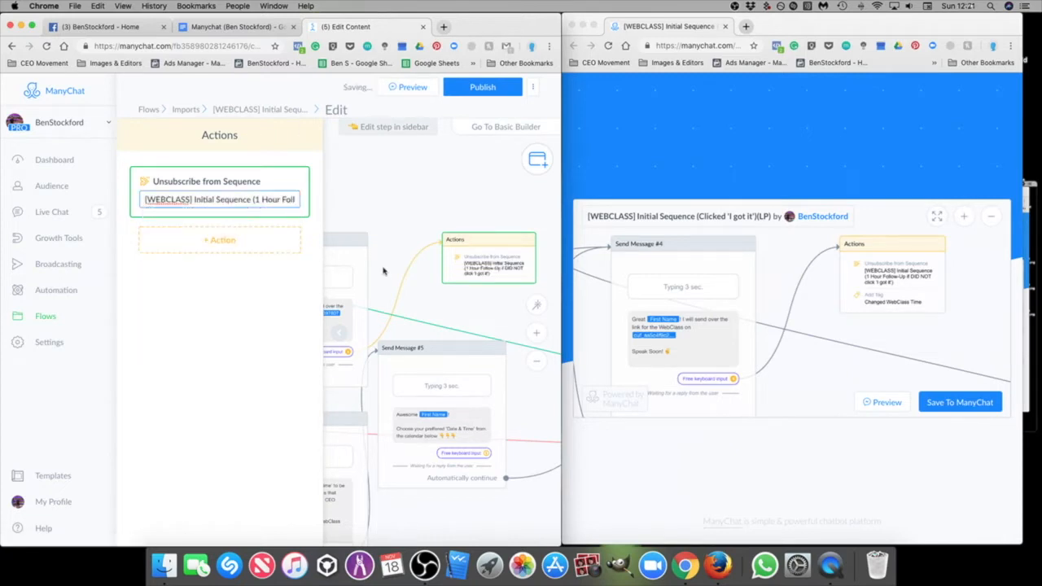
Step: Add an Add Tag action with the tag "Changed WebClass Time" to the same Actions step
click(220, 240)
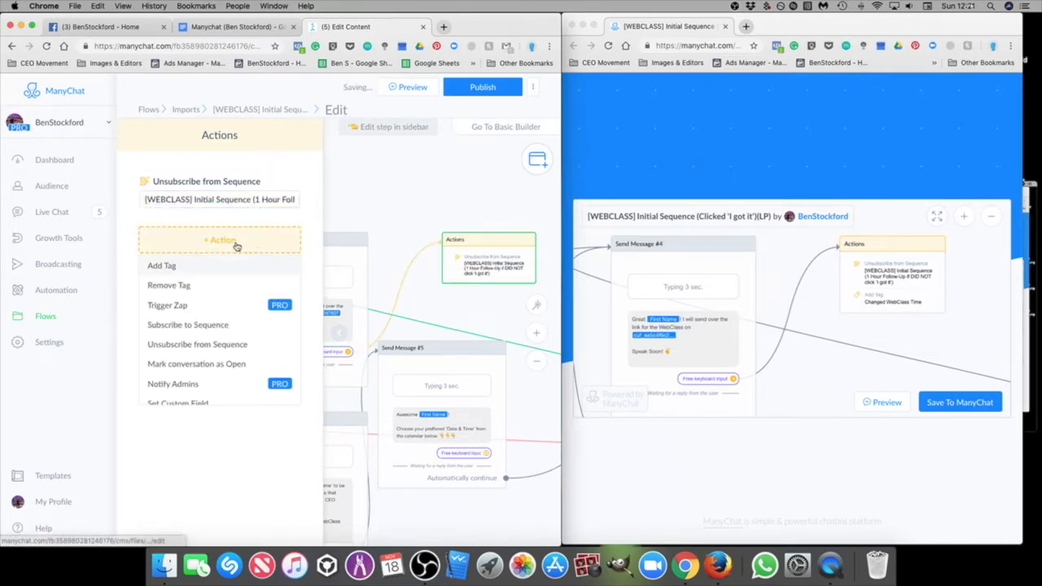
click(162, 266)
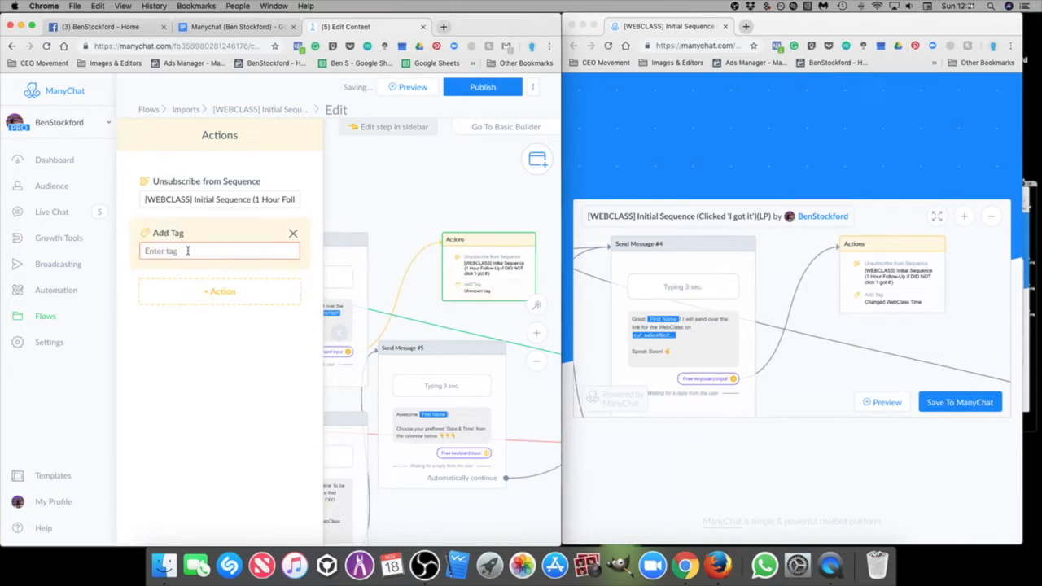
click(208, 251)
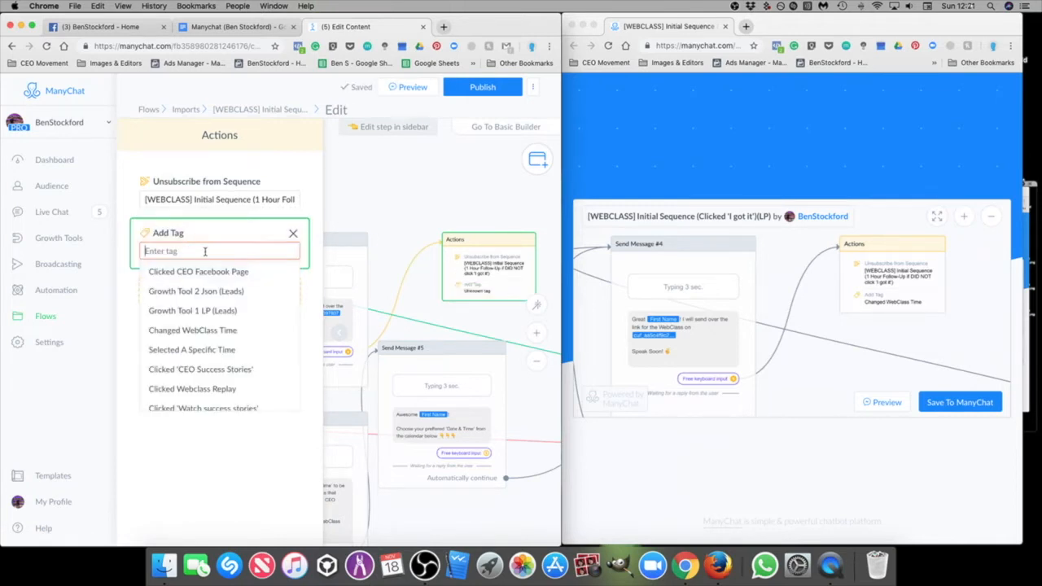
scroll(228, 366, down, 4)
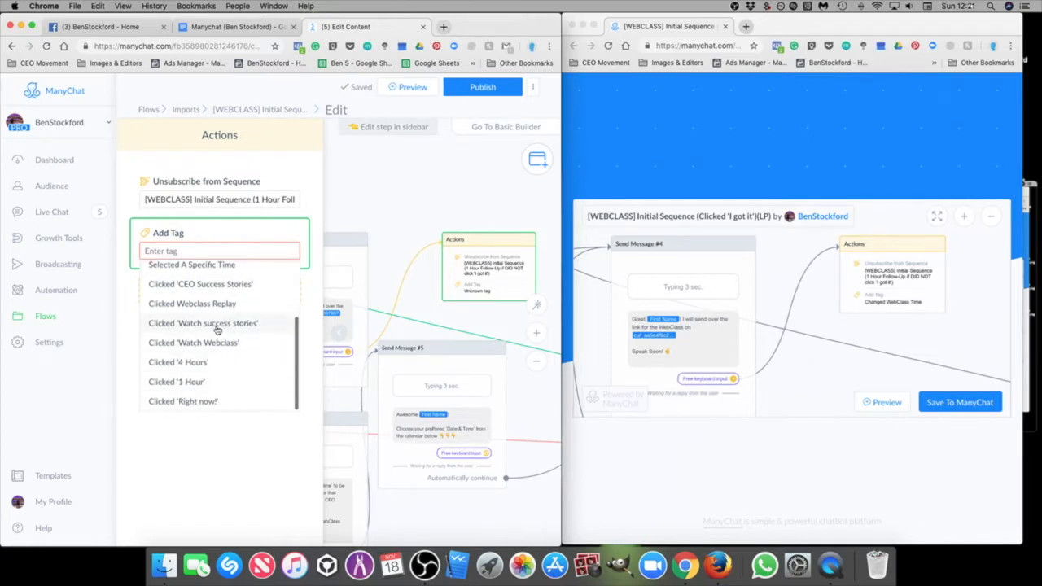
scroll(198, 342, up, 4)
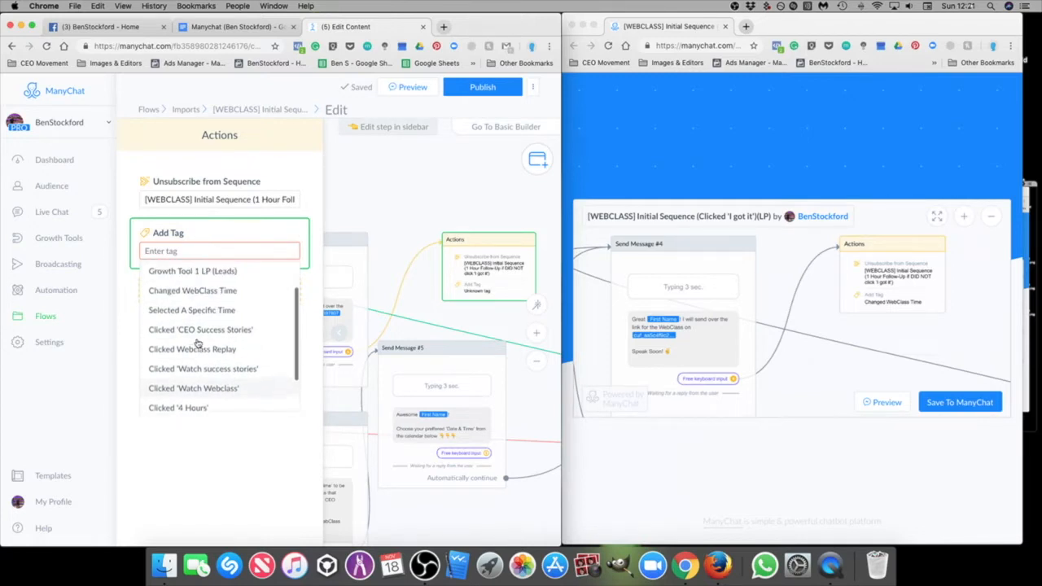
click(205, 336)
click(409, 215)
Step: In Send Message #4's user input, check the button texts and save the response to the "Date & Time" custom field
drag(399, 215, 492, 213)
scroll(417, 370, up, 1)
scroll(416, 367, up, 1)
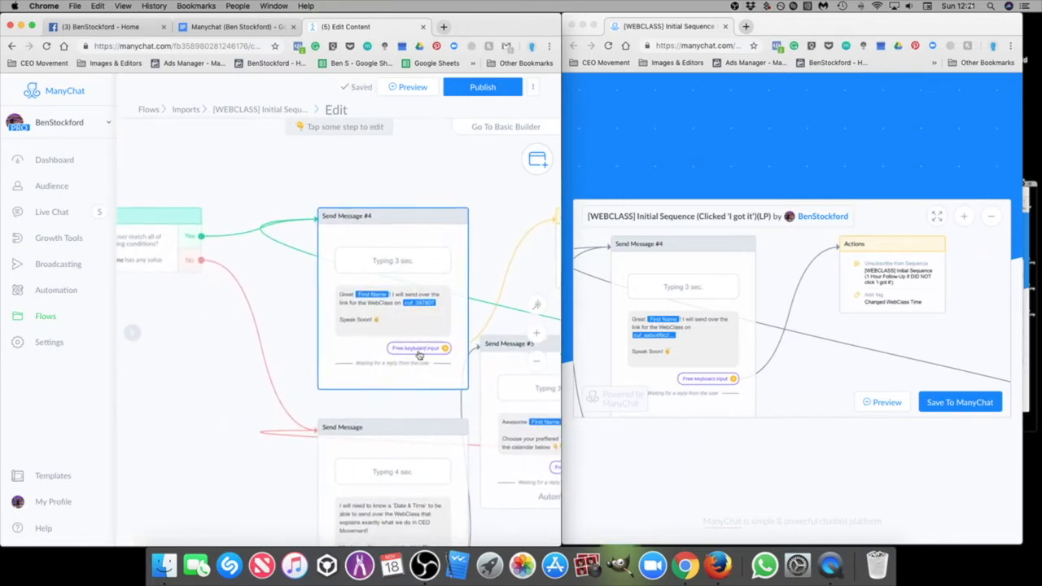
click(419, 353)
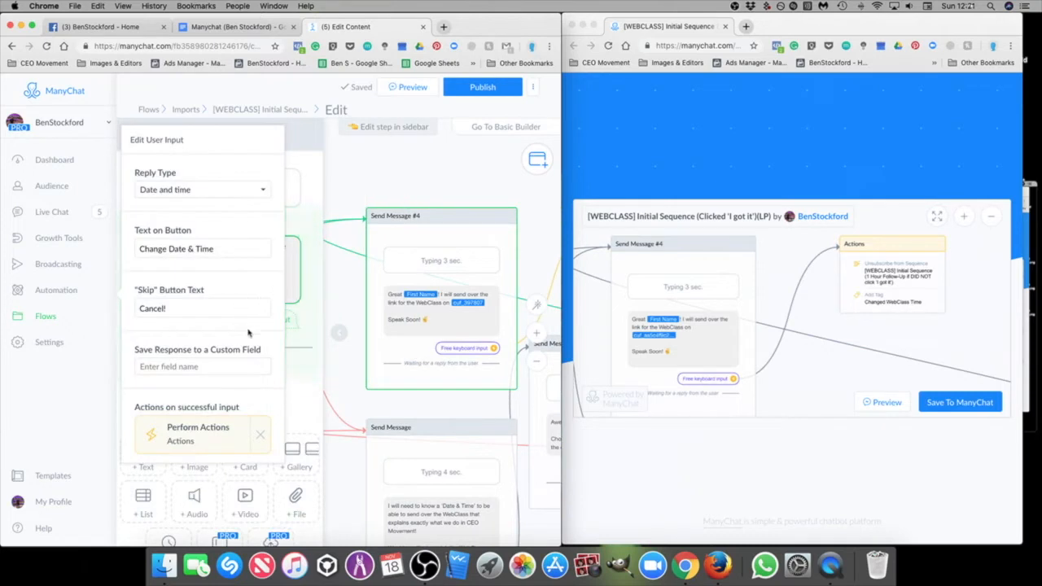
click(299, 386)
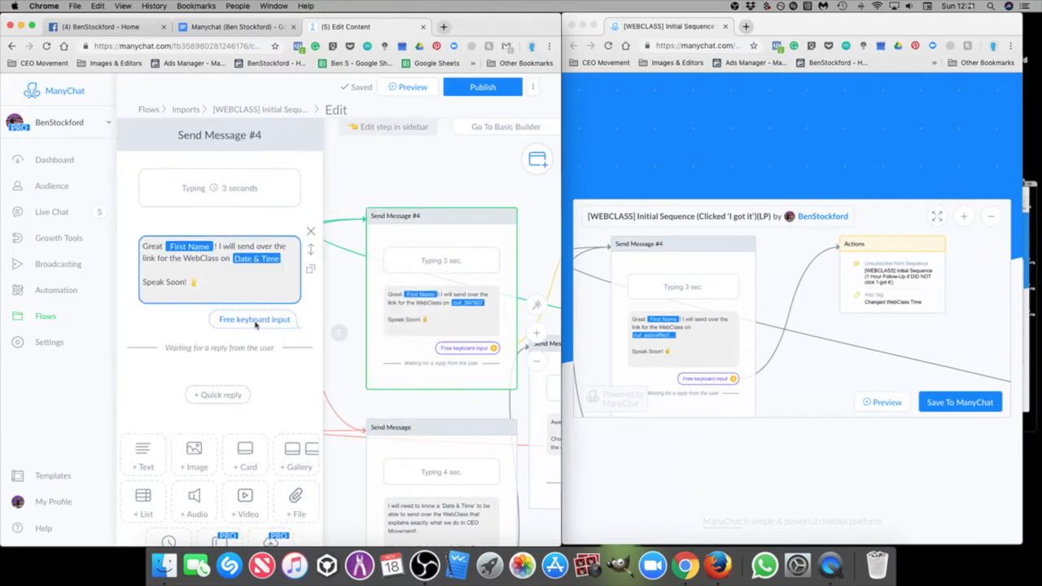
click(262, 320)
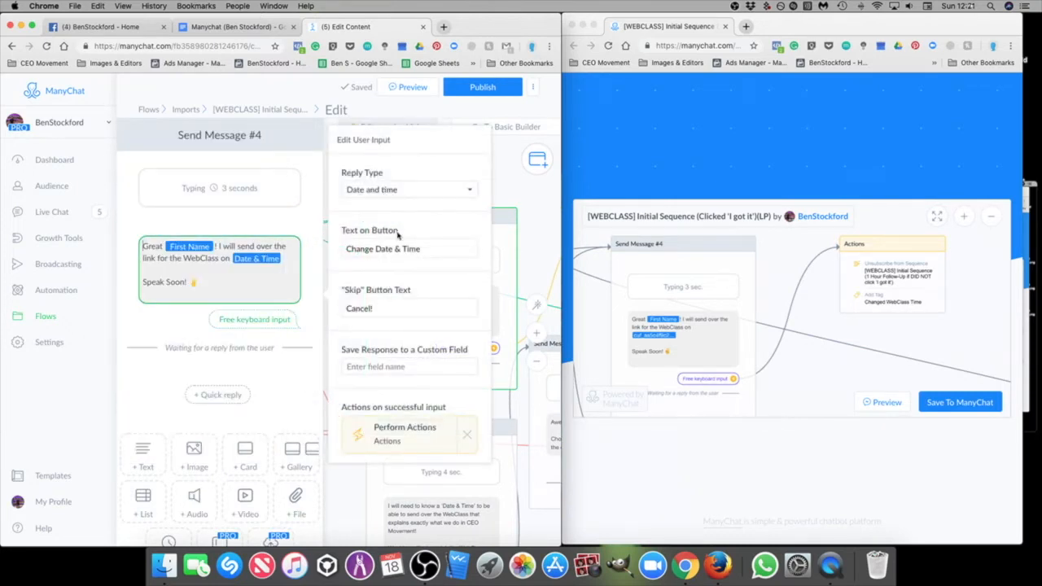
drag(350, 254, 429, 253)
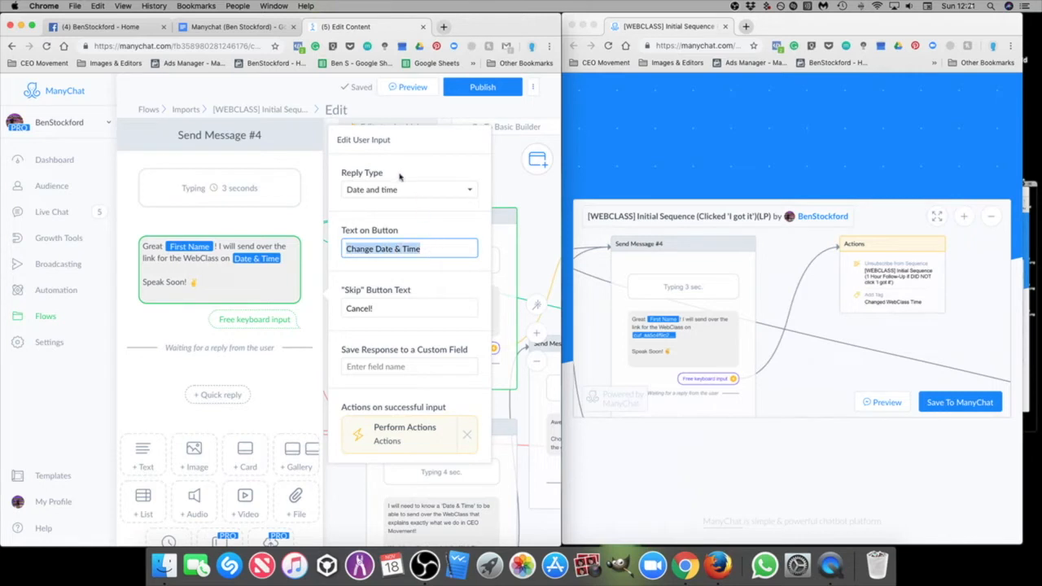
click(385, 308)
key(BackSpace)
drag(403, 312, 340, 316)
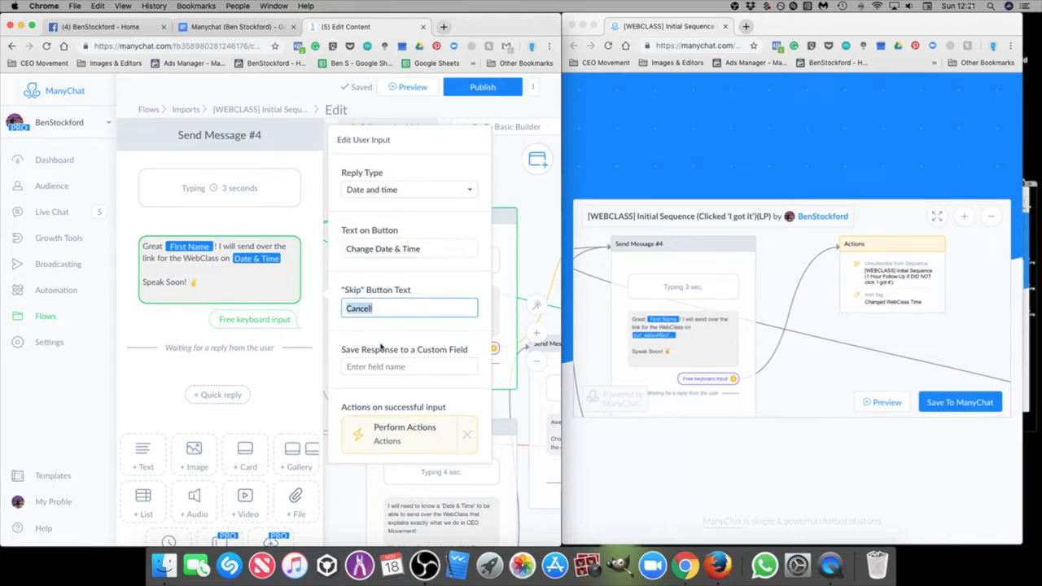
click(390, 368)
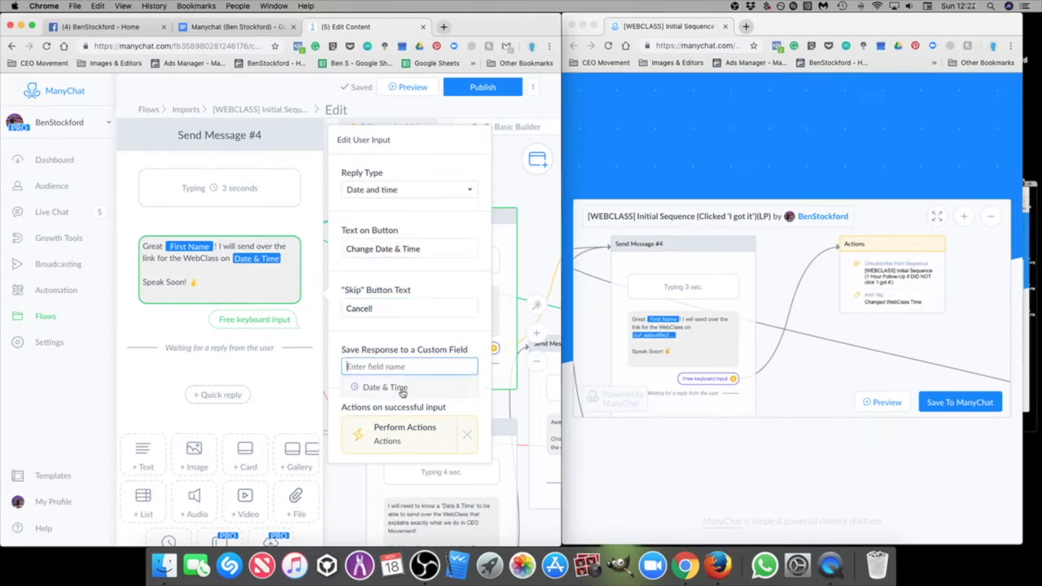
click(401, 389)
click(394, 310)
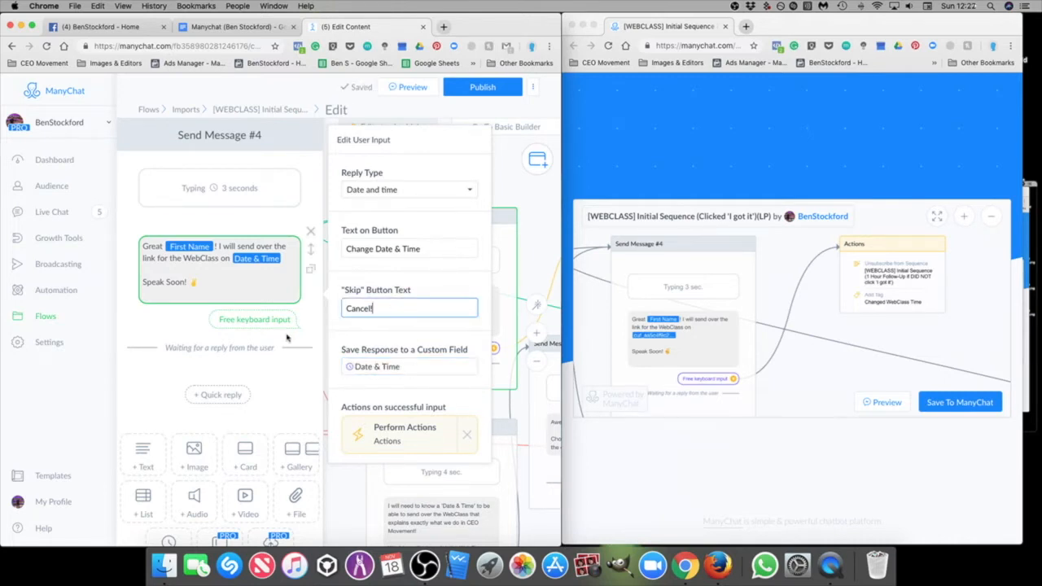
click(532, 232)
Step: Review how Condition #2 and the following Condition lead to Send Message #4 and the Send Message step in the imported flow
drag(534, 234, 477, 252)
scroll(423, 318, up, 4)
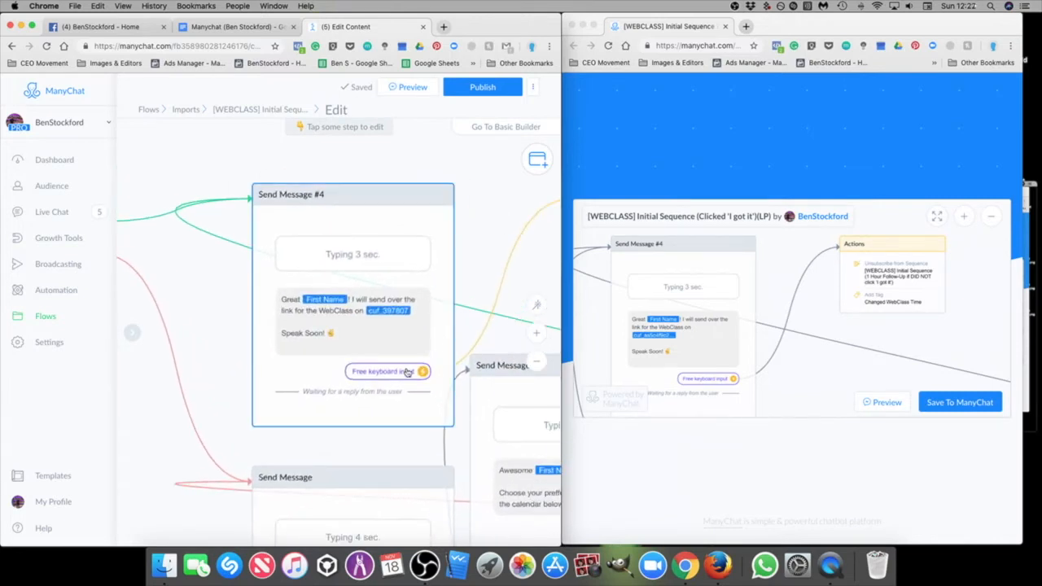
scroll(389, 380, down, 4)
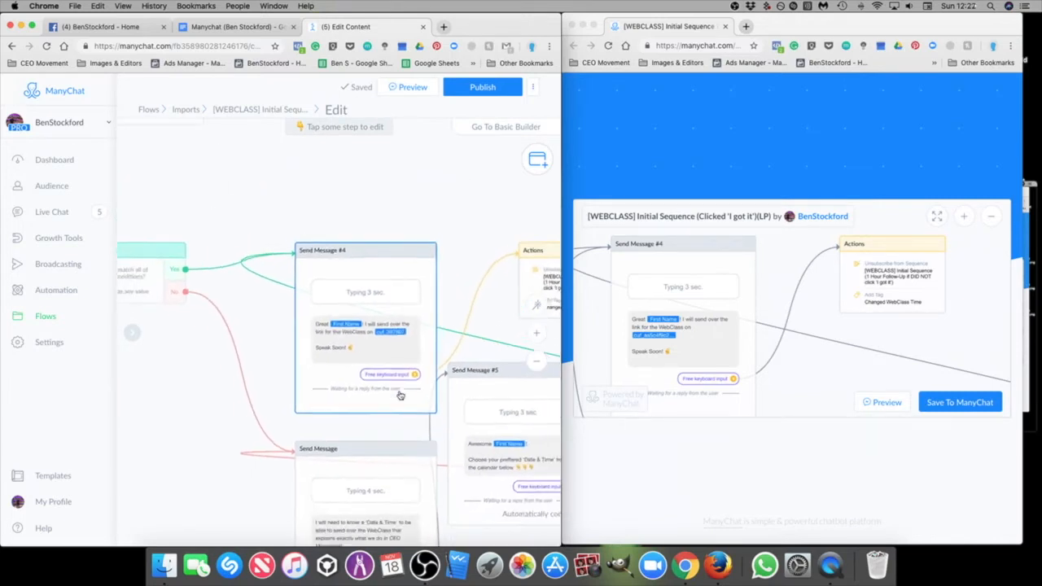
drag(400, 424, 329, 356)
drag(344, 199, 343, 172)
scroll(413, 302, down, 4)
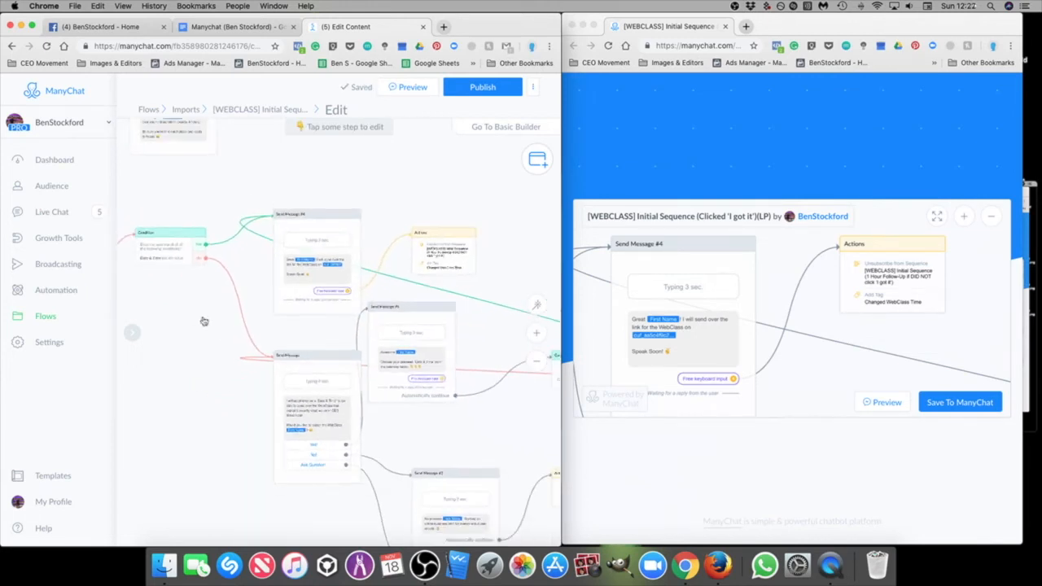
drag(200, 320, 323, 347)
scroll(306, 305, up, 5)
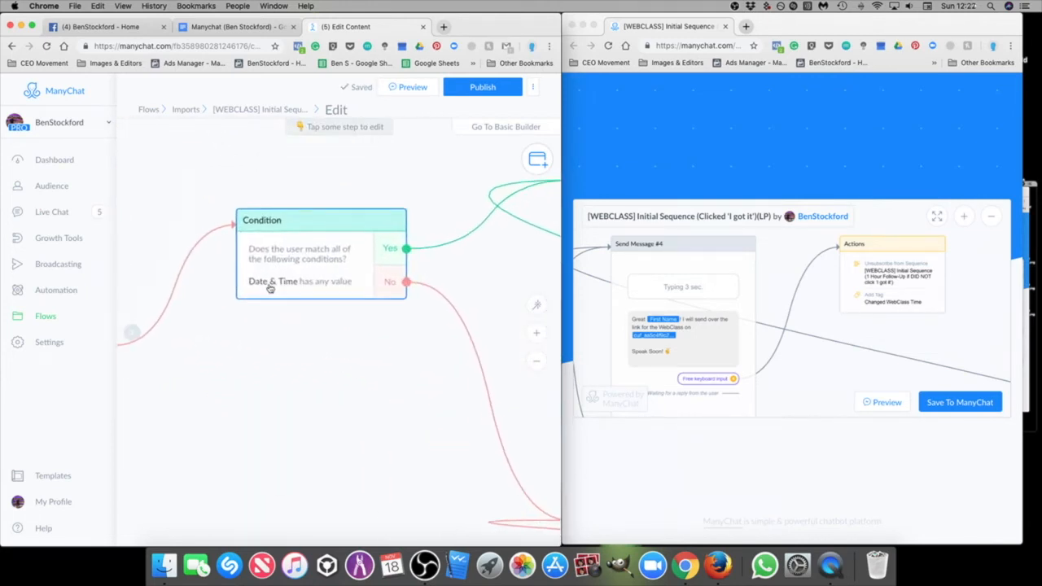
scroll(293, 313, down, 1)
scroll(298, 319, down, 2)
drag(316, 328, 429, 344)
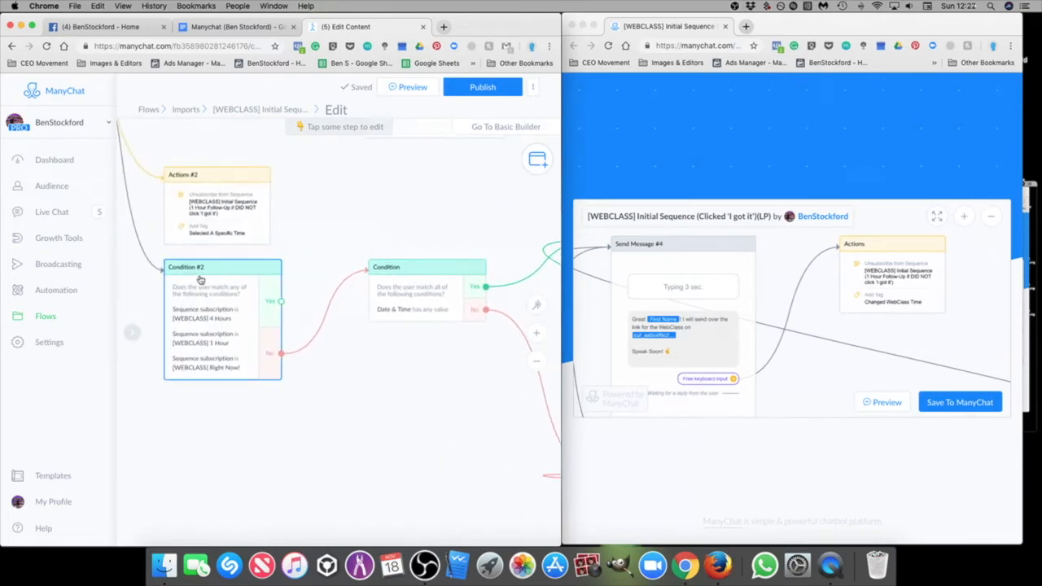
Step: Review the text and answer buttons of the Send Message step on the Condition's No branch
drag(447, 386, 346, 313)
drag(373, 414, 227, 267)
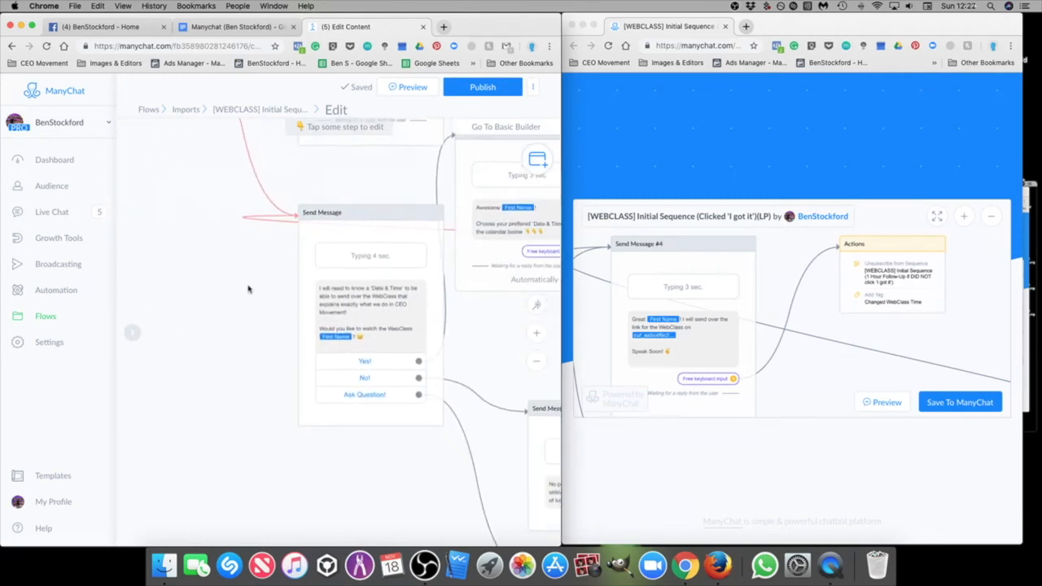
scroll(249, 289, up, 3)
scroll(271, 351, down, 1)
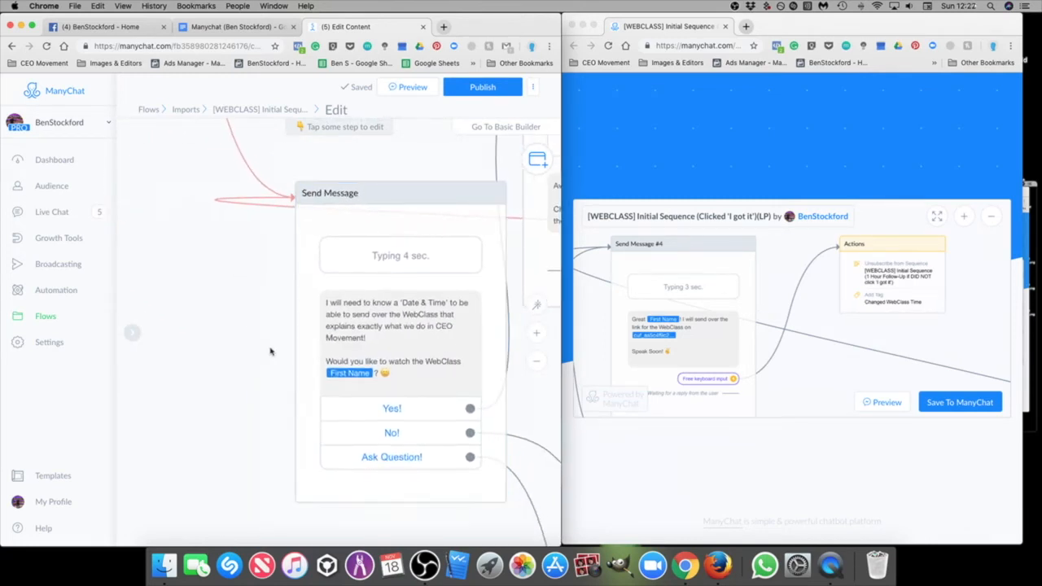
scroll(271, 352, right, 2)
click(438, 314)
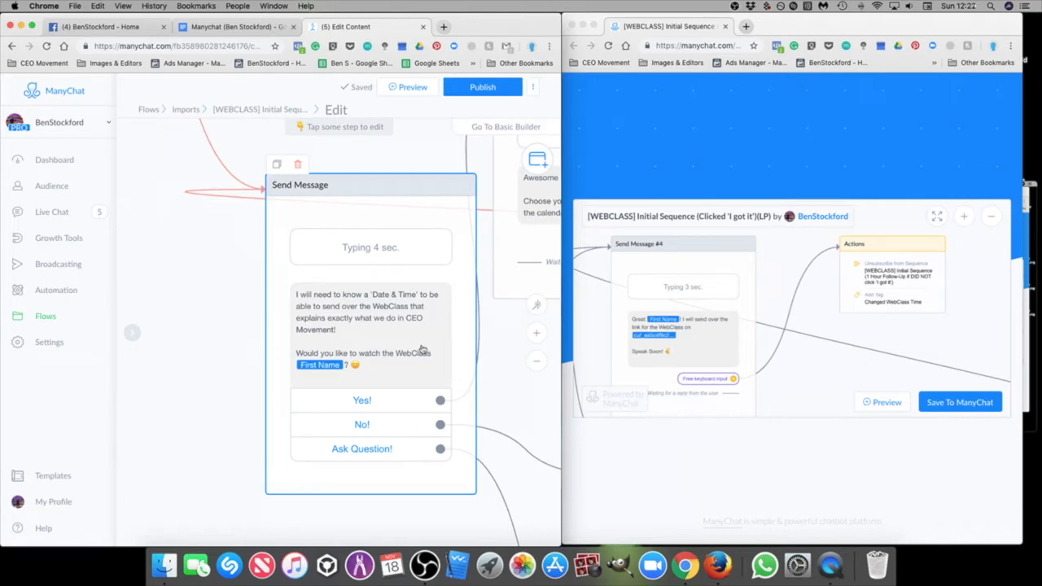
scroll(418, 342, down, 5)
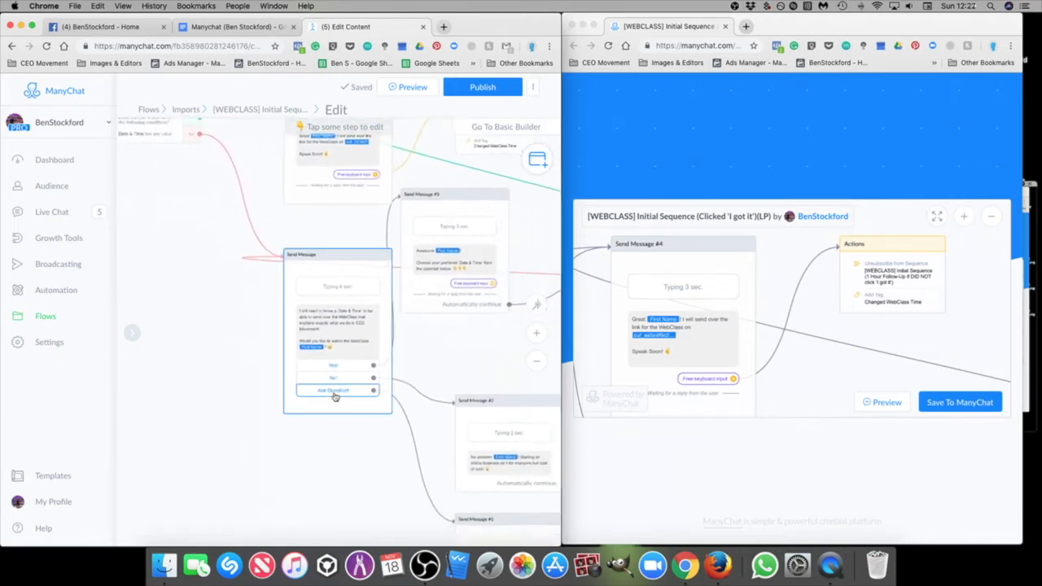
Step: Check Send Message #1's user input settings and where the "No!" and "Ask Question!" buttons lead
scroll(337, 392, down, 5)
scroll(342, 378, down, 2)
click(426, 414)
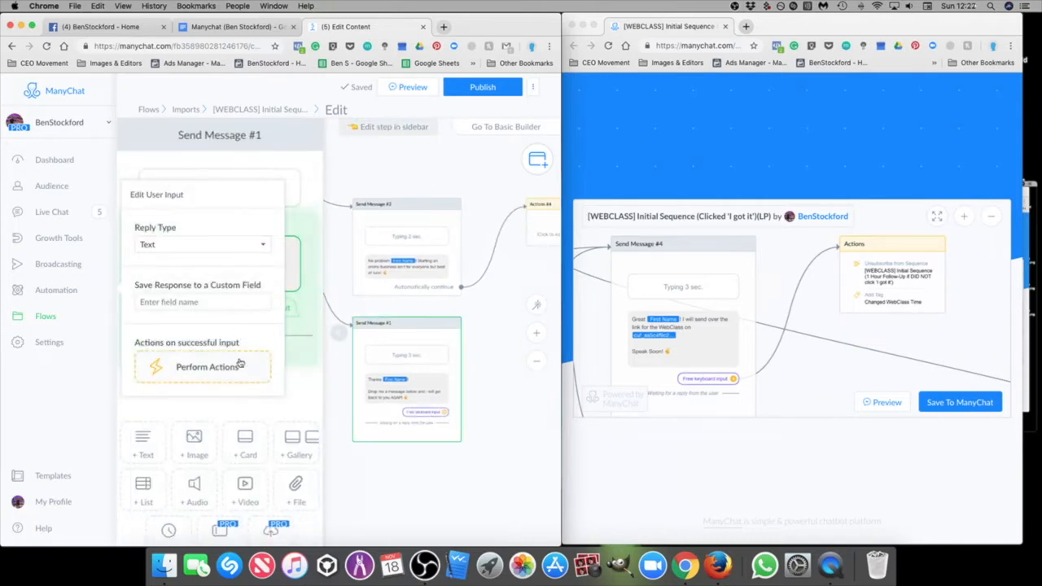
click(435, 488)
scroll(311, 433, up, 2)
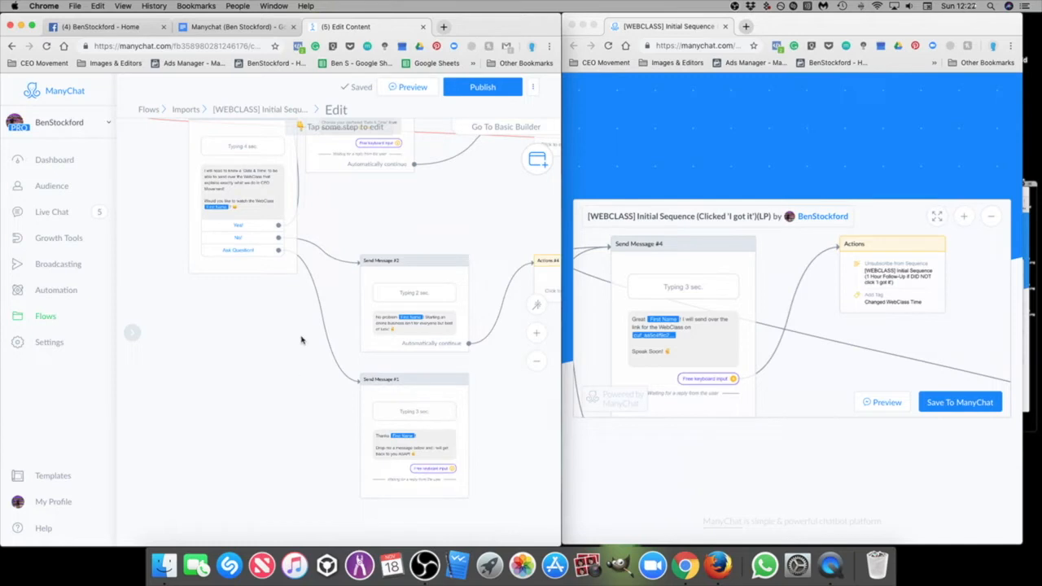
scroll(301, 341, up, 5)
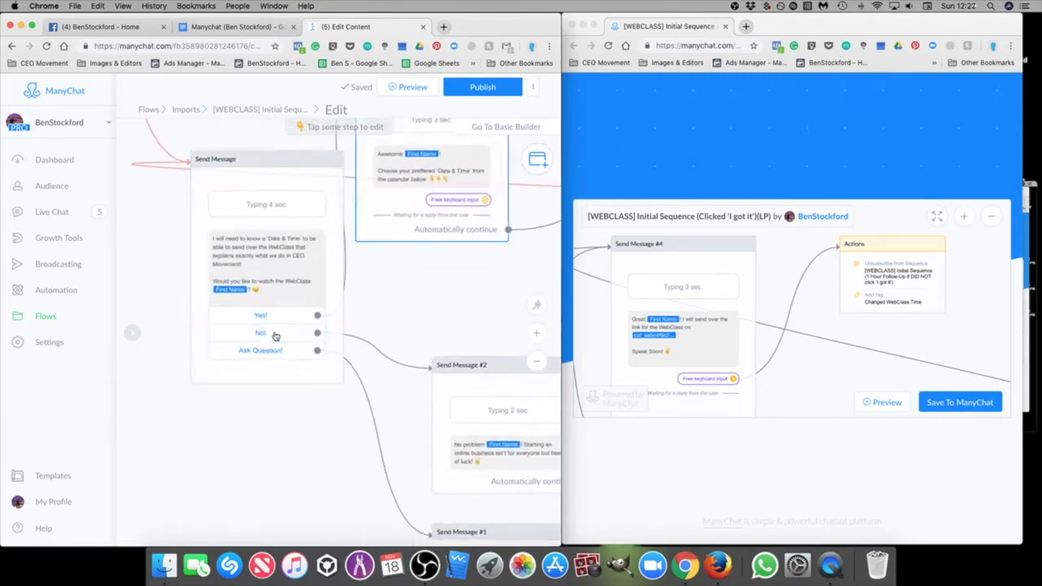
scroll(253, 371, down, 5)
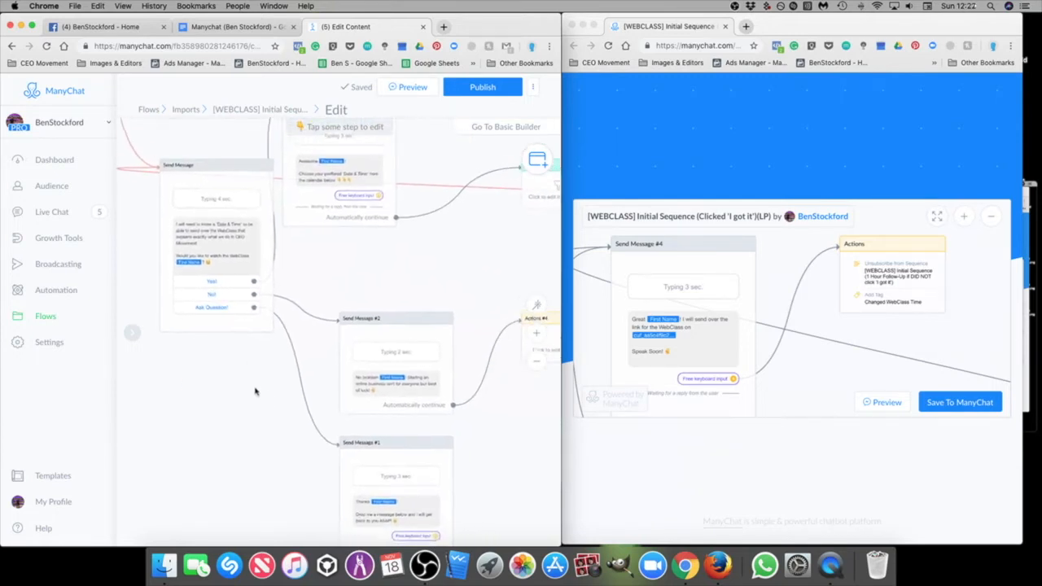
Step: In Actions #4, add an Unsubscribe from Sequence action for "[WEBCLASS] Initial Sequence (1 Hour Follow-Up if DID NOT click 'I got it')", matching the original
scroll(407, 366, right, 3)
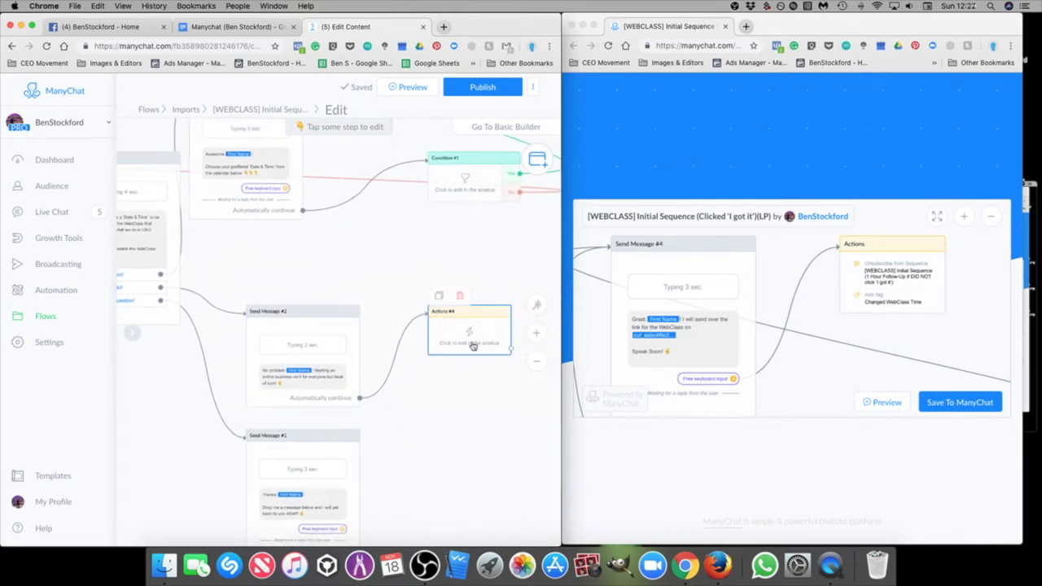
scroll(828, 380, down, 1)
click(826, 380)
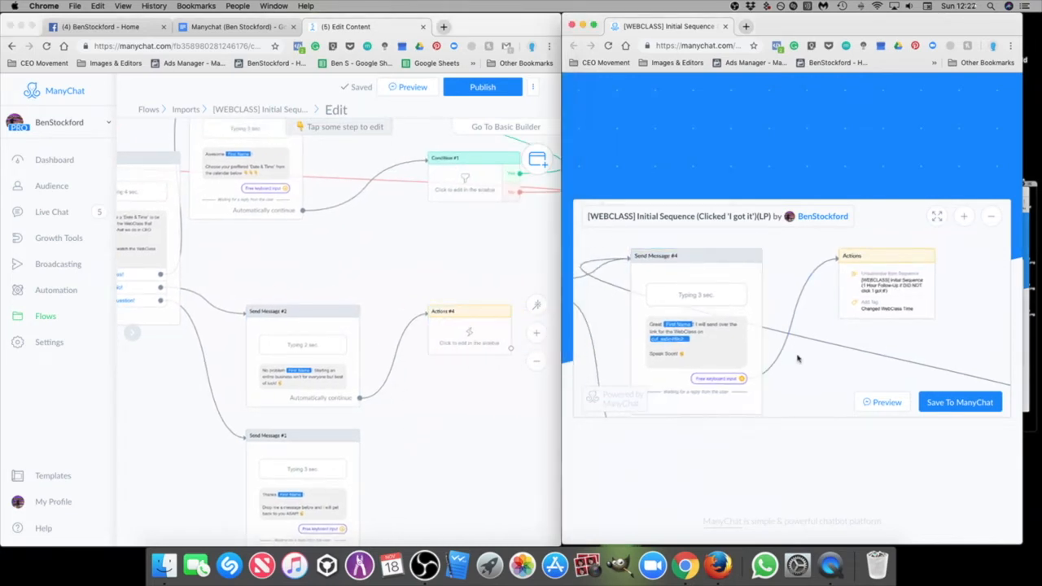
scroll(798, 358, down, 3)
drag(816, 375, 750, 203)
scroll(909, 361, up, 5)
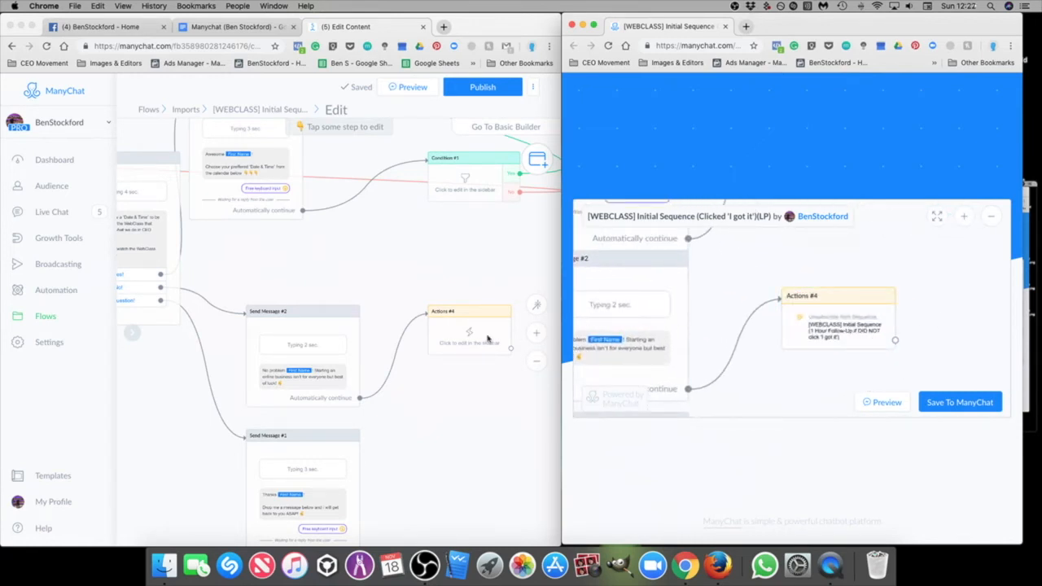
scroll(440, 446, down, 2)
click(451, 354)
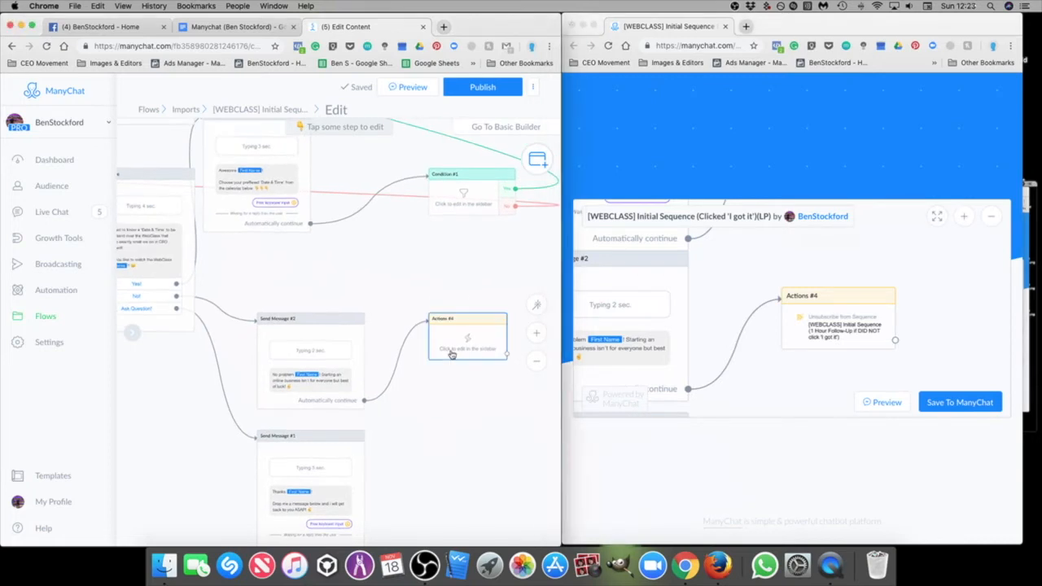
click(233, 189)
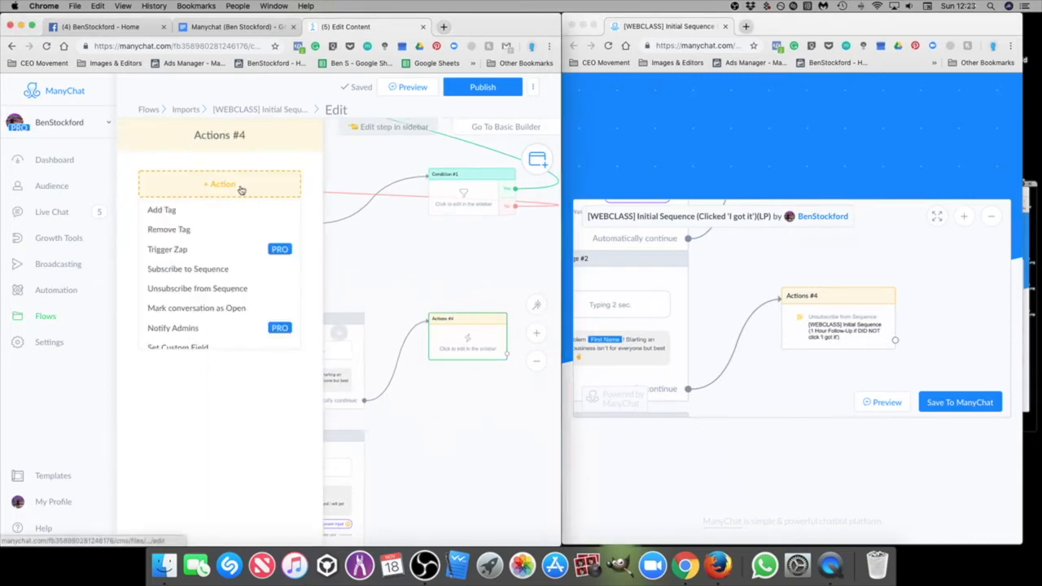
click(206, 287)
click(210, 198)
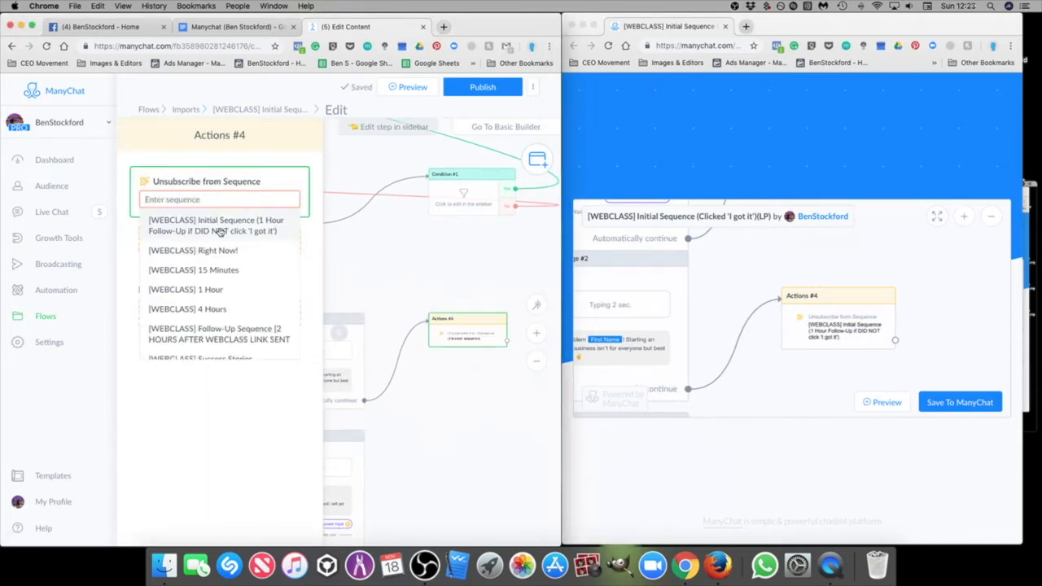
click(219, 232)
click(441, 439)
Step: Save the response of Send Message #5's user input to the "Date & Time" custom field
drag(391, 279, 512, 335)
drag(240, 428, 276, 446)
scroll(287, 350, up, 5)
scroll(328, 351, down, 3)
scroll(329, 352, down, 2)
drag(426, 350, 342, 405)
drag(348, 200, 376, 205)
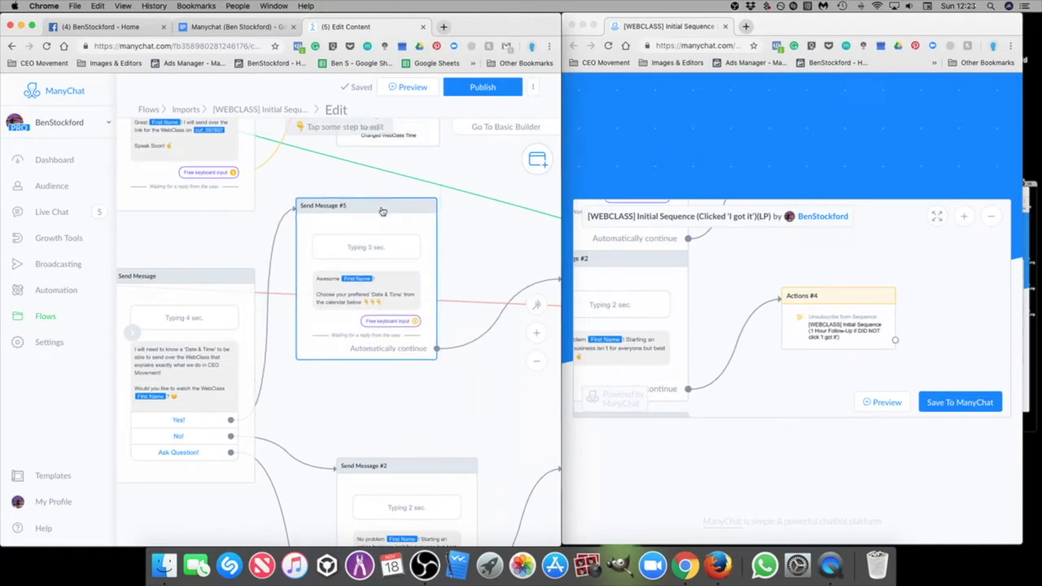
click(394, 324)
click(388, 361)
click(386, 382)
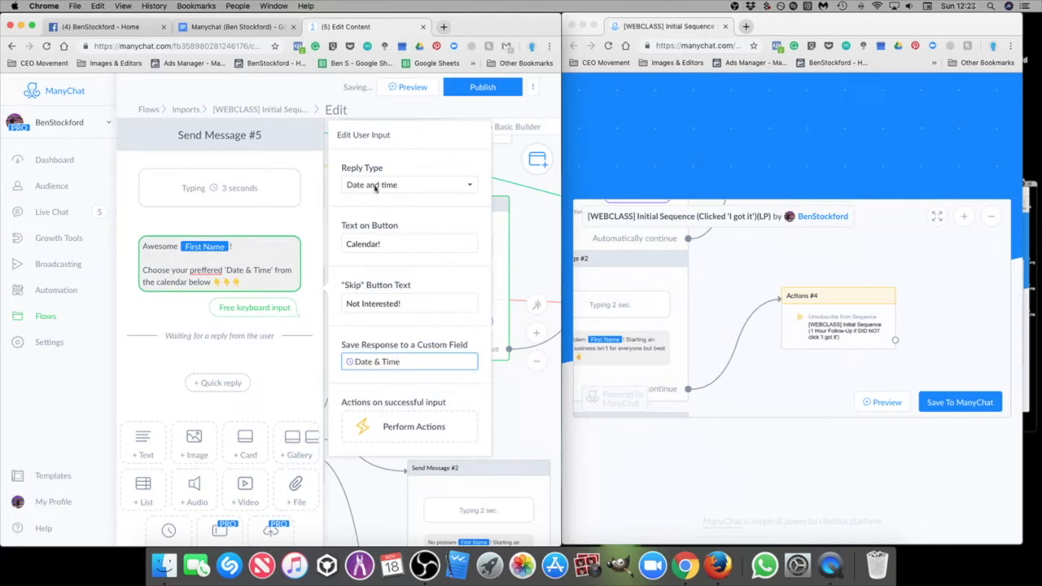
Step: Check the reply type, button text and skip button text of Send Message #5's user input
click(386, 244)
click(408, 303)
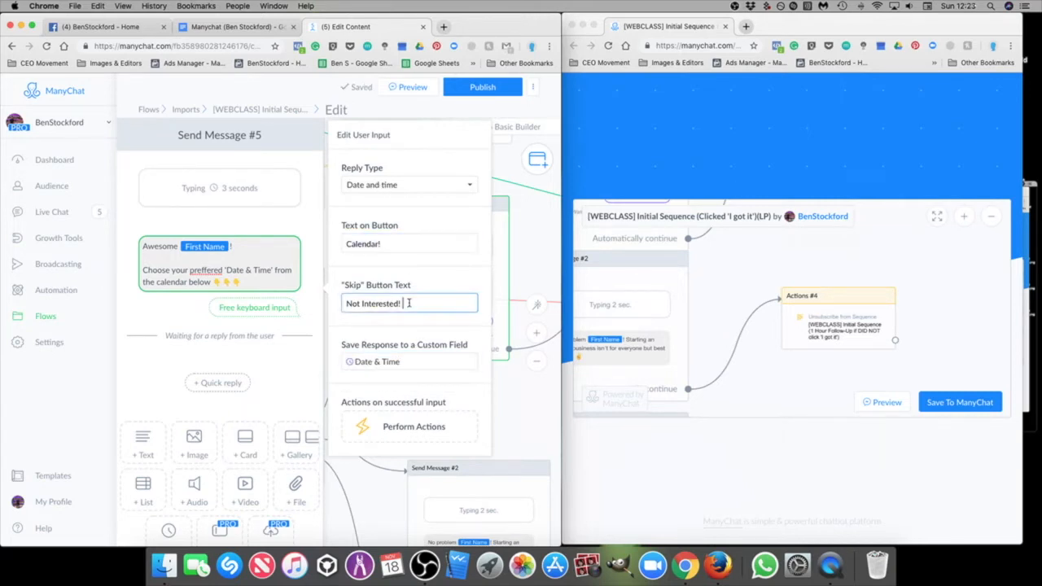
triple_click(342, 305)
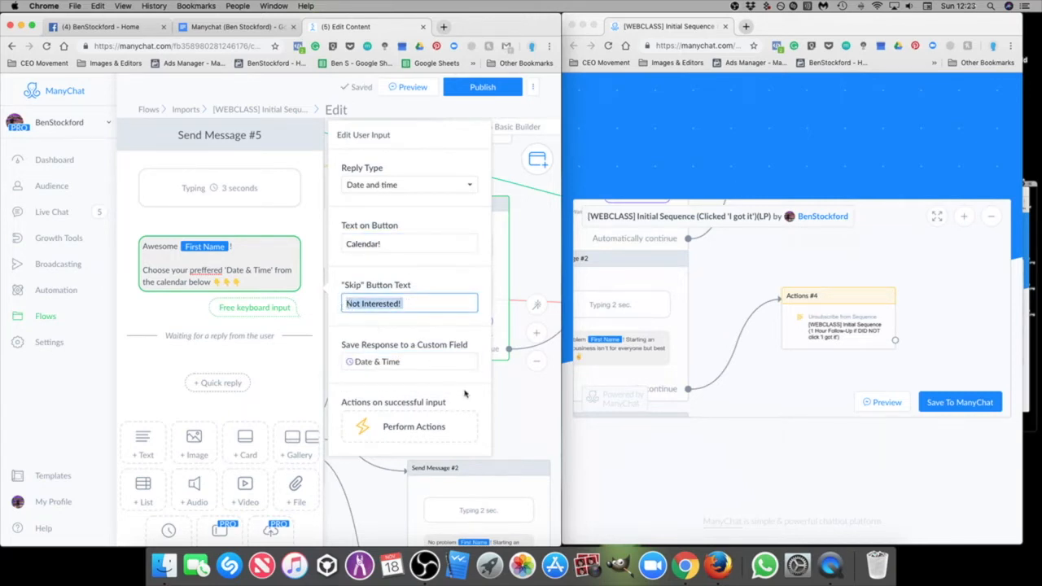
click(508, 404)
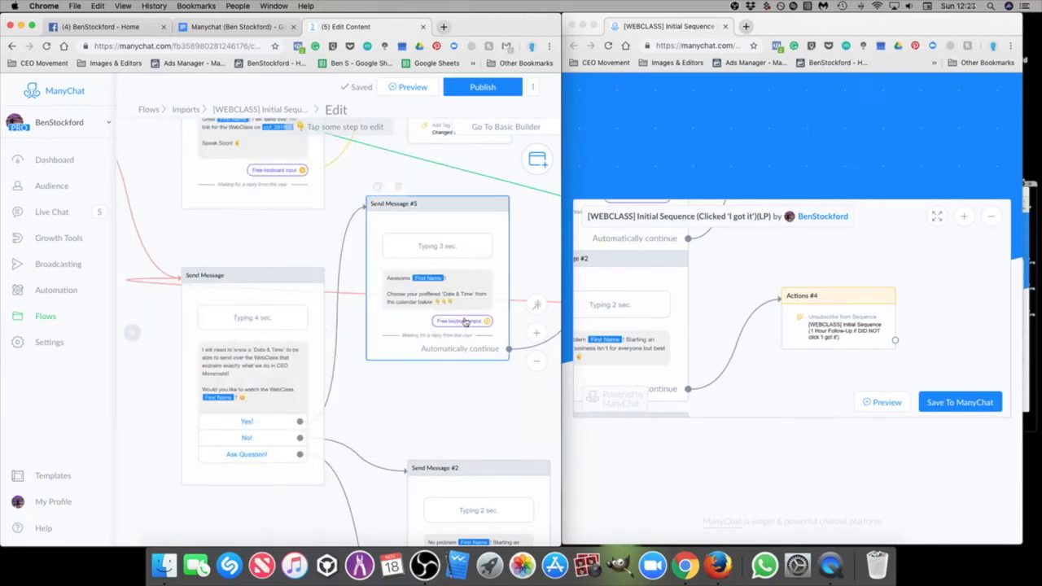
click(422, 326)
click(437, 400)
Step: Review the Send Message step's answer buttons and how they lead to Send Message #5 and Condition #1
scroll(493, 412, down, 2)
mouse_move(492, 411)
mouse_down()
mouse_move(398, 389)
mouse_move(481, 398)
mouse_up()
scroll(437, 401, down, 2)
scroll(463, 366, up, 2)
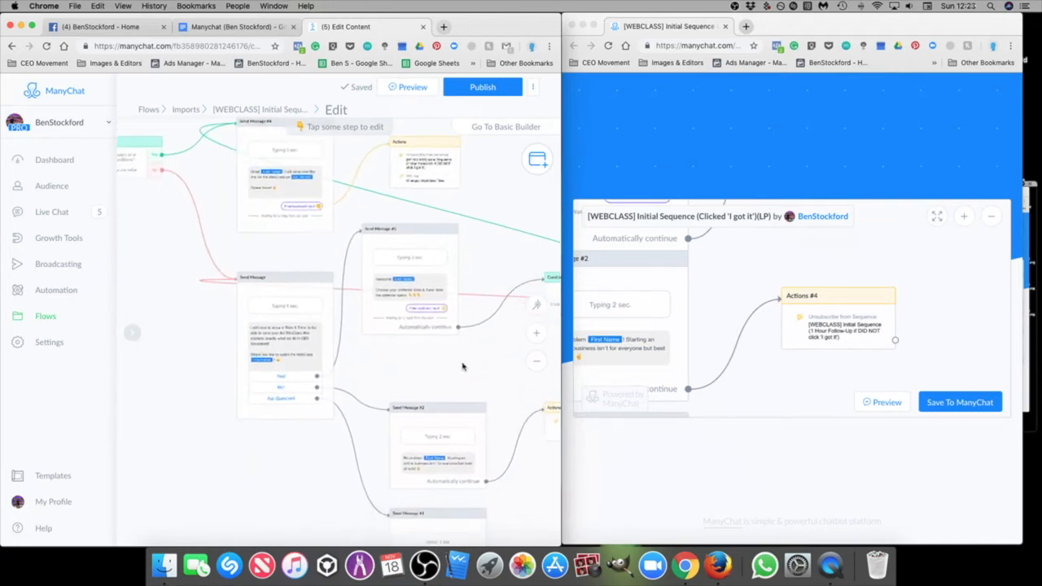
scroll(273, 346, up, 3)
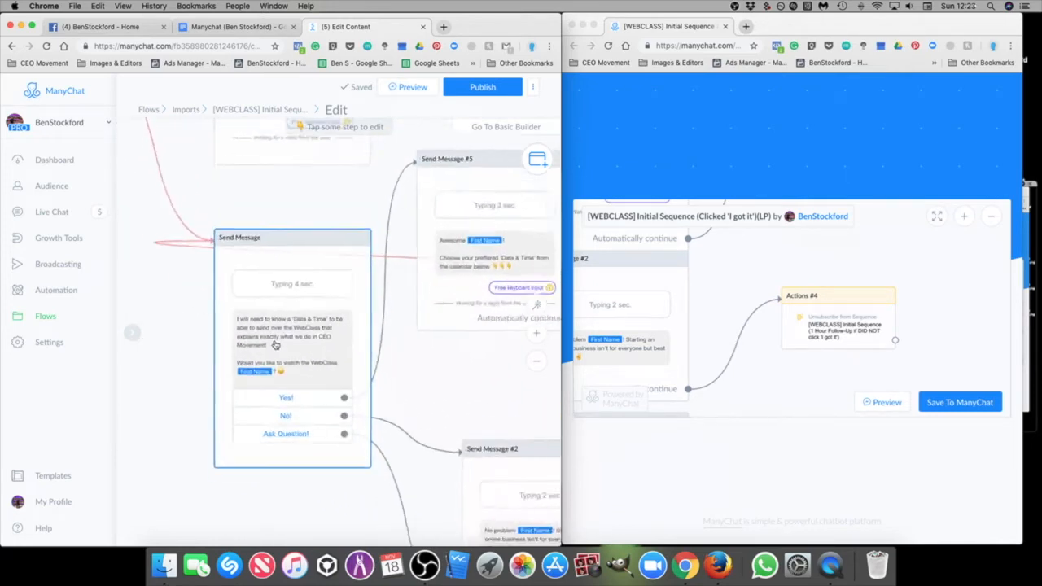
scroll(275, 346, down, 4)
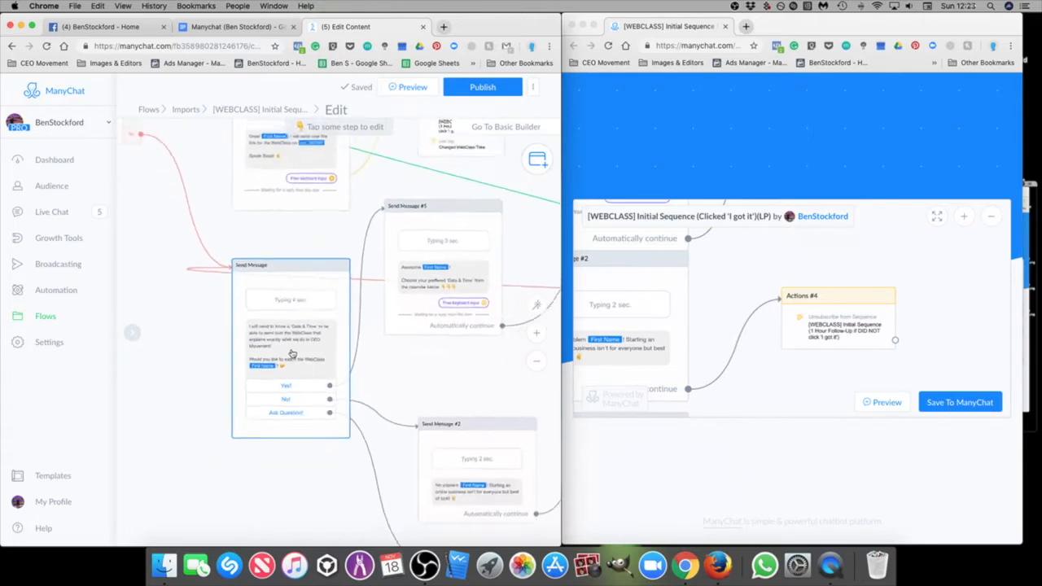
scroll(434, 367, down, 3)
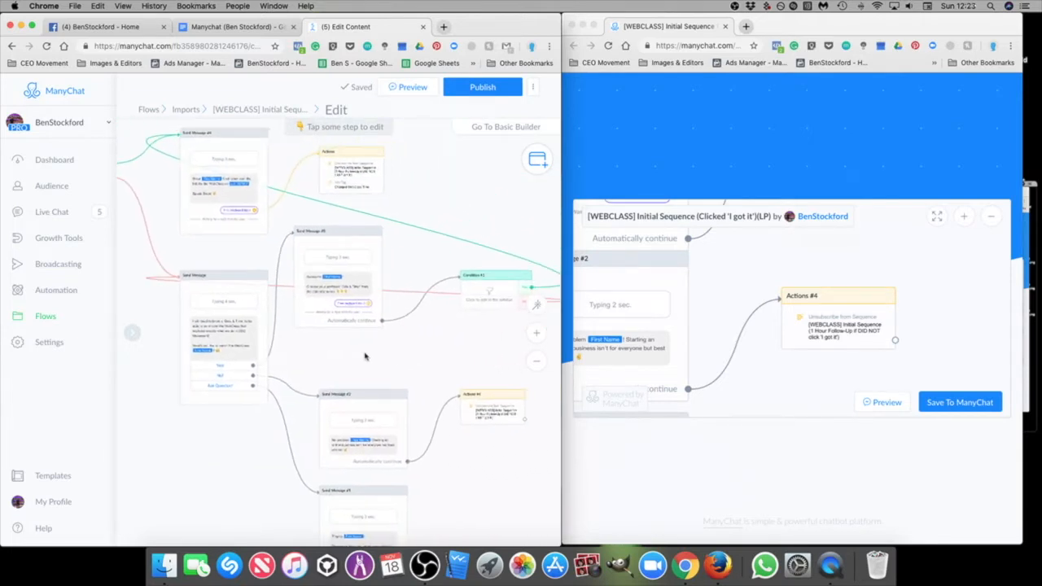
scroll(319, 324, up, 2)
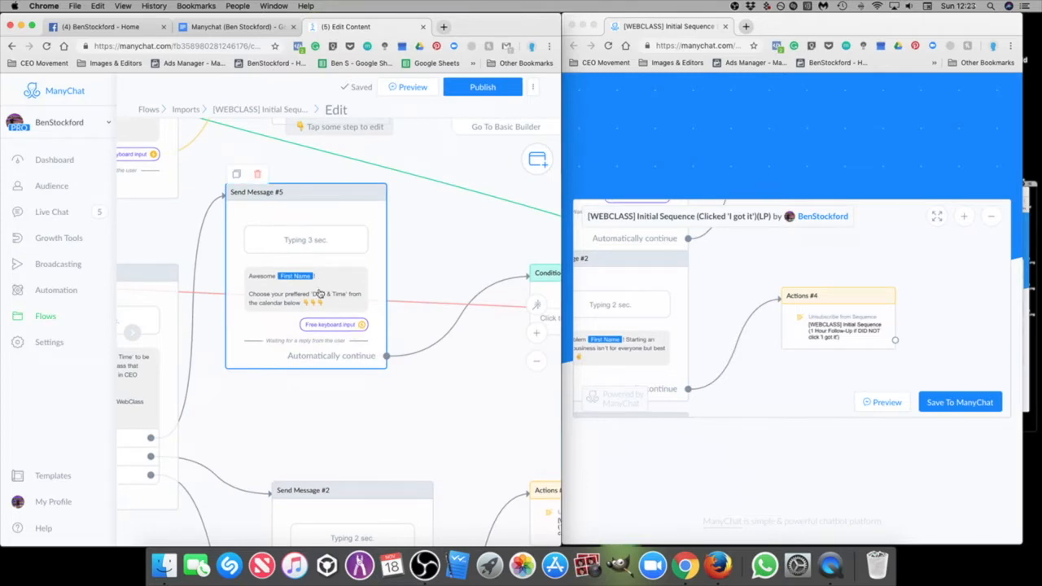
Step: Following the original flow, set Condition #1 to check that the "Date & Time" custom field has any value
drag(464, 394, 374, 379)
scroll(386, 386, down, 4)
click(952, 322)
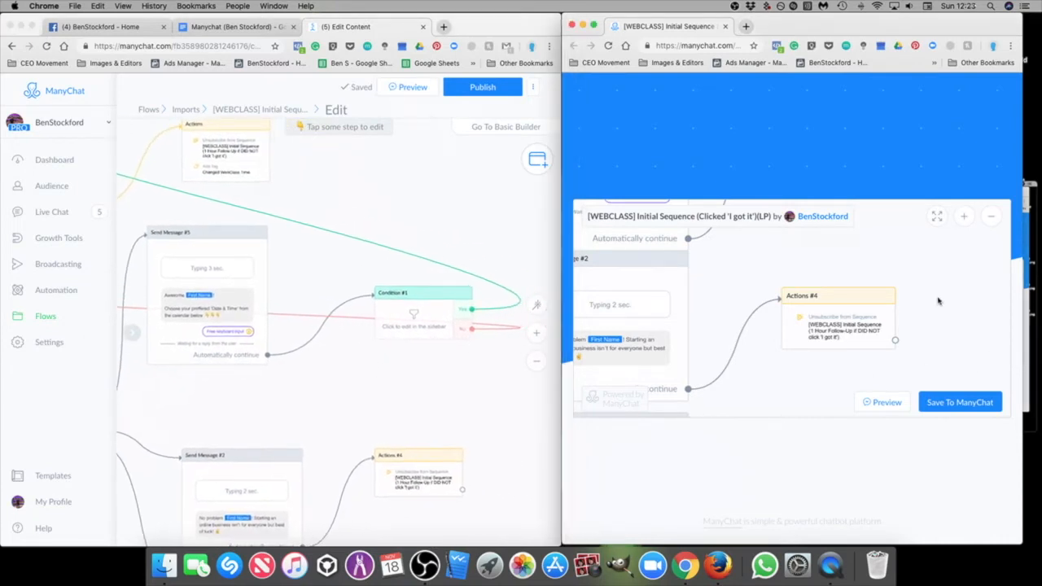
scroll(953, 322, up, 5)
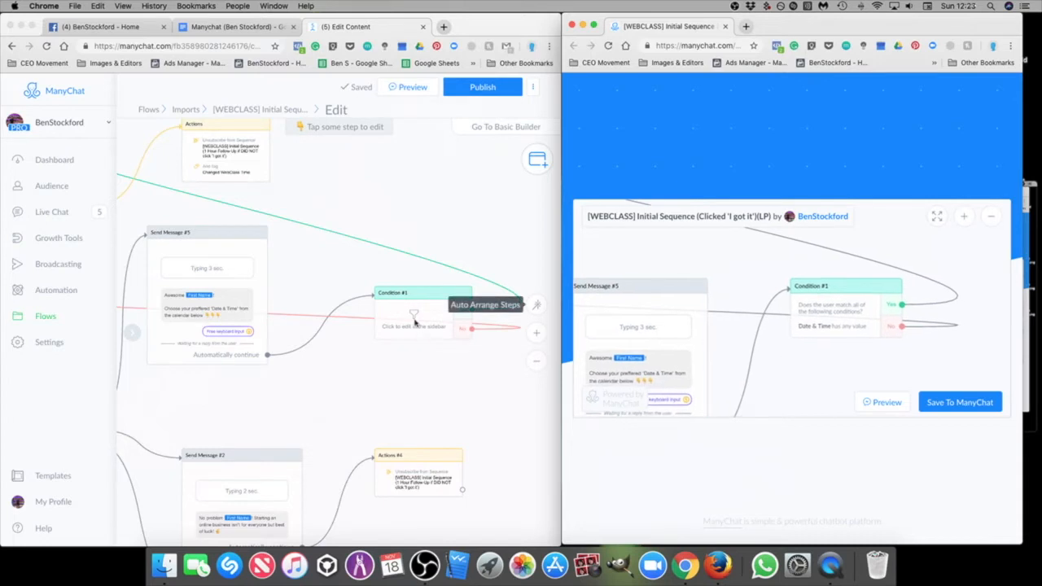
click(415, 323)
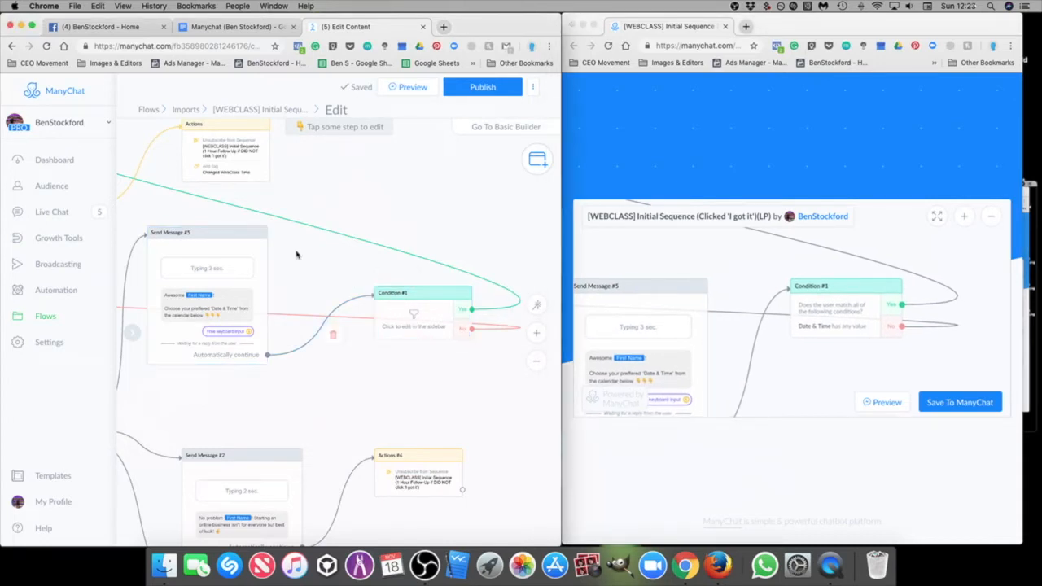
click(427, 303)
click(232, 212)
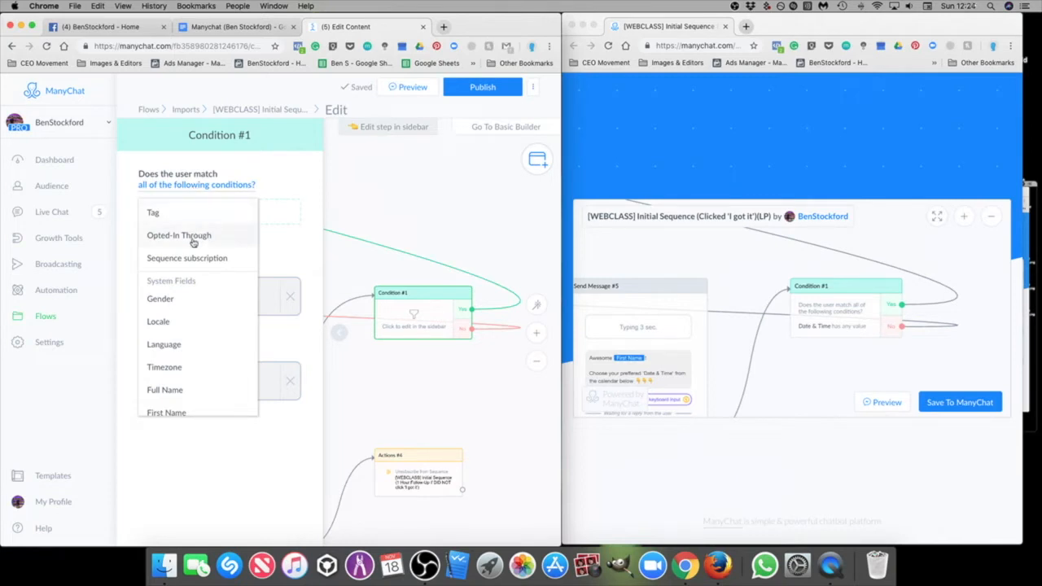
scroll(194, 281, down, 5)
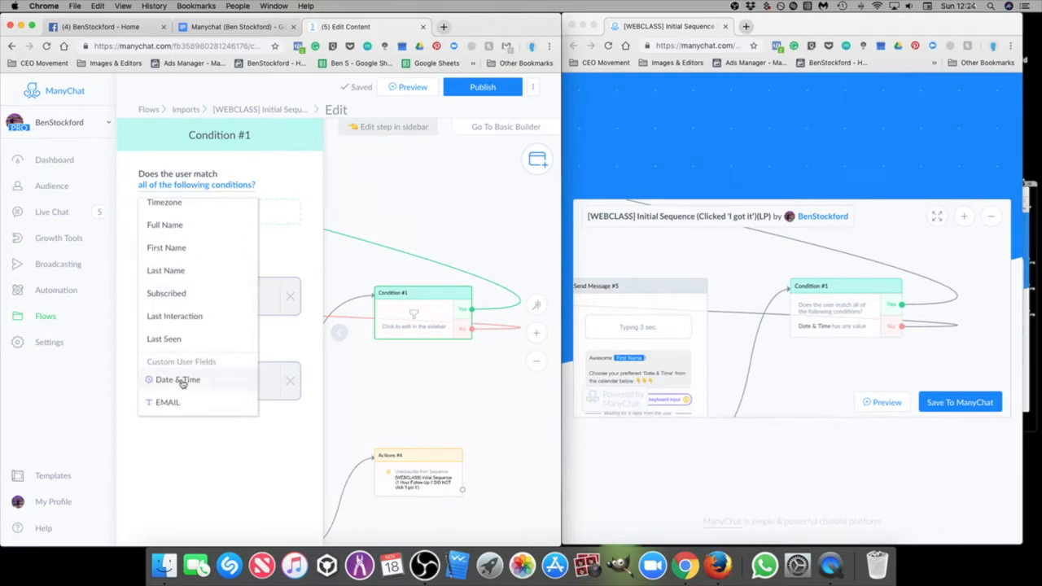
click(179, 380)
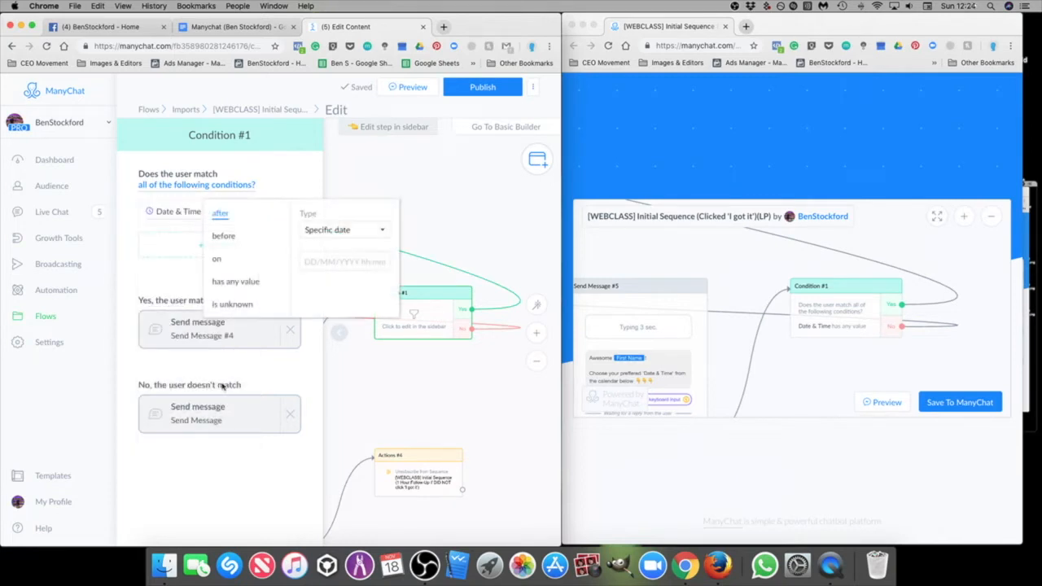
click(244, 283)
click(411, 395)
Step: Review the flow's connections from Condition #1's Yes and No branches back to the earlier conditions, actions and starting step
scroll(384, 389, down, 3)
drag(327, 392, 424, 397)
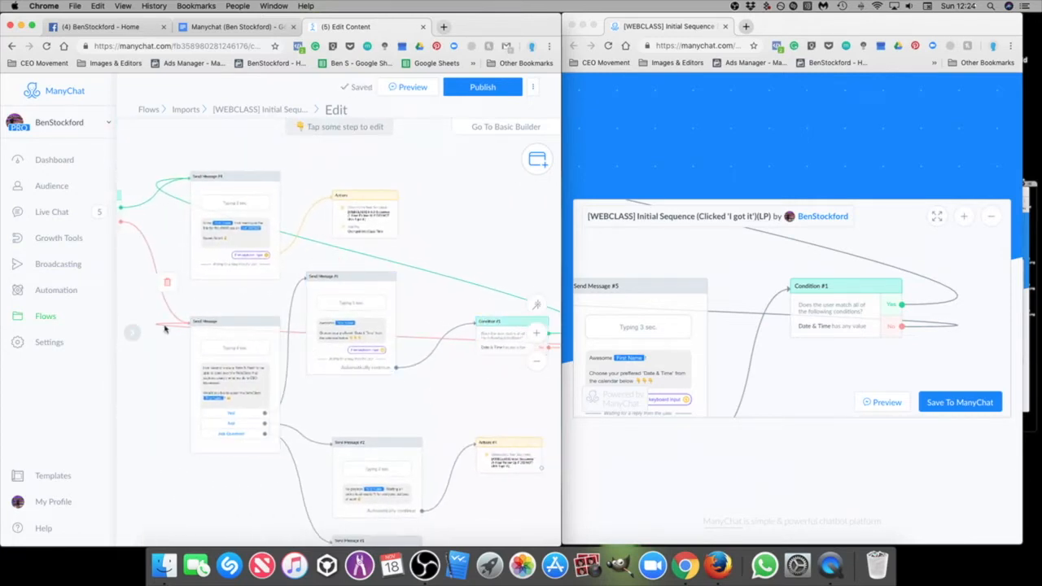
drag(433, 408, 331, 395)
drag(365, 212, 494, 271)
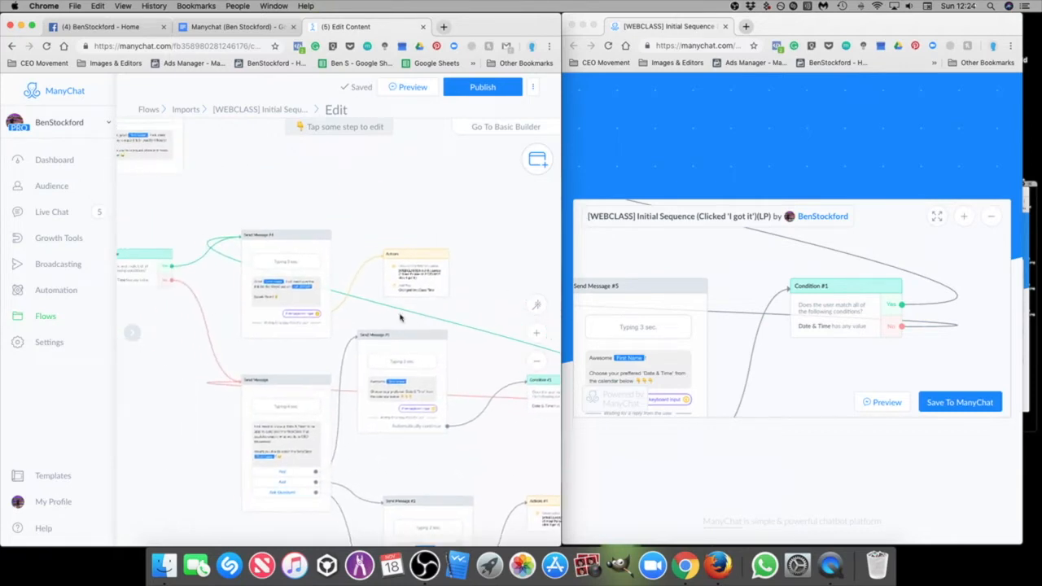
scroll(291, 309, up, 3)
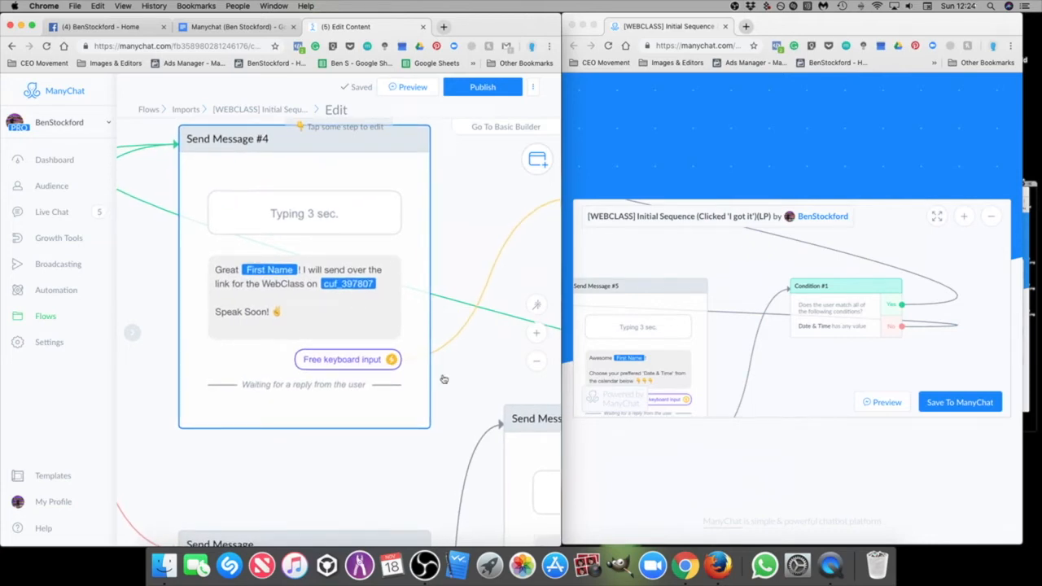
scroll(415, 335, down, 5)
scroll(326, 400, down, 5)
scroll(258, 379, up, 5)
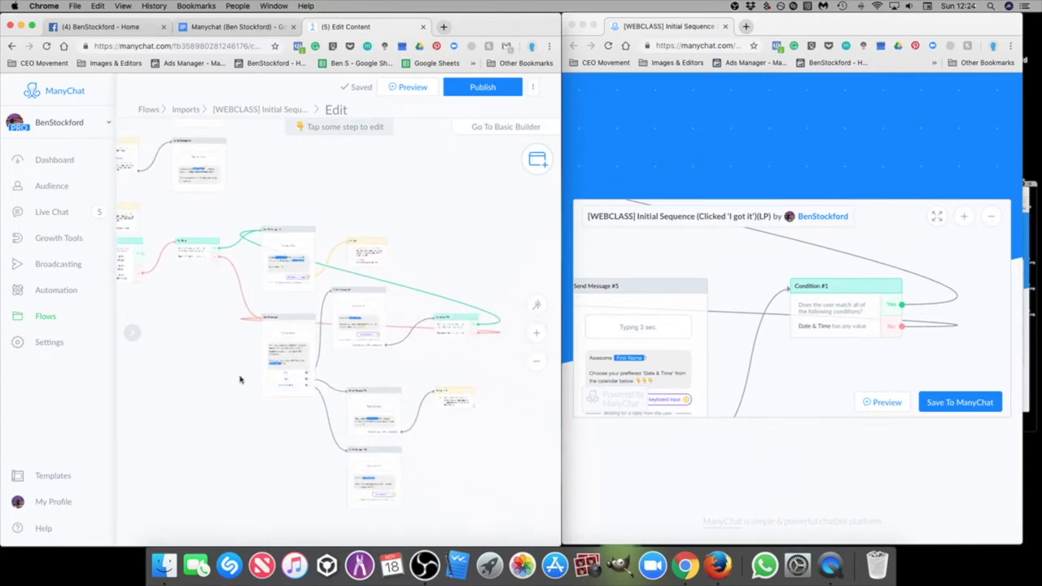
scroll(218, 363, up, 5)
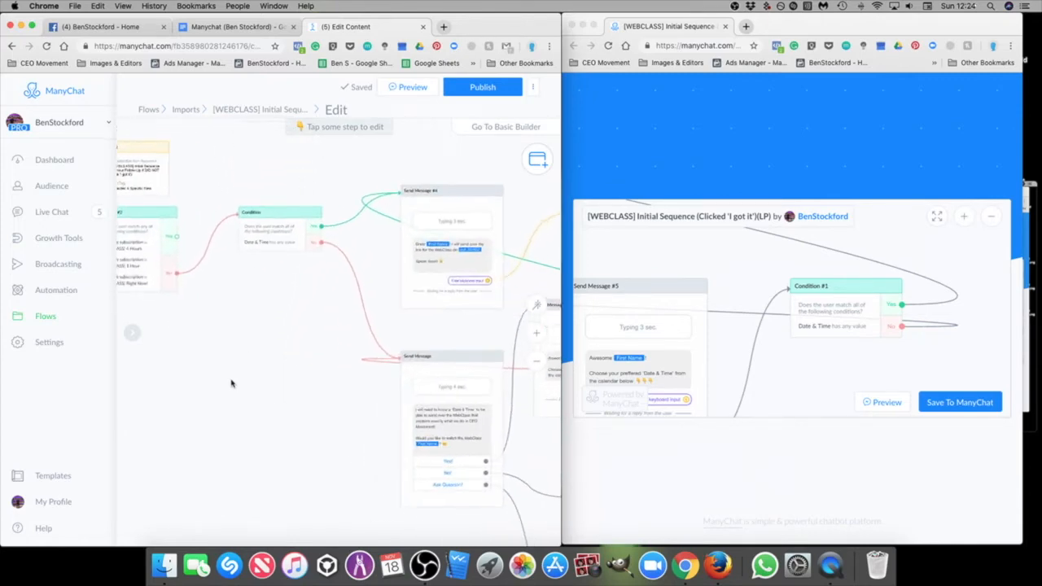
drag(354, 438, 393, 501)
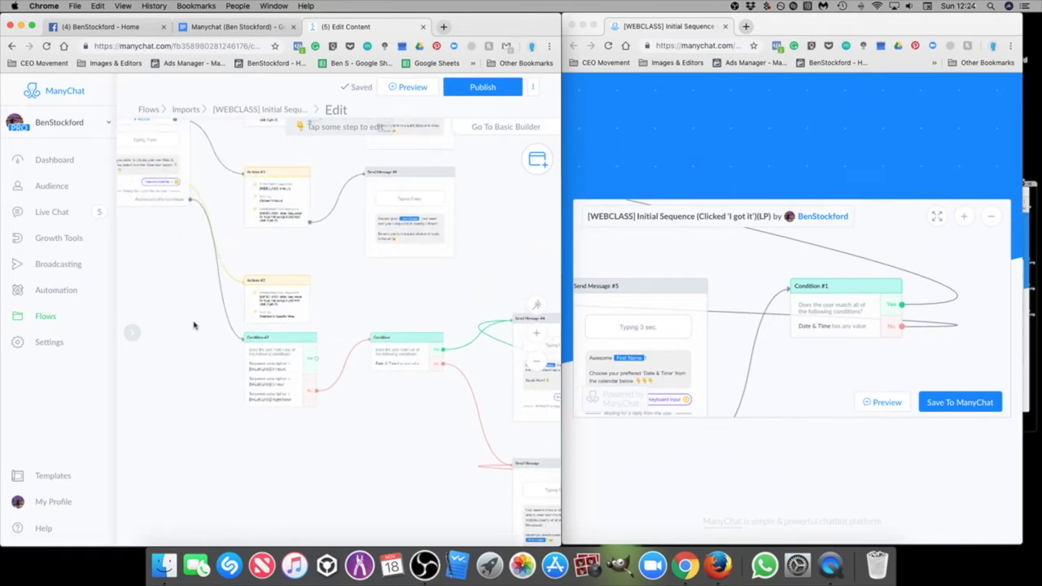
scroll(195, 331, up, 5)
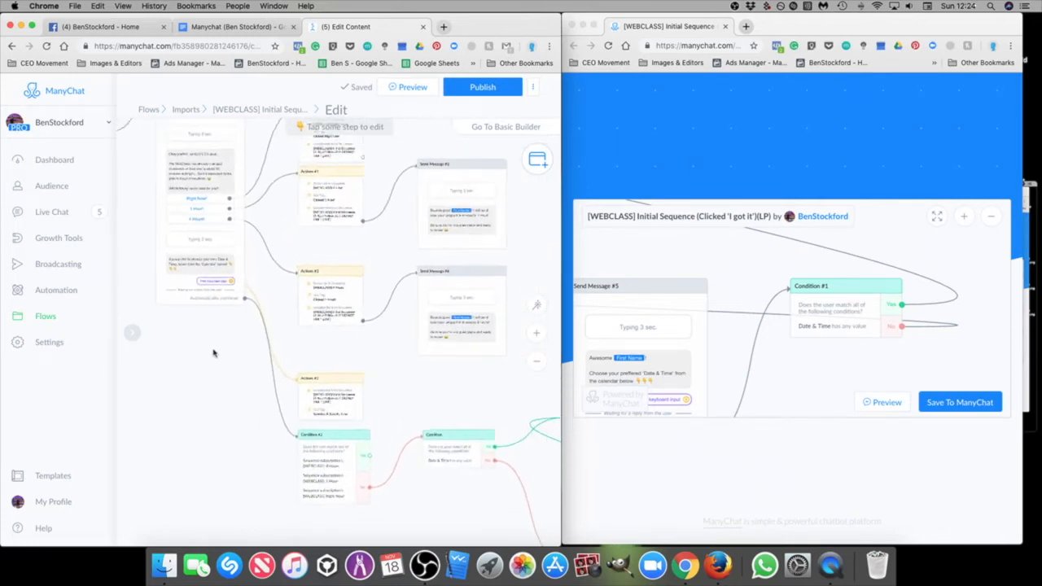
scroll(213, 353, down, 3)
drag(498, 182, 538, 253)
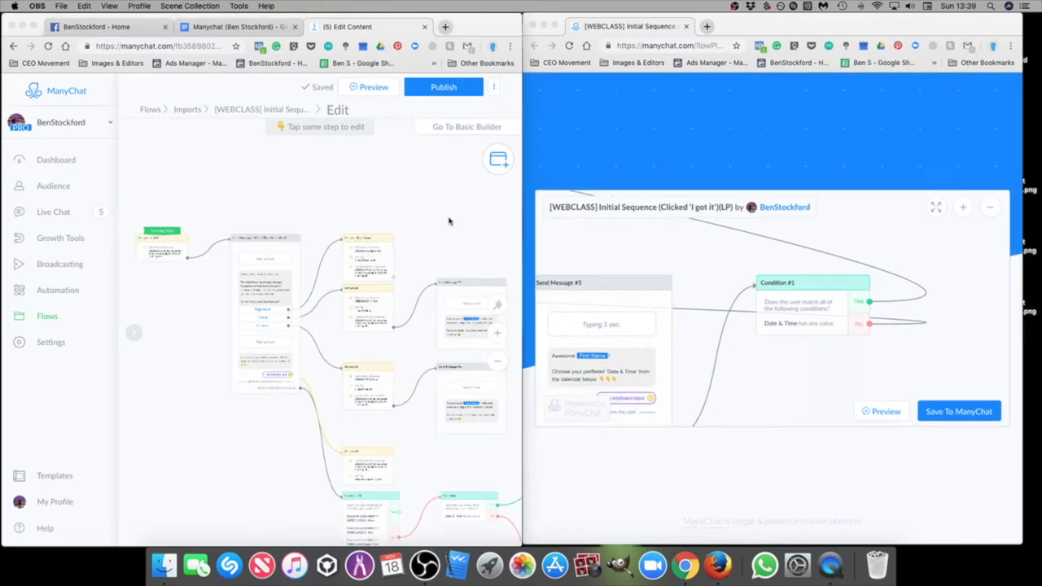
Step: Widen the flow editor's browser window to cover nearly the whole screen
click(472, 233)
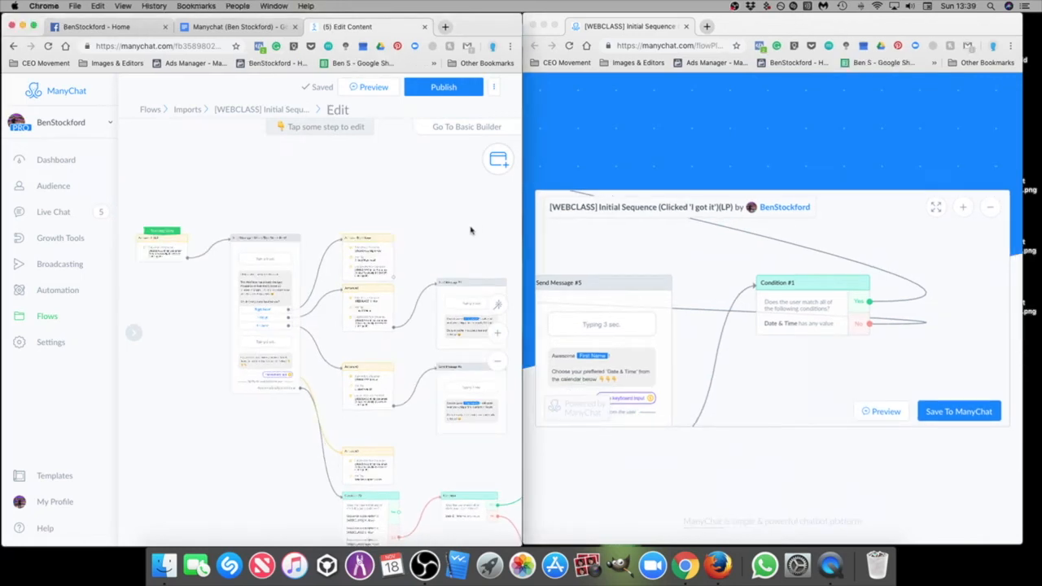
scroll(472, 218, down, 3)
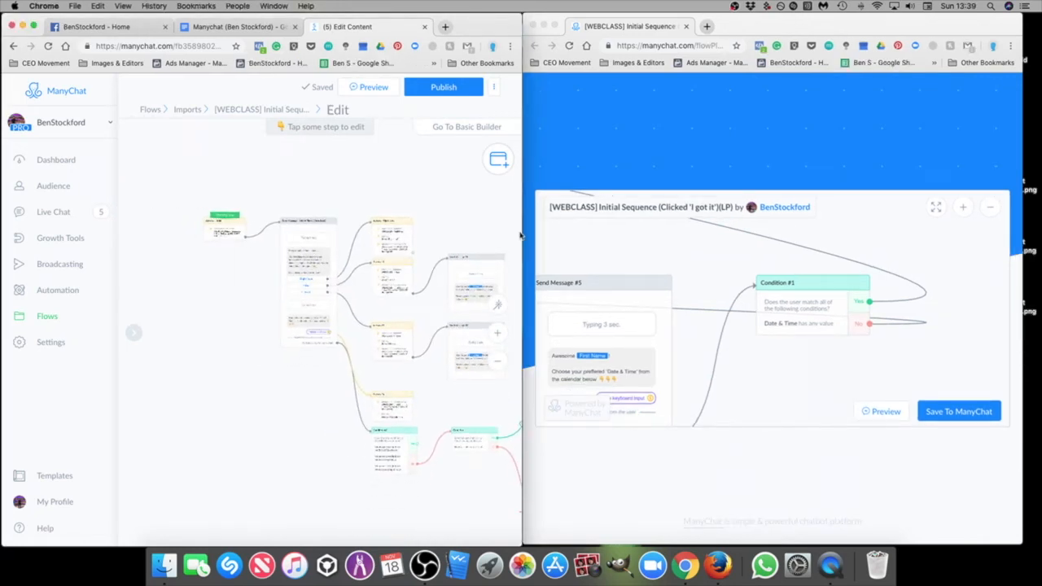
drag(561, 236, 1002, 244)
drag(591, 285, 724, 272)
scroll(472, 241, up, 3)
scroll(473, 241, up, 10)
Step: Open the user input settings of the "Which Time Works Best?" Send Message step
drag(656, 214, 712, 261)
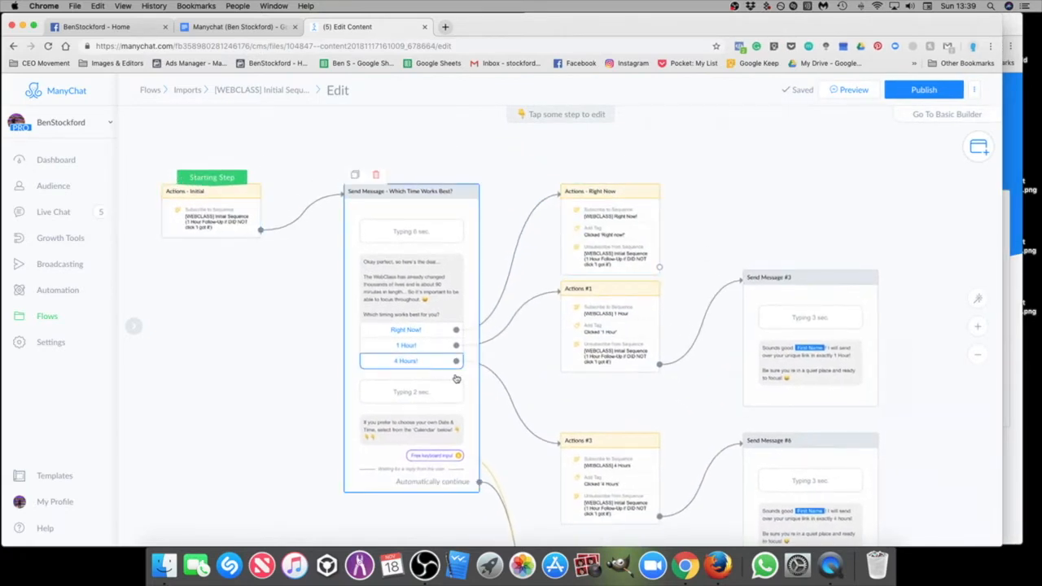
scroll(723, 329, down, 3)
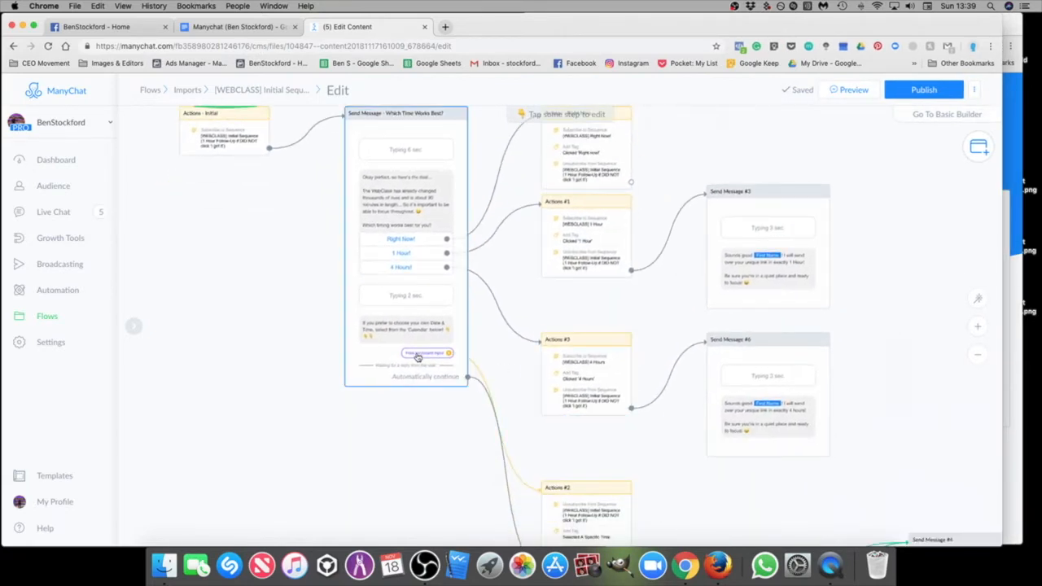
click(417, 357)
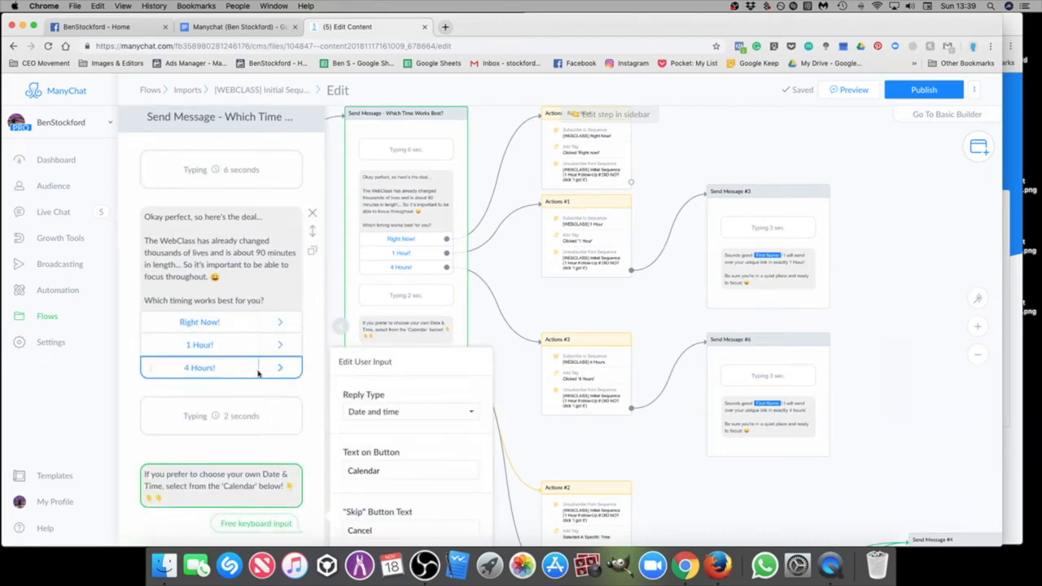
Step: Check the calendar reply's user input settings in the "Which Time Works Best?" message, including its custom field, and leave the step
scroll(258, 376, down, 2)
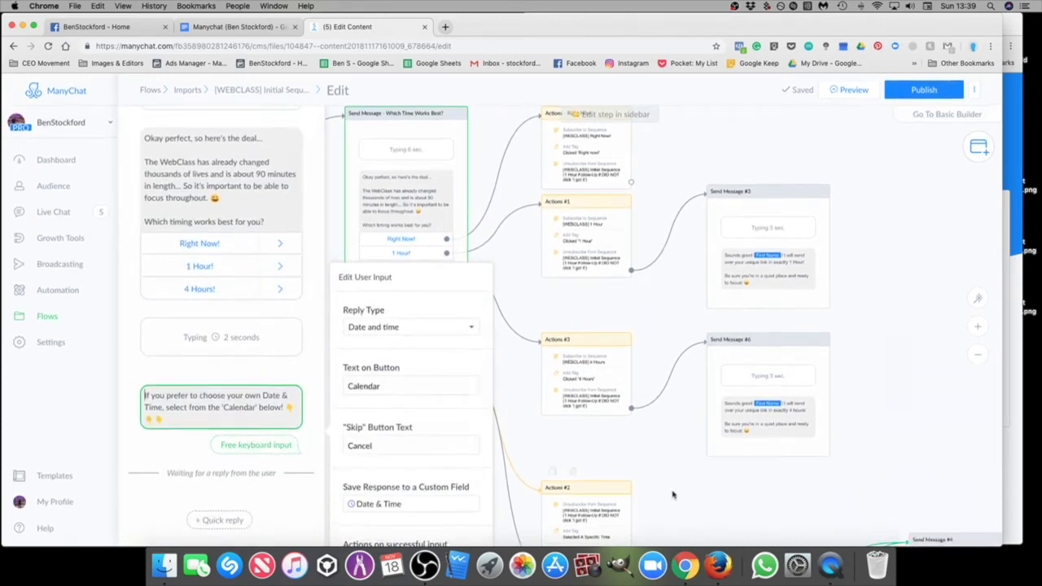
click(675, 494)
scroll(677, 472, down, 3)
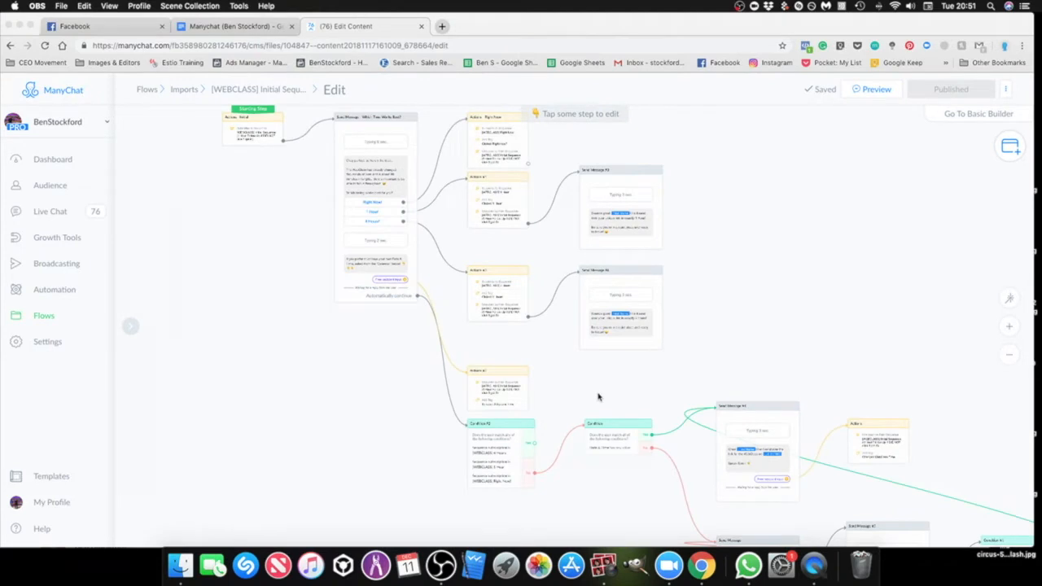
Step: In Send Message #4, delete the "Date & Time" field placeholder after "link for the WebClass on" in the message text
click(603, 396)
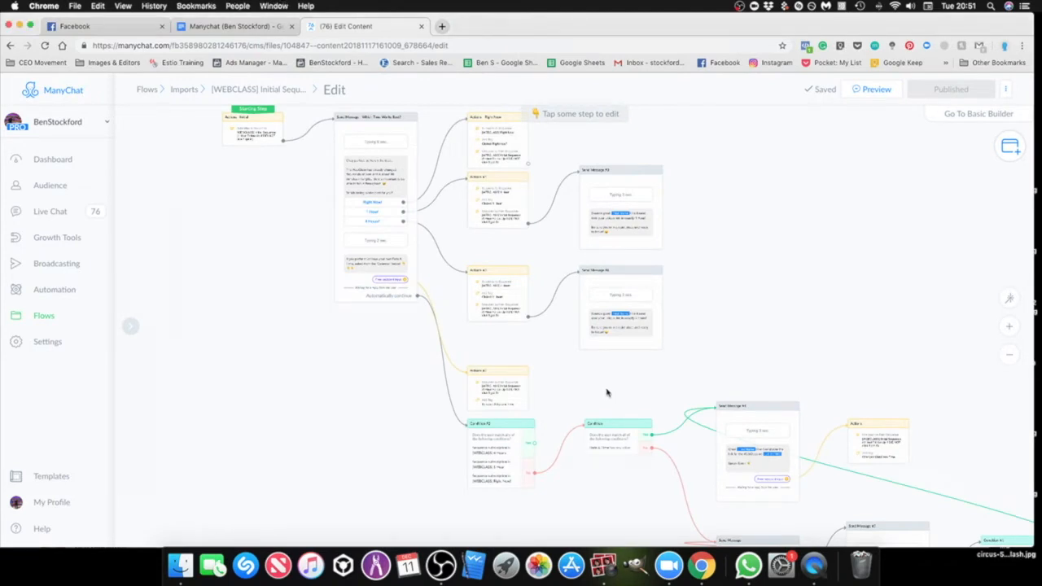
drag(617, 381, 483, 287)
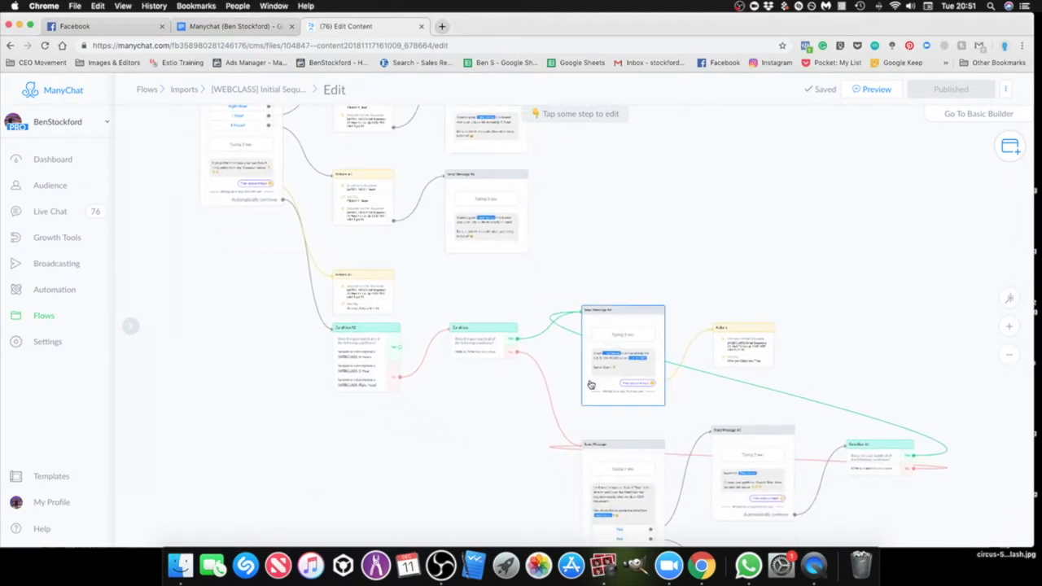
scroll(576, 371, up, 1)
scroll(576, 370, up, 5)
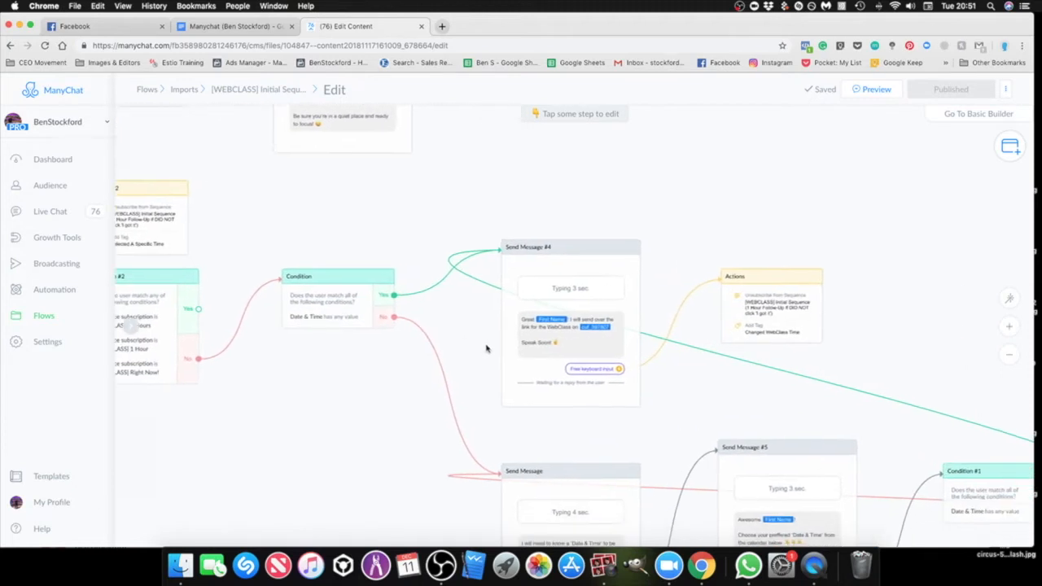
click(611, 342)
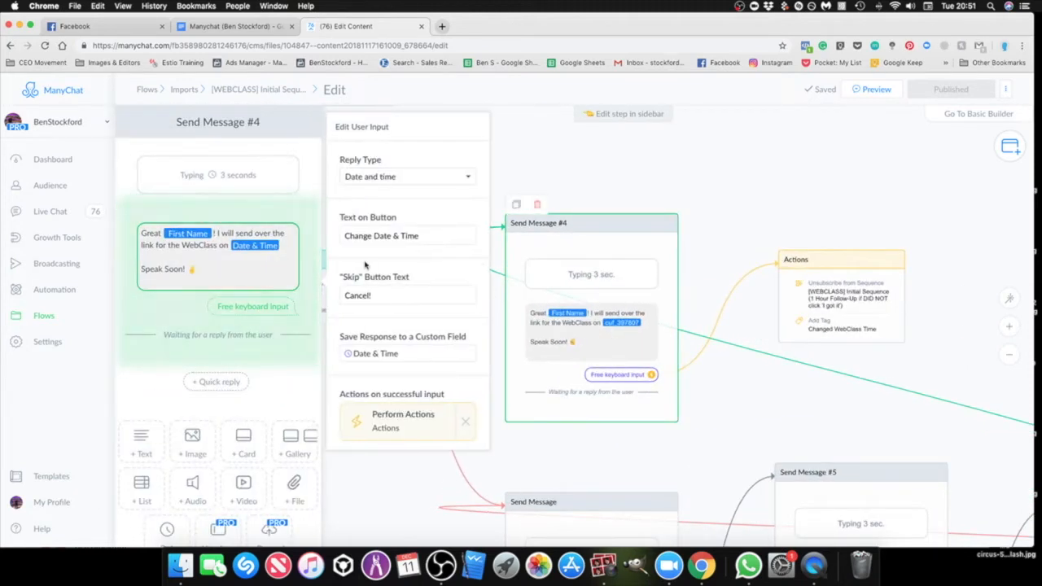
click(283, 246)
click(230, 246)
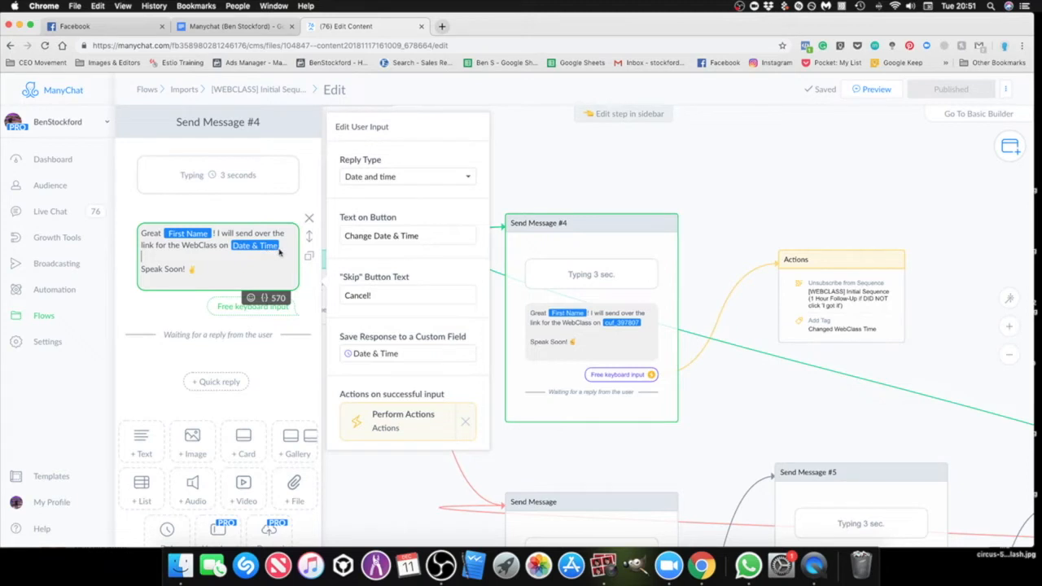
click(278, 248)
click(283, 246)
key(BackSpace)
key(BackSpace)
click(227, 256)
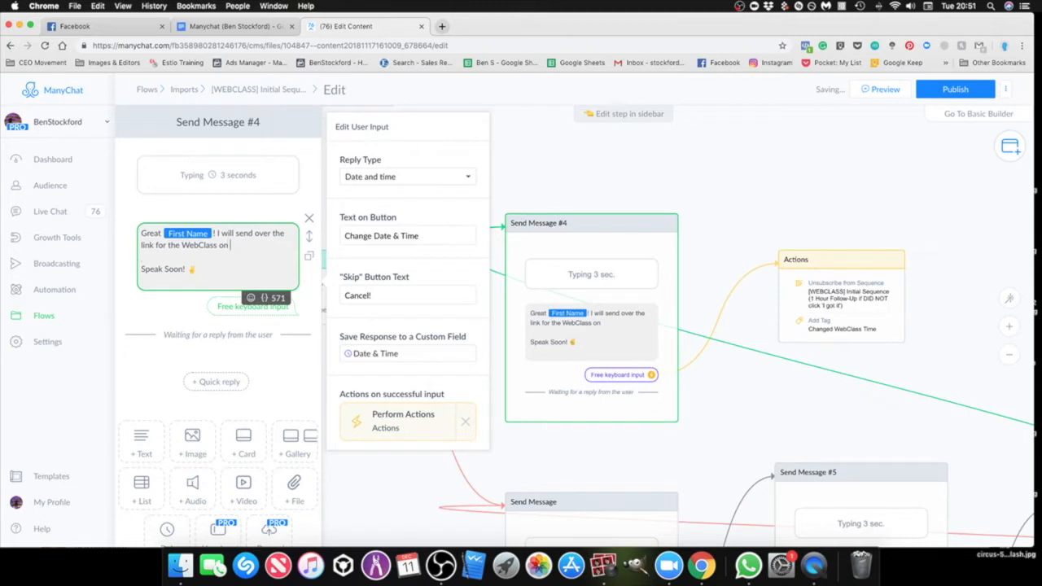
Step: Insert the "Date & Time" custom user field at the end of the WebClass link sentence in Send Message #4 and close the step
click(265, 298)
scroll(186, 407, down, 3)
scroll(186, 407, down, 2)
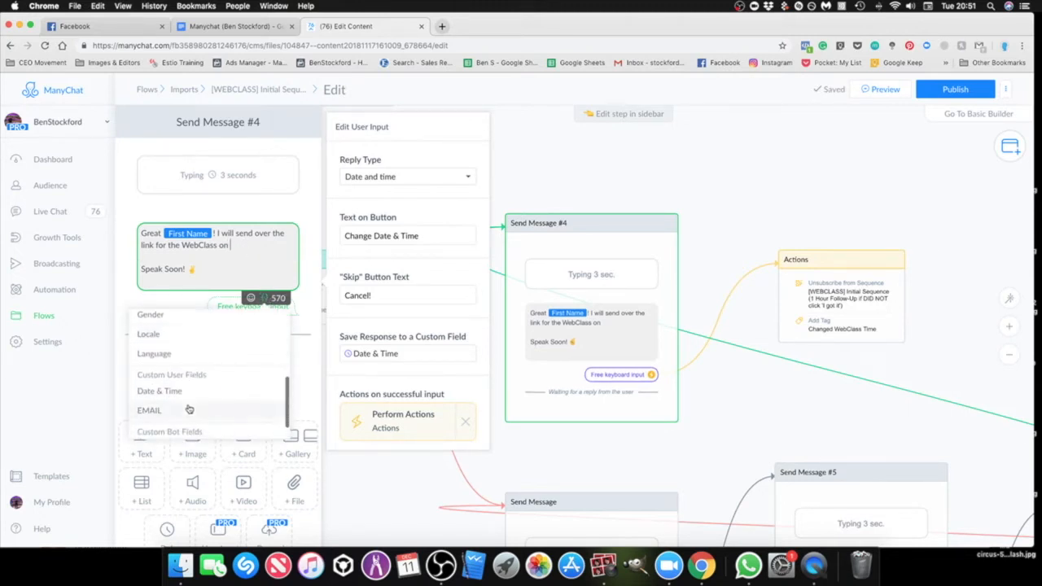
scroll(179, 395, down, 1)
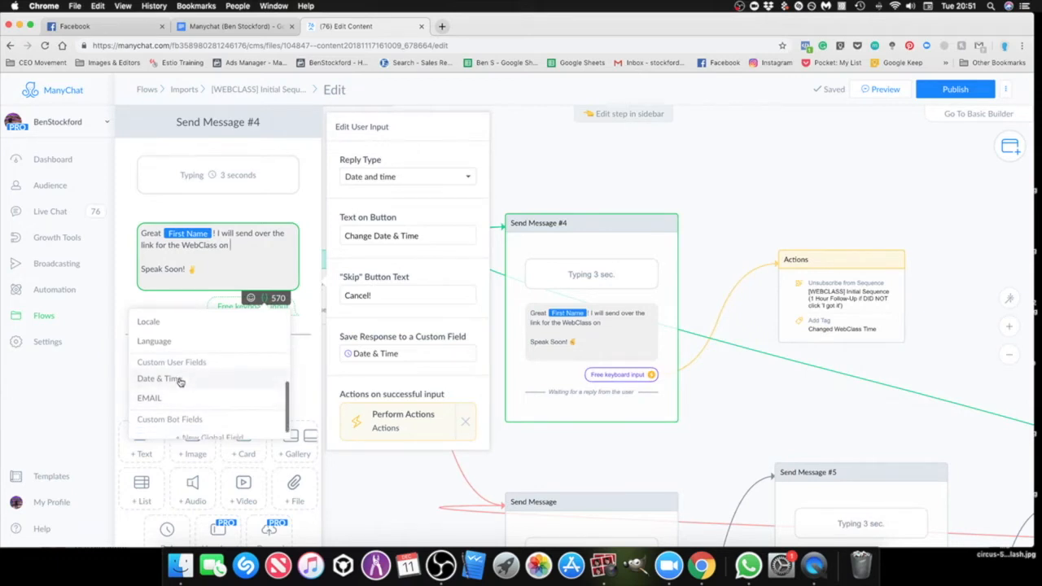
click(155, 377)
click(285, 251)
click(243, 261)
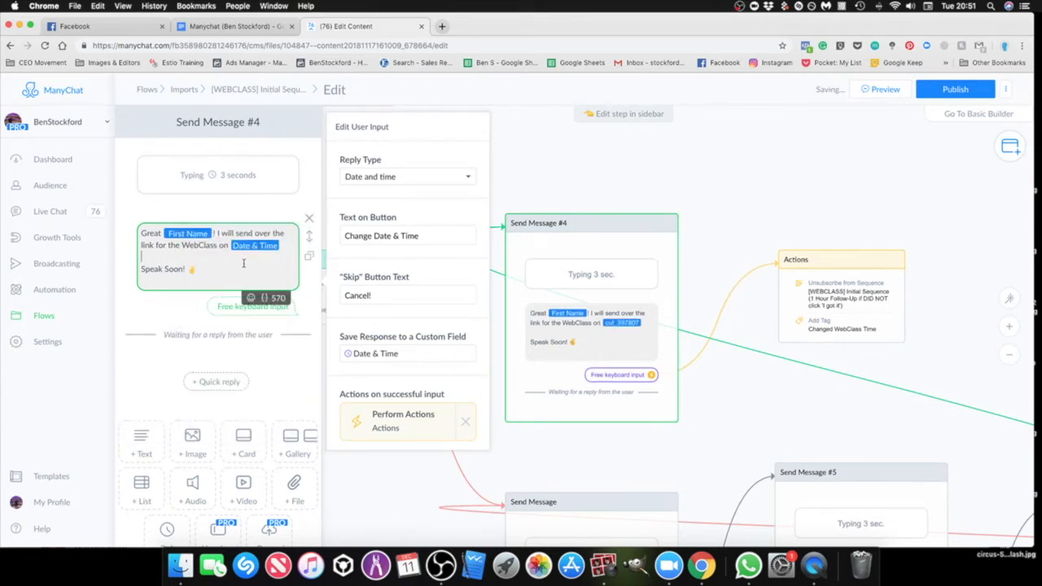
click(732, 397)
Step: Review the flow's layout, from Send Message #4 to the messages behind the Yes, No and Ask Question buttons and back from the starting step
scroll(732, 399, down, 5)
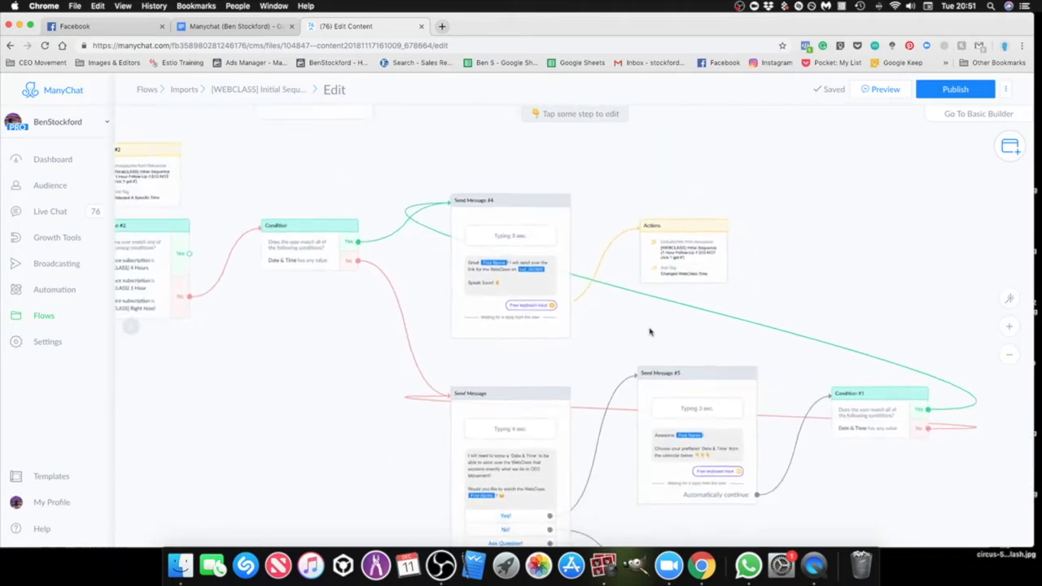
scroll(572, 299, down, 2)
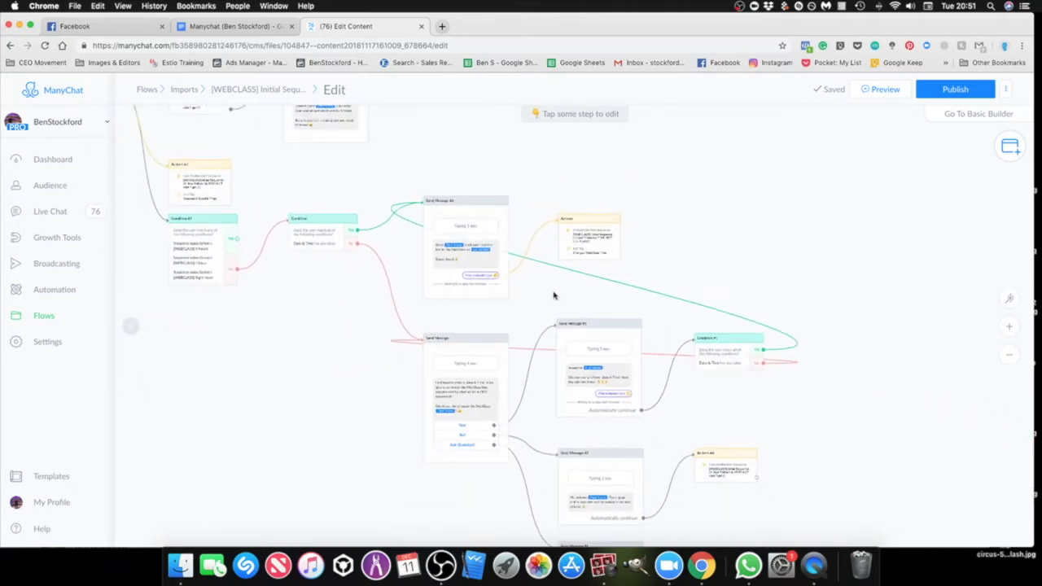
drag(554, 294, 567, 242)
scroll(460, 371, up, 3)
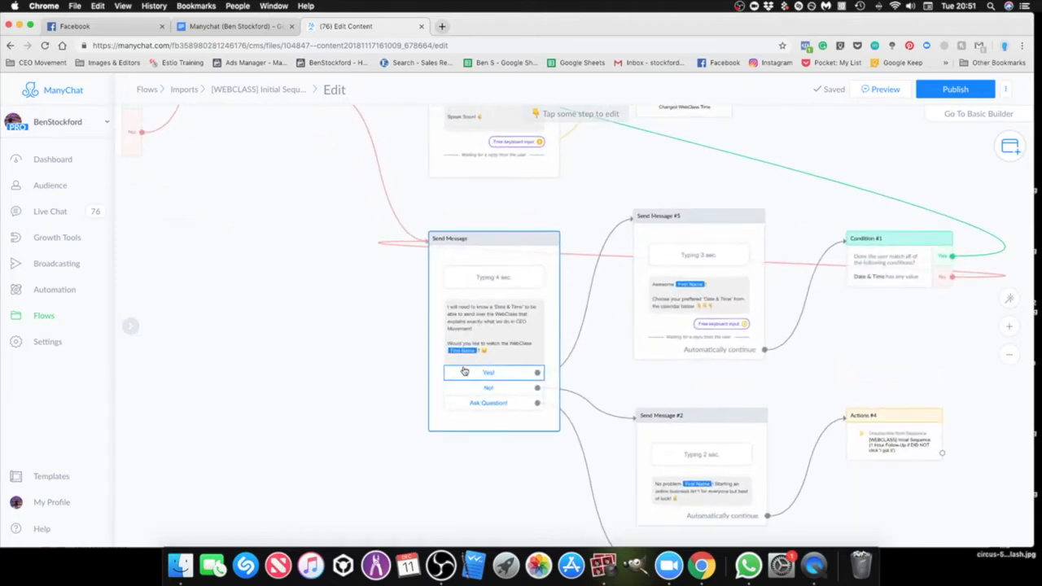
drag(464, 367, 358, 339)
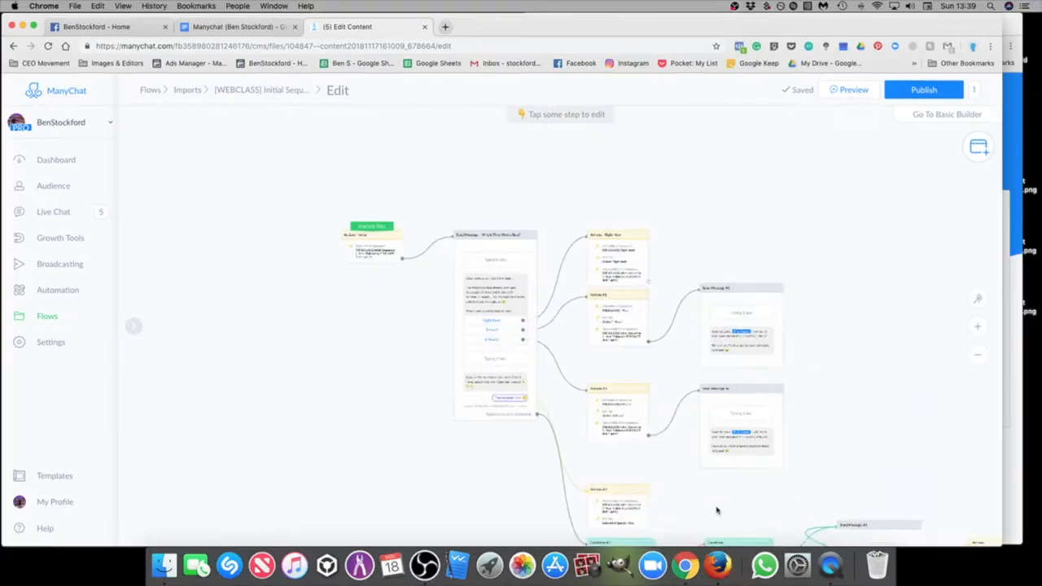
drag(717, 510, 622, 392)
scroll(647, 389, down, 2)
drag(767, 351, 638, 230)
scroll(642, 289, down, 1)
Step: Send a preview of the flow to Messenger and switch to the Facebook page
click(840, 90)
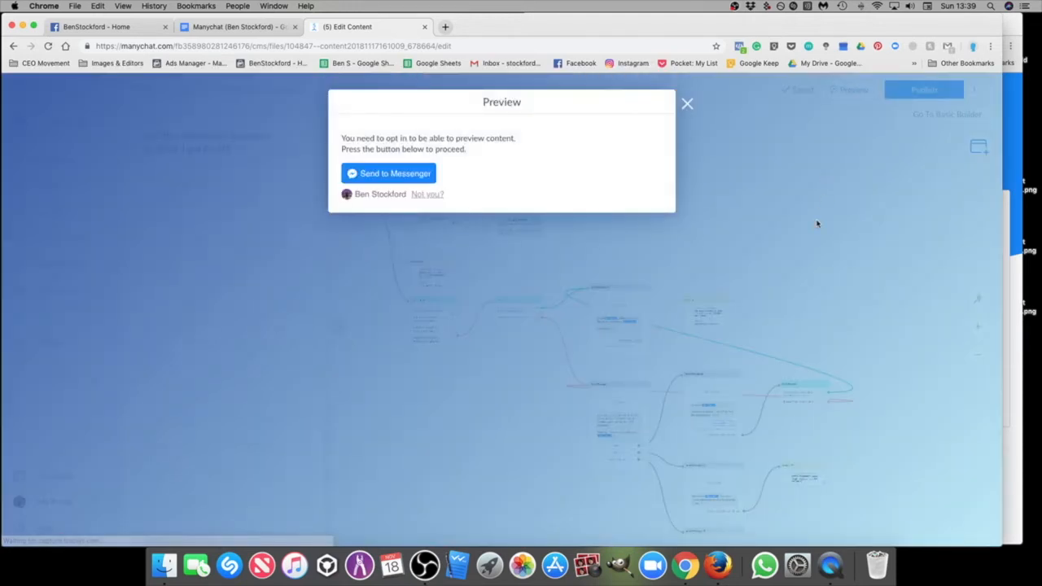
click(376, 172)
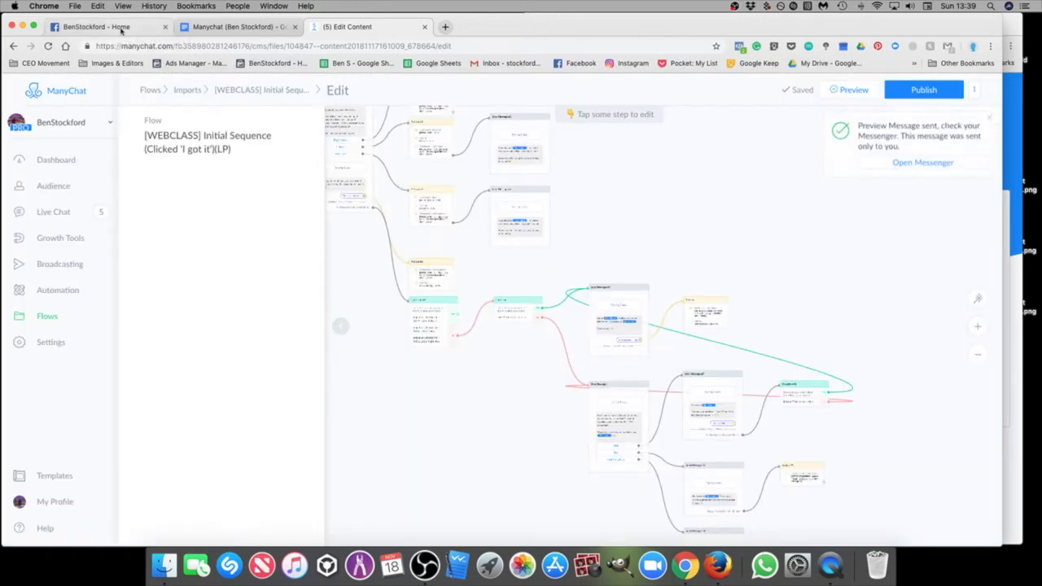
click(120, 29)
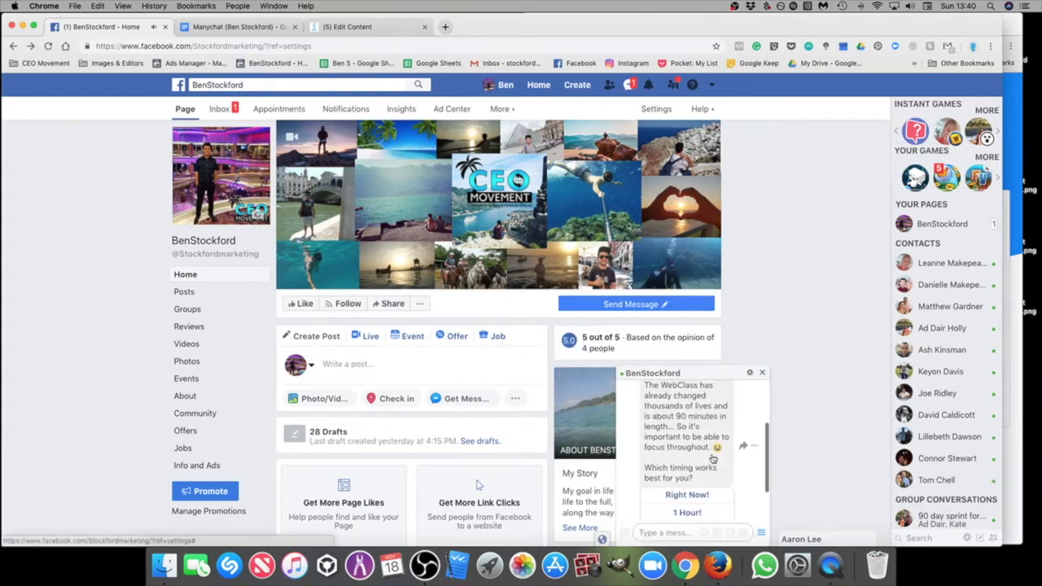
Step: Read through the preview message in the Facebook chat, checking its timing options and the Calendar and Cancel choices
scroll(712, 458, up, 2)
scroll(713, 457, down, 2)
scroll(711, 455, up, 2)
scroll(713, 454, up, 2)
scroll(712, 455, down, 5)
scroll(705, 470, down, 3)
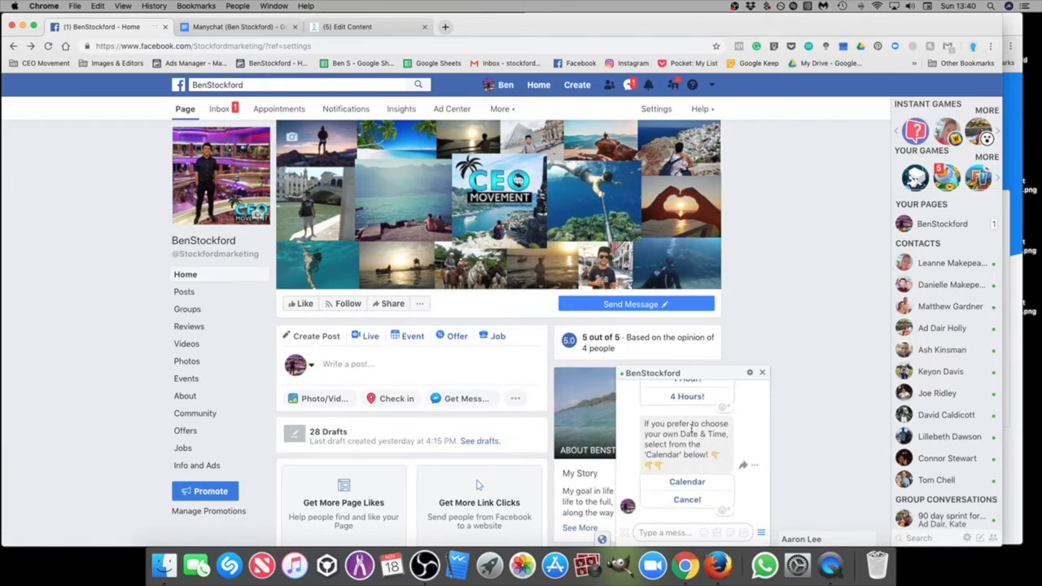
scroll(691, 432, up, 3)
scroll(688, 456, down, 3)
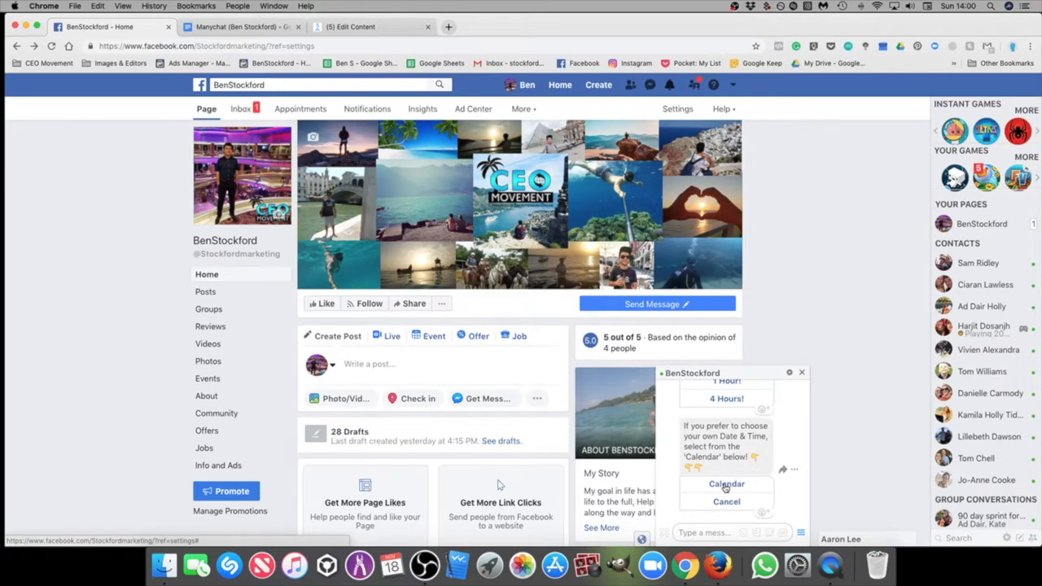
scroll(725, 487, up, 2)
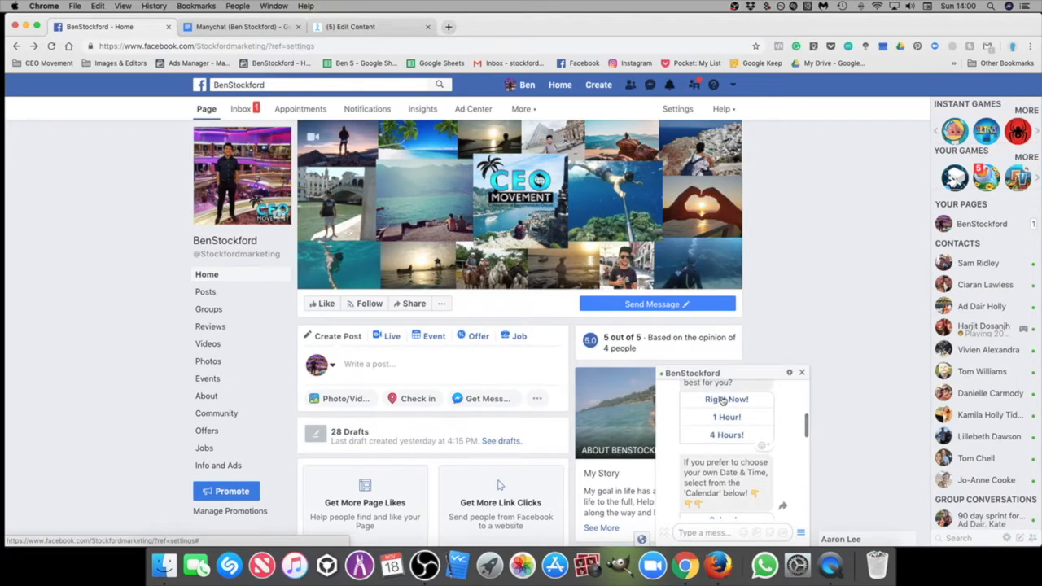
scroll(724, 402, up, 1)
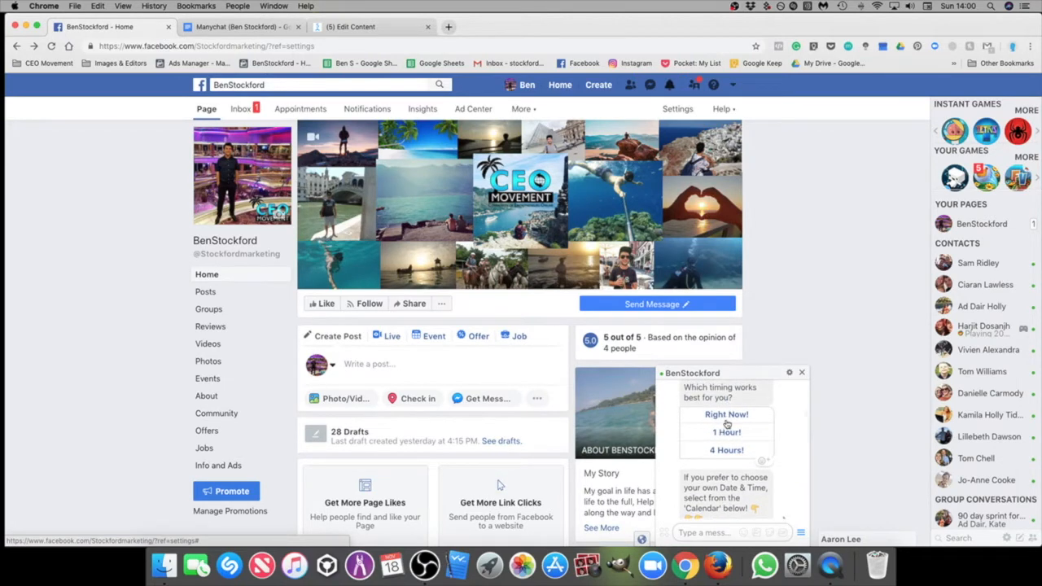
scroll(723, 435, down, 2)
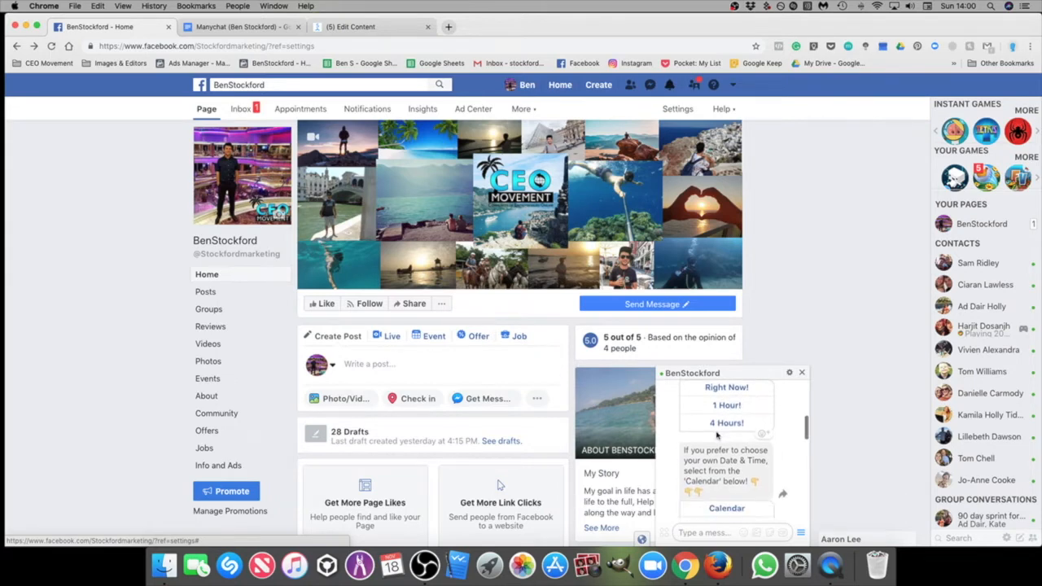
Step: Return to the ManyChat flow editor and examine the flow from the starting step through the Condition to Send Message #4
click(339, 27)
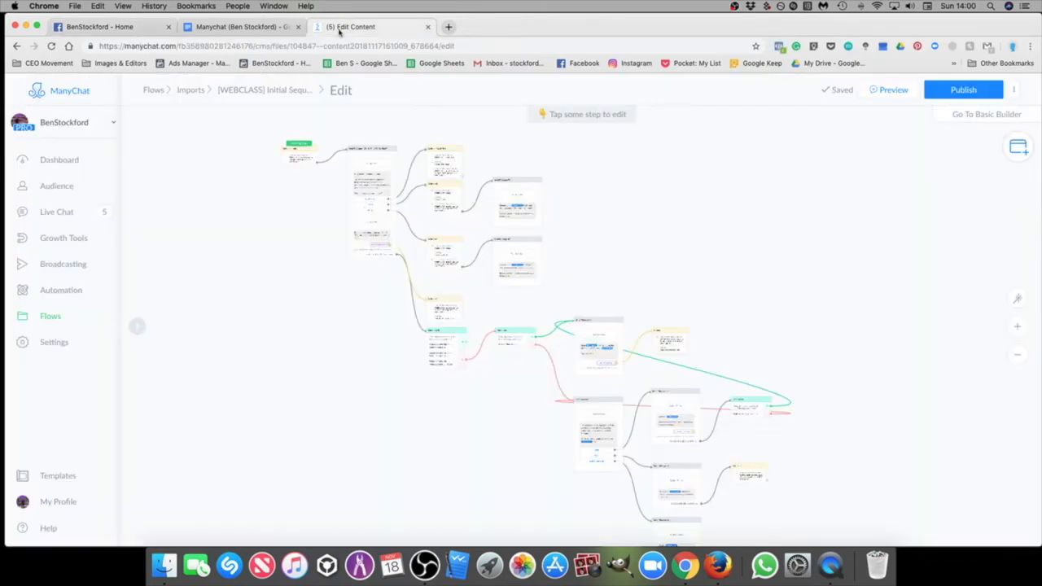
scroll(711, 253, right, 2)
drag(719, 249, 692, 255)
drag(639, 282, 697, 263)
scroll(697, 262, down, 2)
scroll(664, 246, up, 10)
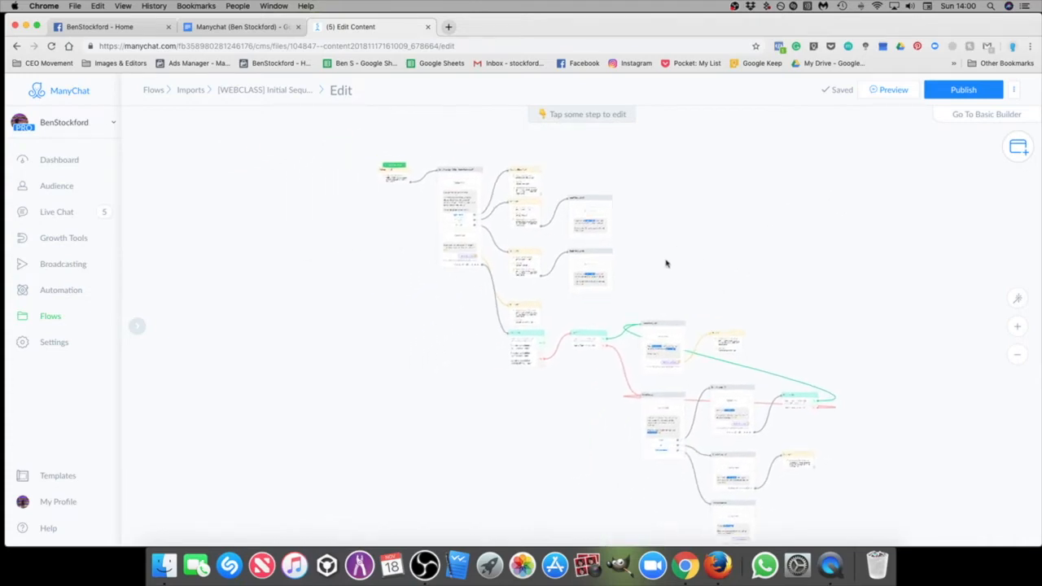
drag(332, 220, 337, 294)
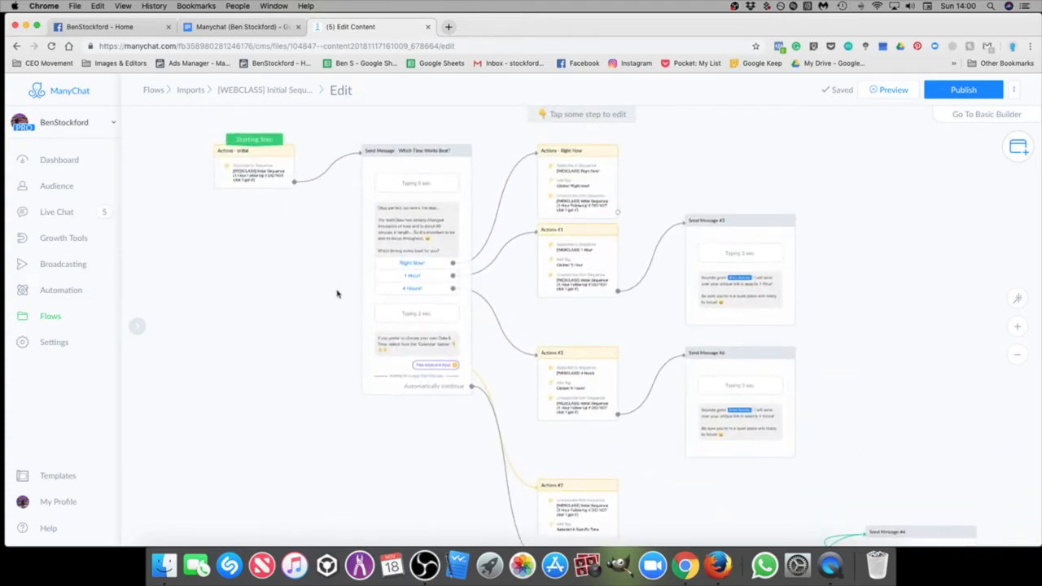
drag(299, 231, 285, 168)
drag(384, 370, 271, 138)
scroll(517, 344, down, 3)
drag(626, 423, 512, 415)
scroll(709, 364, up, 5)
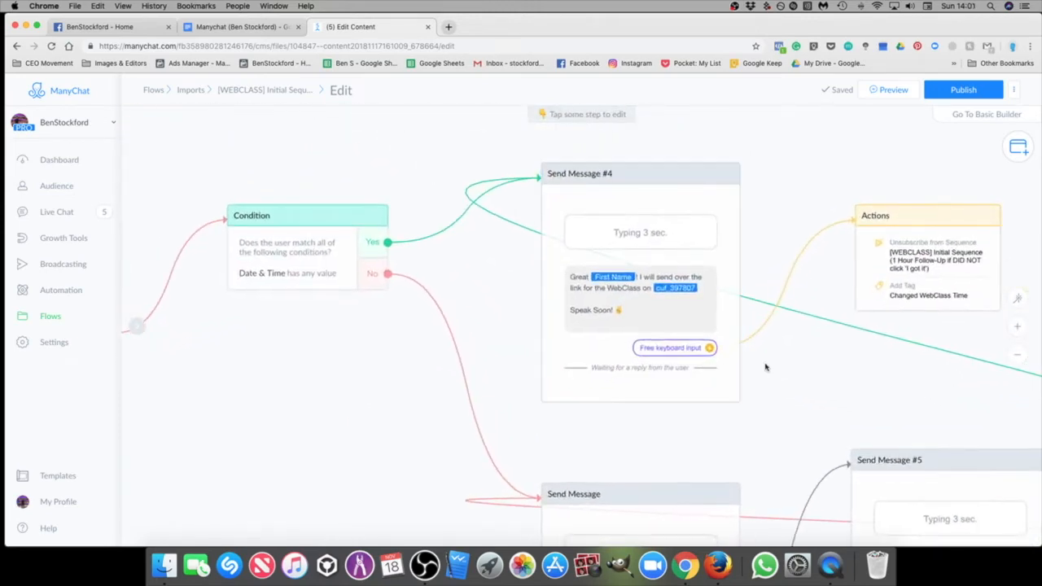
Step: Publish the [WEBCLASS] Initial Sequence (Clicked 'I got it')(LP) flow
scroll(765, 367, down, 6)
scroll(766, 366, down, 10)
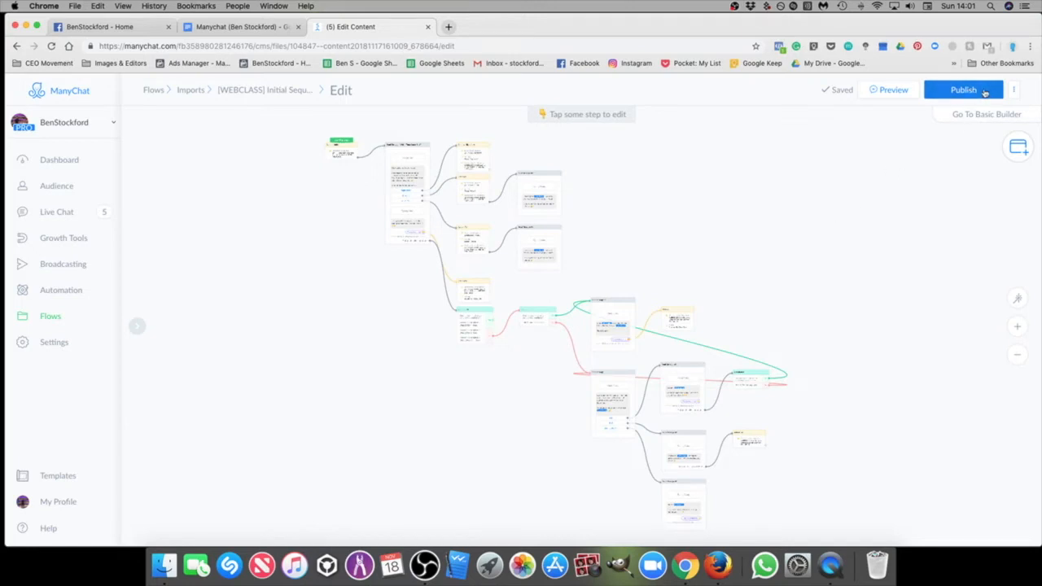
click(976, 94)
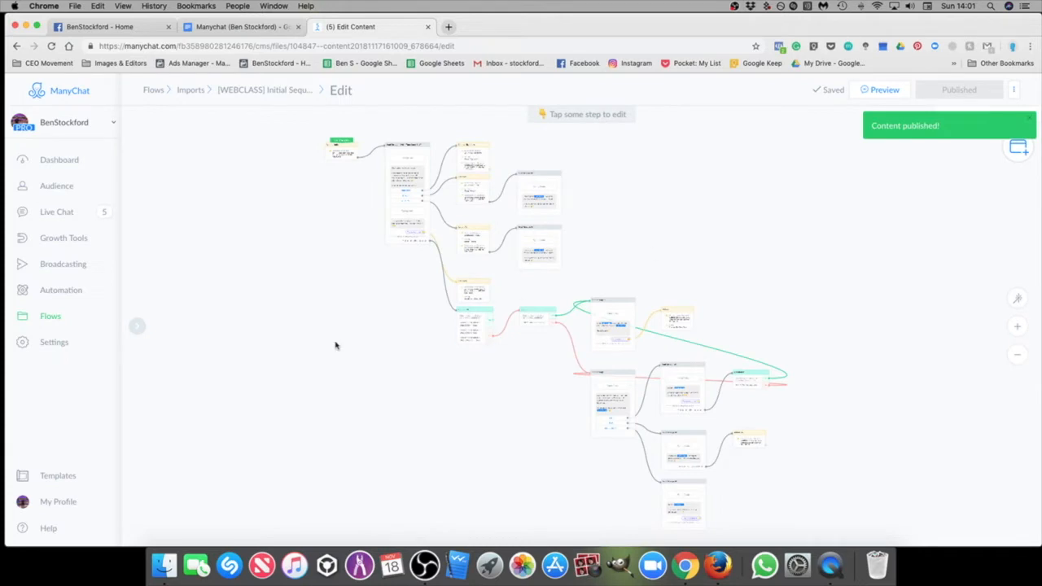
Step: Open the [WEBCLASS] Right Now! flow from the Imports folder in the flow editor
click(51, 317)
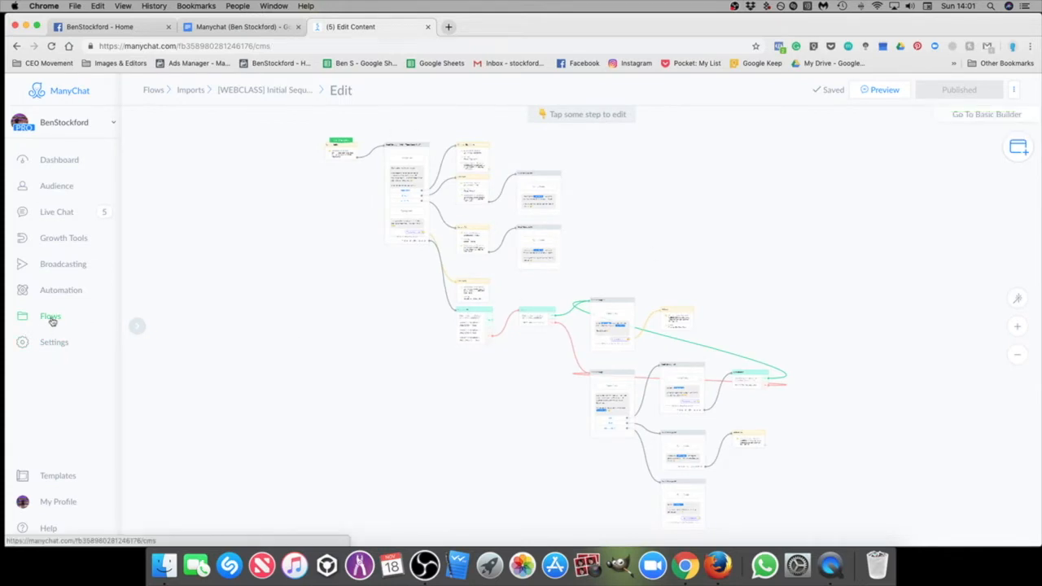
click(498, 161)
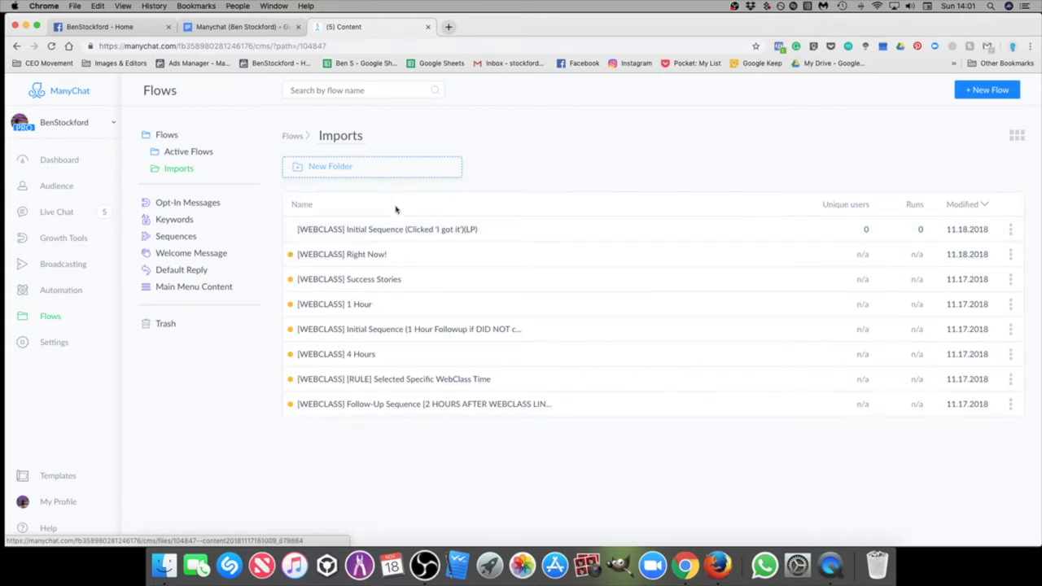
click(363, 257)
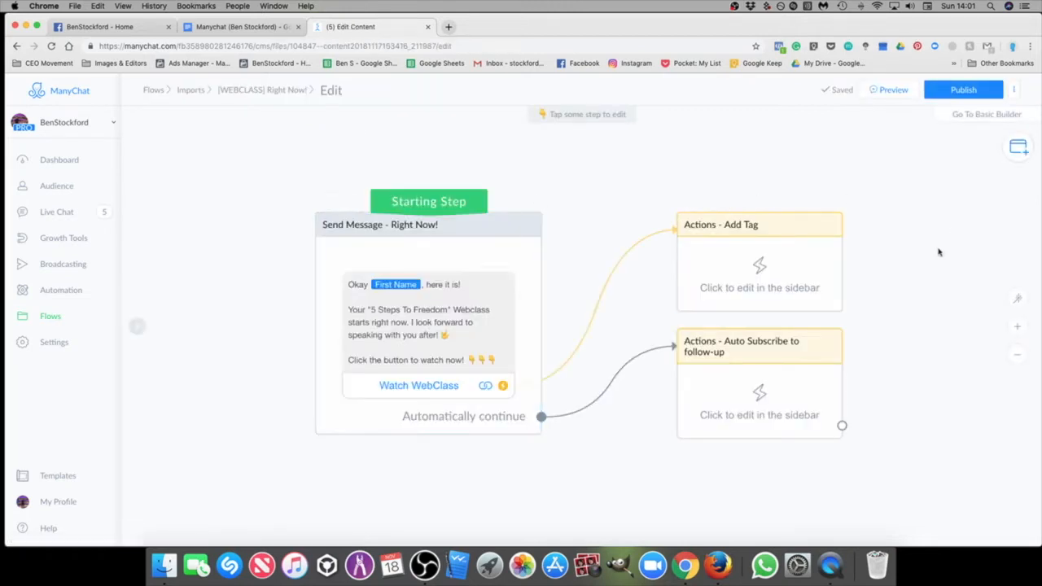
Step: Switch to the Google Docs list of shared flows and open the original [WEBCLASS] Right Now! flow from its link
click(232, 27)
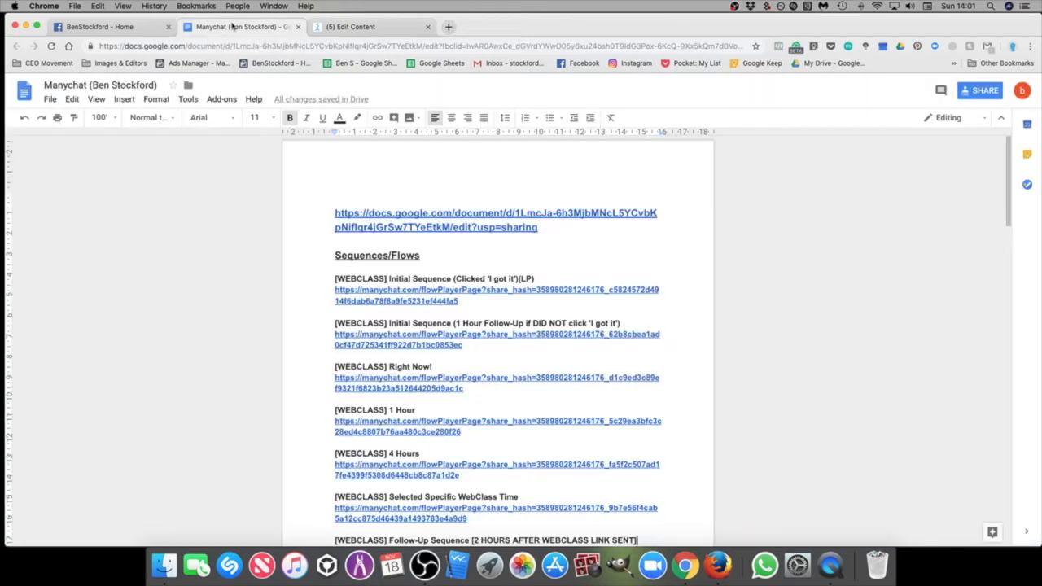
scroll(482, 303, down, 2)
click(401, 345)
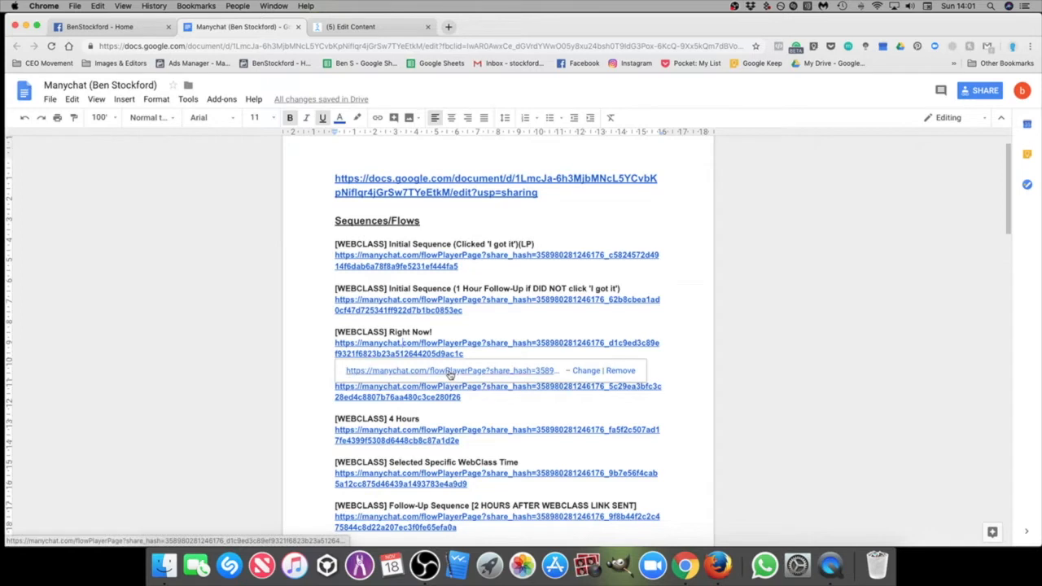
click(451, 371)
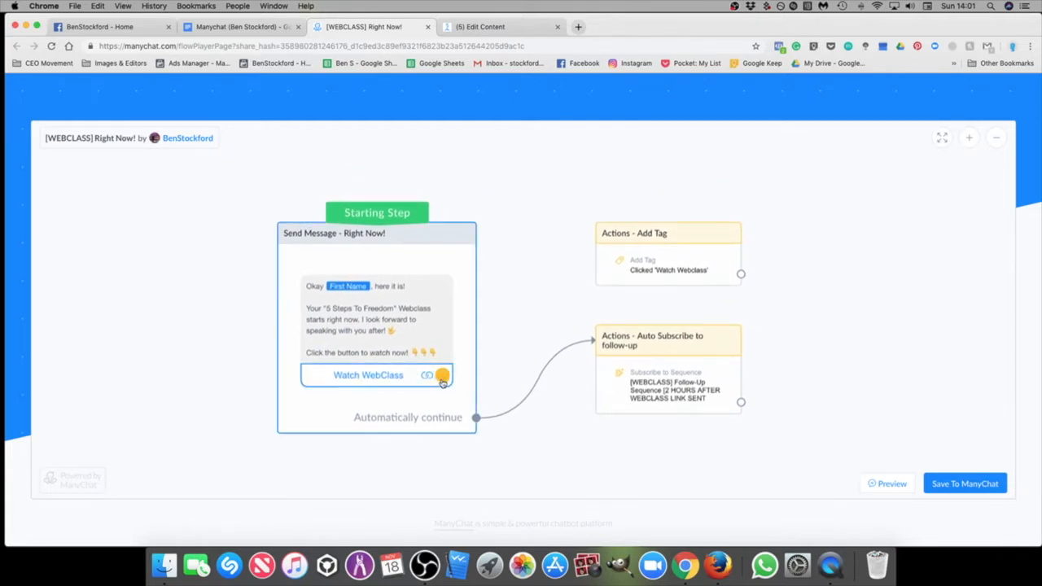
Step: Return to the flow editor, remove the Watch WebClass button's link to Add Tag, and reconnect the button's additional actions to that step
click(489, 27)
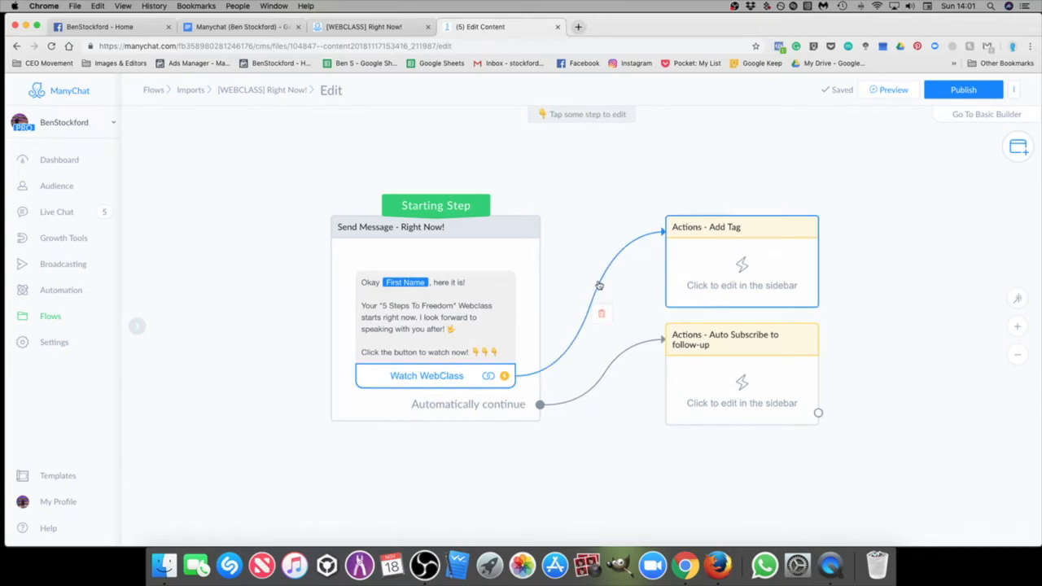
click(598, 317)
drag(504, 375, 669, 228)
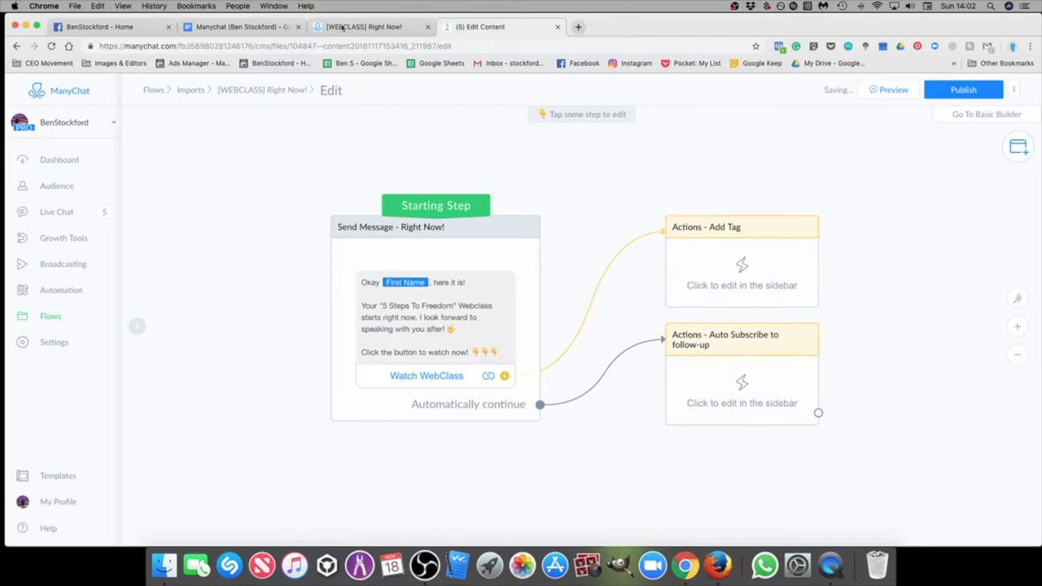
Step: Check the tag in the original shared flow and restore it in the Add Tag step as Clicked 'Watch Webclass'
click(345, 28)
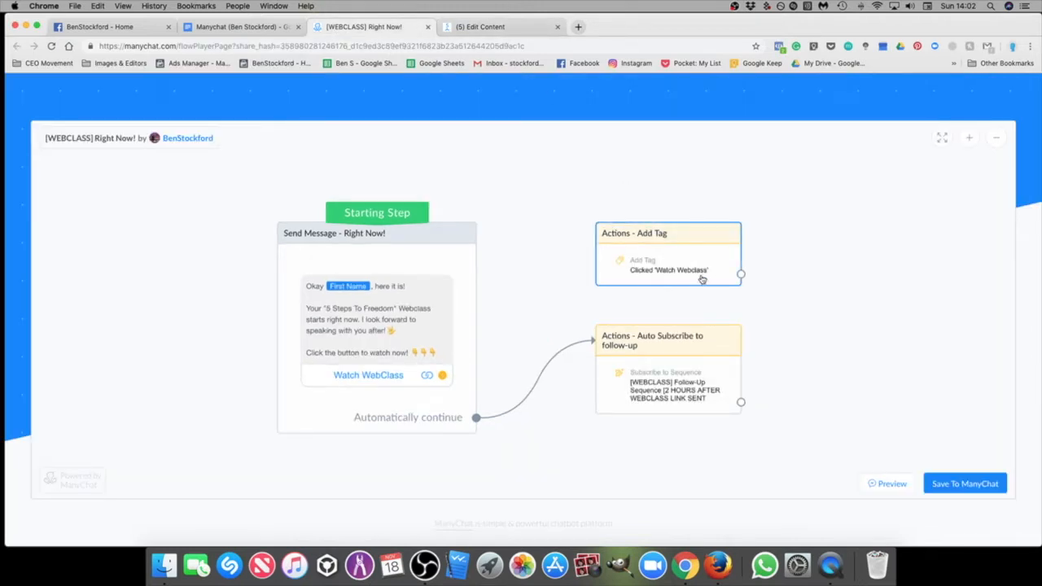
click(499, 29)
click(713, 301)
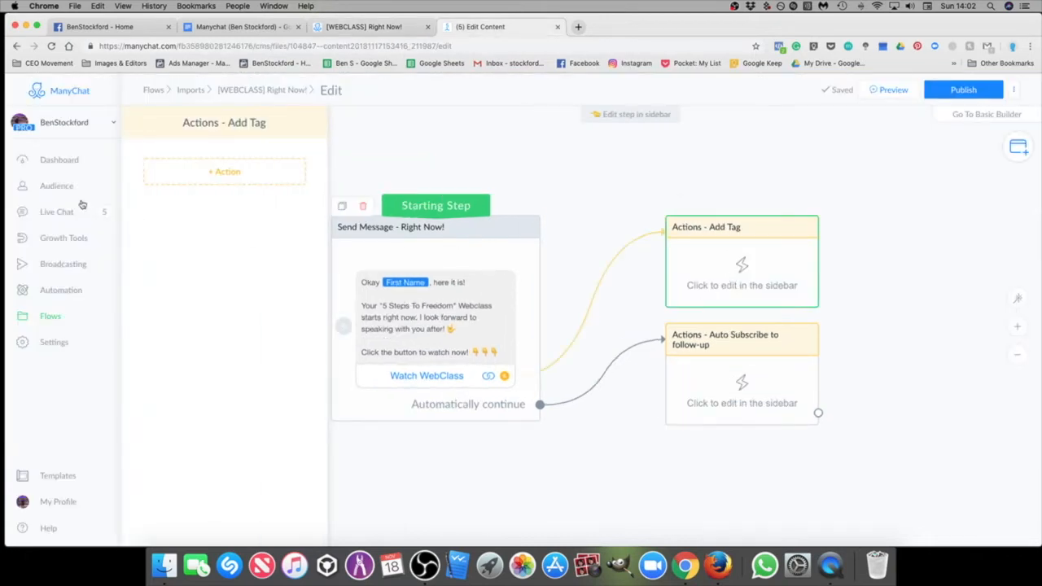
click(224, 172)
click(198, 198)
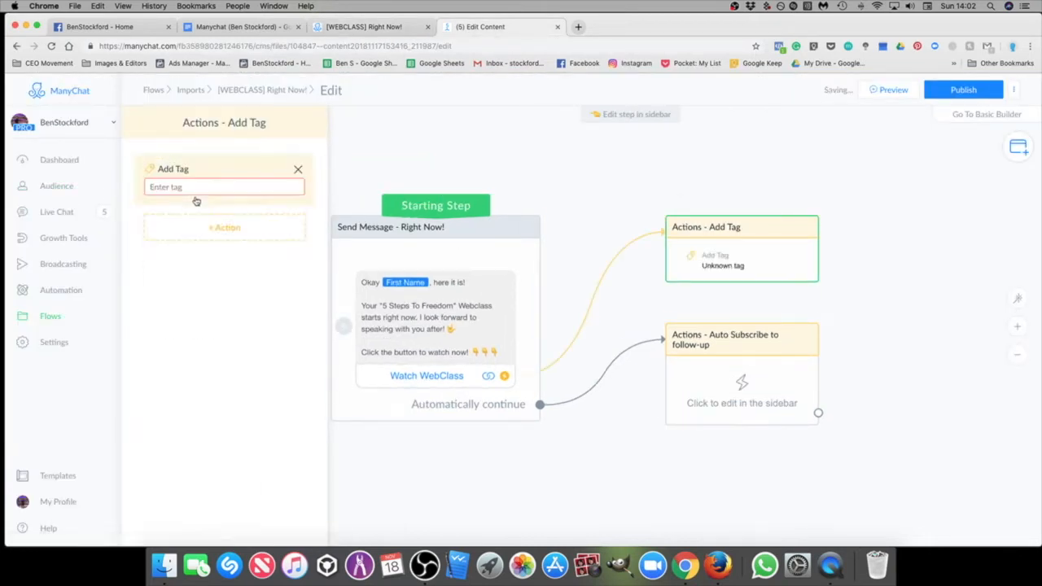
click(213, 188)
text(clicked 'wa)
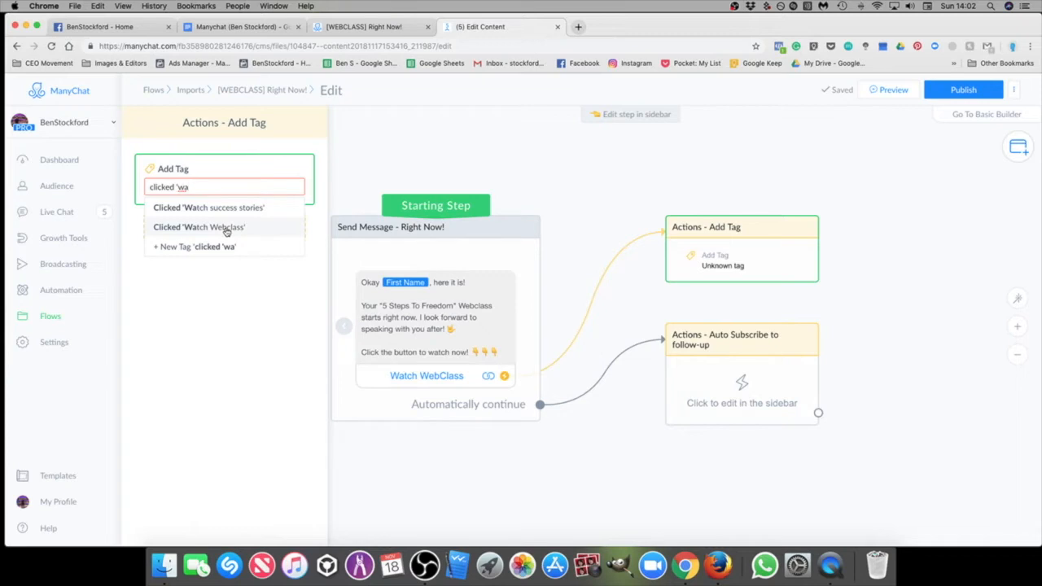
click(226, 228)
click(594, 432)
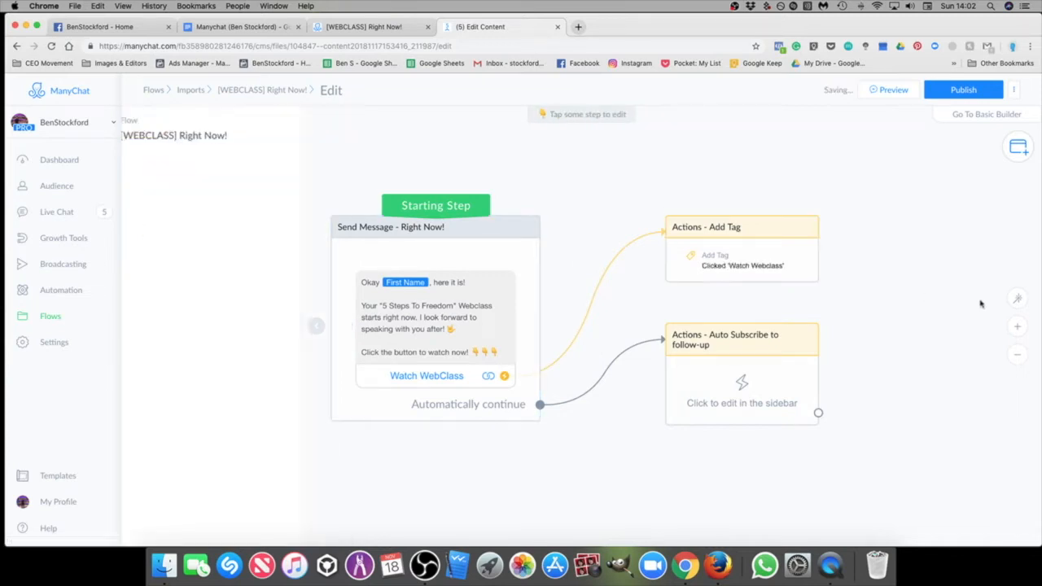
Step: Check the original flow and set the Auto Subscribe to follow-up step to subscribe to [WEBCLASS] Follow-Up Sequence [2 HOURS AFTER WEBCLASS LINK SENT
click(726, 398)
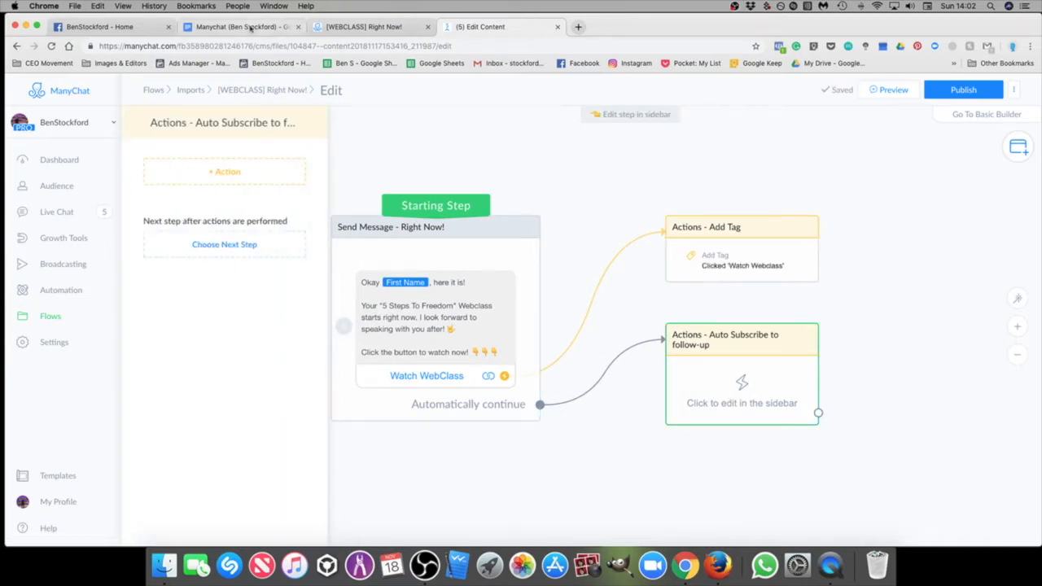
click(358, 26)
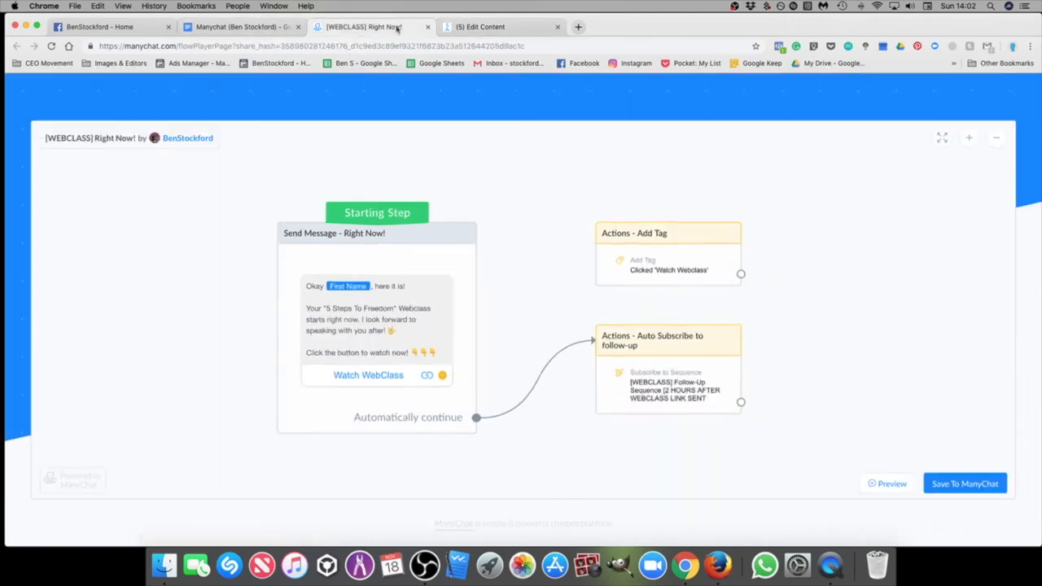
click(491, 28)
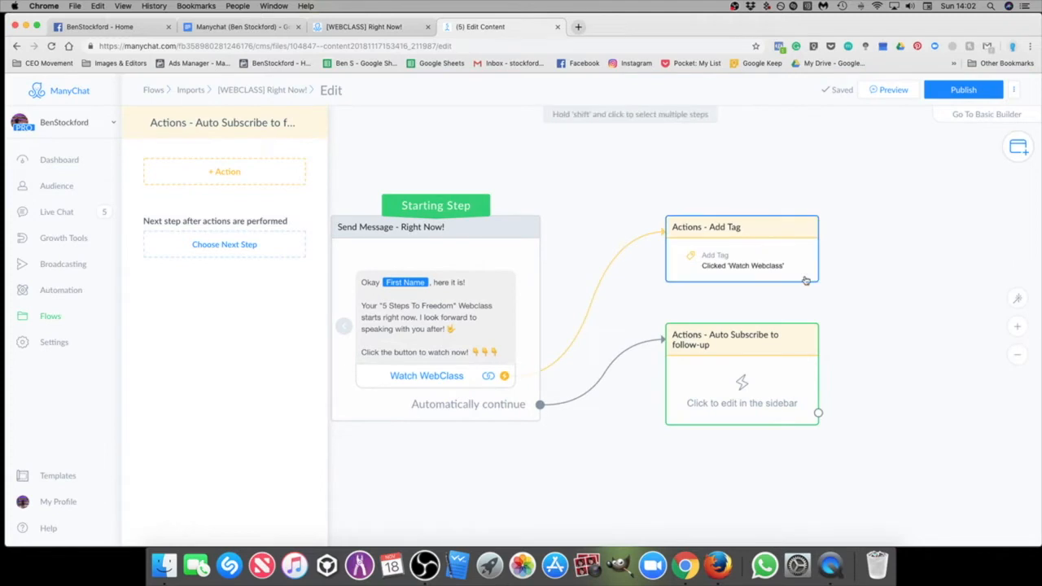
click(239, 174)
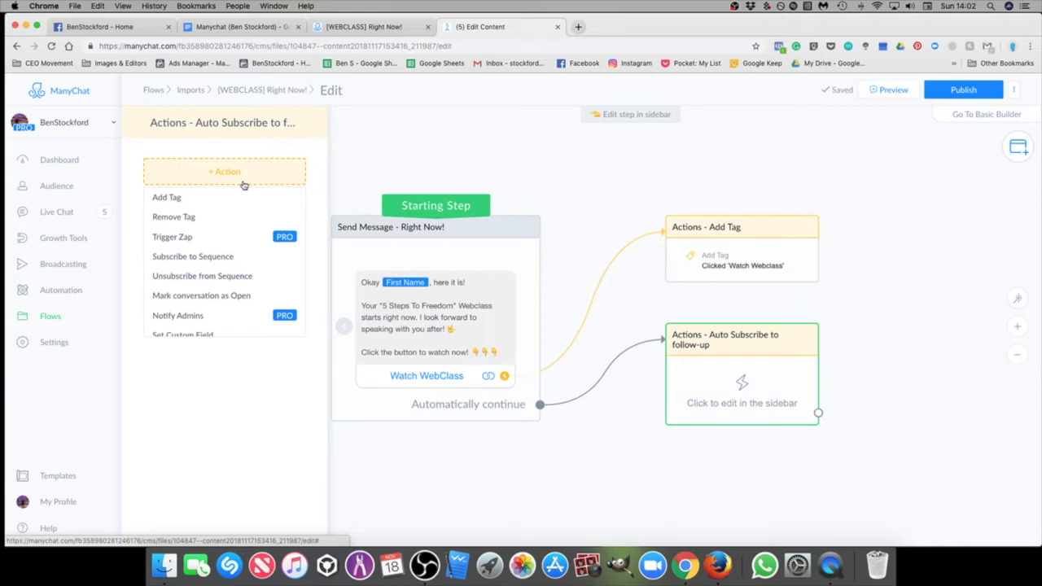
scroll(262, 273, down, 3)
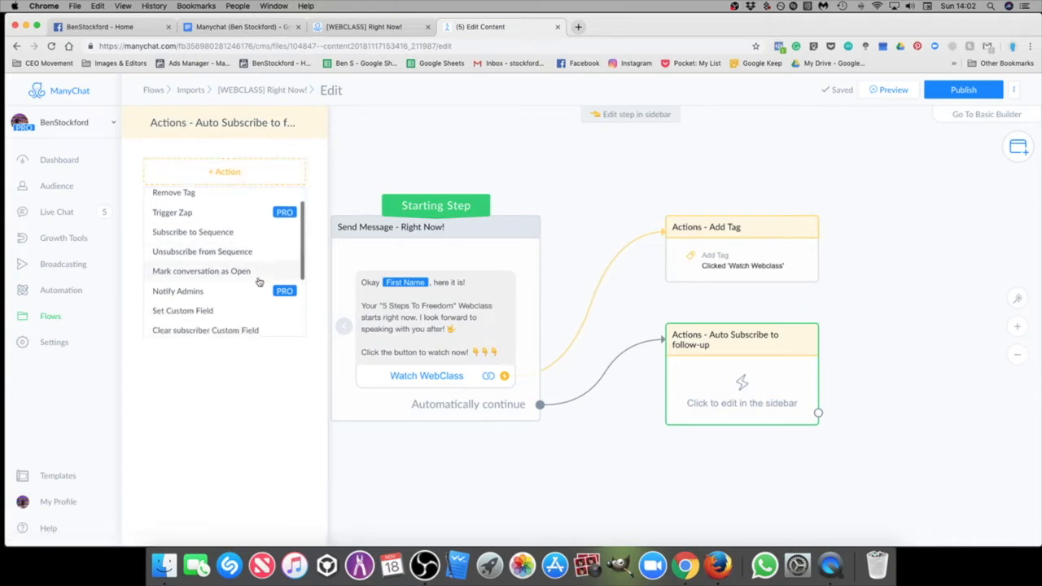
scroll(216, 235, up, 2)
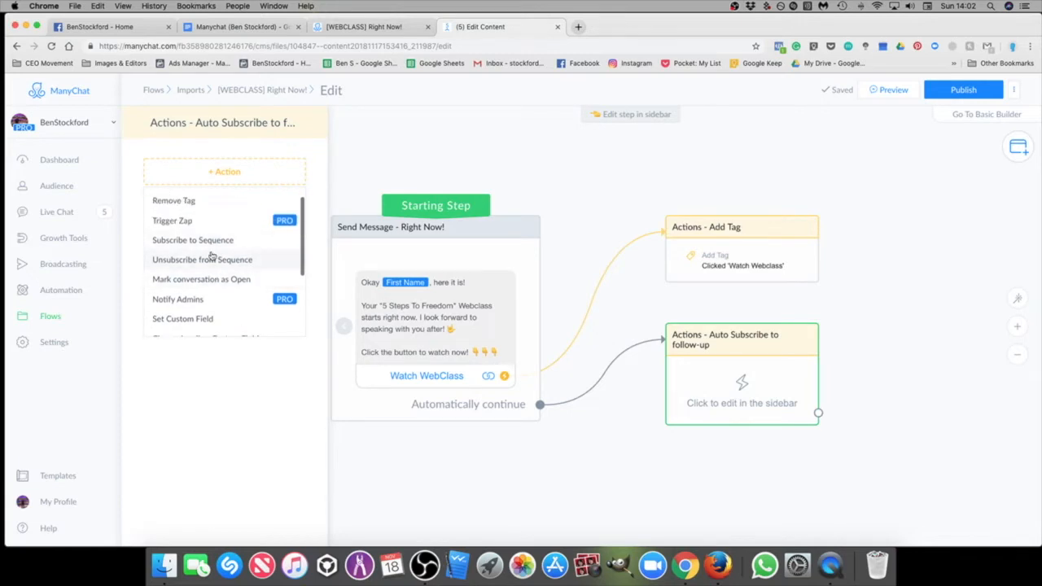
click(215, 243)
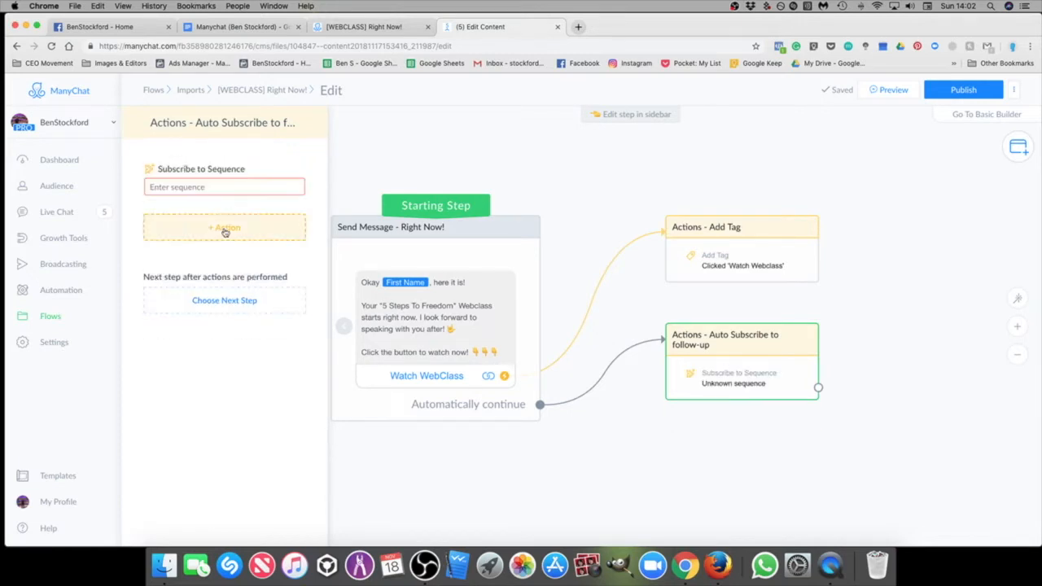
scroll(237, 261, down, 2)
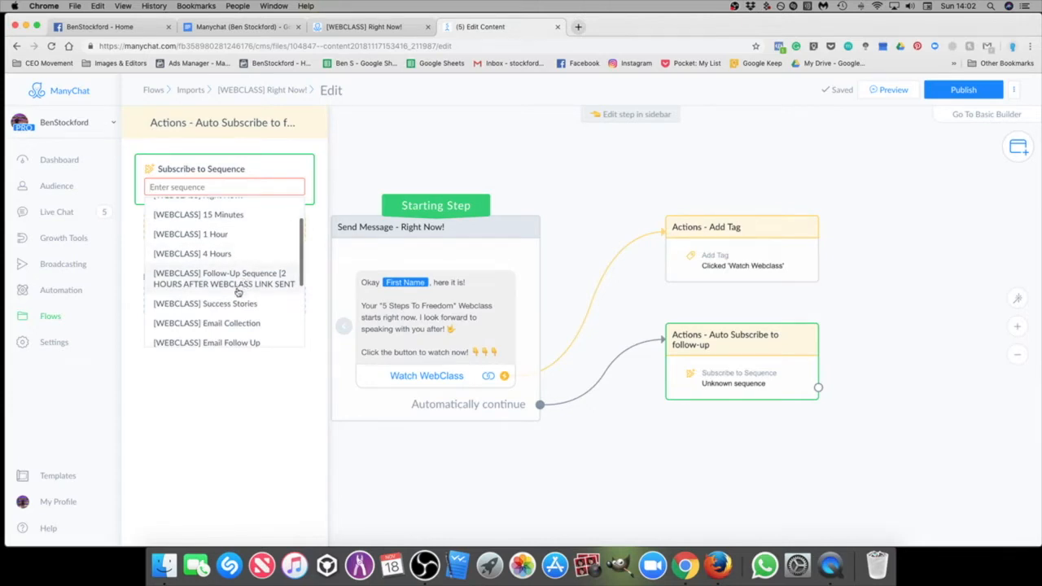
click(237, 279)
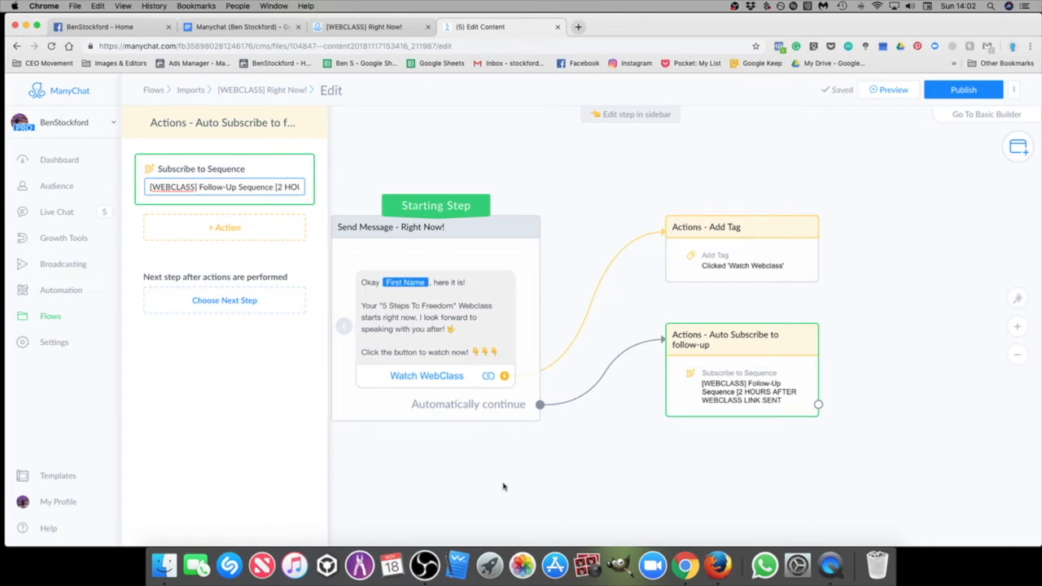
click(530, 486)
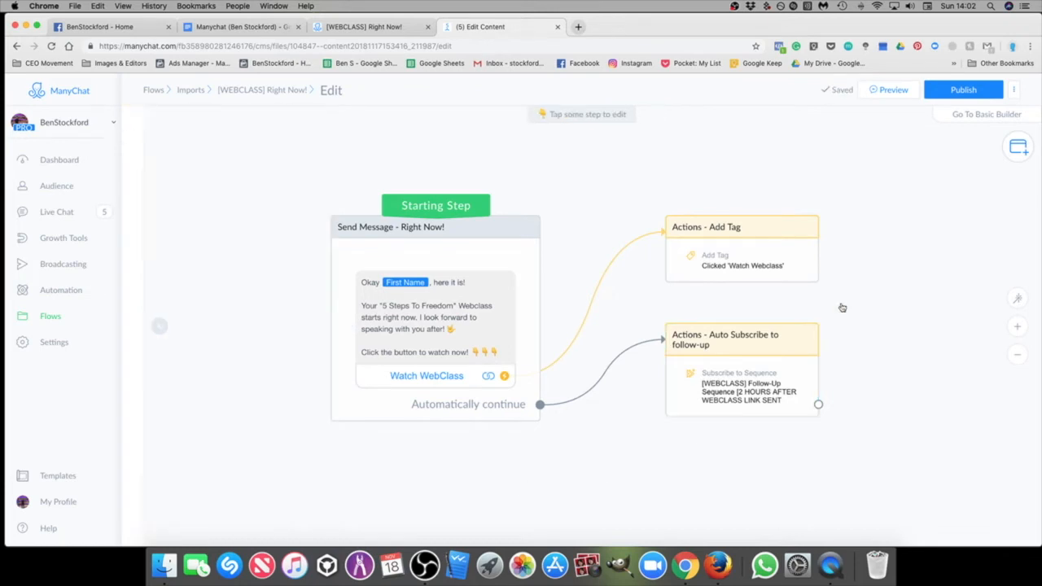
scroll(703, 305, down, 2)
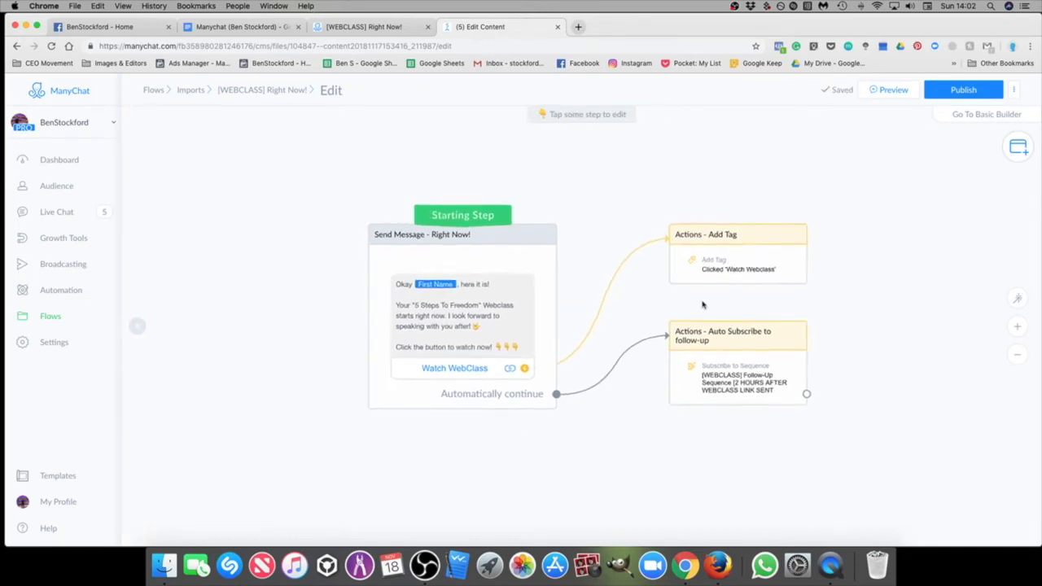
drag(881, 313, 864, 313)
scroll(855, 311, up, 2)
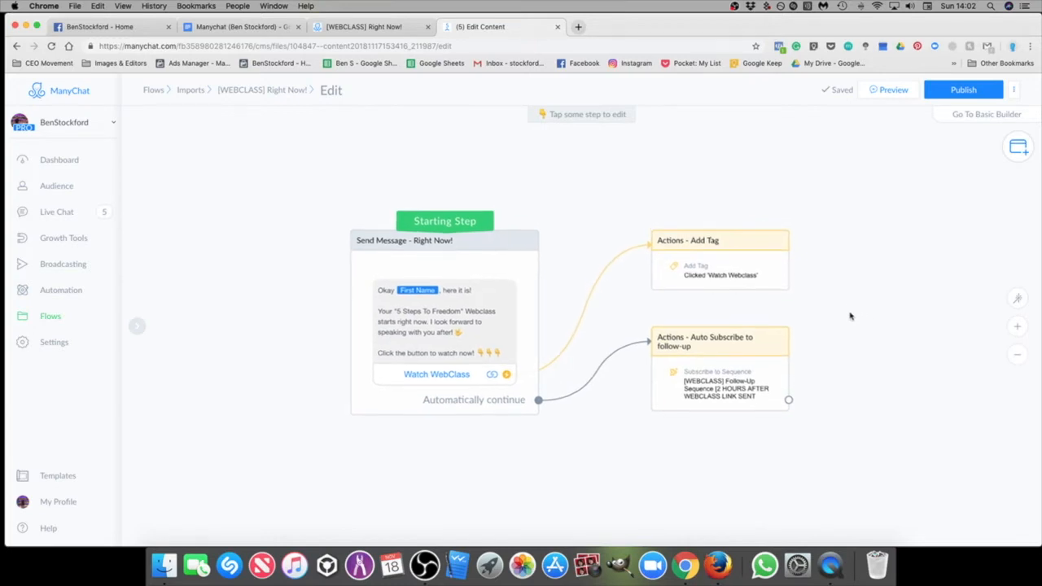
drag(836, 307, 903, 306)
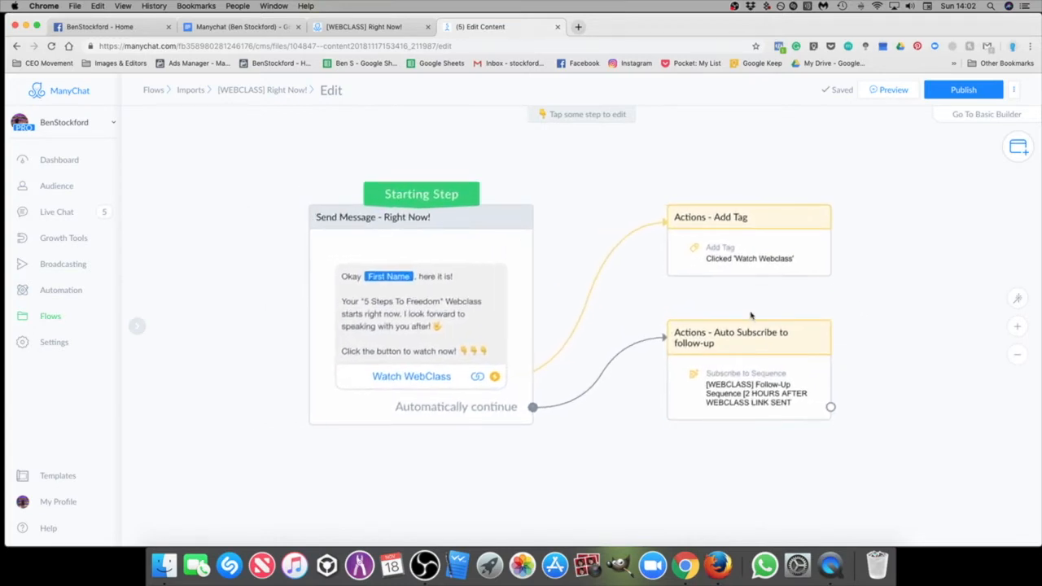
scroll(747, 315, down, 2)
drag(677, 287, 635, 286)
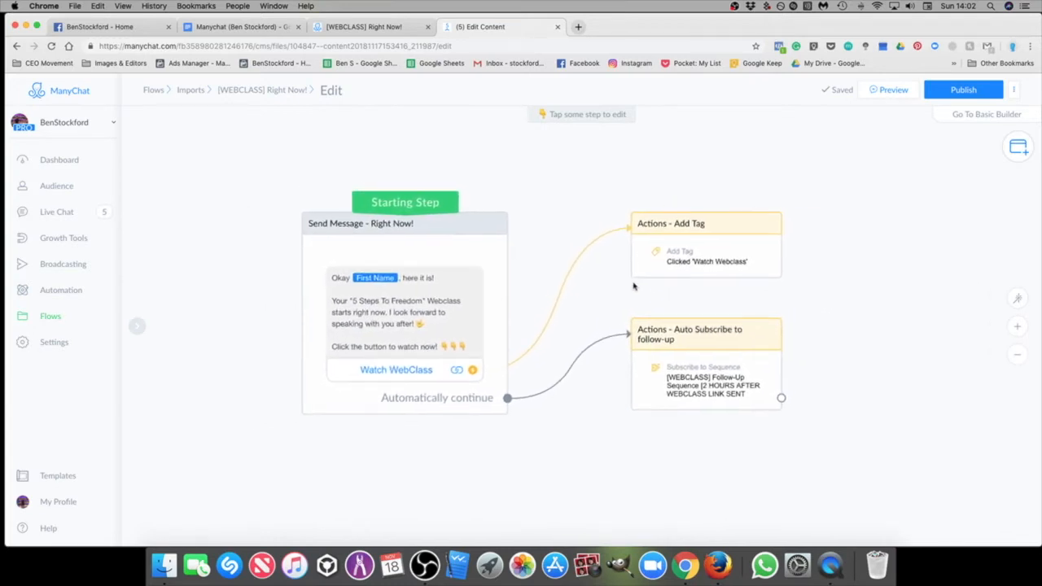
Step: Open the Watch WebClass button's settings in the Right Now! message and examine its website address
click(415, 370)
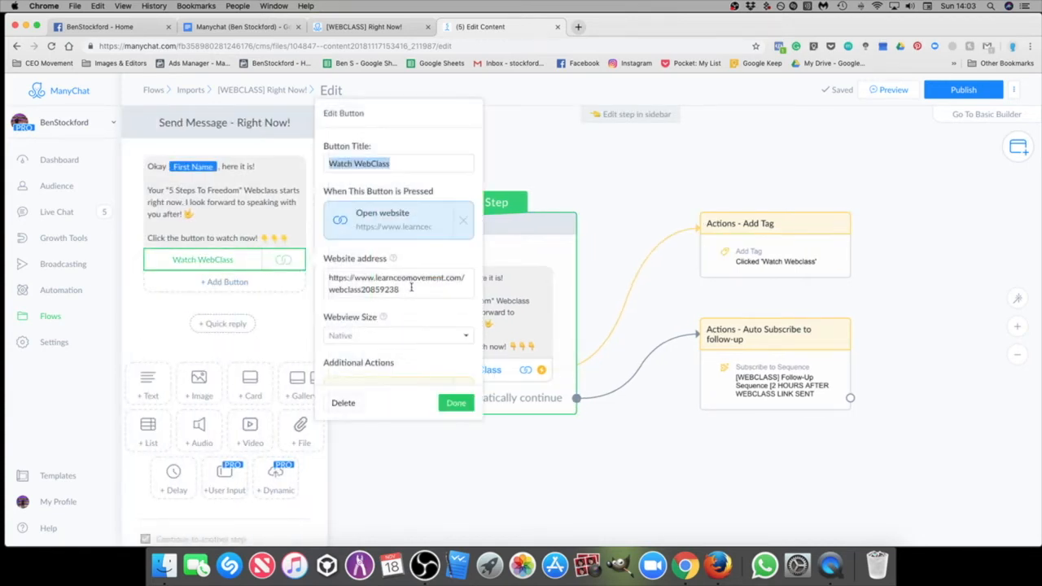
click(411, 287)
drag(406, 290, 329, 278)
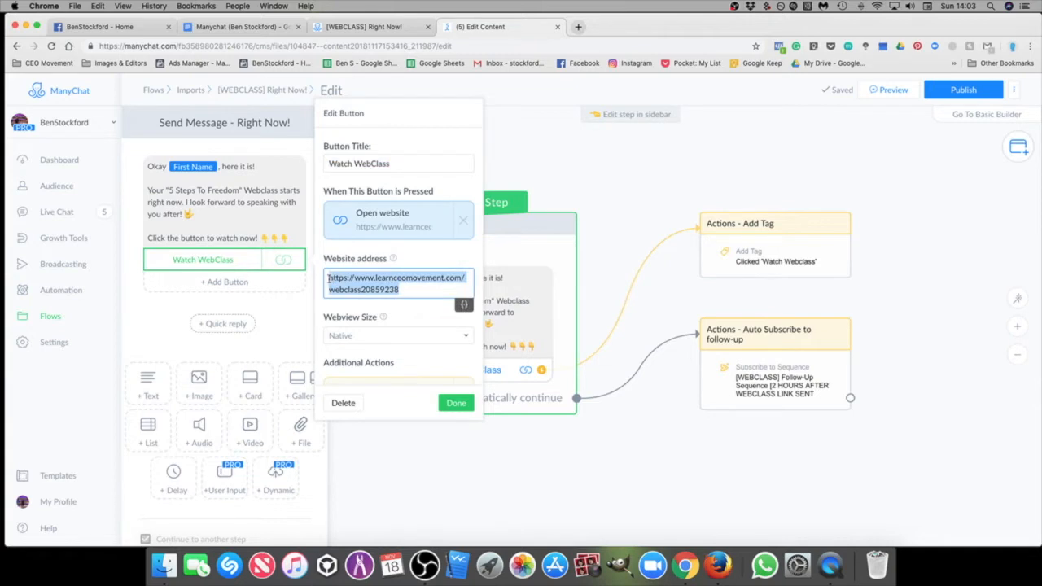
click(420, 291)
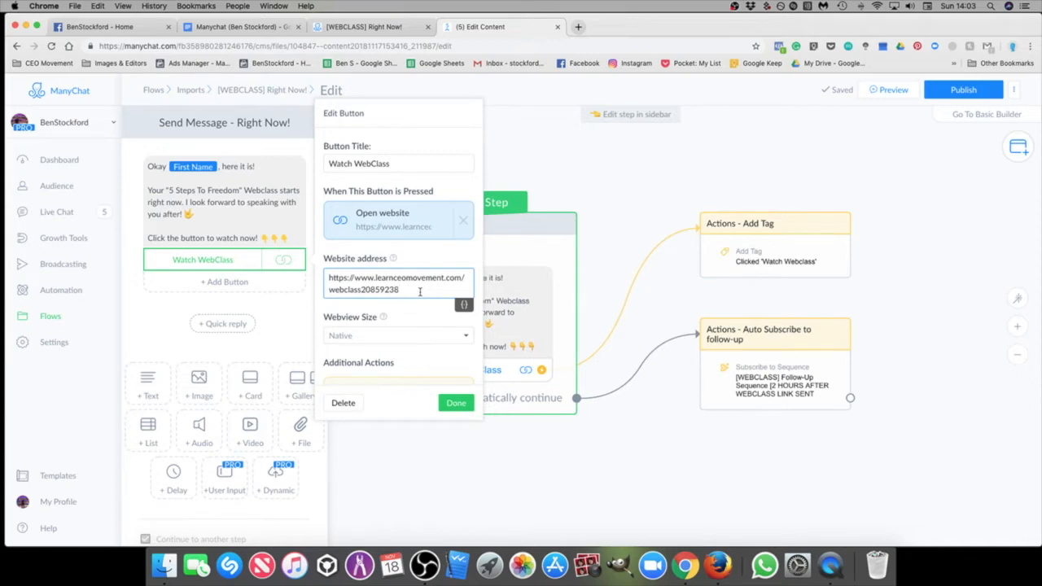
drag(402, 289, 313, 276)
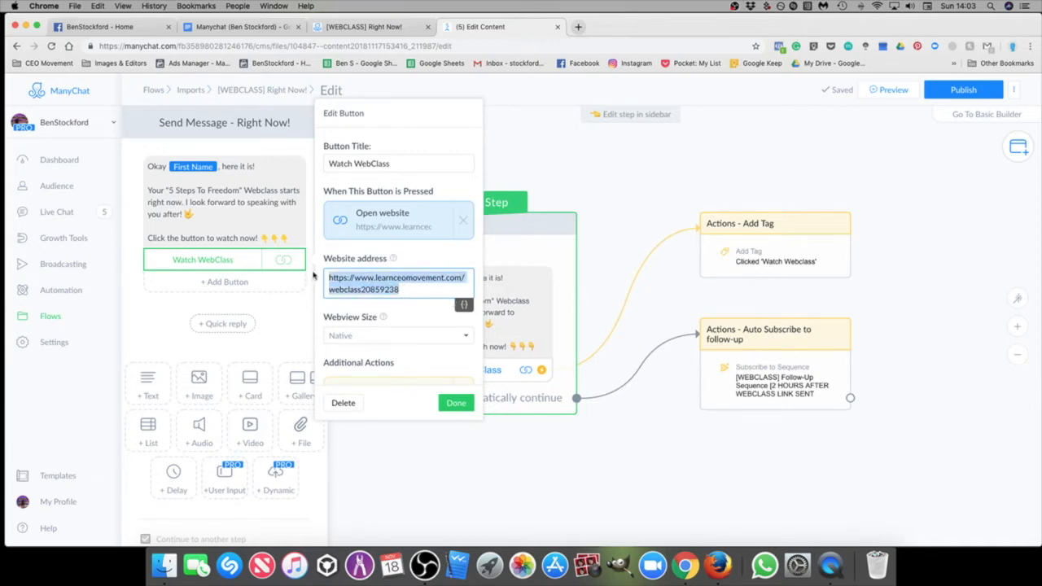
click(421, 281)
drag(401, 290, 318, 277)
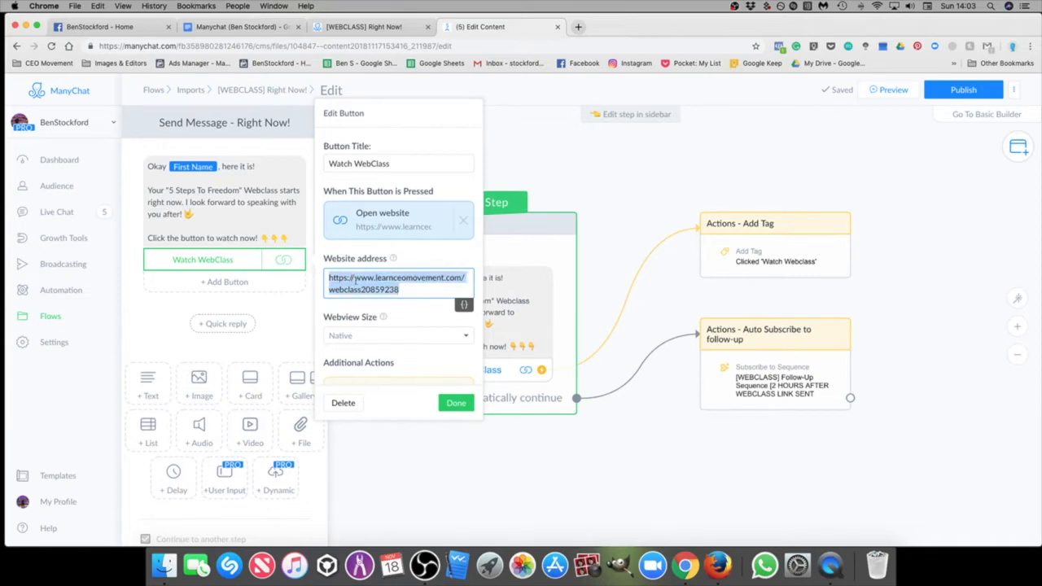
click(407, 287)
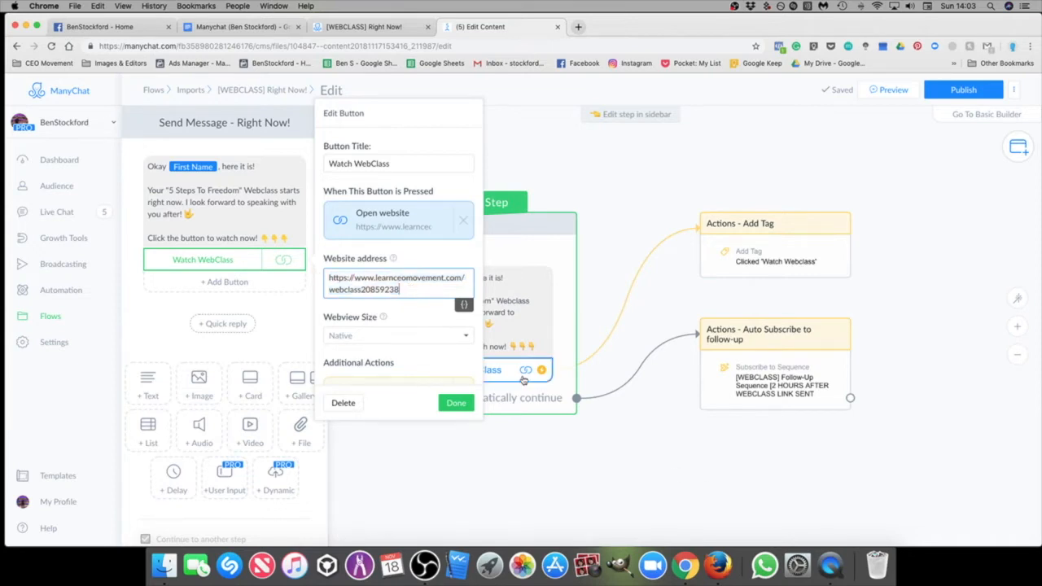
click(747, 483)
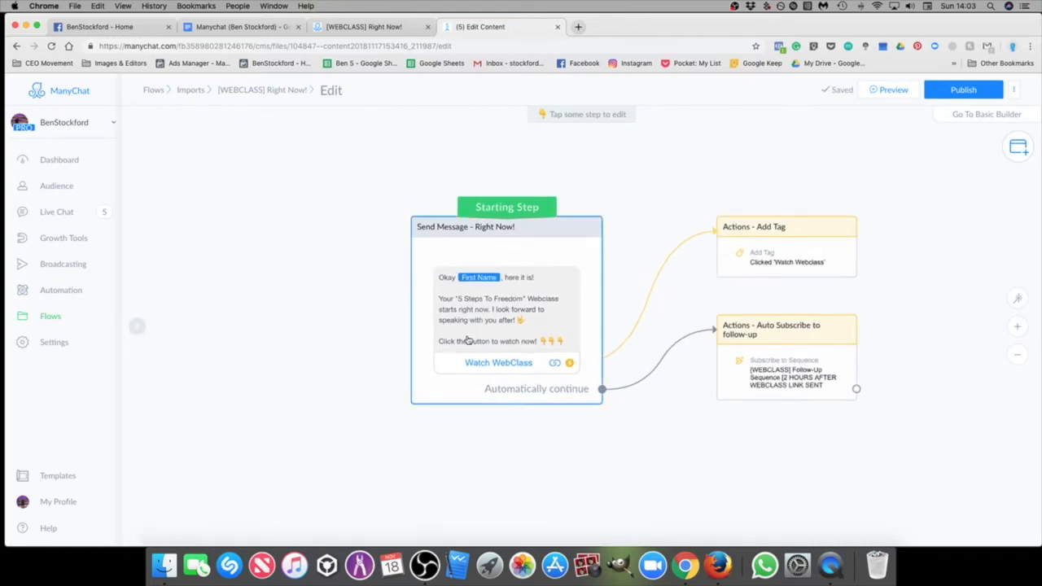
Step: Open the Watch WebClass button's website address in a new tab to check the page, and return to the flow
click(494, 363)
drag(415, 290, 329, 277)
right_click(360, 278)
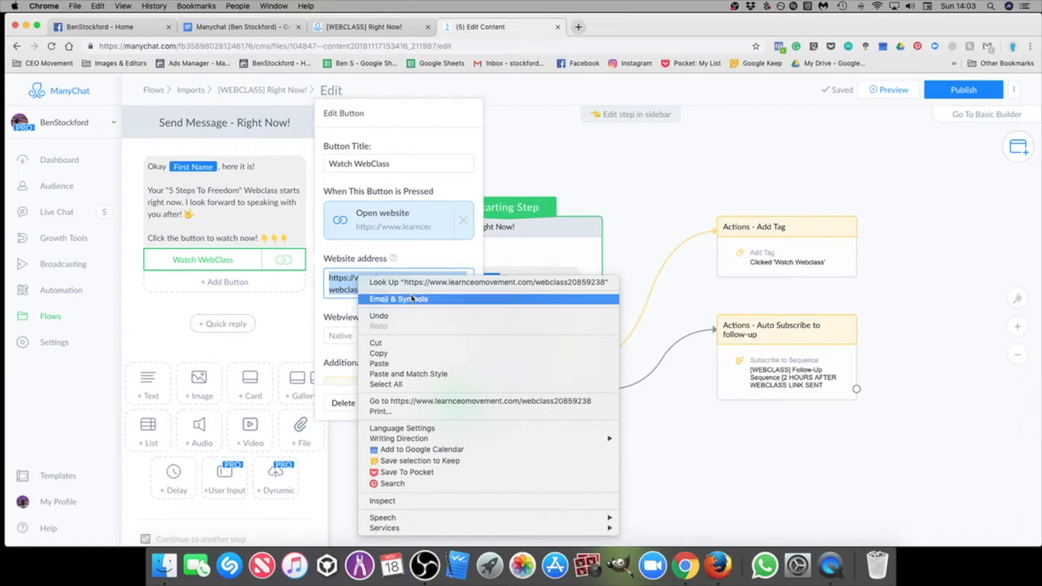
click(464, 403)
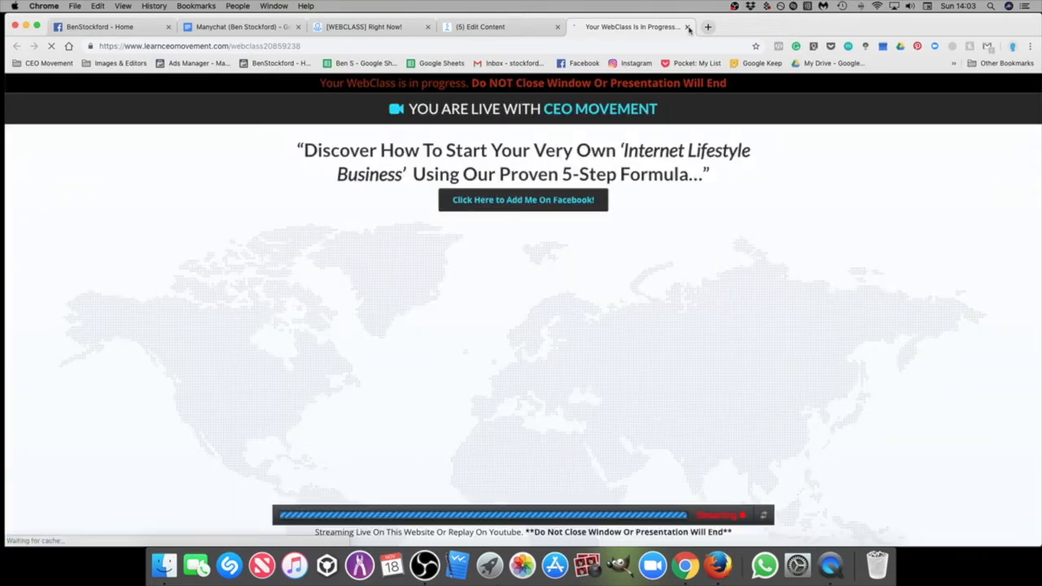
click(688, 27)
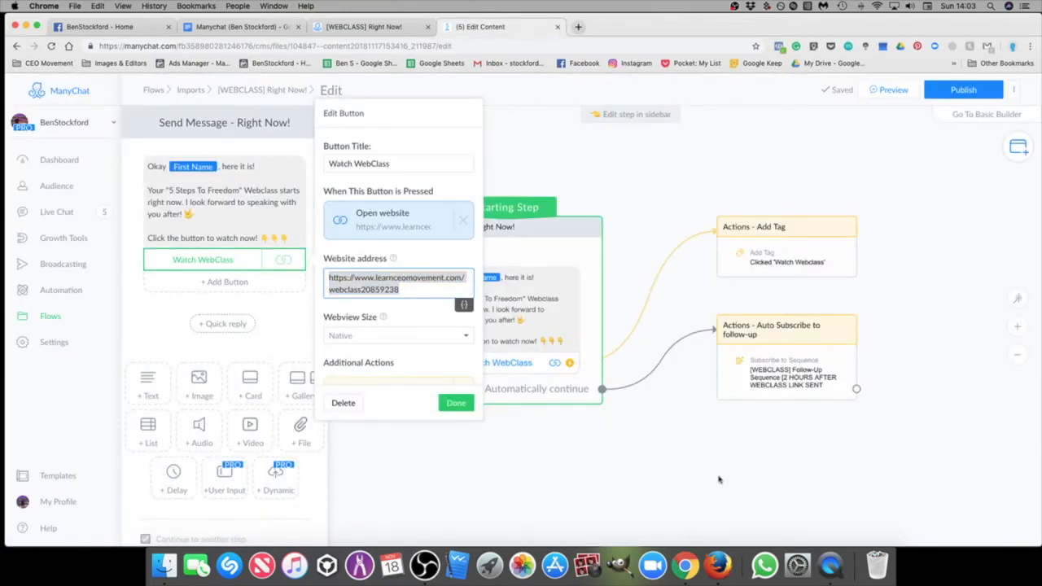
click(911, 290)
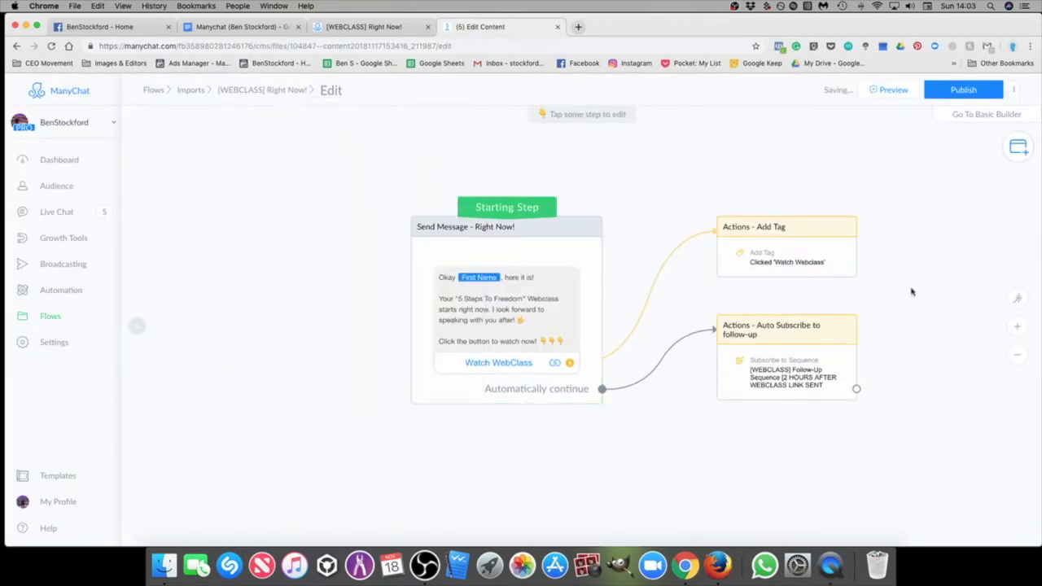
Step: Send a preview of the [WEBCLASS] Right Now! flow and view the message in the Facebook page's chat
click(887, 91)
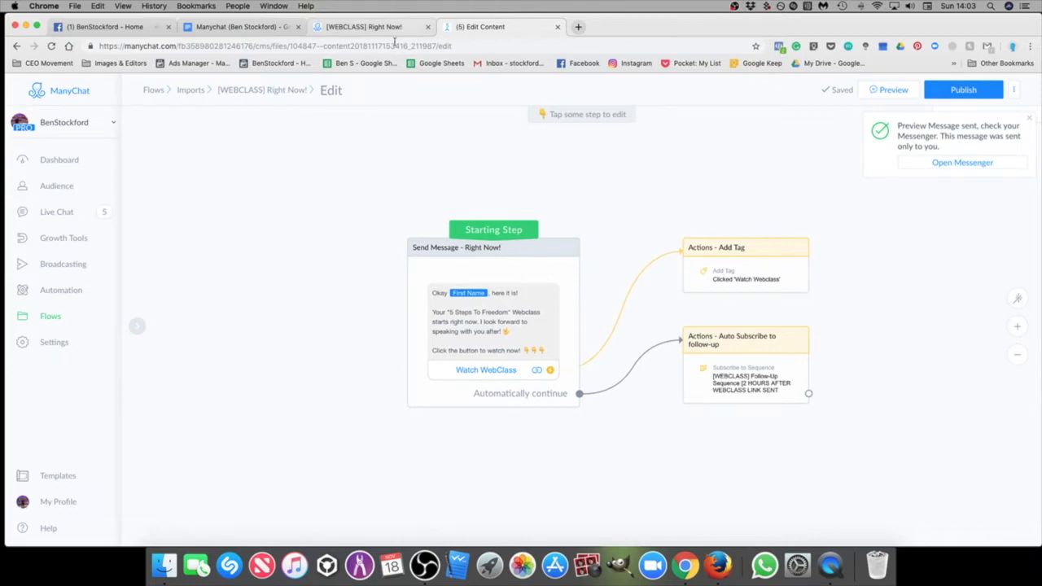
click(111, 28)
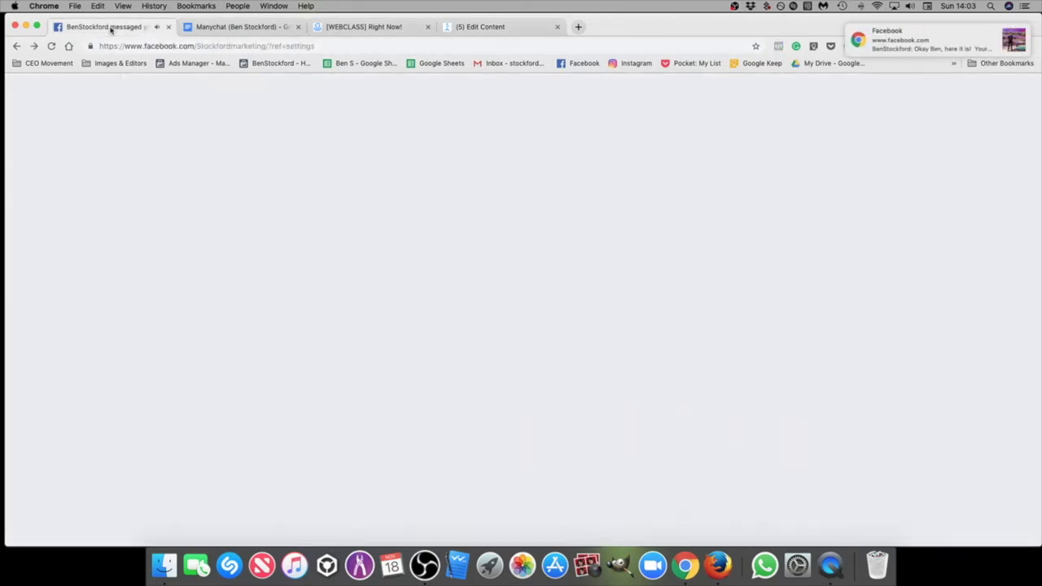
scroll(753, 470, down, 5)
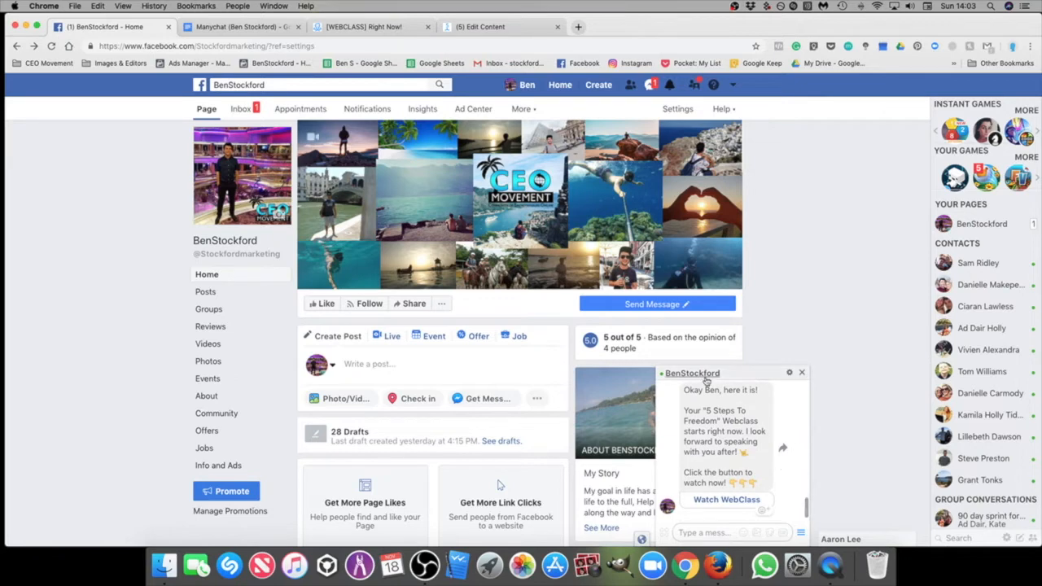
Step: Test the Watch WebClass button in the page chat and close the page it opens
click(727, 500)
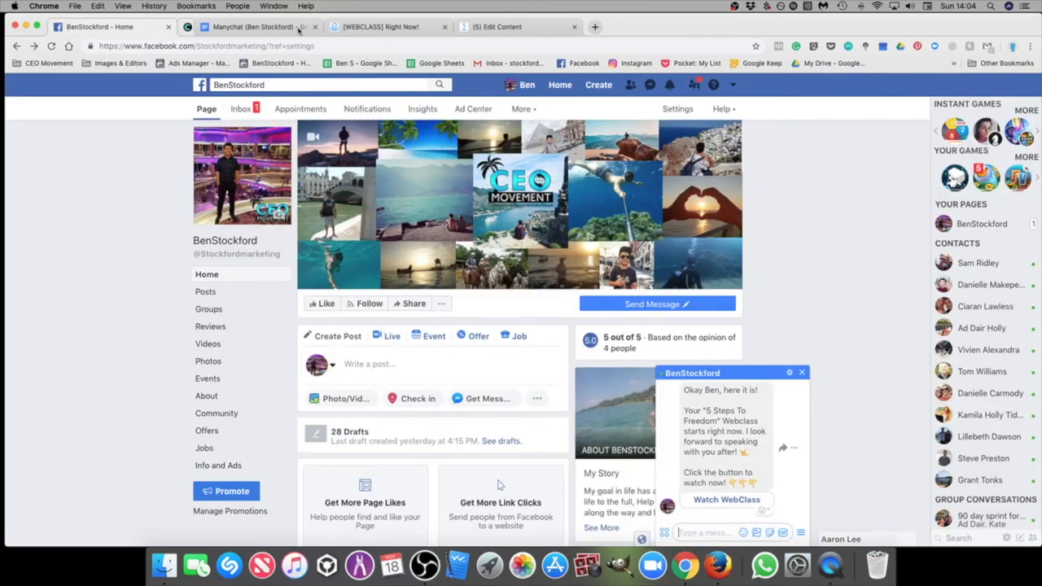
click(298, 28)
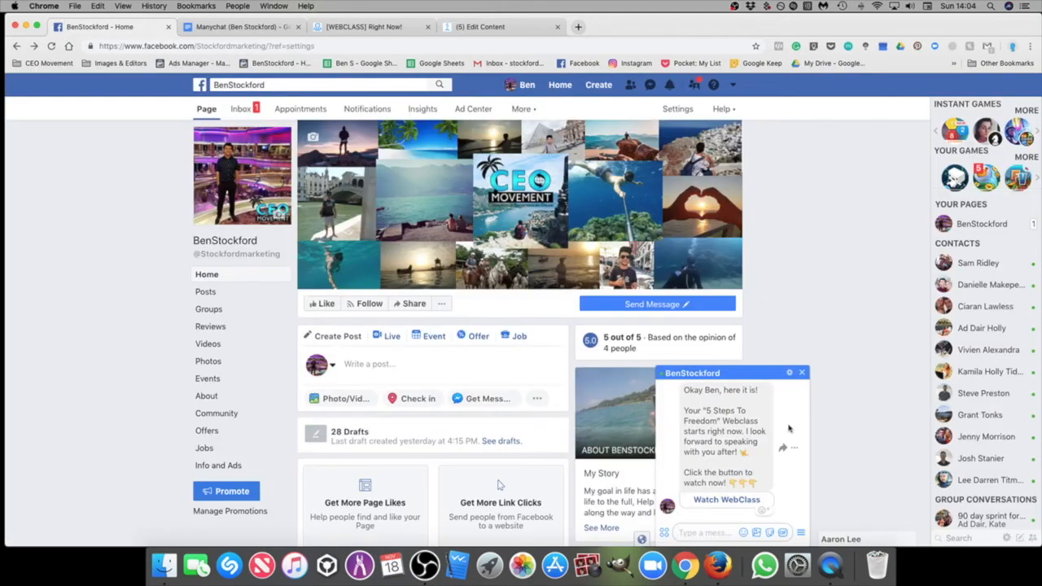
Step: Compare the imported [WEBCLASS] Right Now! flow with its shared original and publish the imported flow
click(464, 28)
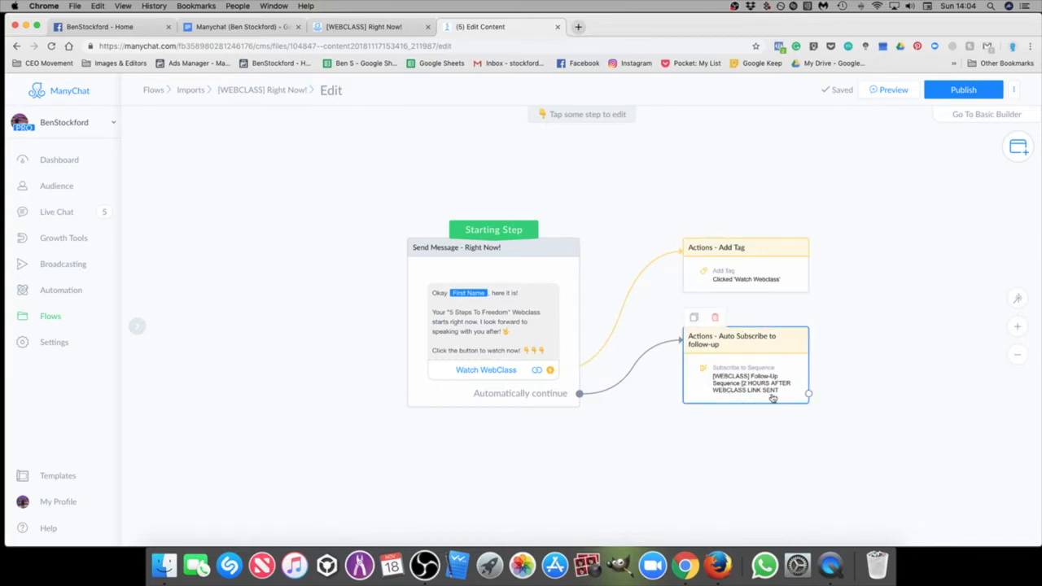
click(348, 28)
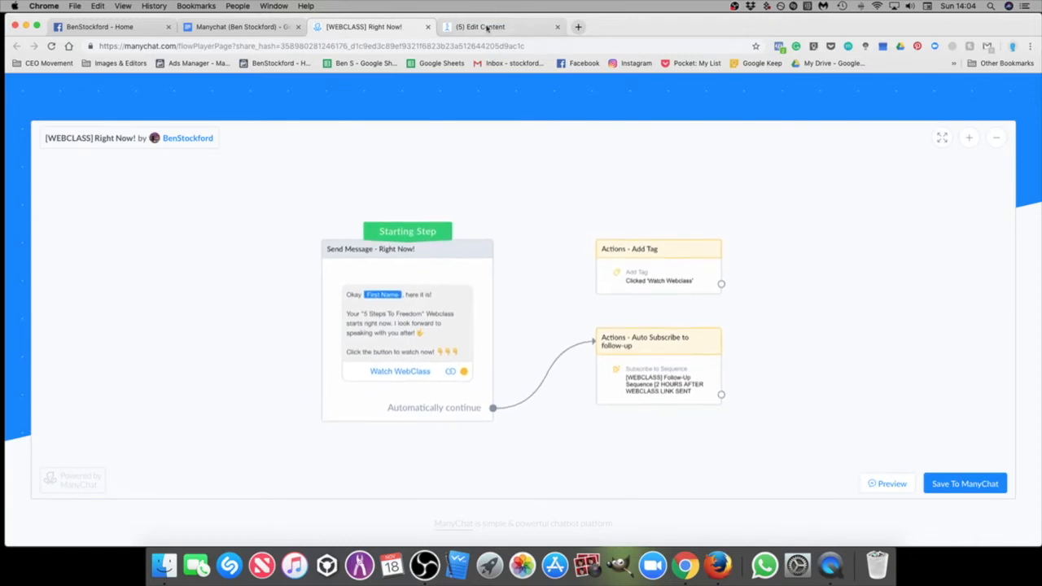
click(487, 28)
click(957, 91)
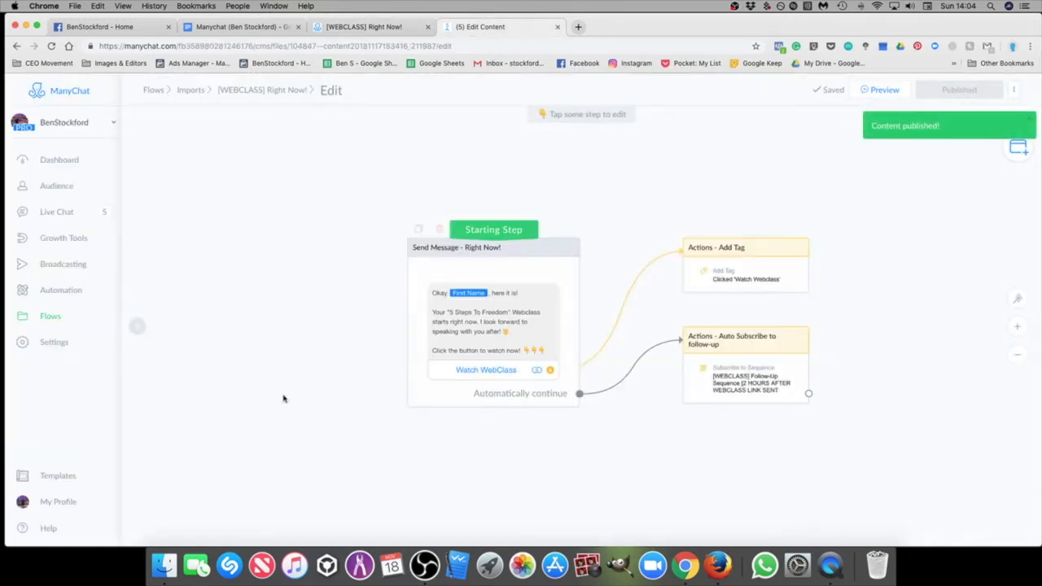
Step: Open the [WEBCLASS] 1 Hour flow from the Imports folder for editing
click(61, 319)
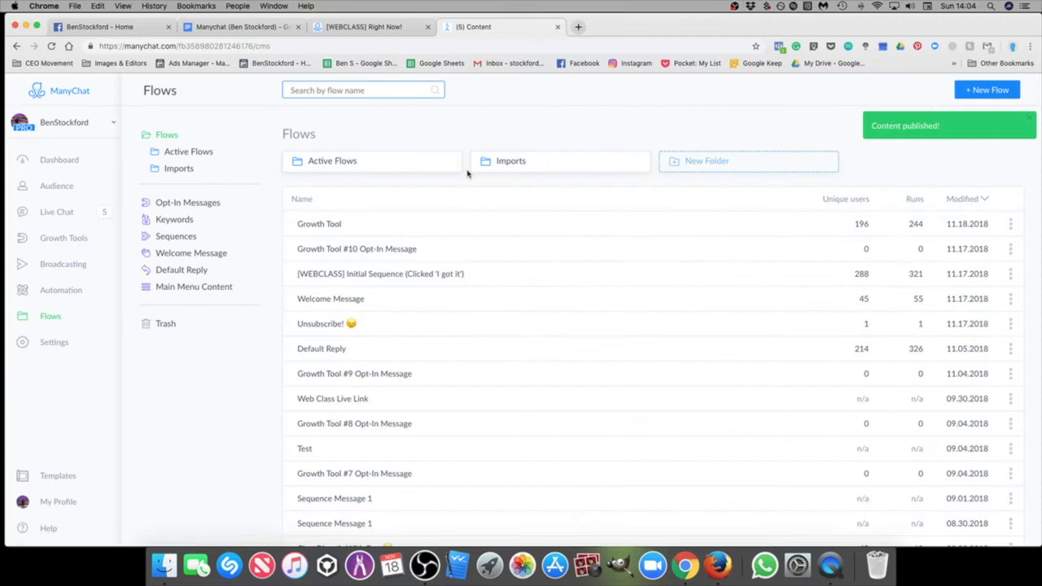
click(521, 163)
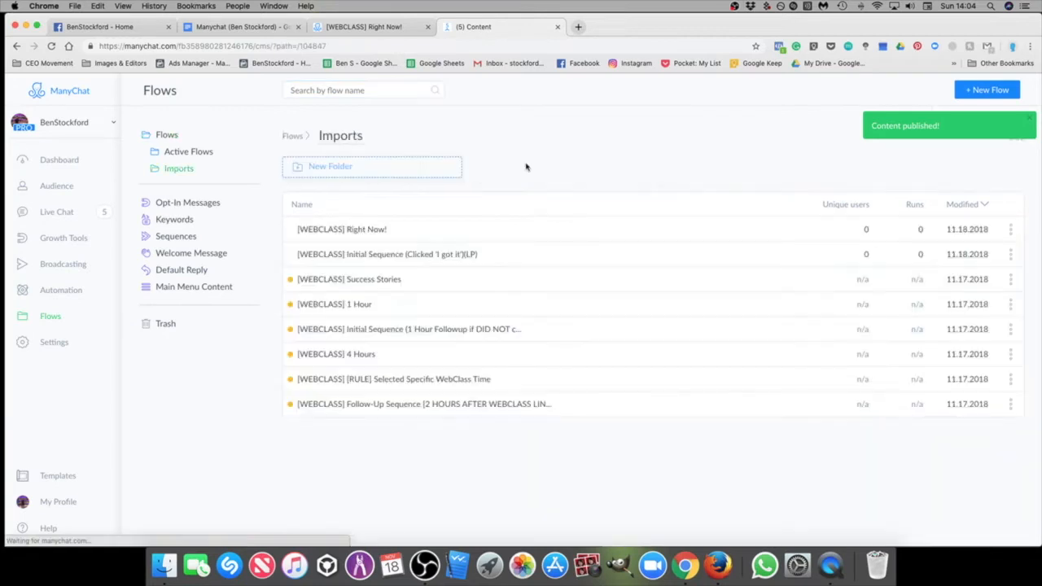
click(367, 307)
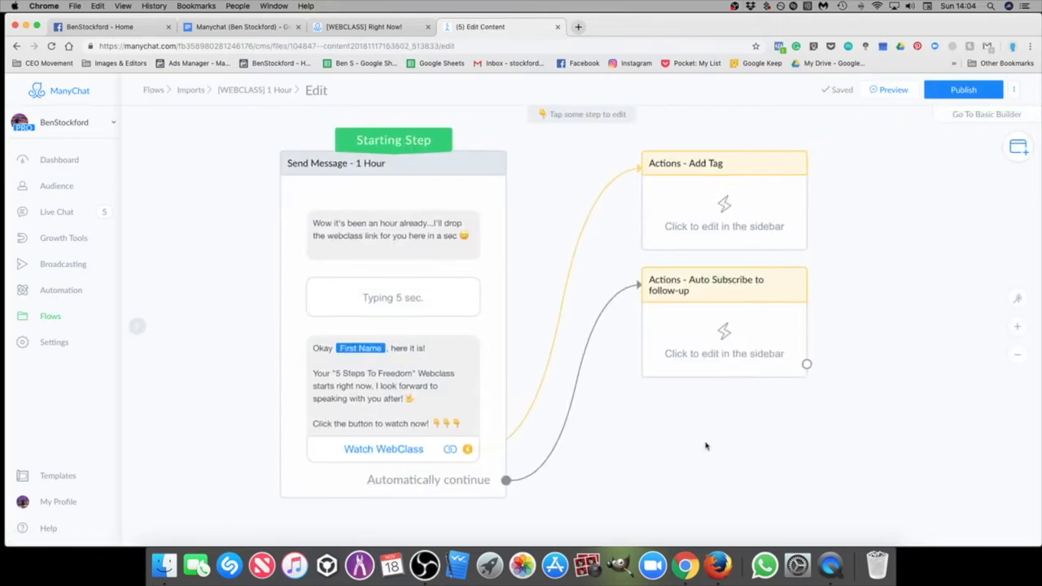
Step: Close the original Right Now! flow and open the shared [WEBCLASS] 1 Hour flow from the document to examine its actions
click(340, 28)
click(428, 26)
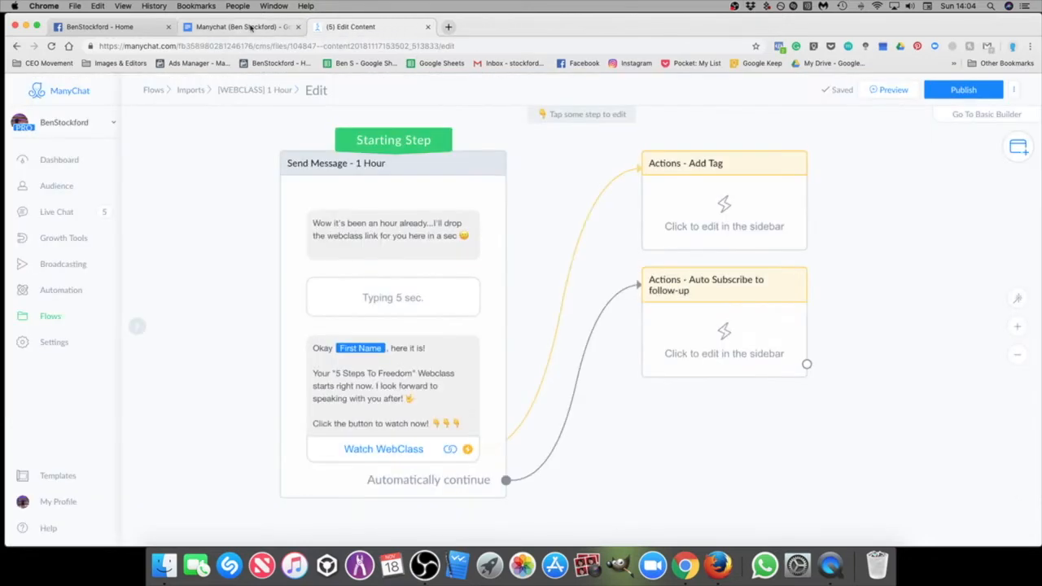
click(251, 27)
scroll(460, 375, down, 2)
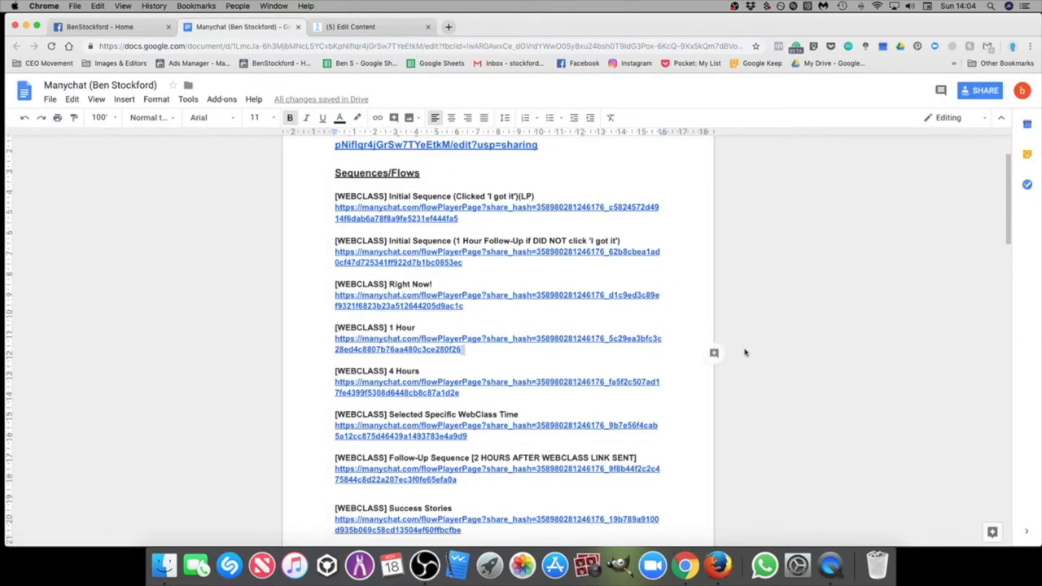
click(566, 346)
click(530, 368)
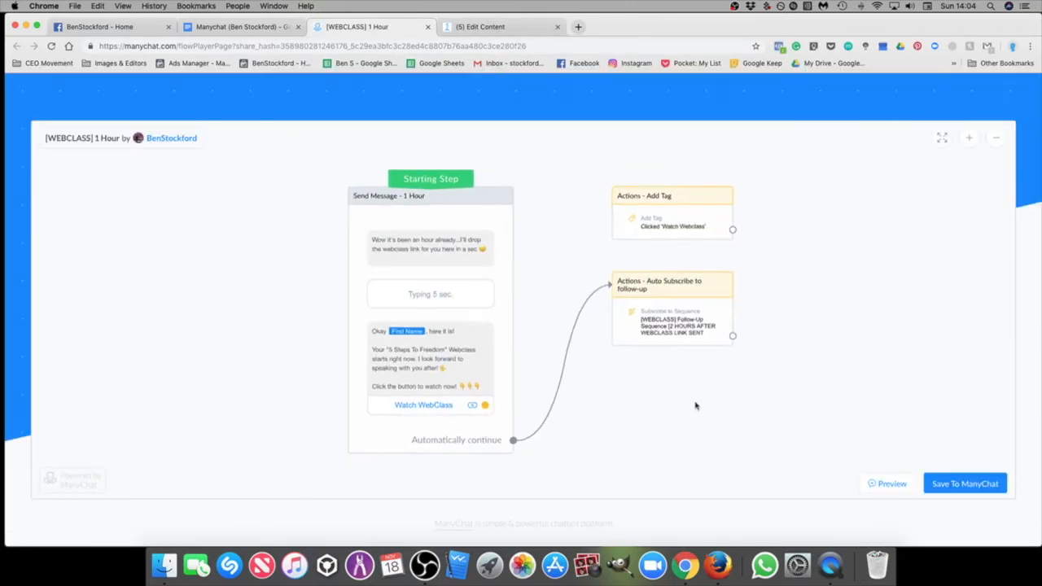
drag(619, 420, 612, 410)
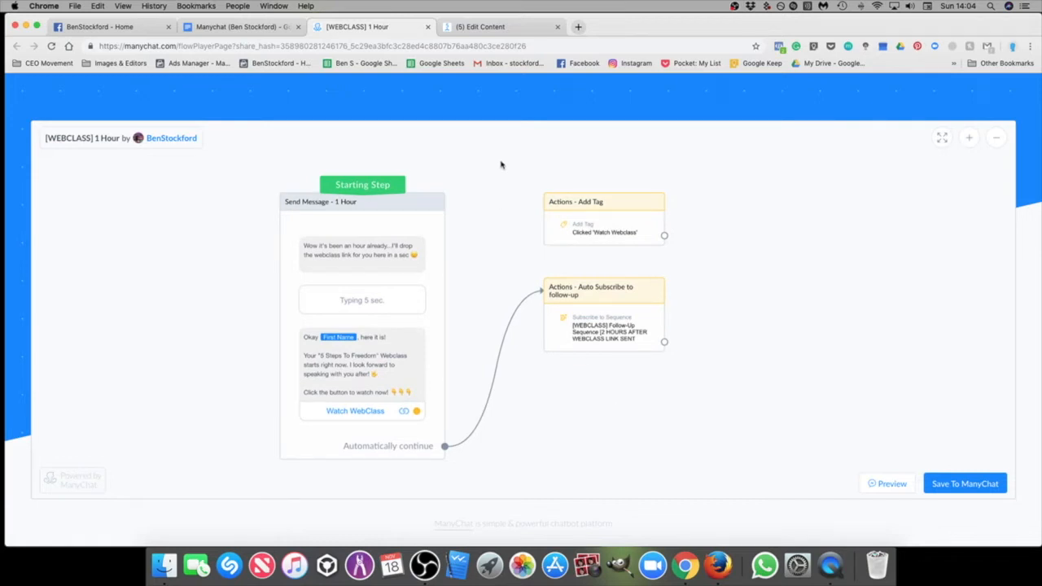
Step: Return to the imported 1 Hour flow and examine the website address of its Watch WebClass button
click(469, 27)
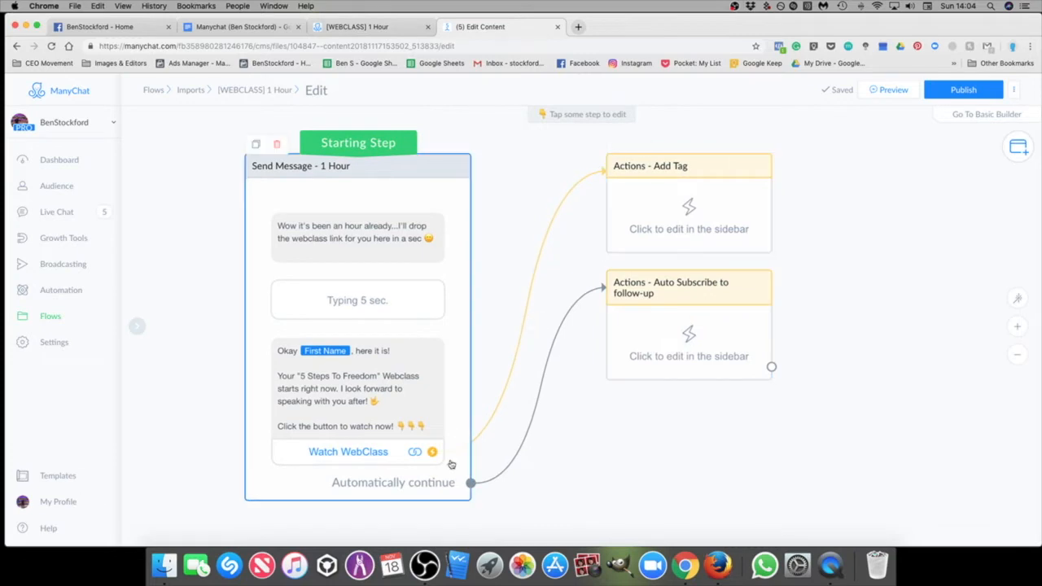
click(380, 452)
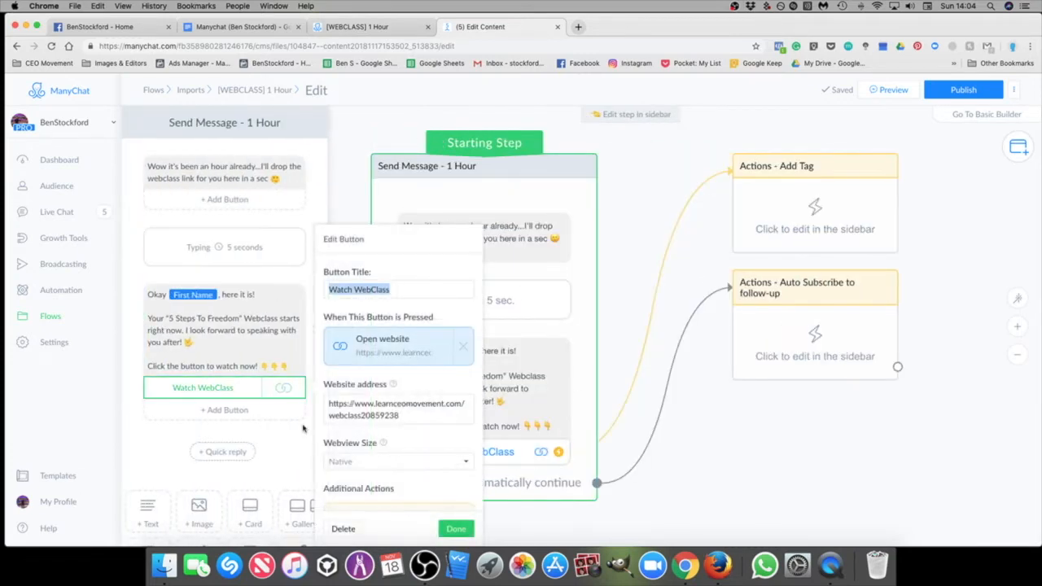
drag(409, 419, 327, 407)
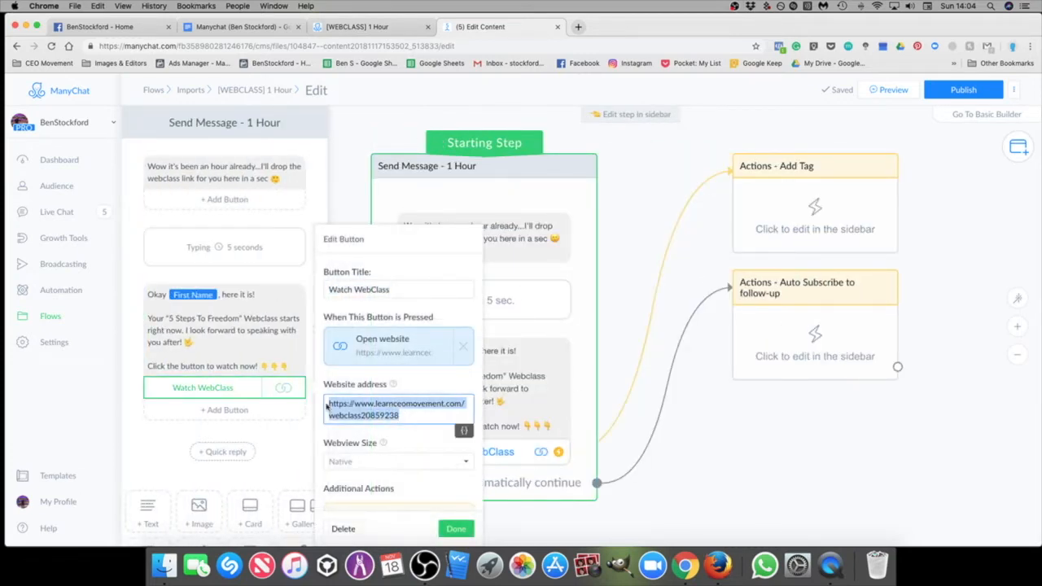
scroll(408, 420, down, 1)
click(831, 464)
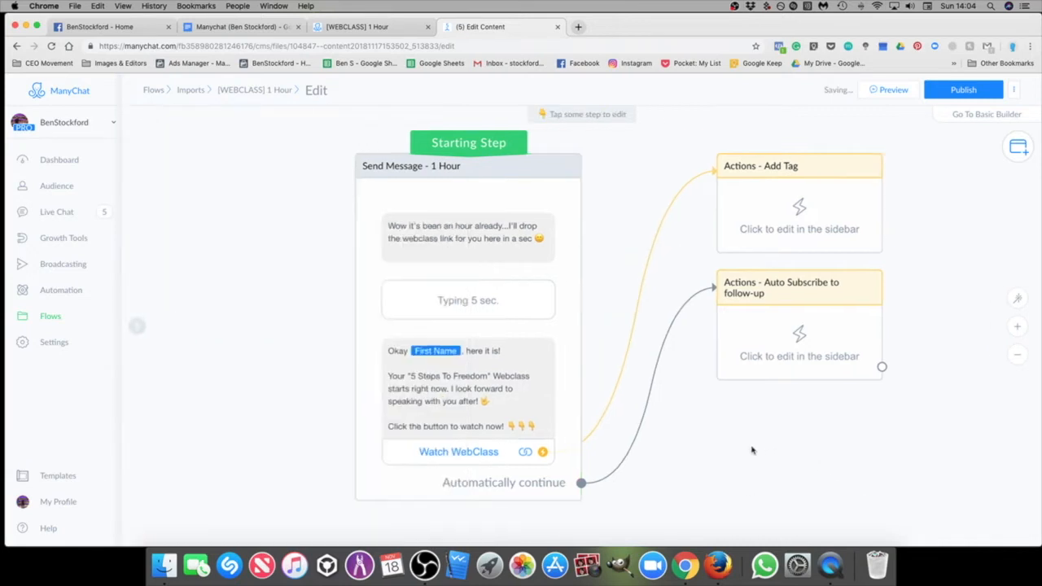
Step: Set the 1 Hour flow's Add Tag step to add the Clicked 'Watch Webclass' tag
click(722, 200)
click(220, 172)
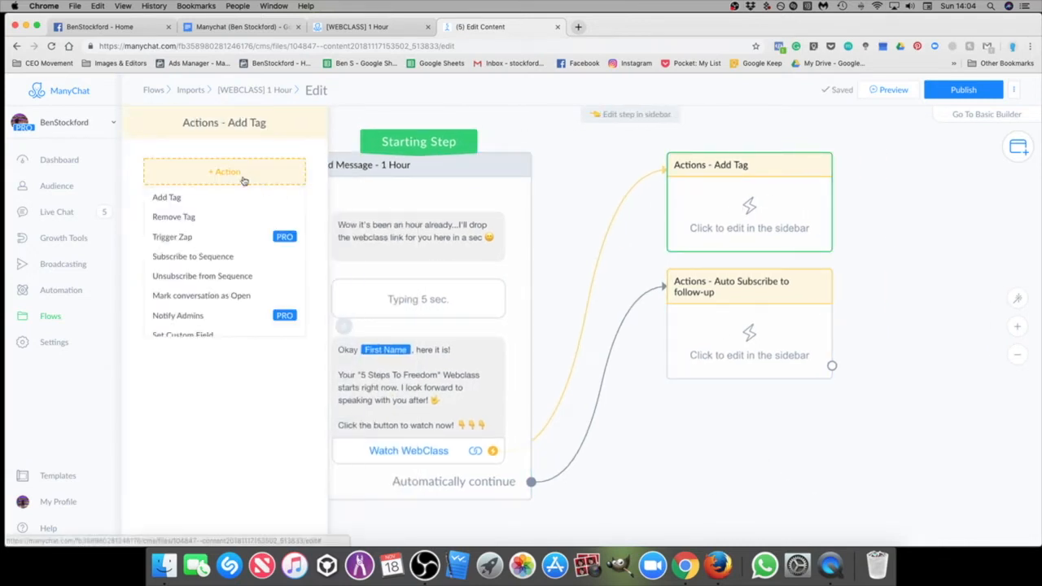
click(210, 200)
text(clicked)
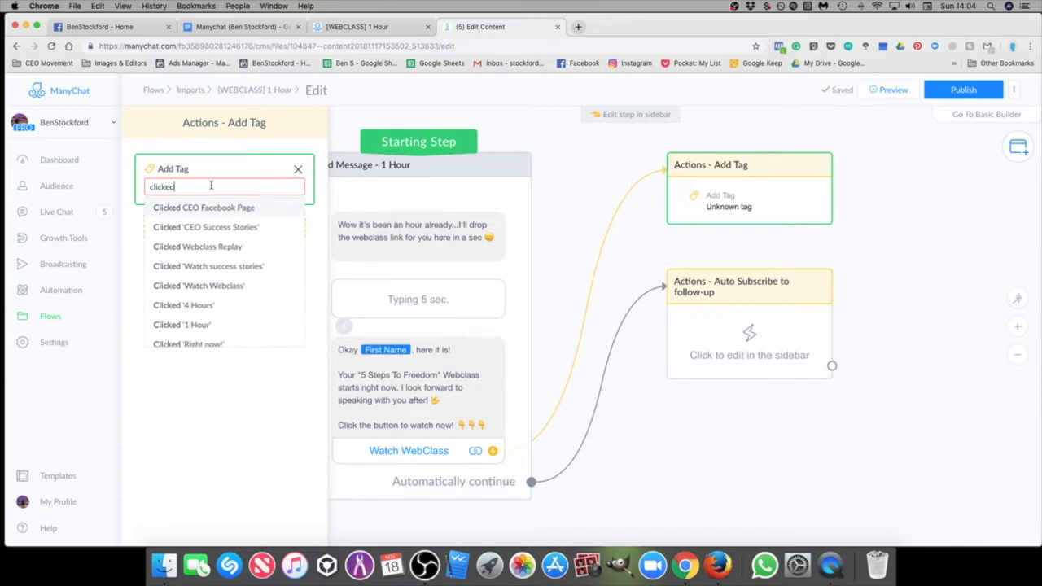
scroll(274, 274, down, 2)
scroll(244, 309, up, 2)
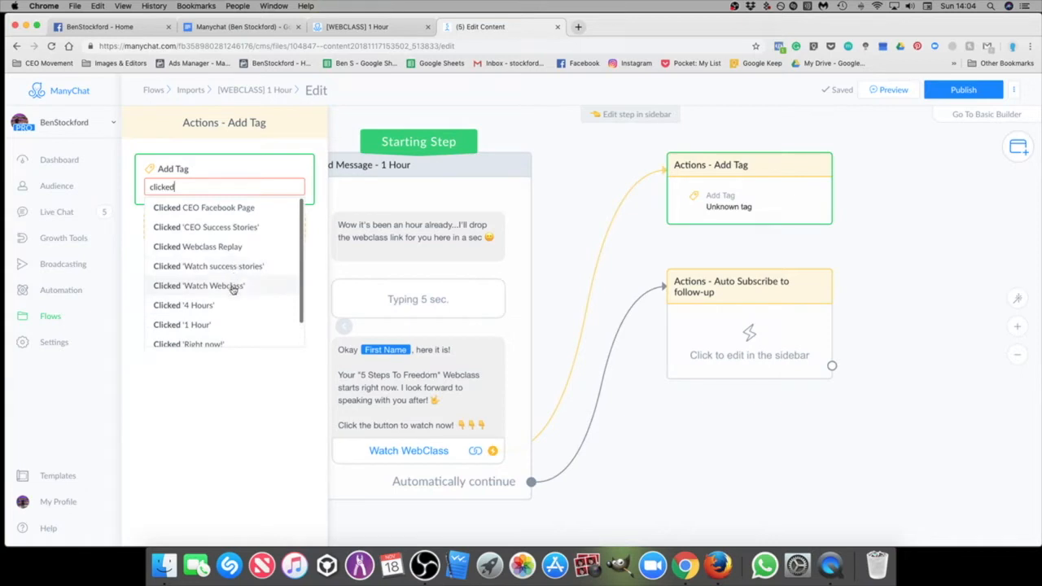
click(233, 287)
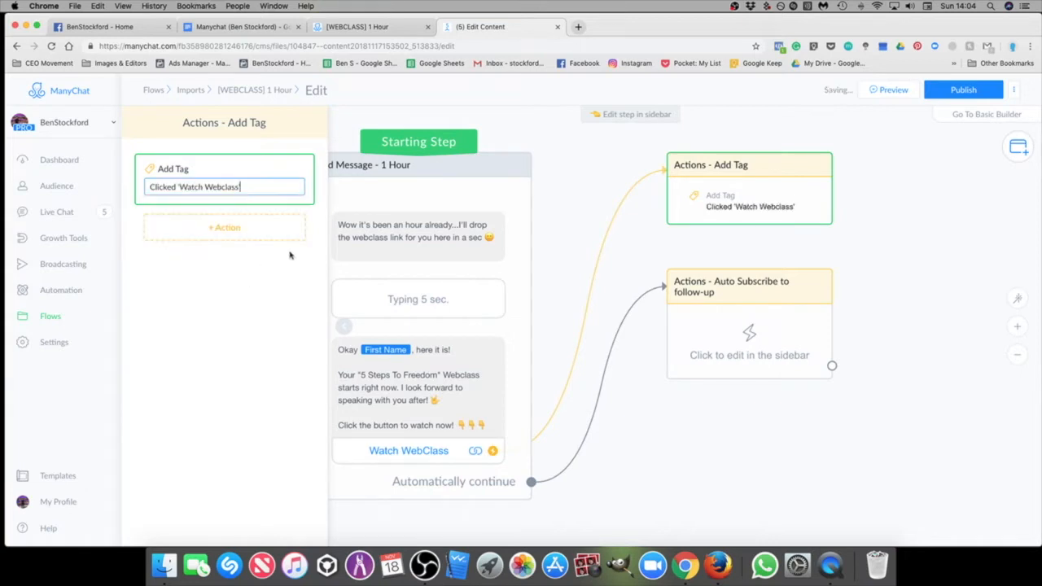
Step: Set the 1 Hour flow's Auto Subscribe to follow-up step to subscribe to [WEBCLASS] Follow-Up Sequence [2 HOURS AFTER WEBCLASS LINK SENT
click(770, 466)
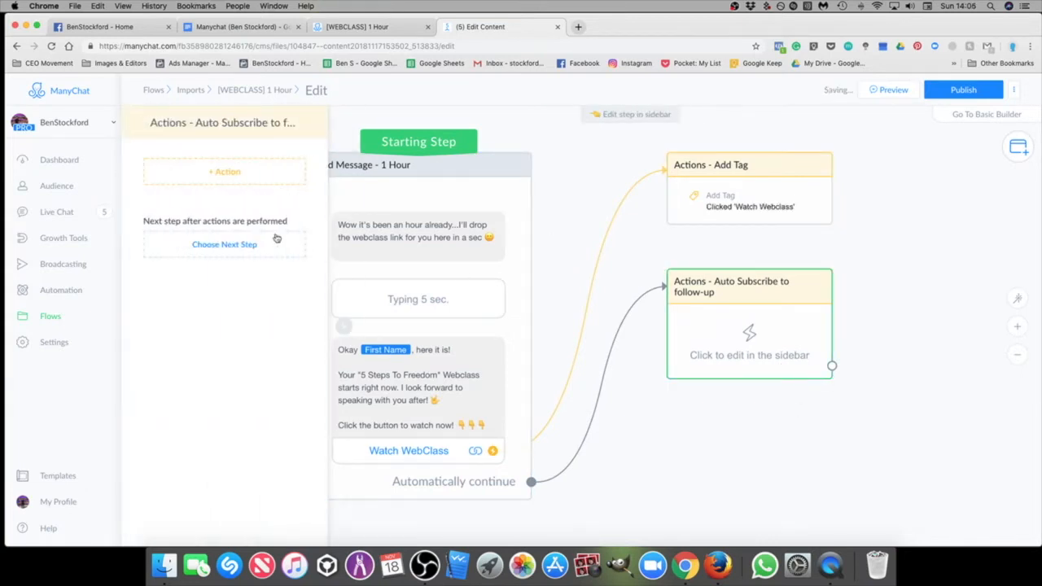
click(209, 172)
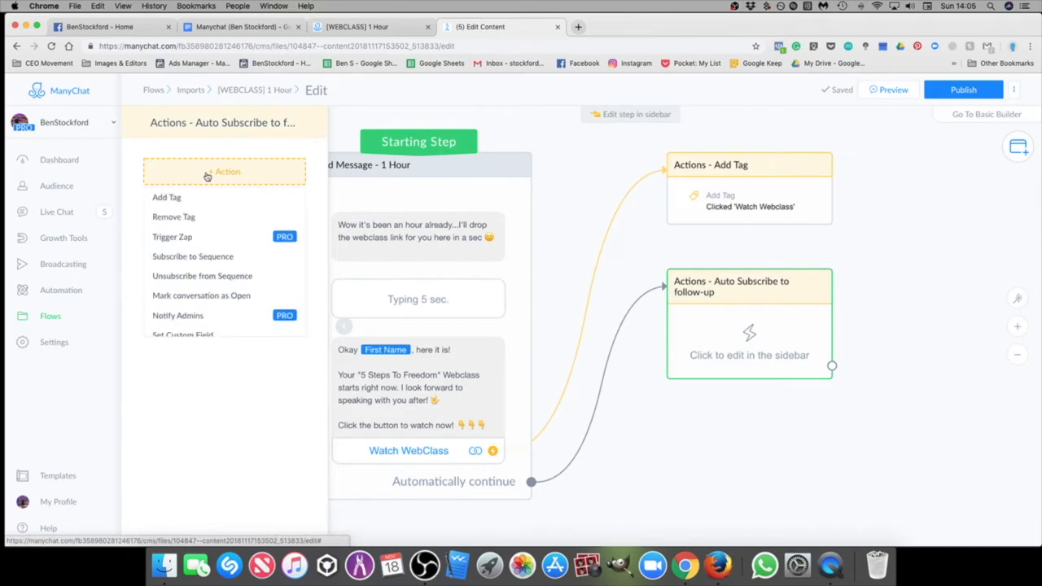
click(210, 257)
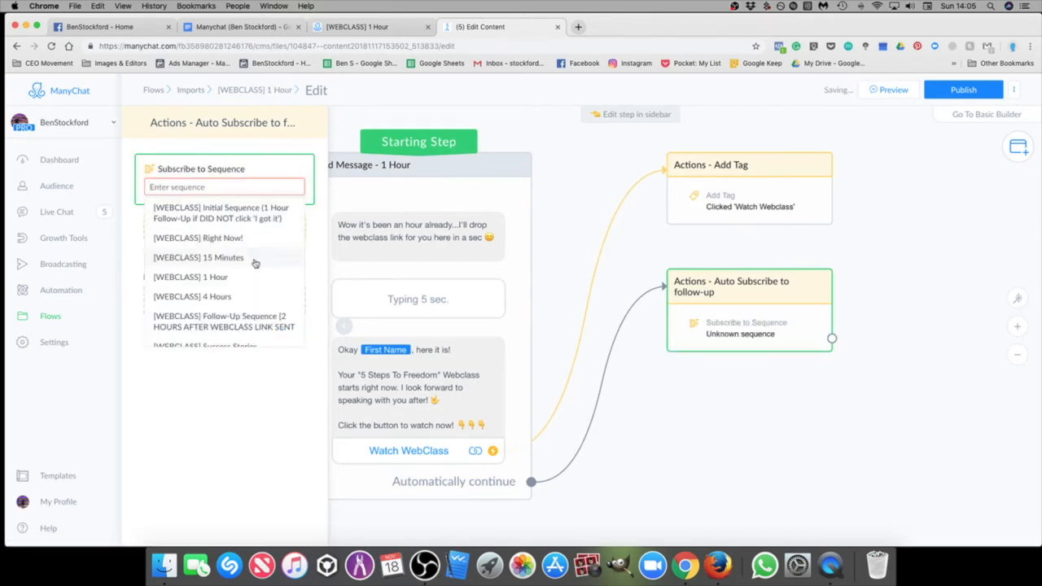
click(243, 326)
click(701, 391)
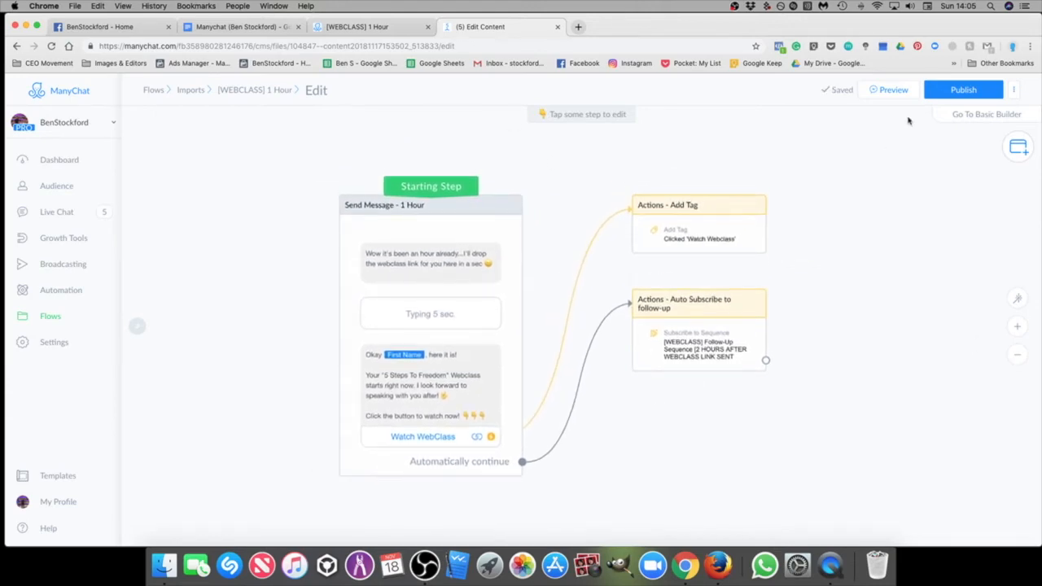
Step: Send a preview of the [WEBCLASS] 1 Hour flow and test its Watch WebClass button in the Facebook page's chat
click(890, 92)
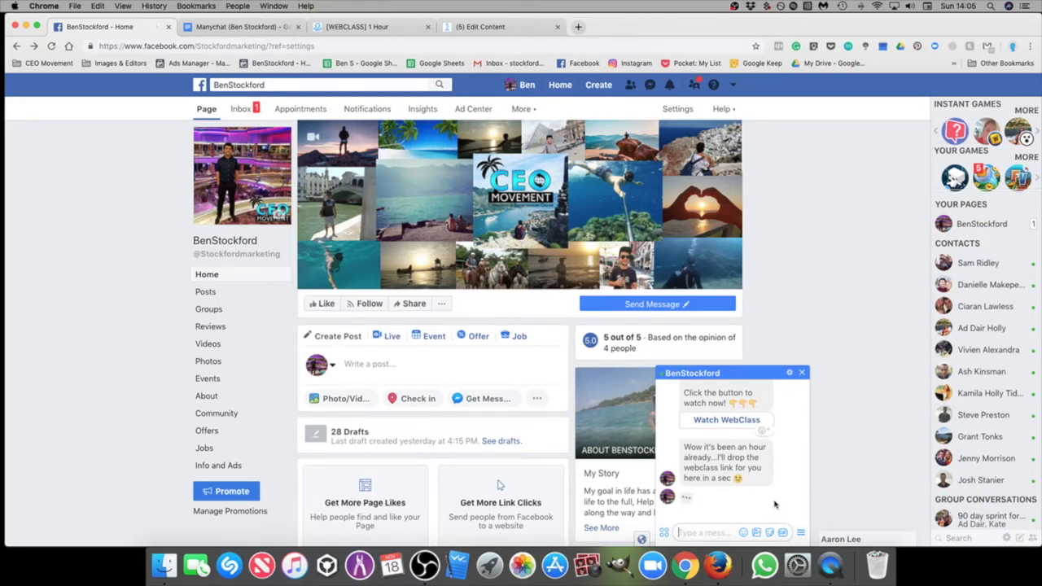
scroll(764, 485, up, 2)
scroll(753, 485, down, 2)
click(738, 504)
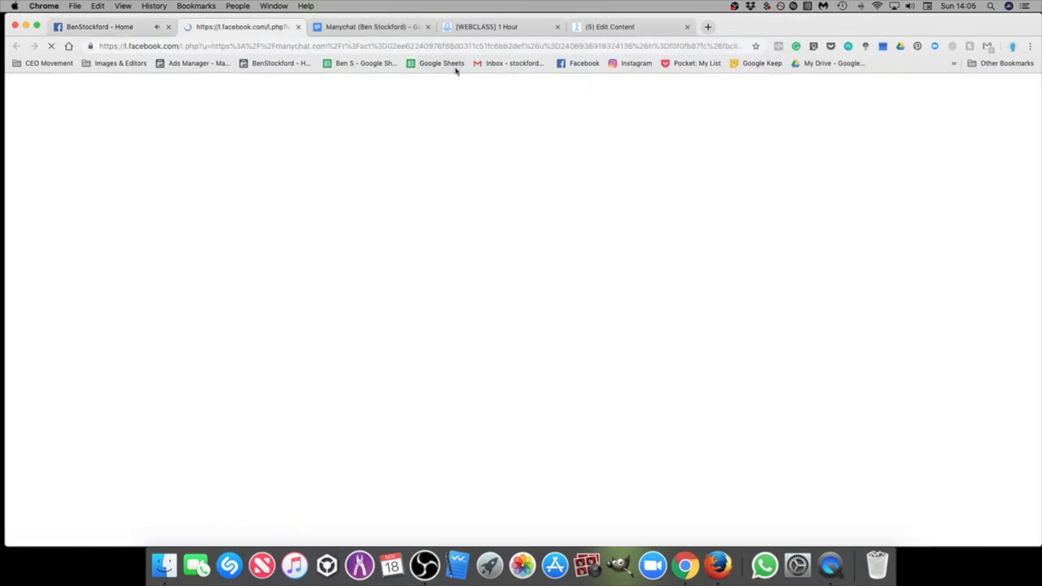
click(298, 27)
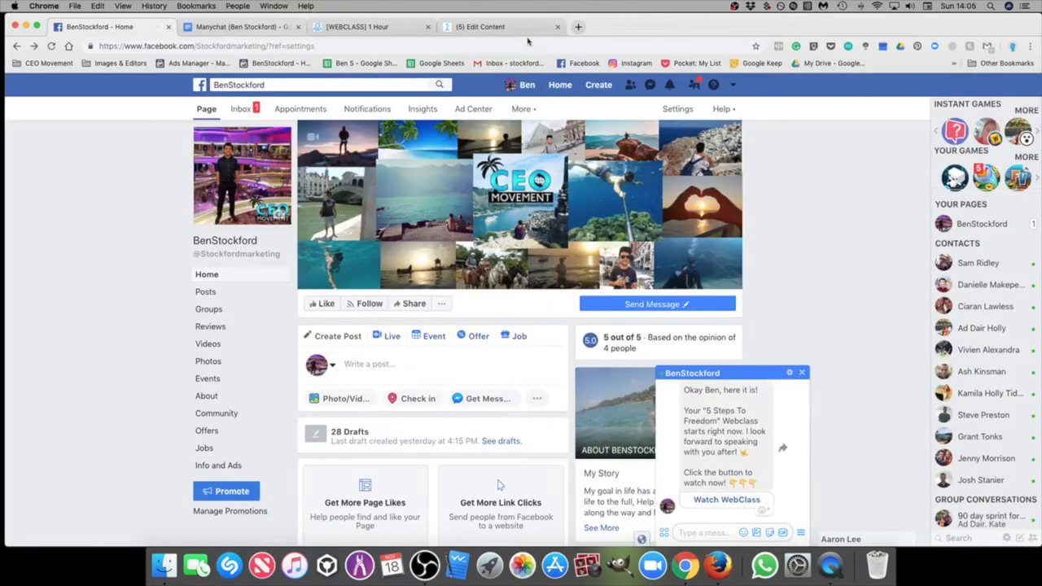
Step: Publish the [WEBCLASS] 1 Hour flow and open the [WEBCLASS] 4 Hours flow from the Imports folder
click(475, 27)
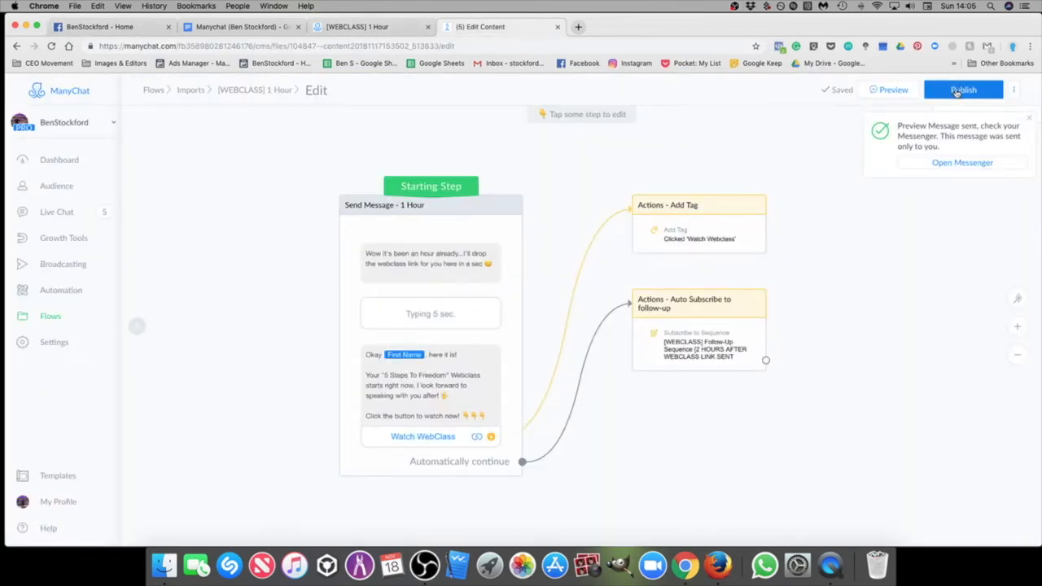
click(959, 91)
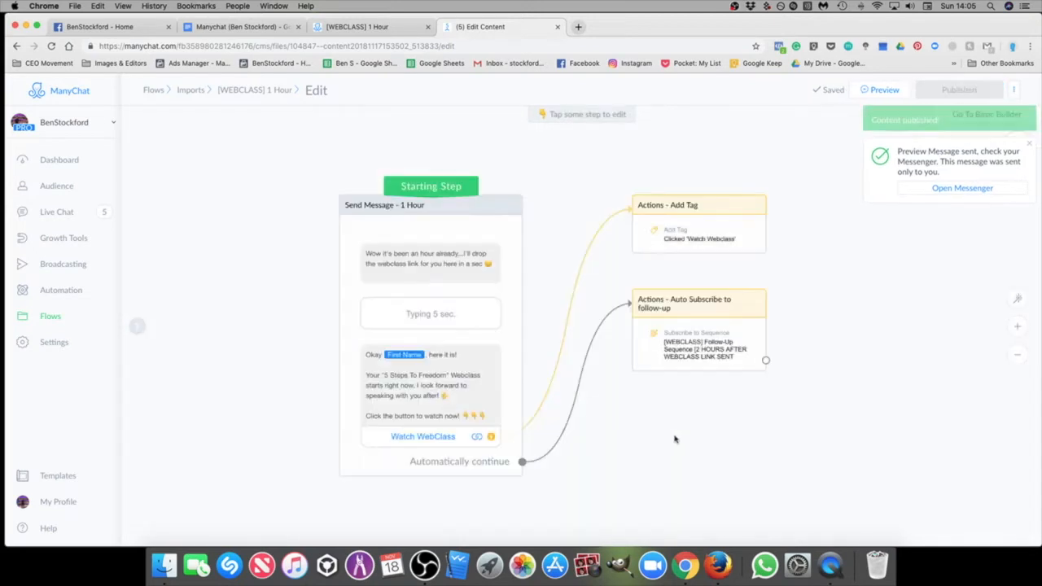
click(51, 317)
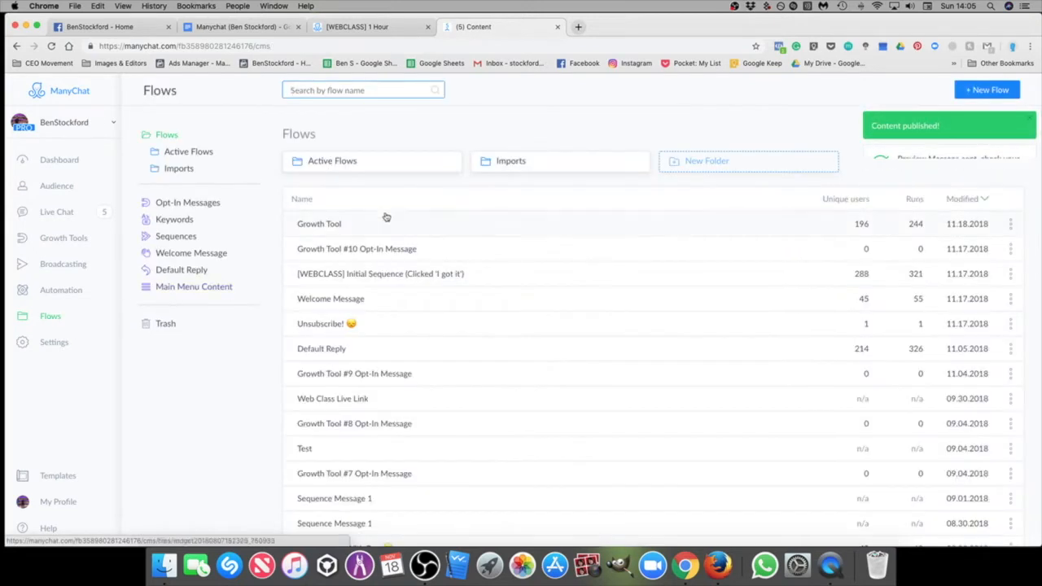
click(505, 162)
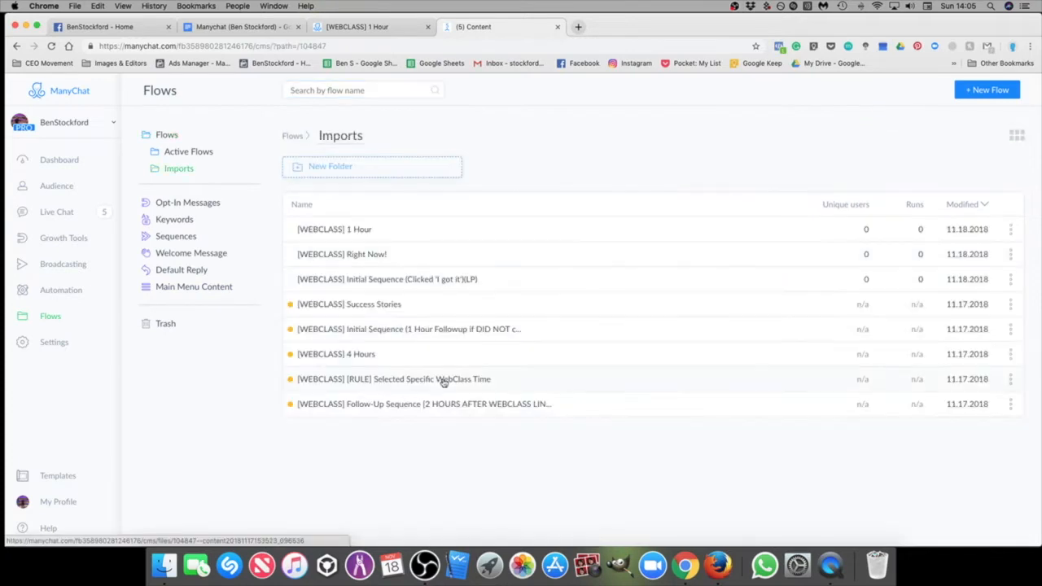
click(386, 361)
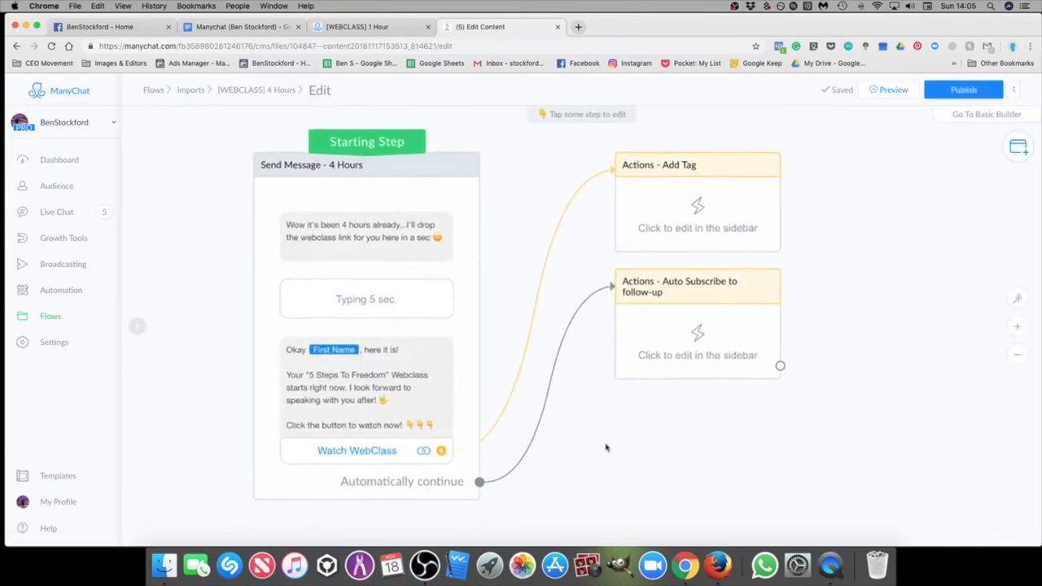
Step: Set the 4 Hours flow's Add Tag step to add the Clicked 'Watch Webclass' tag
click(691, 188)
click(226, 170)
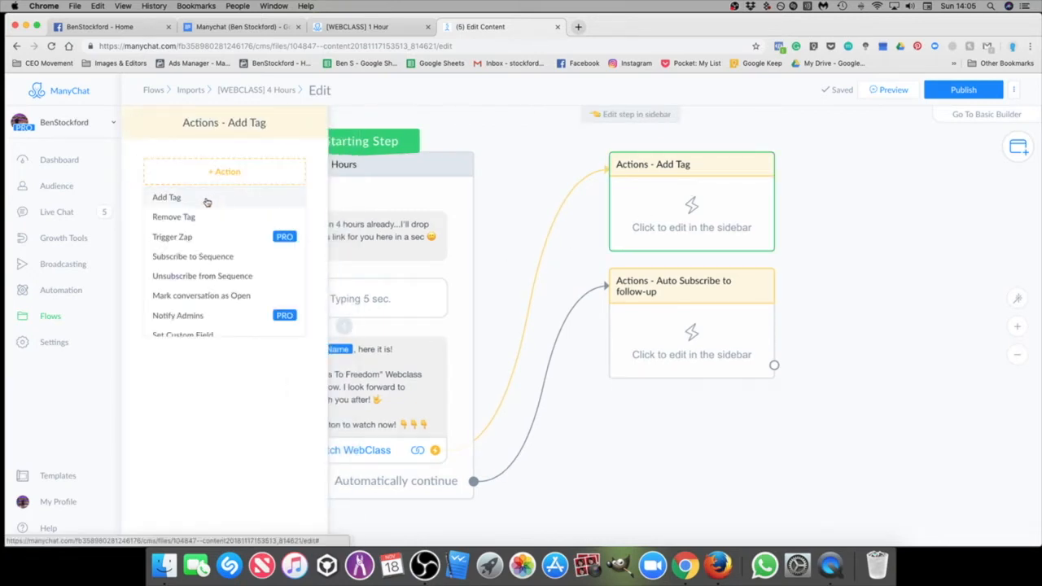
click(204, 198)
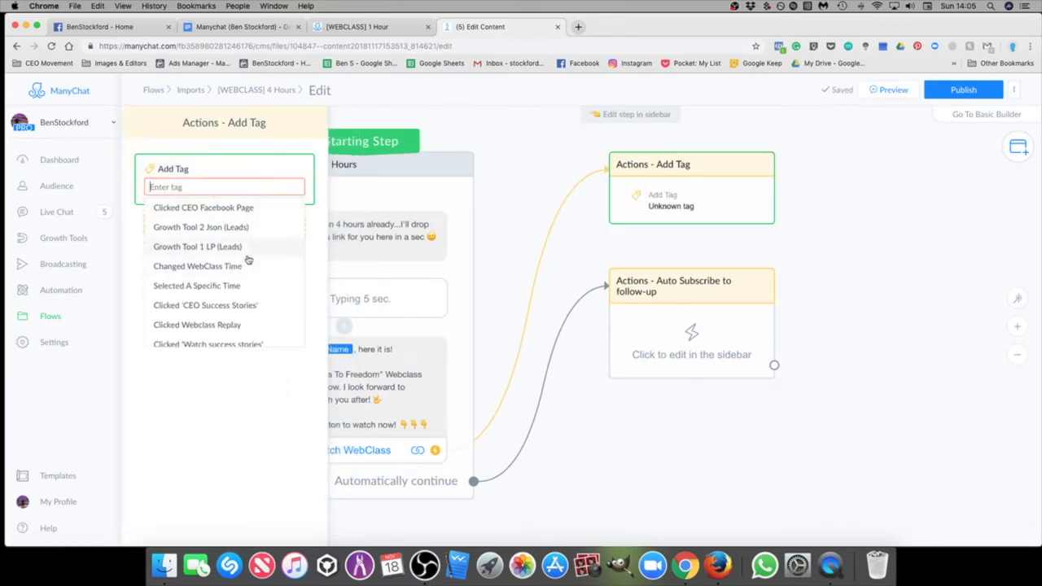
scroll(251, 262, down, 2)
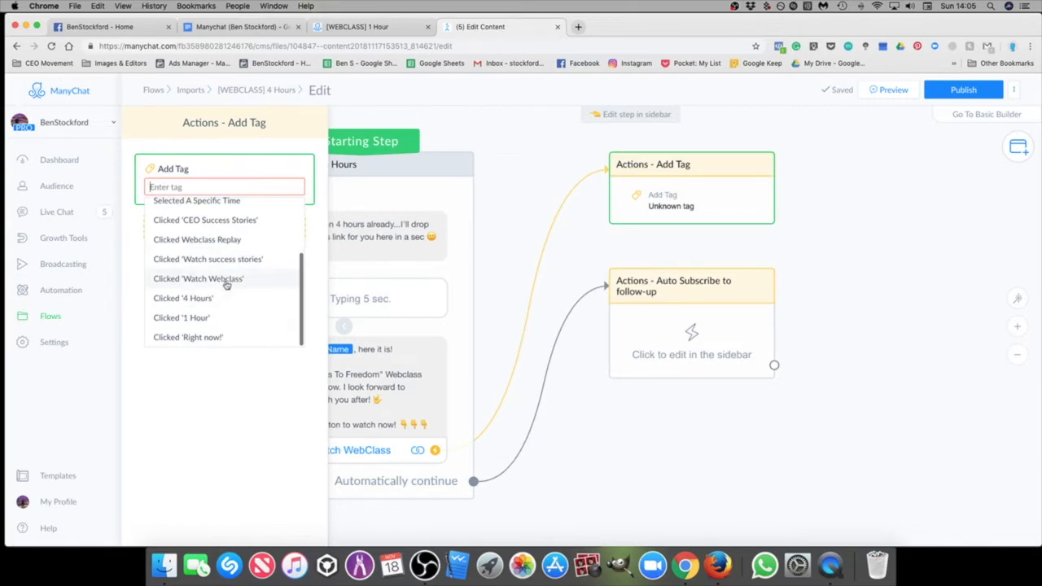
click(227, 284)
click(854, 398)
Step: Add a Subscribe to Sequence action to the 4 Hours flow's Auto Subscribe to follow-up step
click(710, 347)
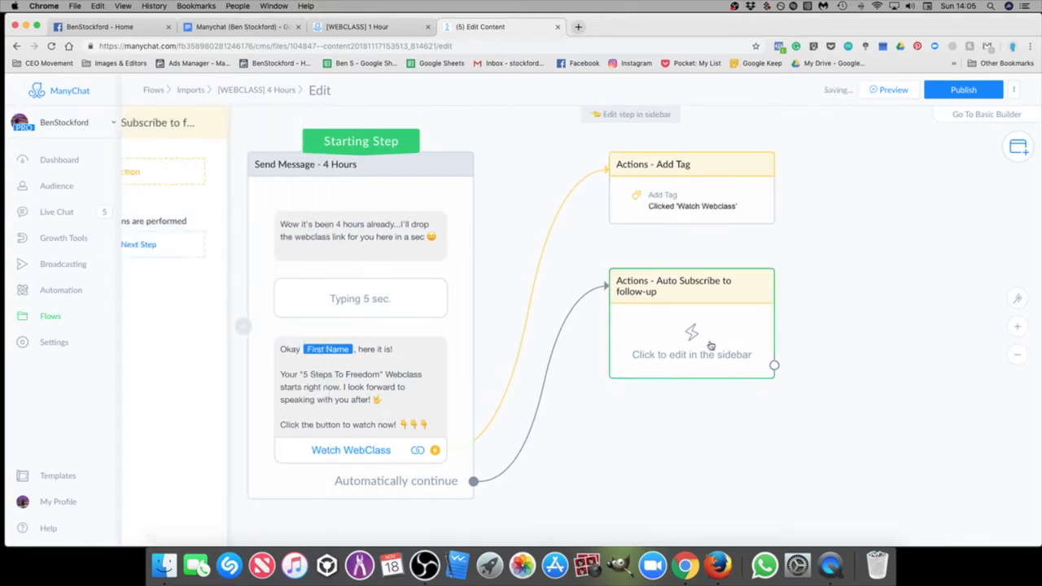
click(264, 173)
click(221, 252)
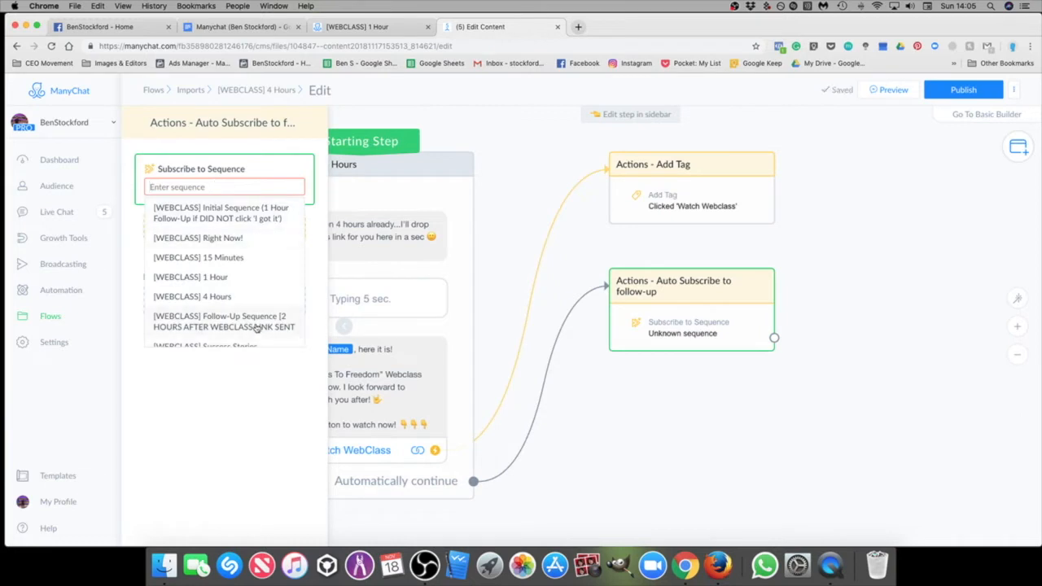
Step: Set the Auto Subscribe action to the "[WEBCLASS] Follow-Up Sequence [2 HOURS AFTER WEBCLASS LINK SENT" sequence
click(257, 327)
click(733, 440)
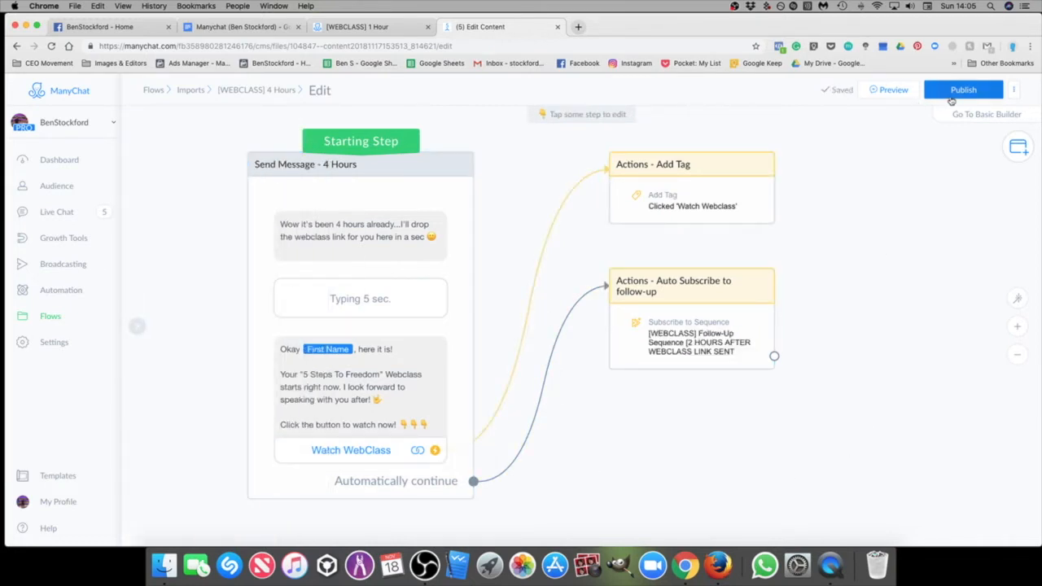
click(350, 451)
click(233, 410)
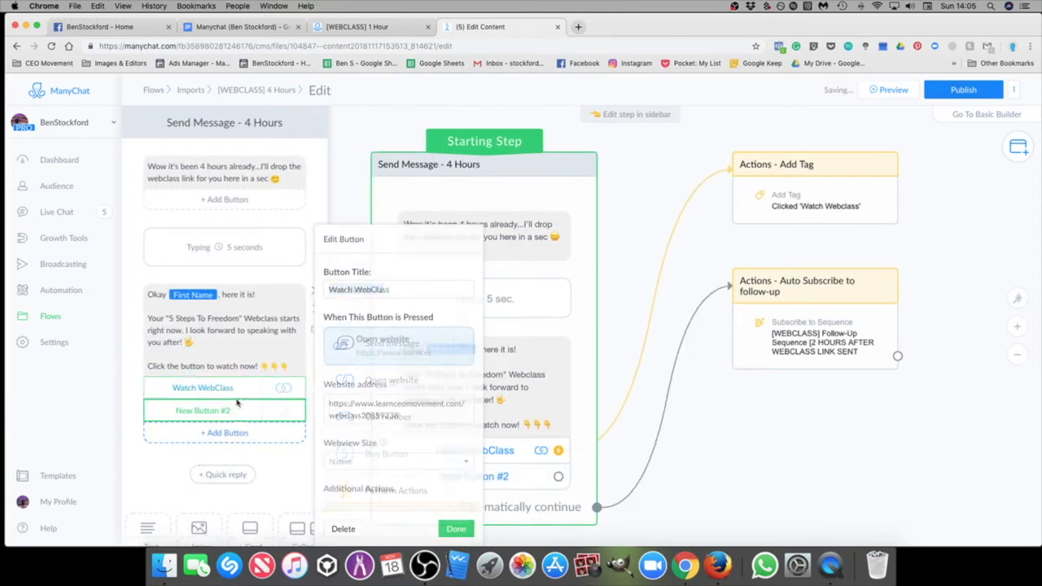
click(214, 409)
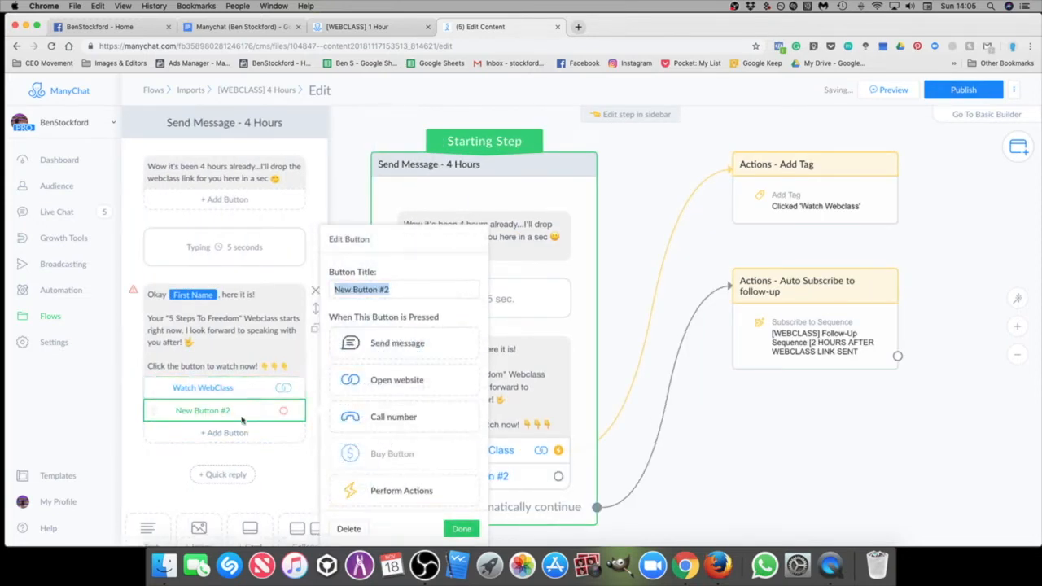
click(351, 530)
Step: Check the website address of the Watch WebClass button in the 4 Hours message
click(237, 390)
drag(409, 413, 313, 403)
click(702, 454)
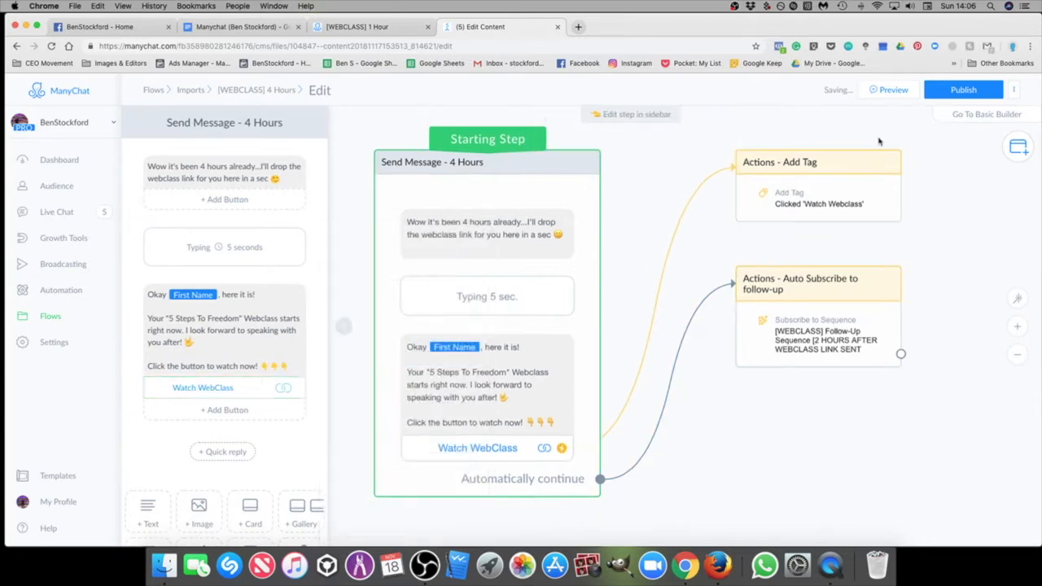
Step: Send a preview of the 4 Hours flow and check the message in the Facebook page's chat
scroll(641, 434, down, 3)
drag(751, 457, 726, 468)
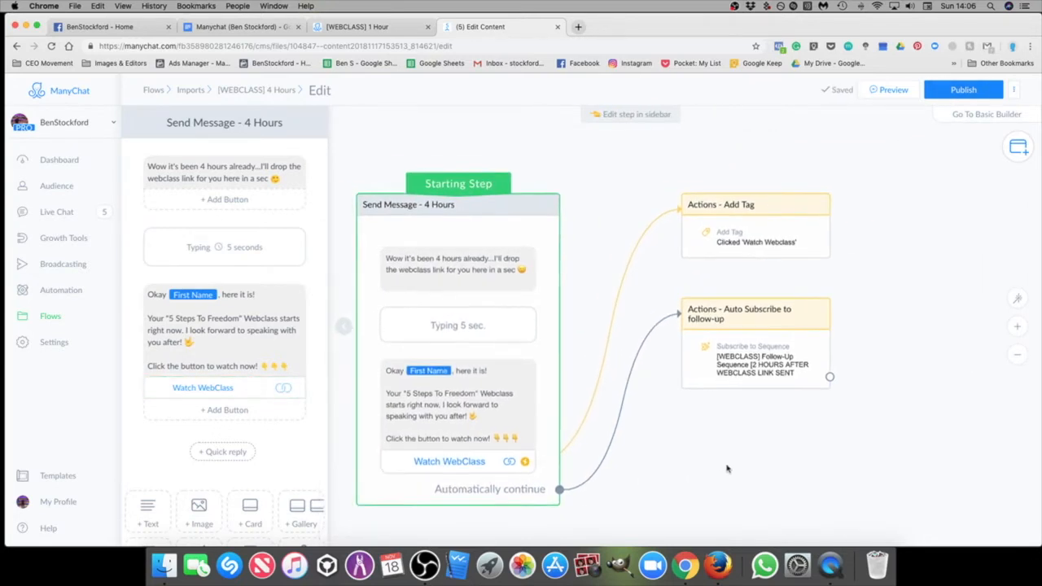
click(727, 467)
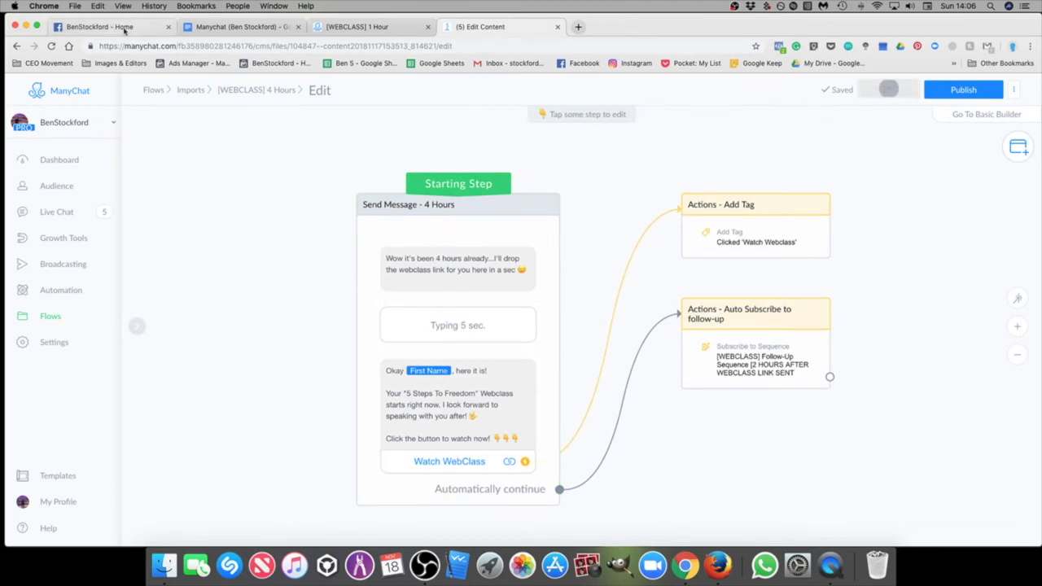
click(131, 27)
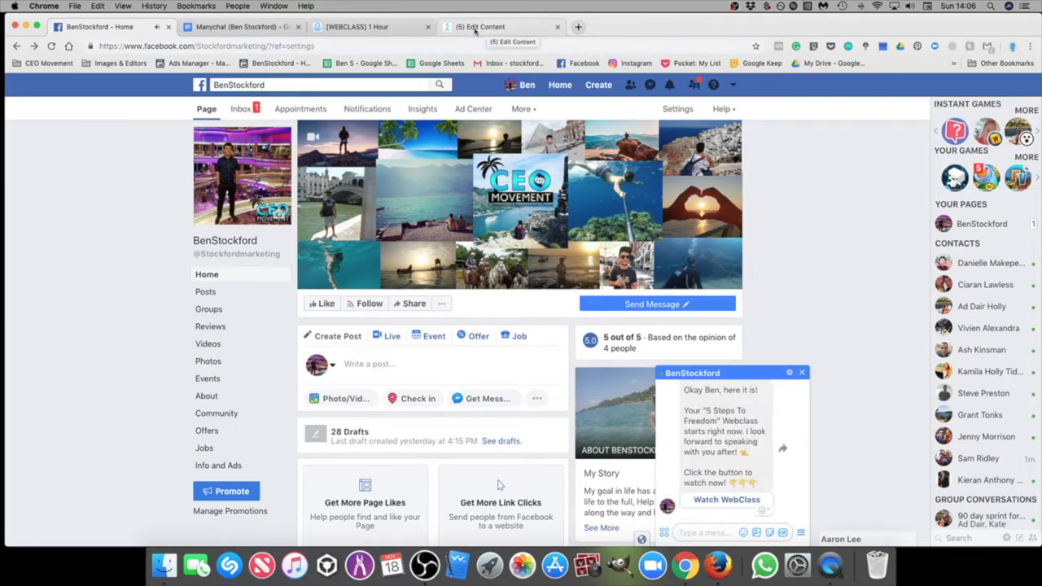
click(474, 29)
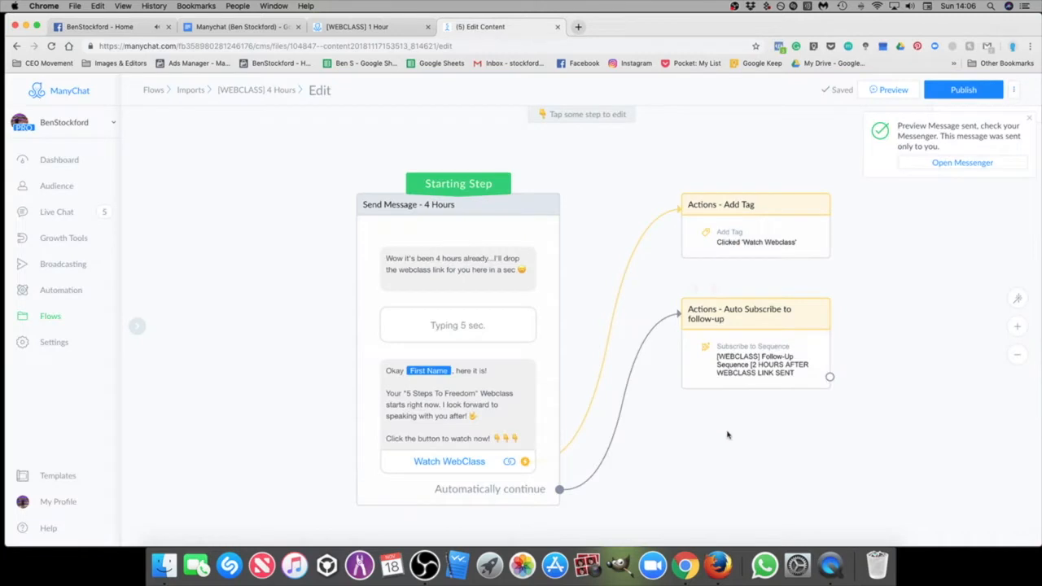
Step: Publish the [WEBCLASS] 4 Hours flow and dismiss the notifications
click(537, 394)
click(975, 200)
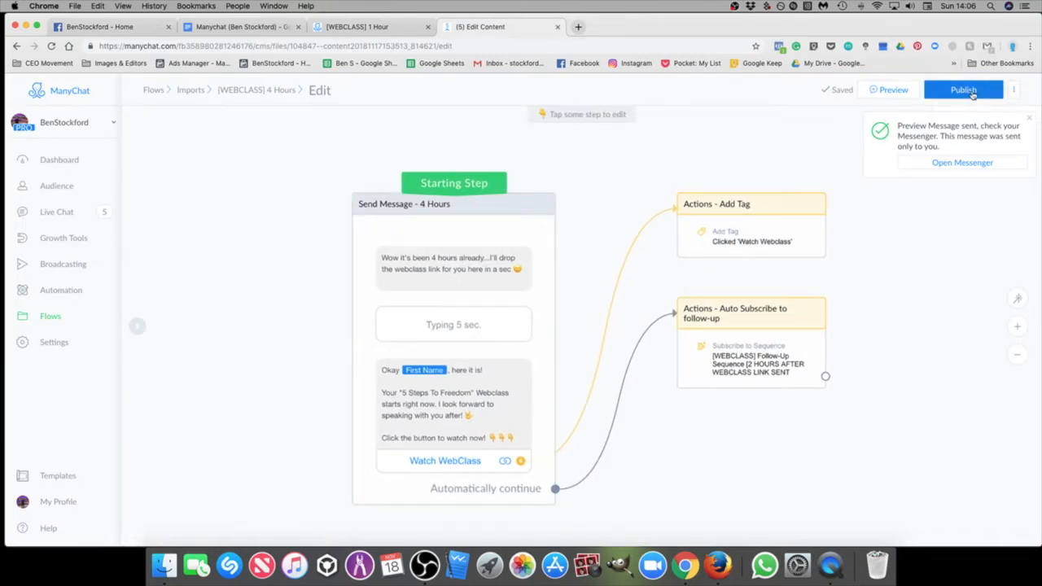
click(964, 91)
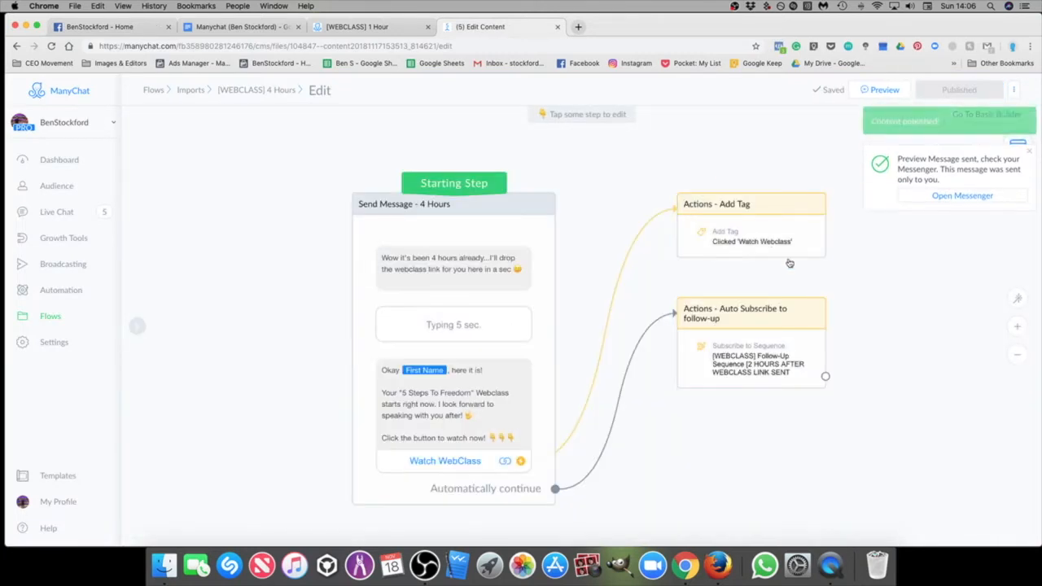
click(534, 357)
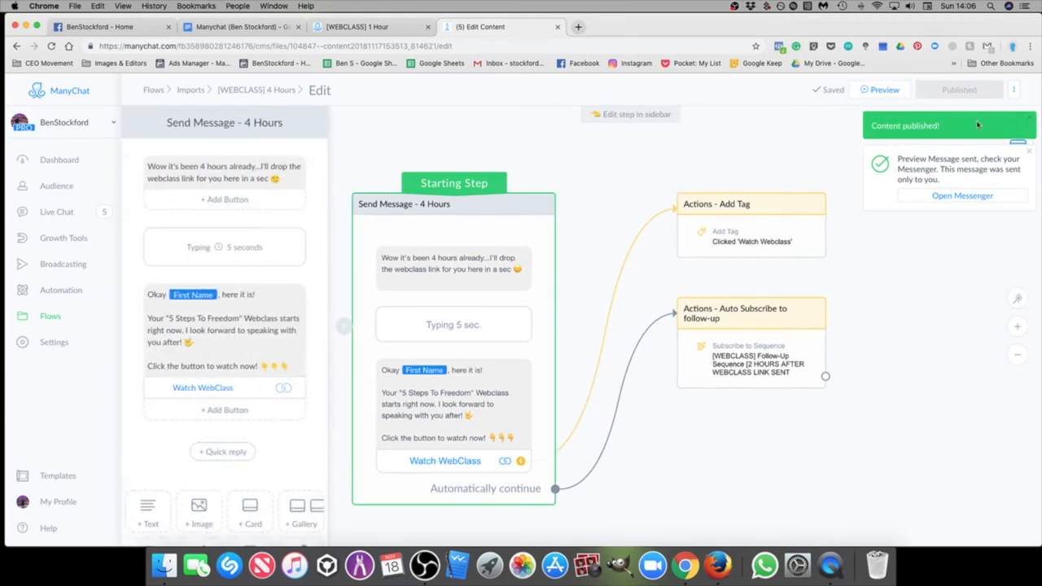
click(1031, 122)
click(937, 265)
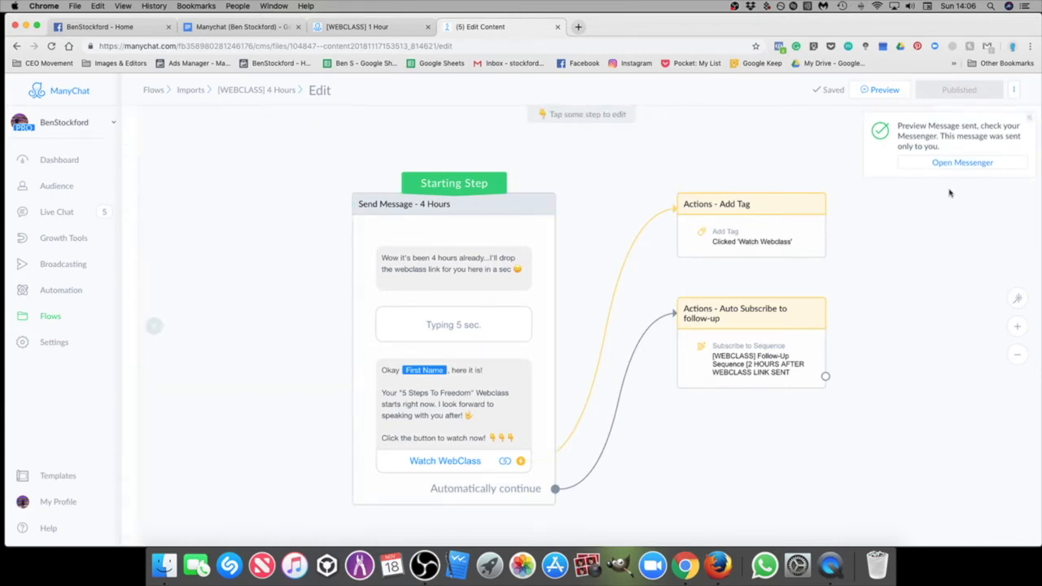
click(1029, 120)
click(1015, 92)
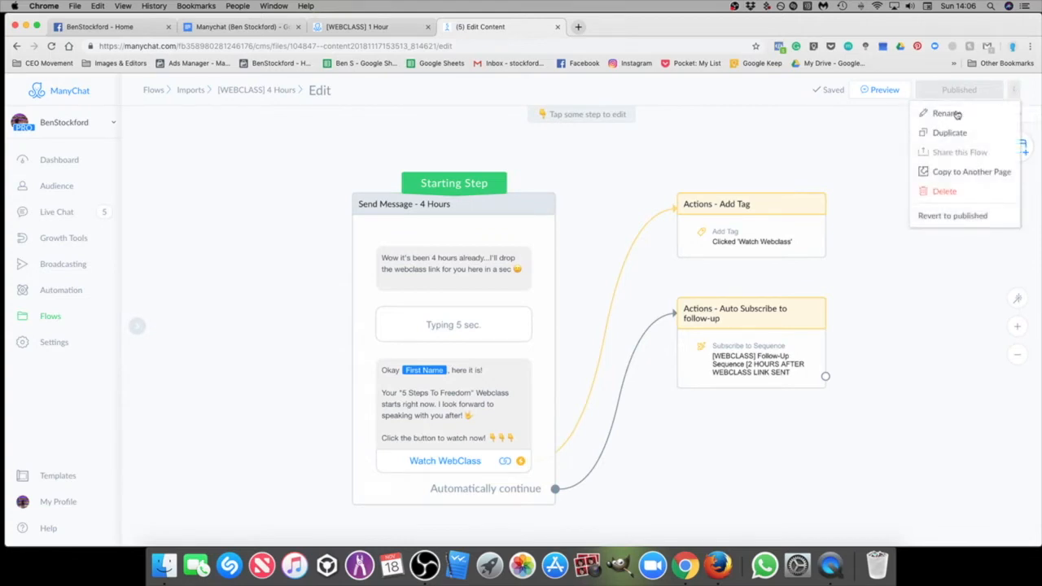
click(537, 245)
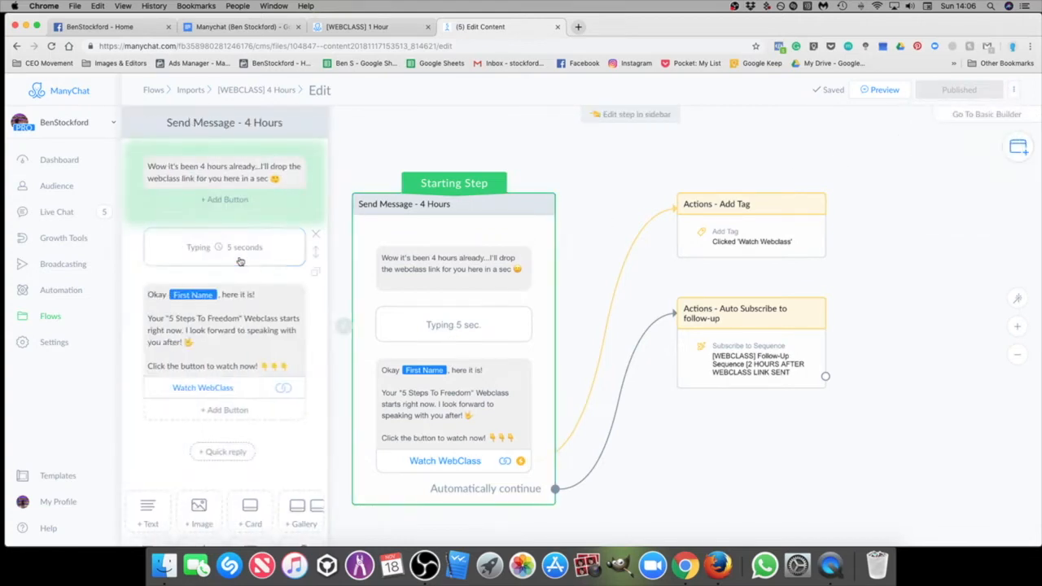
click(255, 353)
text(c dscs)
key(BackSpace)
key(BackSpace)
key(BackSpace)
key(BackSpace)
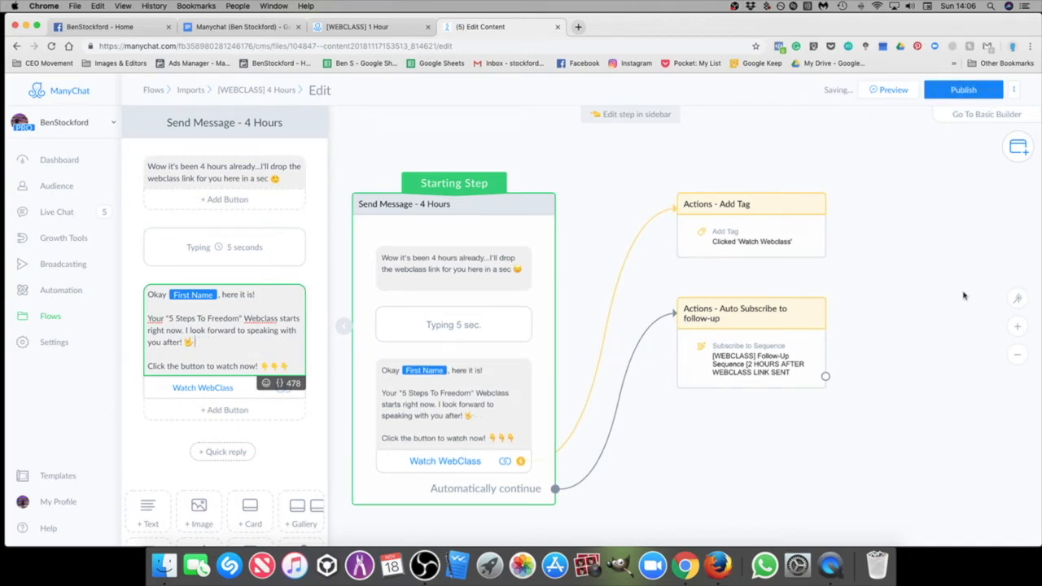
Step: Publish the [WEBCLASS] 4 Hours flow again
click(937, 238)
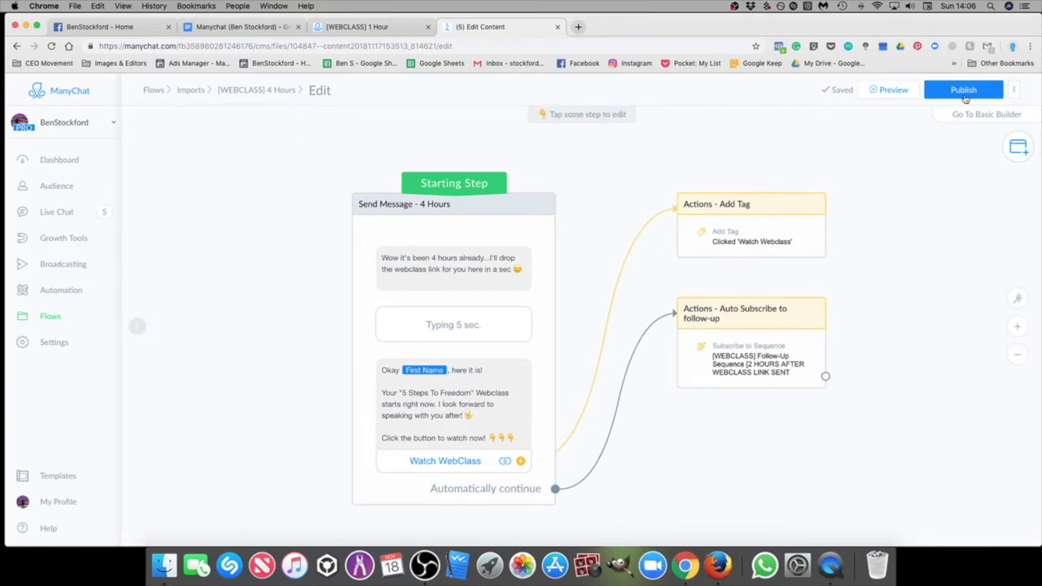
click(964, 91)
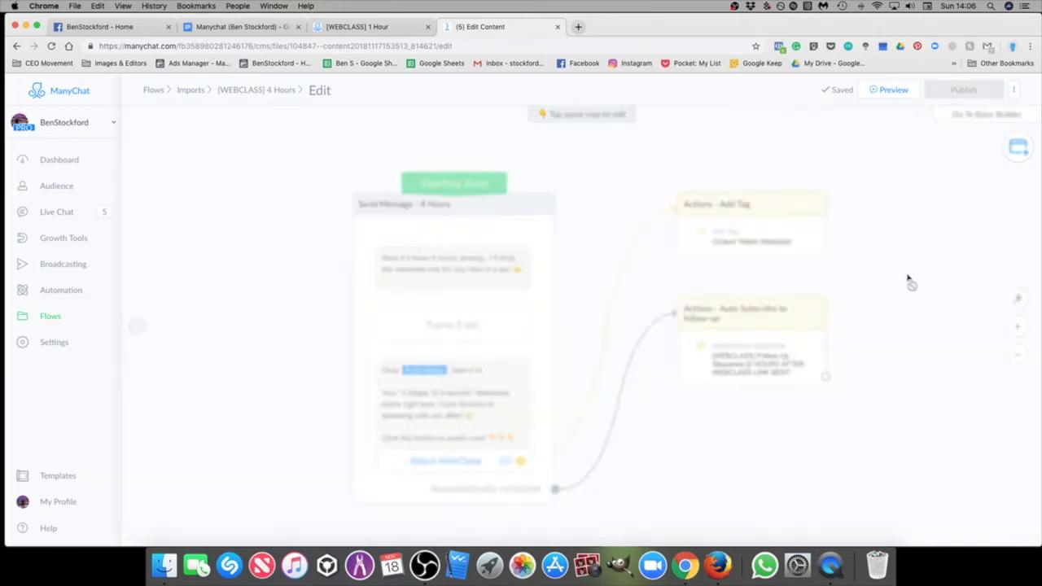
Step: Open the "[WEBCLASS] [RULE] Selected Specific WebClass Time" flow from the Imports folder for editing
click(56, 317)
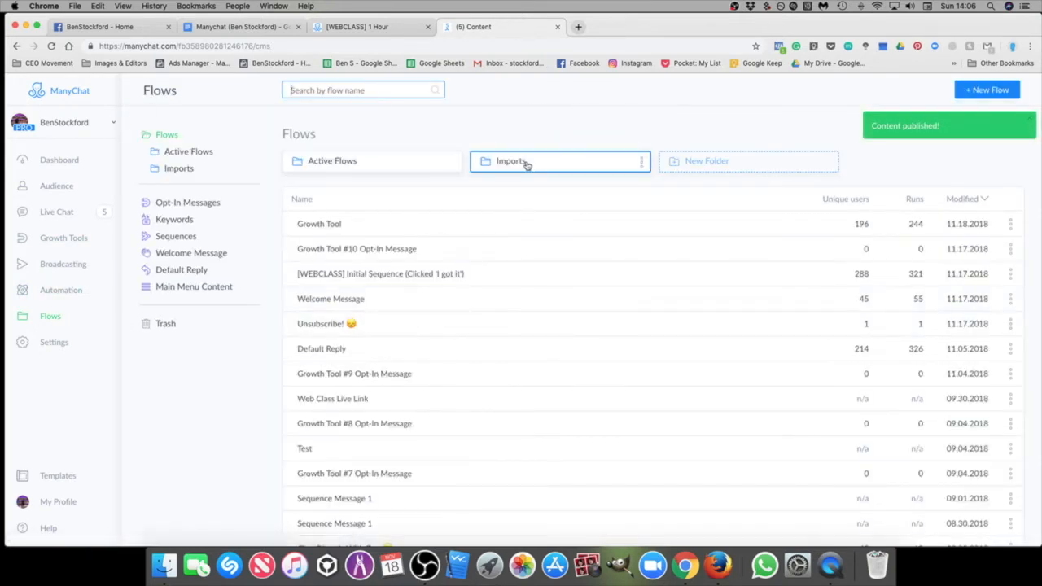
click(527, 163)
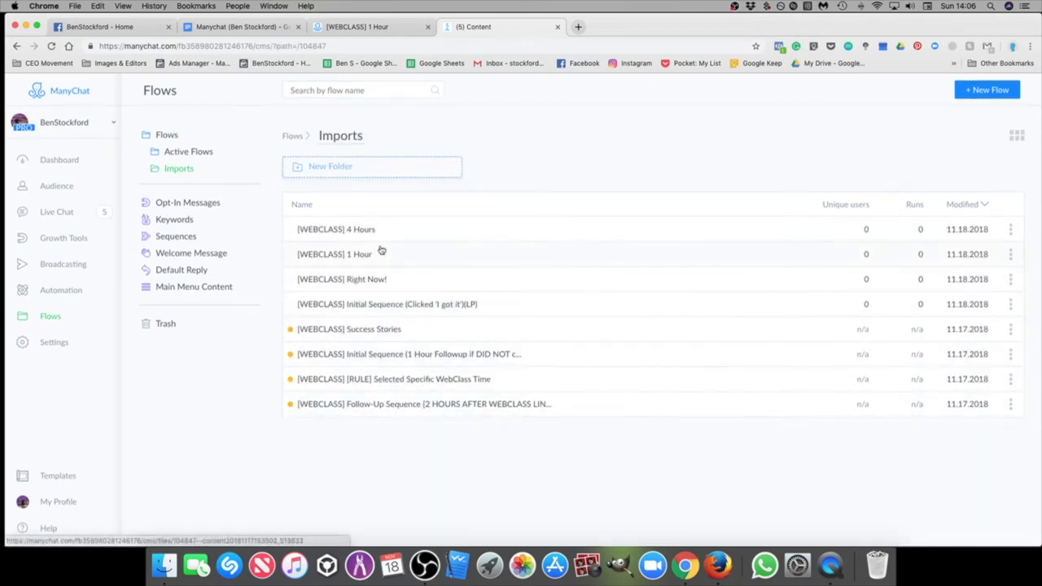
click(409, 380)
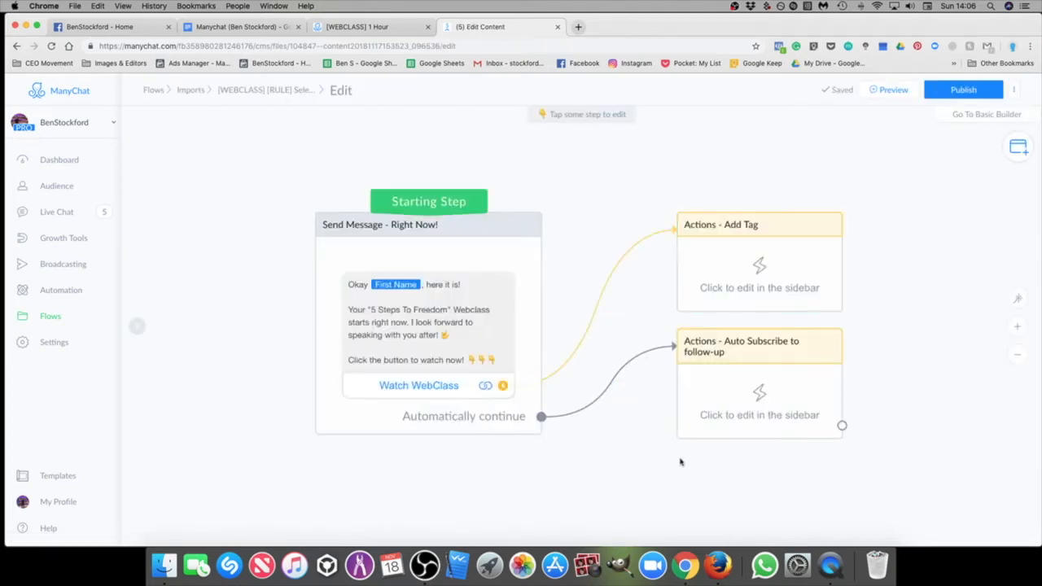
Step: Give the empty Add Tag step an Add Tag action with the tag Clicked 'Watch Webclass'
click(760, 269)
click(259, 171)
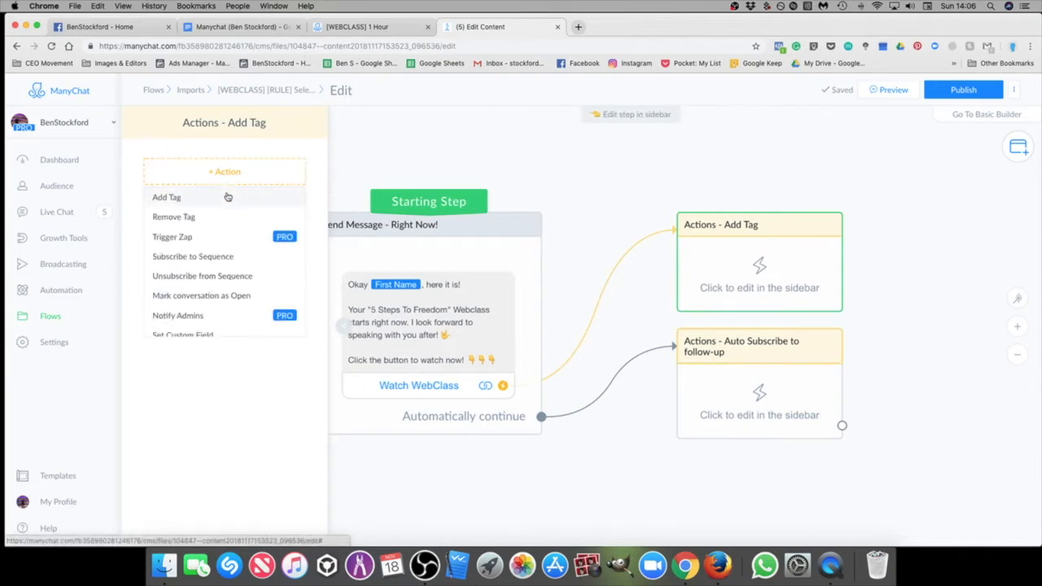
click(233, 193)
click(234, 188)
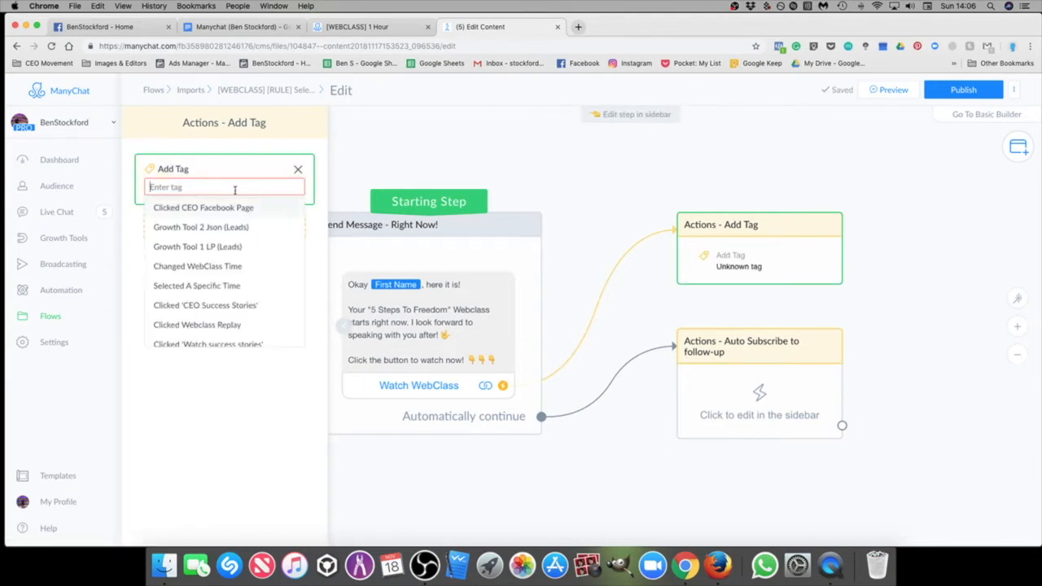
scroll(257, 287, down, 1)
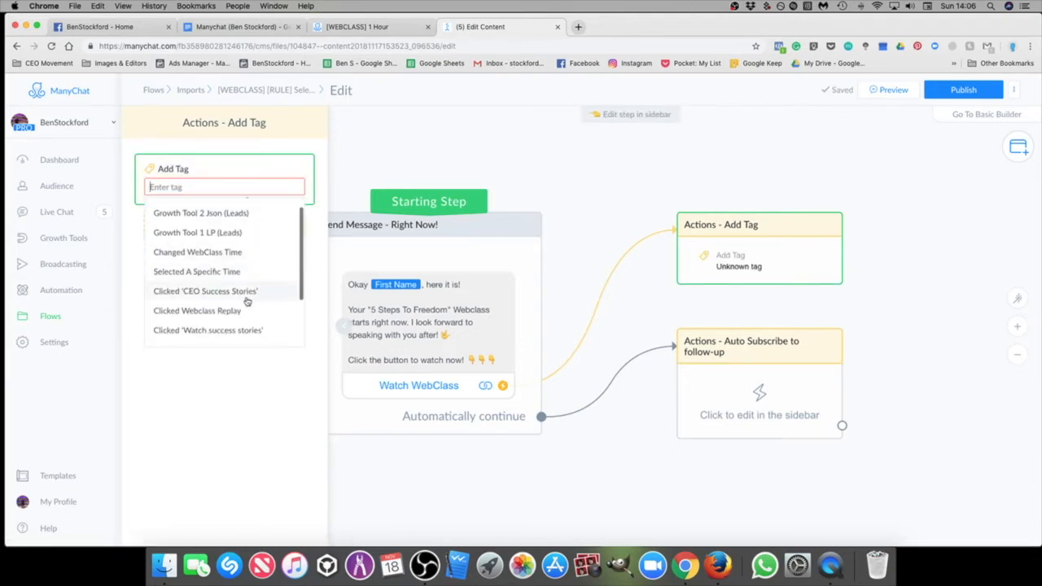
scroll(247, 302, down, 1)
scroll(229, 303, down, 2)
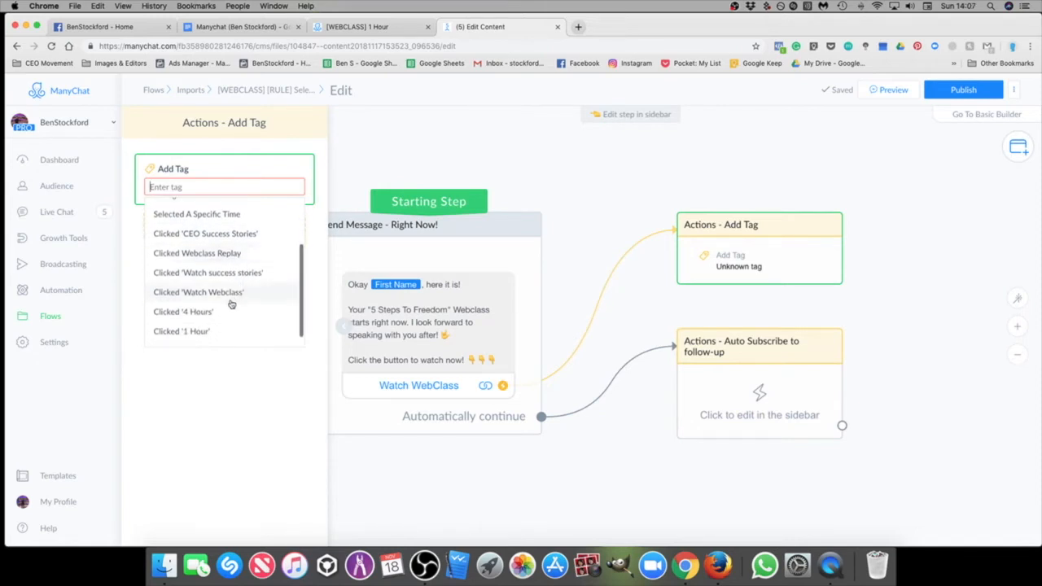
click(221, 298)
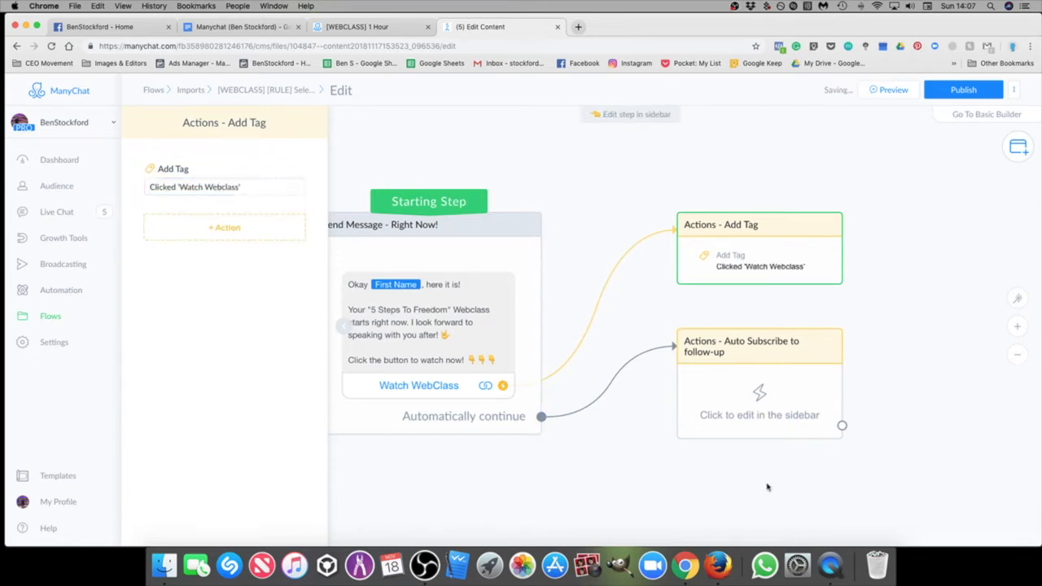
Step: Give the Auto Subscribe step a Subscribe to Sequence action for "[WEBCLASS] Follow-Up Sequence [2 HOURS AFTER WEBCLASS LINK SENT"
click(760, 407)
click(230, 172)
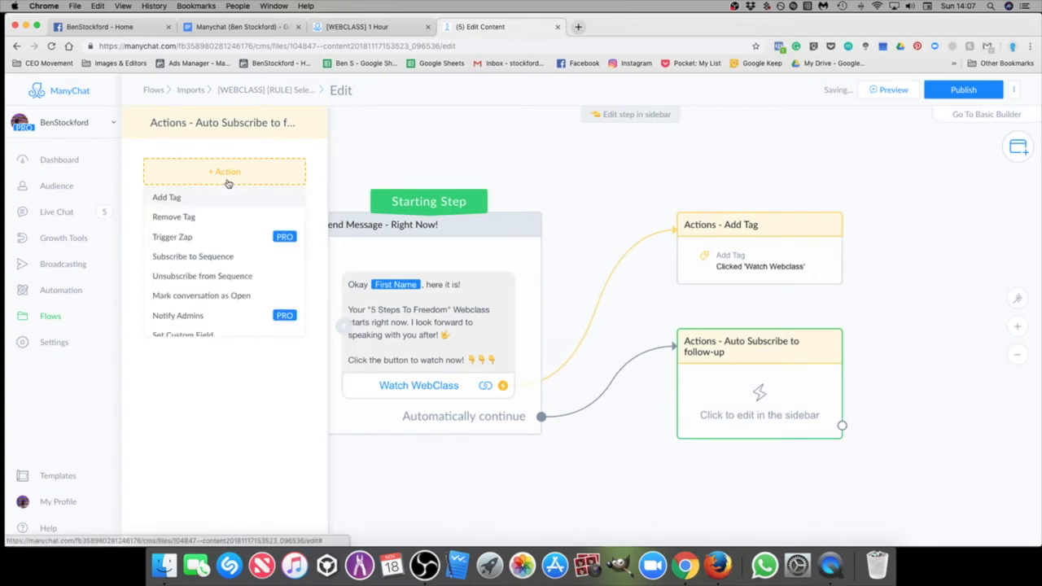
click(214, 257)
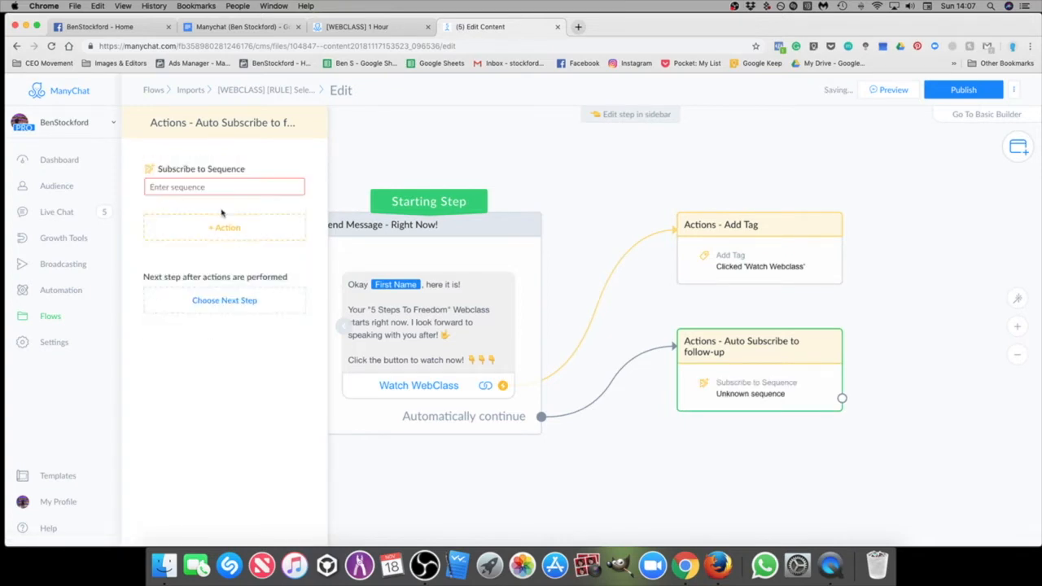
scroll(220, 285, down, 1)
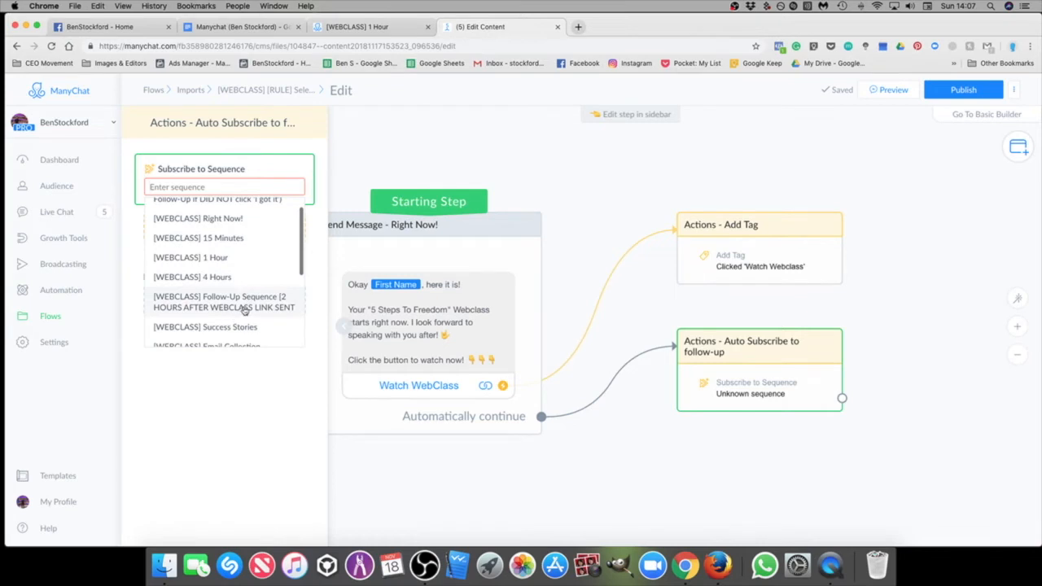
click(244, 311)
click(730, 507)
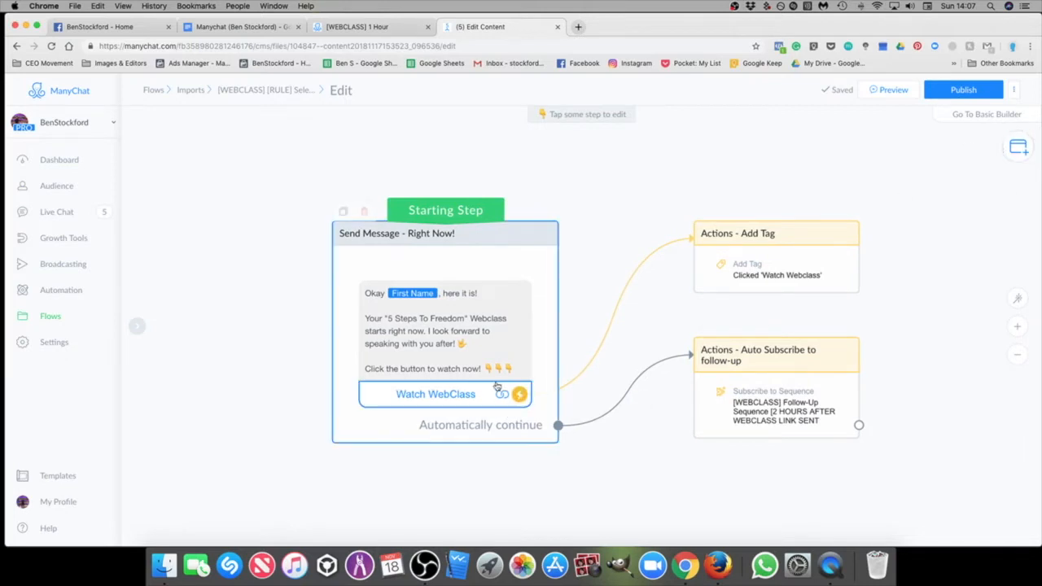
Step: Check the Watch WebClass button's website address, and preview the flow in the Facebook page's chat
click(456, 394)
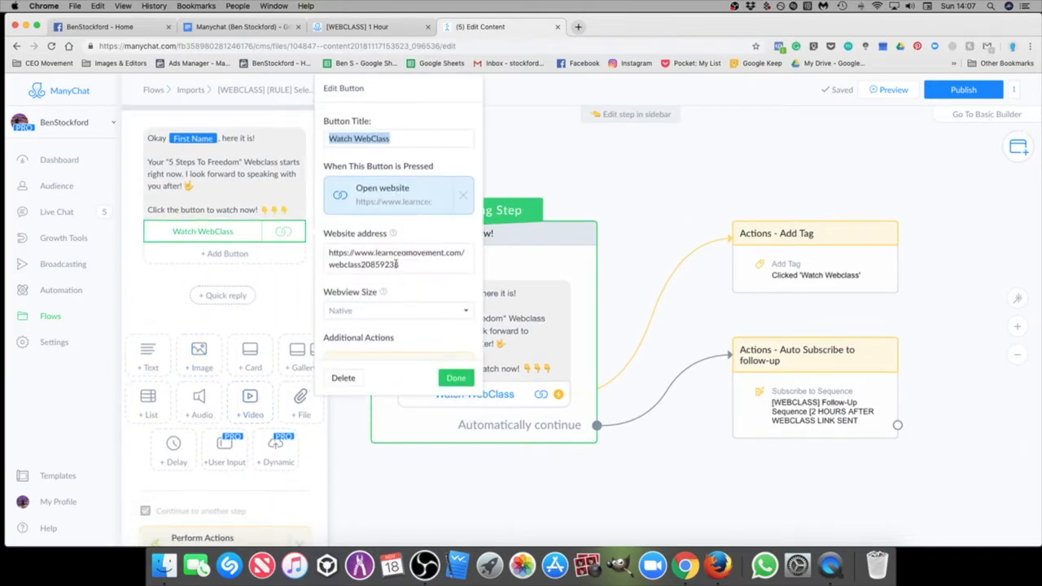
click(708, 468)
click(904, 88)
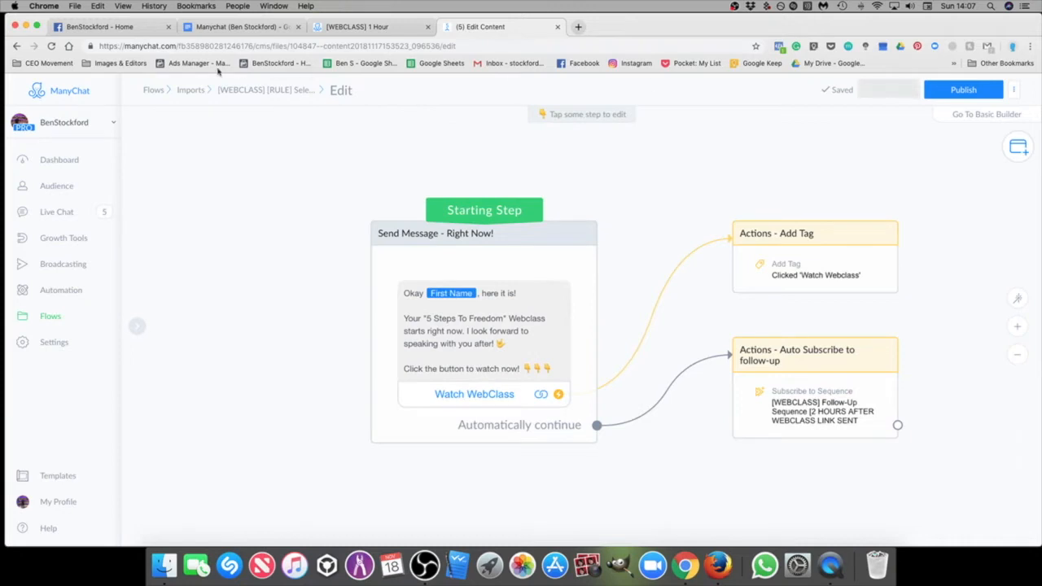
click(98, 26)
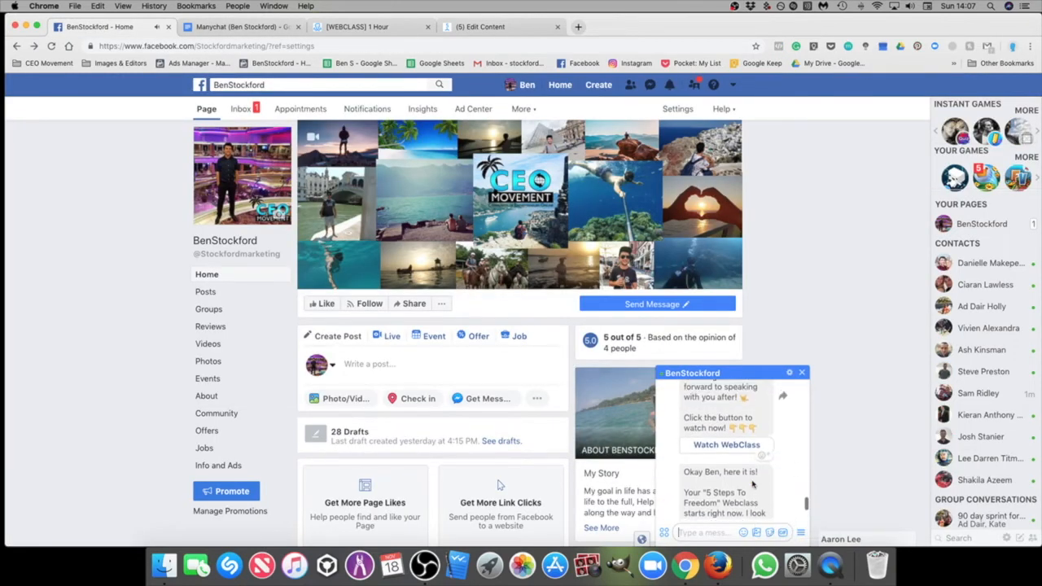
click(490, 24)
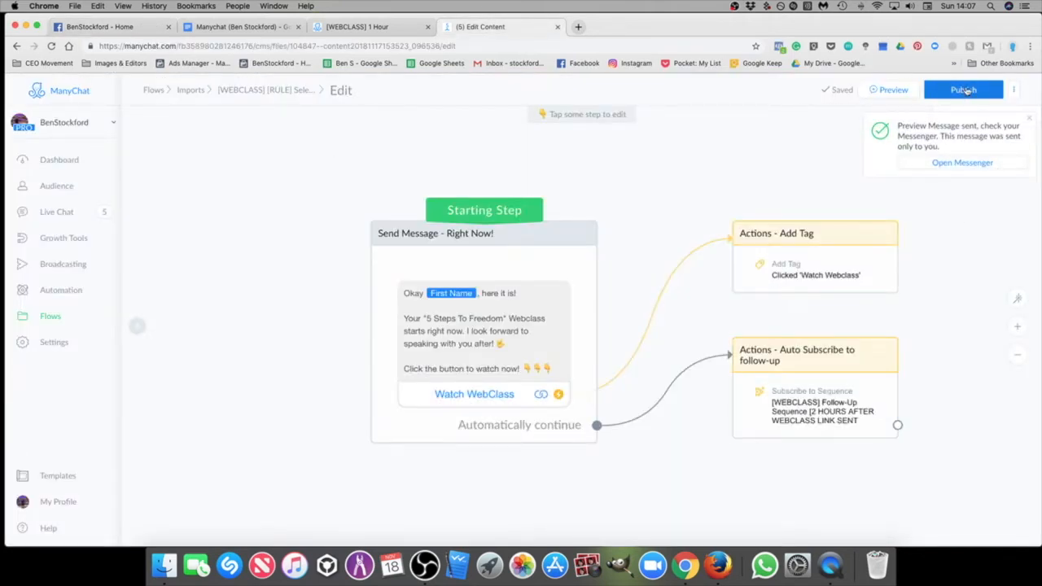
Step: Publish the Selected Specific WebClass Time flow
click(964, 91)
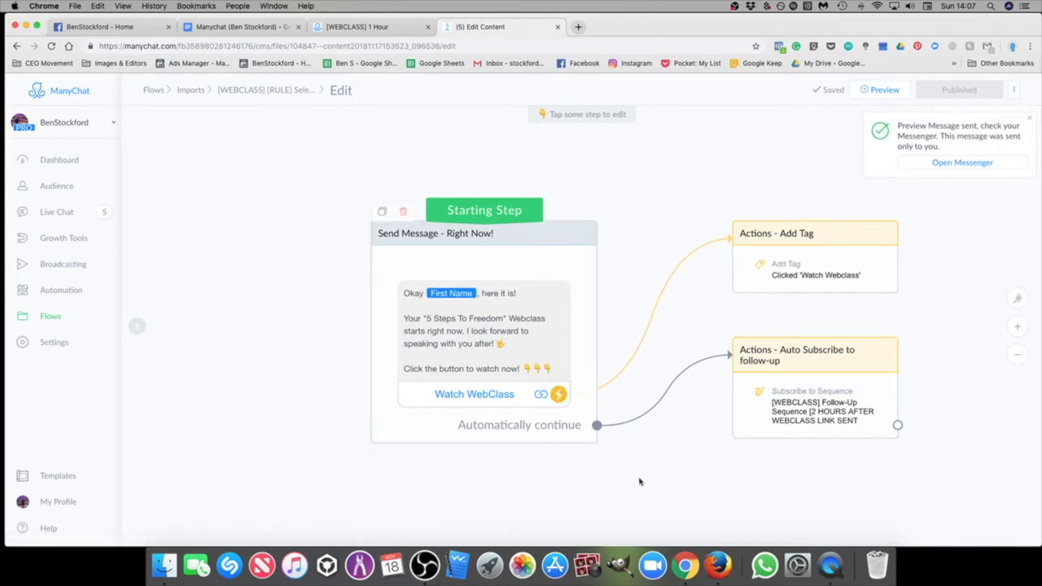
scroll(642, 479, down, 2)
drag(639, 262, 598, 251)
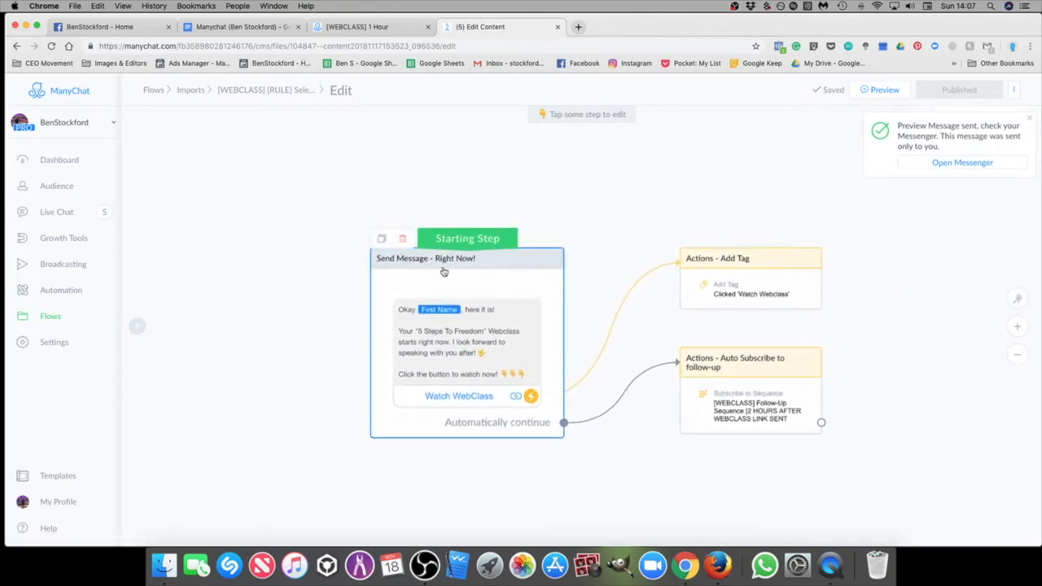
Step: Return to the Imports folder of flows and close the shared [WEBCLASS] 1 Hour flow page
scroll(521, 277, up, 2)
click(50, 317)
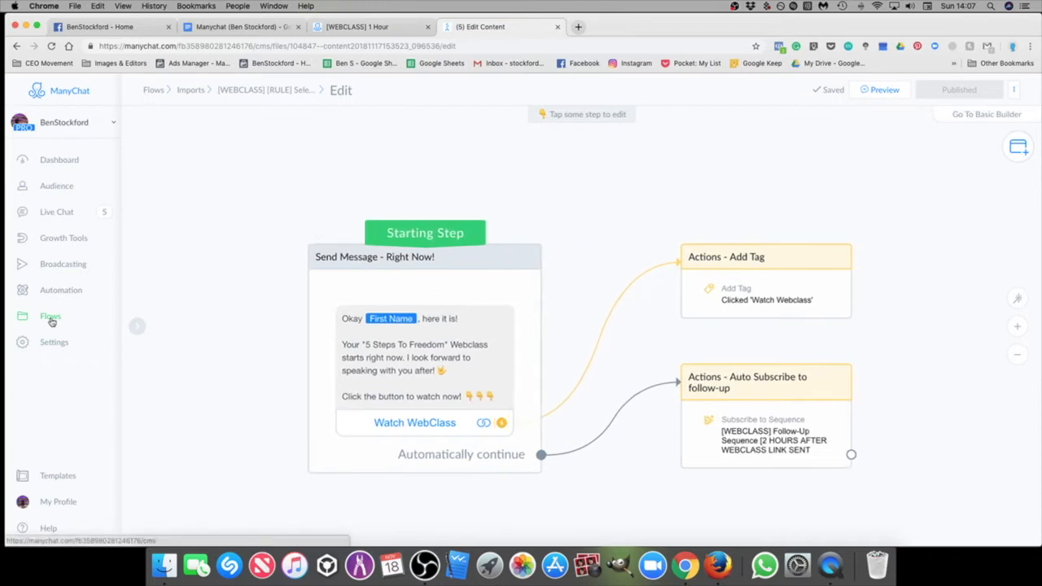
click(526, 163)
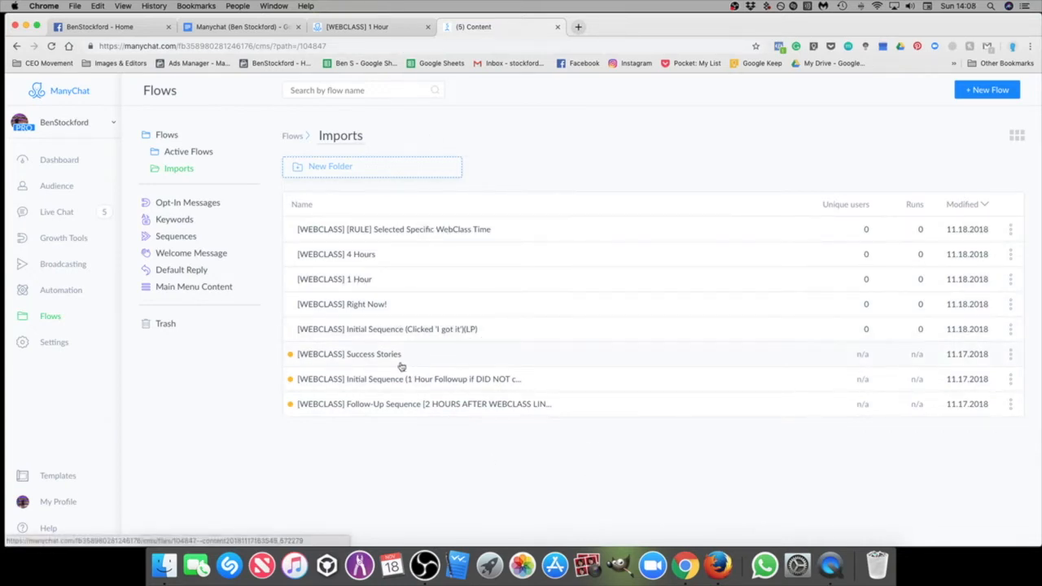
click(376, 26)
click(429, 27)
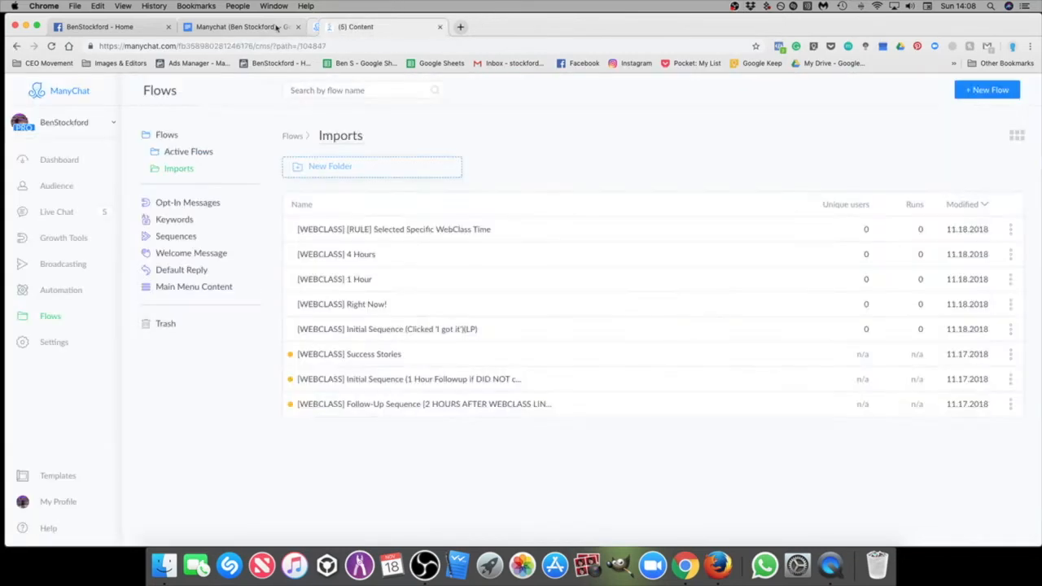
Step: Open the imported [WEBCLASS] Initial Sequence (1 Hour Followup if DID NOT click 'I got it') flow for editing
click(277, 29)
click(355, 27)
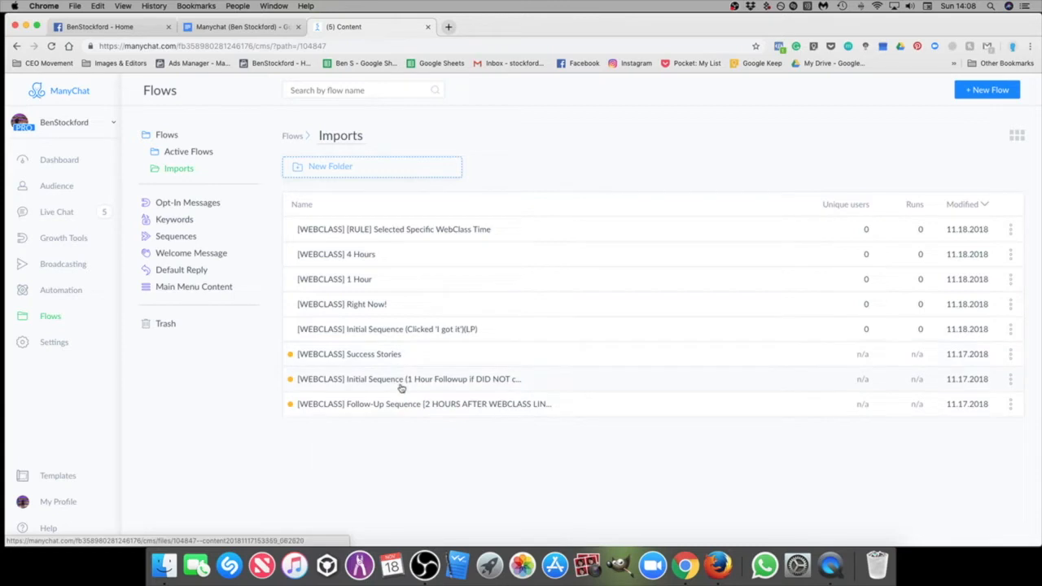
click(407, 385)
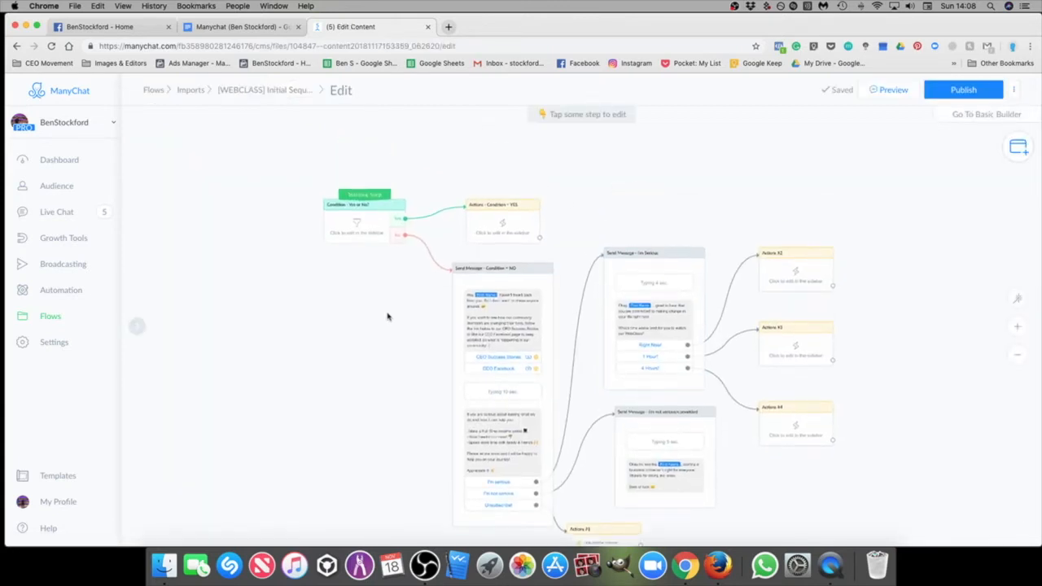
Step: In the Google Docs list, open the shared flow link for [WEBCLASS] Initial Sequence (1 Hour Follow-Up if DID NOT click 'I got it')
click(232, 29)
scroll(648, 382, down, 1)
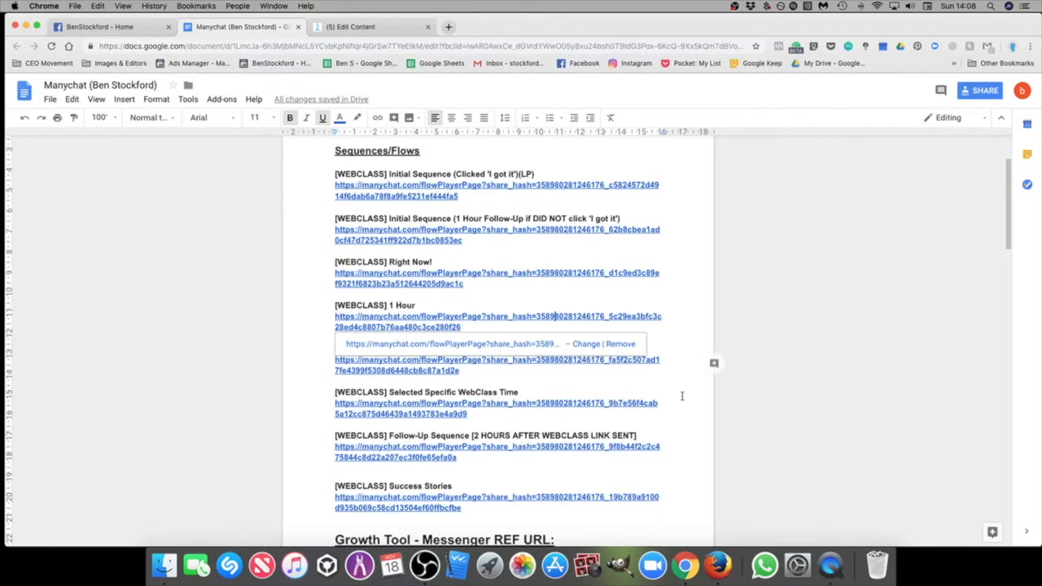
click(684, 395)
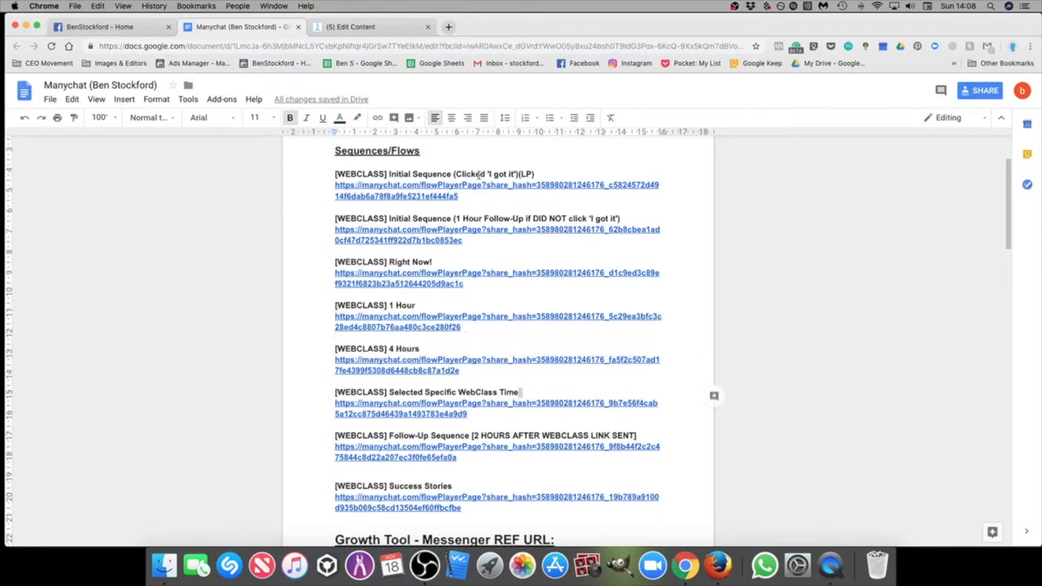
click(487, 230)
click(475, 259)
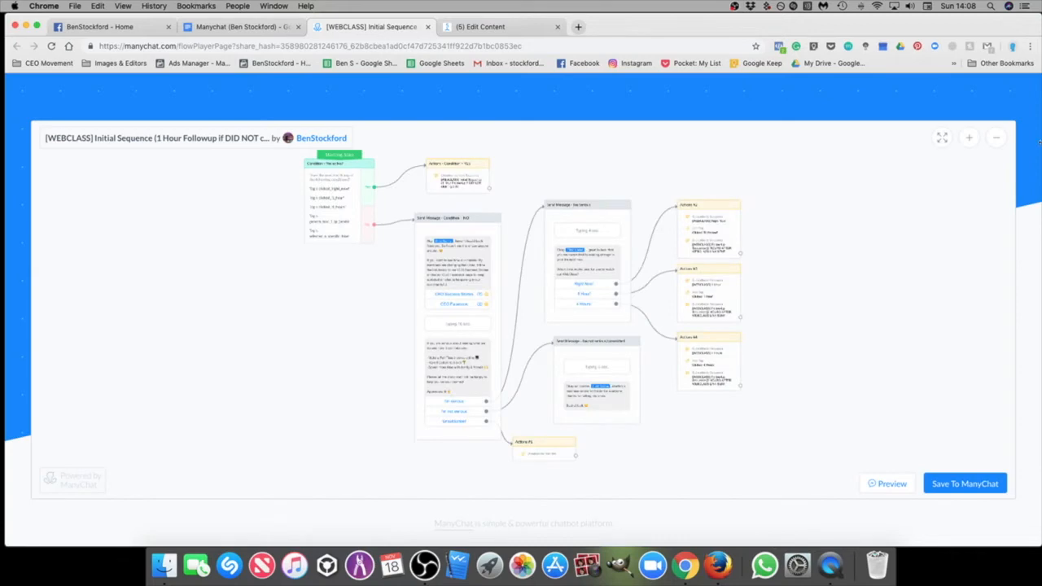
Step: Place the shared flow in its own window beside the flow editor to compare their Yes or No conditions
drag(1040, 88, 568, 84)
drag(351, 30, 1005, 29)
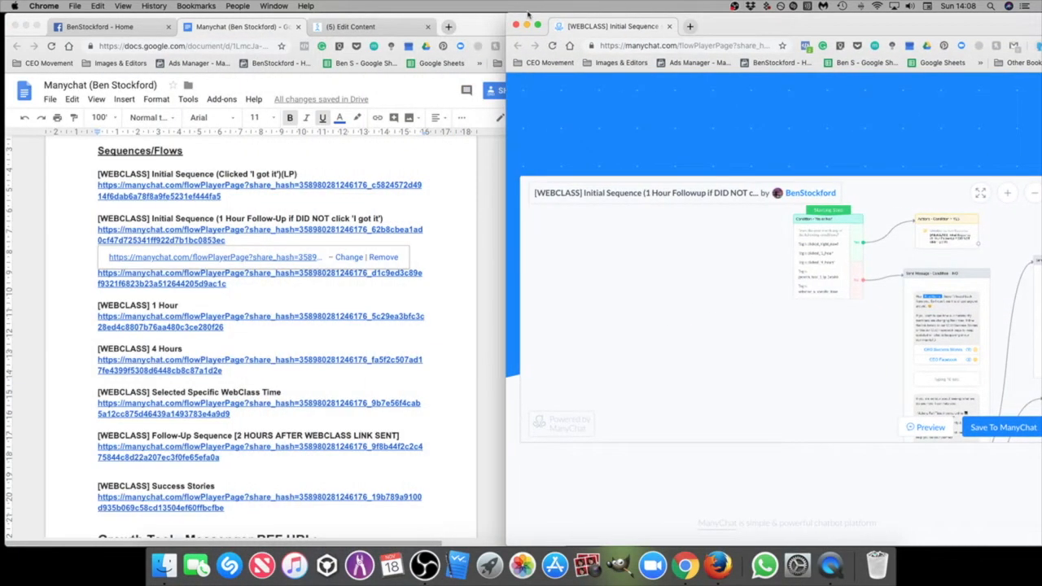
drag(511, 15, 600, 25)
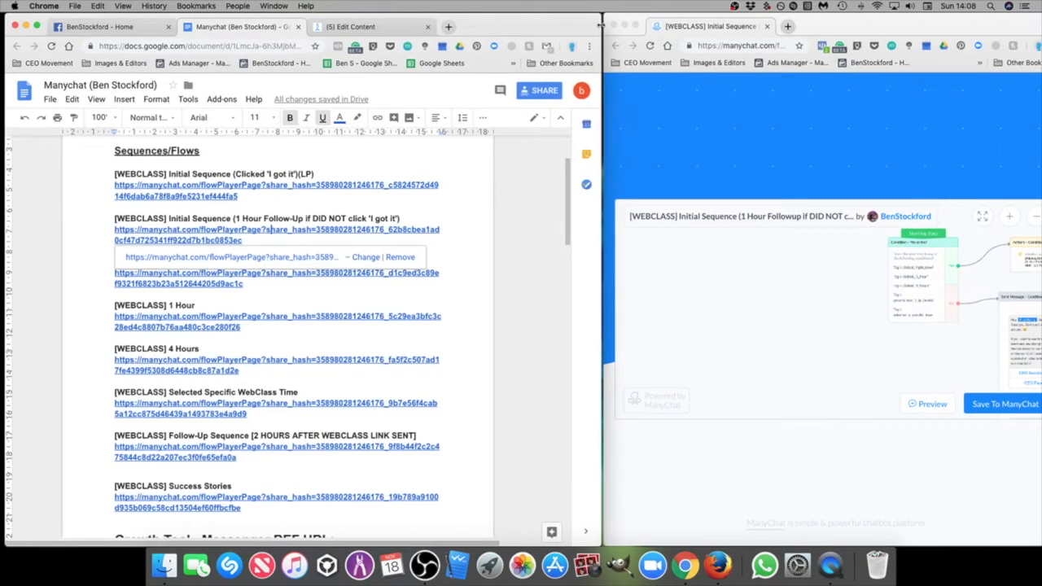
click(342, 27)
drag(381, 402, 298, 390)
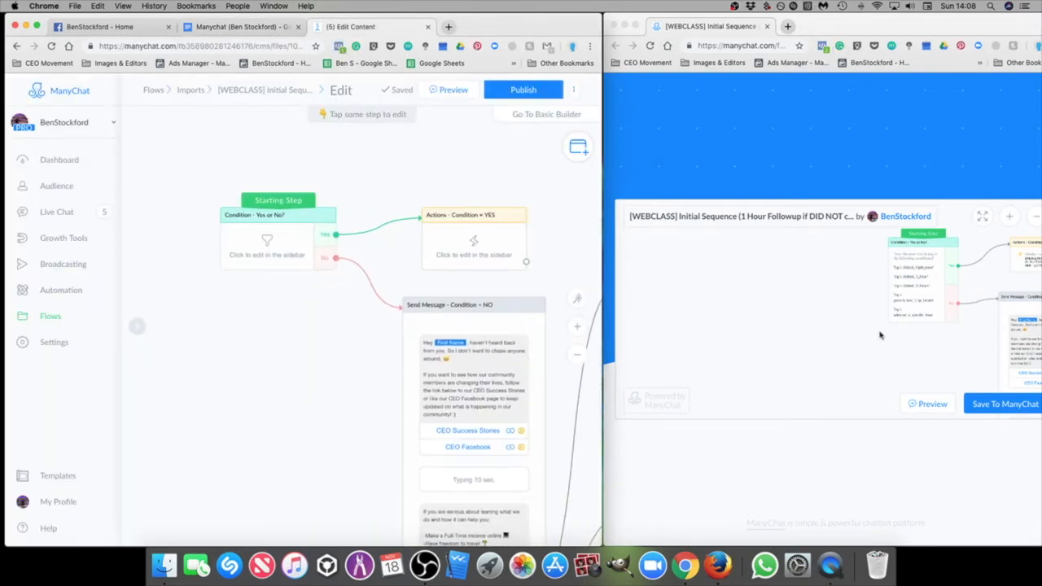
click(855, 330)
drag(785, 338, 646, 349)
scroll(821, 286, up, 3)
scroll(825, 287, up, 3)
mouse_move(692, 295)
mouse_down()
mouse_move(705, 333)
mouse_move(698, 288)
mouse_move(696, 304)
mouse_up()
scroll(704, 330, down, 2)
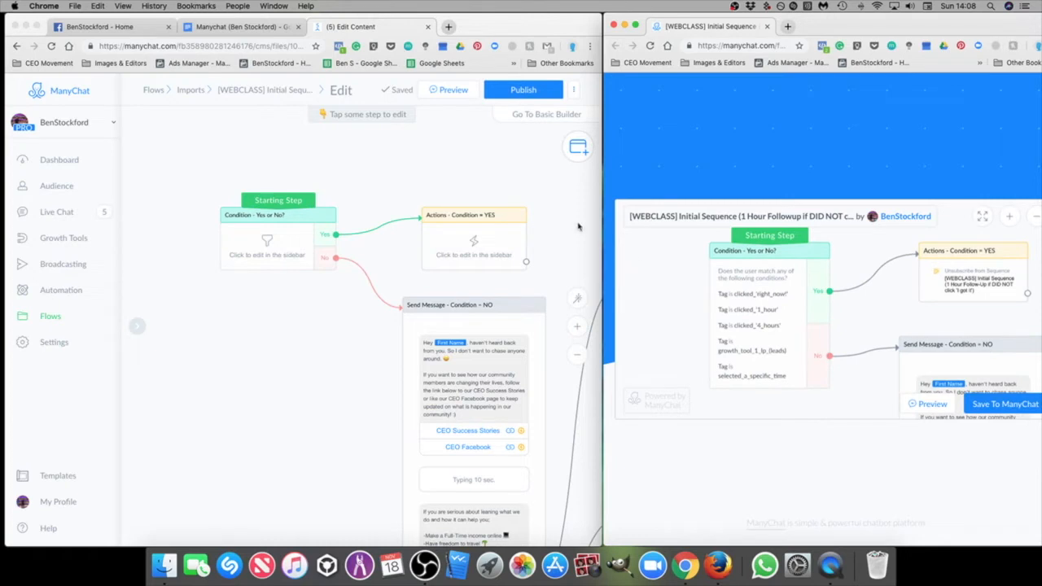
Step: Add the condition Tag is Clicked 'Right now!' to the starting Yes or No condition step
click(292, 252)
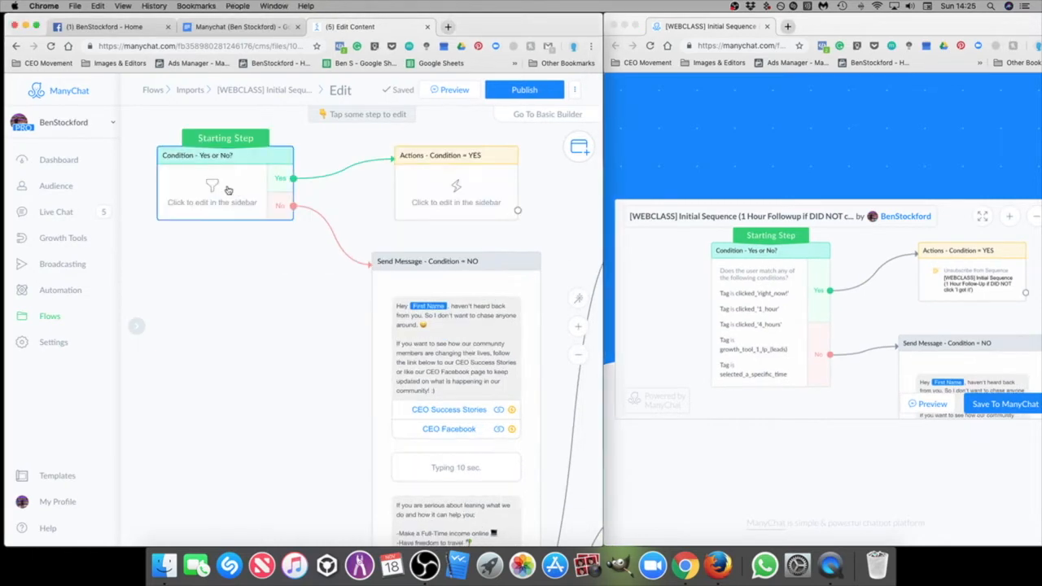
click(226, 189)
click(236, 205)
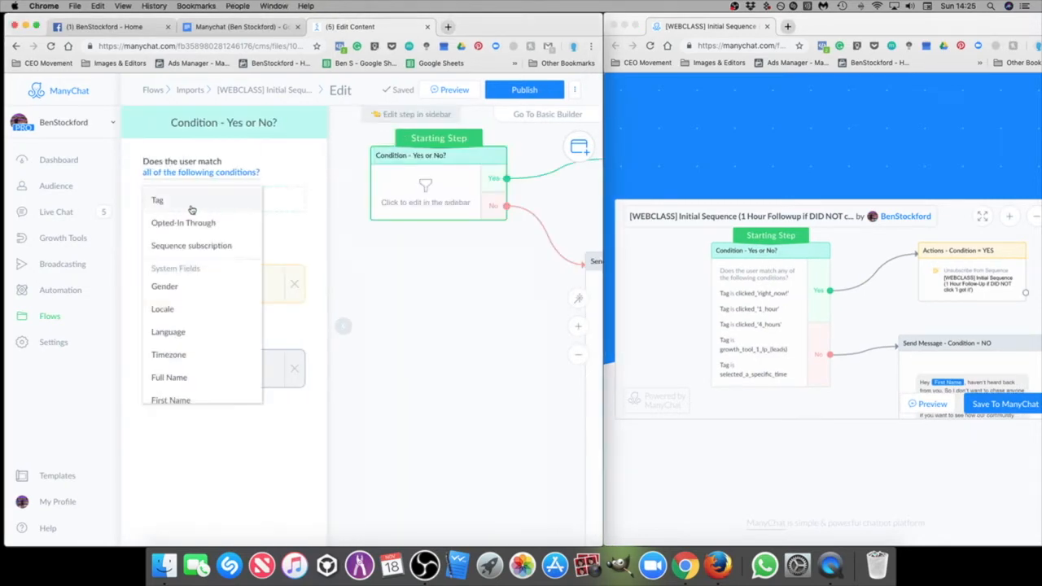
click(192, 204)
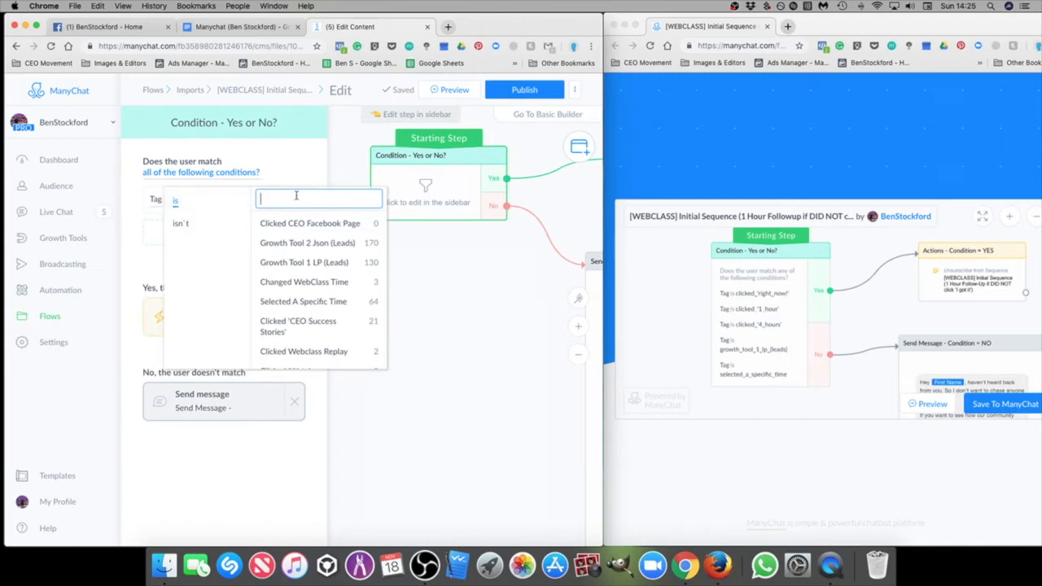
text(right)
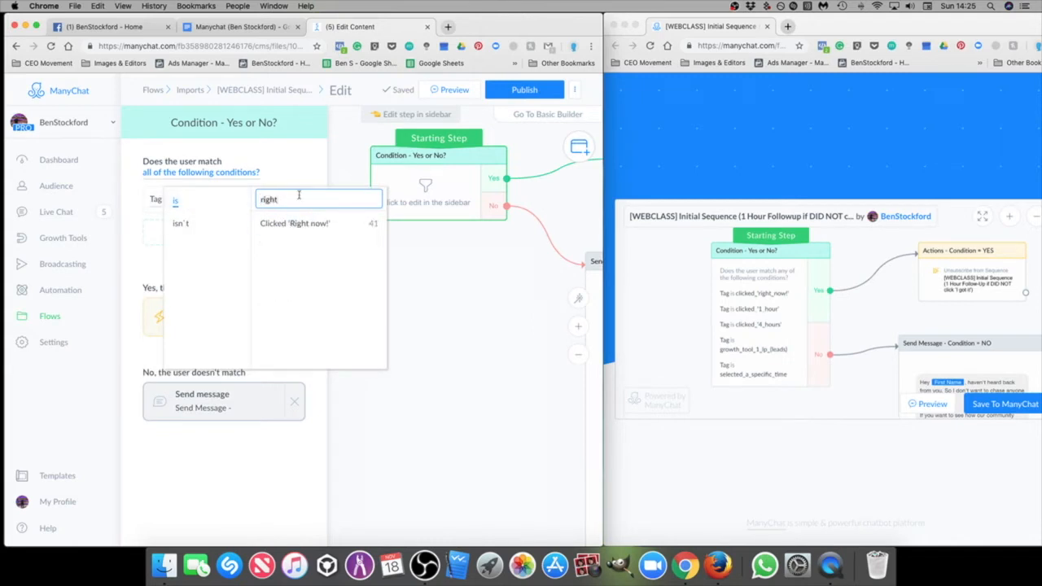
click(305, 223)
Step: Add the conditions Tag is Clicked '1 Hour' and Tag is Clicked '4 Hours' to the same condition step
click(214, 234)
click(189, 238)
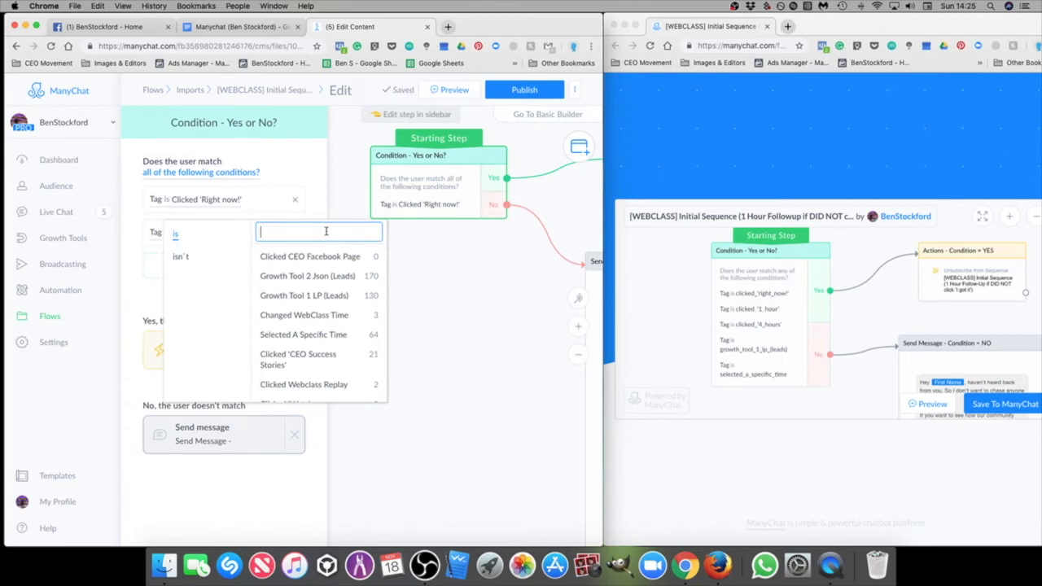
text(1 hour)
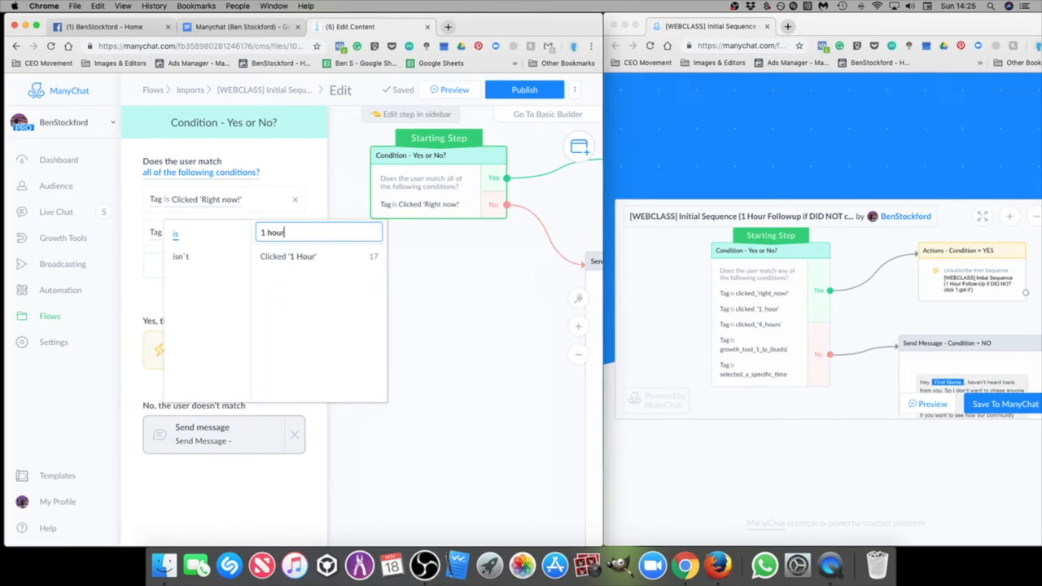
click(326, 256)
click(224, 264)
click(191, 268)
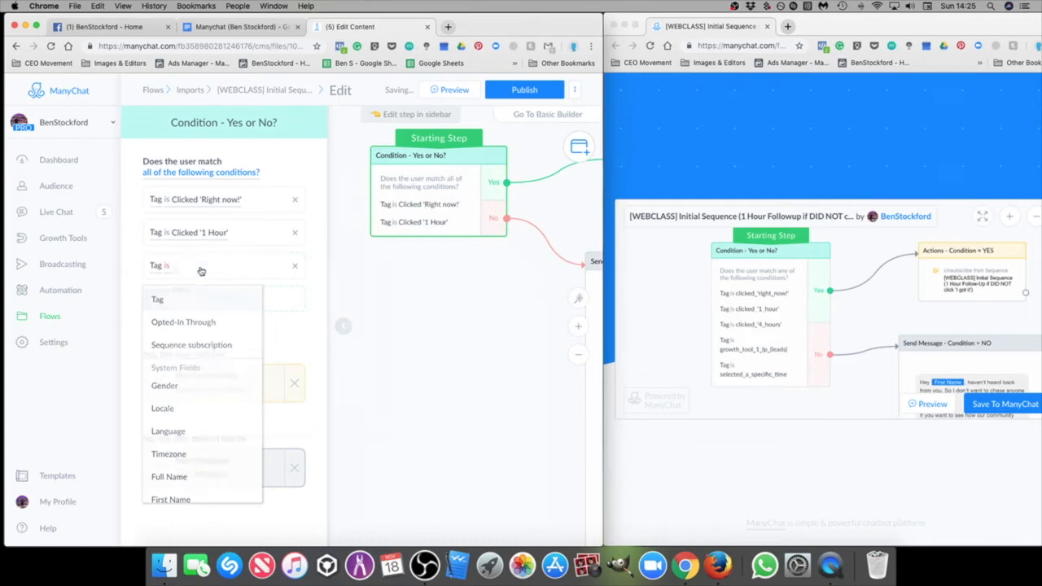
text(4 hours)
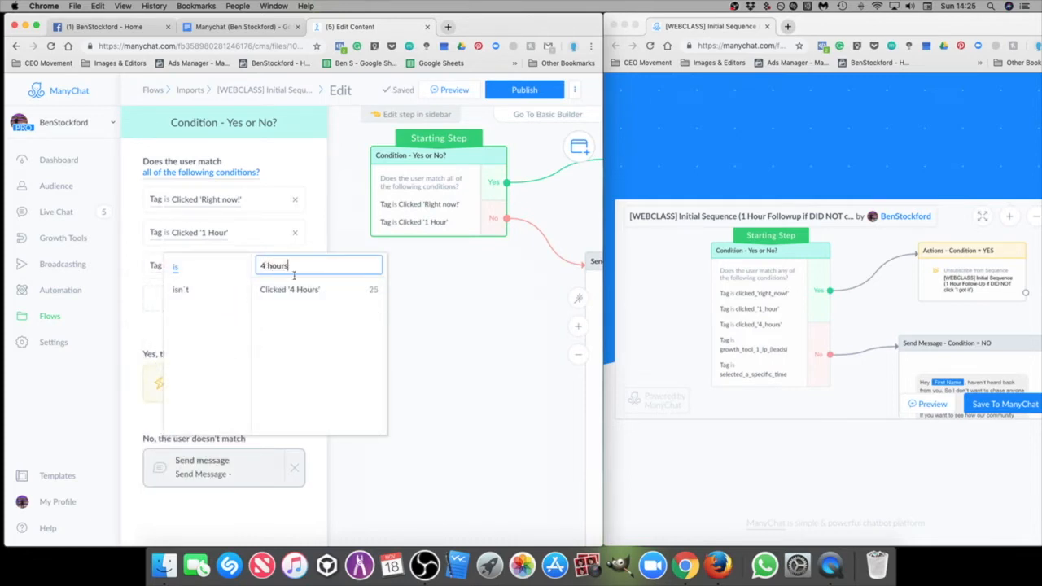
click(296, 289)
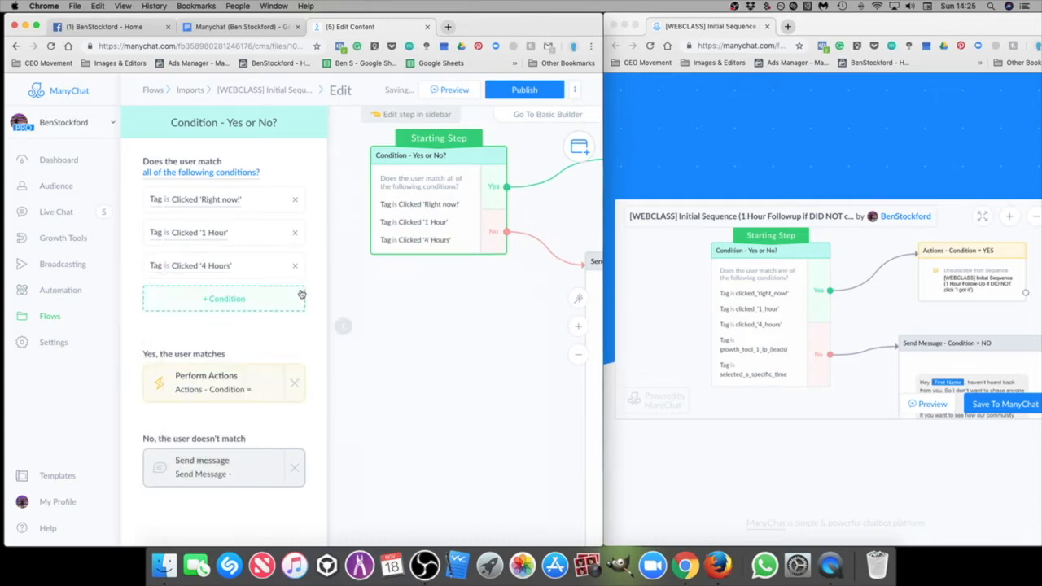
Step: Add the condition Tag is Selected A Specific Time and finish editing the condition step
click(218, 299)
click(198, 299)
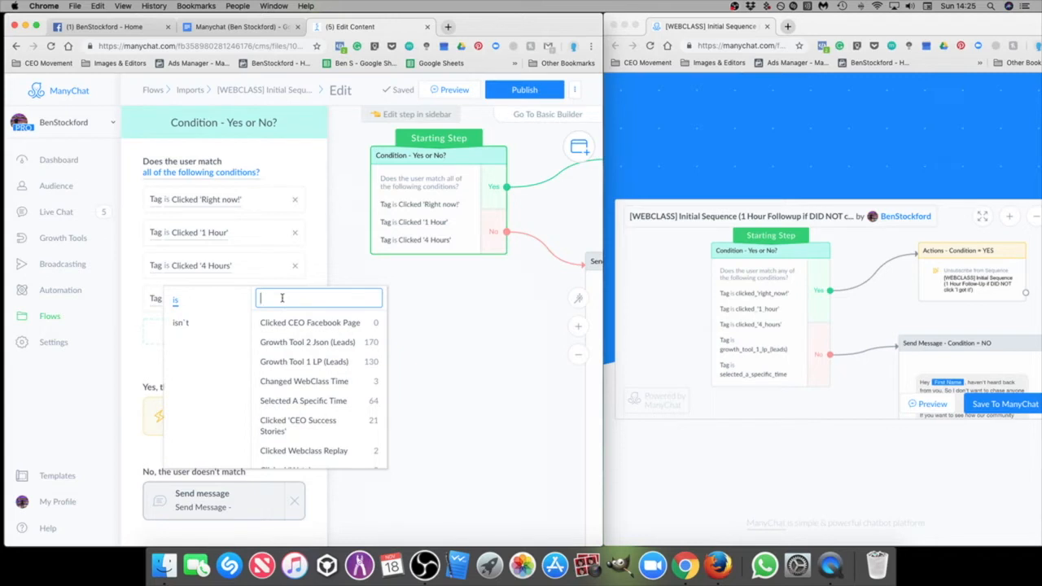
text(speci)
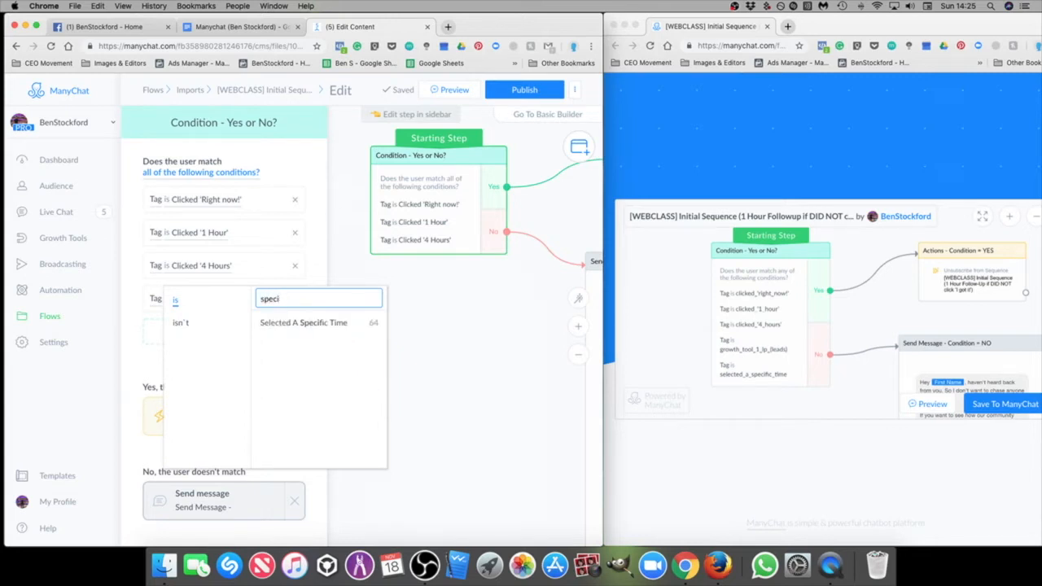
click(331, 322)
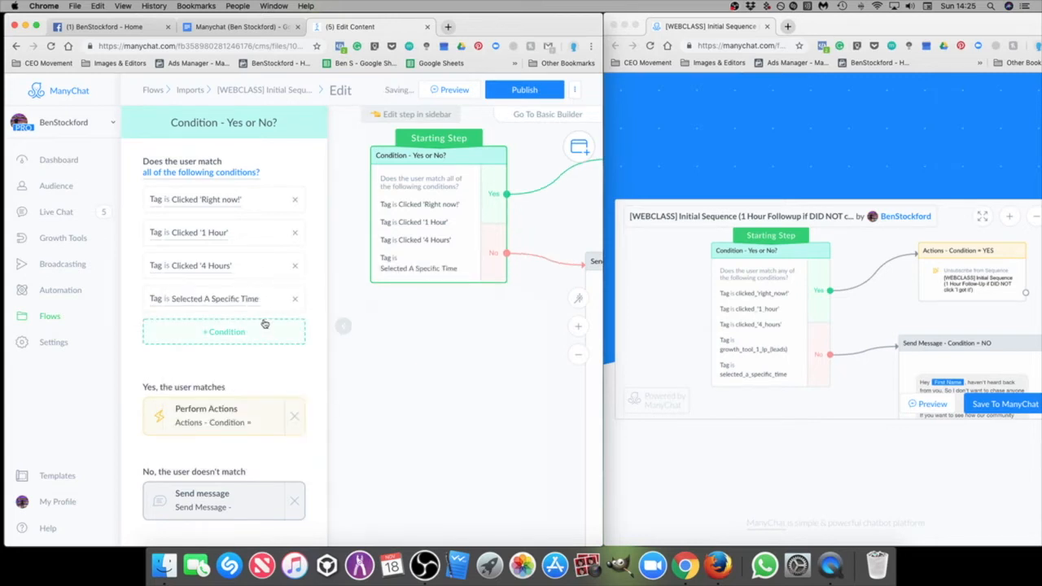
click(456, 363)
Step: Give the Condition = YES step an Unsubscribe from Sequence action for "[WEBCLASS] Initial Sequence (1 Hour Follow-Up if DID NOT click 'I got it')"
scroll(431, 365, down, 5)
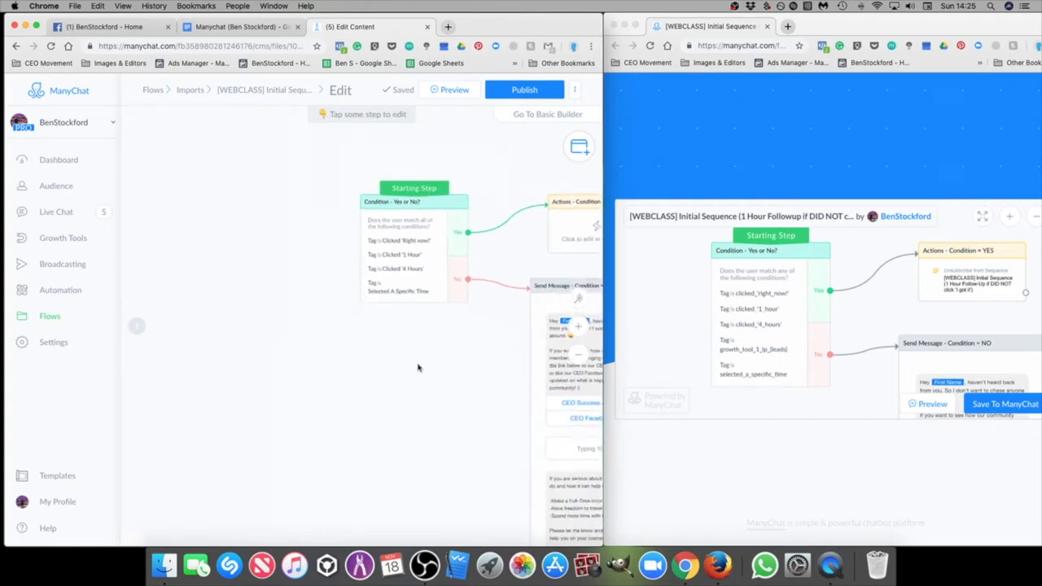
drag(324, 382, 280, 402)
scroll(484, 250, up, 3)
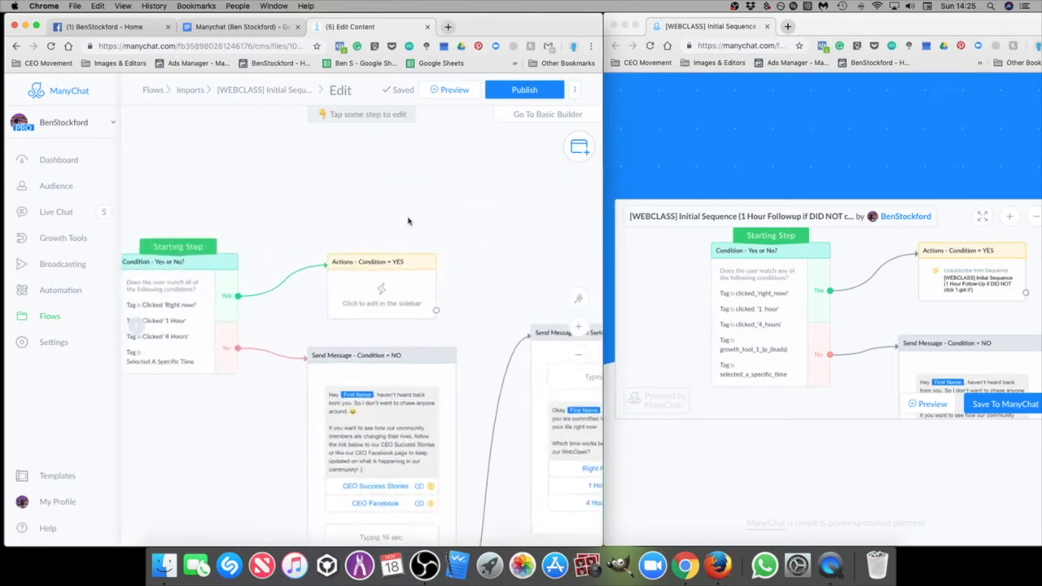
drag(379, 207, 474, 203)
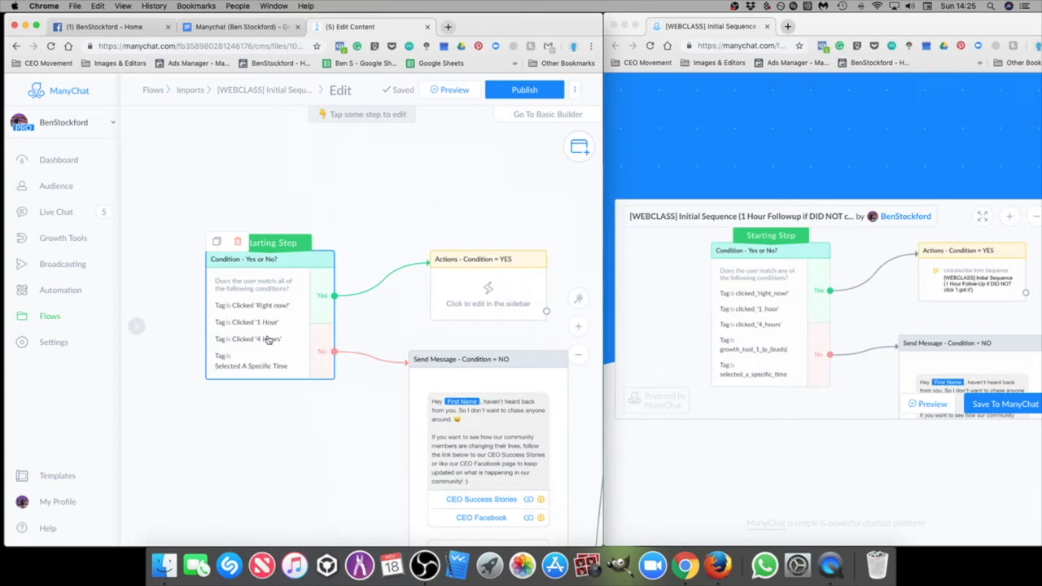
click(487, 293)
click(192, 173)
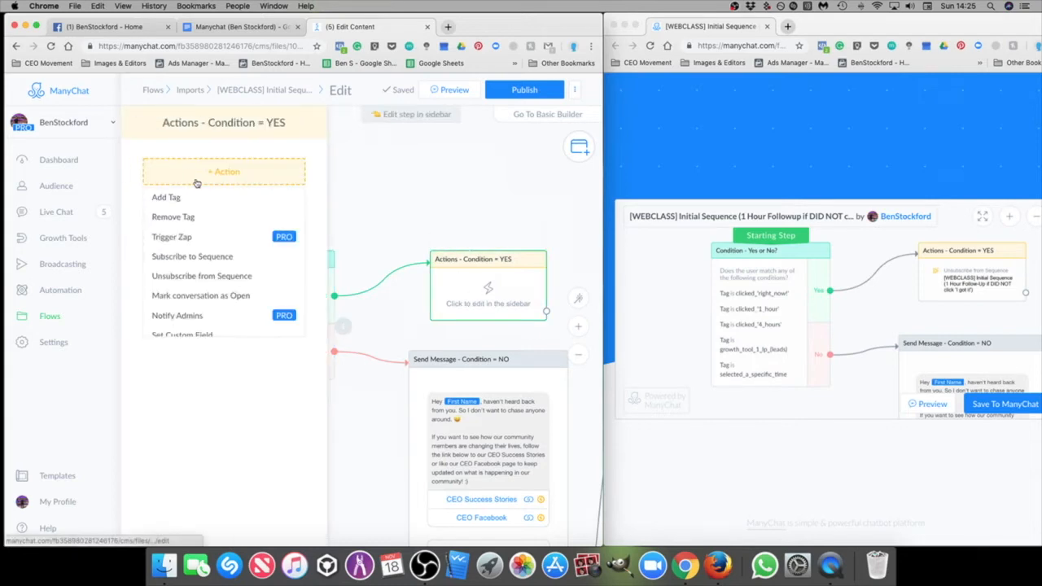
click(199, 277)
click(239, 187)
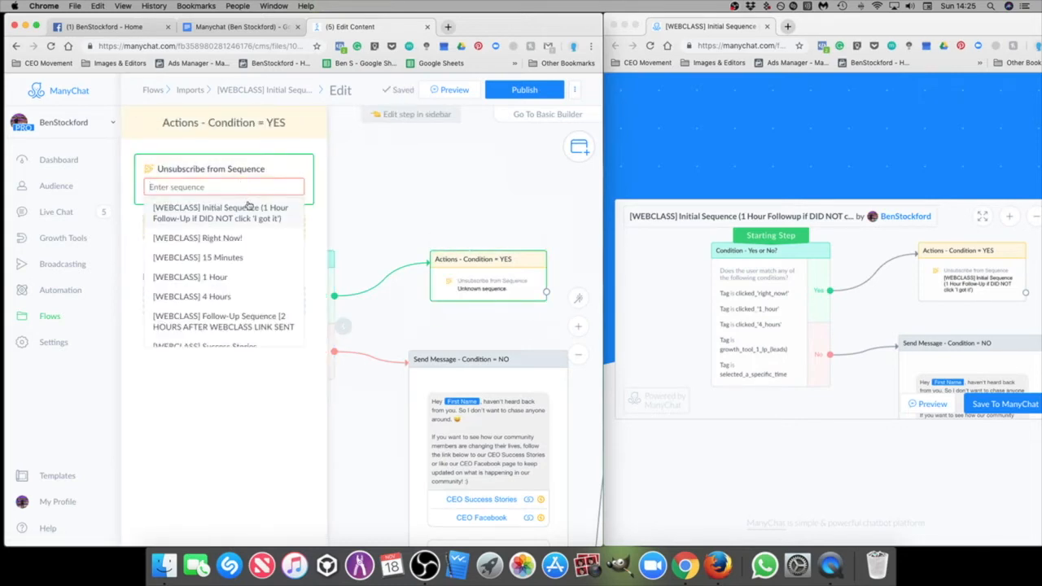
click(220, 213)
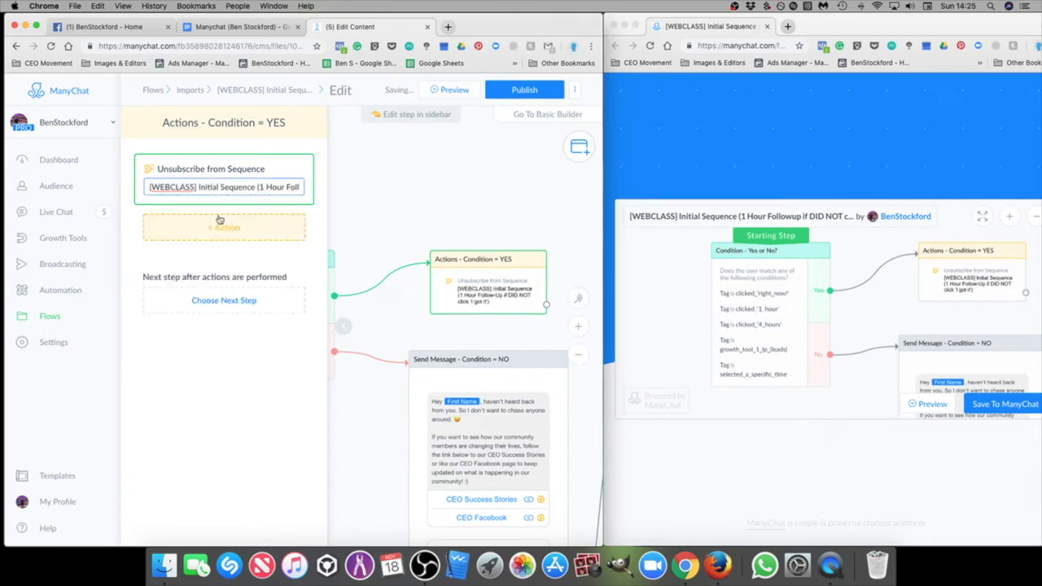
click(432, 202)
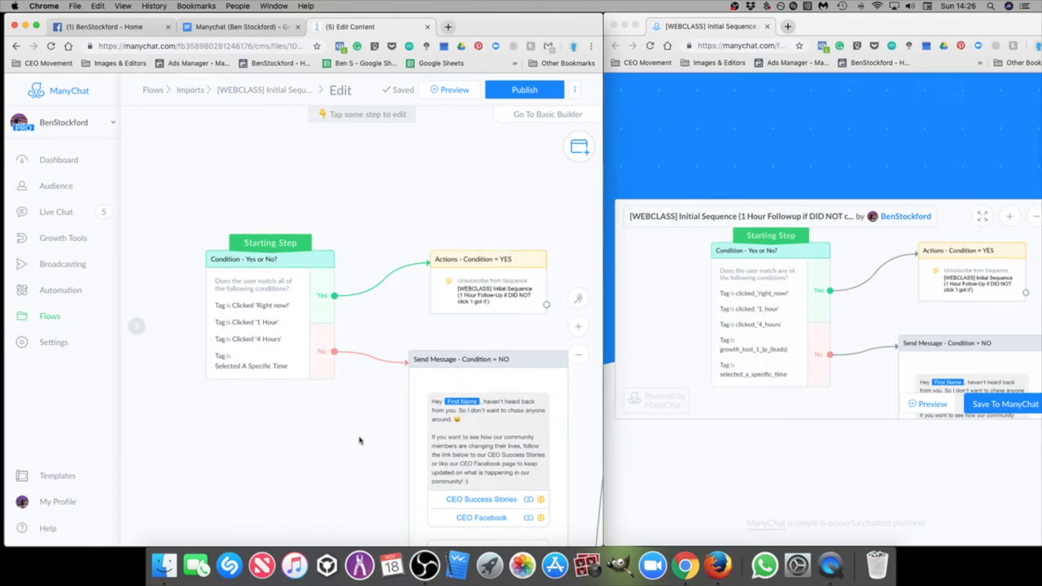
Step: Review the Condition = NO message's branches and the action types available in the Unsubscribe! button's Actions #1 step
scroll(361, 437, down, 5)
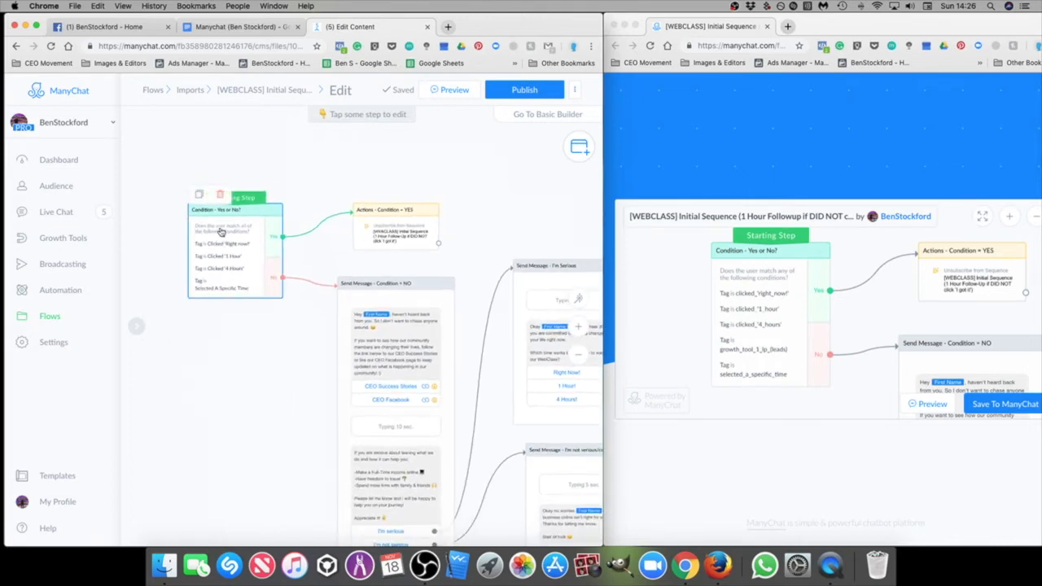
drag(279, 366, 258, 272)
scroll(233, 326, up, 2)
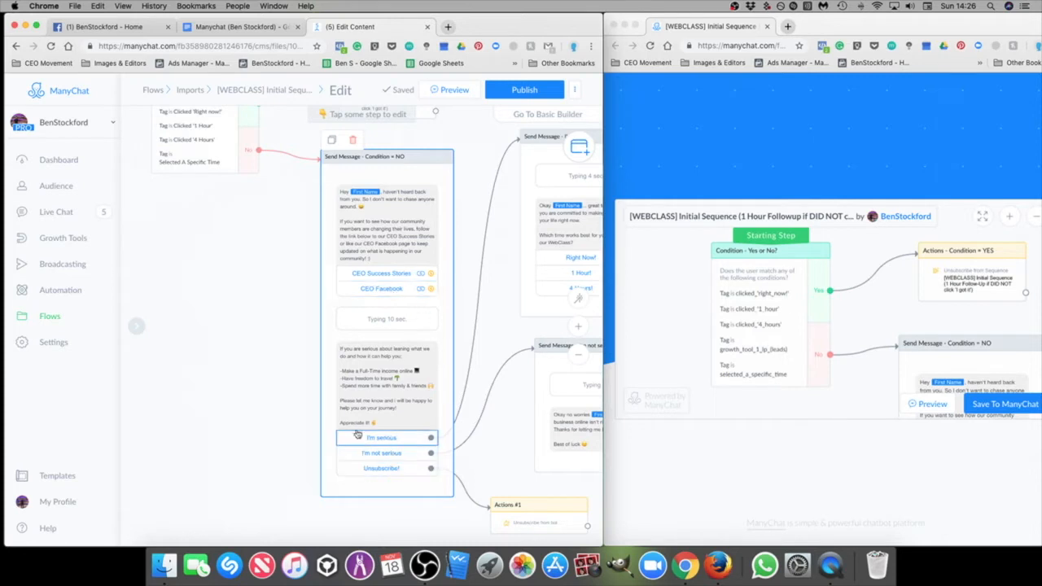
drag(275, 474, 224, 400)
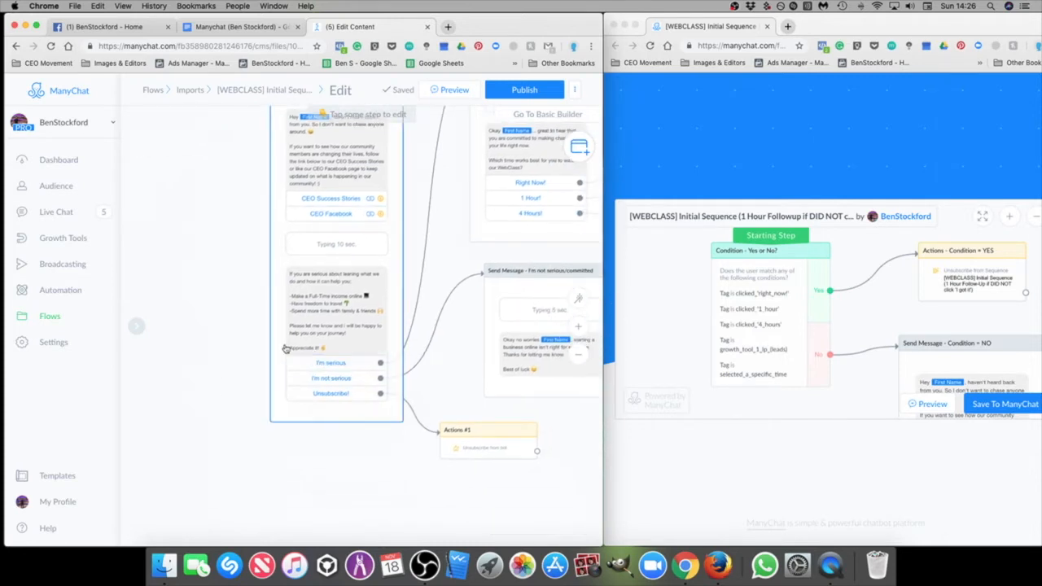
scroll(345, 415, up, 5)
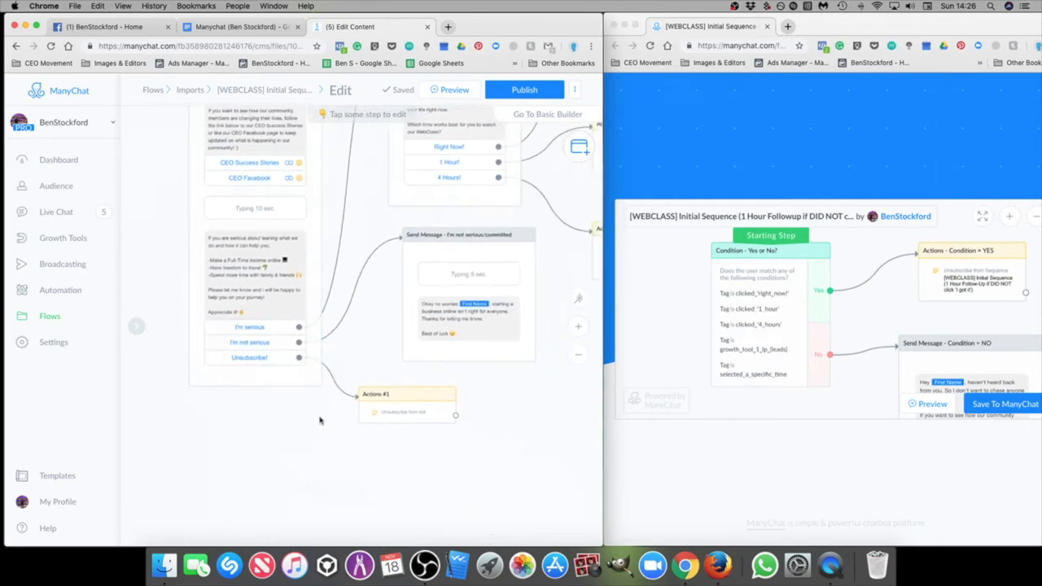
scroll(370, 457, down, 4)
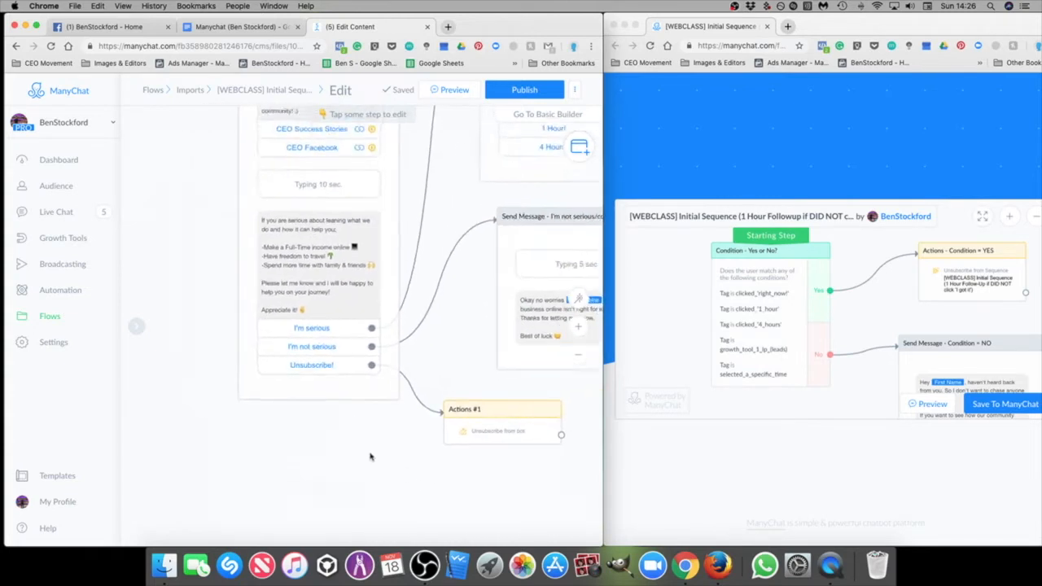
click(419, 407)
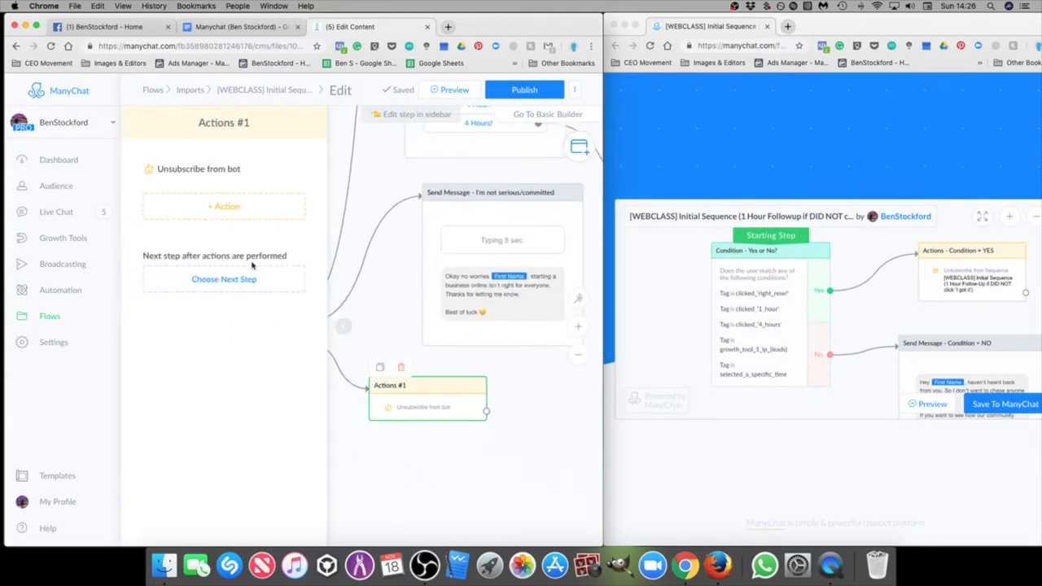
click(229, 210)
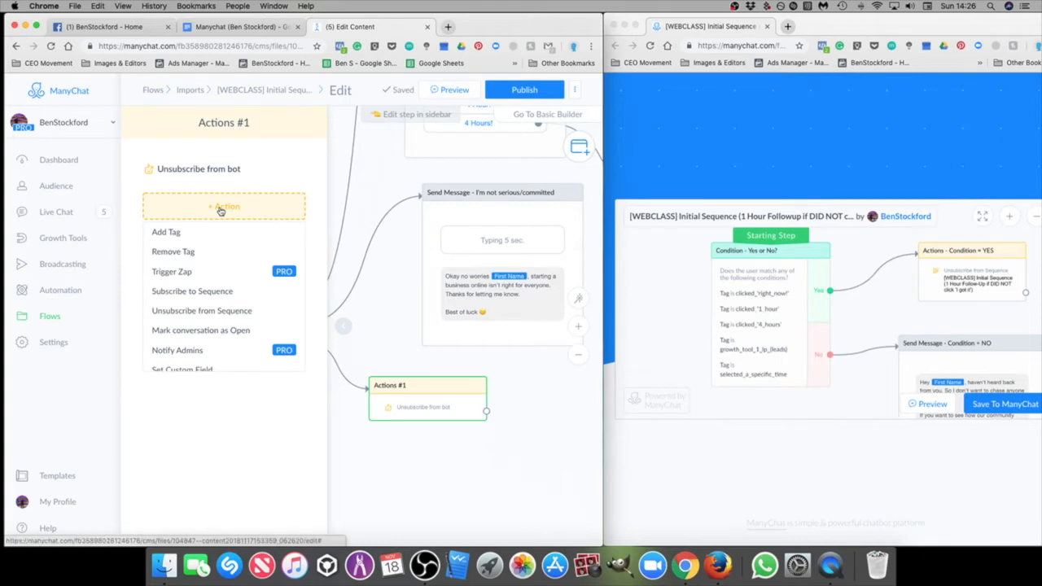
scroll(229, 307, down, 2)
scroll(229, 307, down, 2)
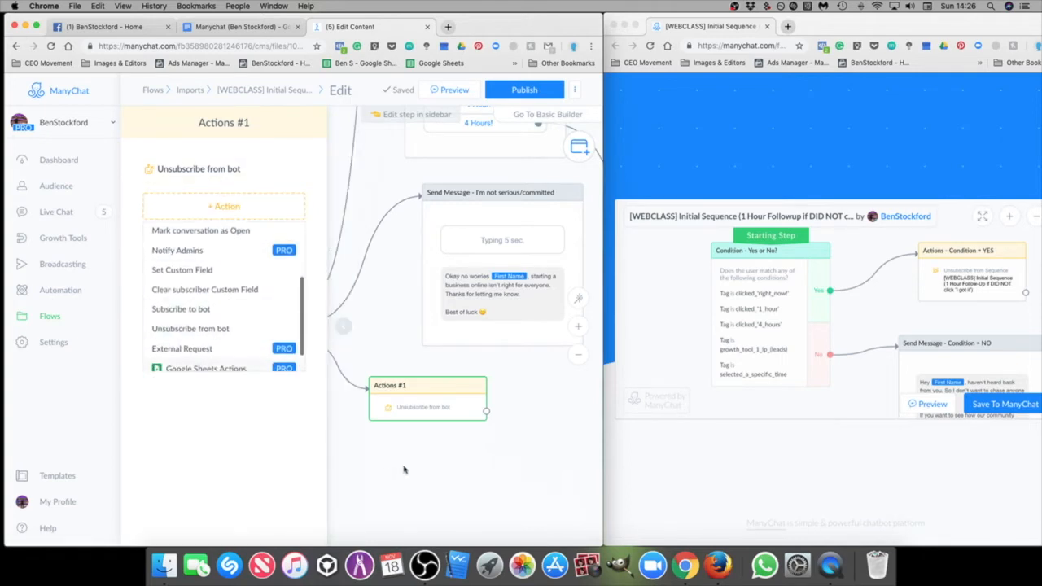
click(331, 417)
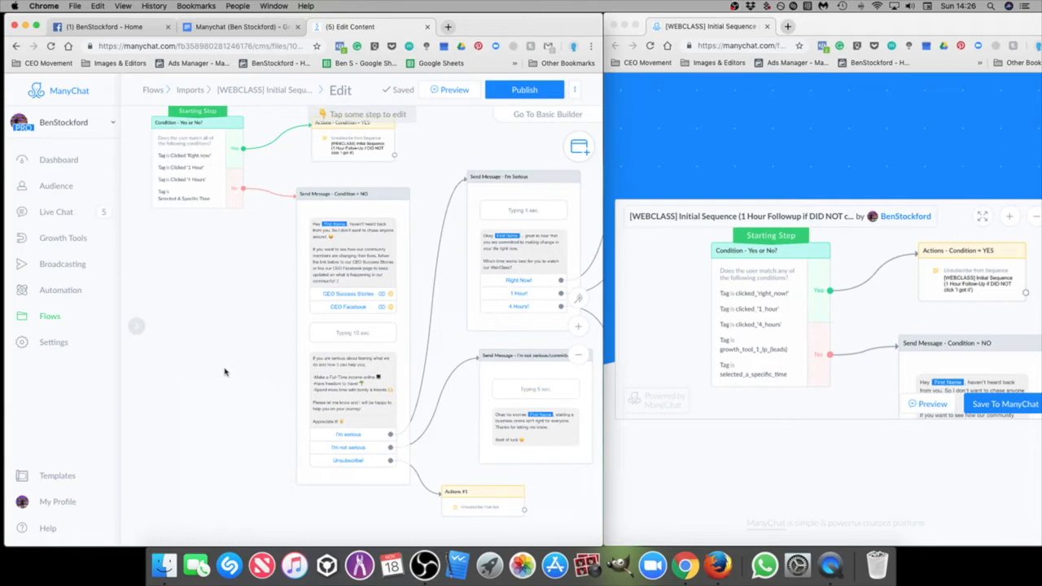
drag(226, 371, 203, 383)
drag(547, 493, 526, 489)
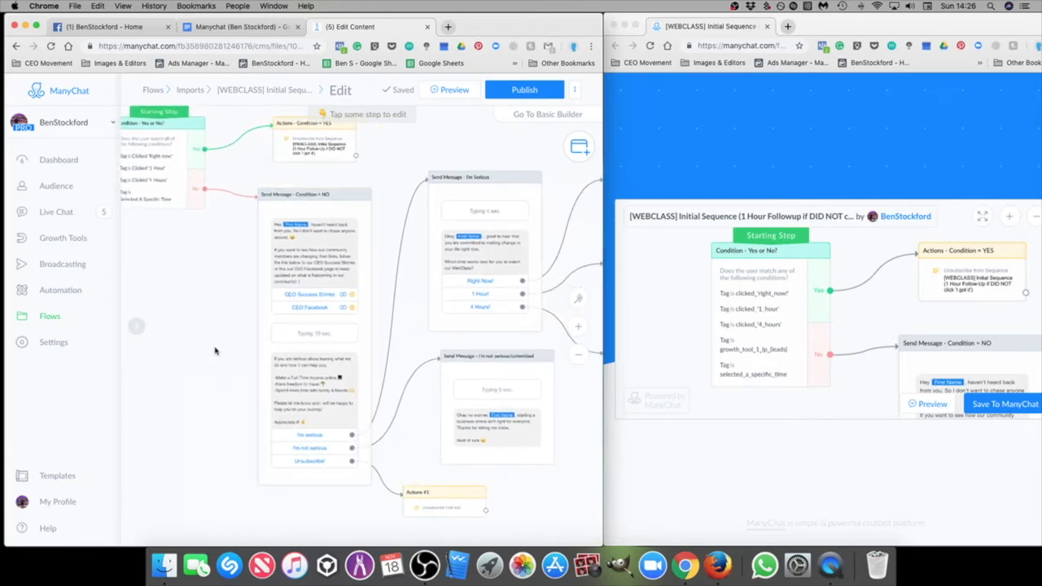
drag(206, 343, 195, 360)
scroll(206, 383, down, 3)
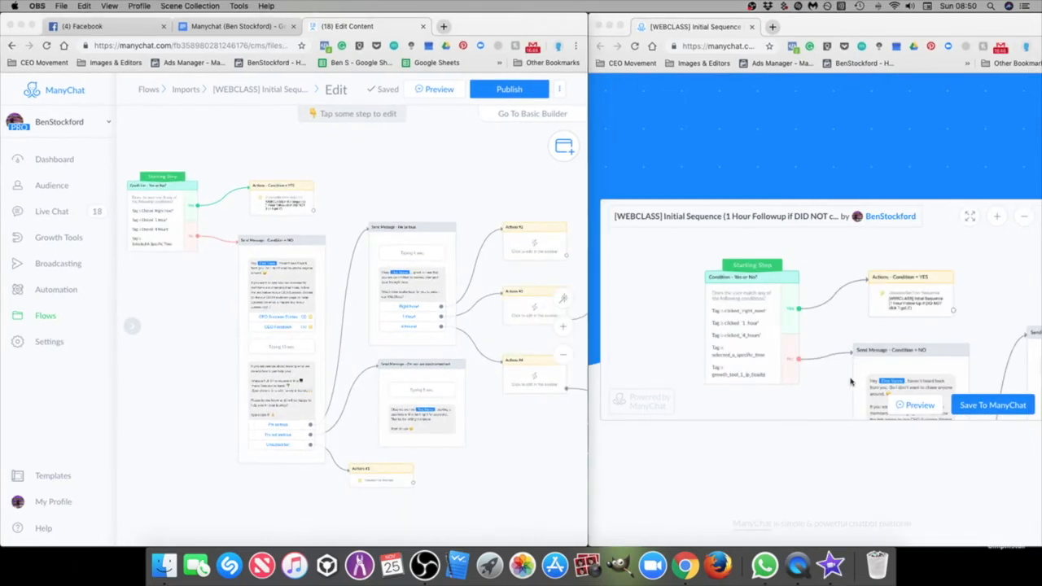
Step: Consult the shared original and give the Actions #2 step a Subscribe to Sequence action for "[WEBCLASS] Right Now!"
click(846, 382)
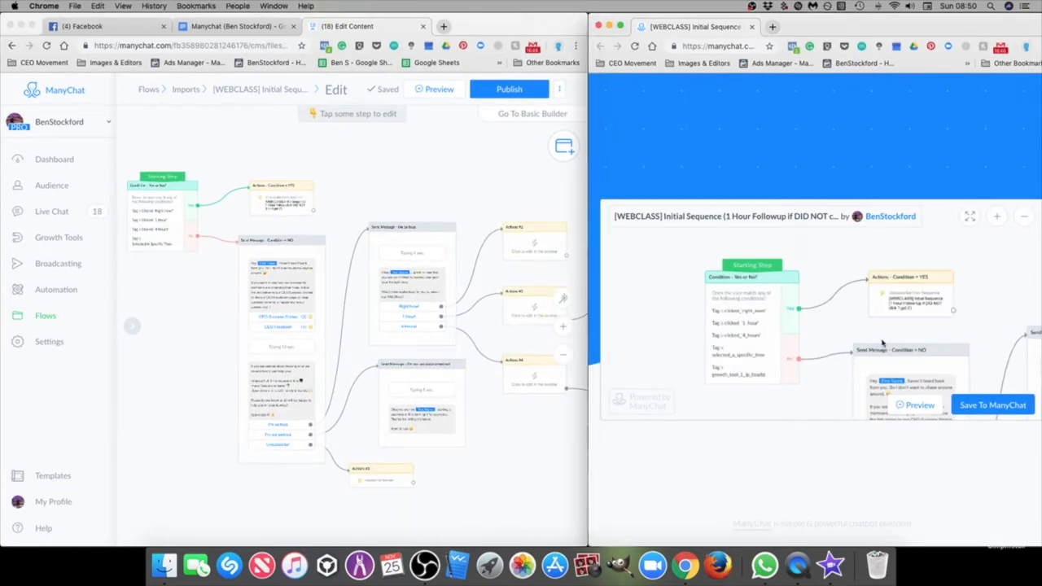
scroll(880, 333, right, 10)
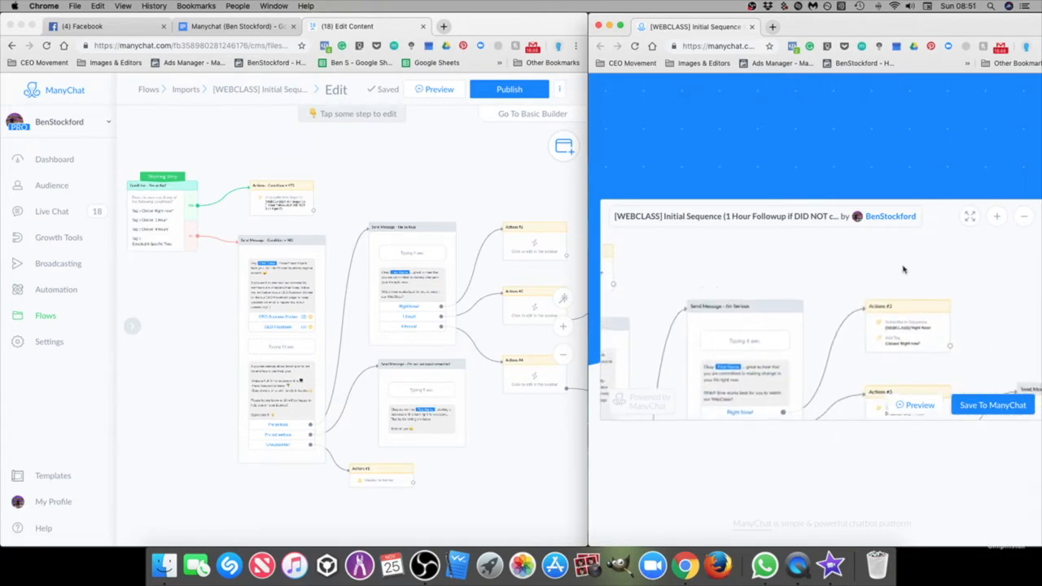
scroll(945, 296, down, 5)
scroll(788, 277, up, 5)
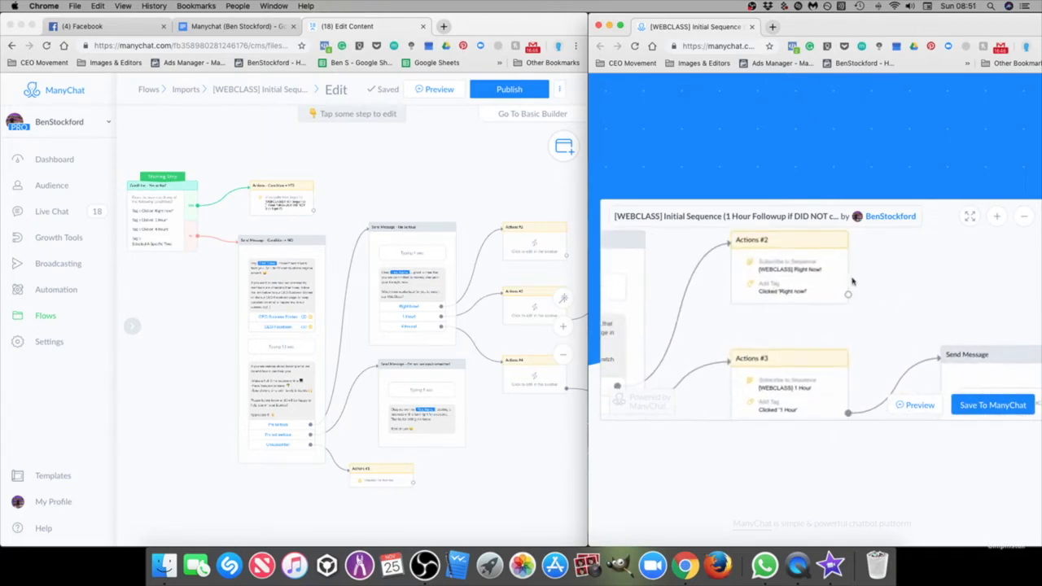
drag(503, 192, 394, 192)
scroll(301, 316, up, 5)
scroll(253, 379, down, 3)
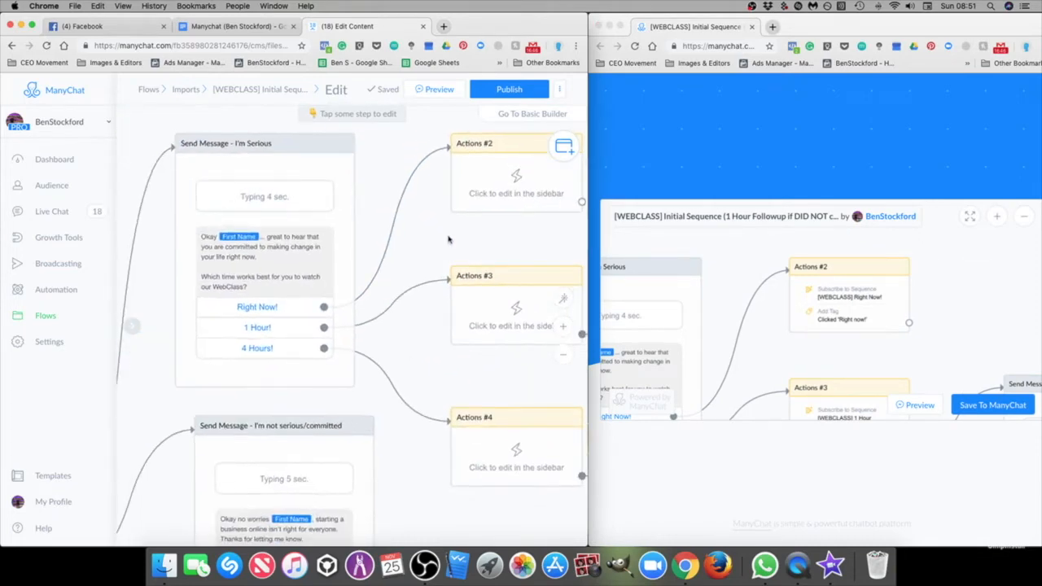
click(471, 210)
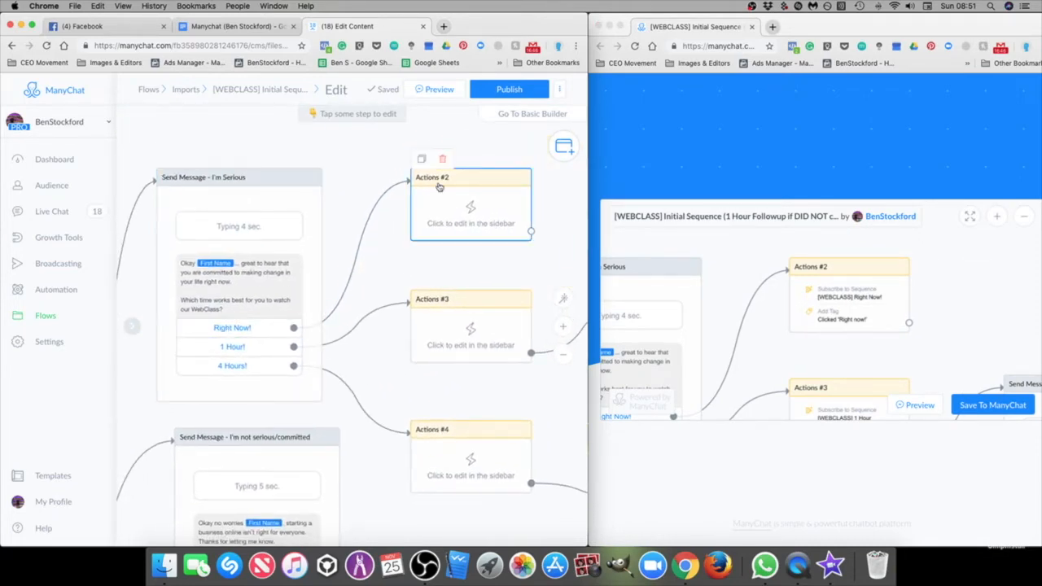
click(219, 171)
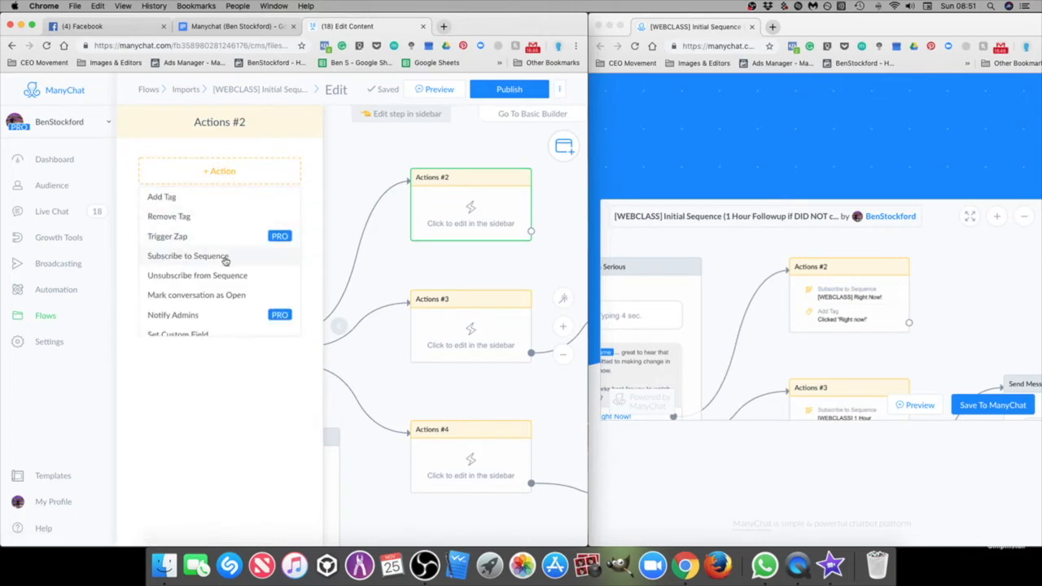
click(225, 257)
click(238, 187)
text(right)
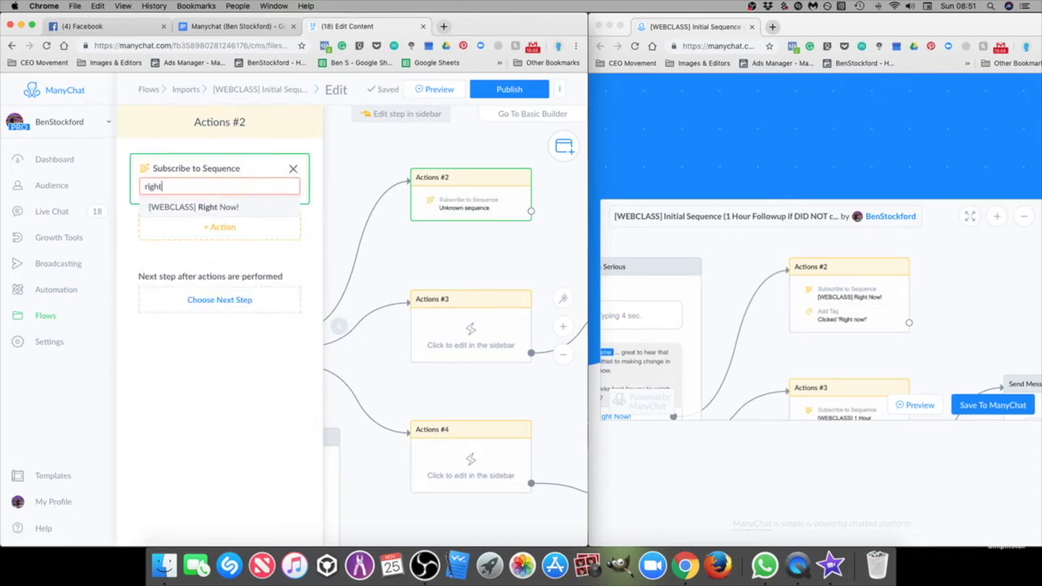
click(229, 208)
Step: Add an Add Tag action with the tag Clicked 'Right now!' to Actions #2 and finish editing the step
click(219, 226)
click(181, 250)
click(188, 237)
text(right)
click(197, 259)
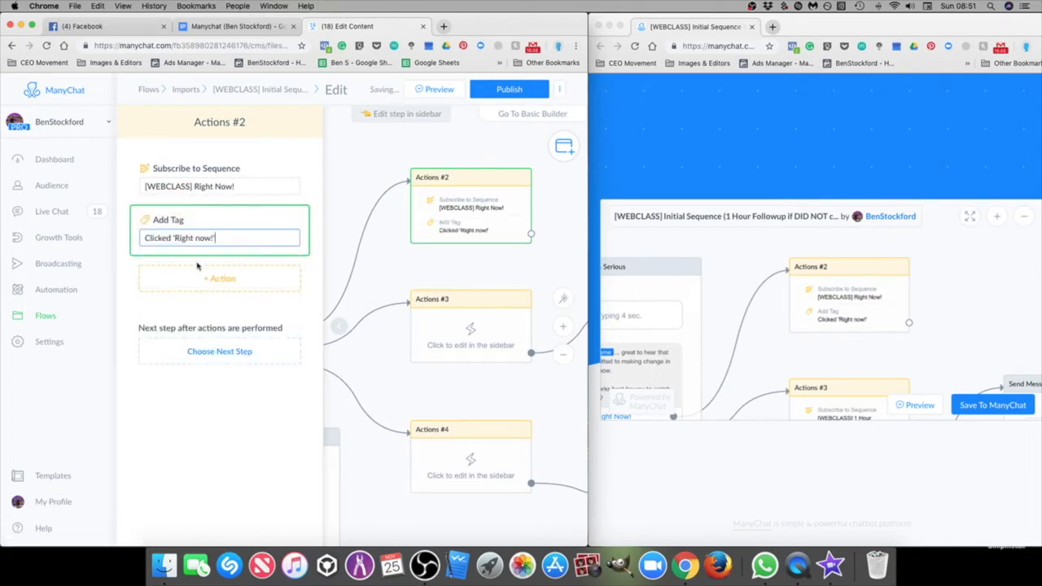
click(392, 261)
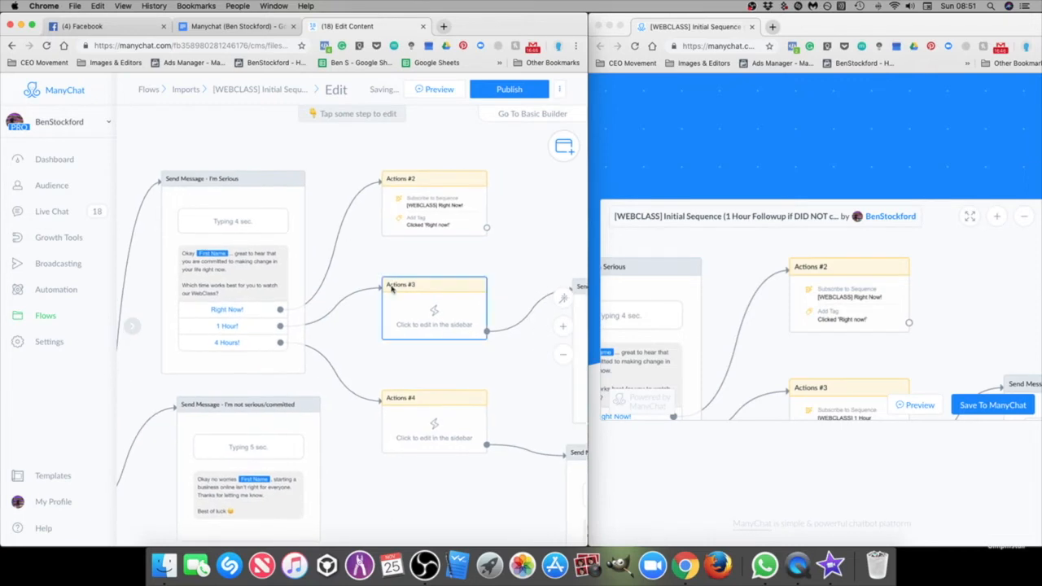
Step: Add a Subscribe to Sequence action to the Actions #3 step with the sequence "[WEBCLASS] Right Now!"
click(418, 312)
click(199, 175)
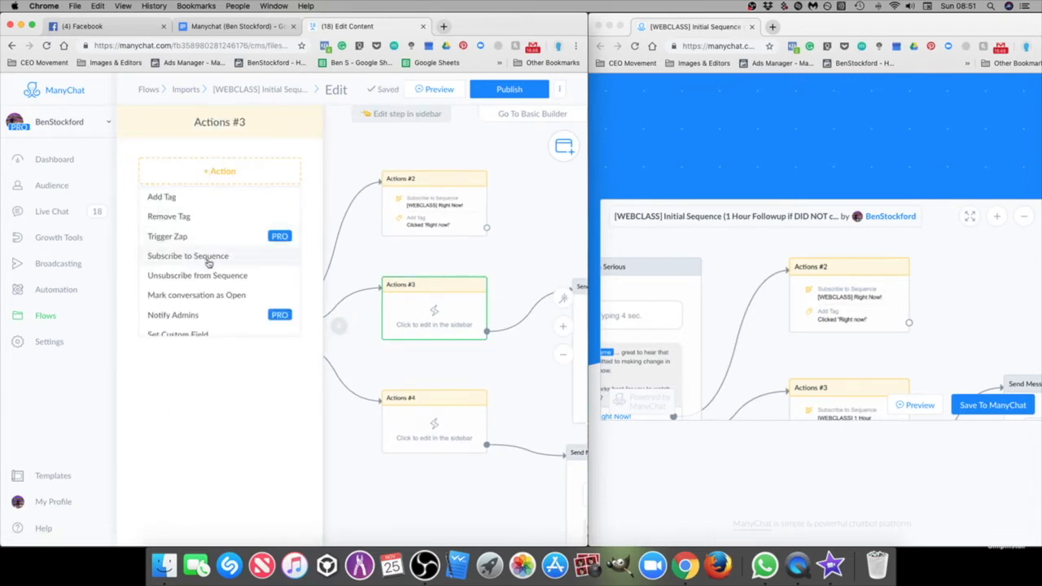
click(207, 259)
click(198, 187)
text(u)
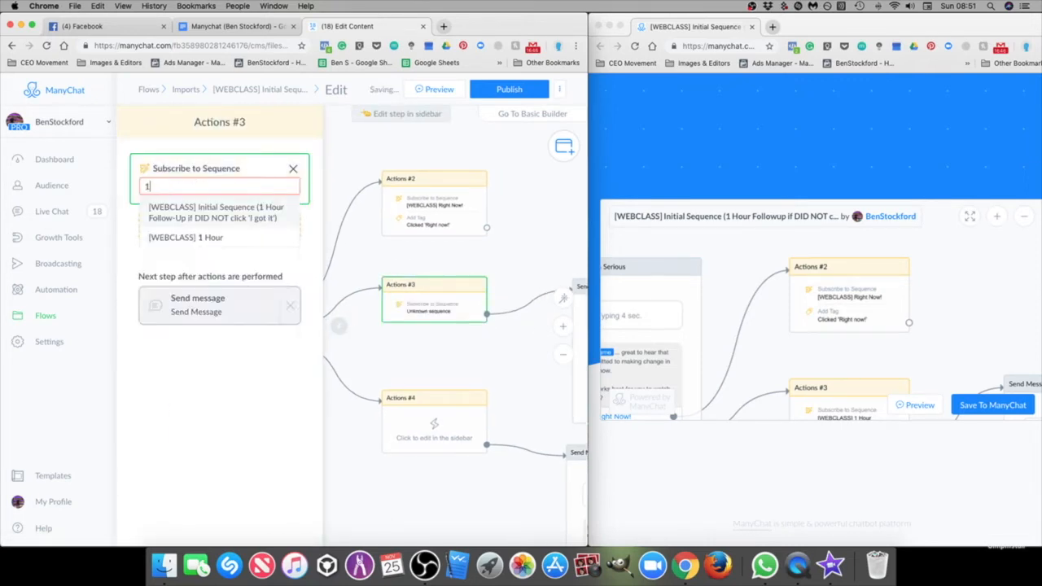
key(BackSpace)
text(1)
key(BackSpace)
click(204, 235)
Step: Replace the sequence in the Subscribe to Sequence action of Actions #3 with "[WEBCLASS] 1 Hour"
click(234, 187)
drag(233, 186, 114, 188)
text(we)
key(super+z)
key(BackSpace)
text(1)
key(BackSpace)
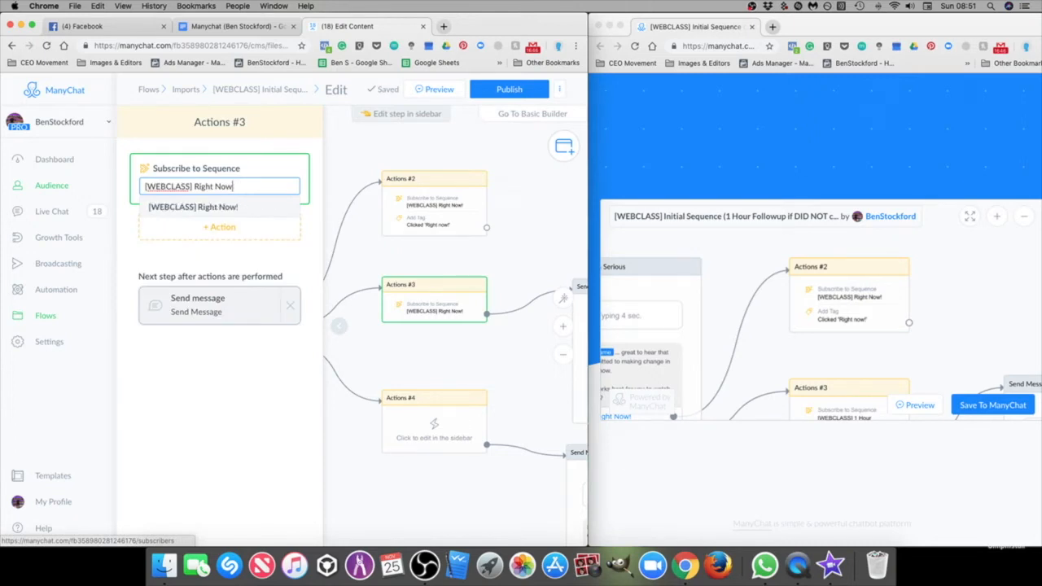
double_click(235, 187)
drag(259, 187, 121, 188)
key(BackSpace)
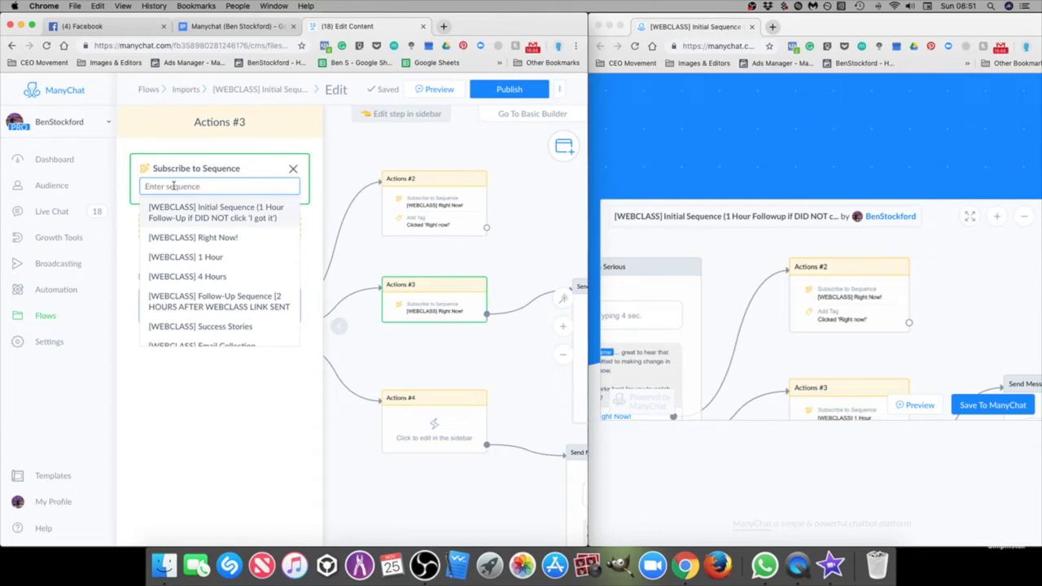
text(1 hour)
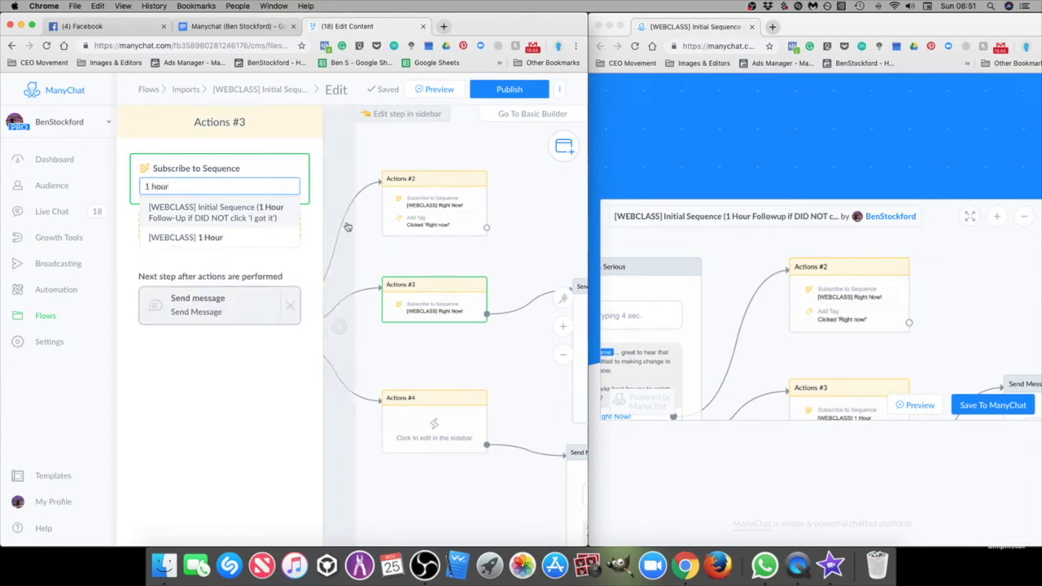
click(233, 241)
Step: Add an Add Tag action with the tag Clicked '1 Hour' to the Actions #3 step
click(247, 228)
click(200, 253)
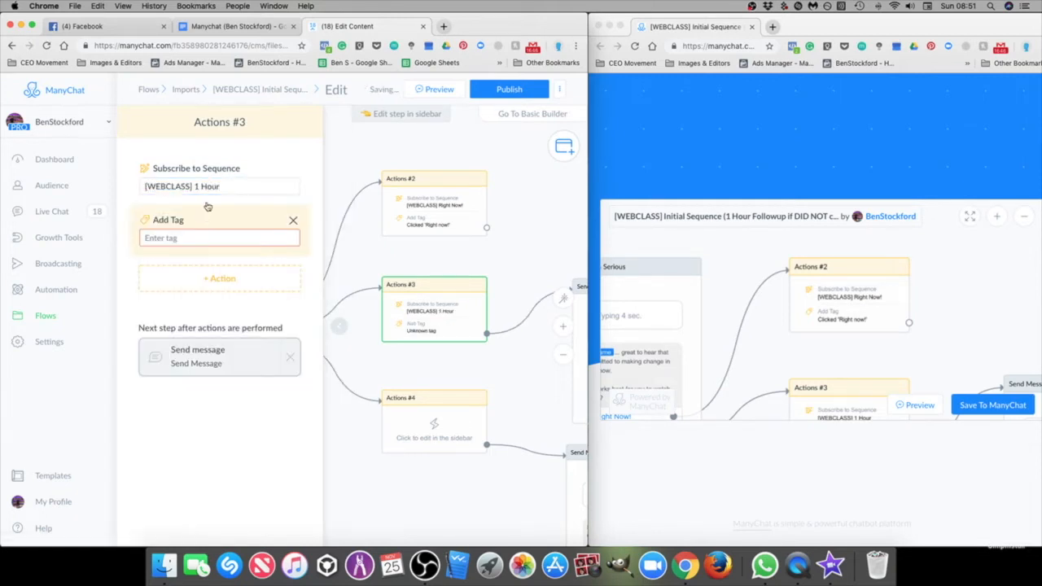
click(202, 237)
text(1)
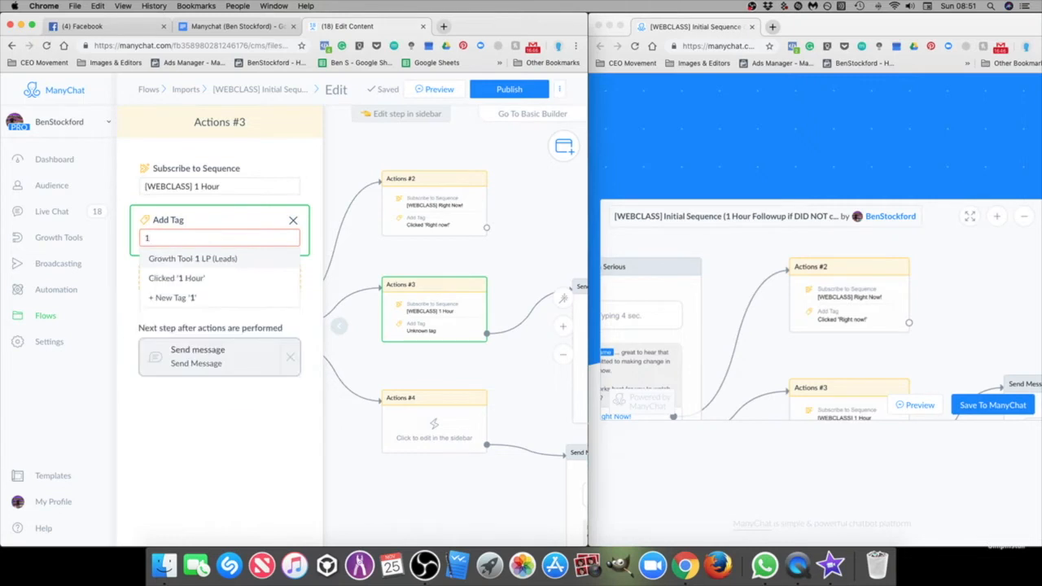
click(198, 277)
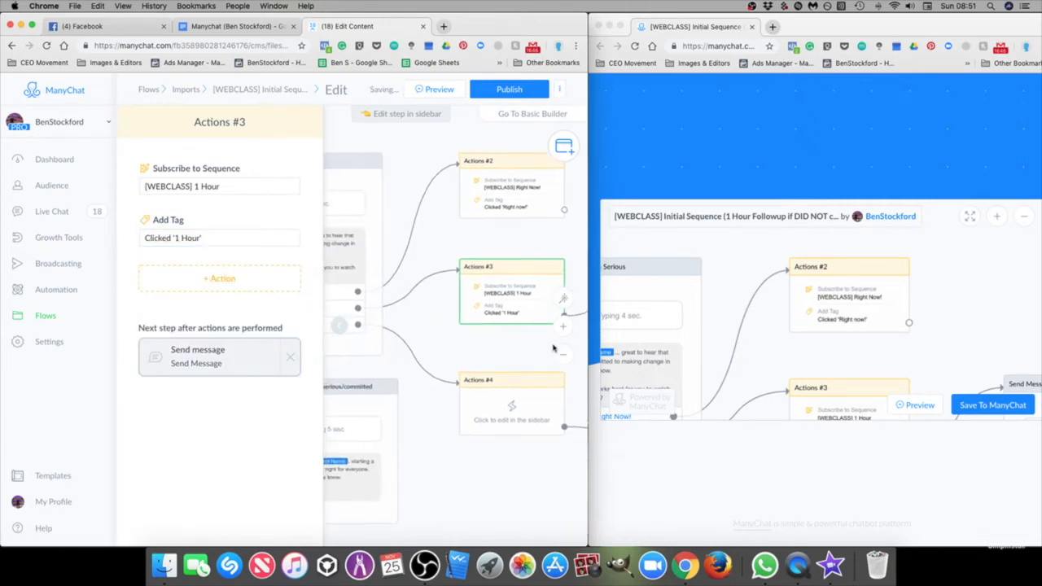
Step: Give the Actions #4 step a Subscribe to Sequence action for "[WEBCLASS] 4 Hours"
click(533, 392)
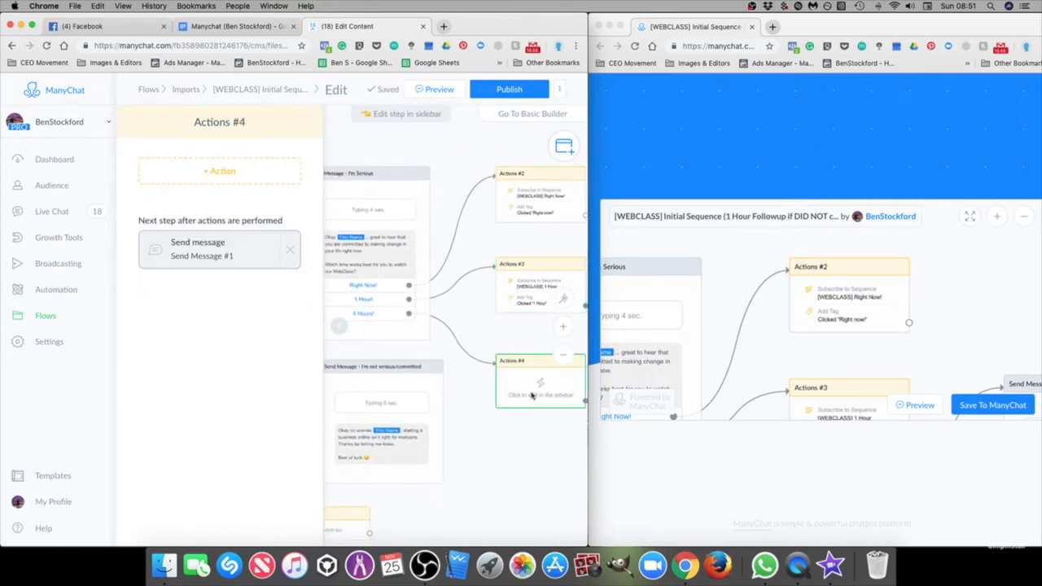
click(218, 171)
click(204, 256)
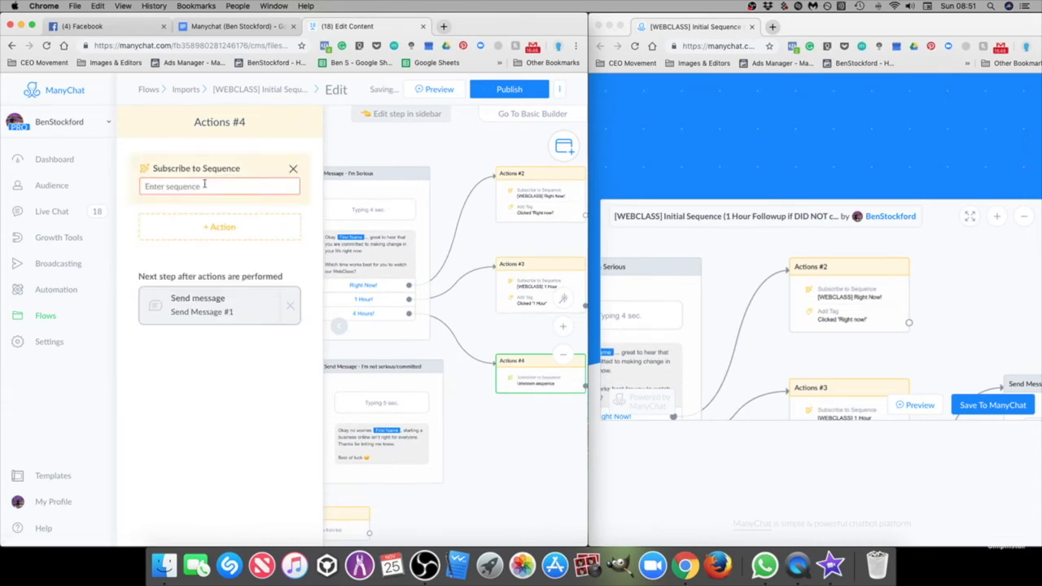
click(204, 185)
text(3)
key(BackSpace)
text(4)
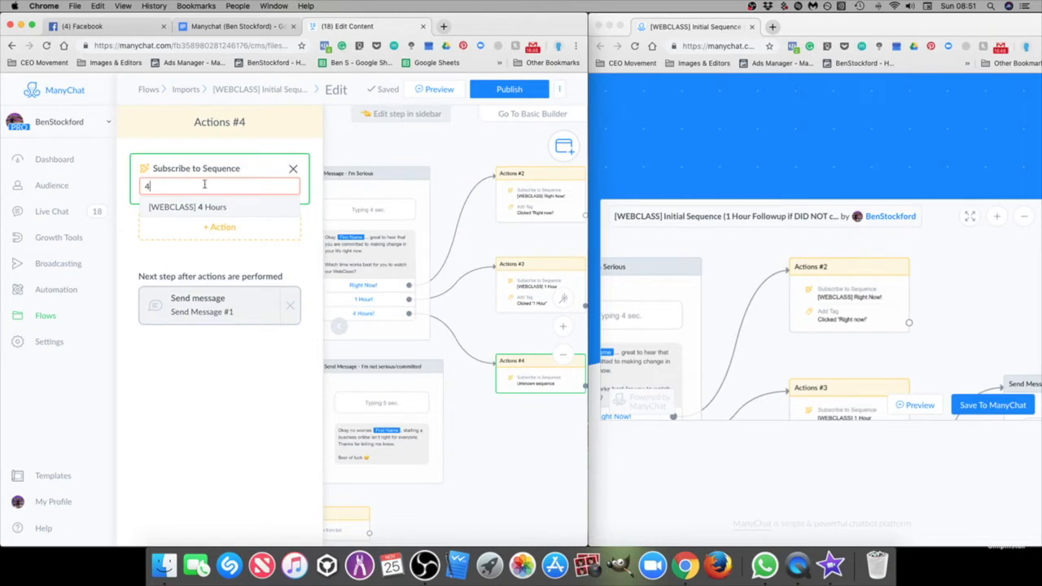
click(200, 208)
Step: Add an Add Tag action with the tag Clicked '4 Hours' to Actions #4 and finish editing the step
click(203, 229)
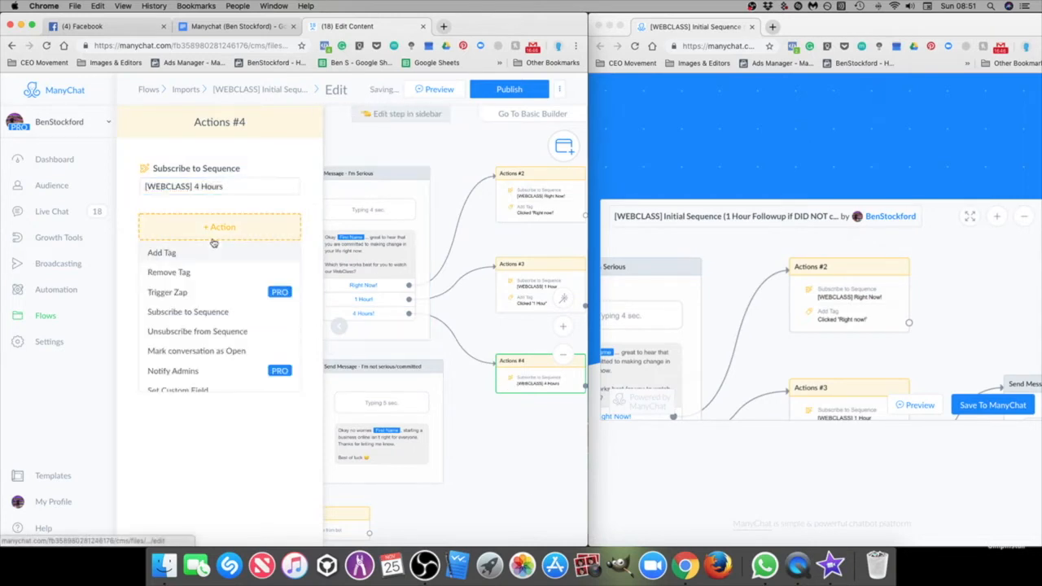
click(162, 253)
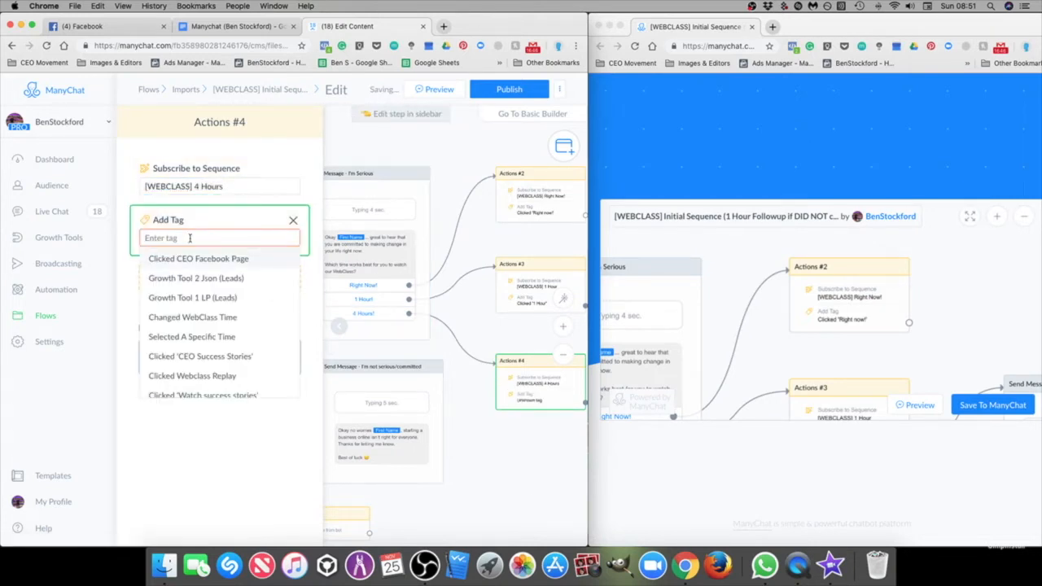
text(4 hou)
click(186, 256)
click(493, 452)
Step: Look over the flow beside the shared original and examine the Condition = NO message with its link buttons
scroll(514, 471, down, 3)
scroll(514, 471, down, 1)
drag(513, 471, 507, 421)
scroll(507, 421, down, 2)
click(800, 345)
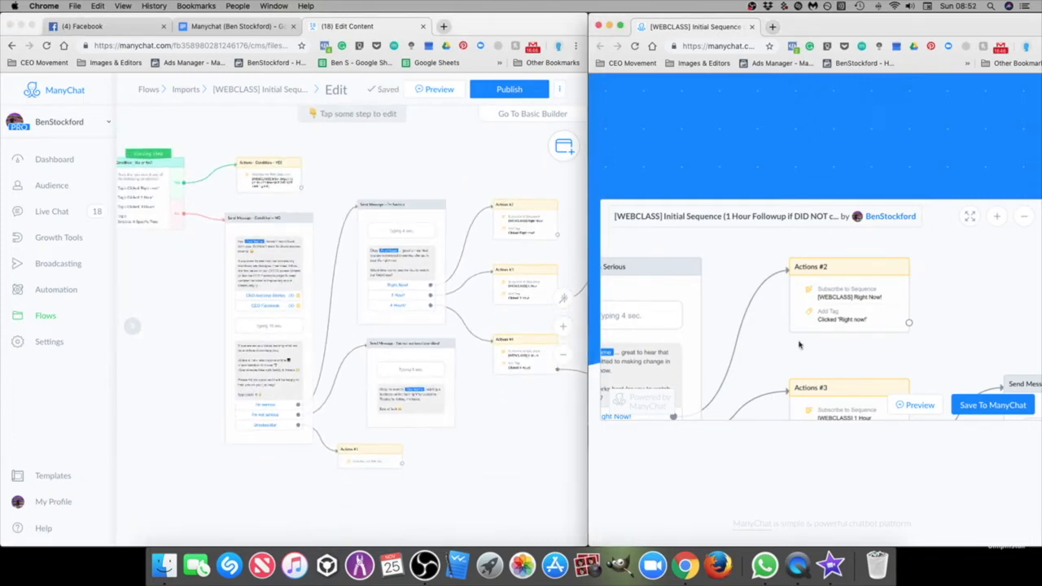
scroll(513, 428, down, 2)
click(513, 428)
scroll(511, 399, up, 1)
scroll(258, 296, up, 5)
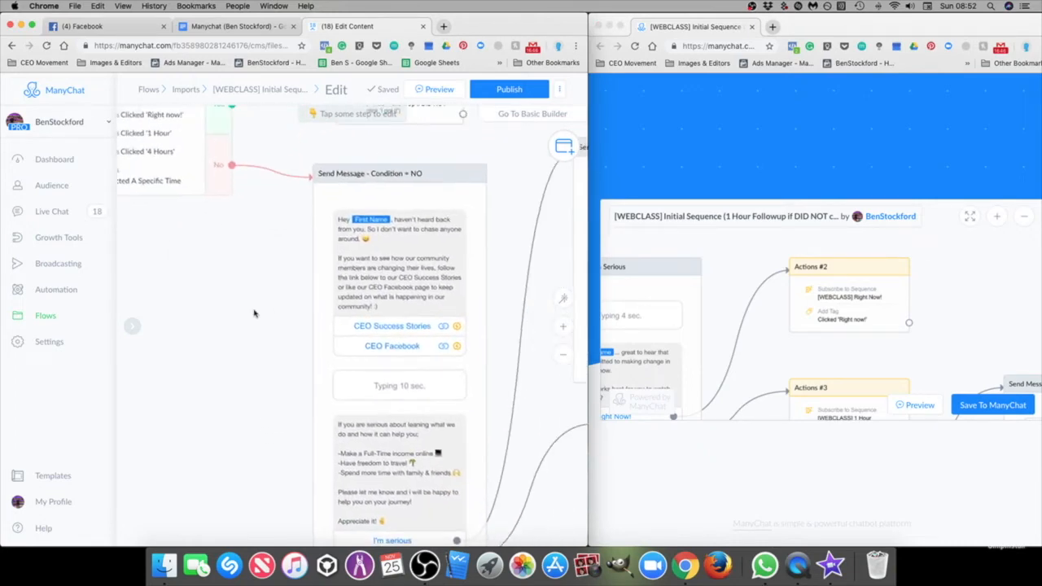
Step: Open the CEO Success Stories button of the Condition = NO message and check its website address
scroll(382, 328, up, 2)
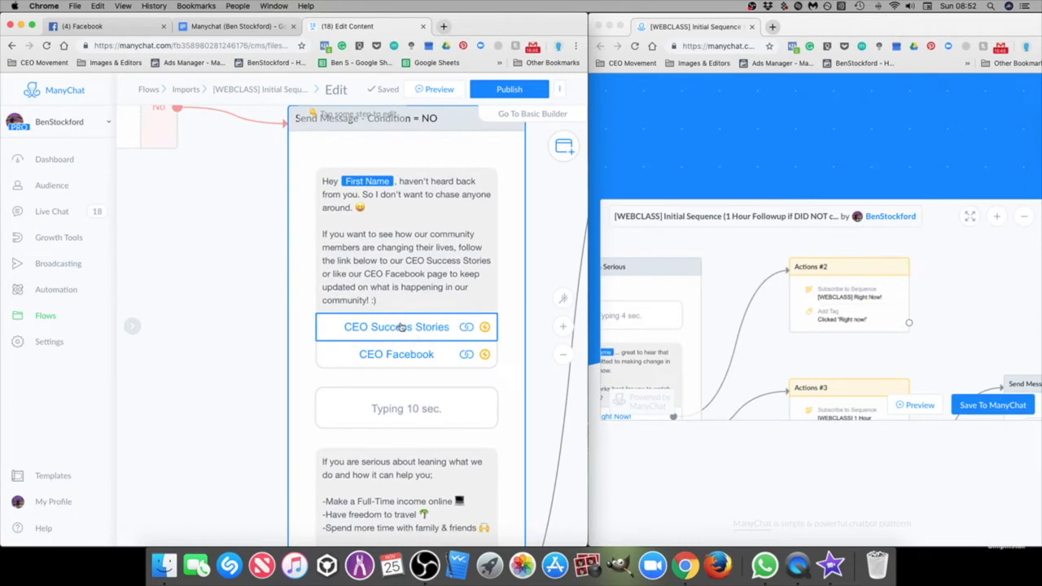
click(401, 326)
click(239, 301)
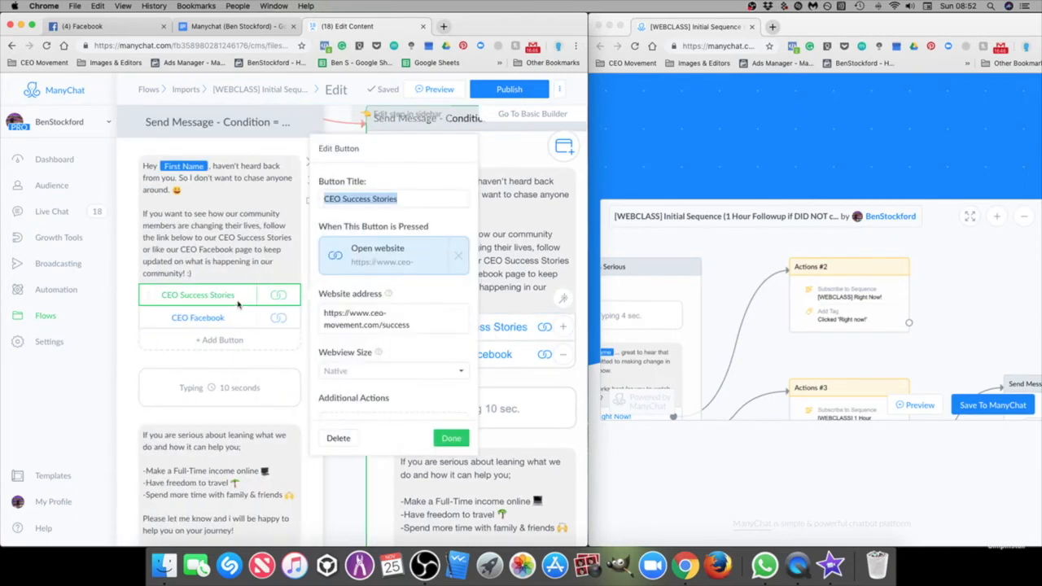
click(335, 314)
click(210, 298)
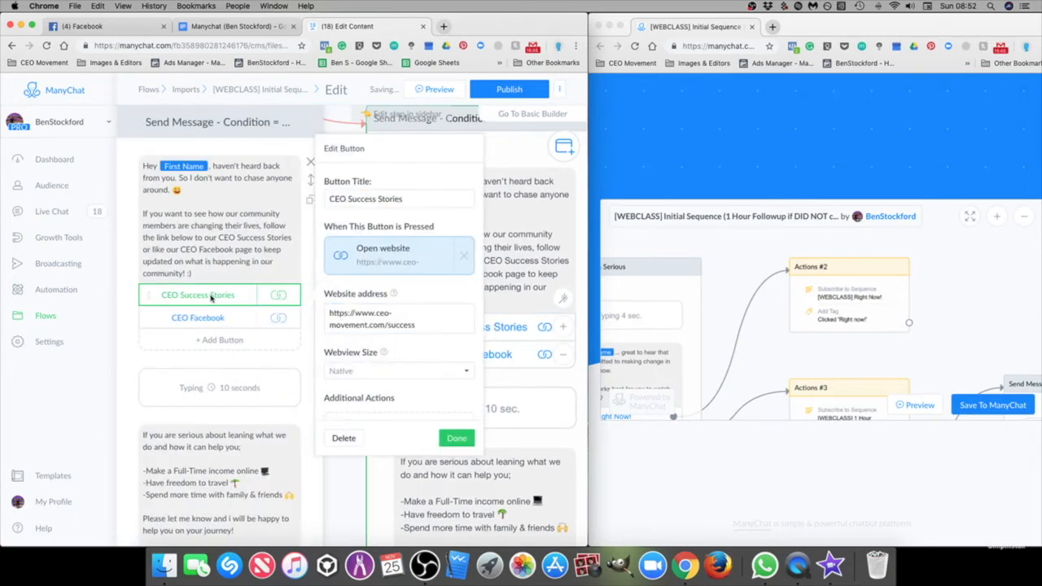
click(329, 313)
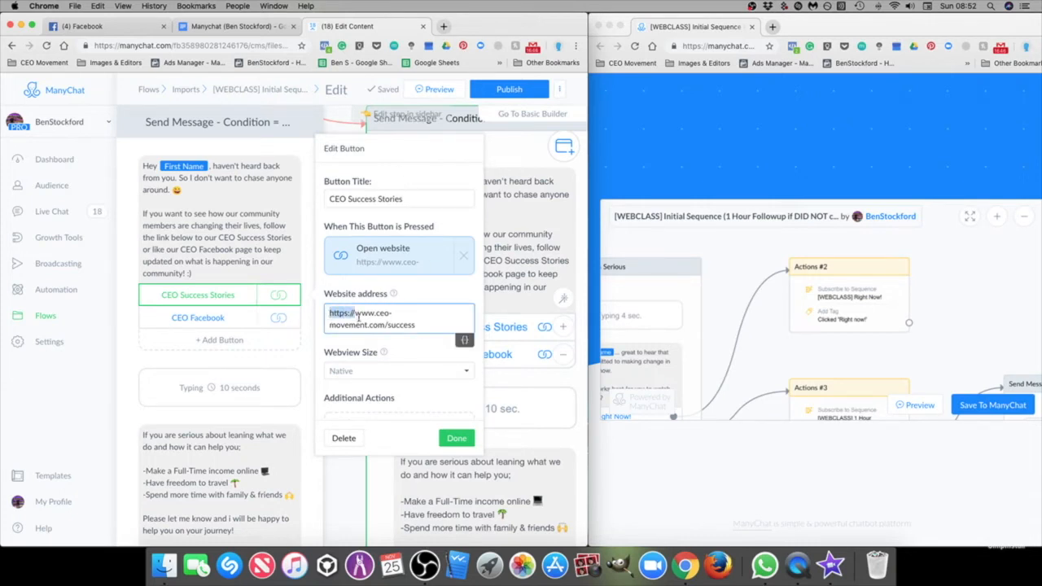
drag(355, 316, 383, 324)
click(425, 328)
Step: Check the link list in the Manychat document and the website address of the CEO Facebook button
click(217, 28)
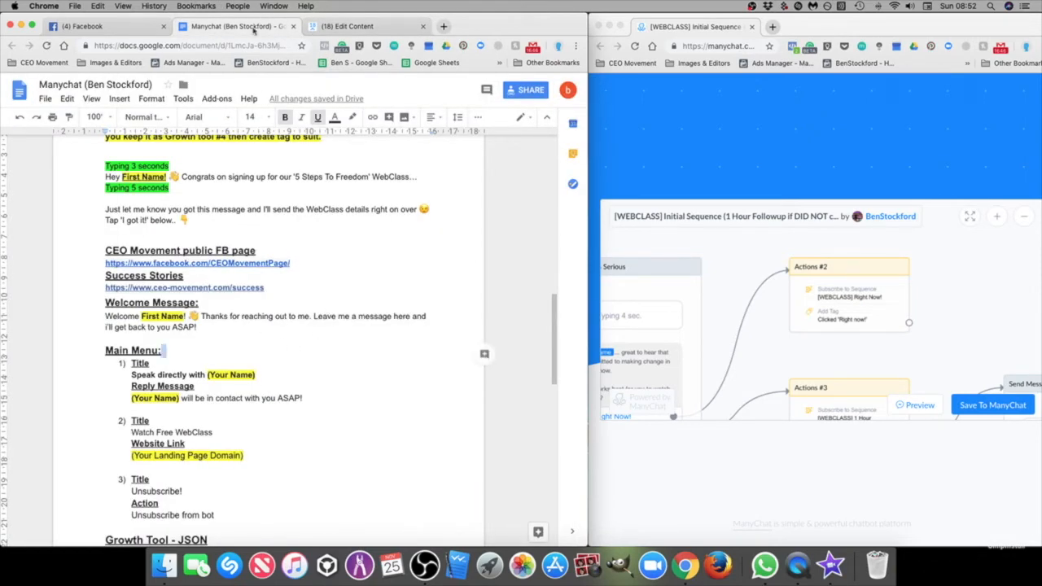
click(350, 26)
click(210, 317)
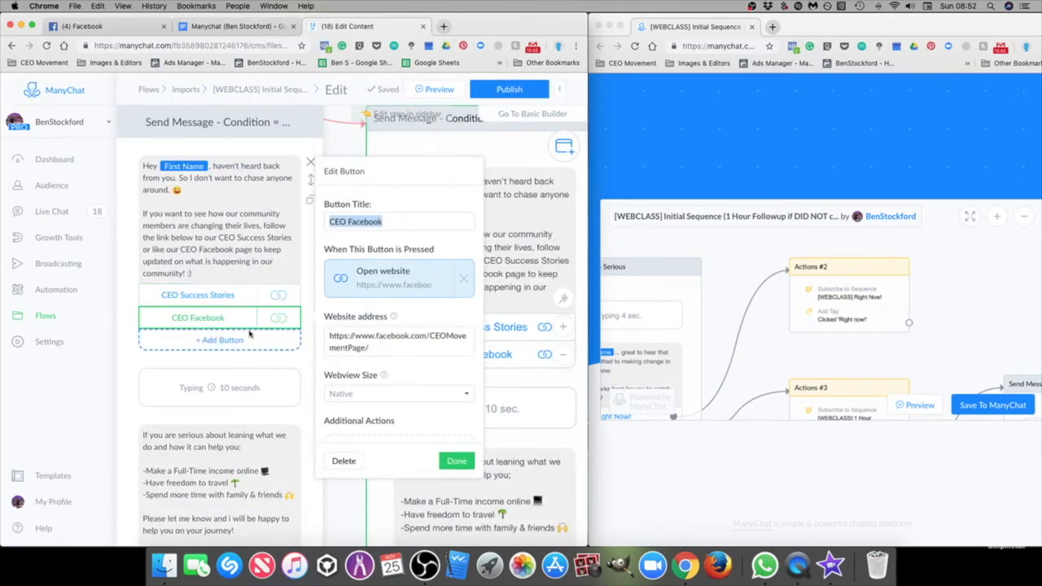
click(355, 348)
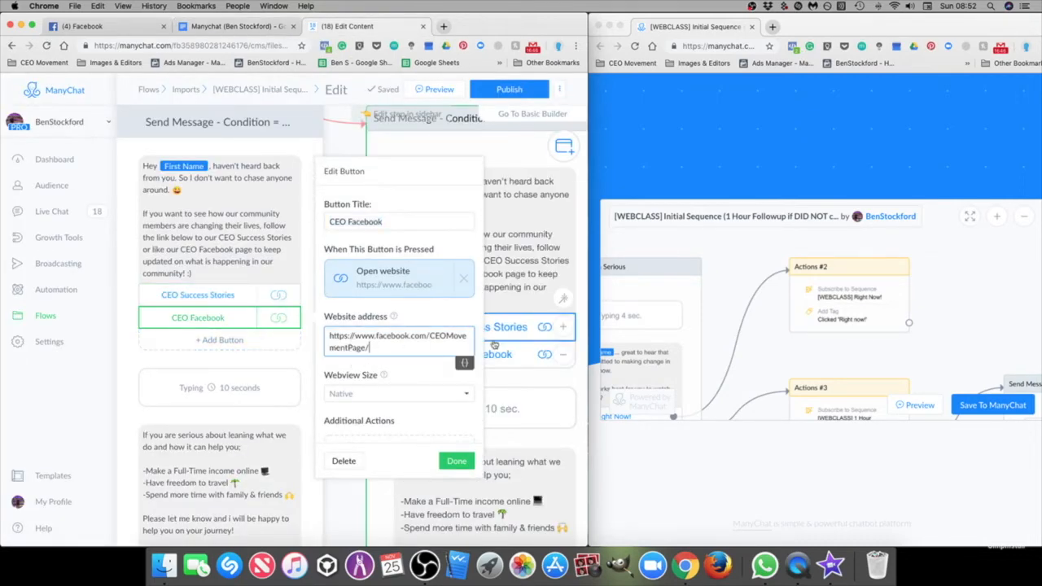
click(375, 137)
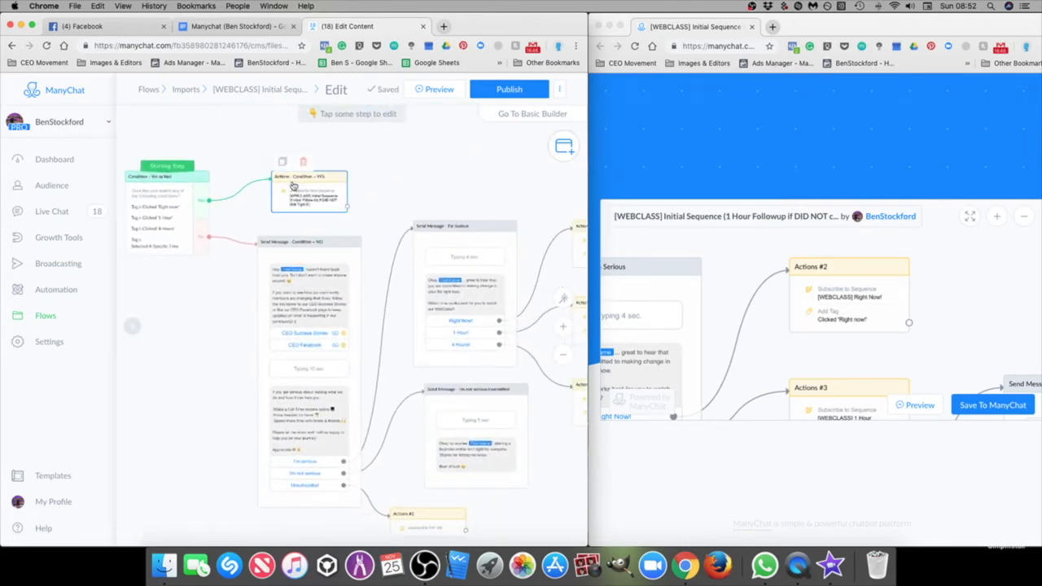
Step: Look over the whole flow, preview it, and switch to Facebook for the preview conversation
scroll(391, 171, down, 5)
scroll(391, 170, right, 10)
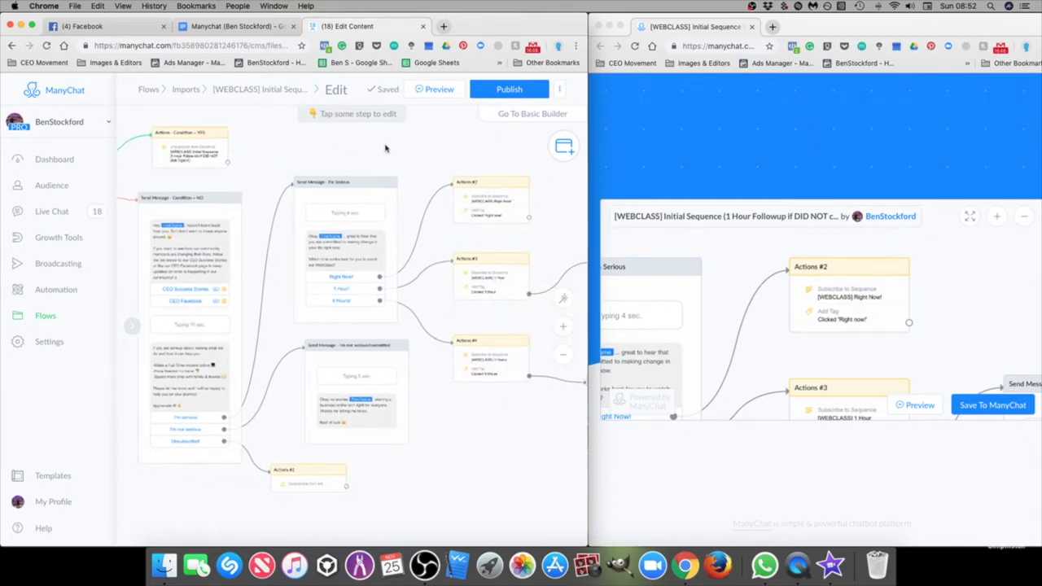
scroll(419, 393, up, 4)
scroll(419, 393, left, 5)
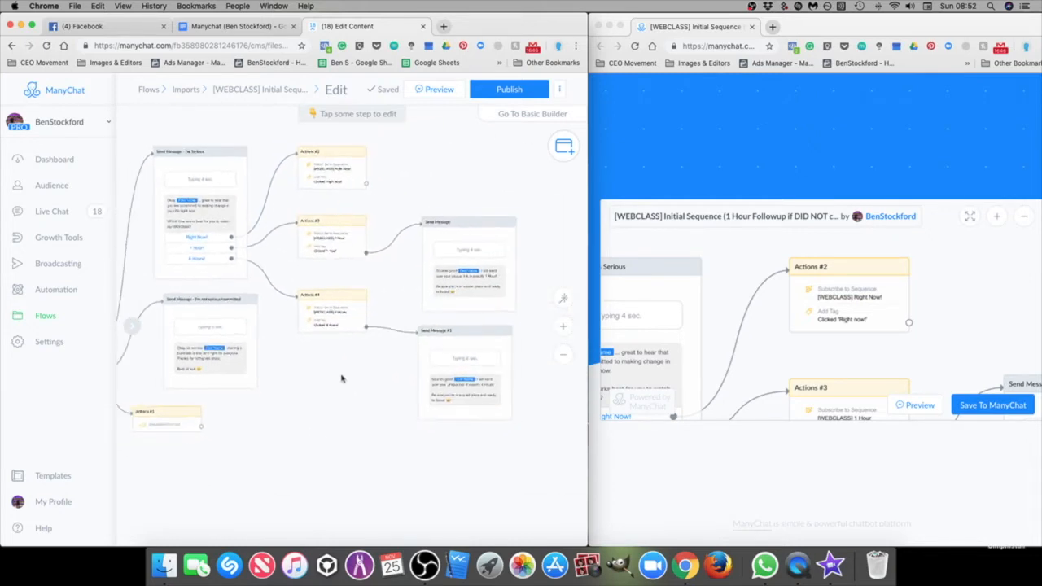
scroll(467, 433, down, 3)
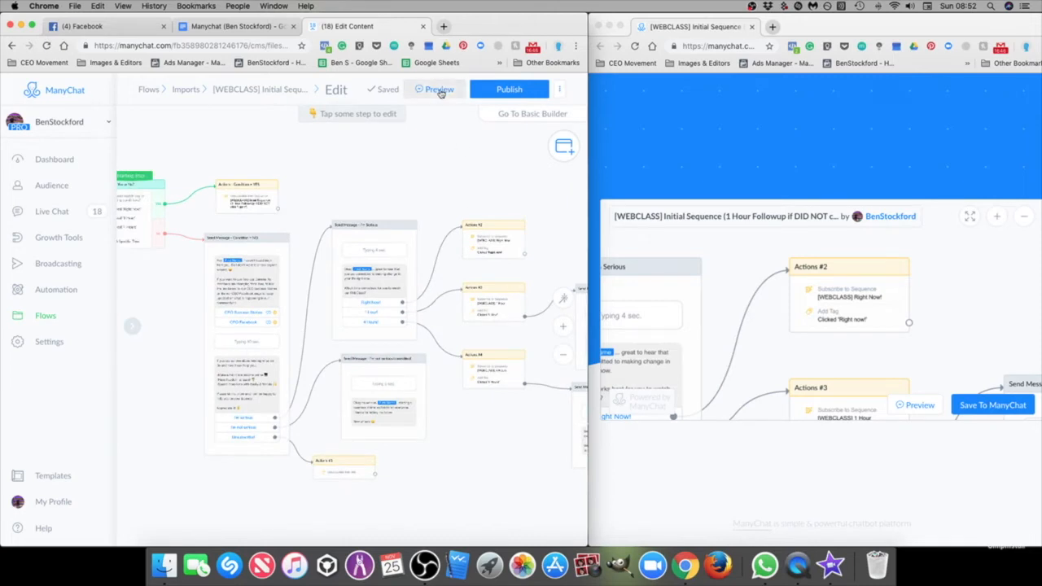
click(115, 28)
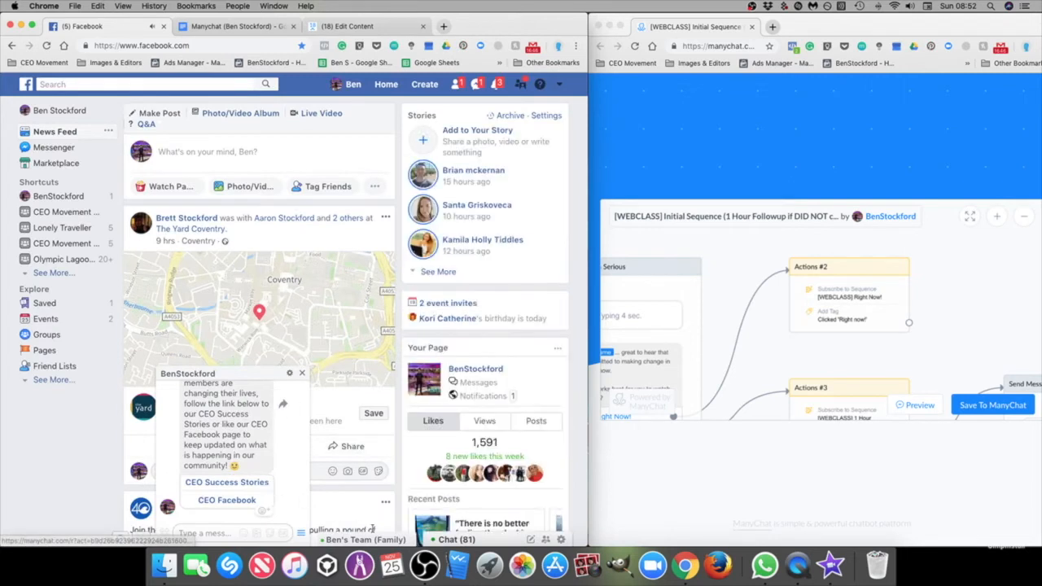
click(408, 540)
scroll(231, 439, up, 2)
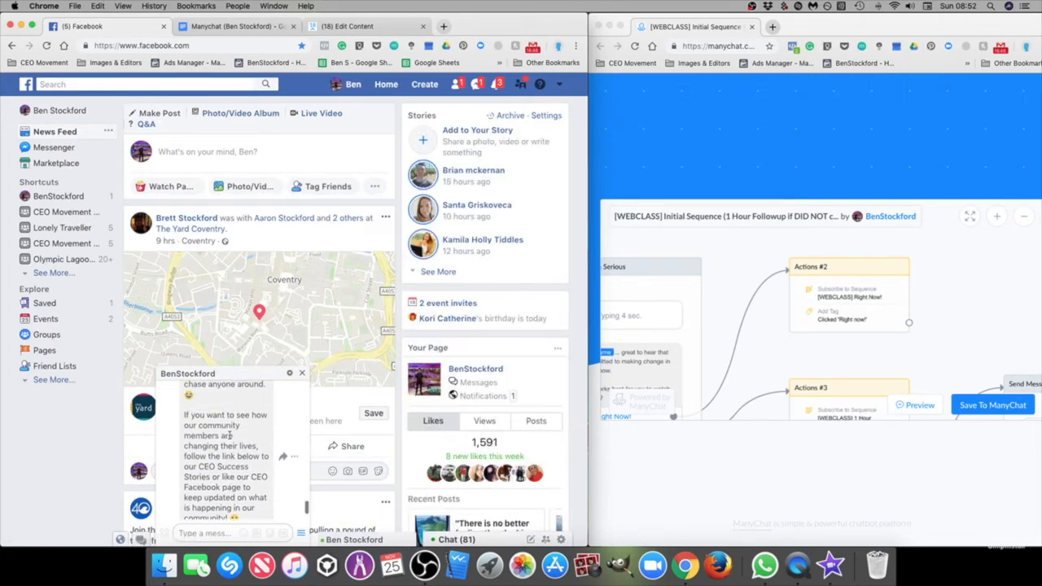
scroll(230, 435, down, 2)
scroll(230, 436, up, 3)
scroll(230, 436, up, 5)
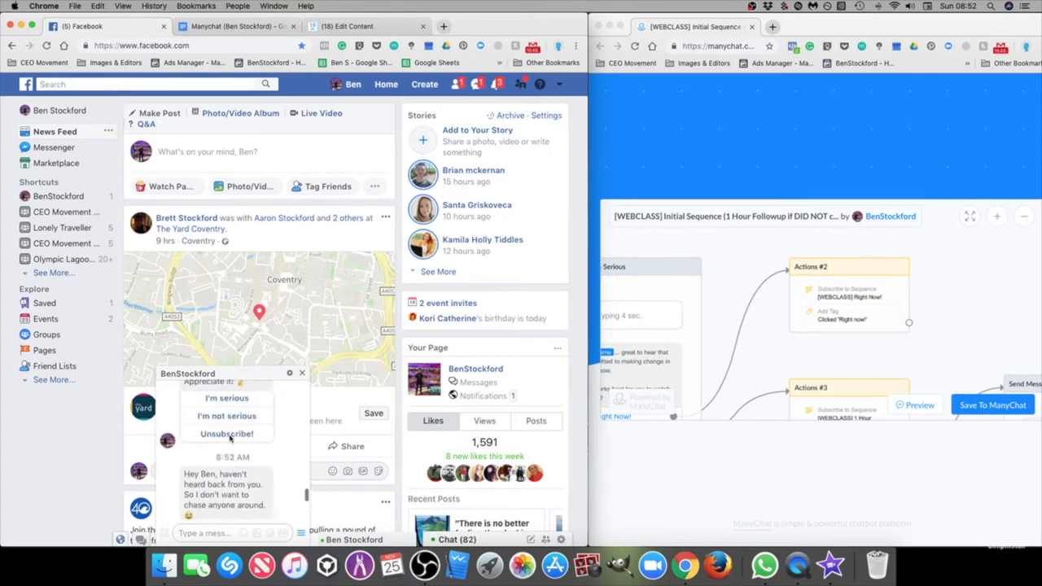
scroll(230, 435, down, 5)
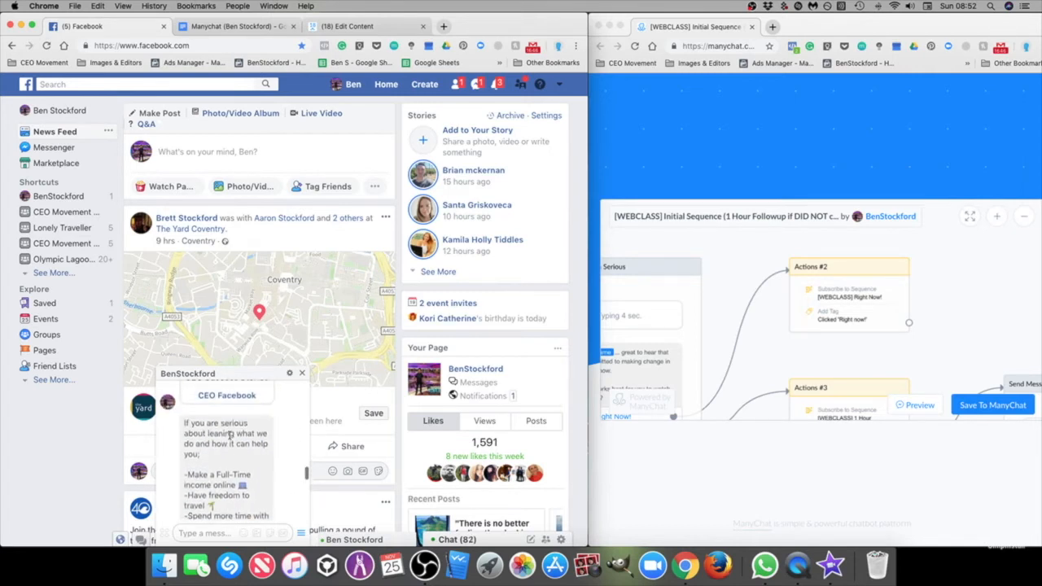
scroll(230, 438, down, 6)
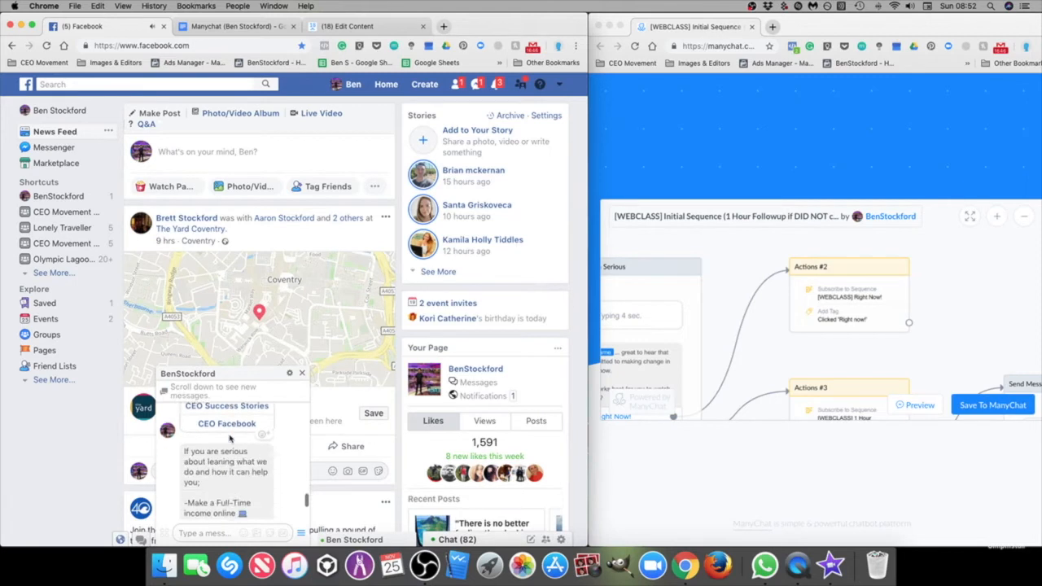
scroll(229, 439, up, 5)
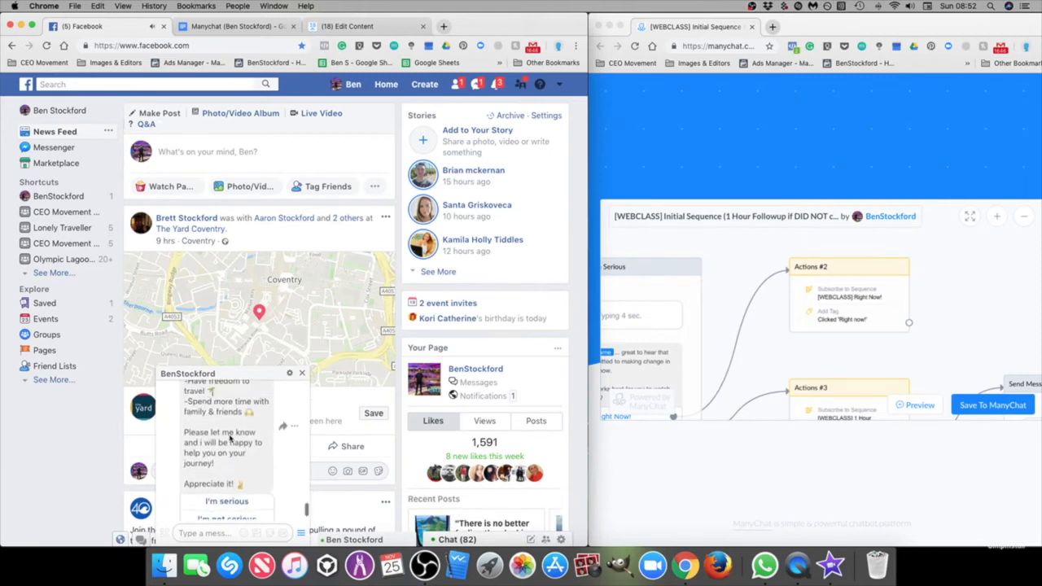
scroll(230, 438, up, 3)
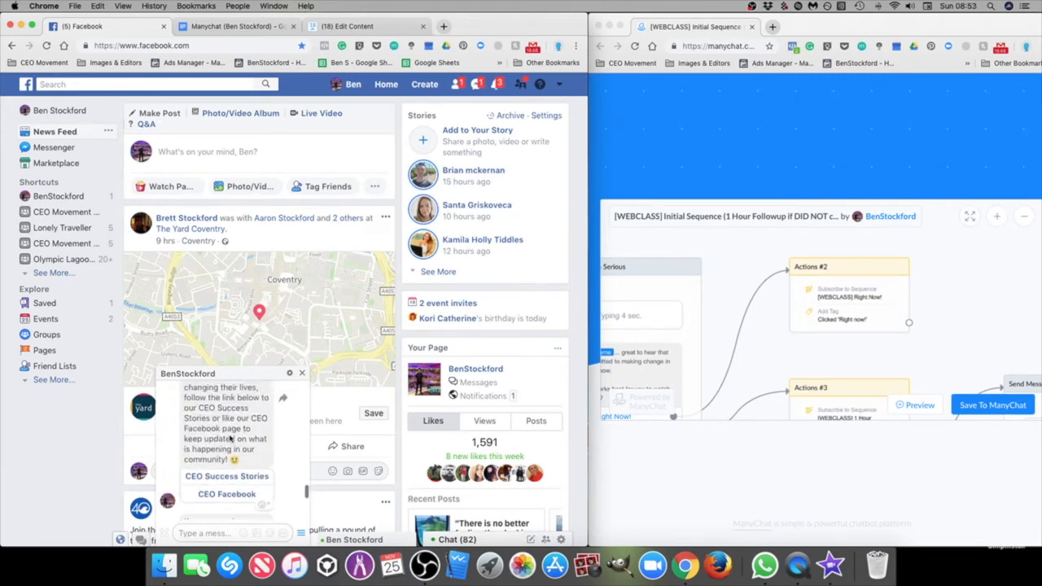
scroll(230, 438, down, 6)
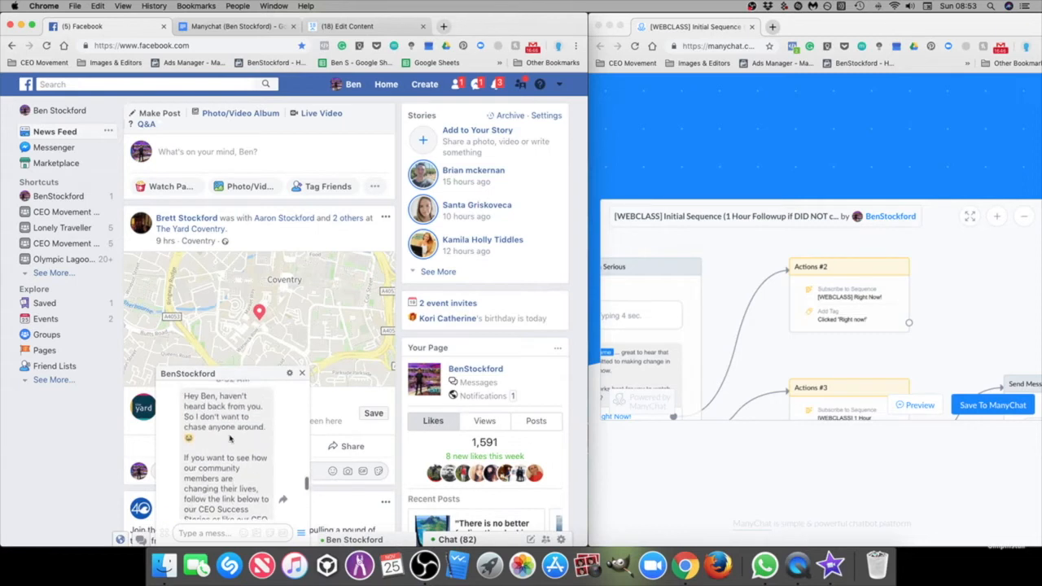
Step: Answer the preview message with "I'm serious" and choose "Right Now!" as the WebClass time
click(224, 466)
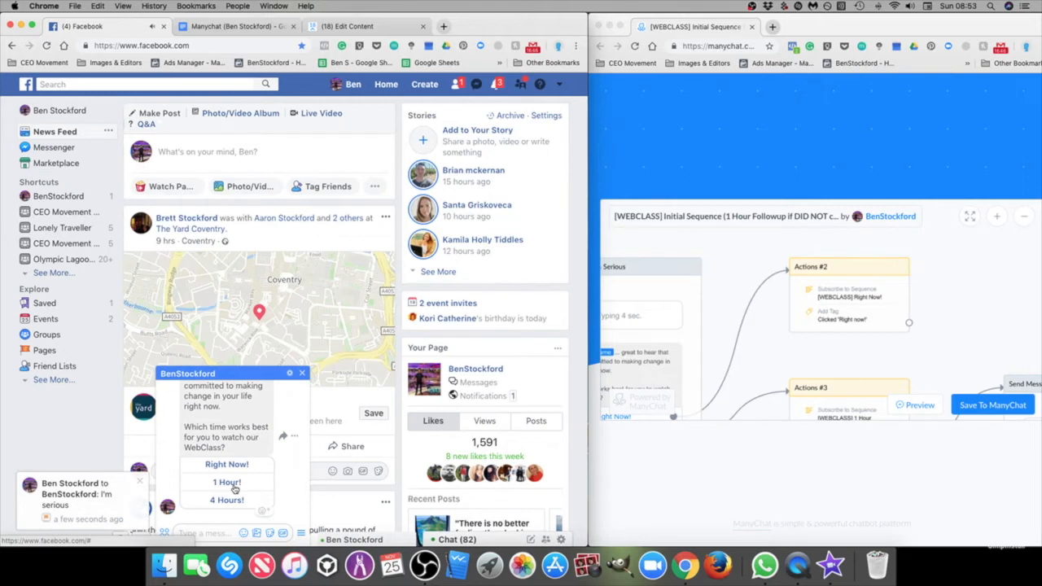
scroll(236, 481, up, 2)
scroll(236, 482, down, 2)
click(228, 465)
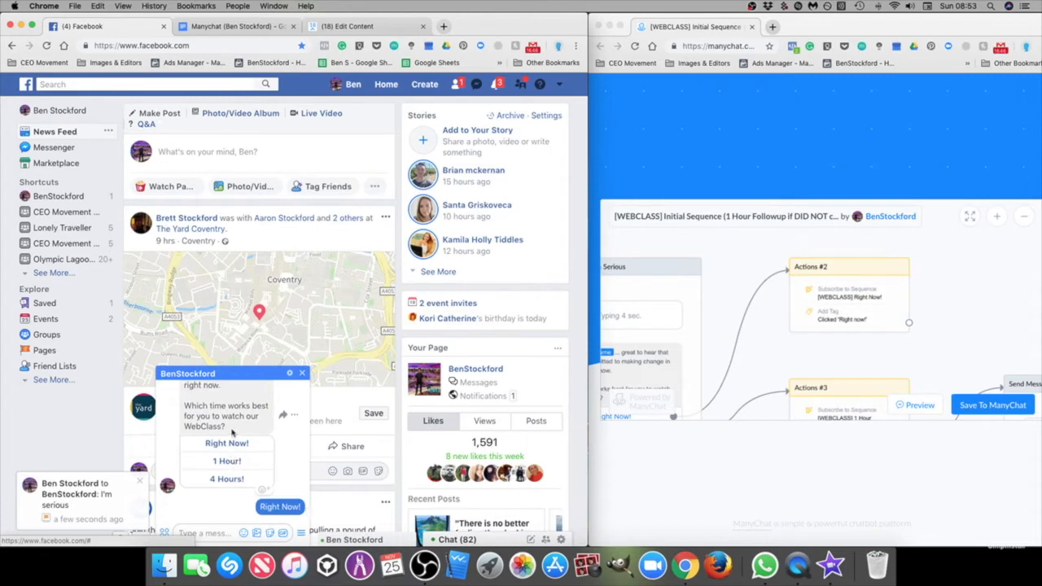
Step: Review the preview conversation and test its CEO Success Stories and CEO Facebook link buttons
scroll(231, 429, up, 5)
scroll(231, 429, down, 5)
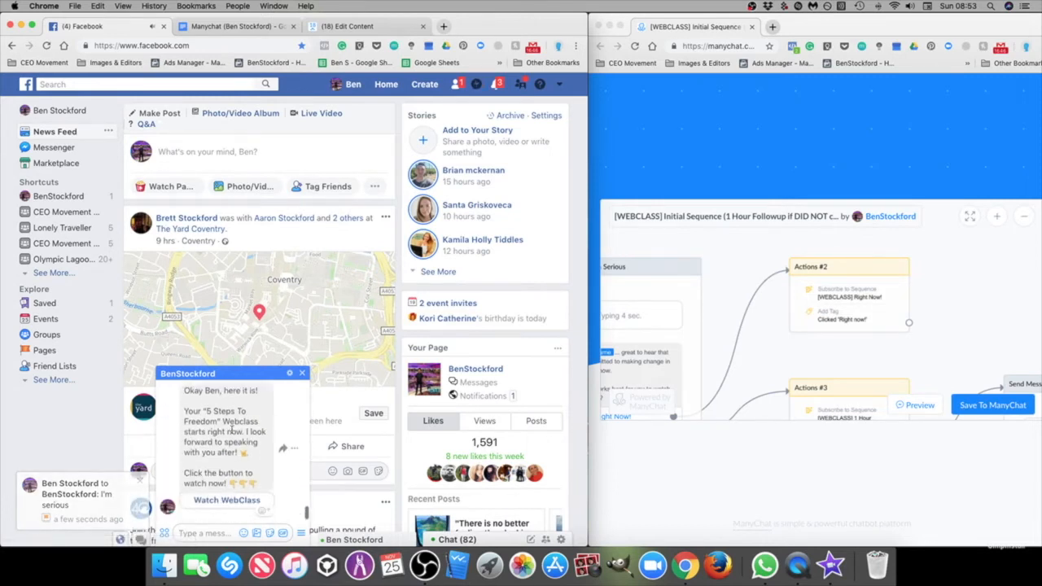
scroll(231, 429, up, 4)
scroll(232, 429, down, 5)
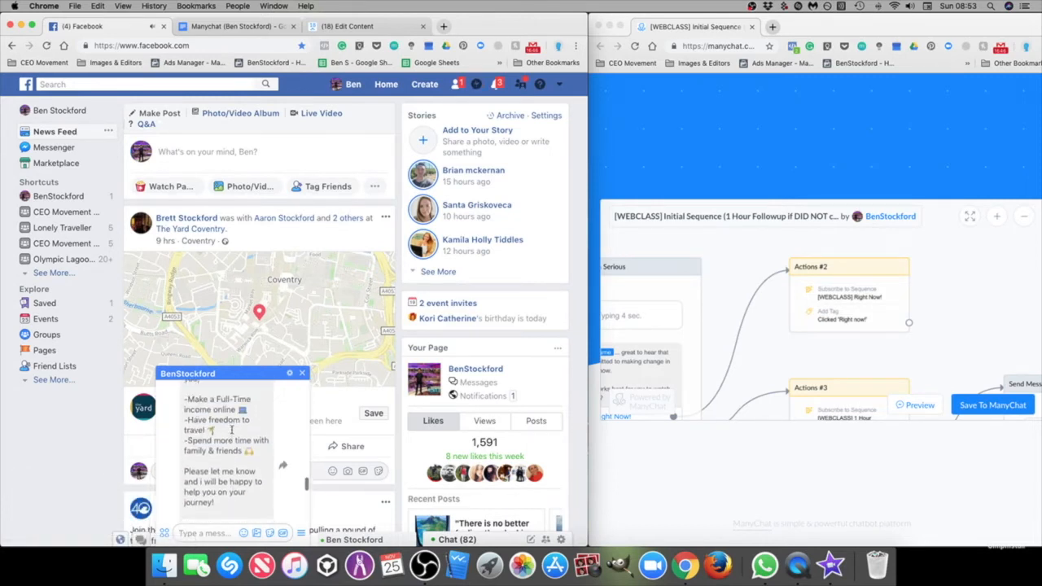
scroll(232, 434, up, 2)
scroll(231, 443, down, 3)
scroll(230, 456, up, 2)
click(227, 452)
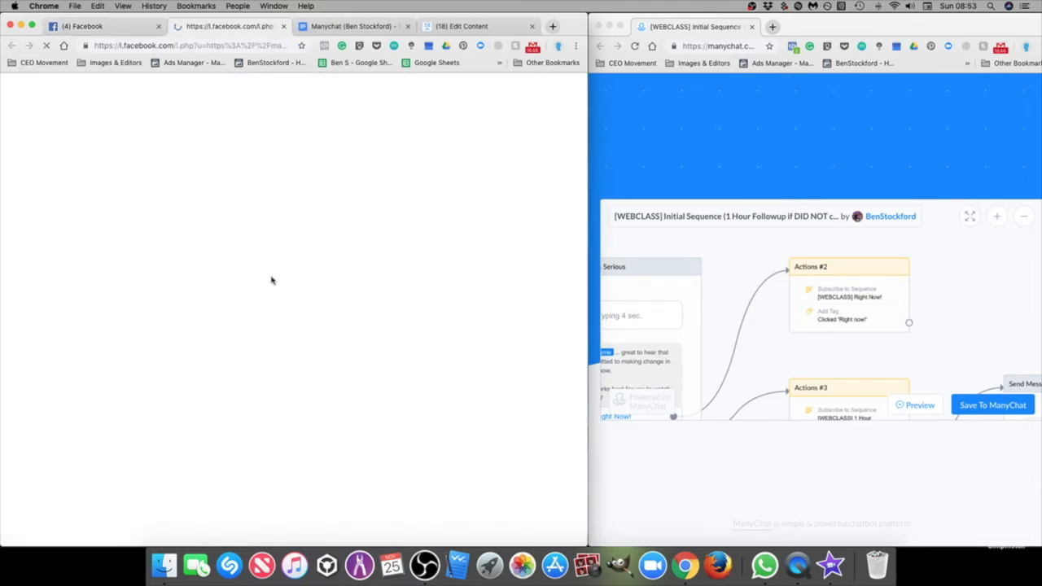
click(131, 29)
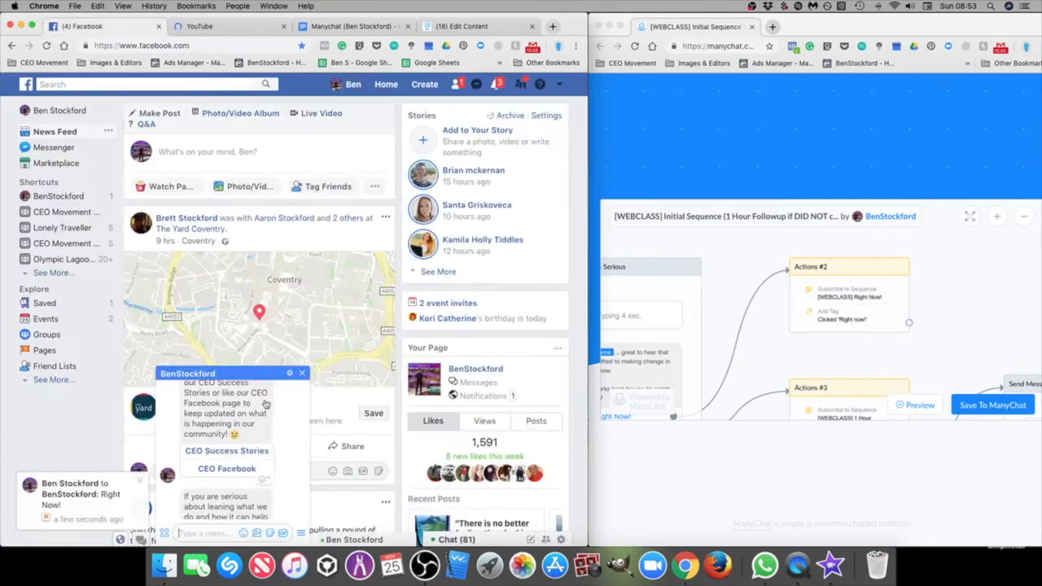
click(227, 469)
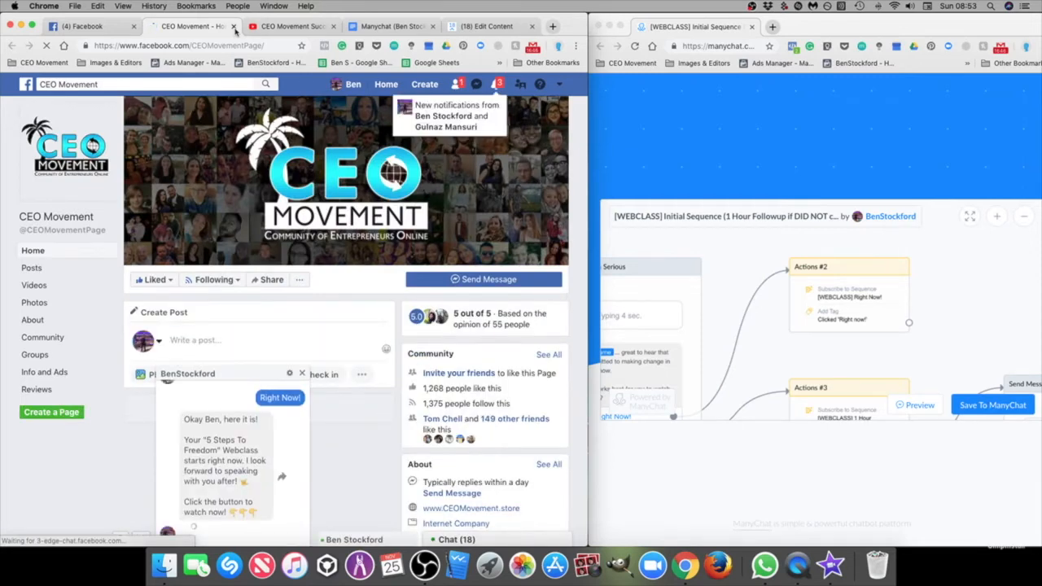
Step: Examine the opened Success Stories playlist and close both pages opened from the preview links
click(314, 27)
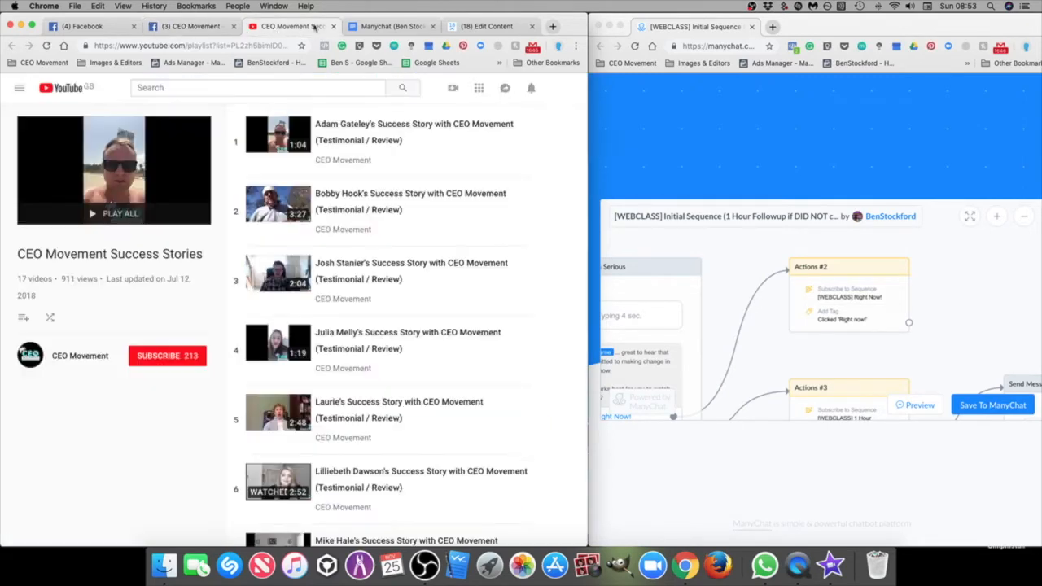
click(333, 26)
click(233, 26)
click(122, 27)
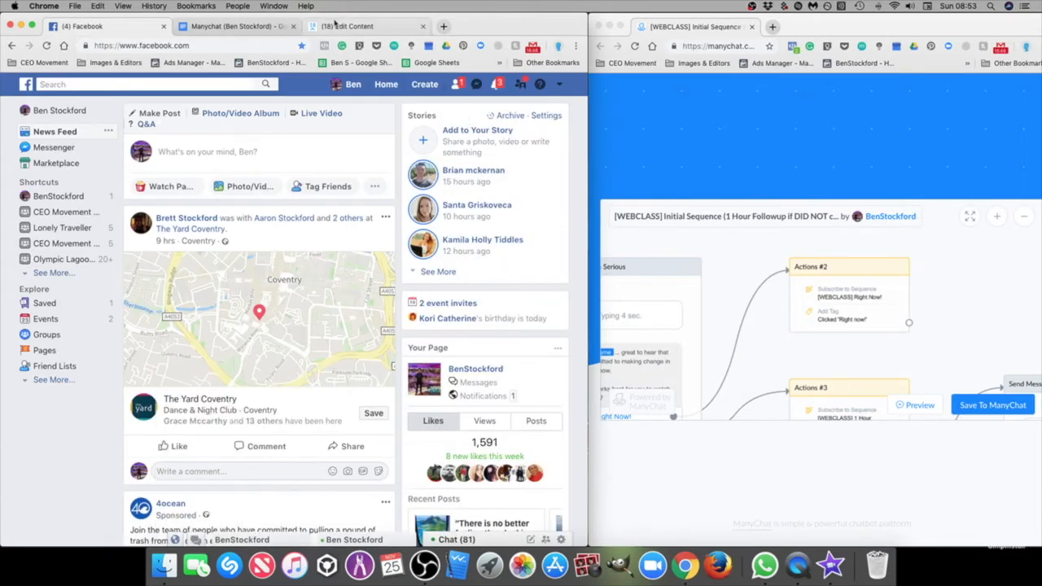
Step: Return to the ManyChat flow, widen its window over the shared original, and publish the 1 Hour Followup flow
click(331, 27)
drag(588, 164, 1034, 179)
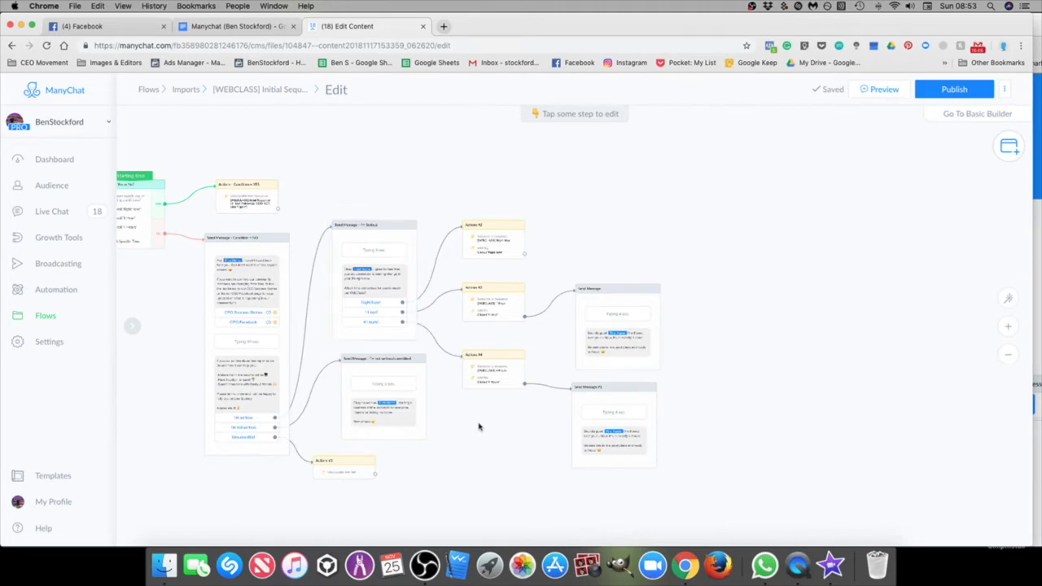
drag(478, 427, 660, 418)
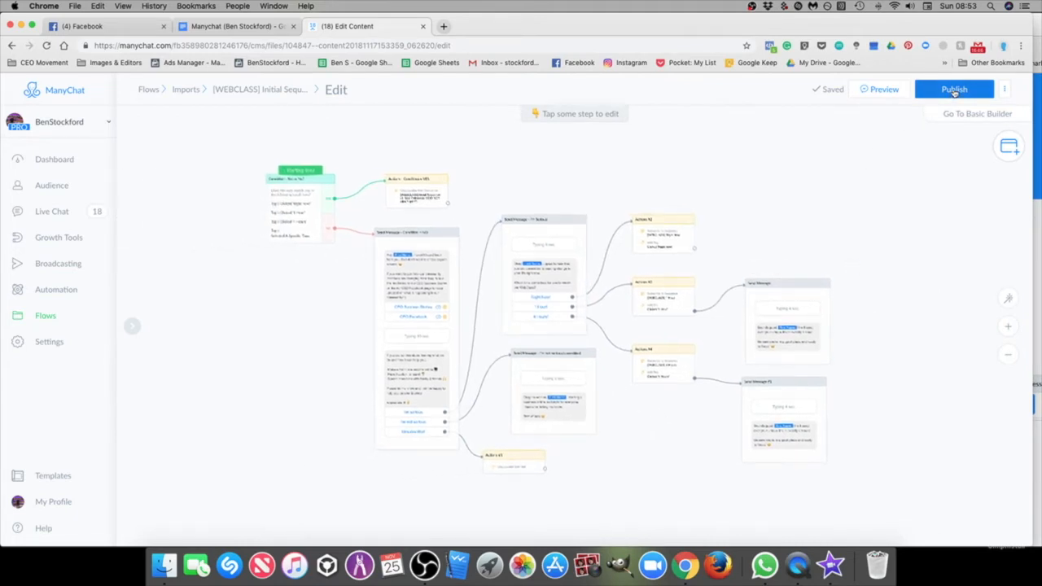
click(954, 91)
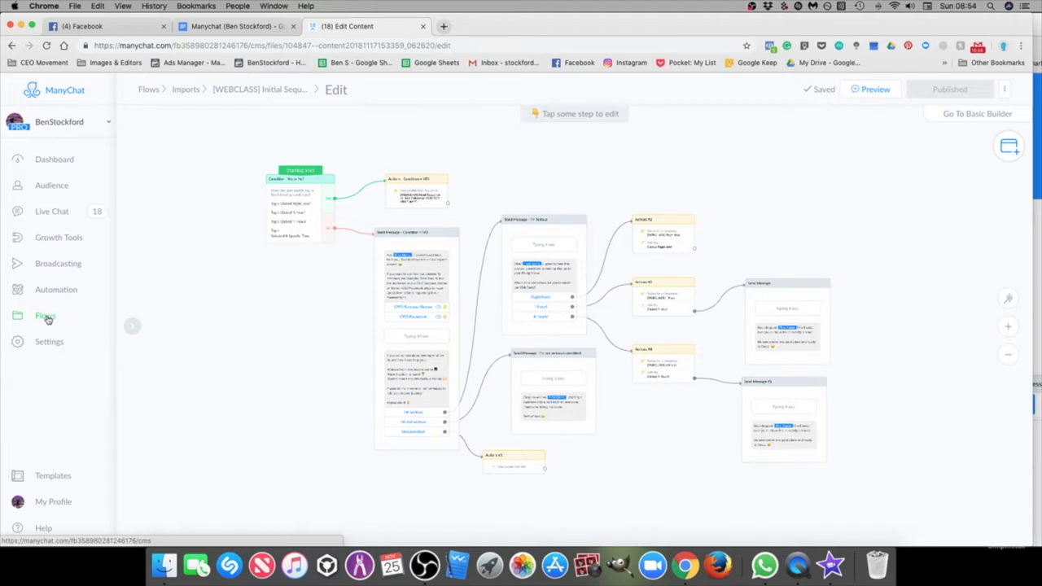
Step: Open the "[WEBCLASS] Follow-Up Sequence [2 HOURS AFTER WEBCLASS LIN..." flow from the Imports folder for editing, showing its starting step
click(45, 317)
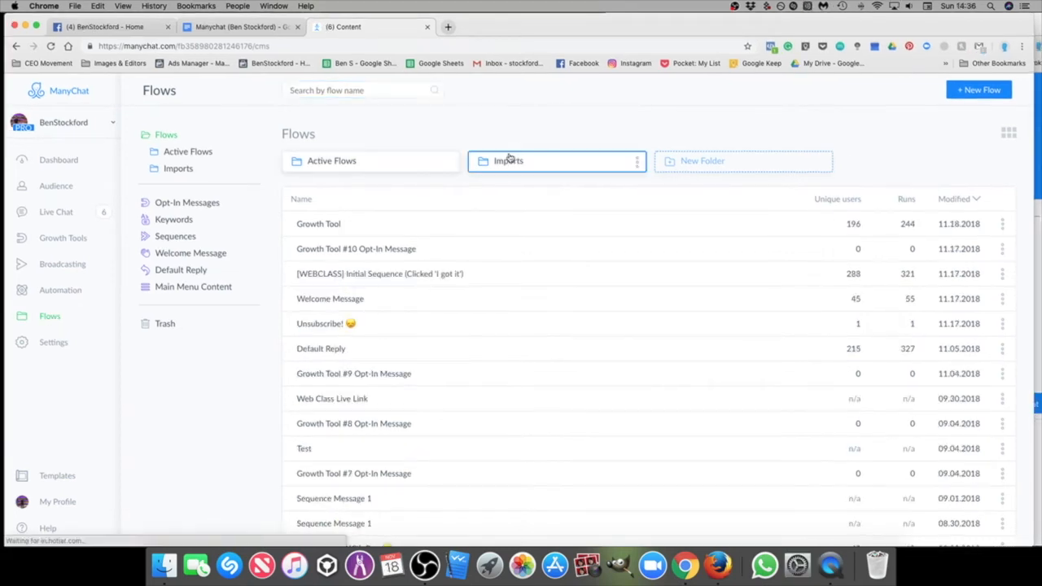
click(508, 160)
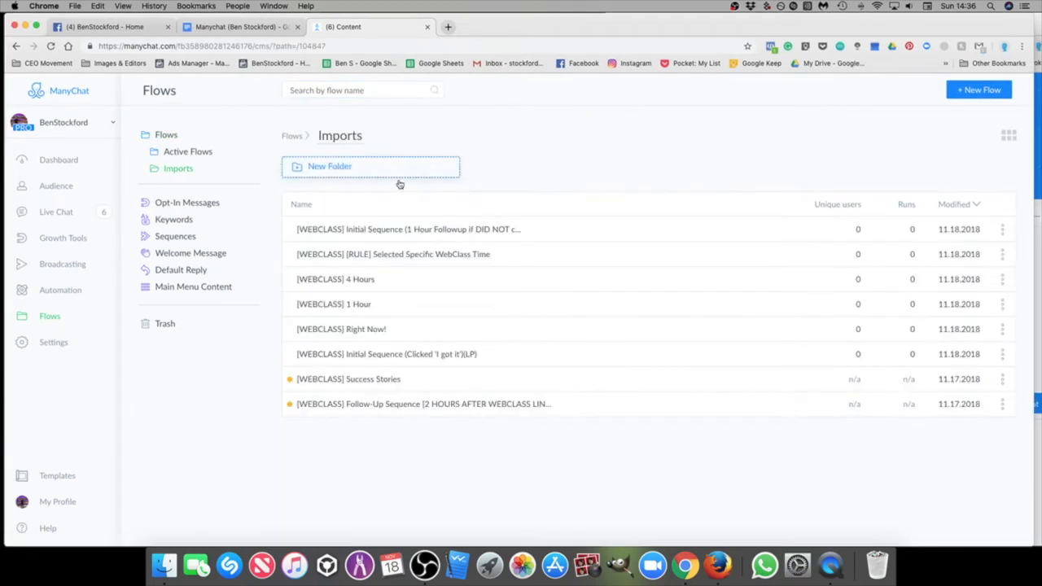
click(370, 405)
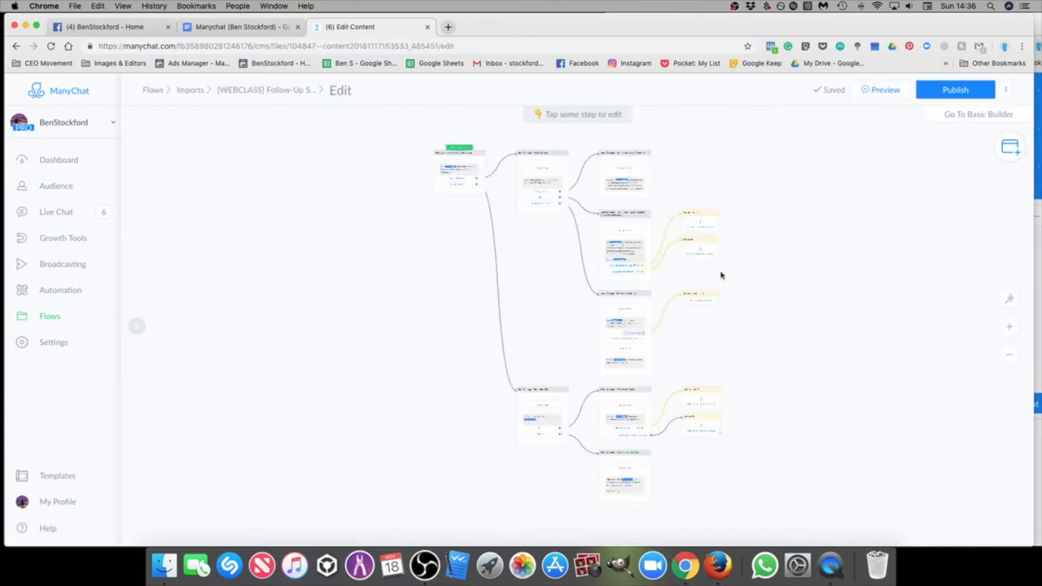
scroll(735, 307, up, 5)
drag(735, 307, 921, 429)
scroll(443, 374, left, 5)
scroll(443, 373, up, 3)
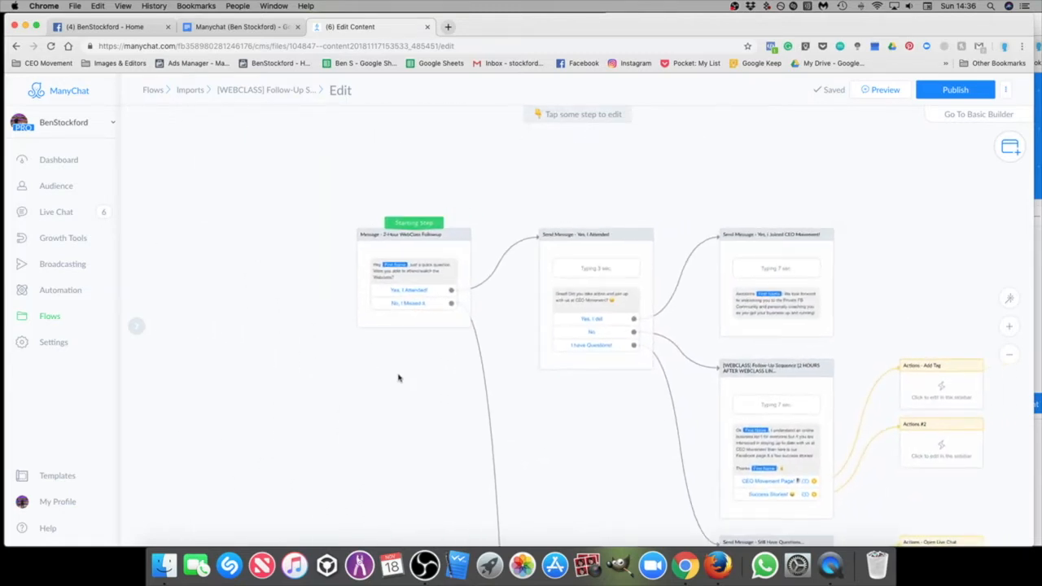
Step: Open the shared original of the "[WEBCLASS] Follow-Up Sequence [2 HOURS AFTER WEBCLASS LINK SENT]" flow from its link in the Manychat document
scroll(398, 377, down, 8)
scroll(398, 377, right, 3)
mouse_move(331, 394)
mouse_down()
mouse_move(282, 282)
mouse_move(285, 295)
mouse_up()
mouse_move(889, 114)
mouse_down()
mouse_move(789, 287)
mouse_move(788, 391)
mouse_up()
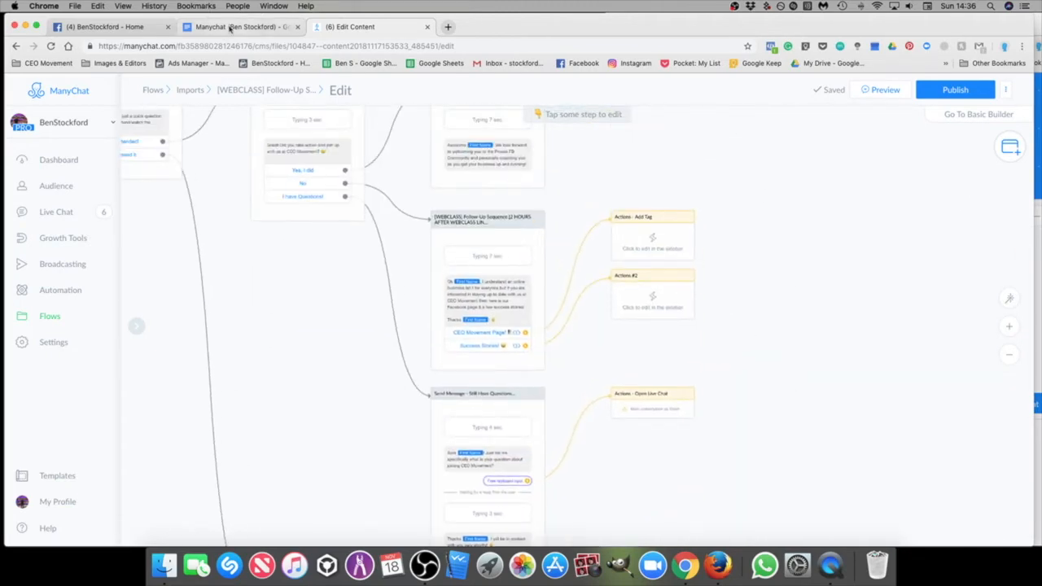
click(239, 27)
click(458, 304)
scroll(752, 244, up, 10)
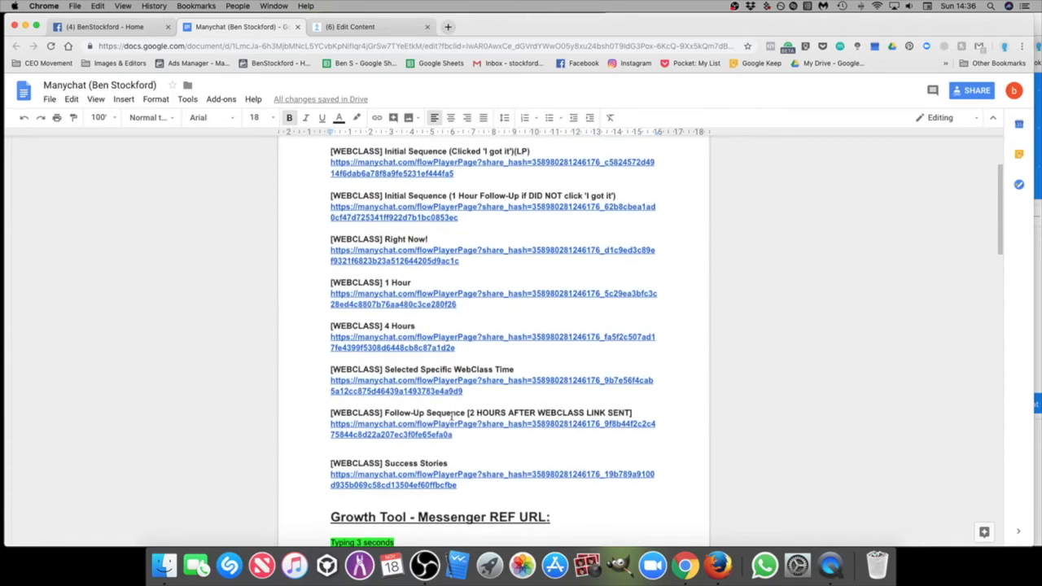
click(440, 434)
click(450, 452)
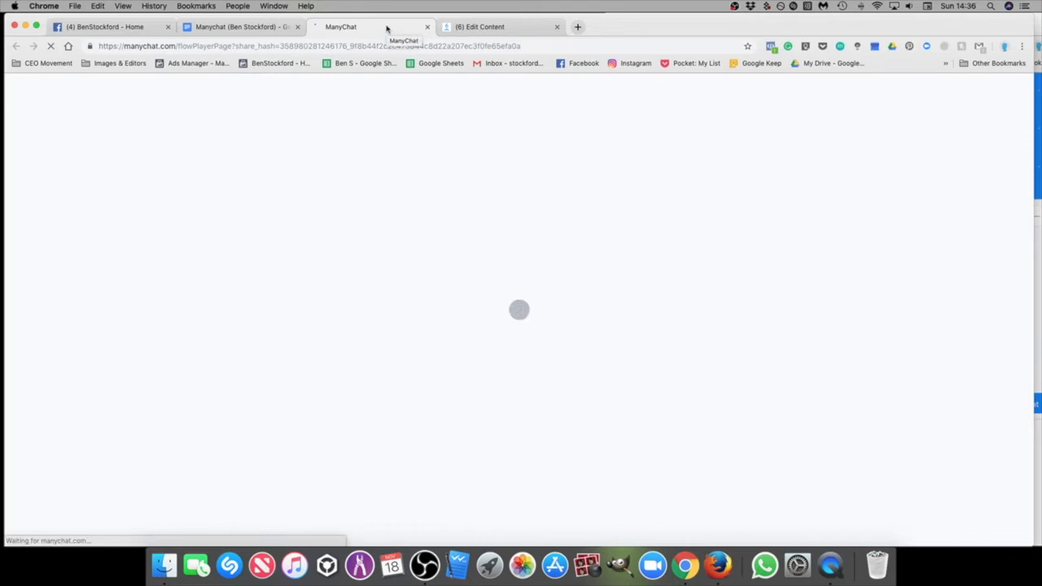
Step: Move the shared flow page into its own window and narrow the document's window to fit both side by side
drag(387, 31, 454, 115)
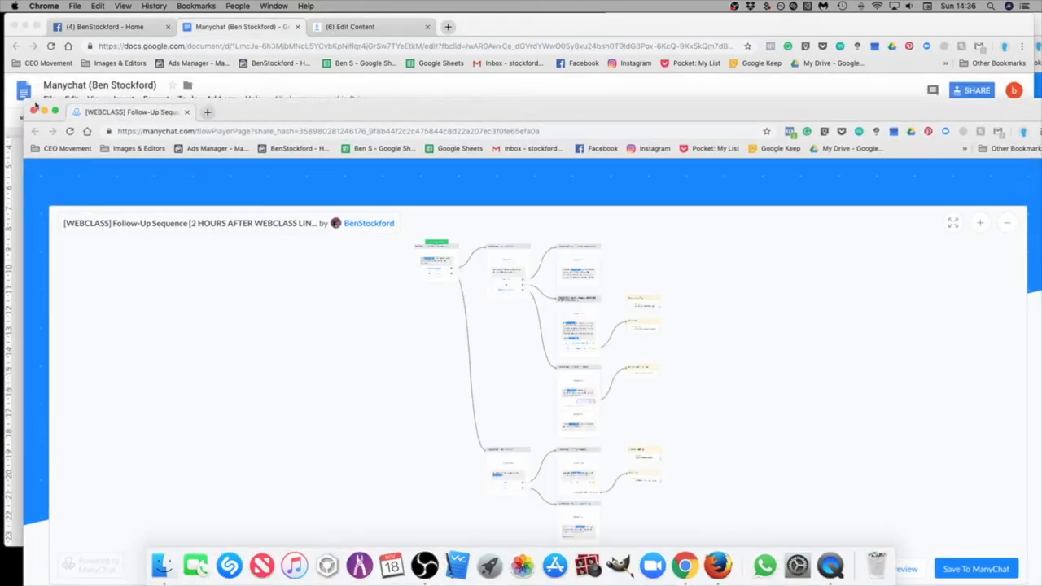
drag(25, 102, 572, 14)
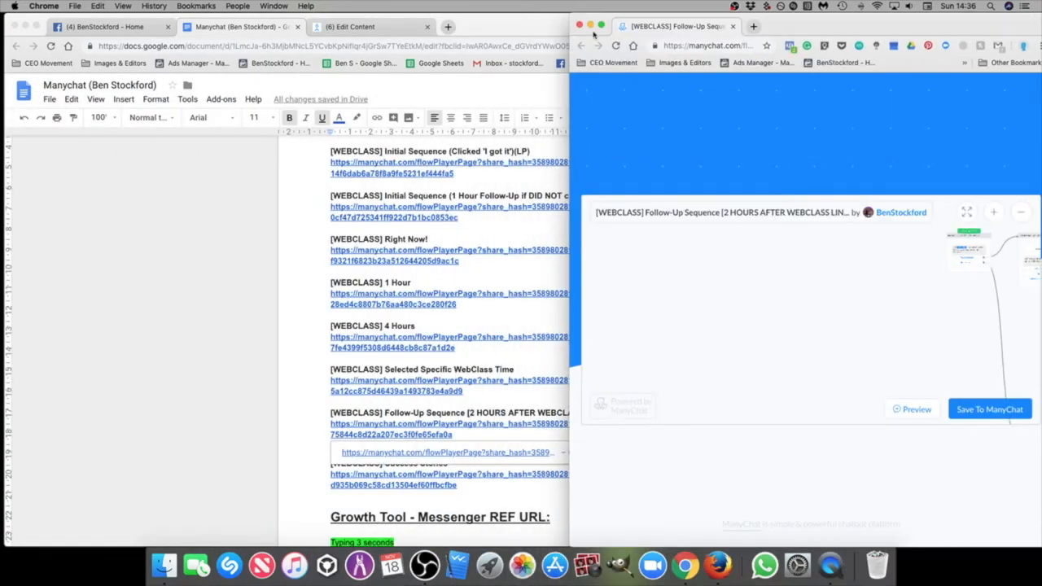
click(542, 22)
drag(1035, 63, 576, 114)
click(850, 27)
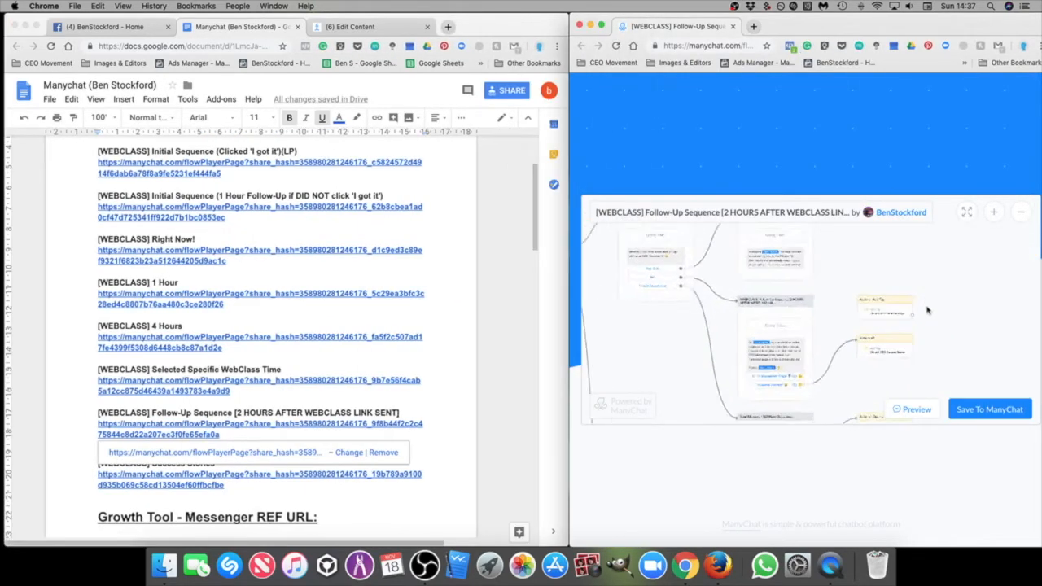
Step: Return to the flow editor and compare the follow-up message's two empty action steps with those in the shared original
click(142, 27)
click(359, 27)
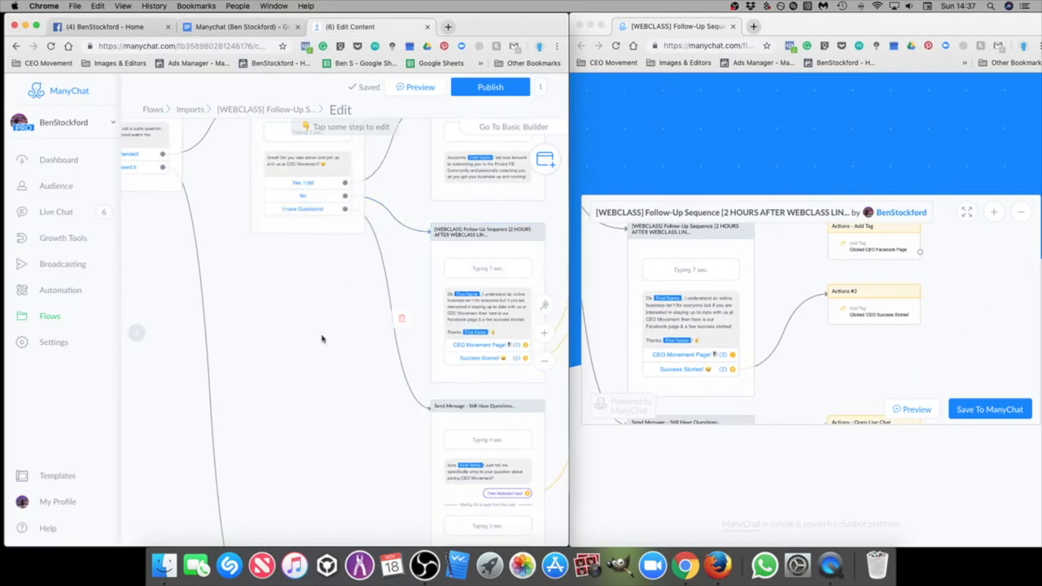
drag(322, 339, 289, 371)
scroll(522, 234, right, 5)
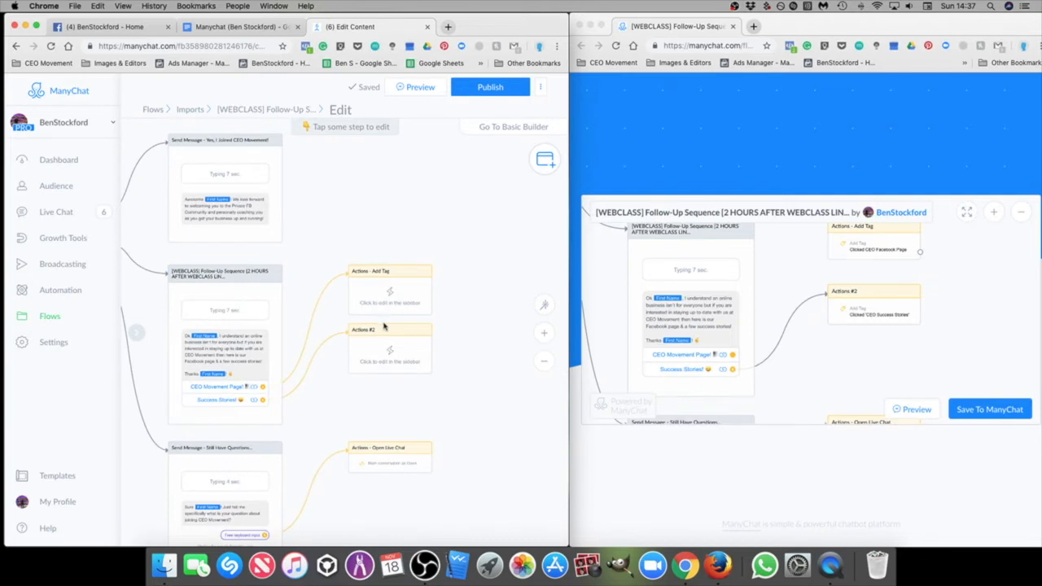
drag(493, 315, 518, 311)
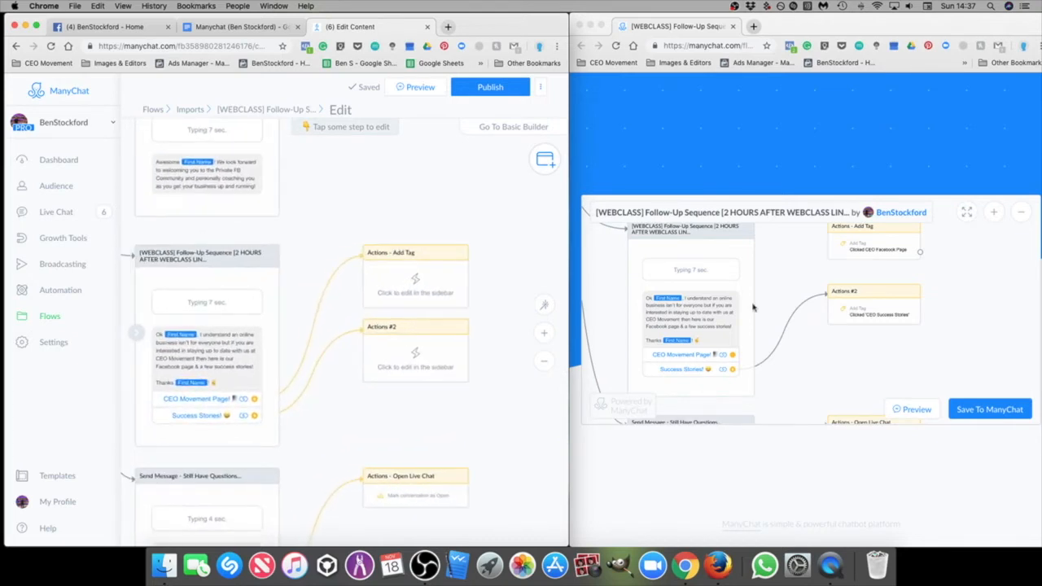
click(813, 280)
drag(796, 271, 828, 293)
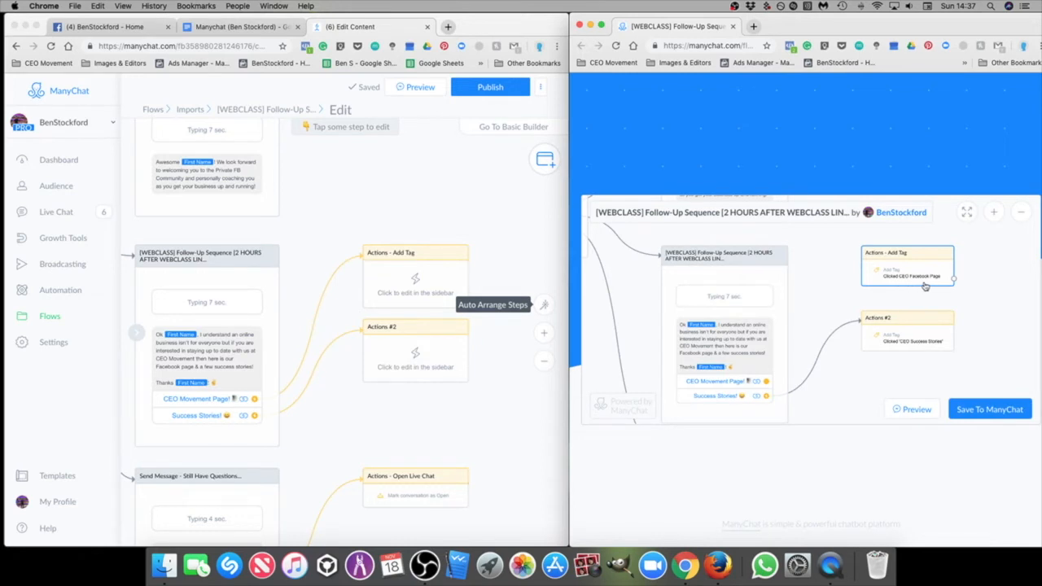
drag(925, 286, 934, 272)
Step: Give the "Actions - Add Tag" step an Add Tag action with the tag "Clicked CEO Facebook Page"
click(410, 214)
drag(409, 215, 485, 186)
click(504, 262)
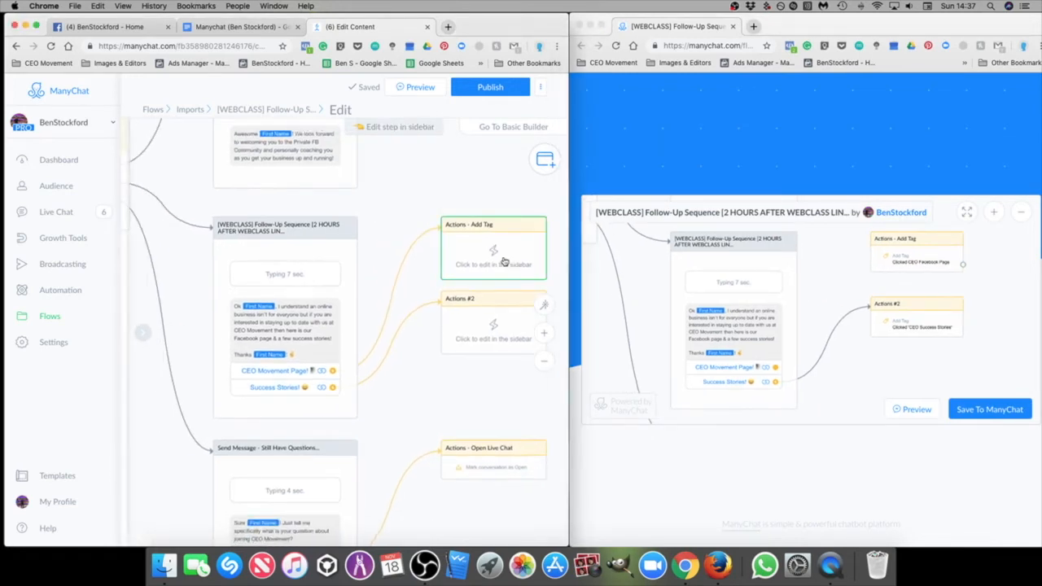
click(213, 184)
click(186, 212)
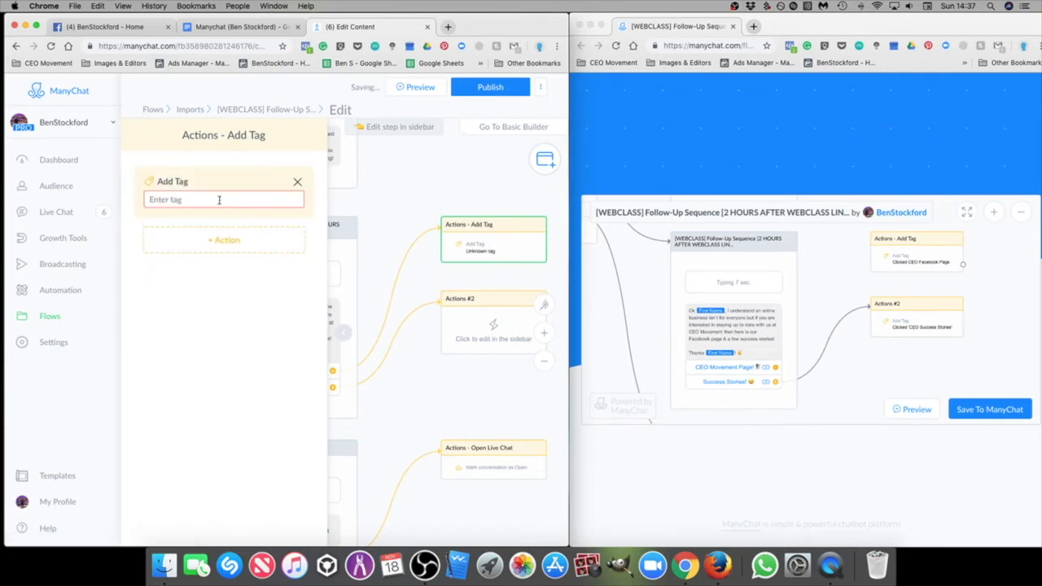
text(ceo)
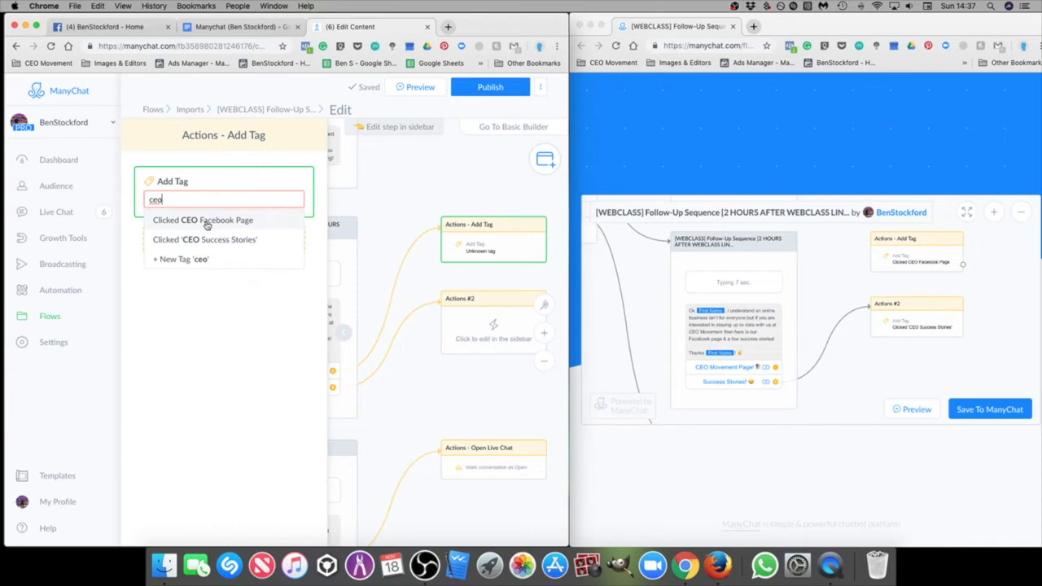
click(230, 221)
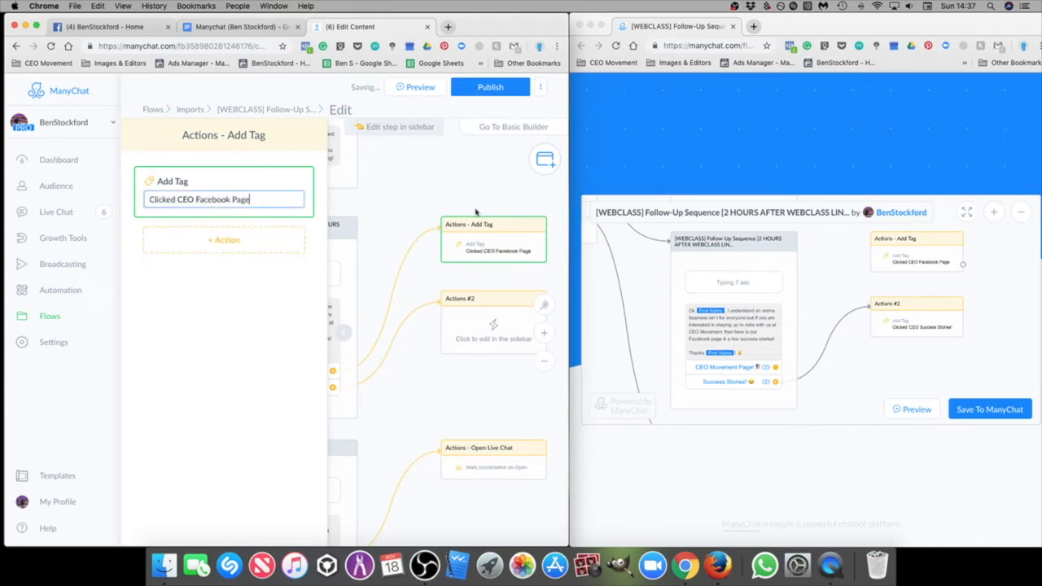
click(476, 201)
Step: Give the "Actions #2" step an Add Tag action with the tag "Clicked 'CEO Success Stories'"
scroll(415, 281, down, 2)
scroll(415, 281, right, 3)
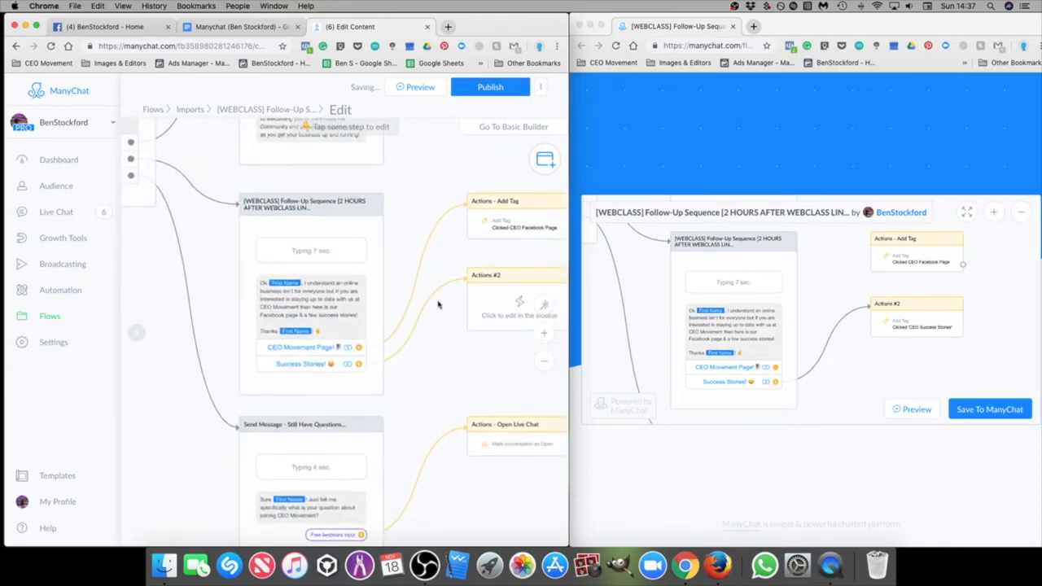
click(391, 303)
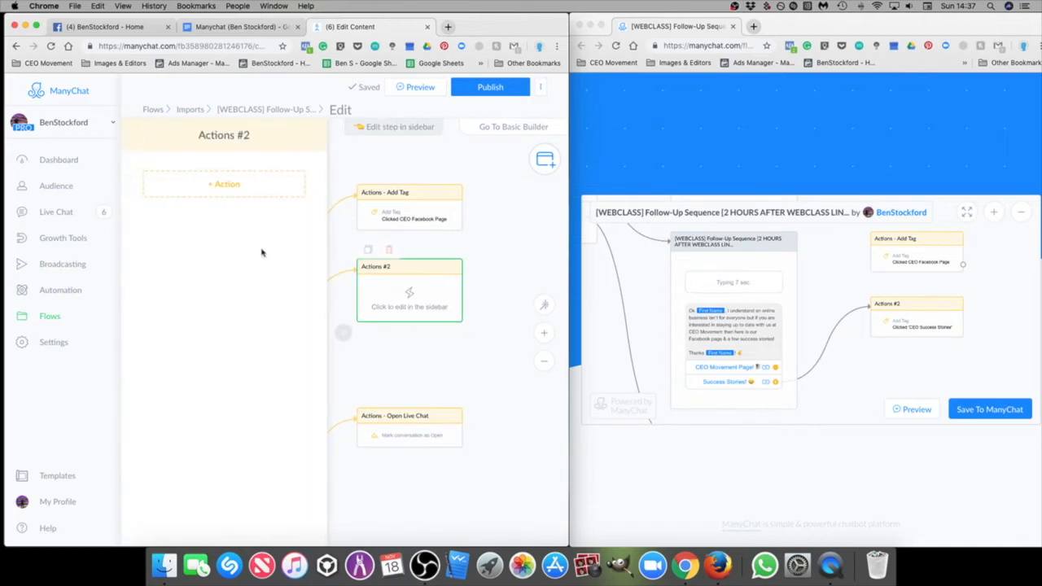
click(221, 191)
click(189, 208)
click(242, 199)
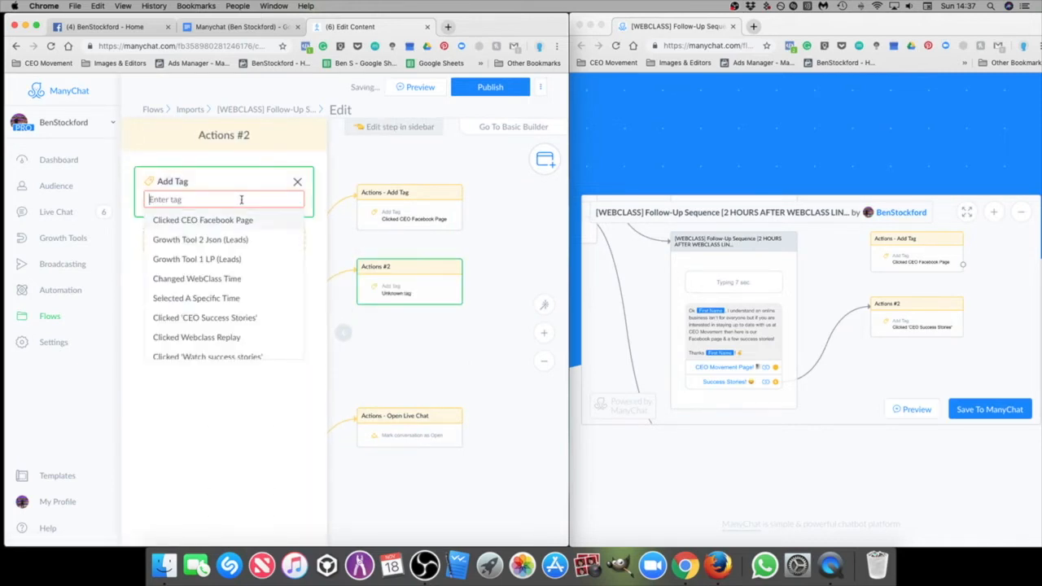
text(succ)
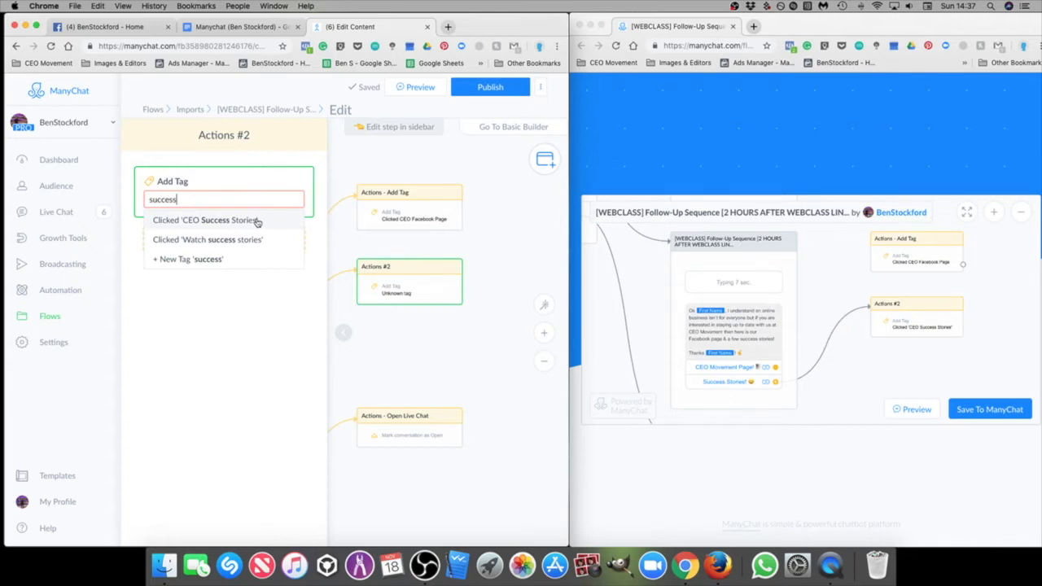
text(ess)
click(256, 220)
click(415, 353)
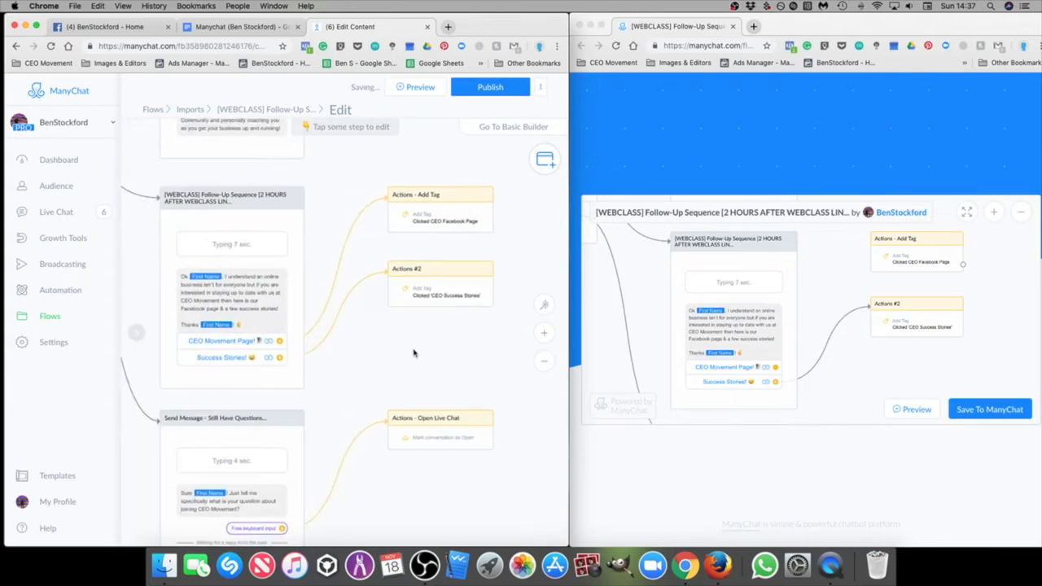
Step: Check the "Actions #2" tag and the website links of the follow-up message's CEO Movement Page and Success Stories buttons
drag(435, 336, 430, 315)
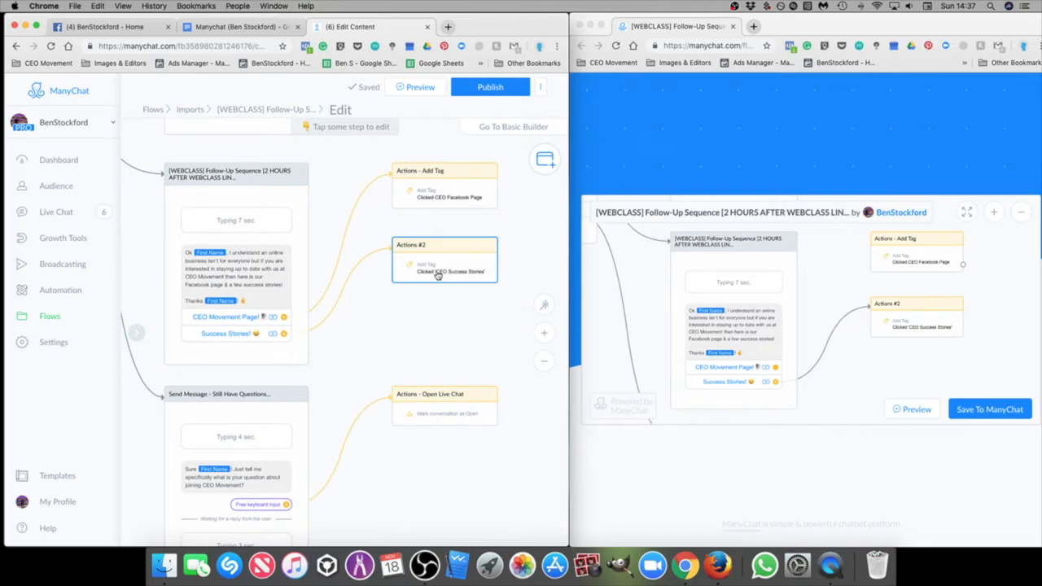
click(437, 277)
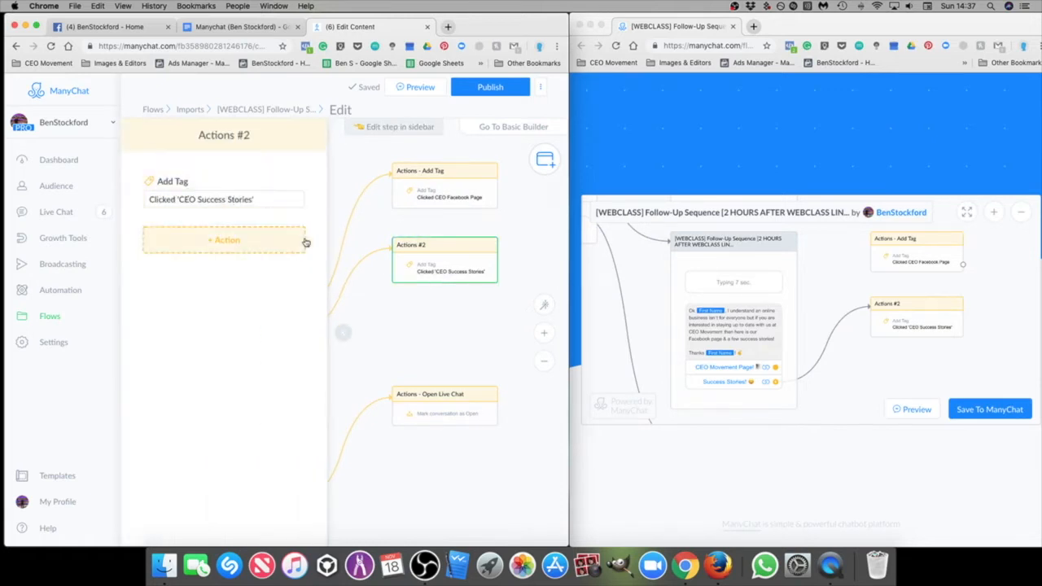
click(446, 343)
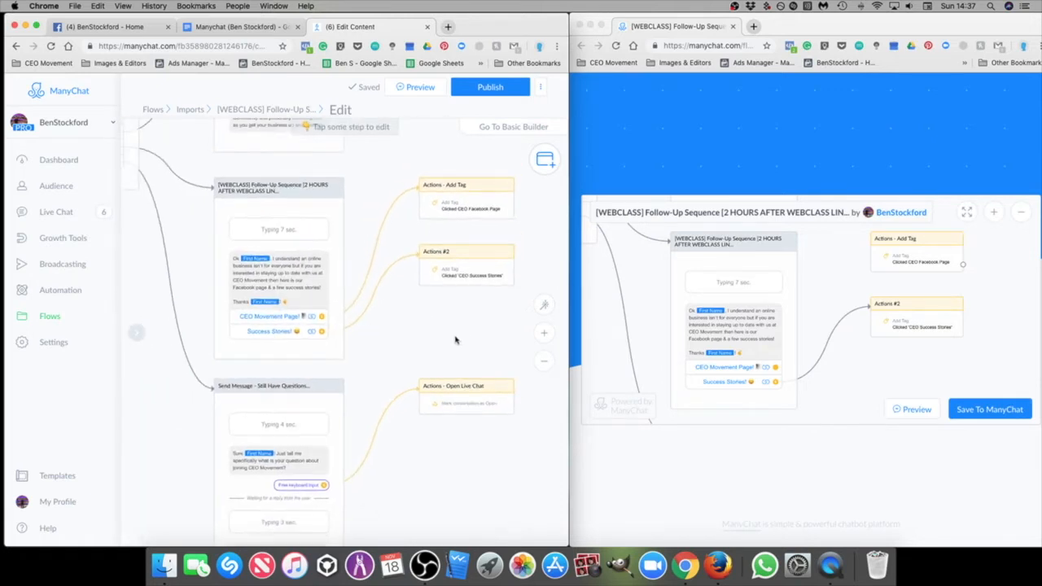
drag(465, 361, 458, 408)
drag(459, 231, 492, 335)
scroll(430, 325, up, 3)
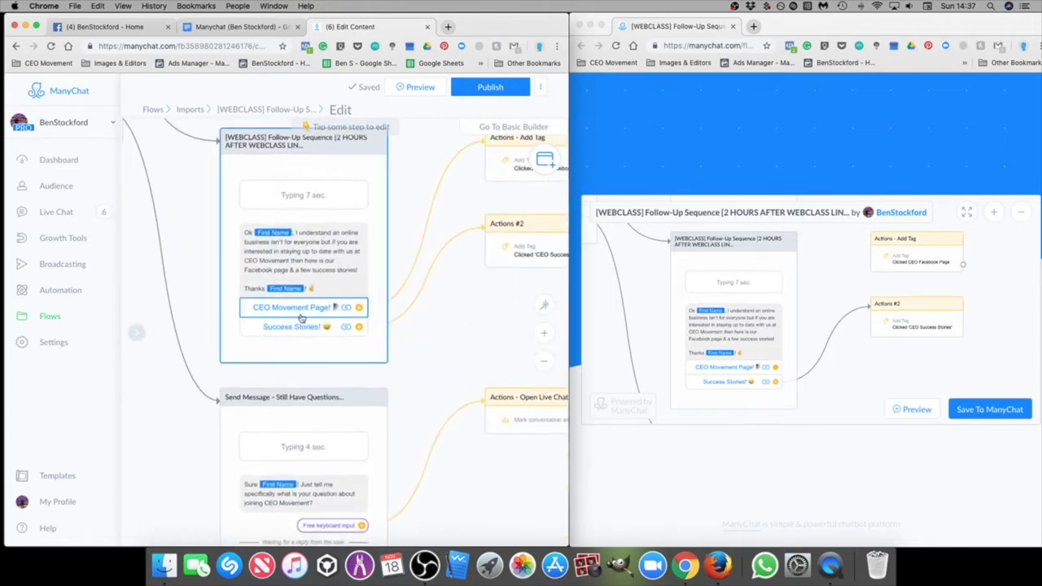
click(206, 330)
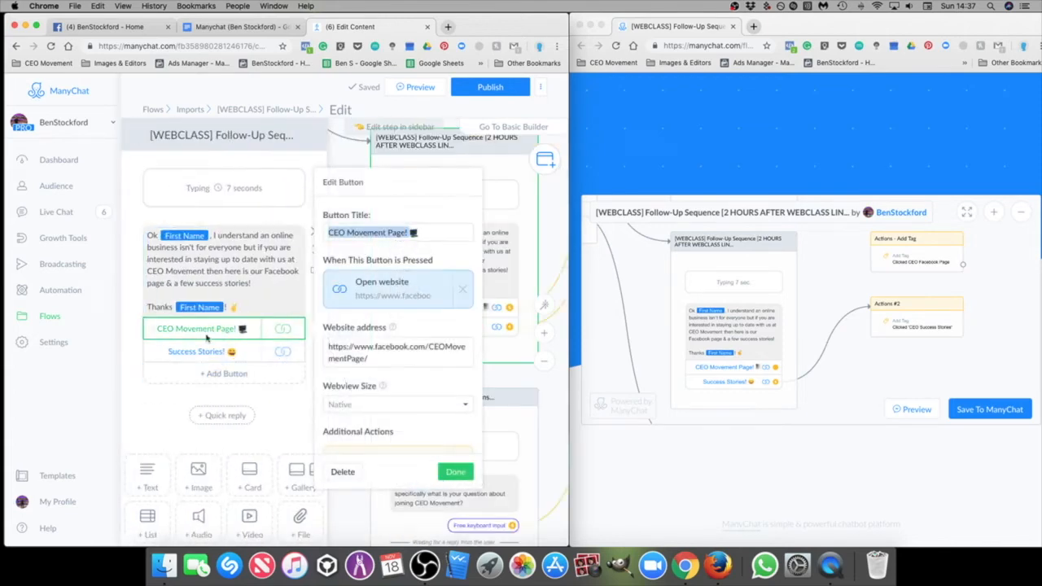
click(218, 352)
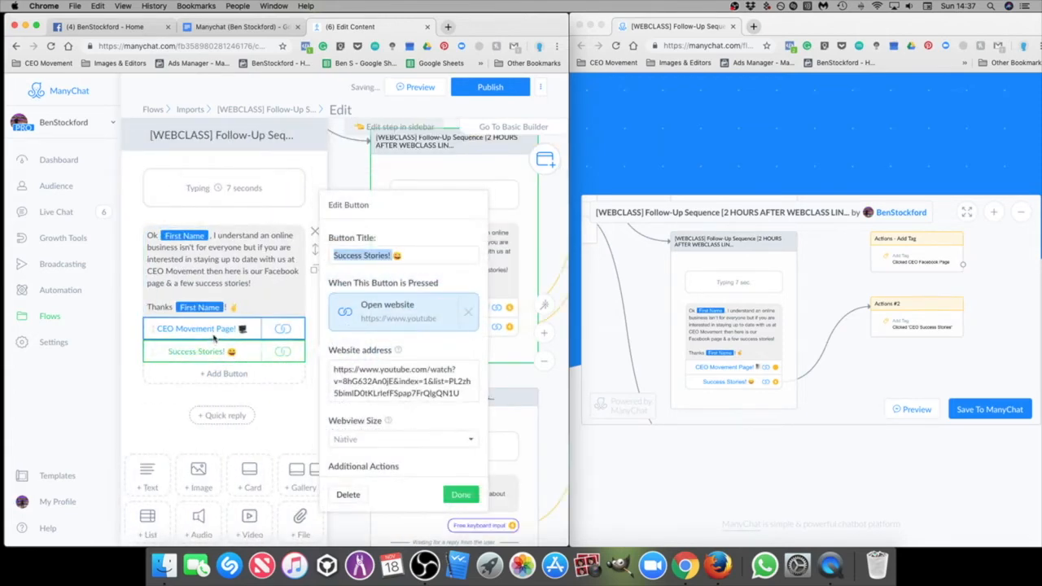
click(216, 330)
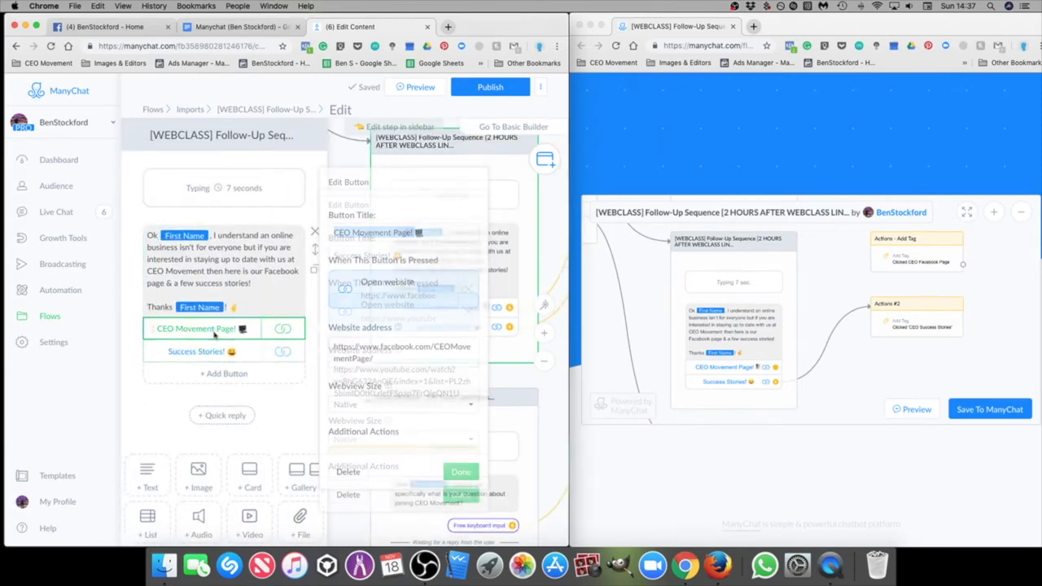
click(557, 227)
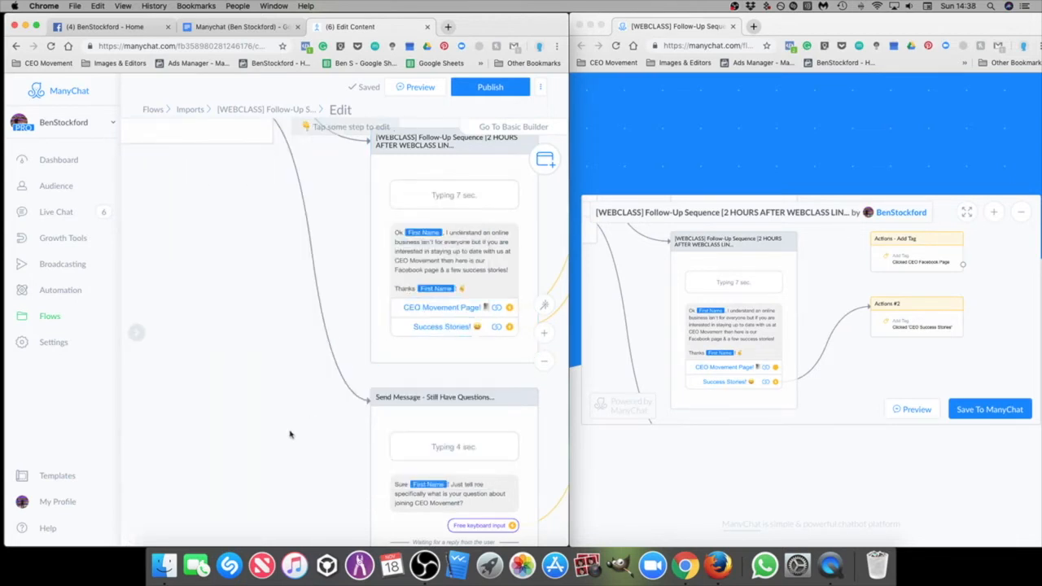
Step: Compare the "Still Have Questions" message with the shared original and examine the settings of its free keyboard input
scroll(285, 430, down, 5)
drag(282, 426, 230, 363)
scroll(225, 361, down, 3)
drag(488, 407, 476, 357)
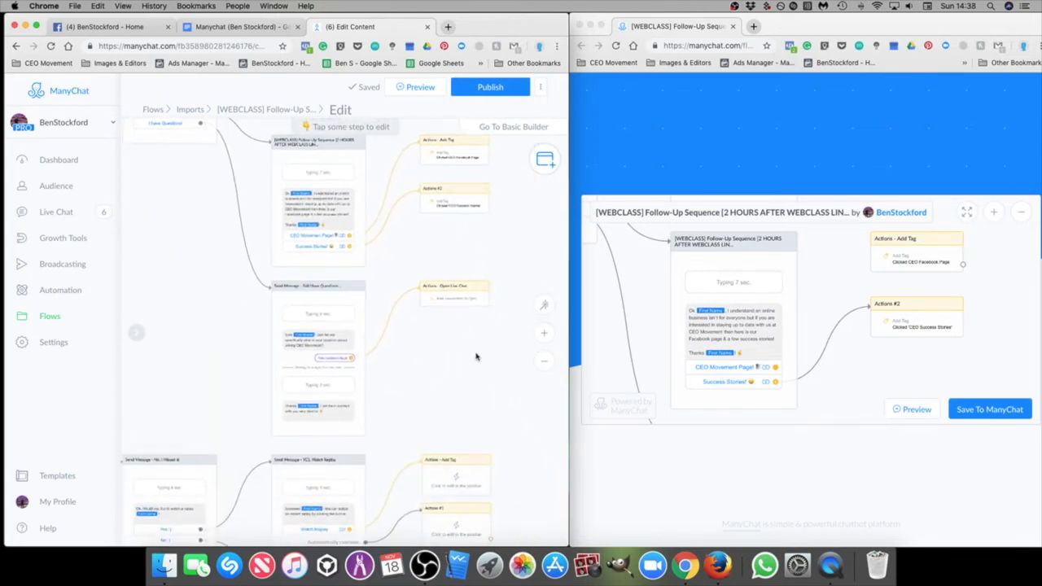
scroll(456, 351, up, 4)
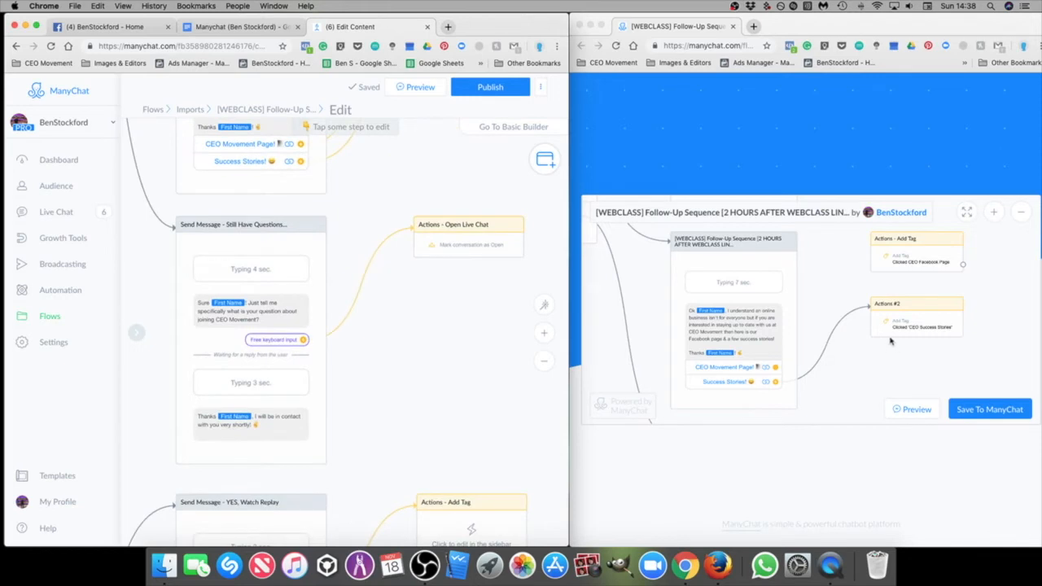
click(949, 351)
scroll(996, 342, down, 3)
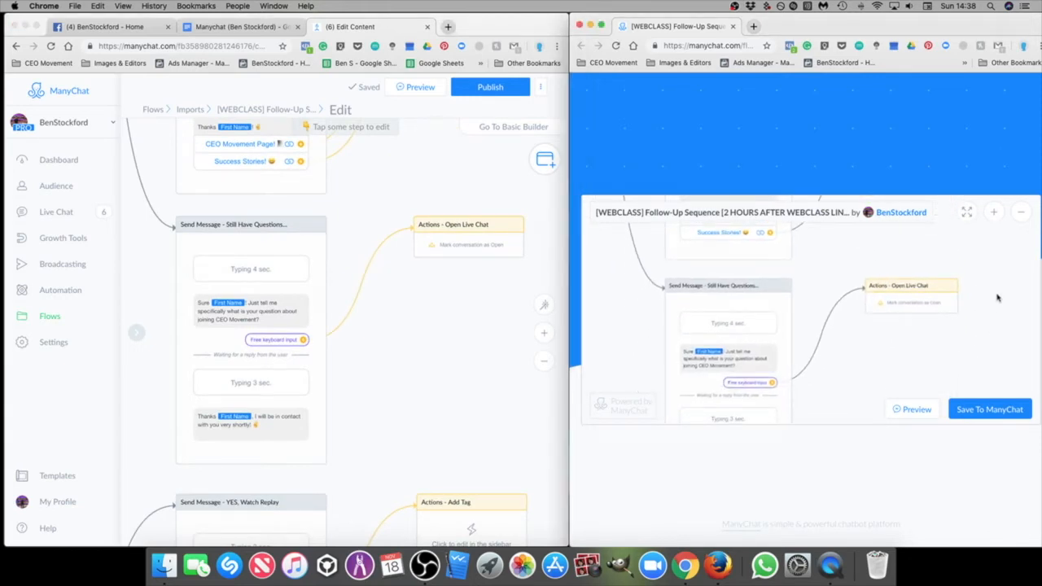
scroll(993, 341, down, 1)
click(280, 346)
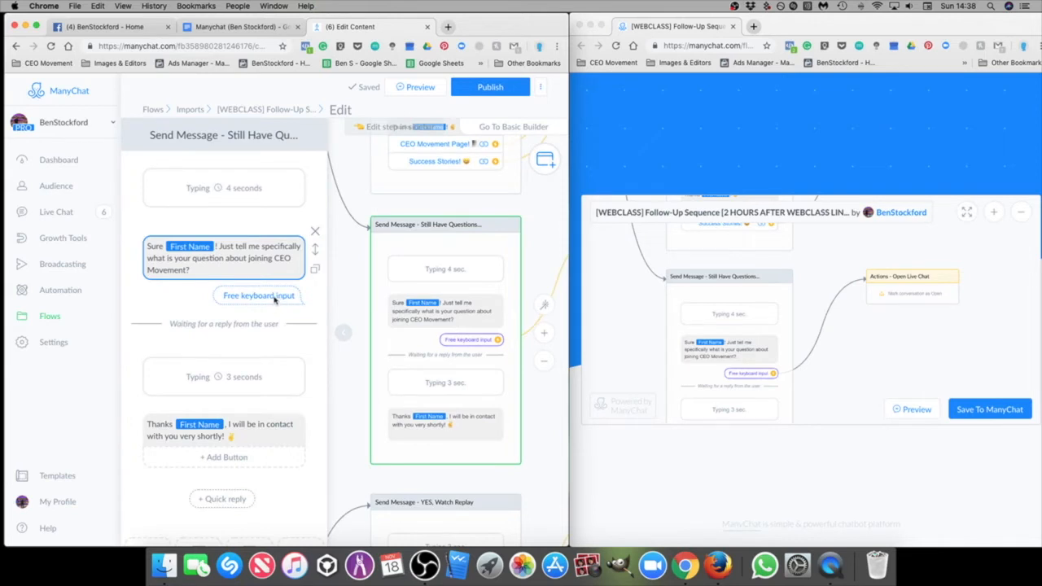
click(258, 295)
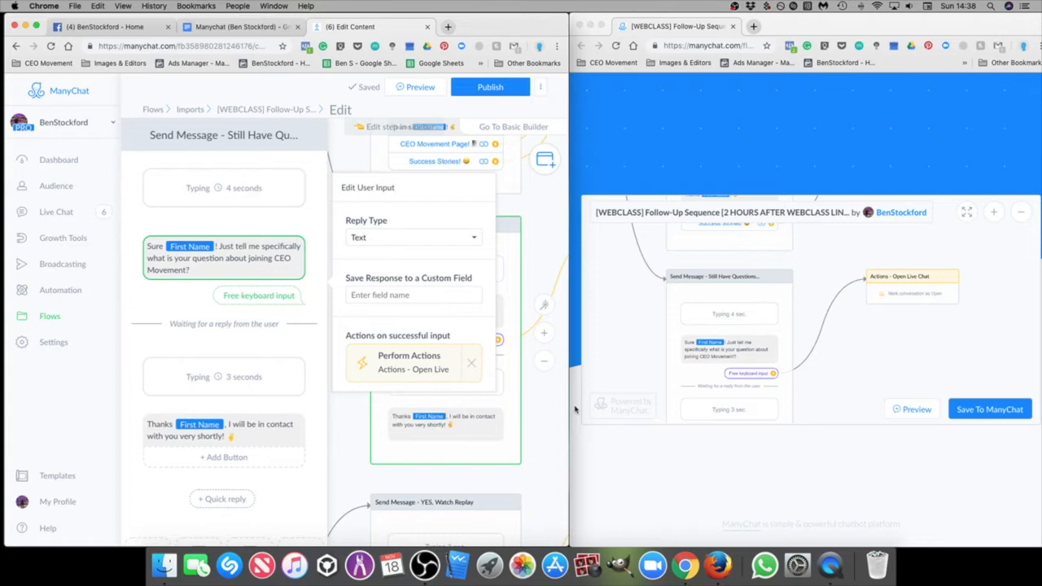
click(556, 430)
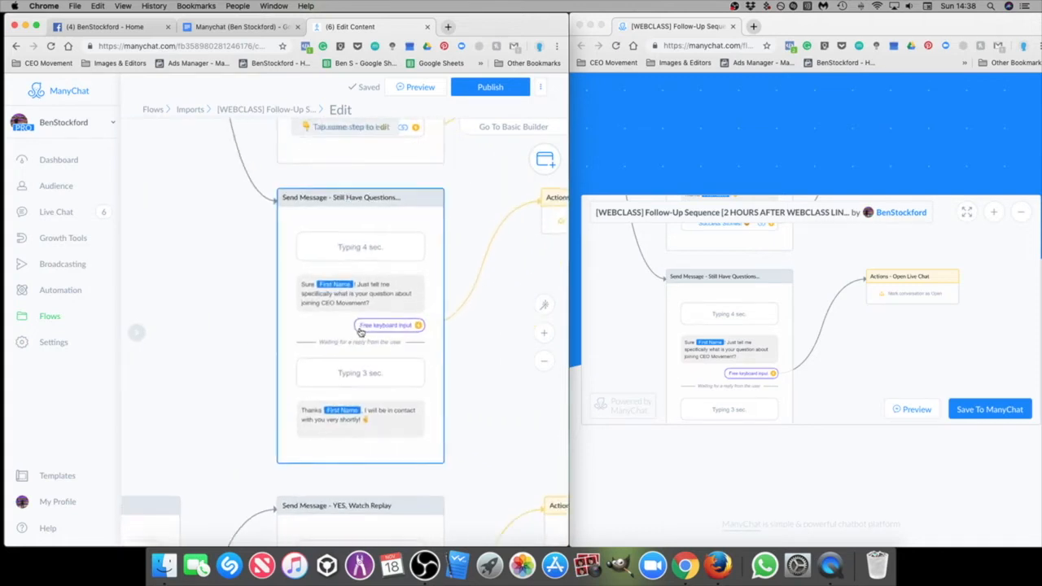
Step: Check that the "Actions - Open Live Chat" step marks the conversation as Open, and look through the available action types
drag(510, 352, 381, 379)
scroll(477, 361, down, 1)
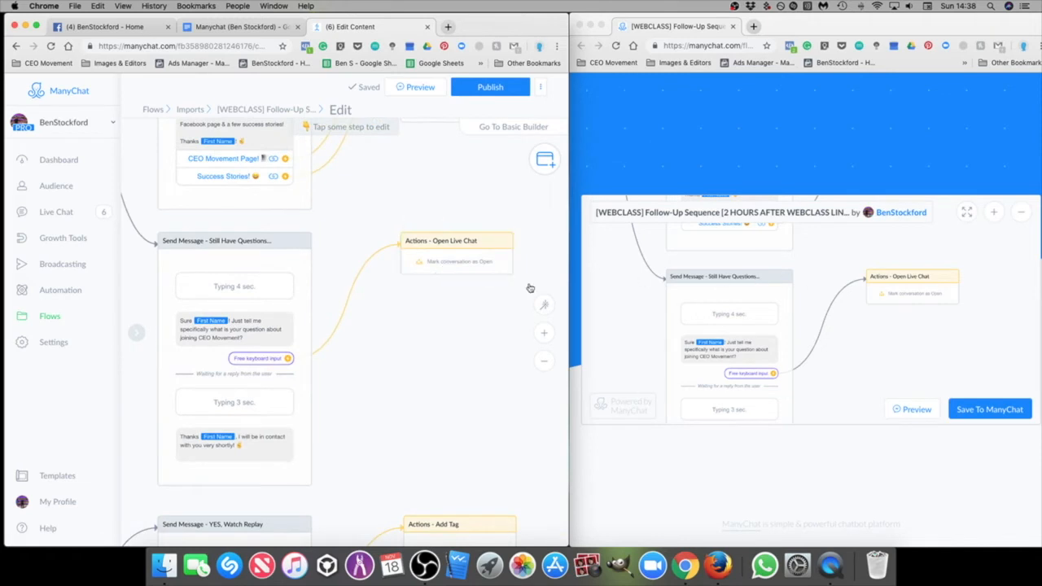
click(454, 256)
click(247, 225)
scroll(233, 314, down, 2)
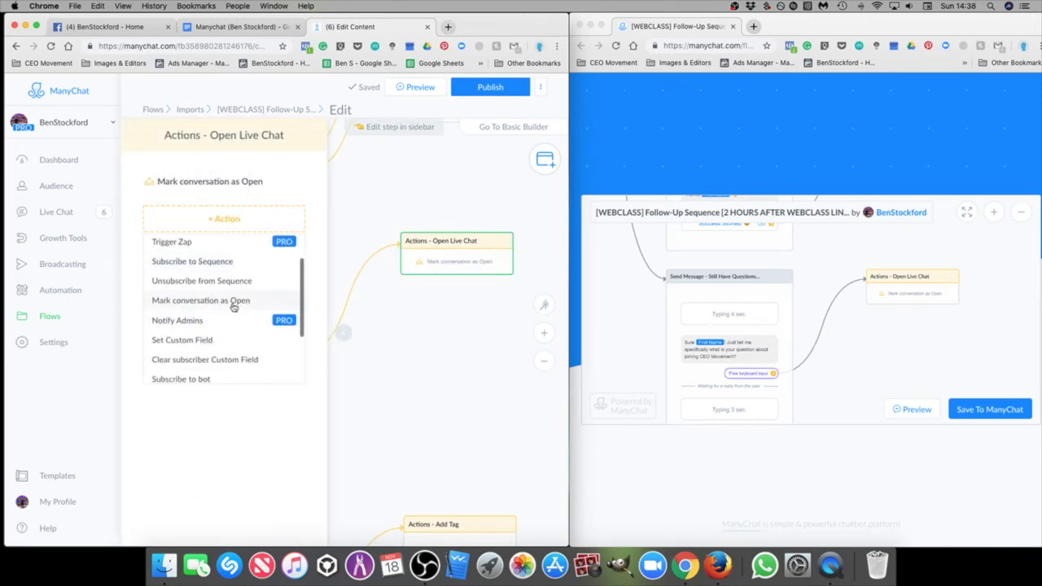
click(459, 364)
Step: Compare the "YES, Watch Replay" branch with the shared original and give its "Actions - Add Tag" step the tag "Clicked 'Watch Webclass'"
drag(426, 412, 436, 323)
scroll(437, 323, down, 2)
click(901, 358)
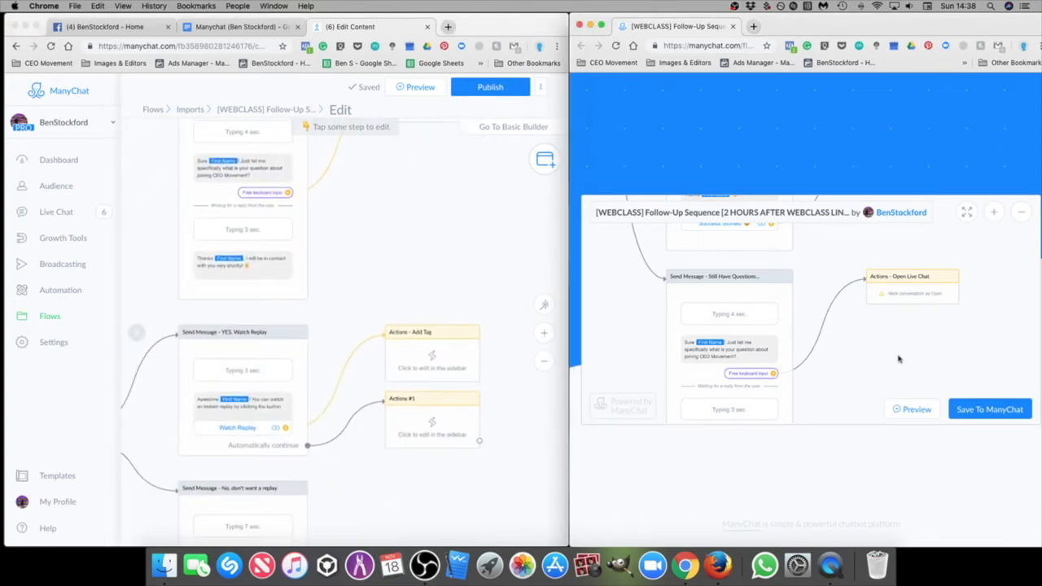
scroll(898, 325, down, 4)
scroll(823, 302, down, 3)
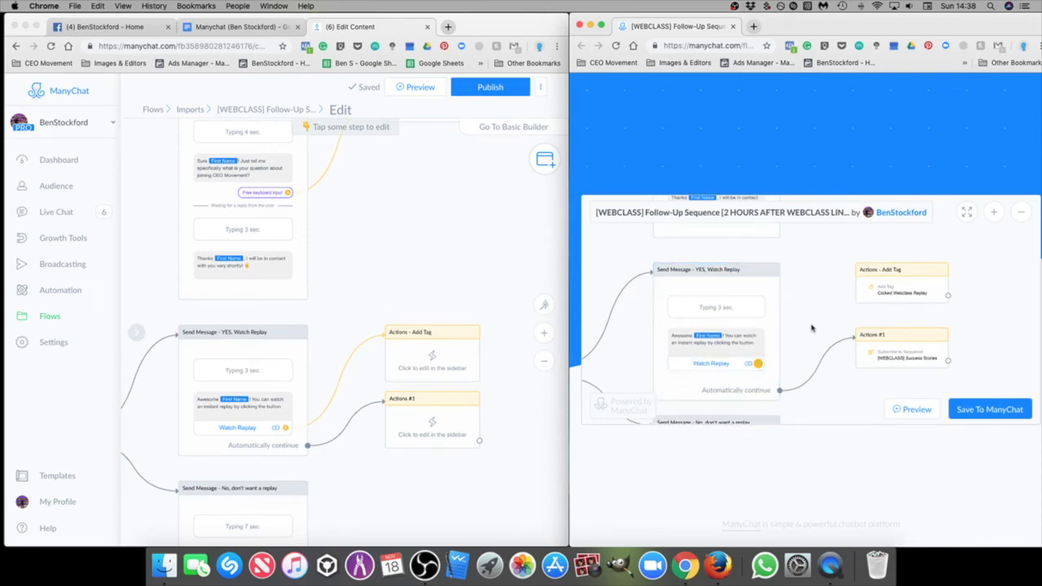
click(343, 378)
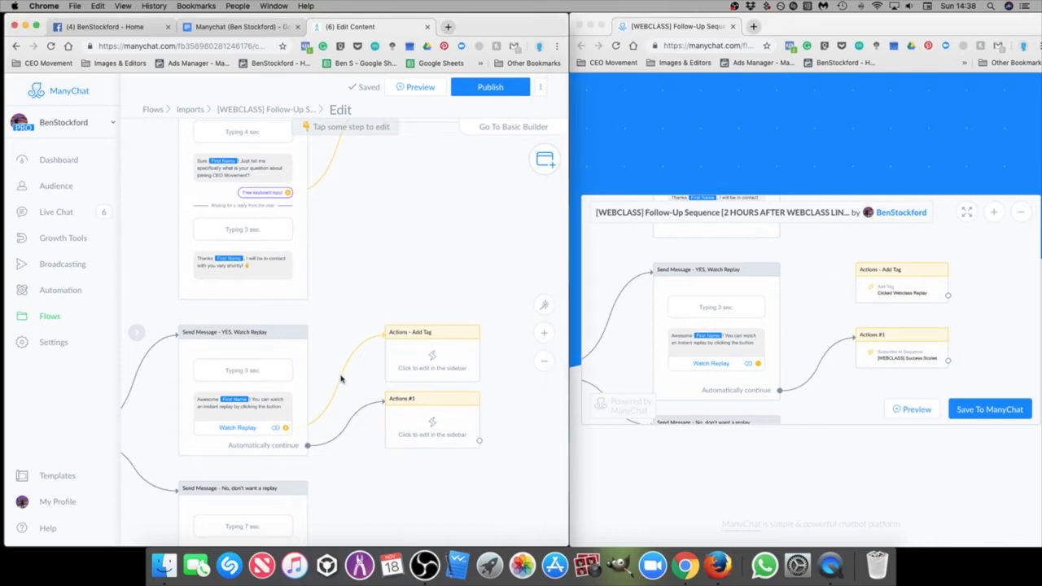
drag(283, 431, 389, 336)
scroll(395, 485, down, 2)
click(424, 301)
click(221, 186)
click(203, 207)
text(clicked)
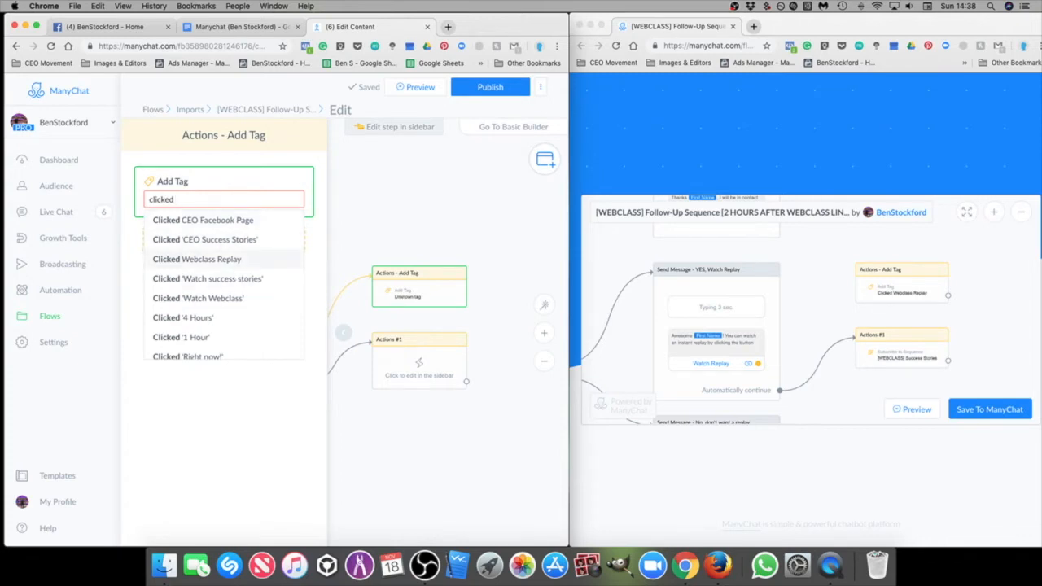
text( 'wa)
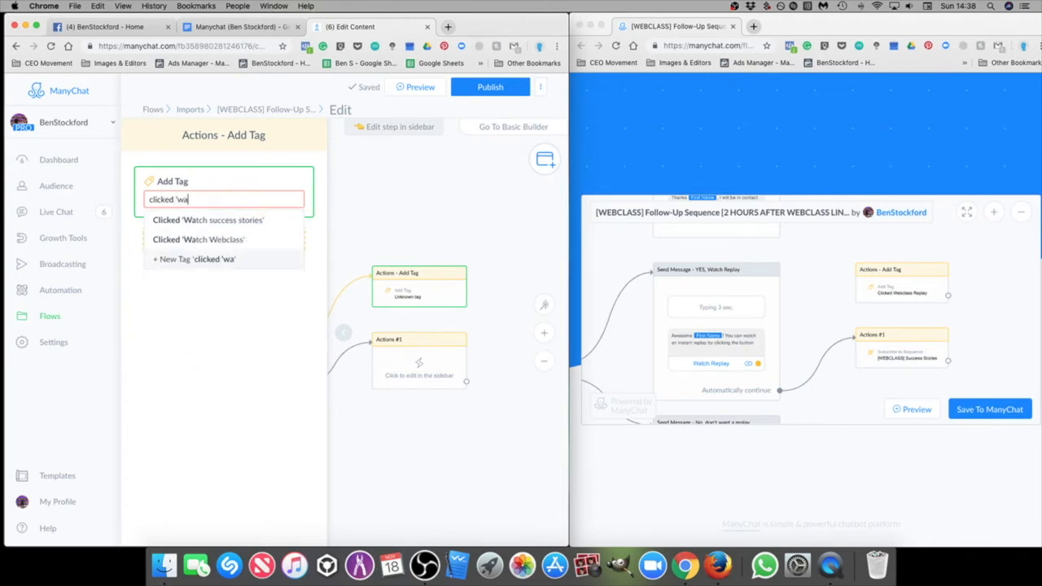
click(236, 240)
click(444, 449)
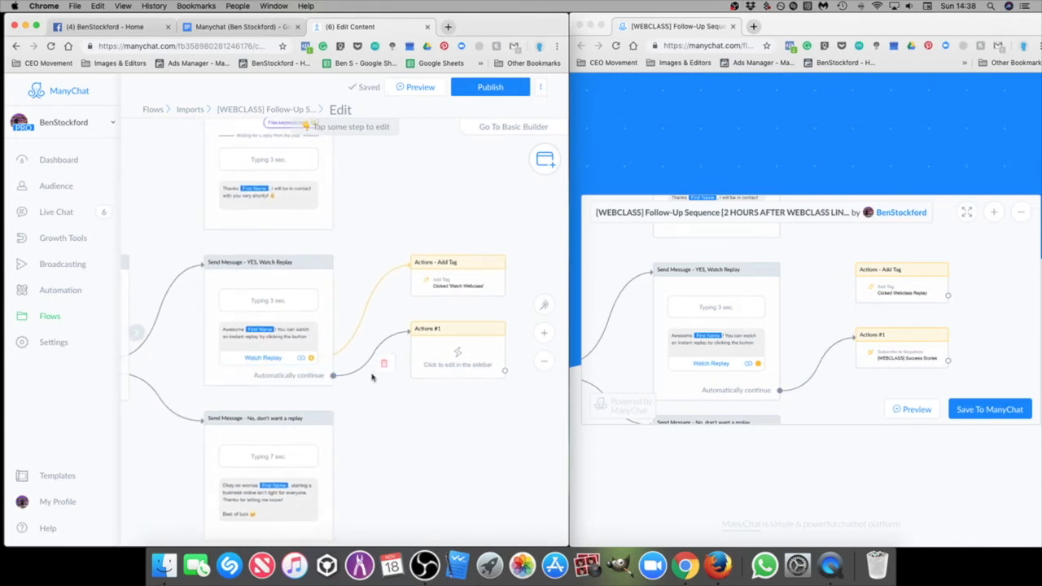
Step: Give the replay branch's "Actions #1" step a Subscribe to Sequence action with the sequence "[WEBCLASS] Success Stories"
click(461, 353)
click(222, 192)
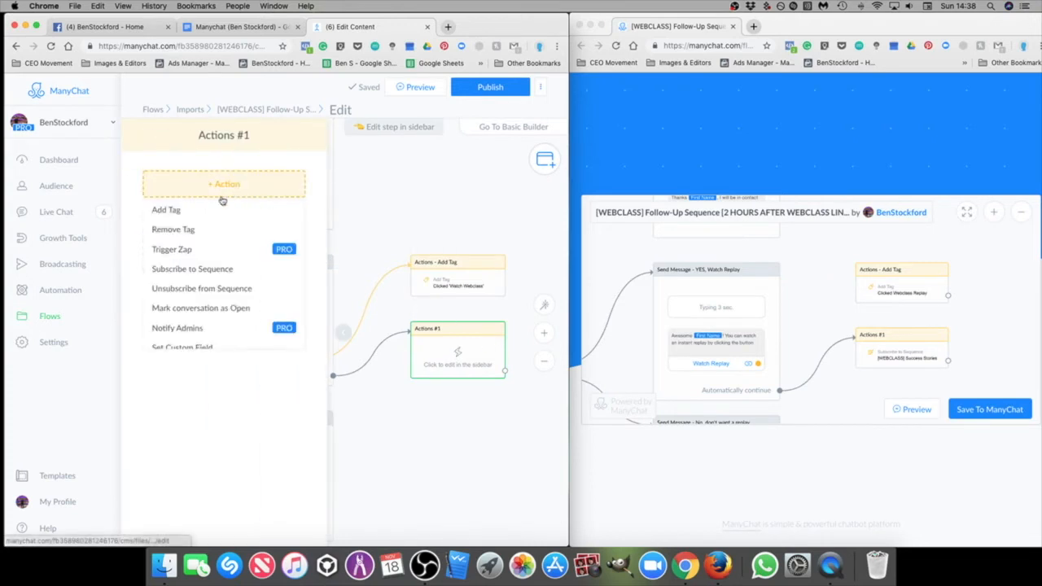
click(192, 268)
click(214, 199)
text(succ)
key(BackSpace)
key(BackSpace)
key(BackSpace)
key(BackSpace)
text(s)
key(BackSpace)
text(succ)
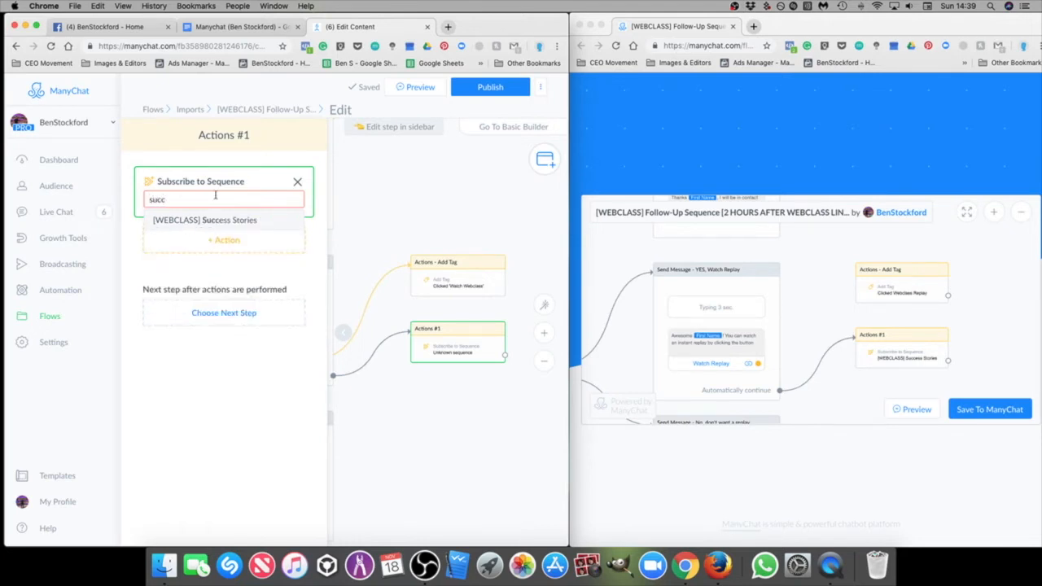
click(233, 221)
click(414, 433)
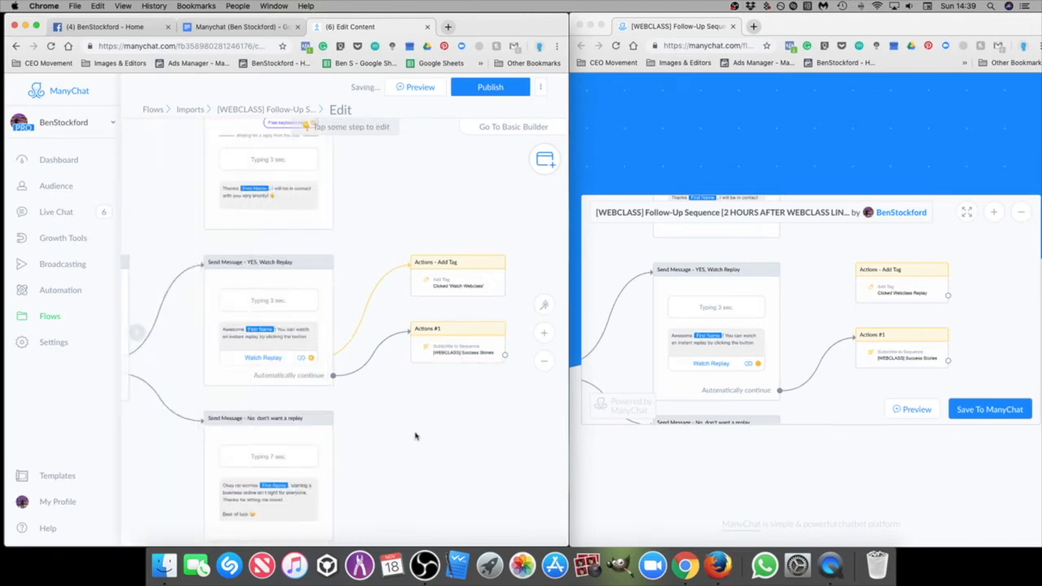
Step: Review the whole 2-hour follow-up flow against the shared original, from the starting message through the attended, questions and replay branches
drag(440, 441, 440, 414)
scroll(529, 433, down, 1)
scroll(515, 432, down, 1)
click(985, 329)
scroll(974, 348, down, 5)
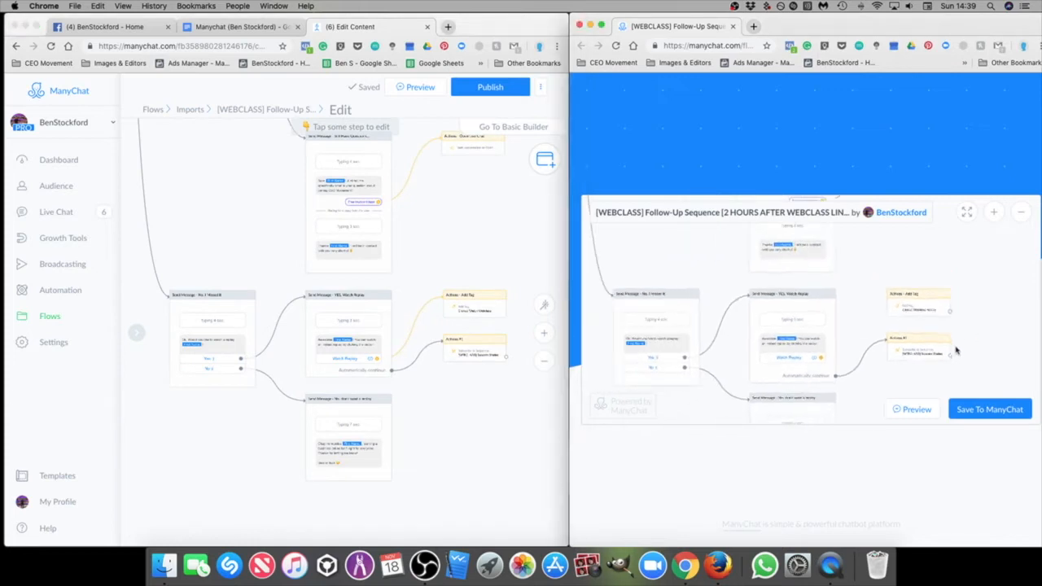
scroll(974, 348, down, 3)
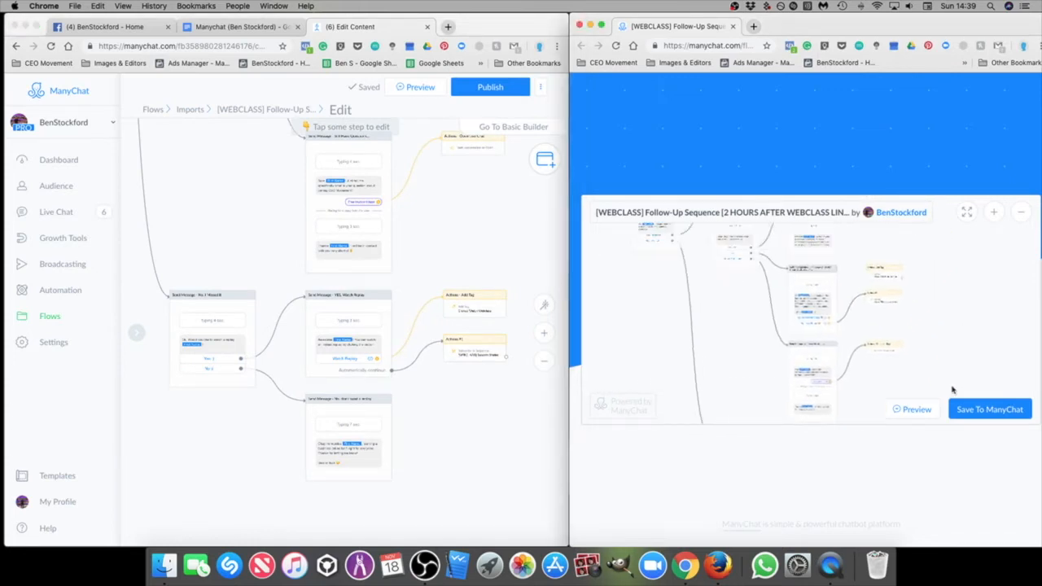
click(457, 246)
scroll(495, 258, up, 5)
scroll(495, 258, left, 2)
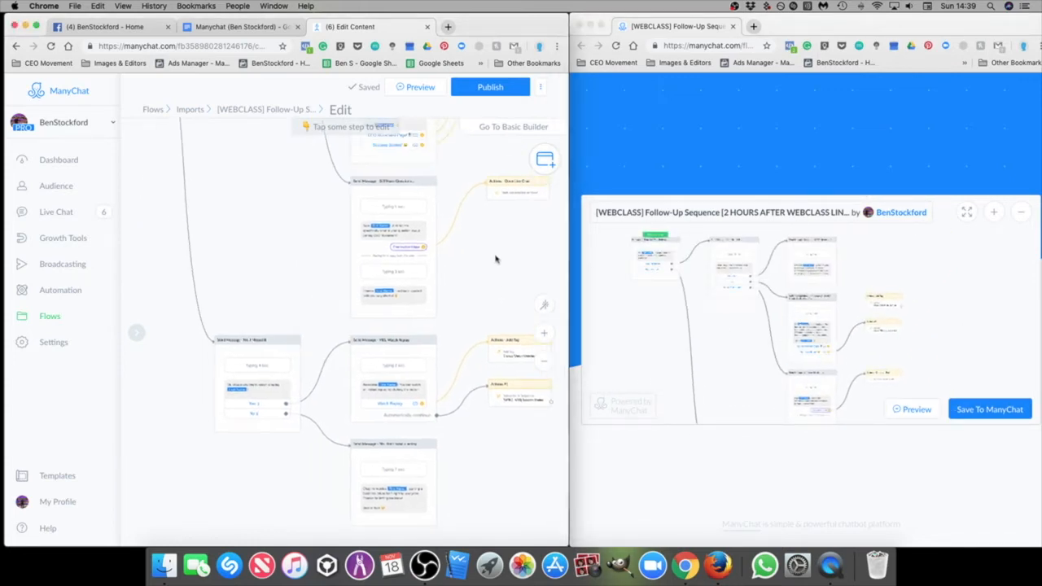
scroll(214, 302, up, 5)
scroll(214, 302, left, 3)
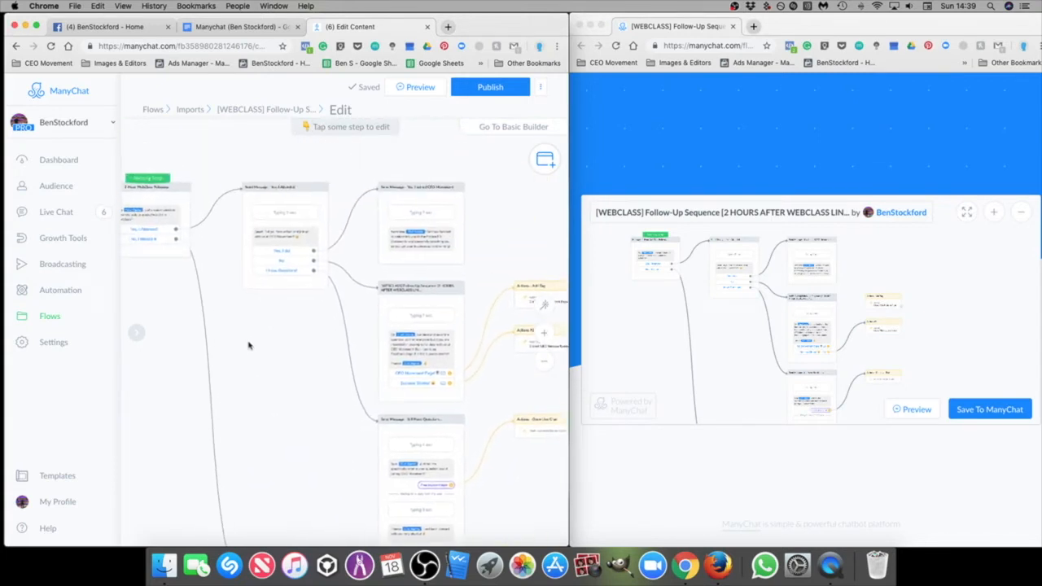
scroll(274, 367, up, 6)
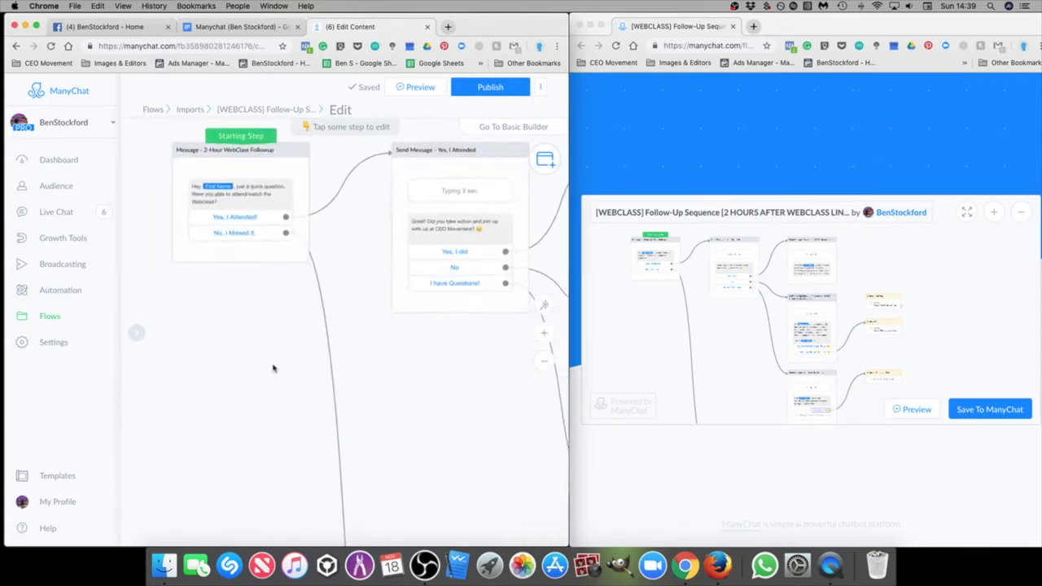
scroll(385, 391, down, 5)
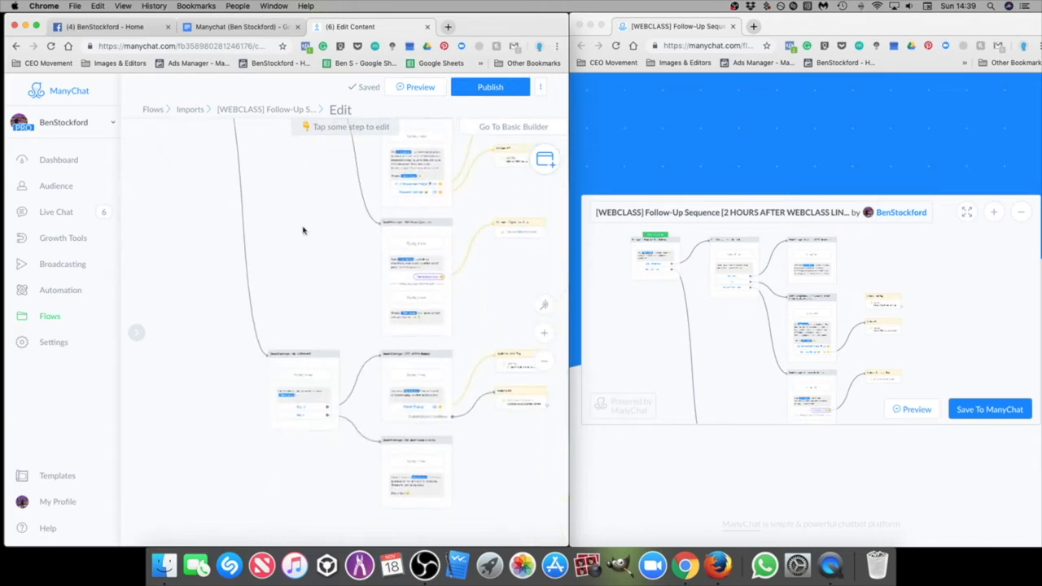
scroll(310, 407, up, 4)
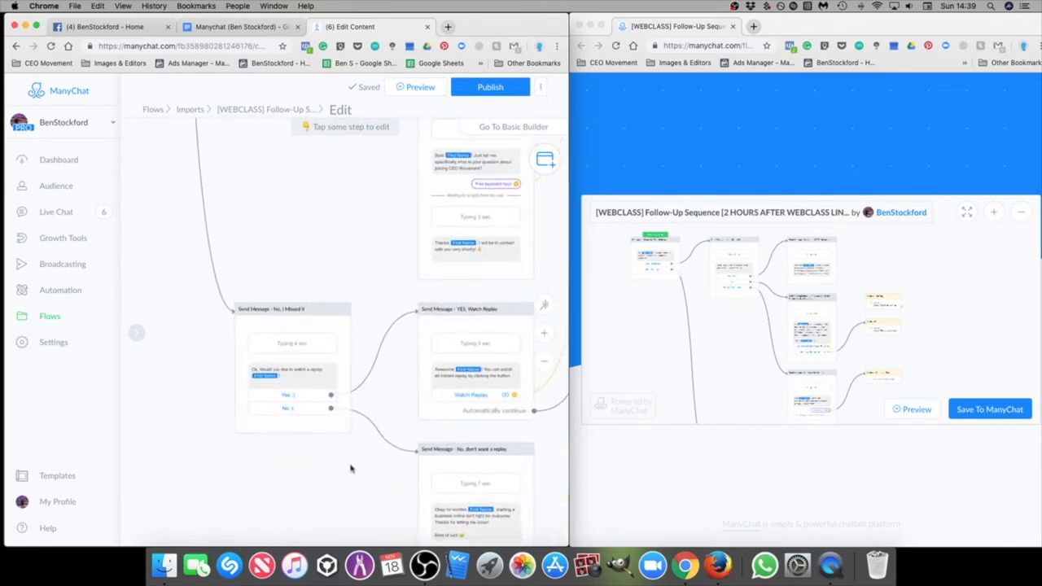
scroll(456, 358, right, 5)
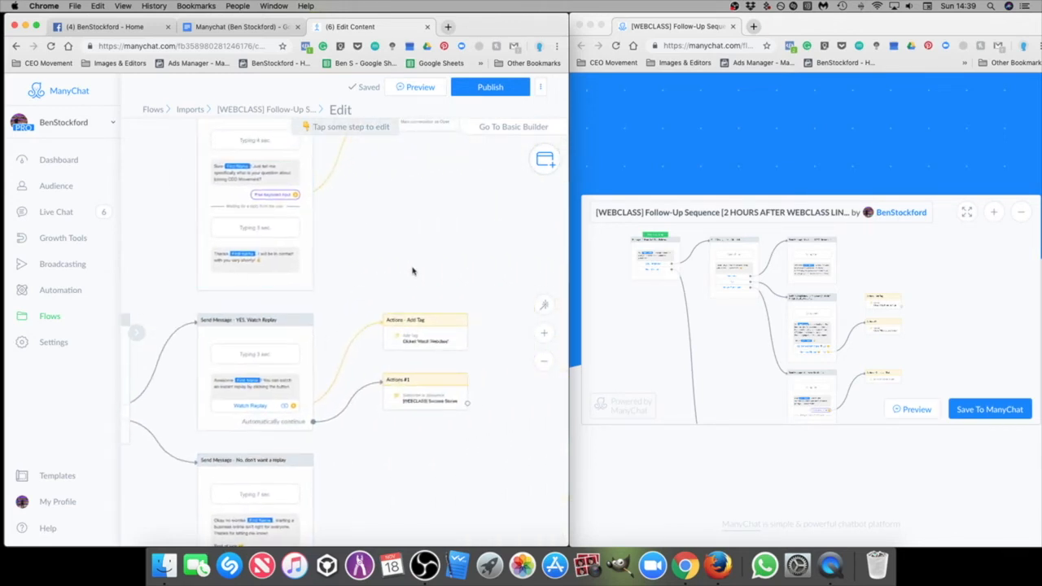
drag(412, 272, 437, 309)
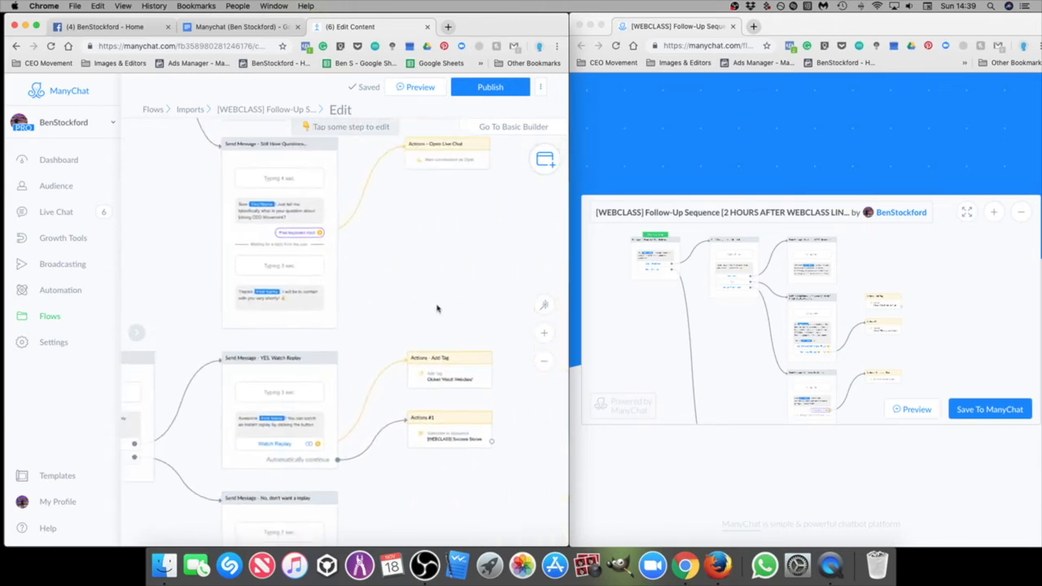
Step: Preview the flow in the Facebook page's Messenger chat, answering "Yes, I Attended!" and "Yes, I did"
click(428, 90)
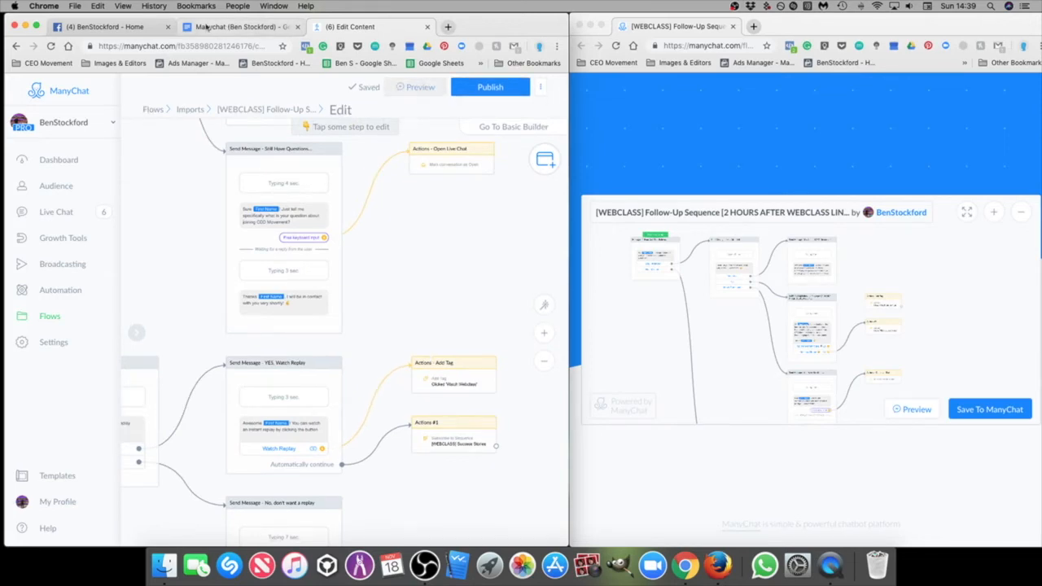
click(106, 27)
scroll(230, 472, down, 5)
scroll(228, 440, down, 2)
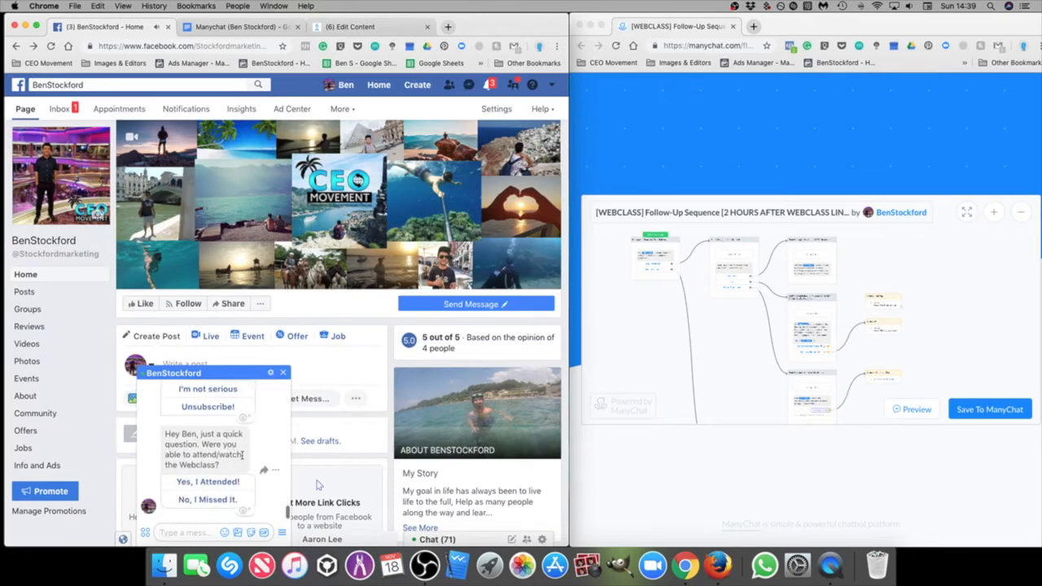
click(209, 482)
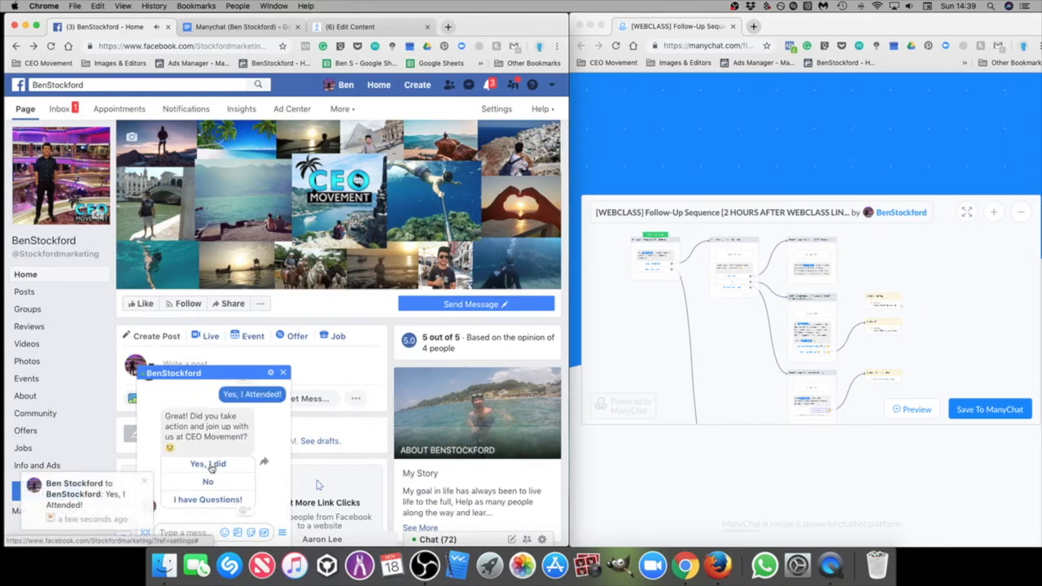
click(208, 464)
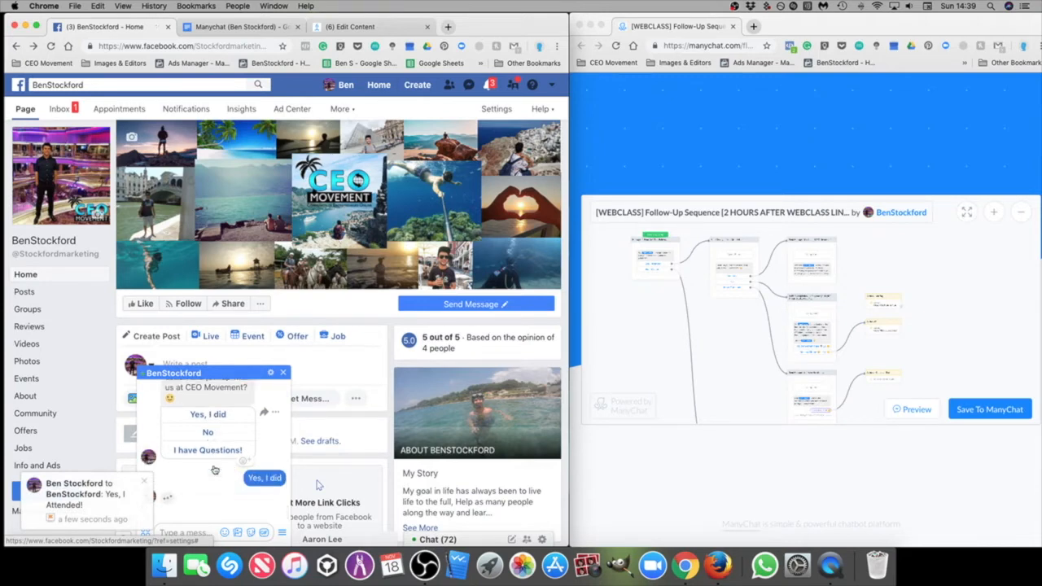
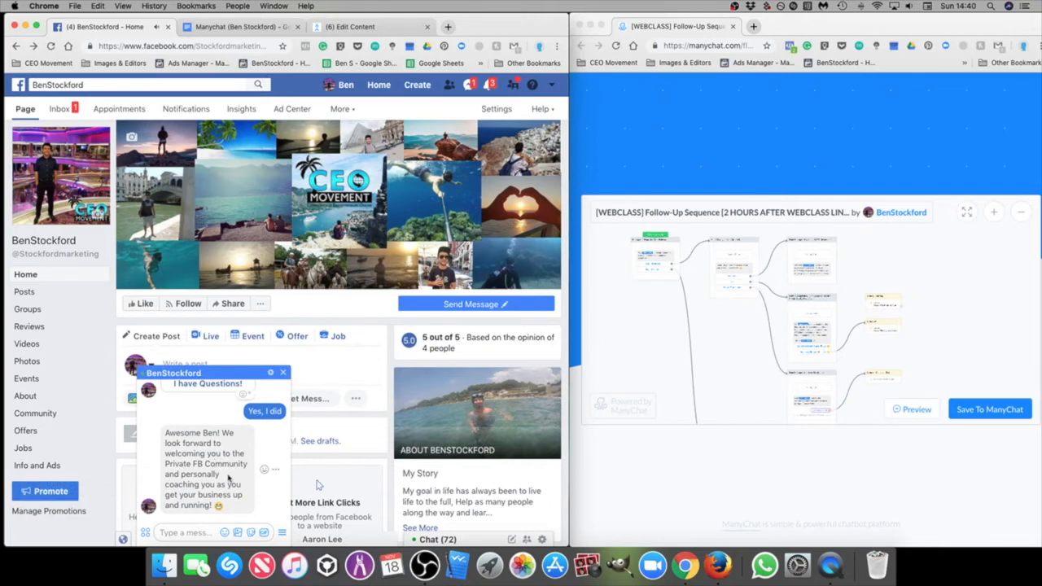
Step: Test the "I have Questions!" reply to the CEO Movement question in the Messenger chat
scroll(230, 478, up, 3)
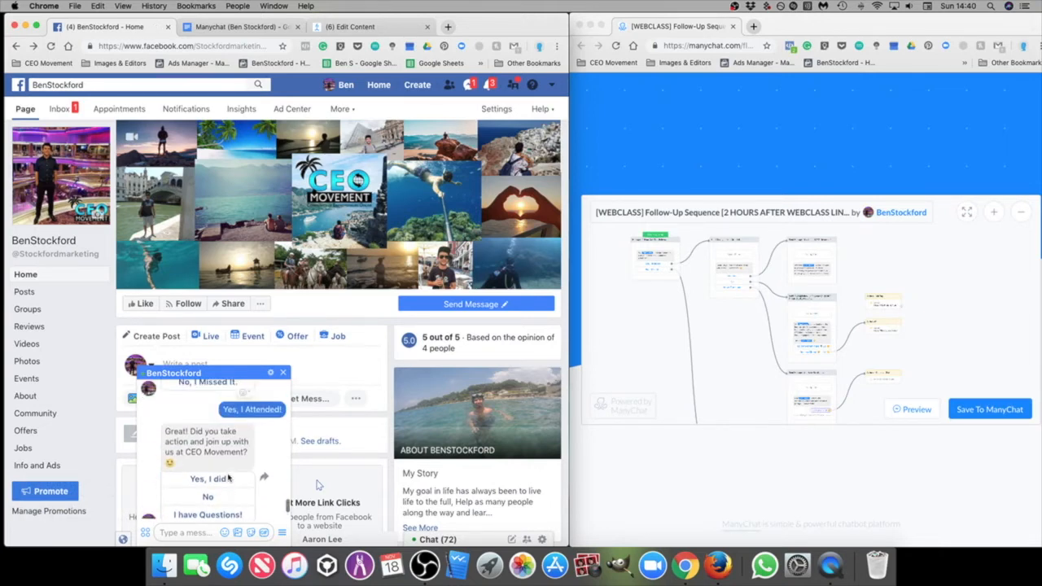
click(209, 517)
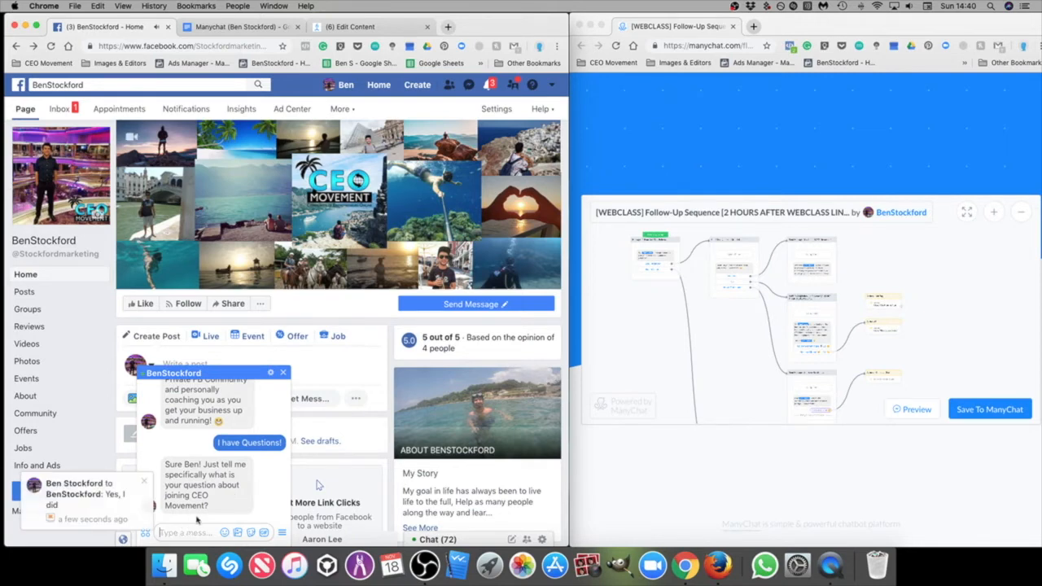
scroll(204, 498, up, 5)
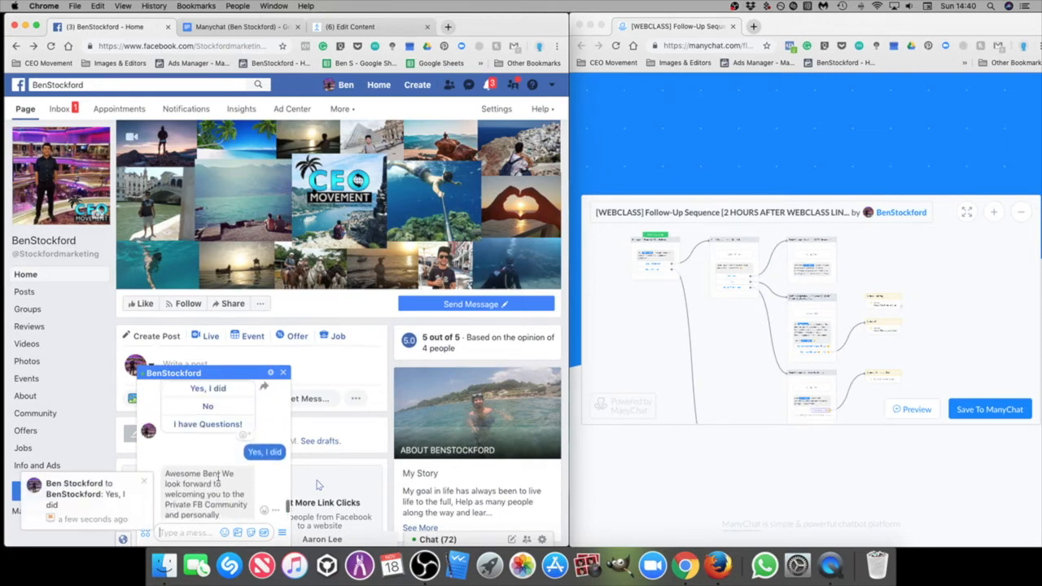
click(213, 452)
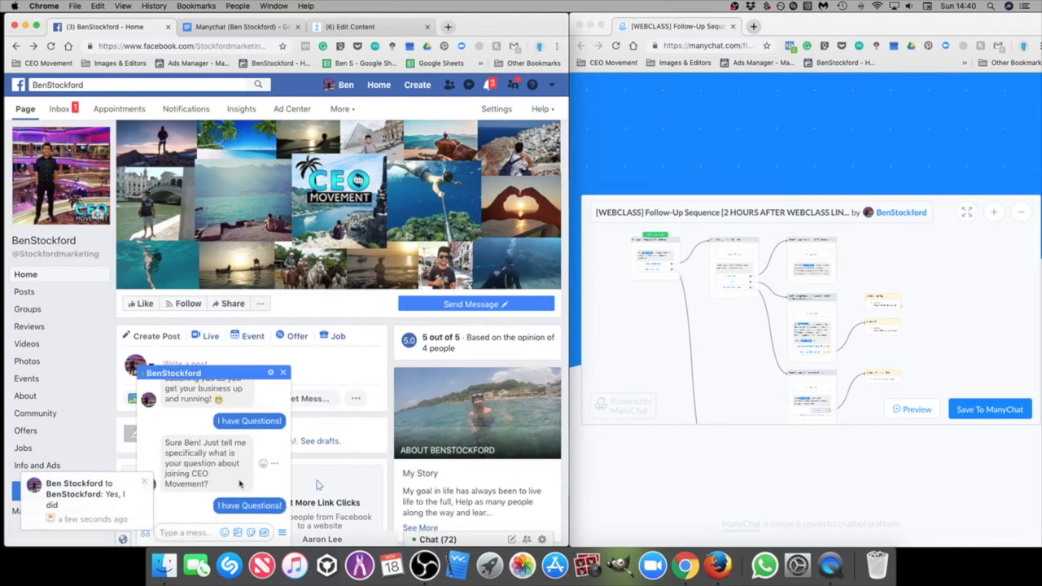
Step: Return to the ManyChat flow editor, widen the browser window across the screen and view the flow's branches
click(354, 29)
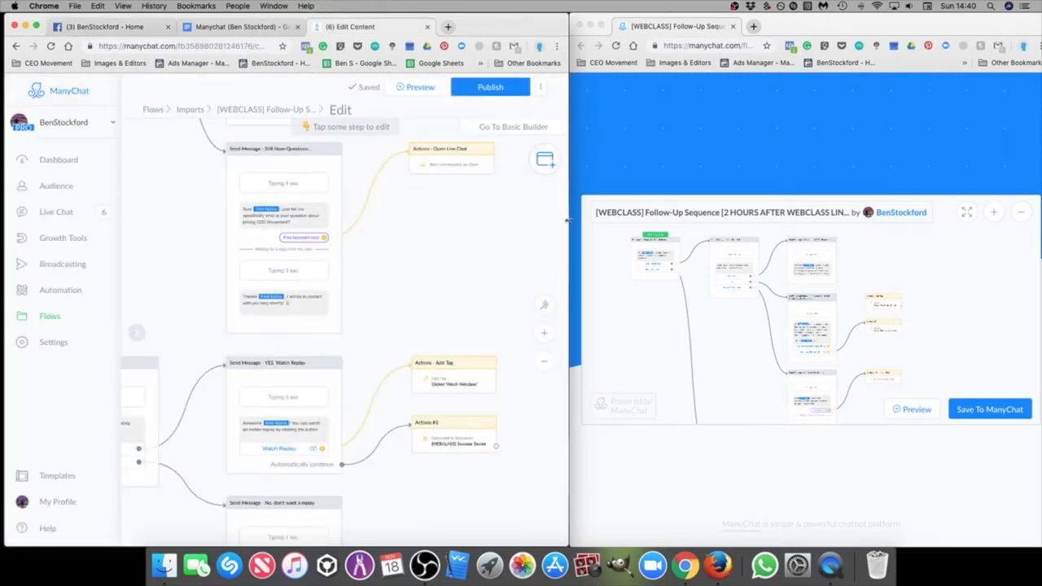
drag(572, 220, 1041, 220)
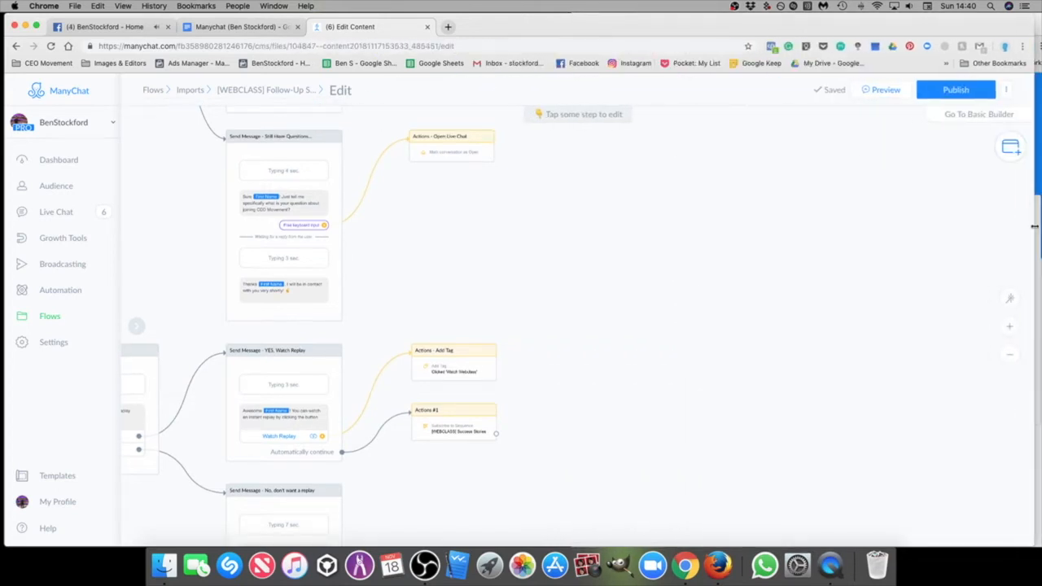
scroll(692, 236, down, 8)
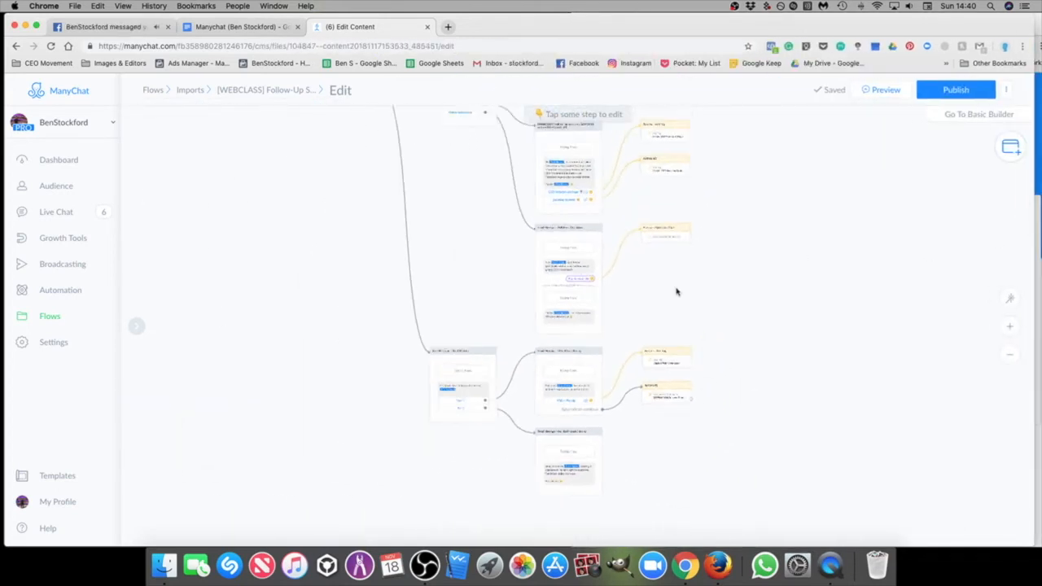
Step: Read the bot's latest reply in the Facebook page's Messenger chat and return to the ManyChat flow editor
click(107, 27)
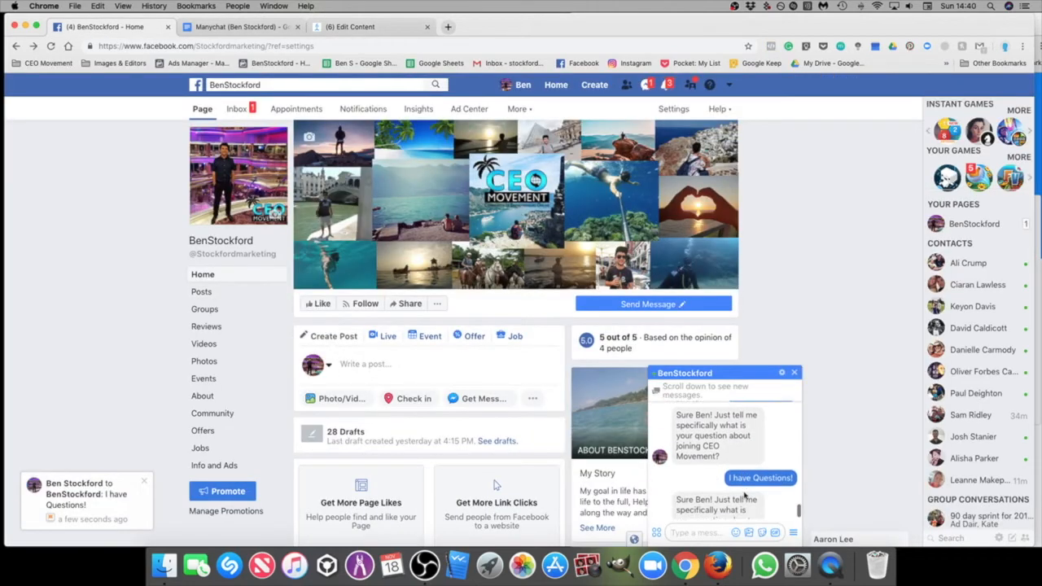
scroll(745, 493, down, 1)
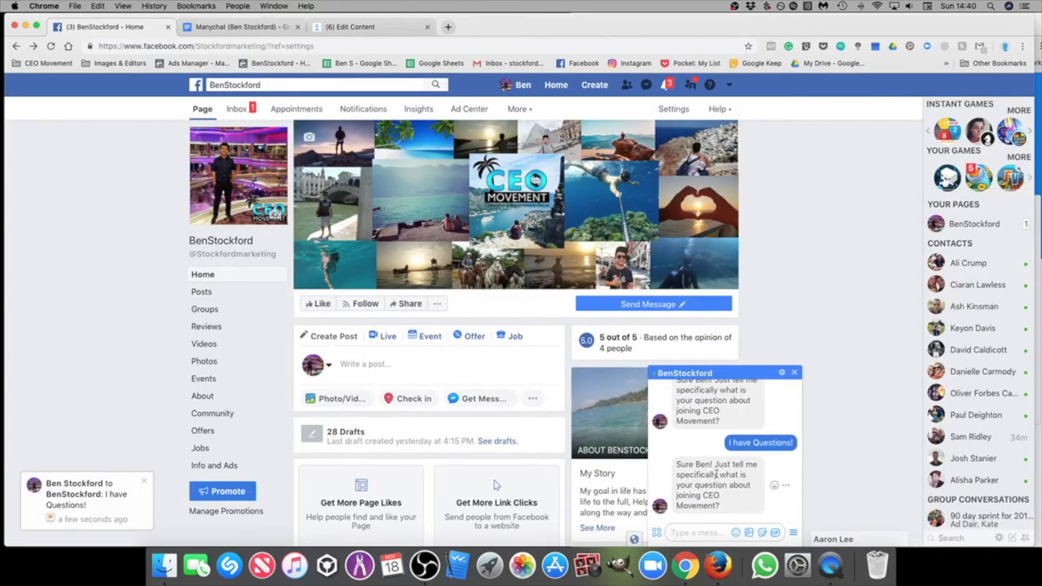
click(351, 27)
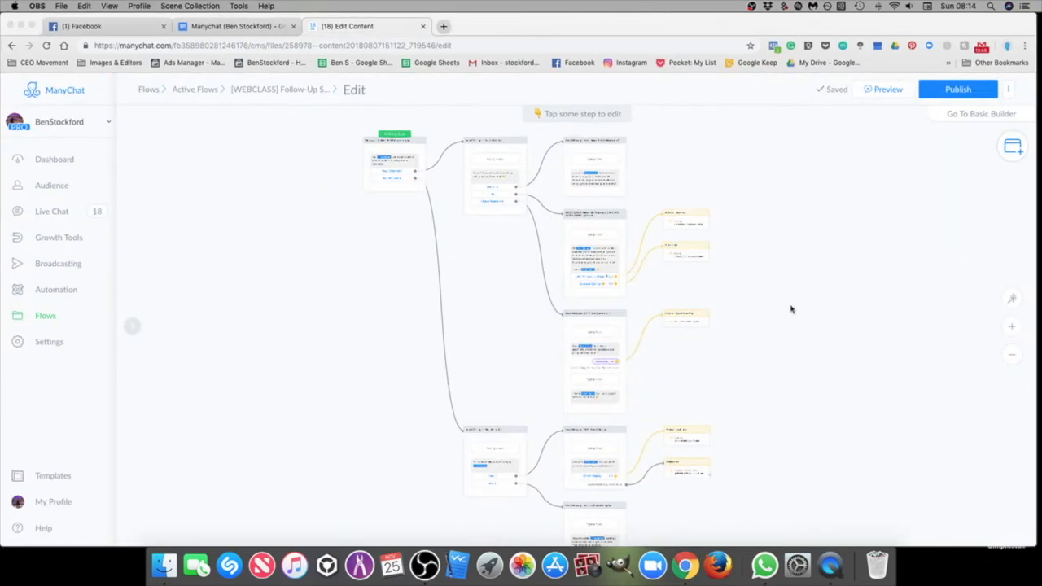
Step: Make the starting 2-Hour WebClass Followup message automatically continue to a new Perform Actions step
click(790, 309)
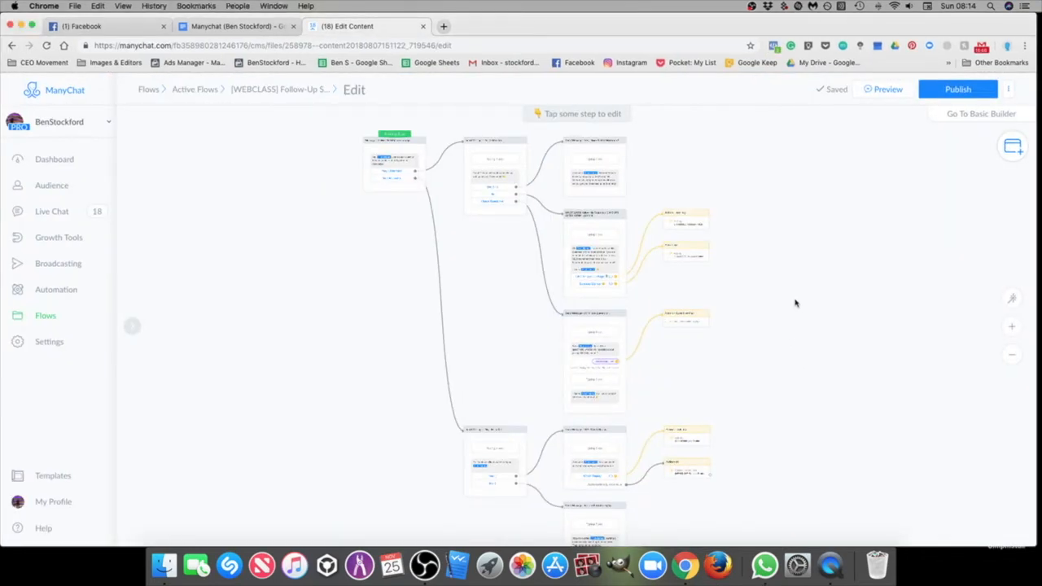
scroll(421, 220, up, 10)
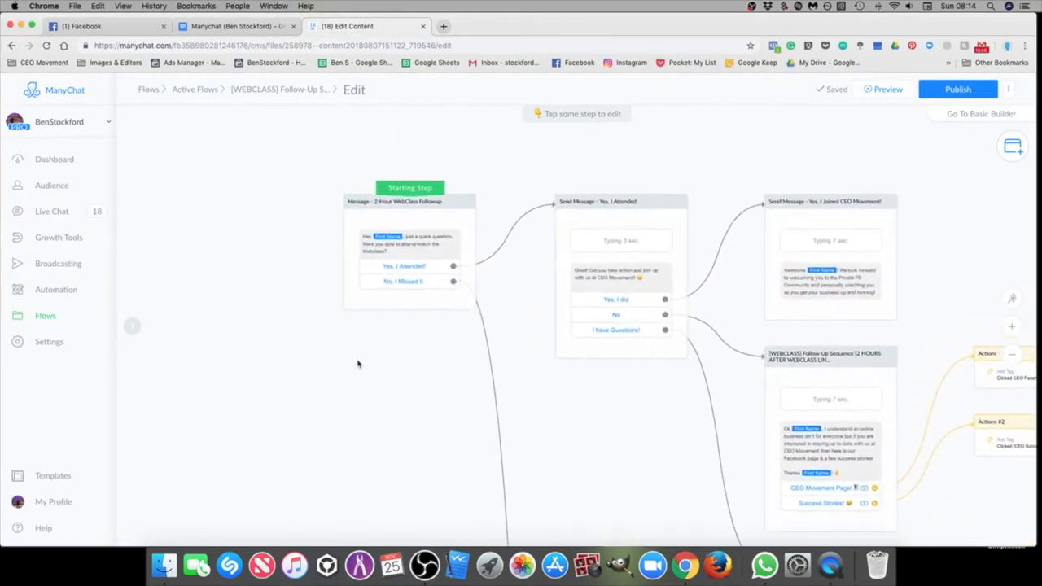
click(424, 329)
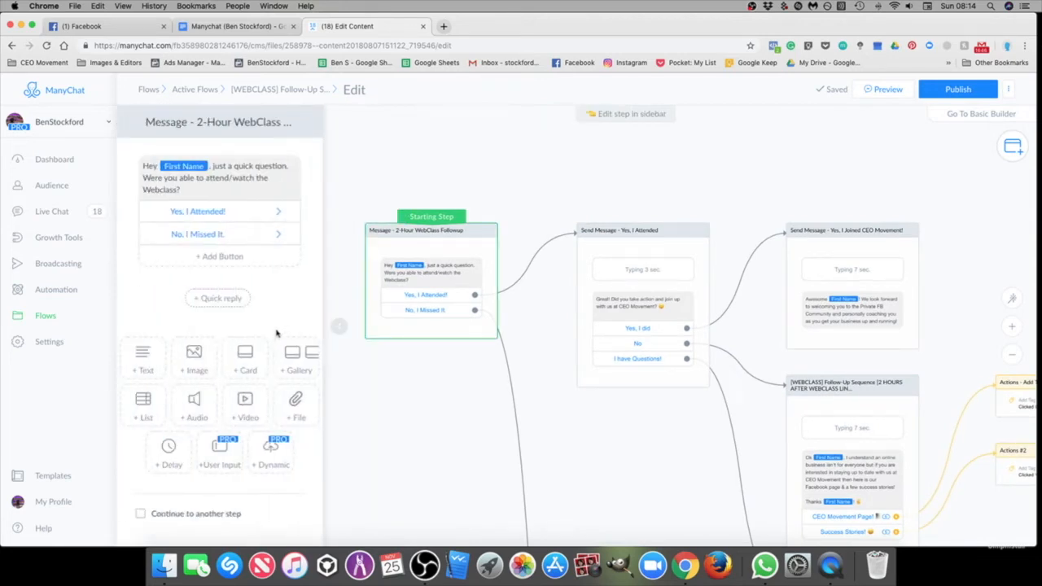
click(140, 514)
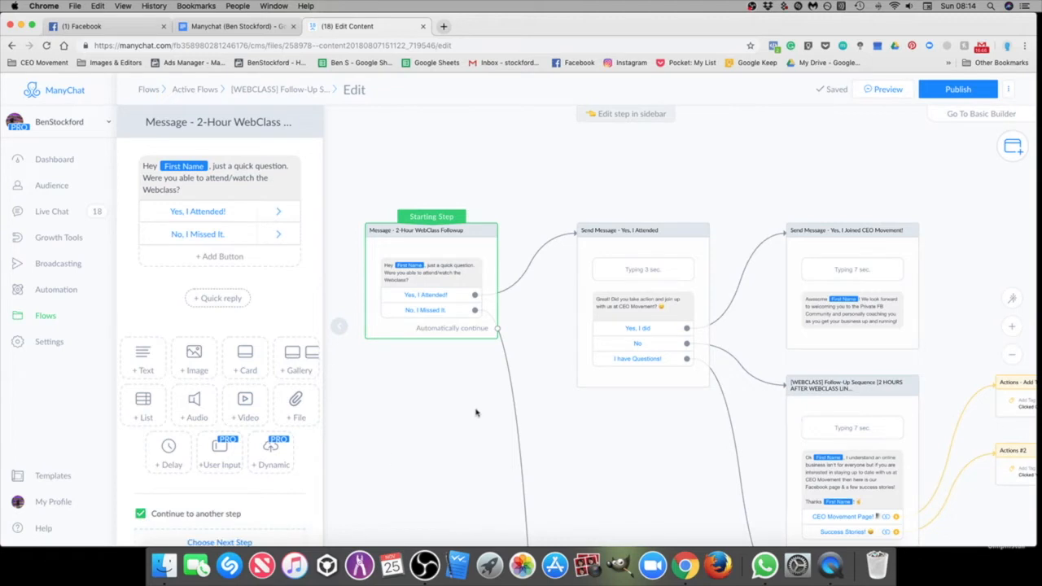
scroll(463, 421, down, 3)
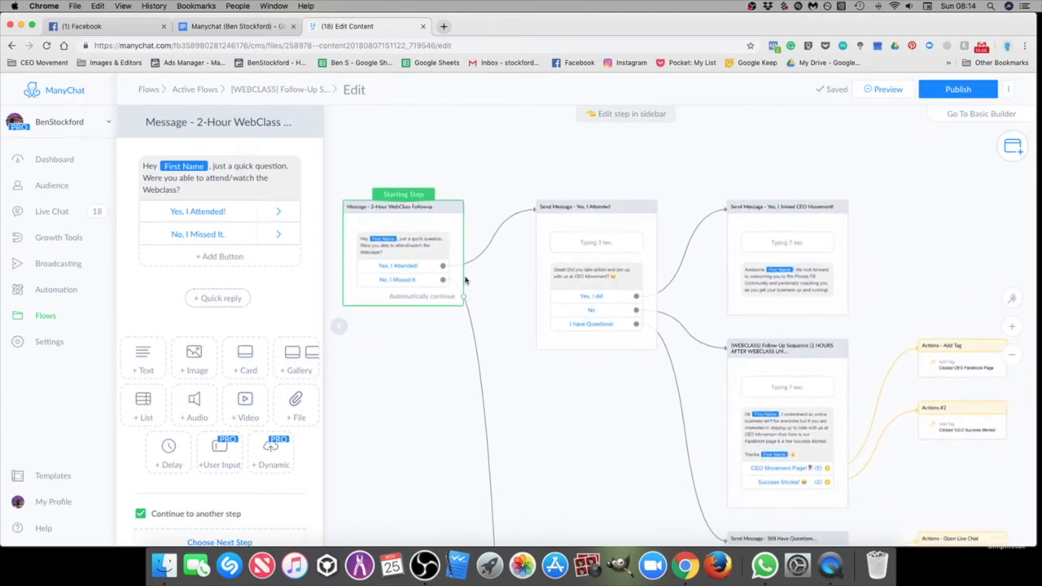
drag(464, 299, 552, 441)
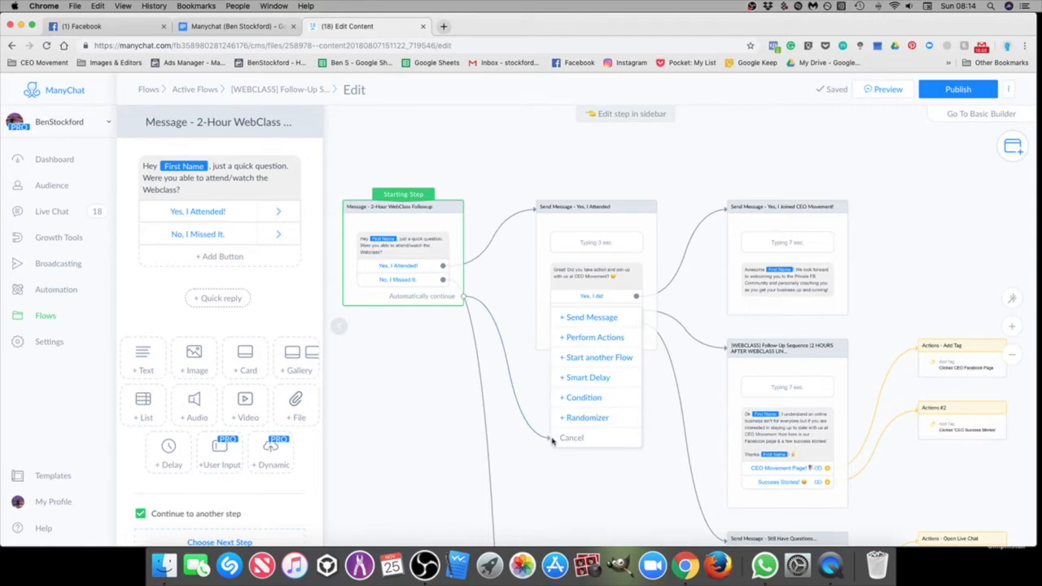
click(594, 338)
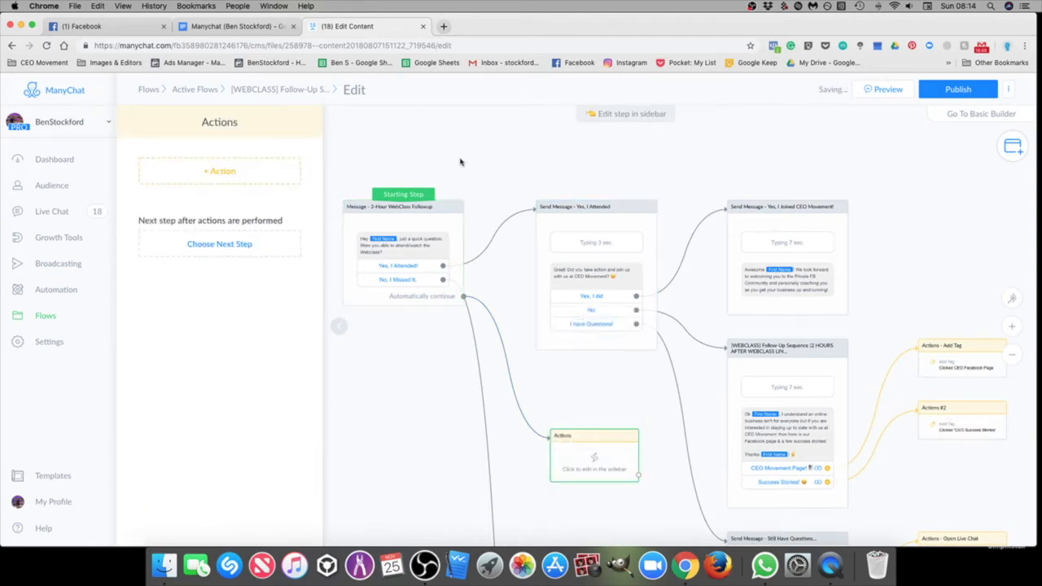
Step: Add a Subscribe to Sequence action for "[WEBCLASS] Success Stories" to the new Actions step
click(235, 174)
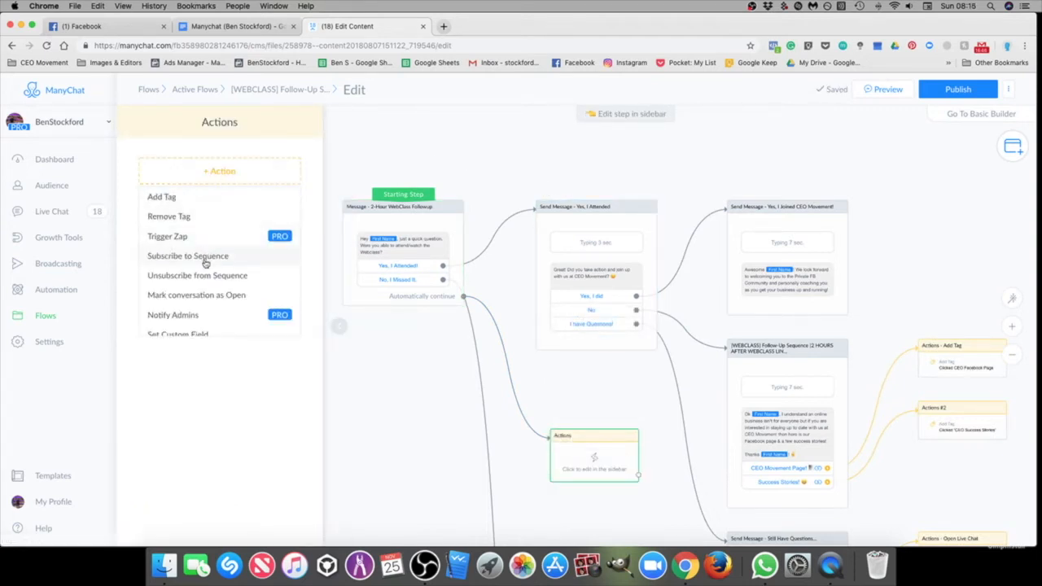
click(205, 258)
click(207, 186)
text(succ)
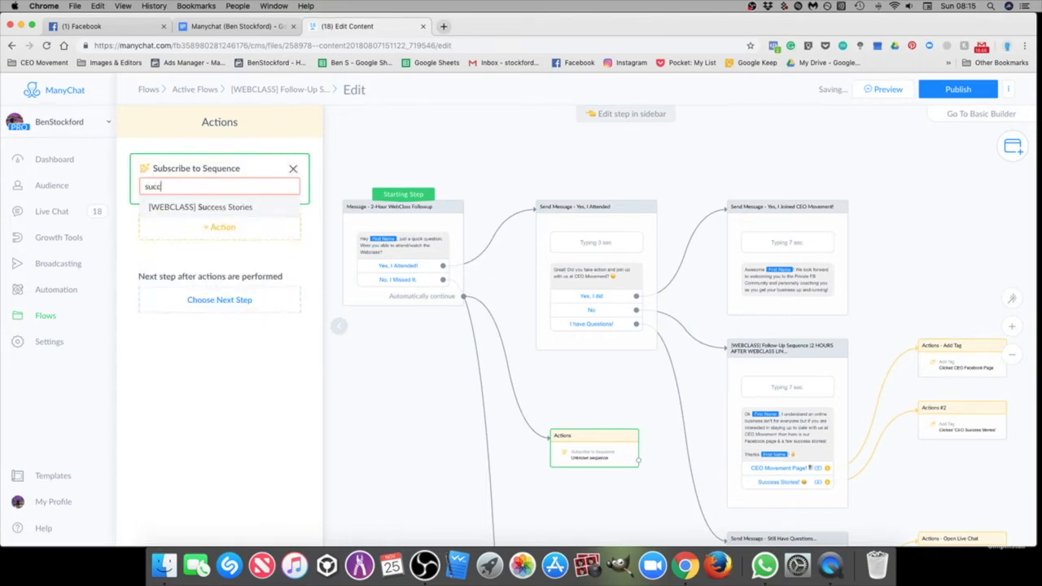
key(BackSpace)
key(BackSpace)
key(BackSpace)
key(BackSpace)
key(BackSpace)
key(BackSpace)
key(BackSpace)
scroll(237, 293, down, 1)
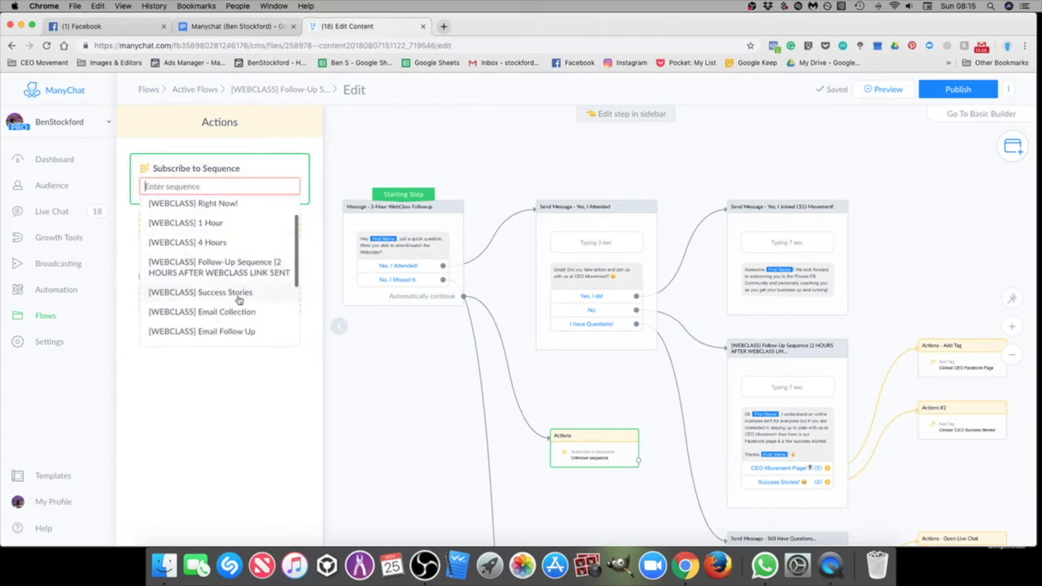
click(201, 293)
drag(618, 505, 533, 396)
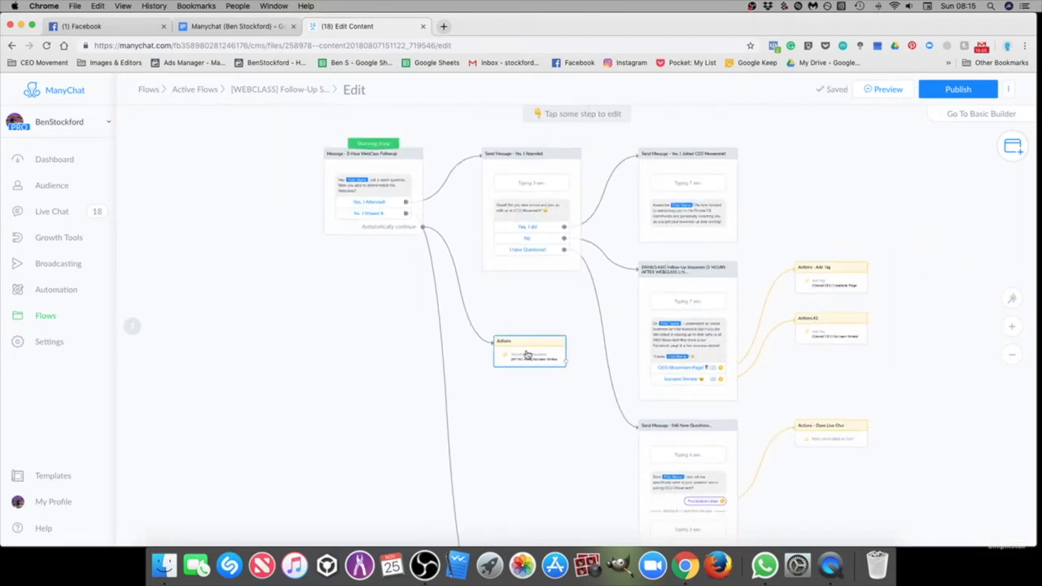
scroll(567, 425, down, 2)
scroll(568, 425, down, 2)
drag(566, 428, 517, 324)
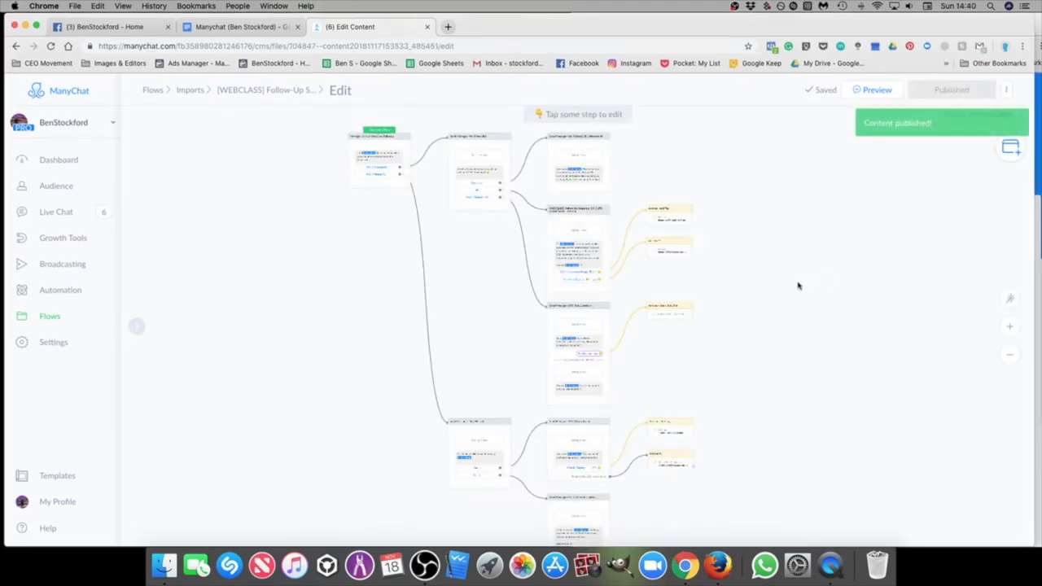
Step: Open the [WEBCLASS] Success Stories flow from the Imports folder and select its upper Actions step
click(50, 316)
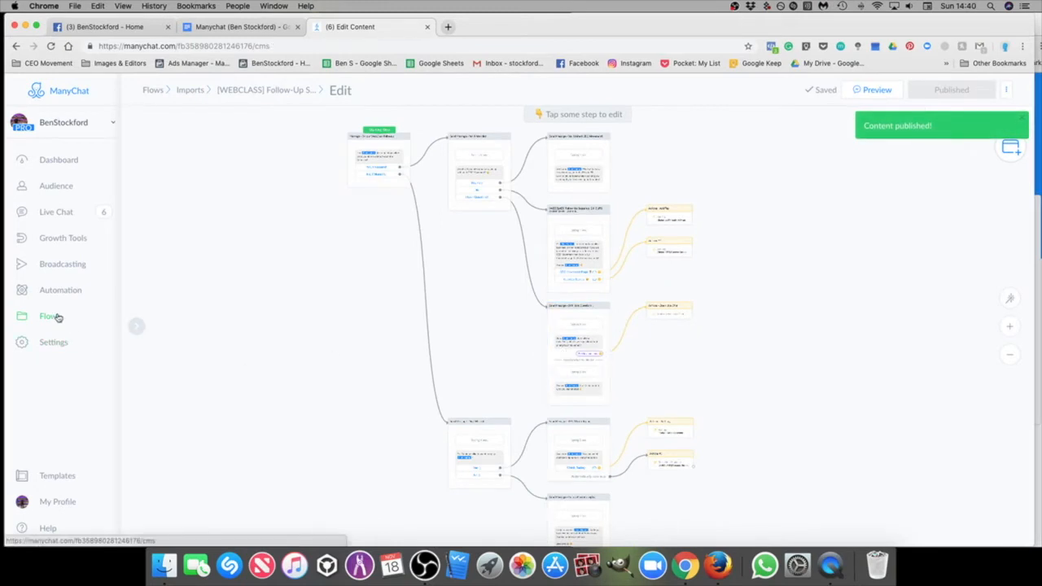
click(493, 163)
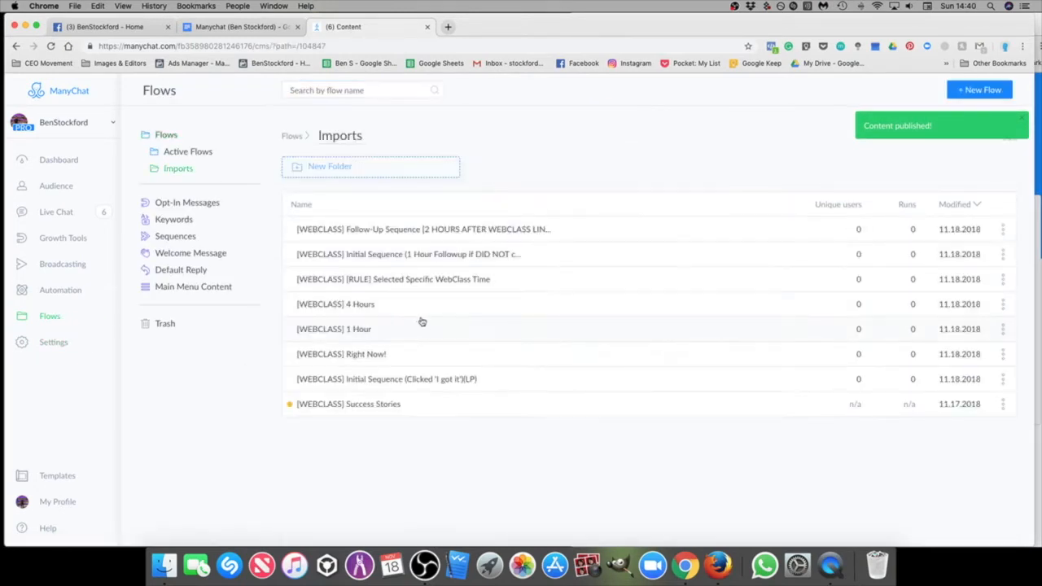
click(377, 405)
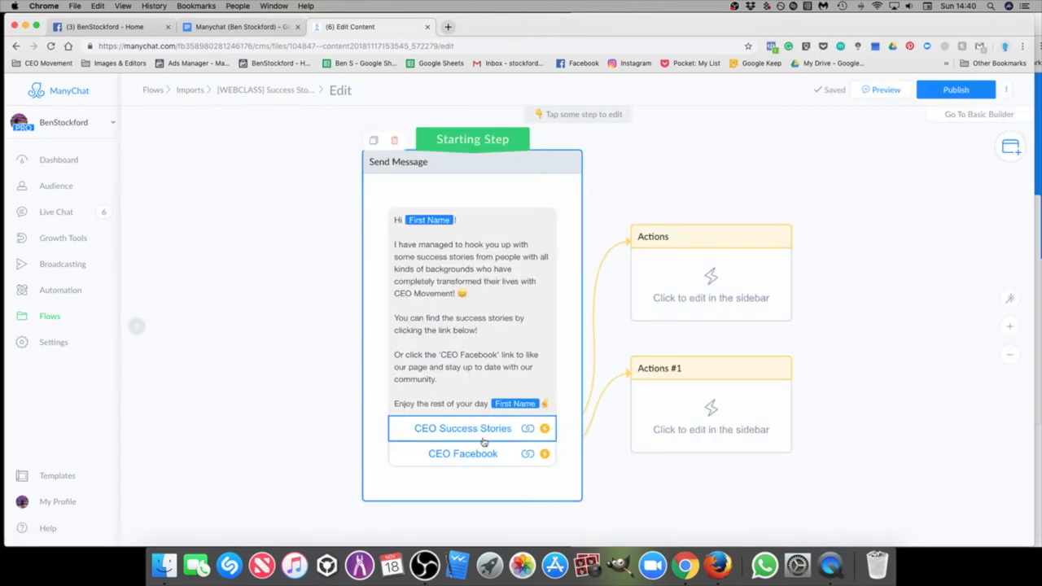
click(698, 278)
Step: Check the website addresses of the CEO Success Stories and CEO Facebook buttons against the links listed in the Google Doc
click(477, 429)
click(245, 26)
scroll(760, 415, down, 2)
click(760, 416)
double_click(760, 415)
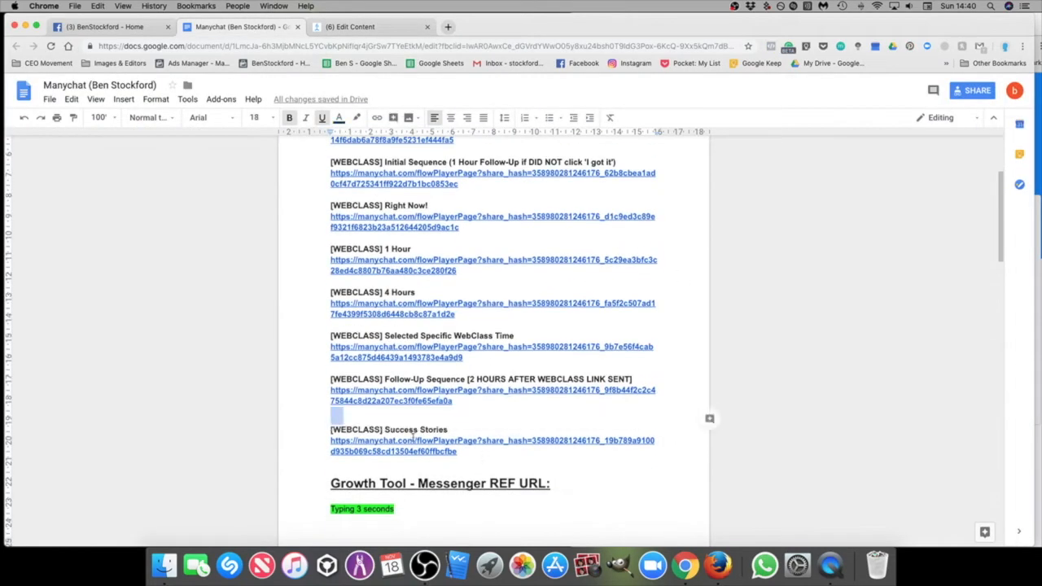
scroll(474, 456, down, 3)
scroll(481, 384, down, 3)
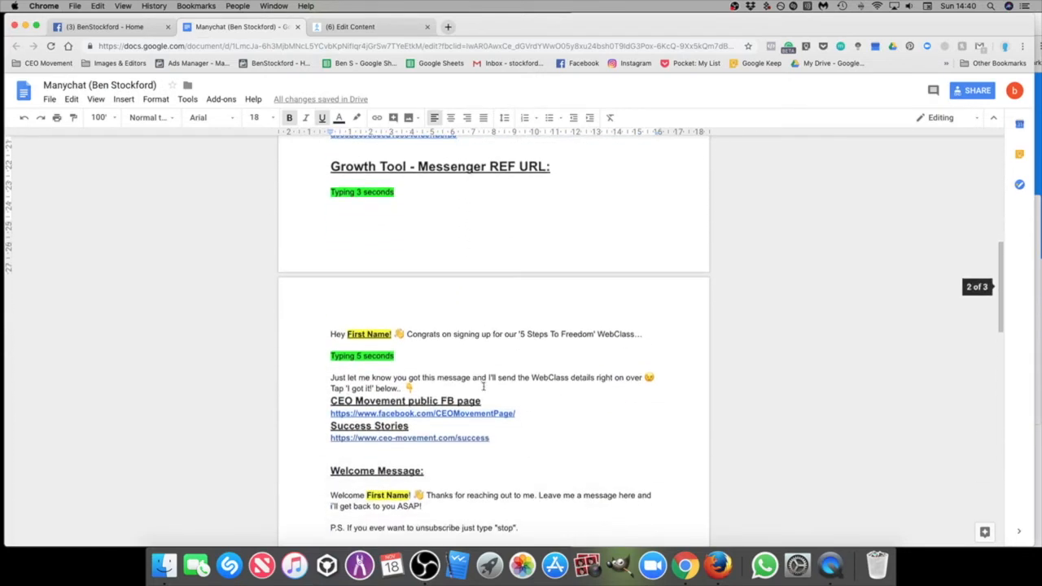
double_click(524, 380)
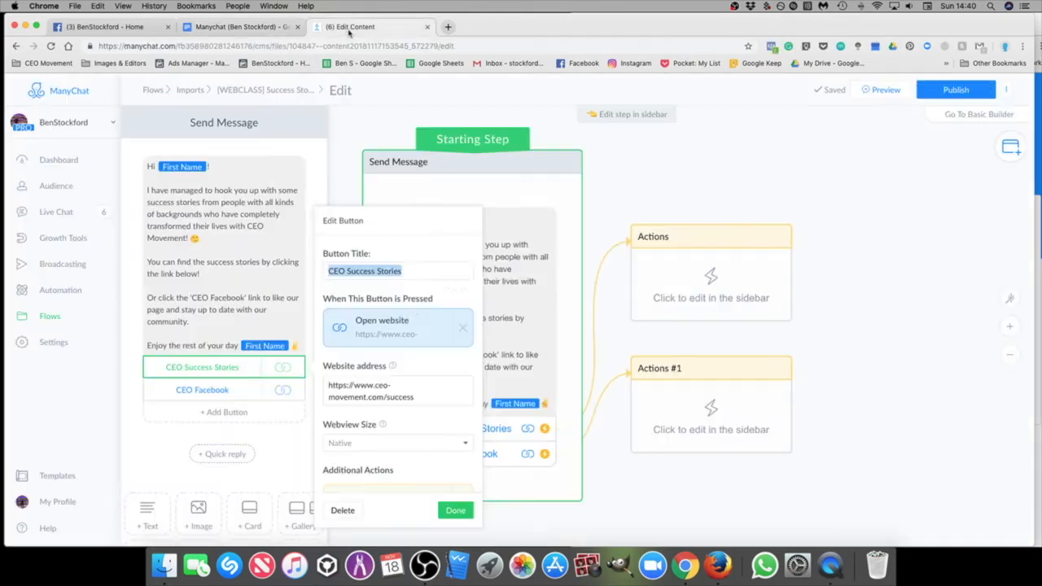
click(350, 29)
drag(419, 391, 325, 385)
click(864, 365)
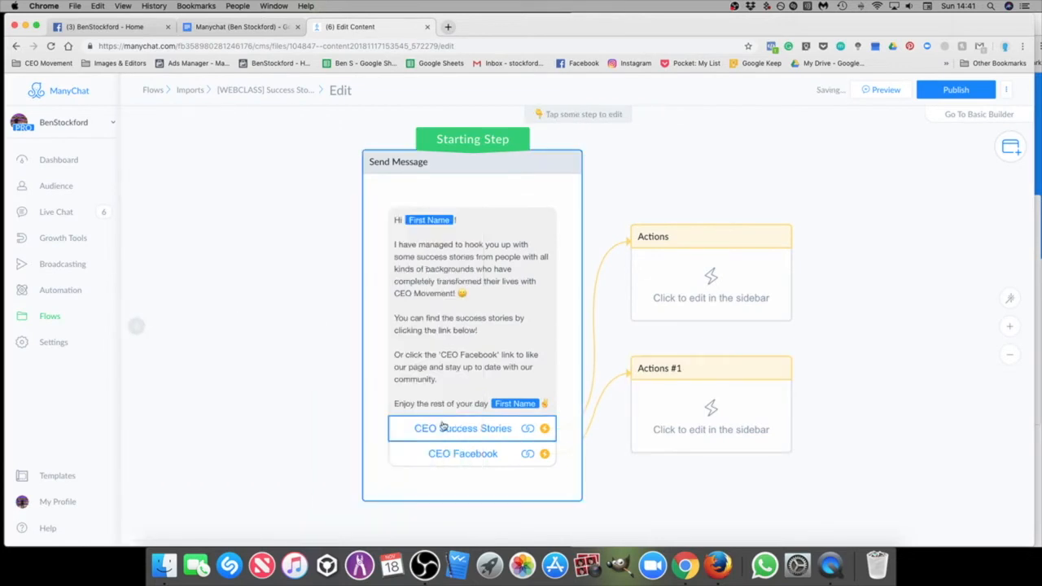
click(464, 453)
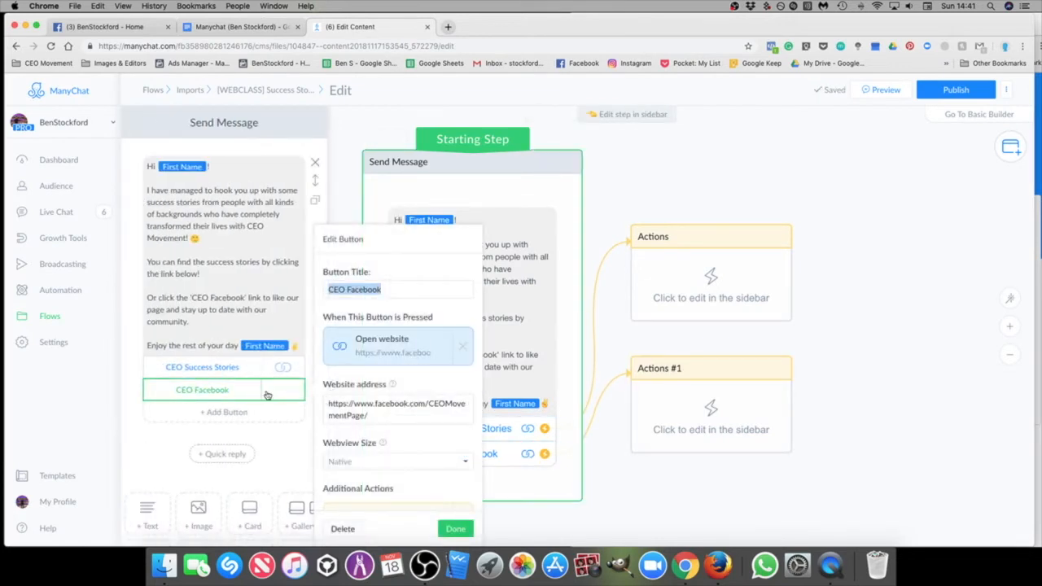
click(860, 334)
Step: Open the shared original of the [WEBCLASS] Success Stories flow through its link in the Google Doc
click(740, 284)
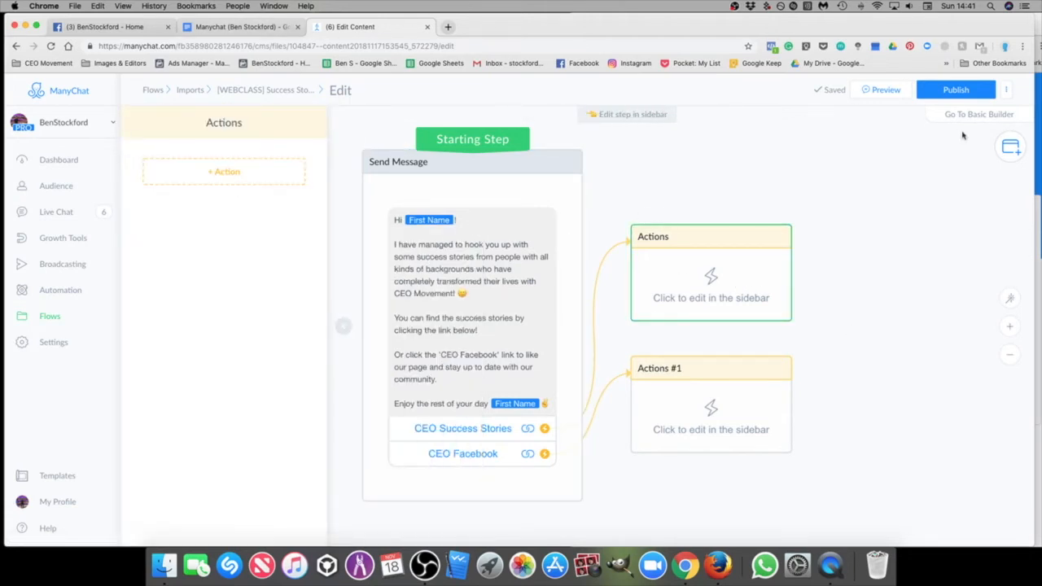
click(241, 25)
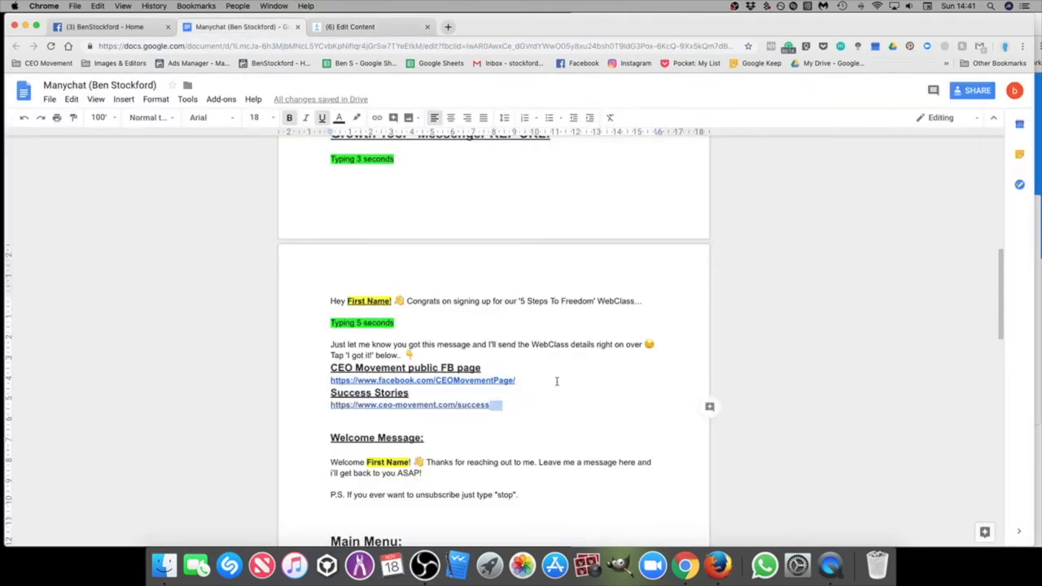
scroll(557, 381, up, 6)
click(401, 403)
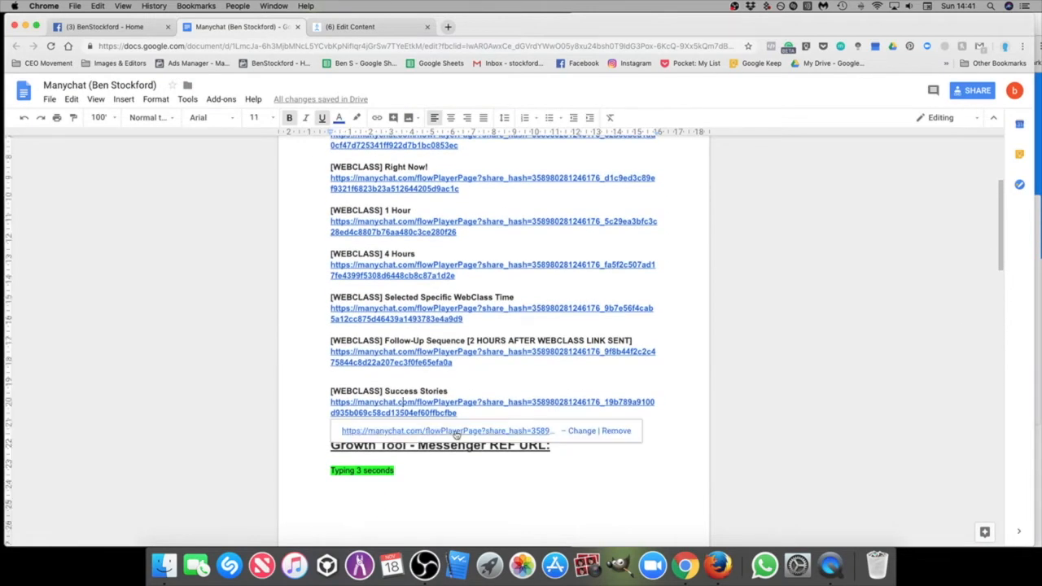
click(455, 432)
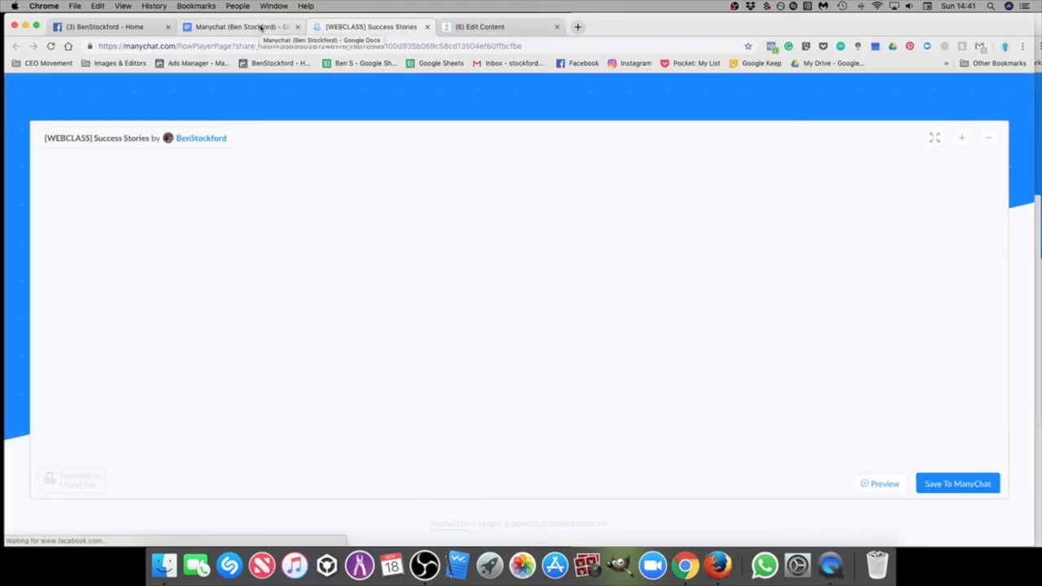
Step: Compare the action steps and tags of the shared Success Stories flow with those of the imported copy
drag(704, 335, 666, 337)
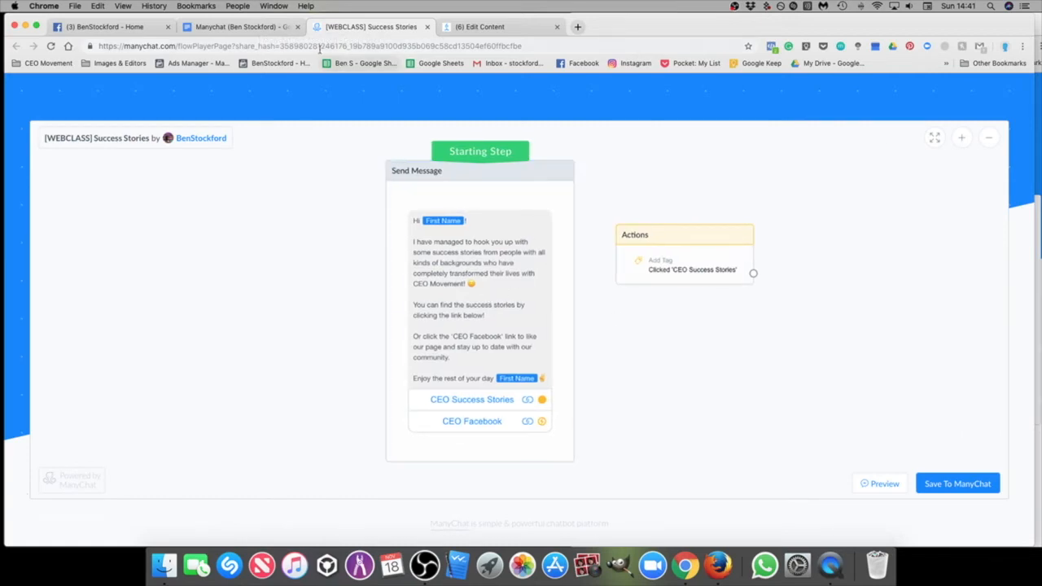
click(251, 27)
click(358, 27)
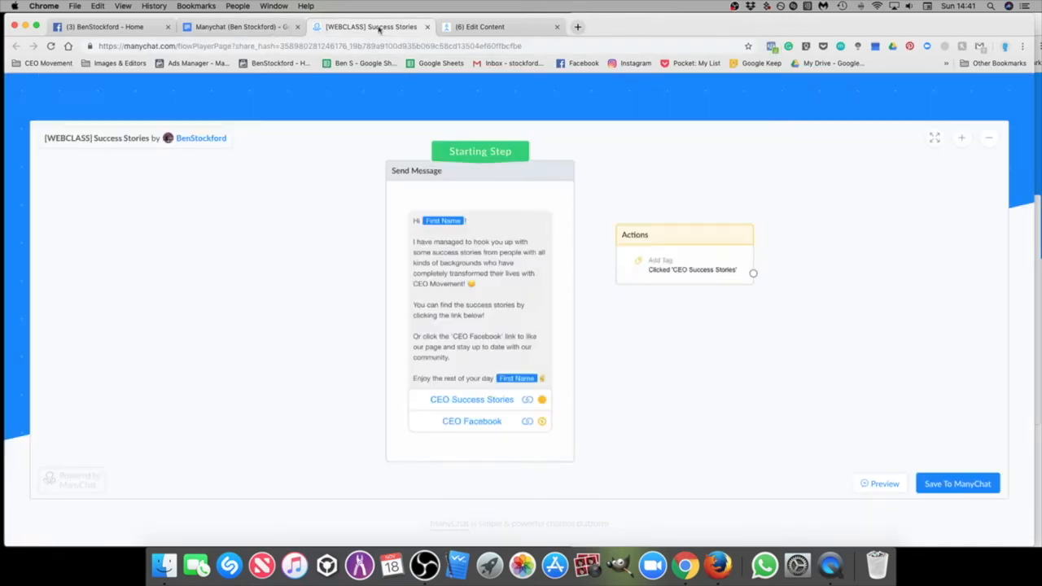
key(ctrl+Tab)
click(368, 27)
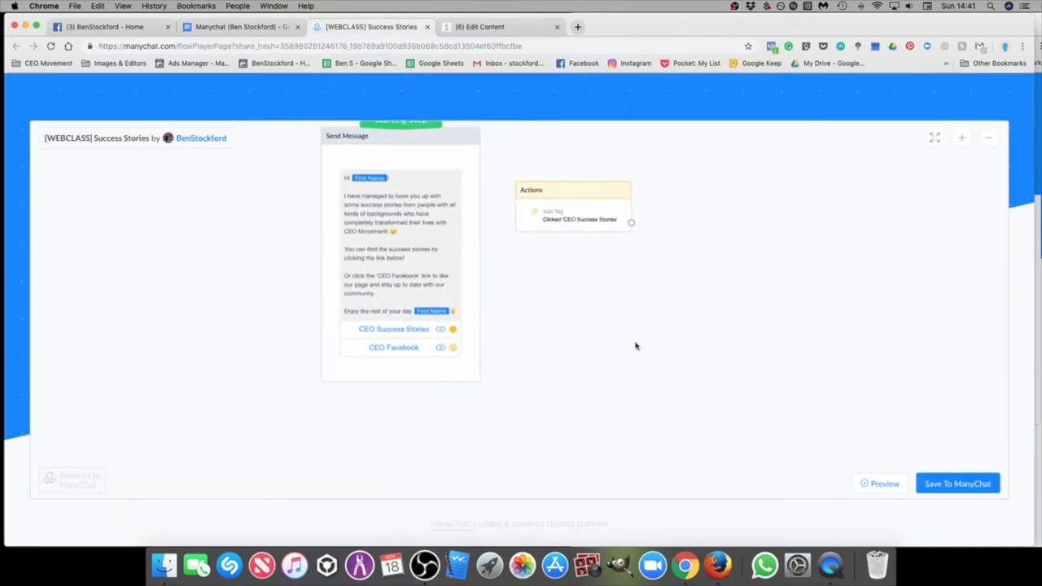
click(244, 27)
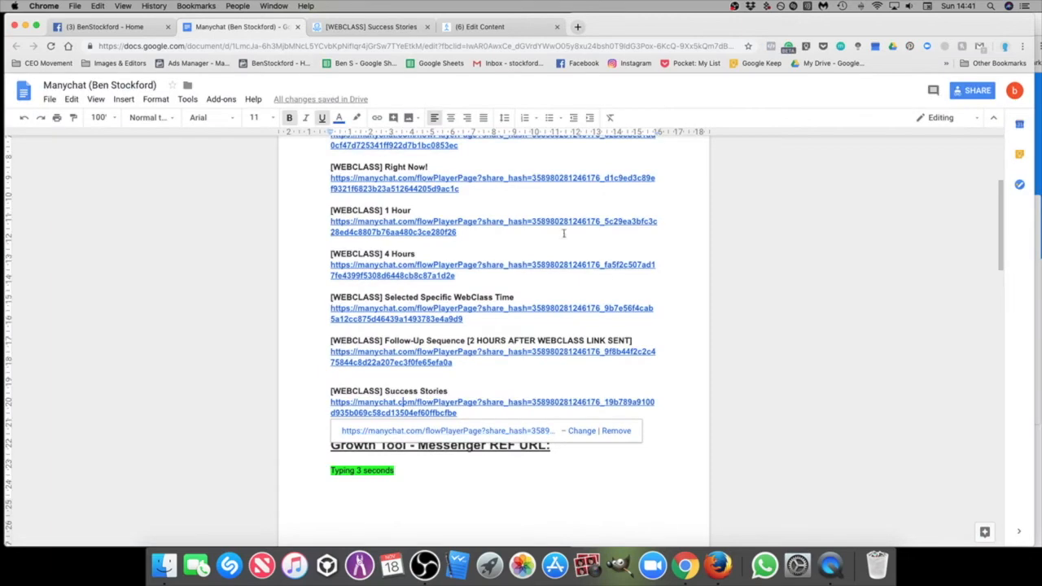
click(368, 27)
click(480, 27)
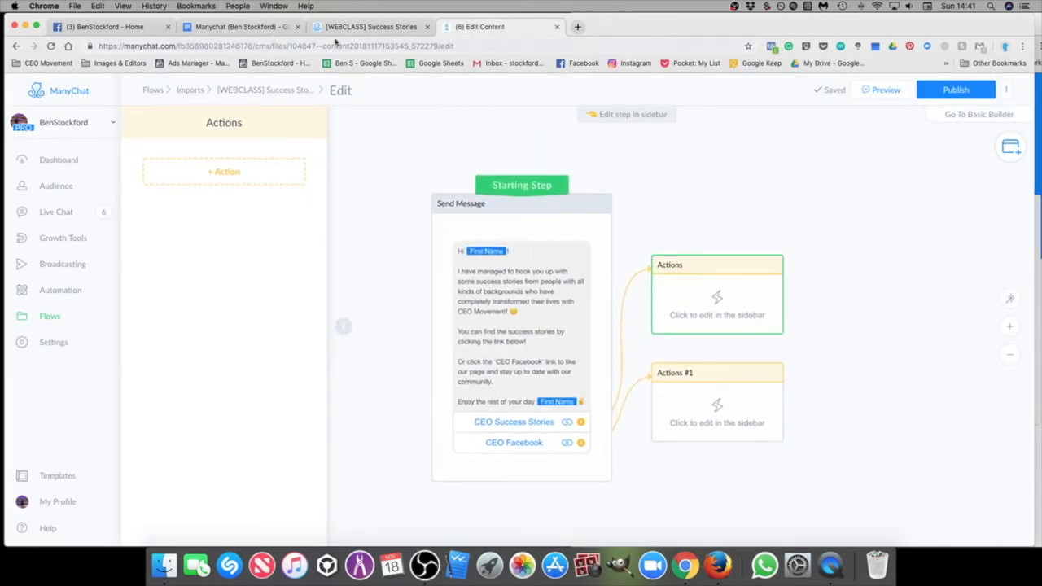
click(358, 27)
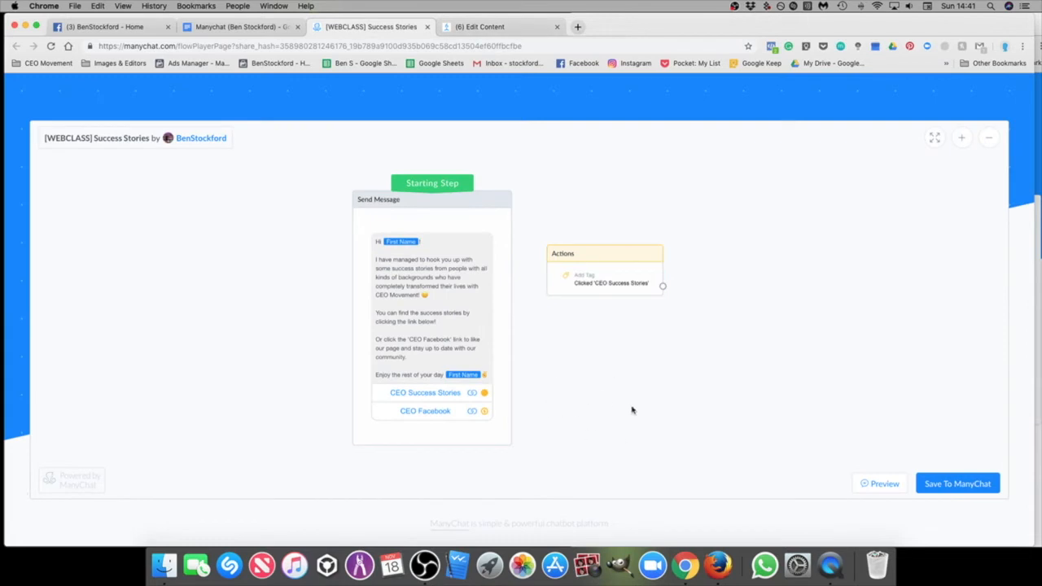
Step: In the imported flow, delete the CEO Facebook button's empty actions step and connect the button to a newly added actions step
click(480, 27)
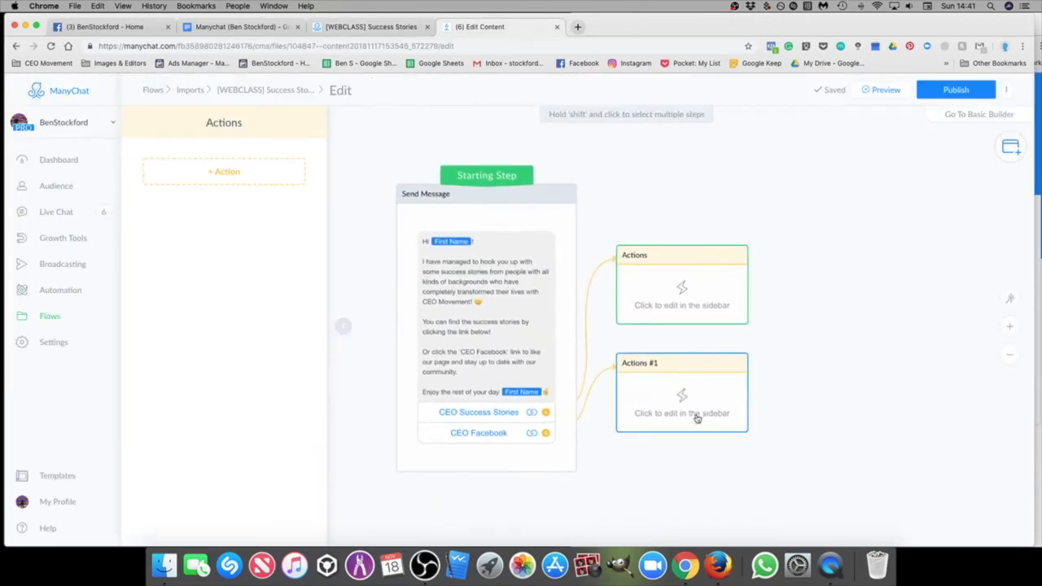
key(Delete)
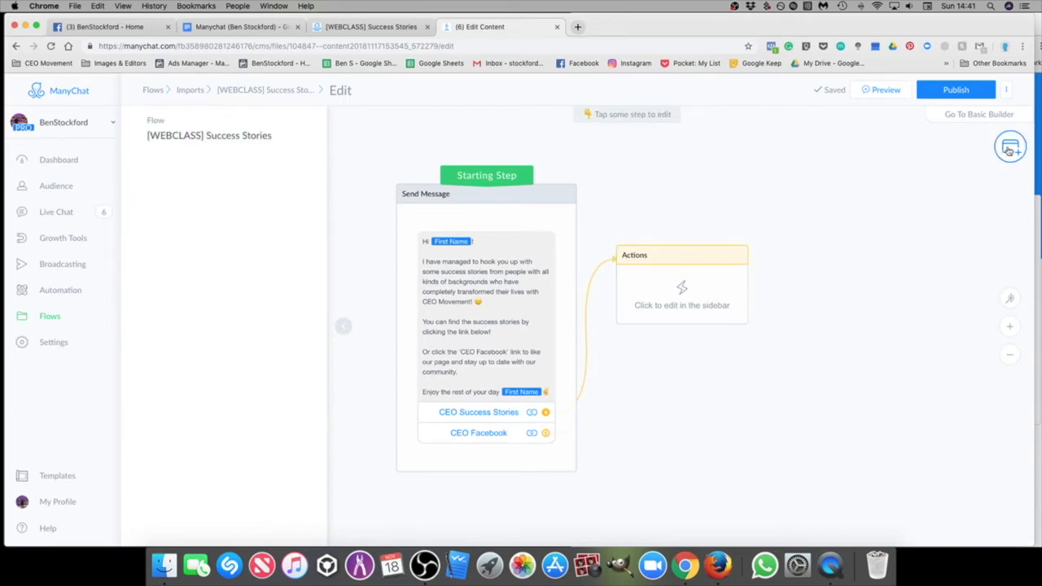
click(1009, 149)
click(935, 189)
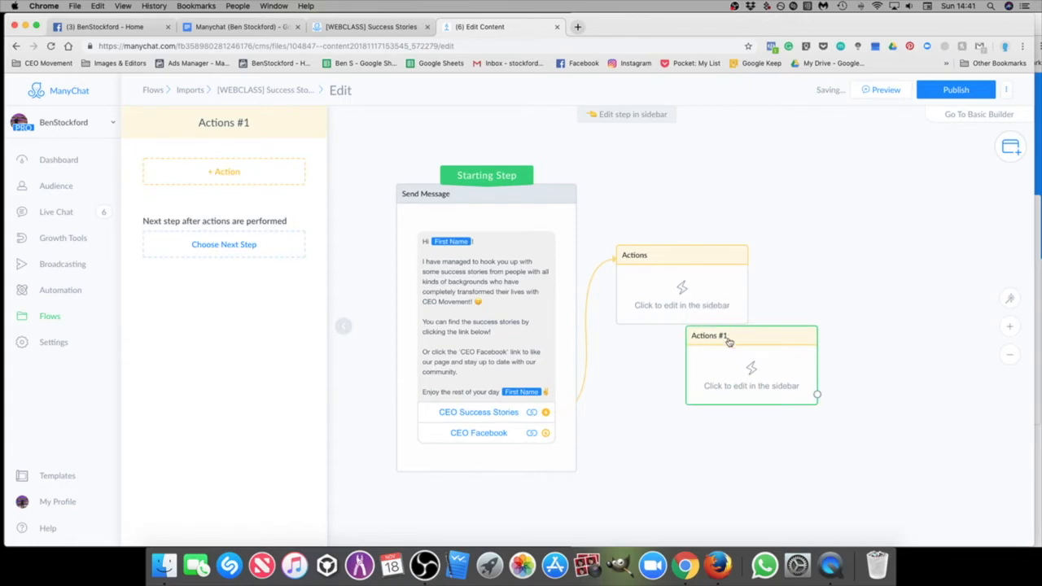
click(811, 407)
click(546, 432)
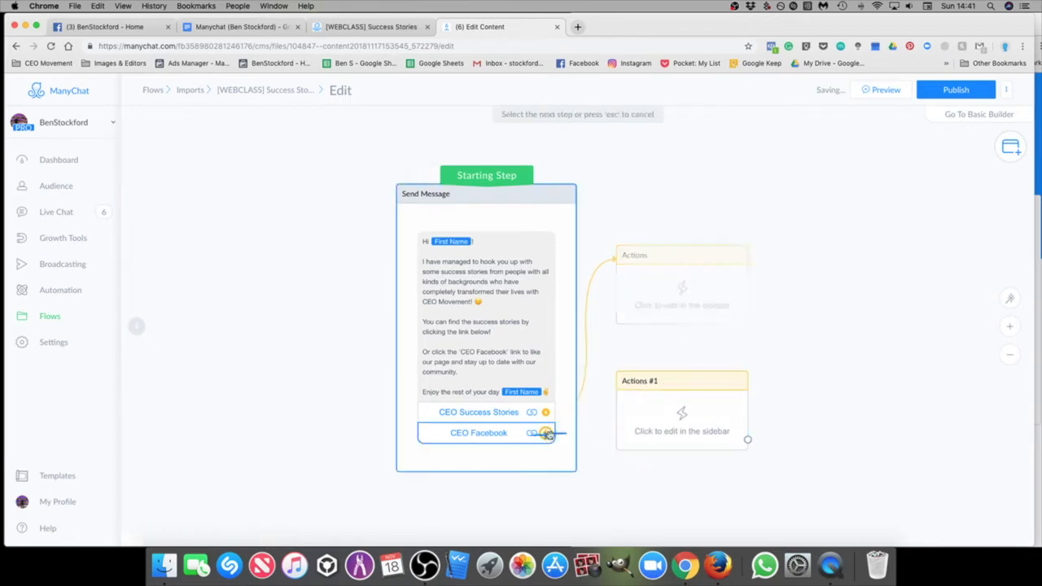
click(615, 381)
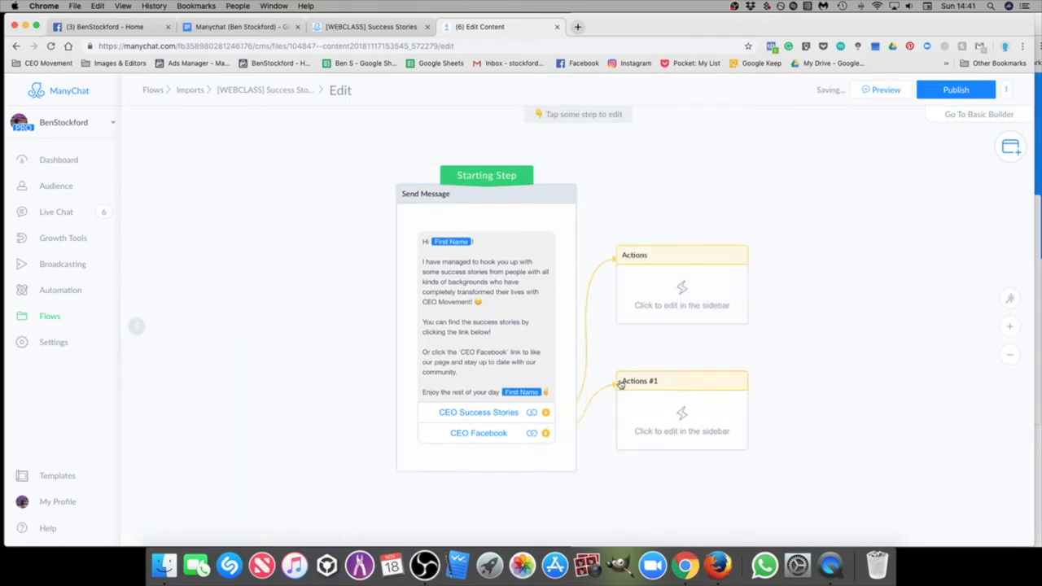
Step: Make the CEO Success Stories button's actions step add the tag Clicked 'CEO Success Stories', and open the CEO Facebook button's actions step
click(680, 299)
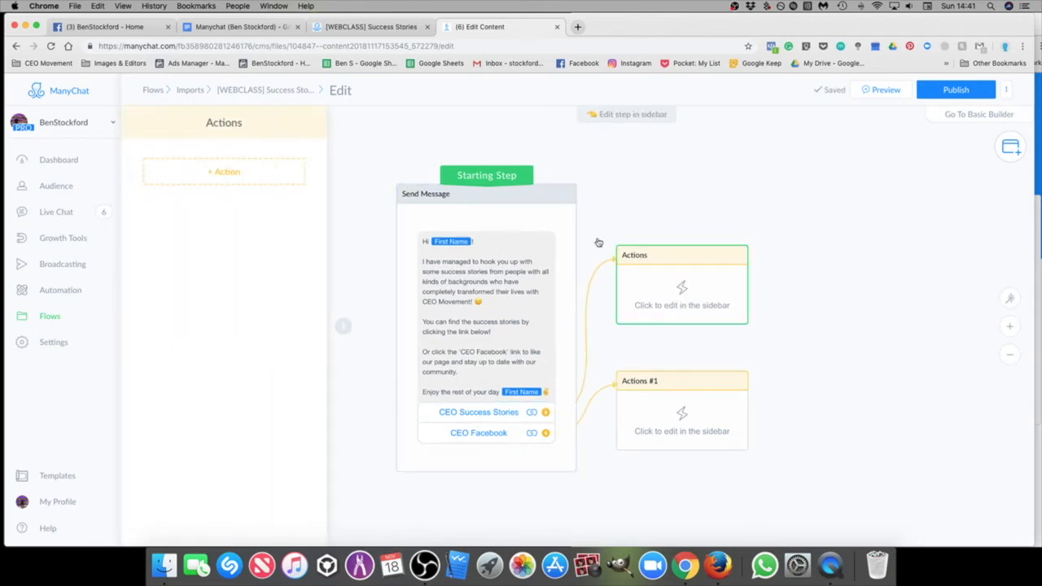
click(225, 171)
click(370, 27)
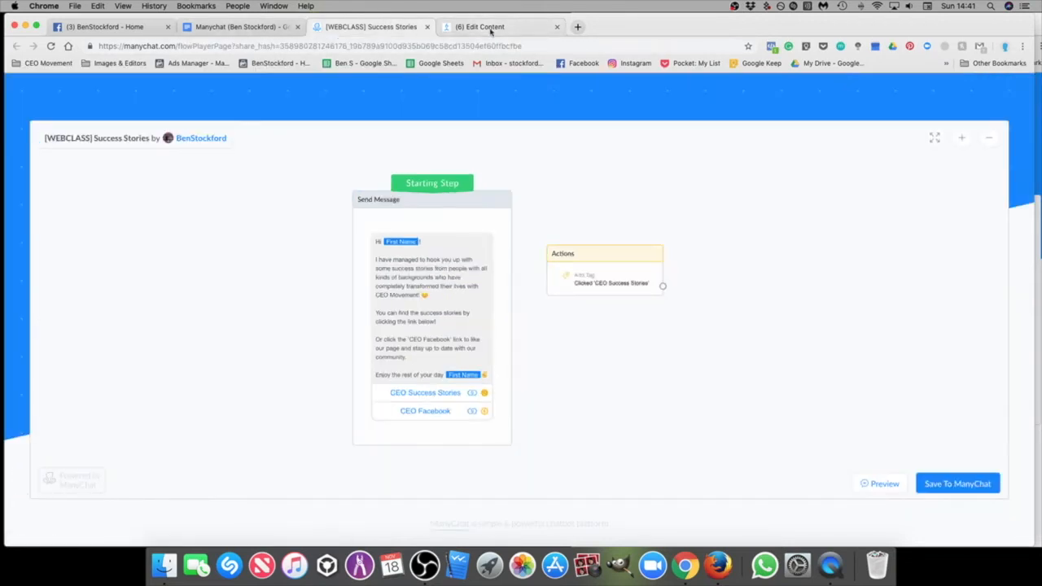
click(491, 28)
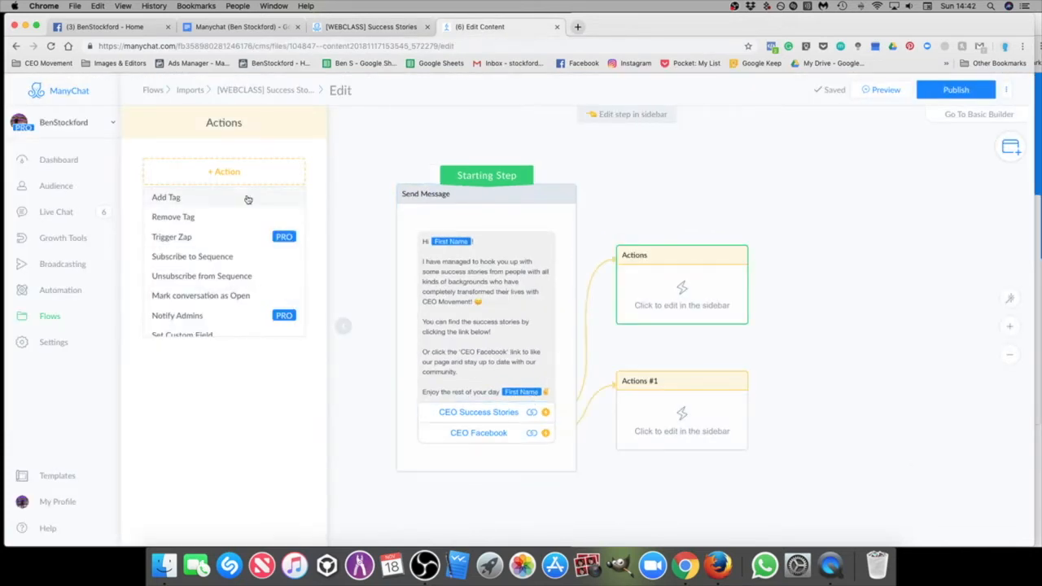
click(197, 196)
click(197, 188)
scroll(235, 264, down, 2)
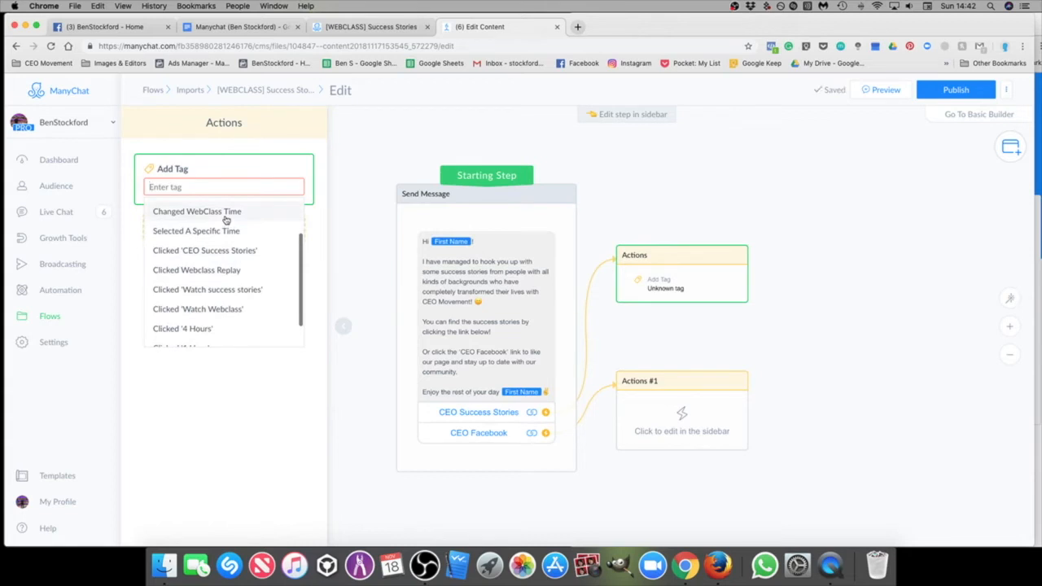
text(succes)
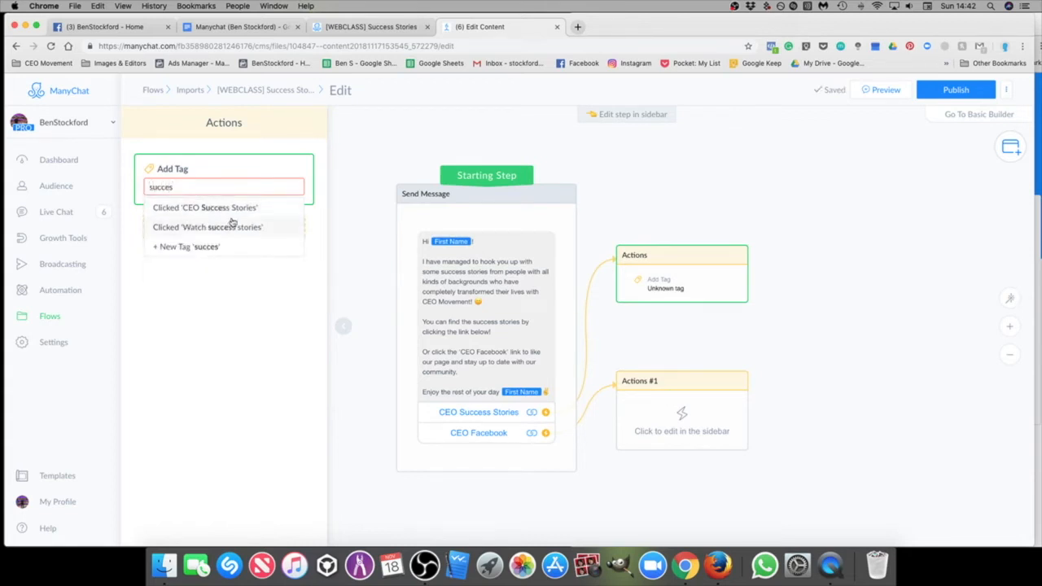
click(277, 208)
click(664, 426)
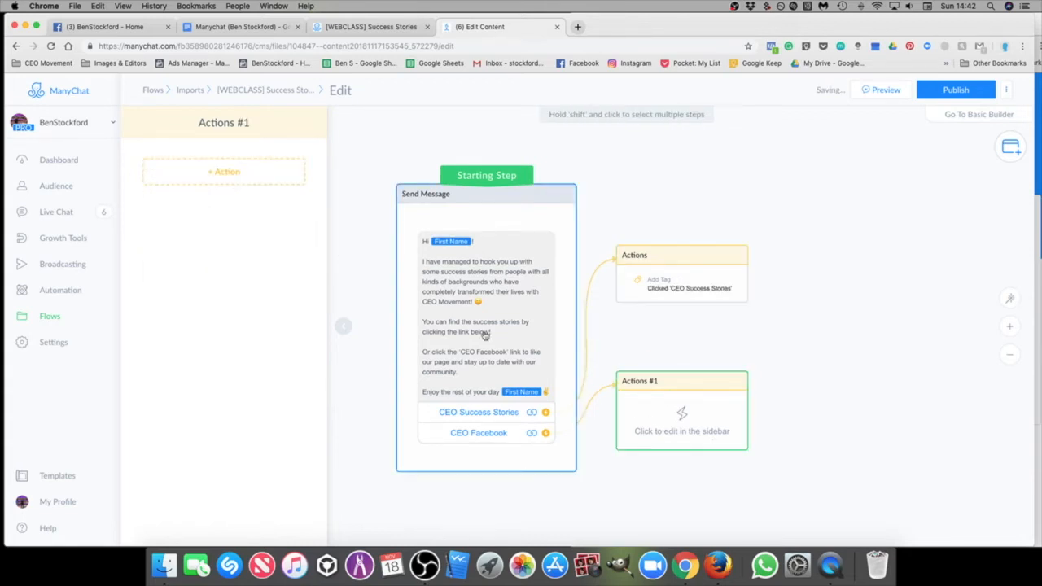
click(208, 174)
click(191, 213)
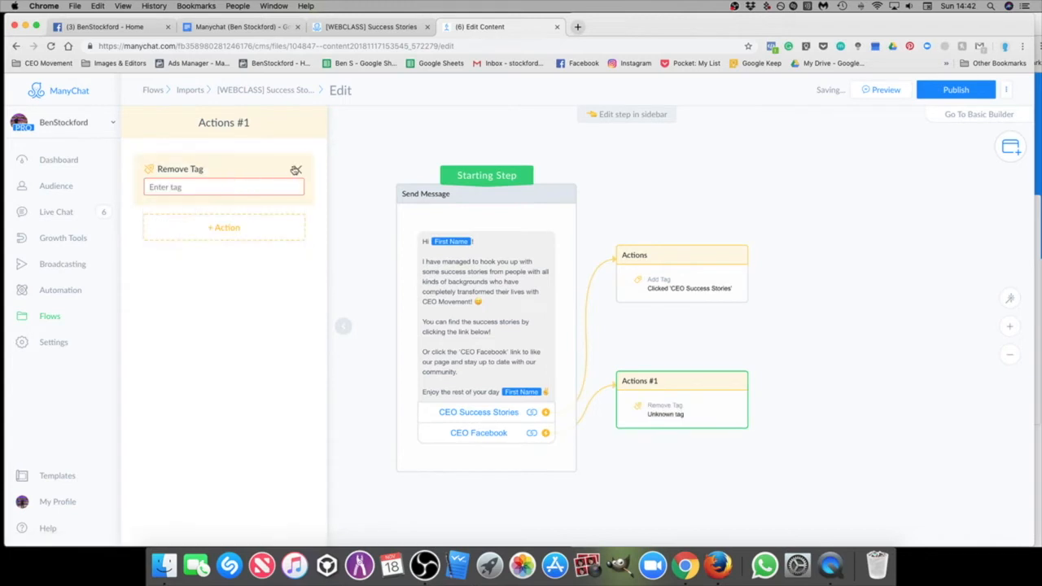
click(295, 170)
click(609, 134)
Step: Make the CEO Facebook button's actions step add the existing tag Clicked CEO Facebook Page
click(234, 175)
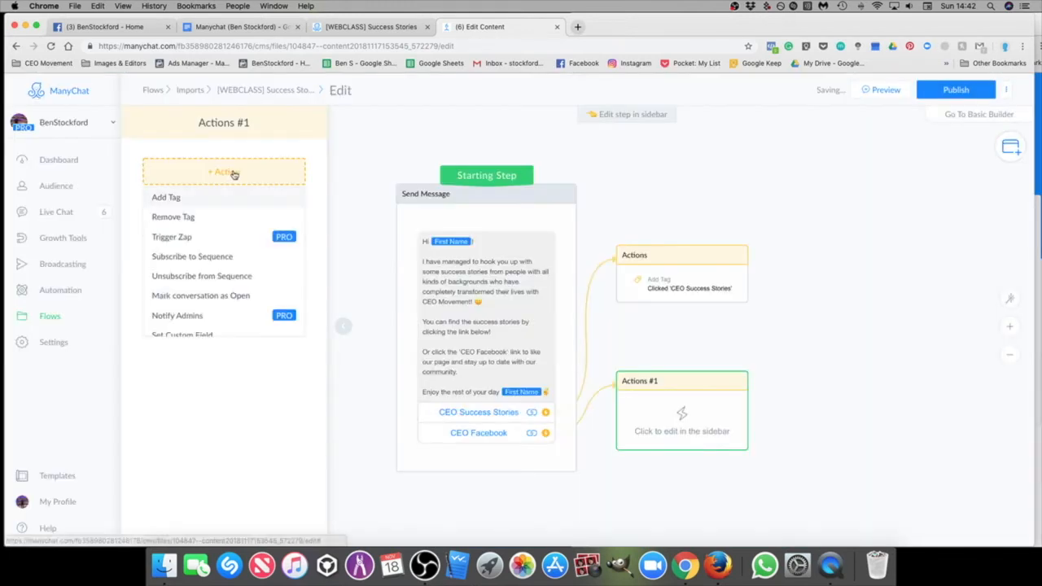
click(174, 198)
click(199, 188)
text(ceo fa)
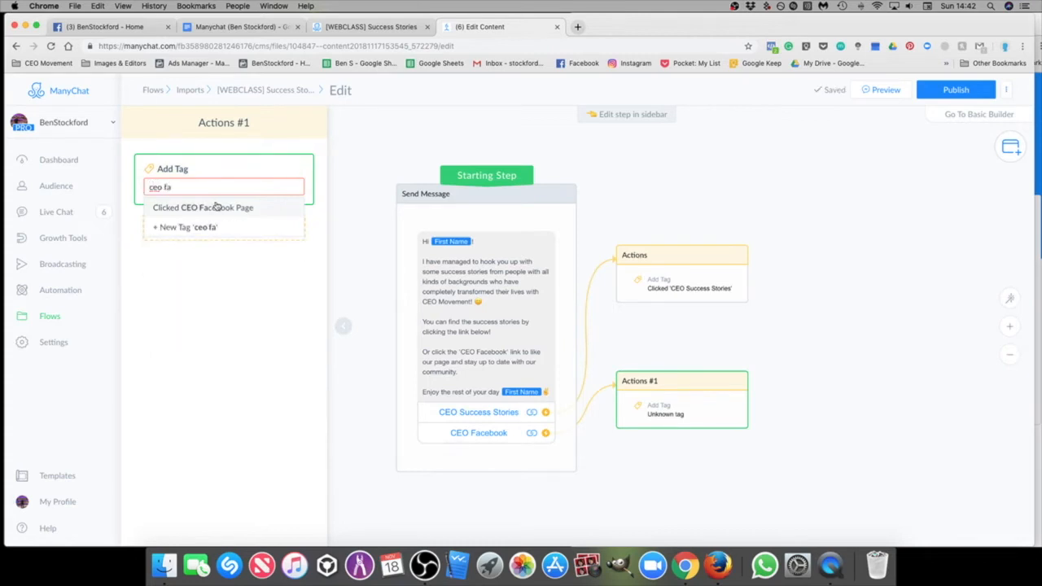
click(234, 209)
click(818, 405)
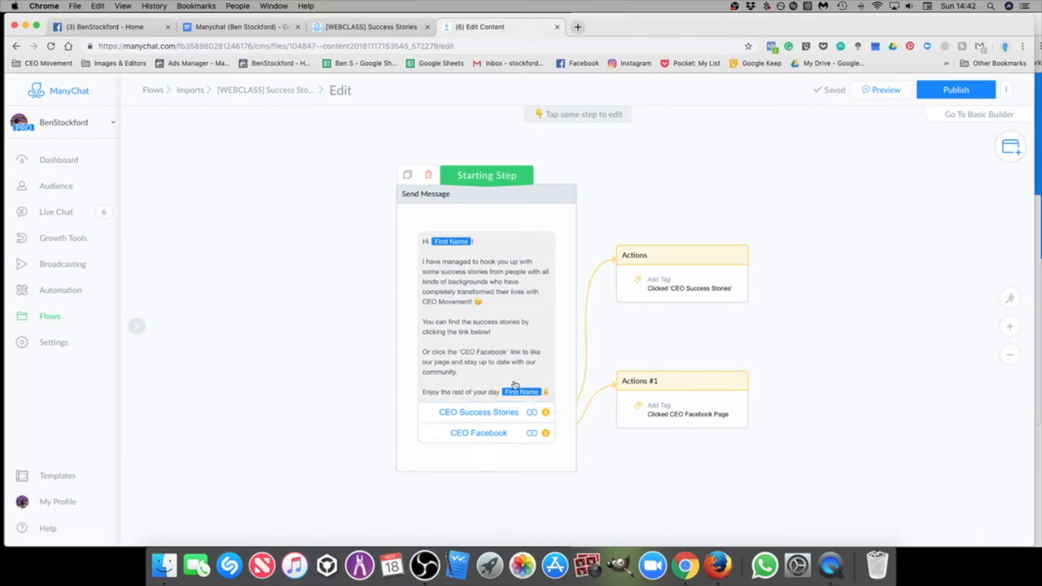
Step: Send a preview of the Success Stories flow to Messenger and read through the message in the Facebook page's chat
click(882, 90)
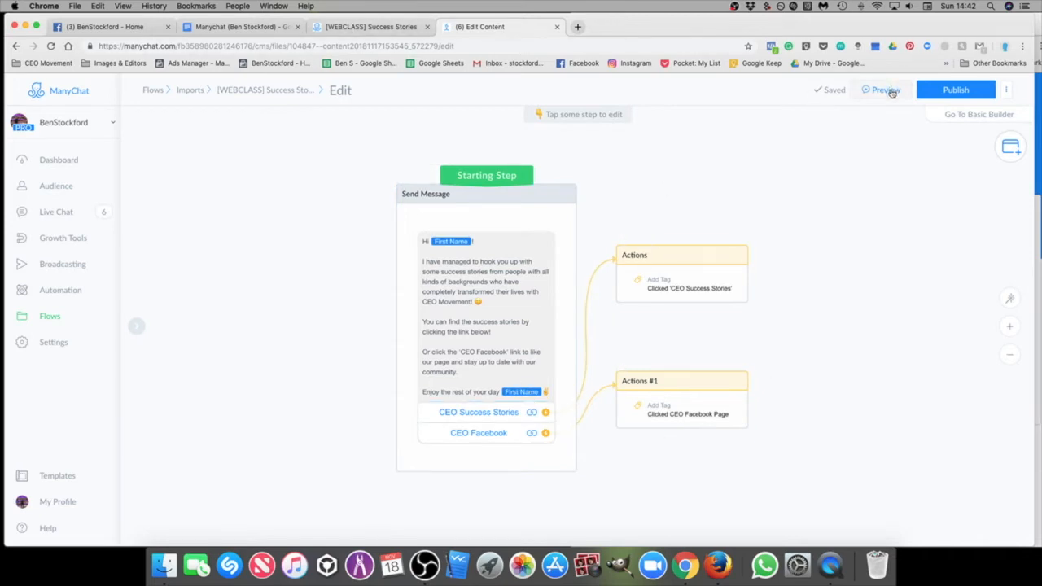
drag(845, 333, 822, 340)
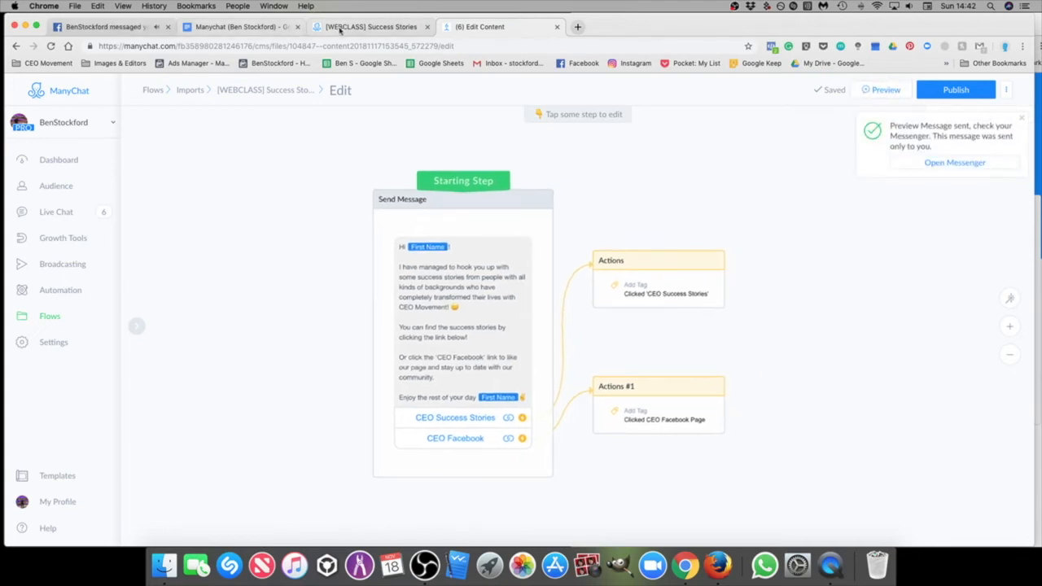
click(110, 26)
scroll(745, 481, up, 10)
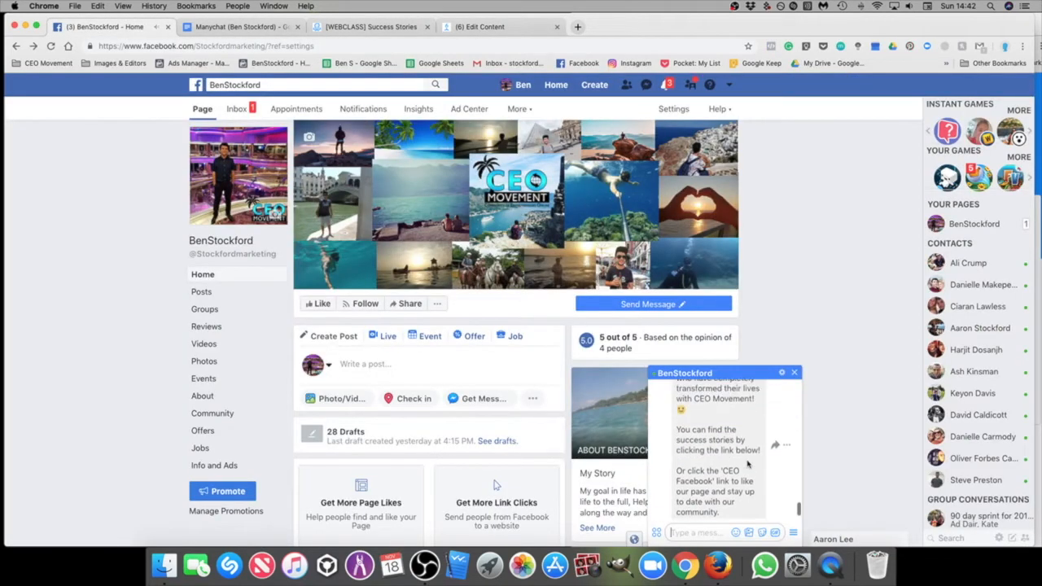
scroll(747, 460, down, 3)
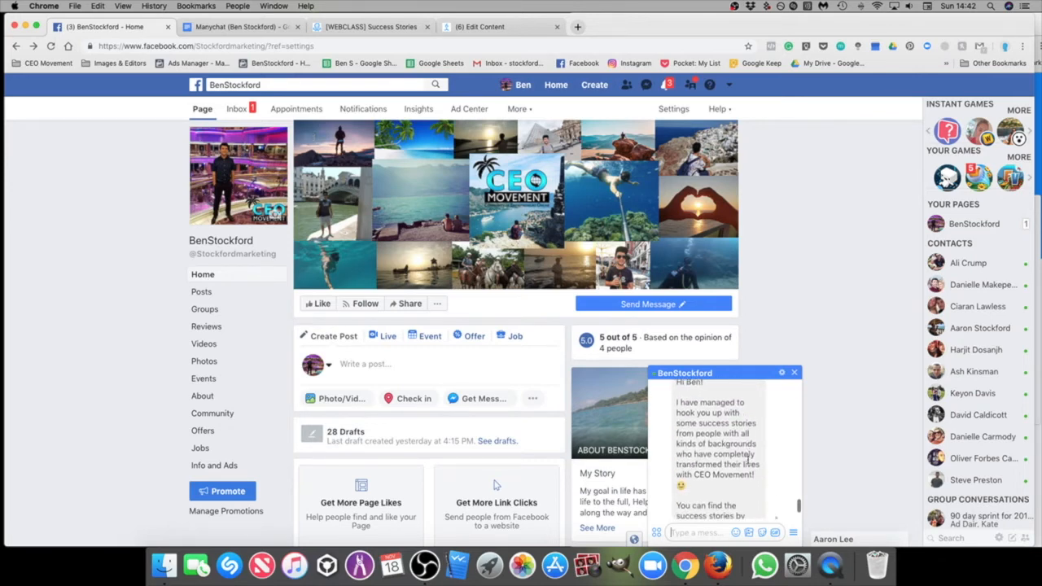
scroll(747, 460, down, 10)
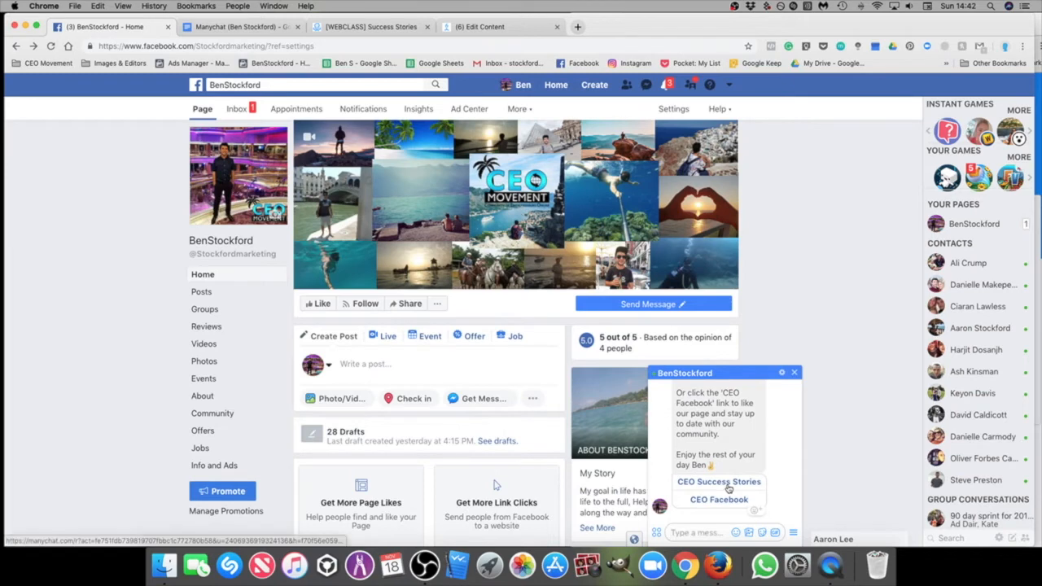
Step: Test the CEO Success Stories and CEO Facebook buttons in the preview message, closing each page they open
click(731, 486)
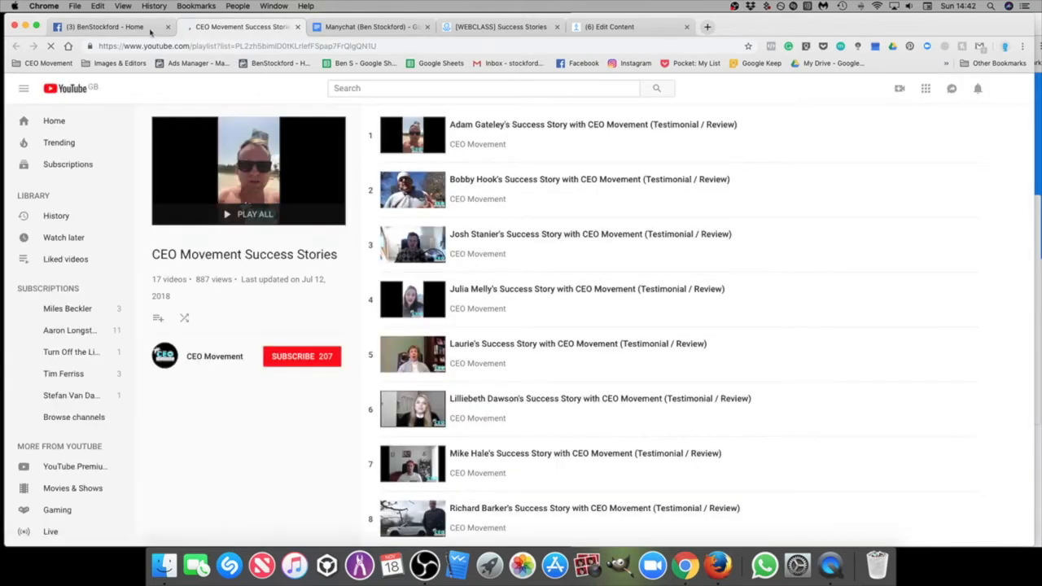
click(298, 27)
click(710, 500)
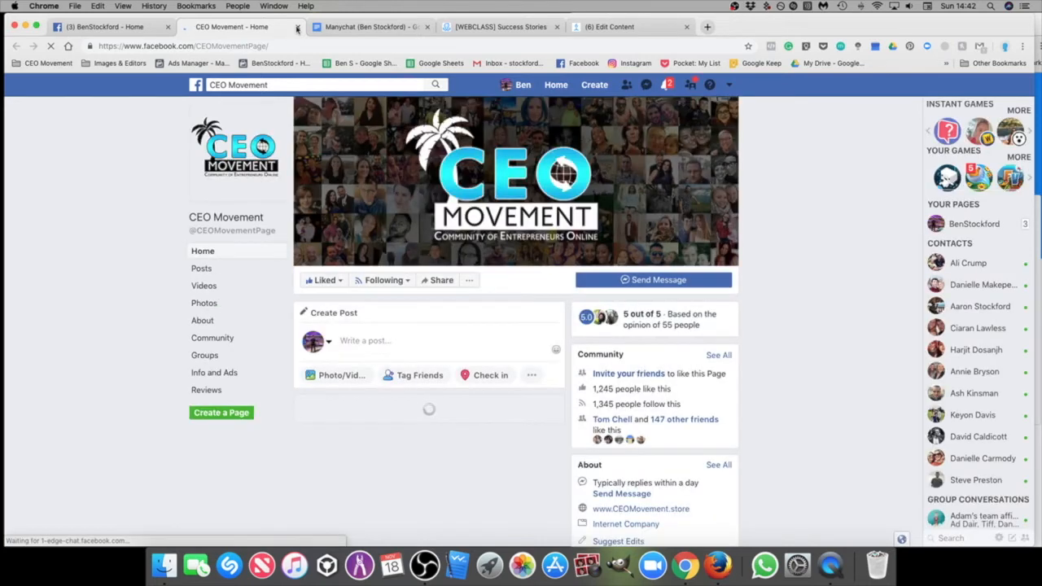
click(297, 28)
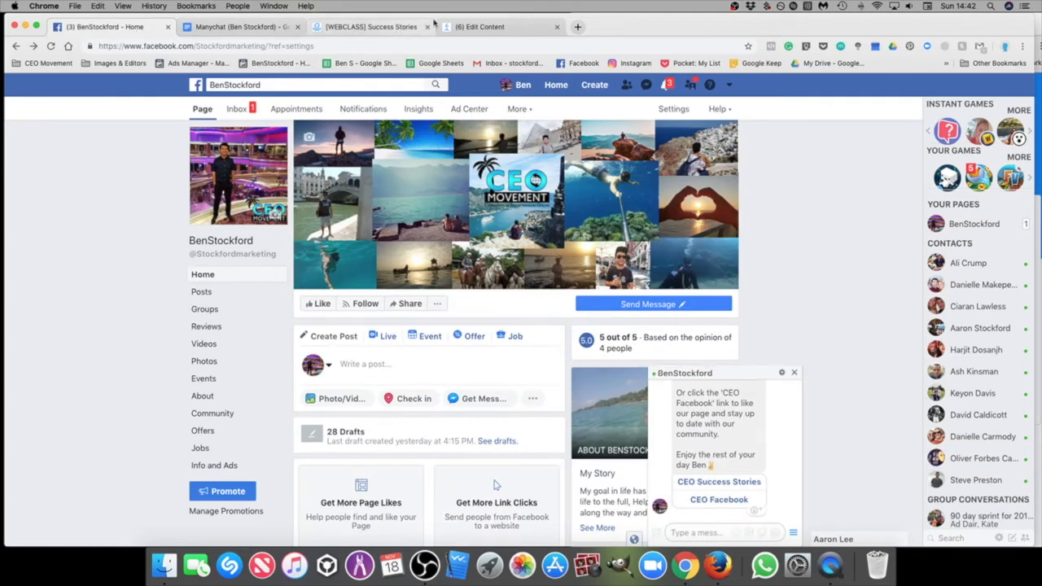
Step: Publish the [WEBCLASS] Success Stories flow in ManyChat and return to the flows overview
click(355, 27)
click(480, 27)
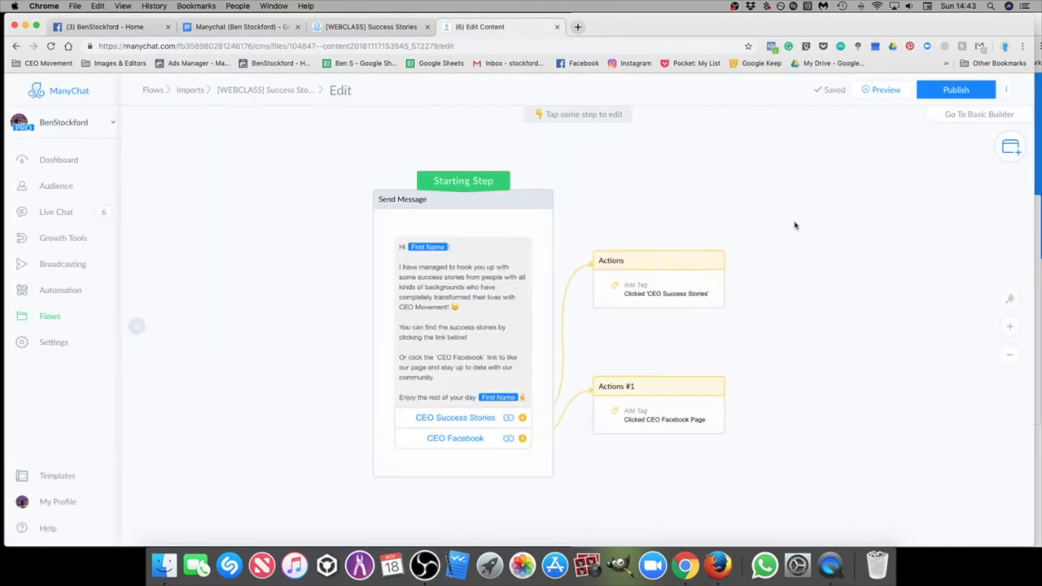
scroll(784, 252, down, 2)
drag(786, 256, 719, 252)
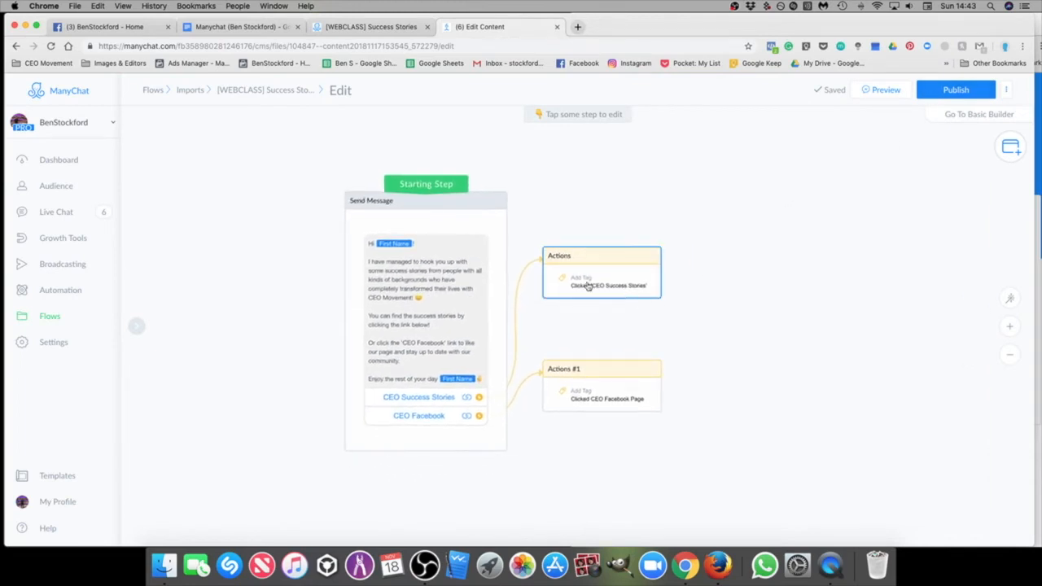
drag(698, 204, 707, 232)
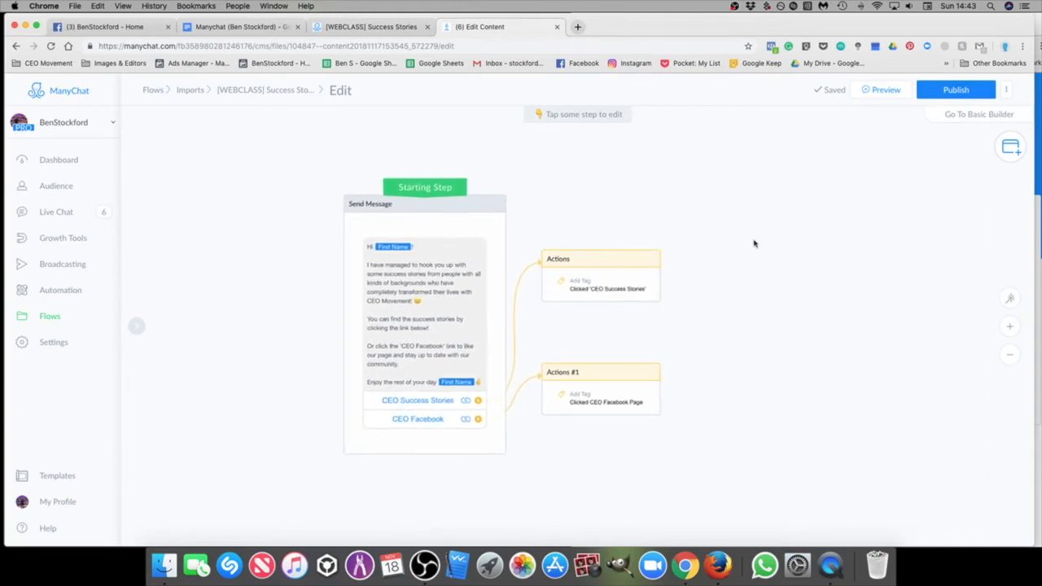
click(950, 92)
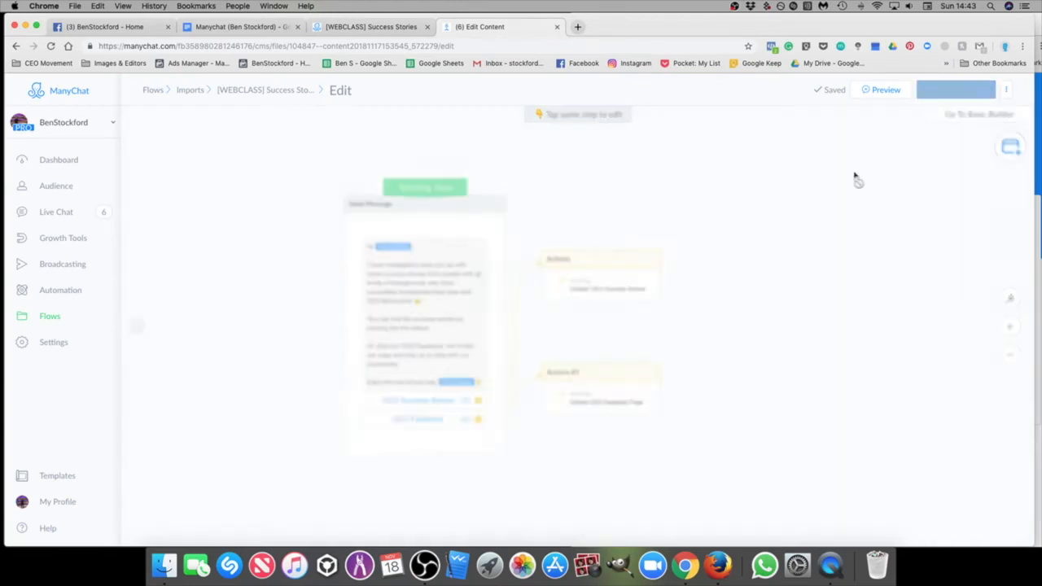
click(51, 319)
click(493, 166)
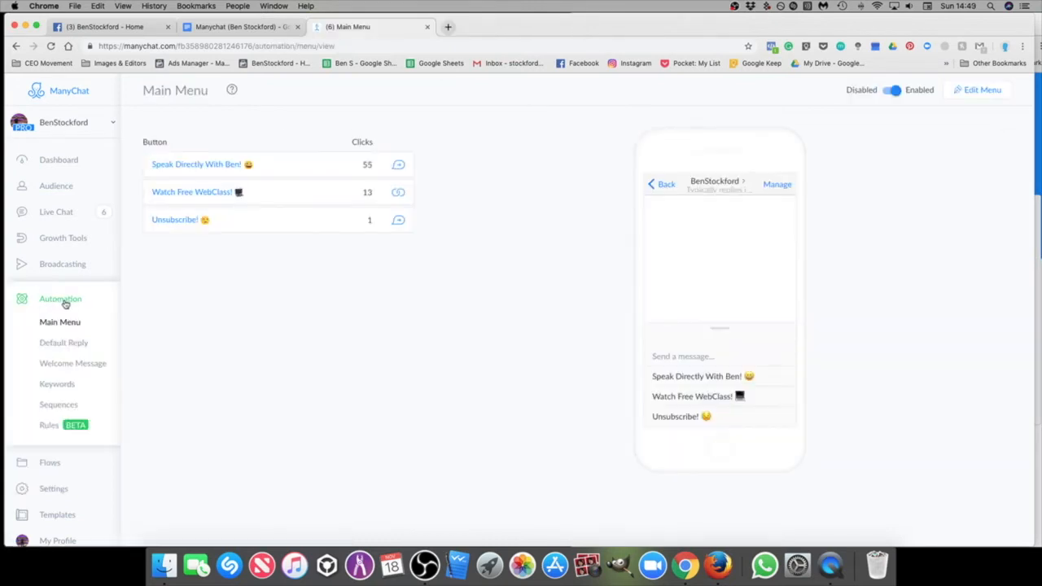
Step: Open the empty sequence [WEBCLASS] Initial Sequence (Clicked 'I got it')(LP) from the sequences list
click(56, 406)
scroll(398, 252, down, 1)
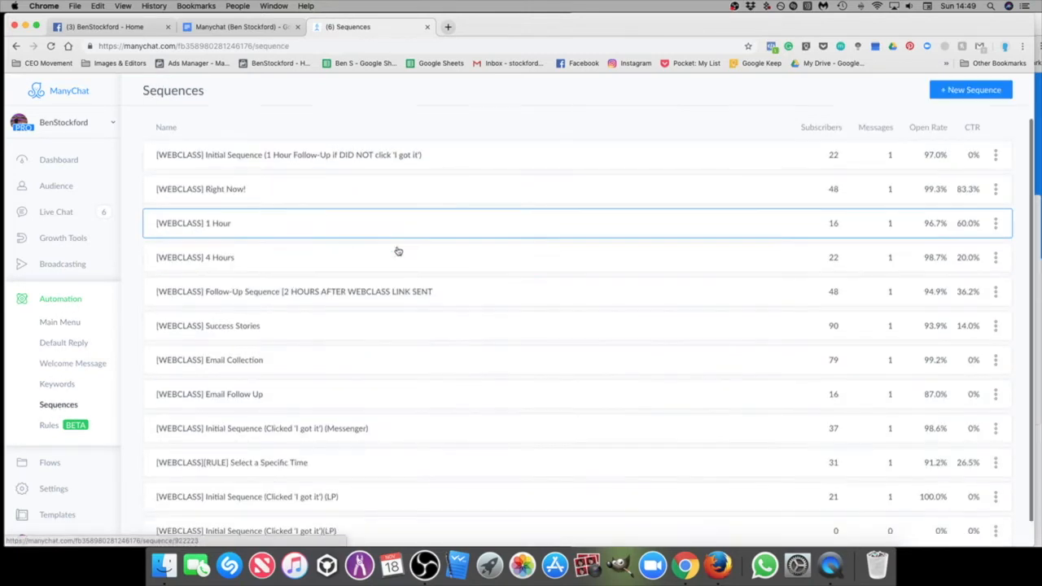
scroll(403, 262, down, 1)
scroll(325, 130, up, 2)
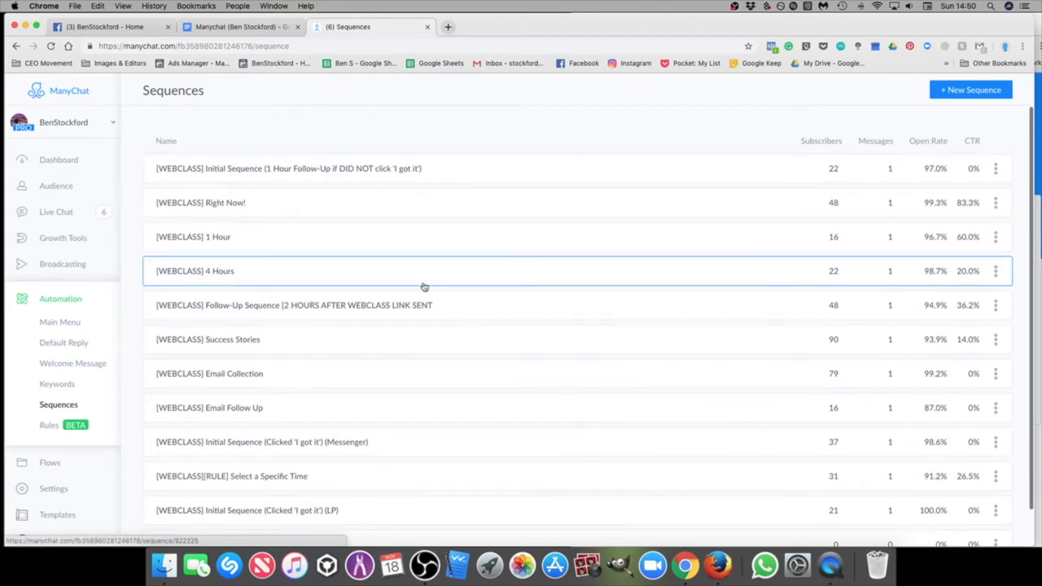
scroll(373, 427, down, 1)
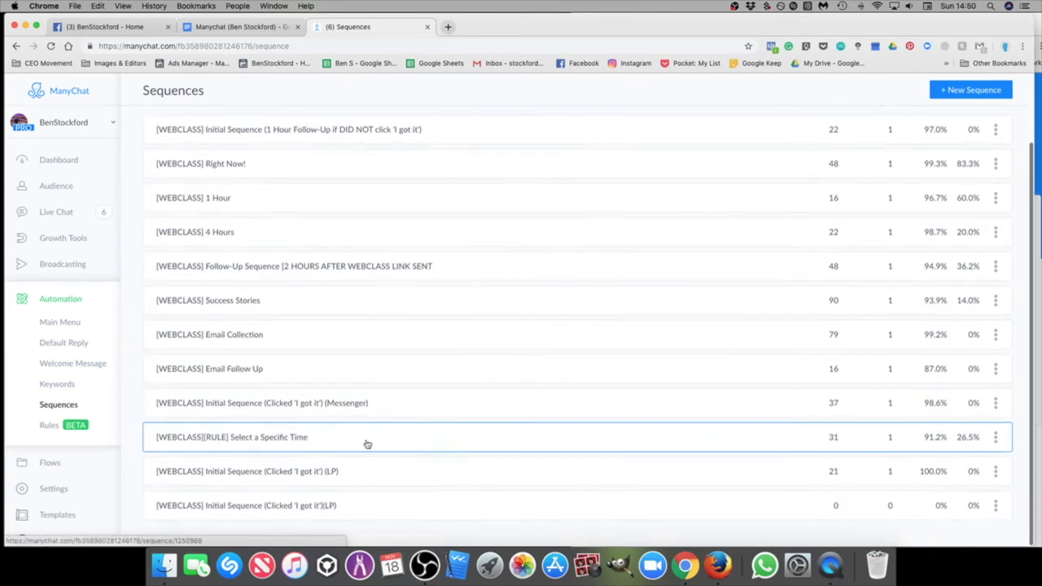
click(383, 510)
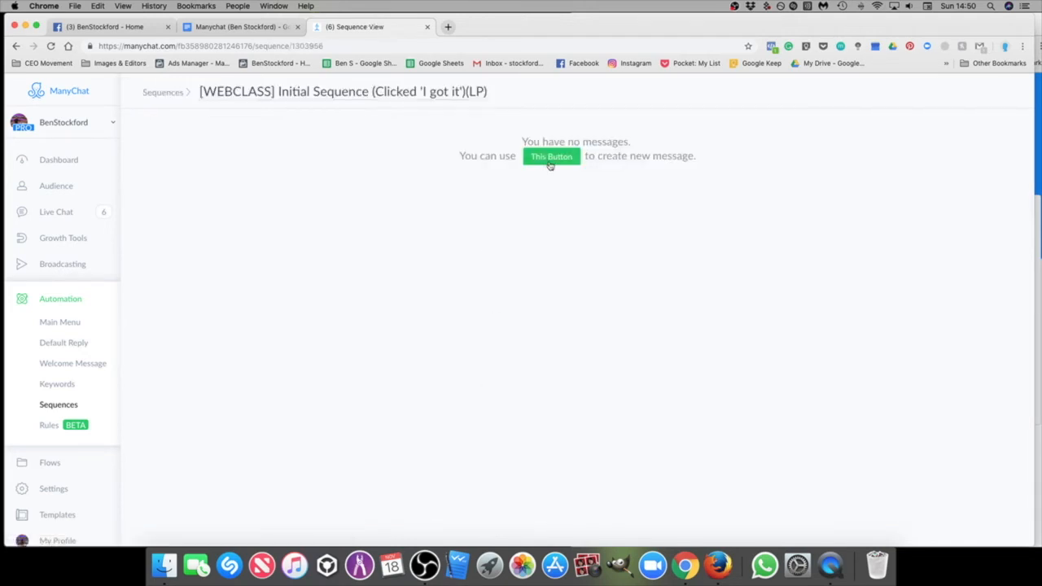
Step: Add a message to the sequence and attach the existing [WEBCLASS] Initial Sequence (Clicked 'I got it')(LP) flow from the Imports folder
click(551, 157)
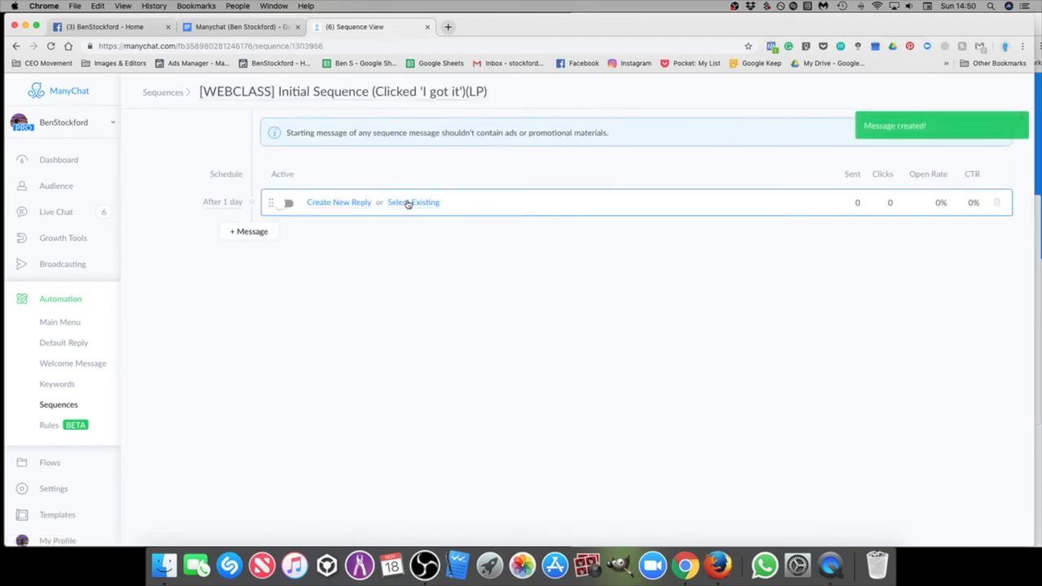
click(412, 203)
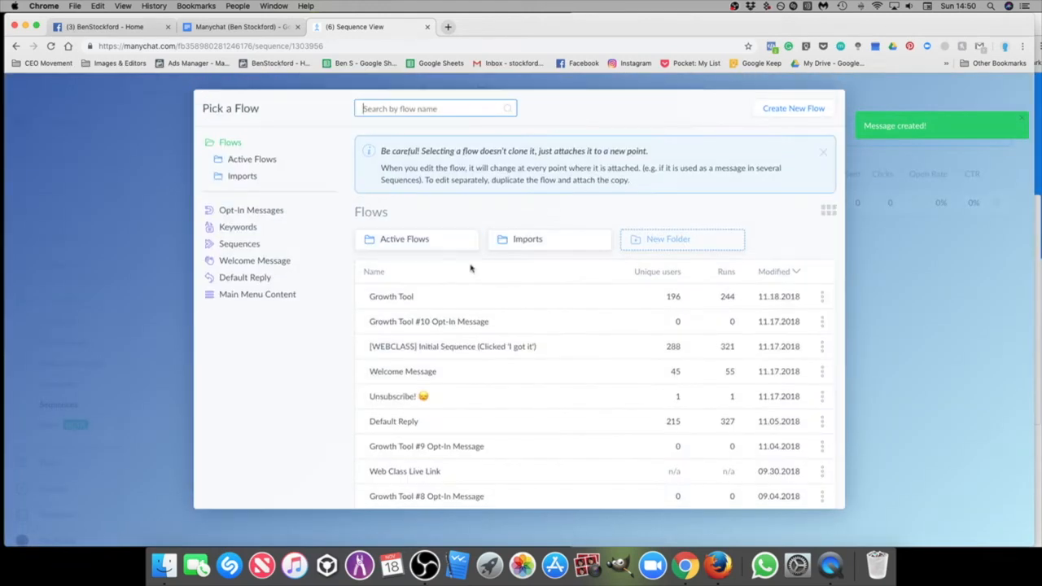
click(538, 241)
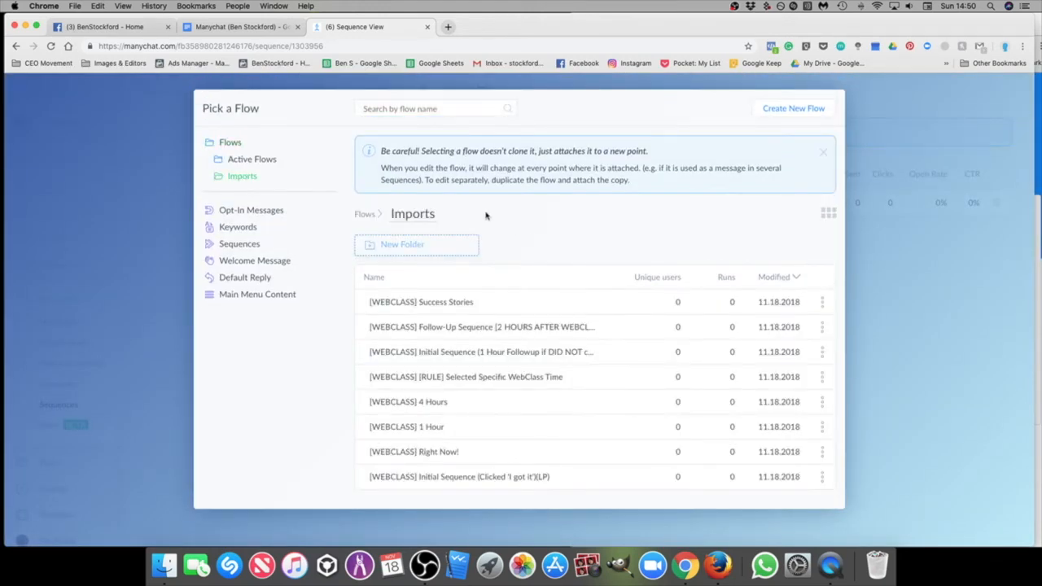
click(504, 483)
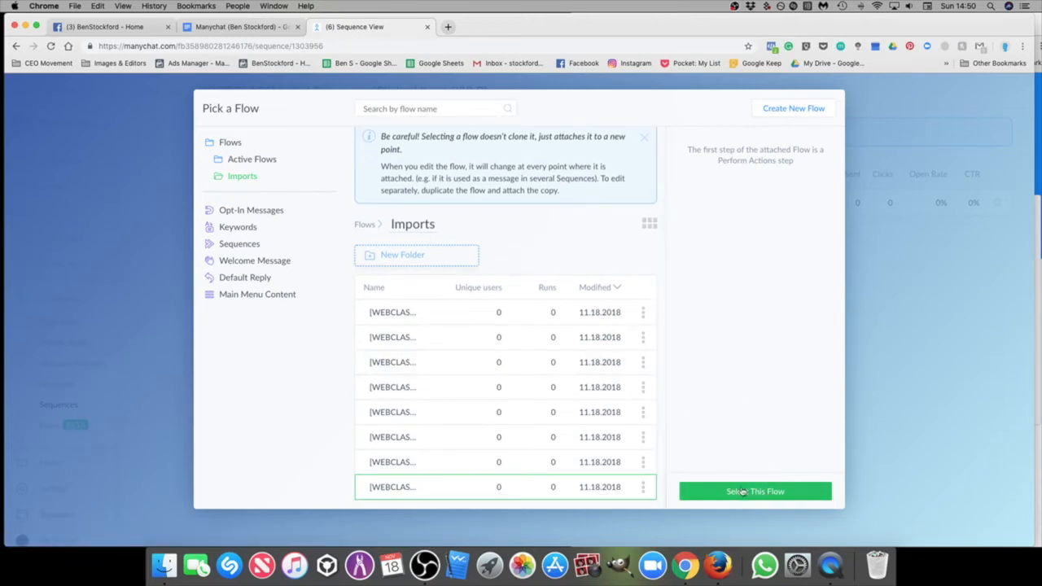
click(757, 493)
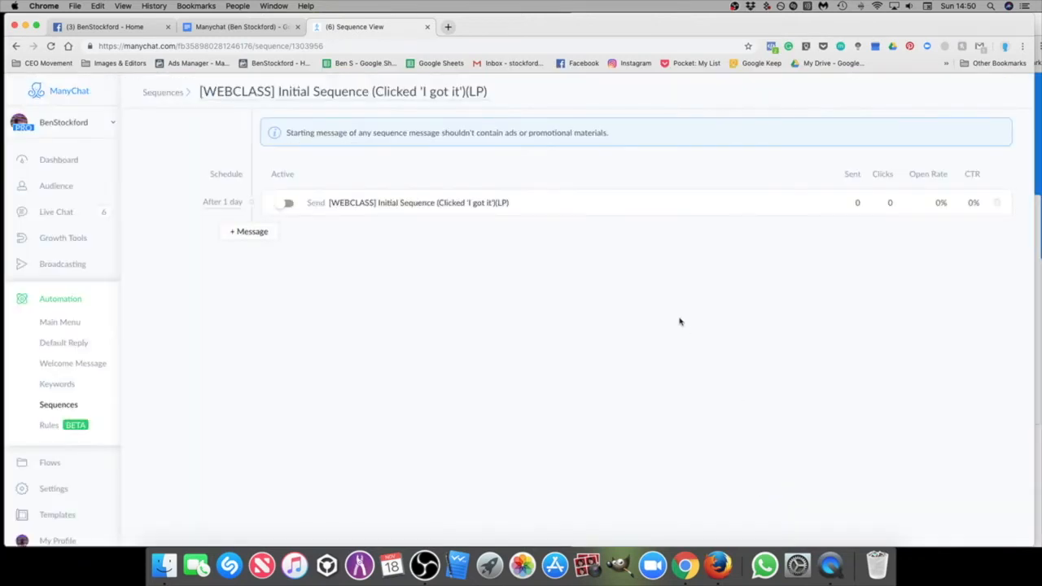
Step: Schedule the sequence message to be sent immediately after a user subscribes, and save the schedule
click(224, 205)
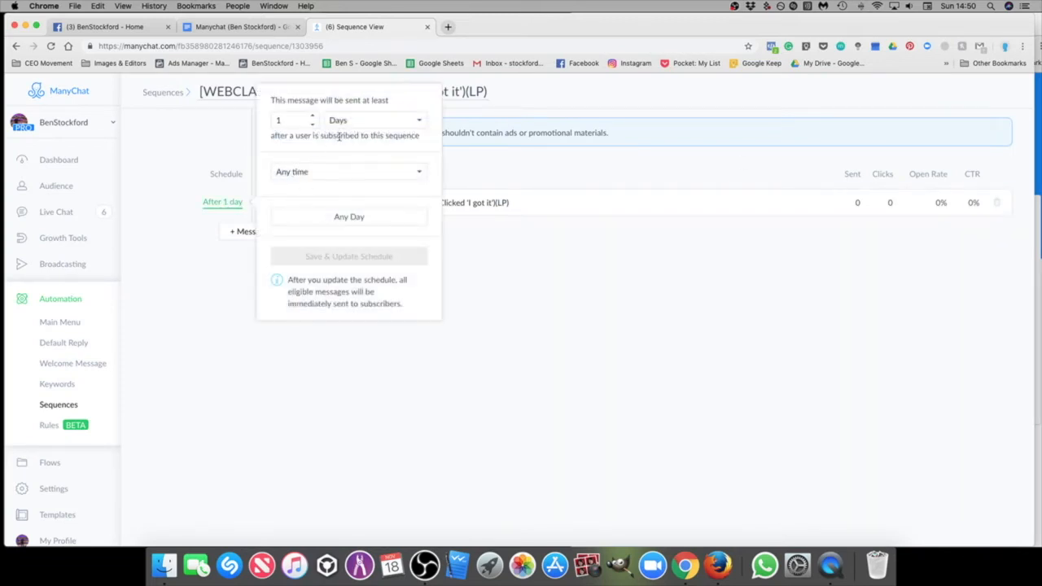
click(374, 119)
click(554, 345)
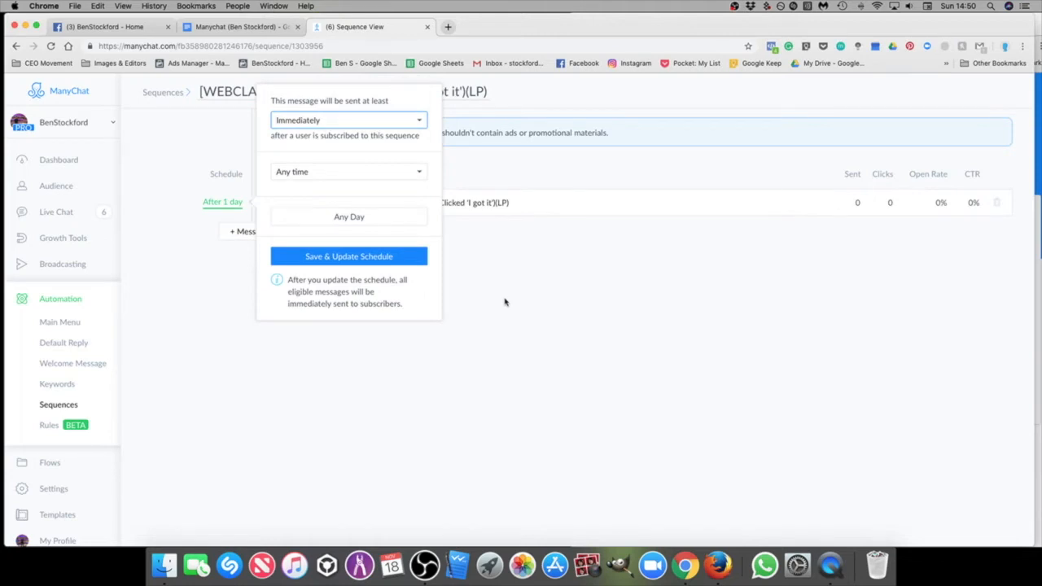
click(350, 257)
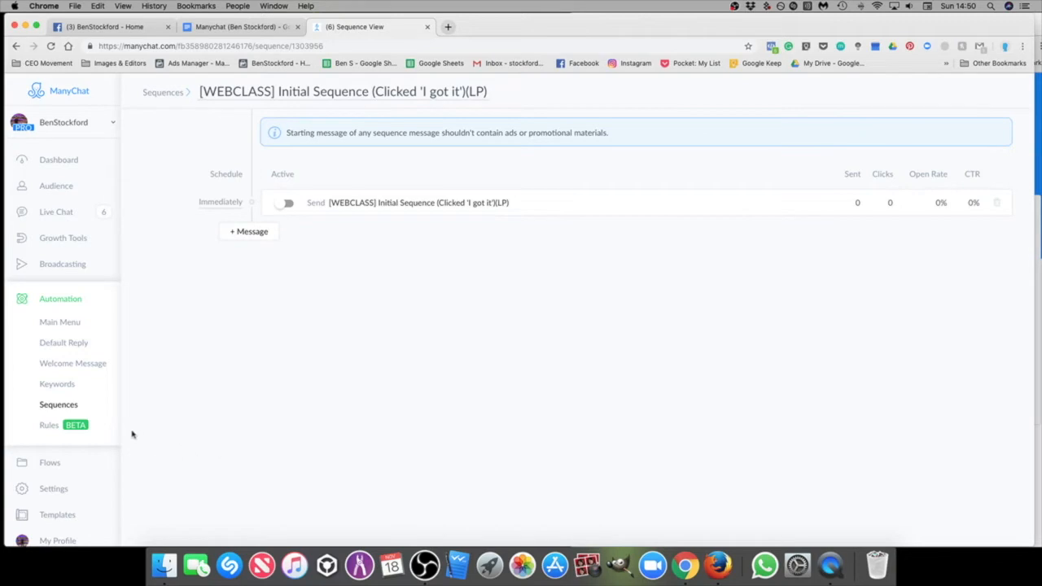
Step: Open the [WEBCLASS] Right Now! sequence from the sequences list and check its message's send schedule without changing it
click(59, 405)
scroll(407, 353, down, 2)
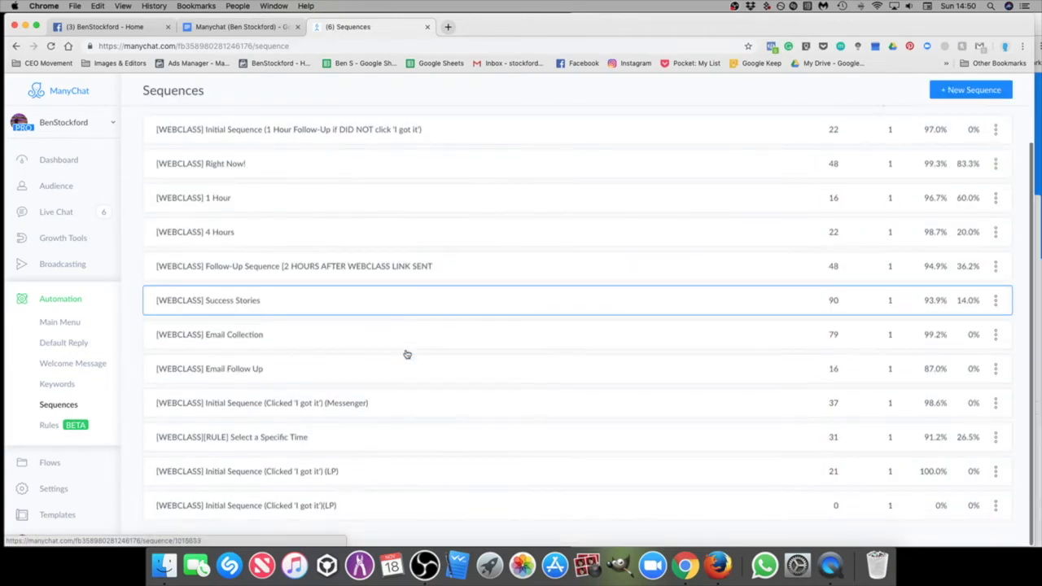
scroll(319, 284, up, 2)
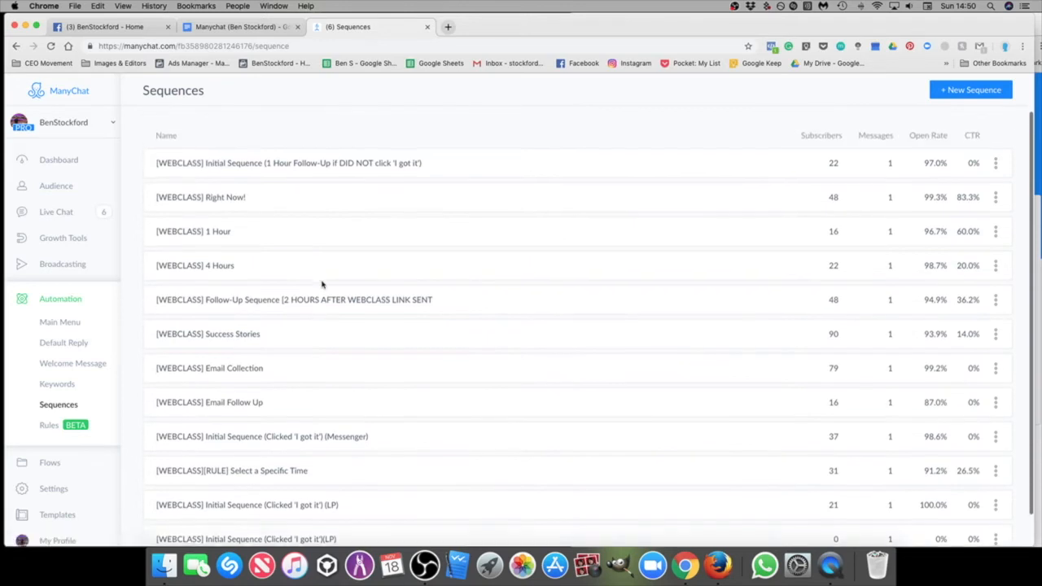
click(252, 203)
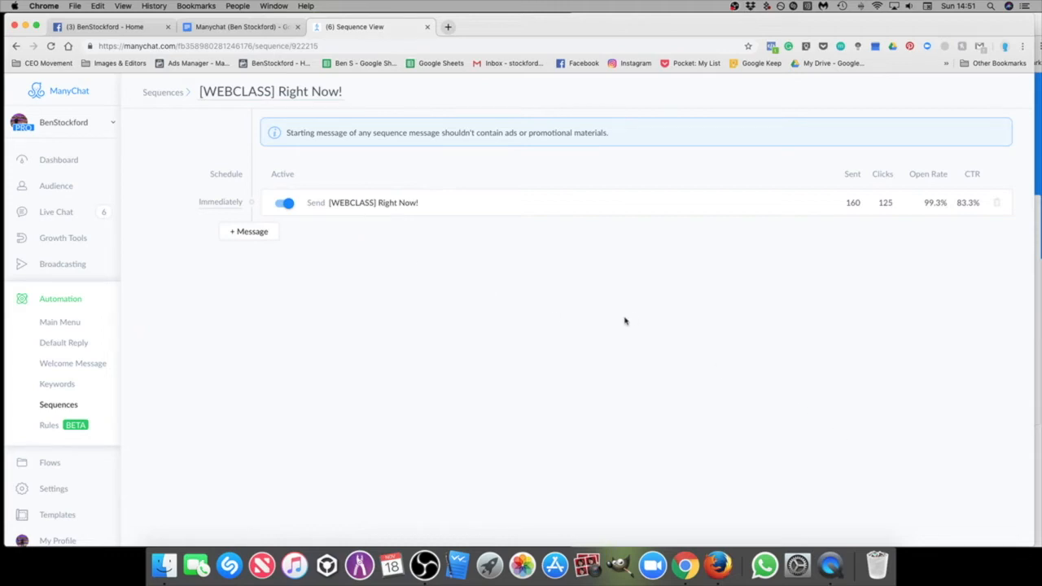
click(221, 202)
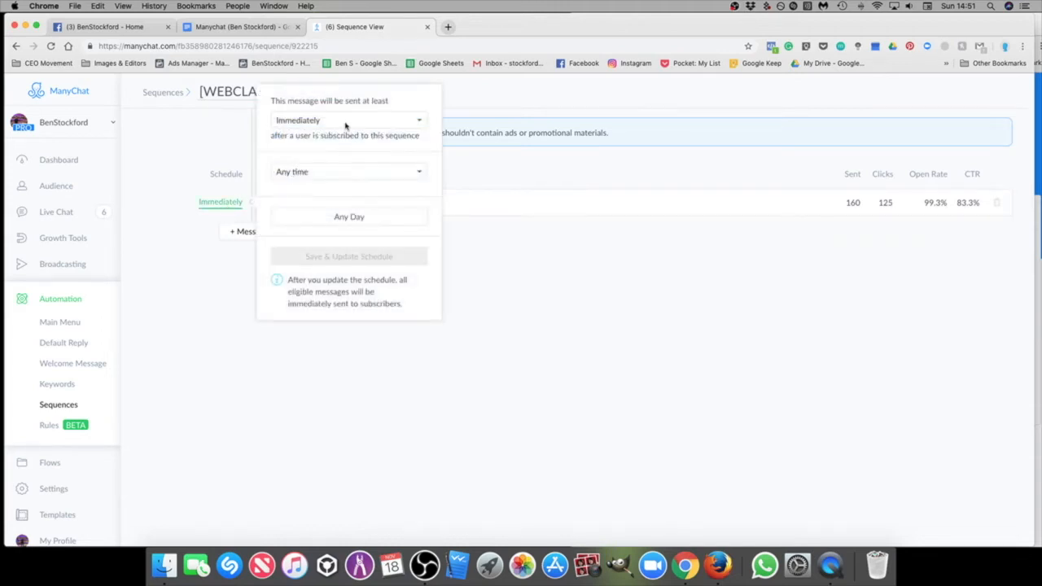
click(347, 124)
click(373, 120)
click(633, 318)
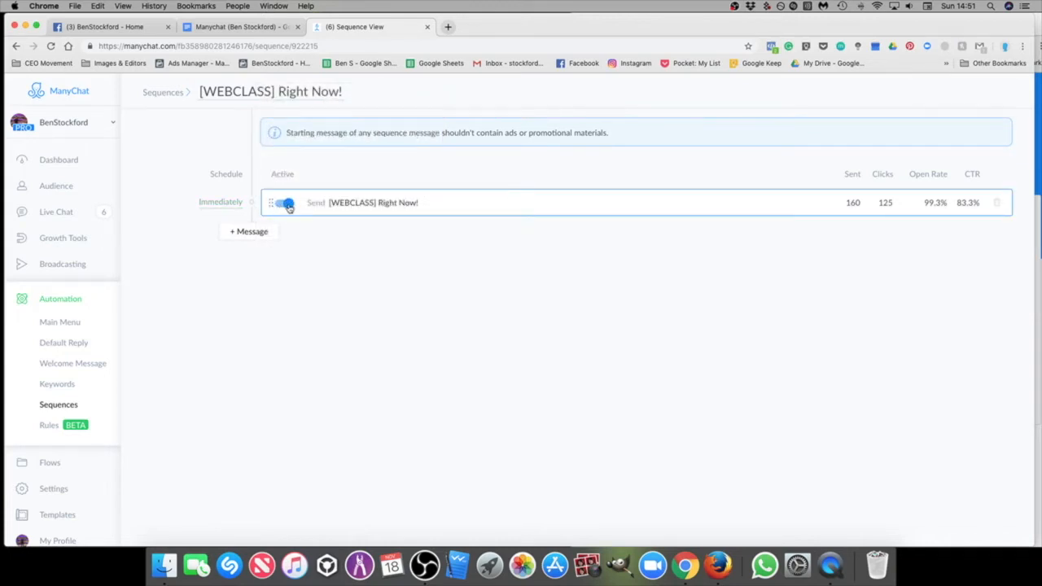
Step: Open the [WEBCLASS] 1 Hour sequence and check its attached message flow and send schedule
click(59, 404)
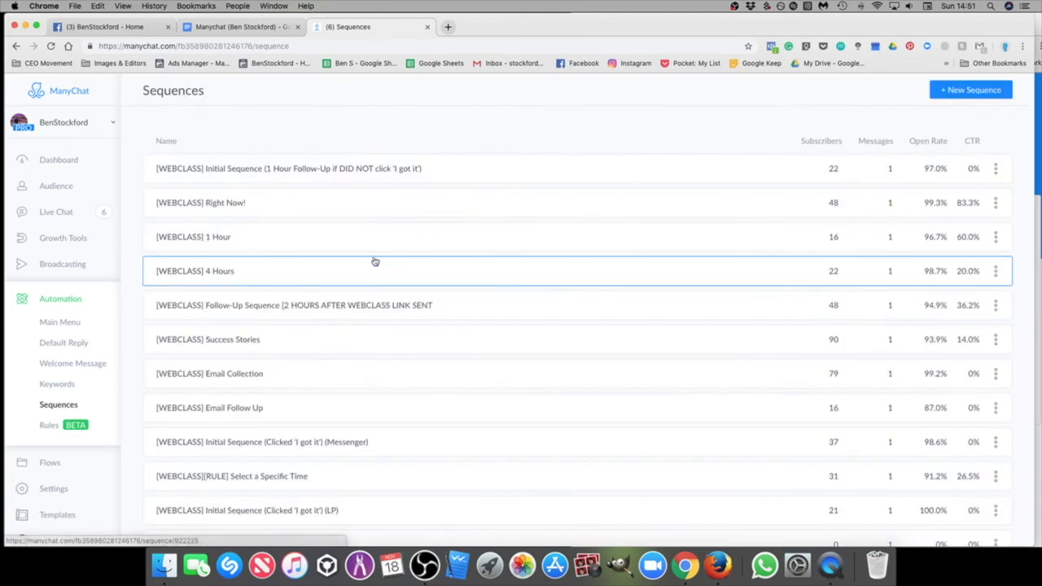
click(319, 241)
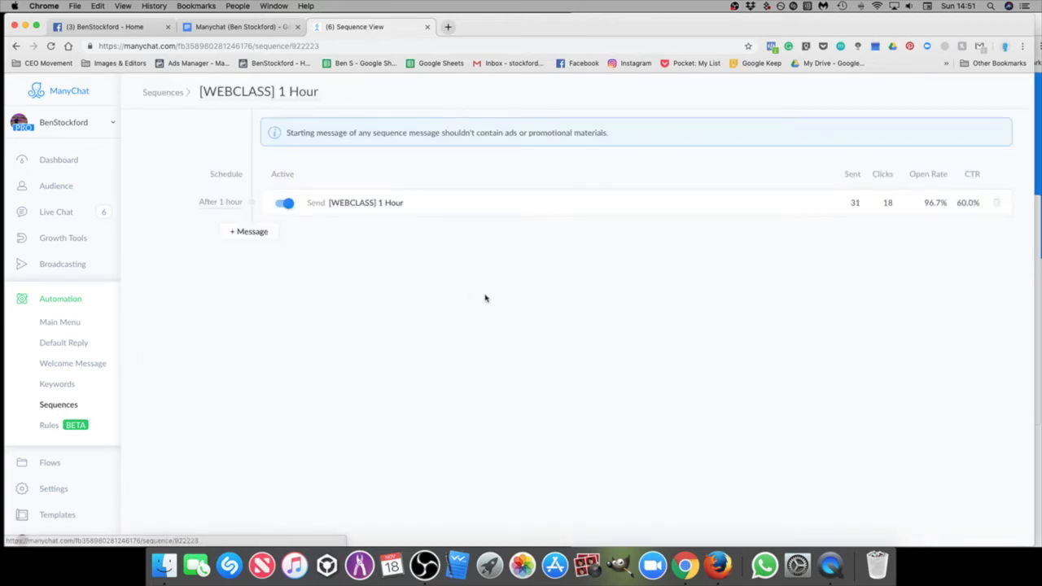
click(367, 205)
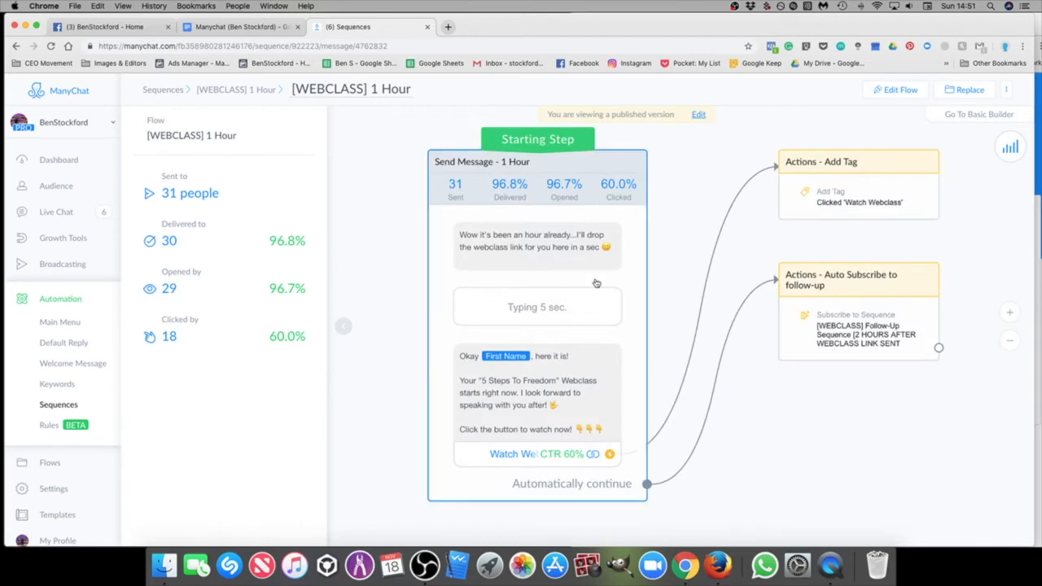
click(17, 47)
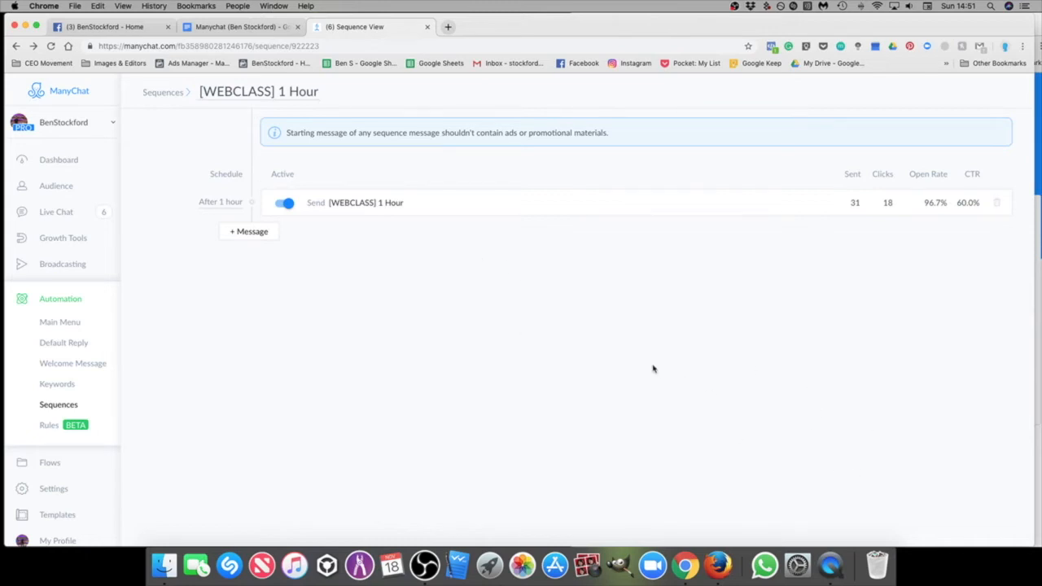
click(219, 202)
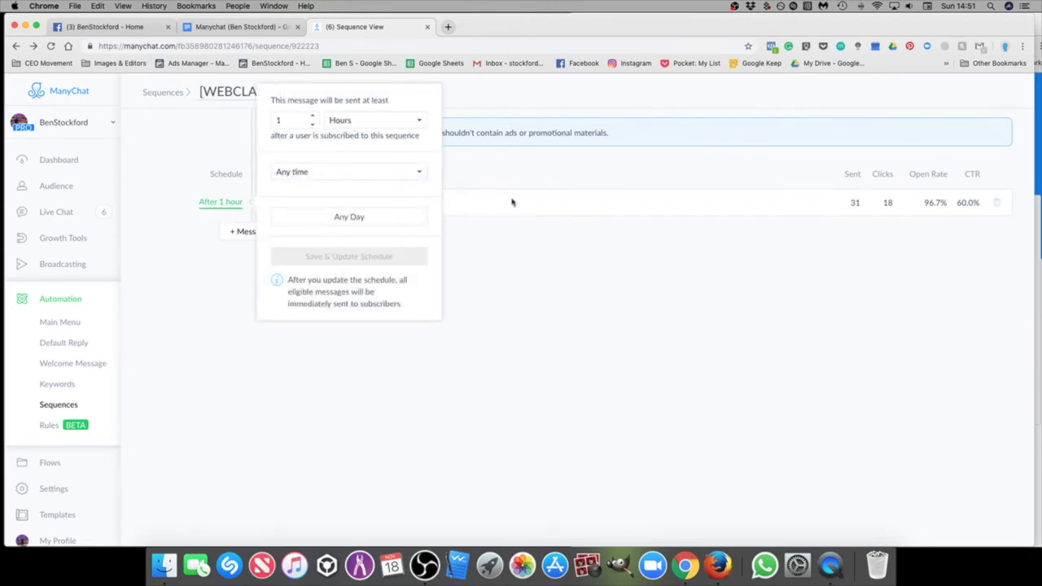
click(647, 321)
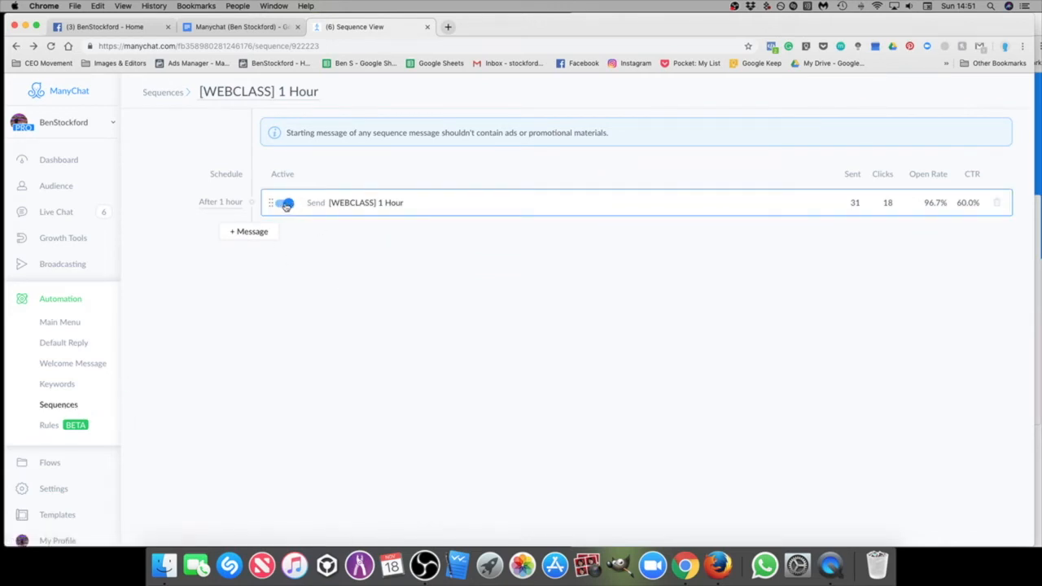
Step: Open the [WEBCLASS] 4 Hours sequence and check the send schedule of its message
click(62, 412)
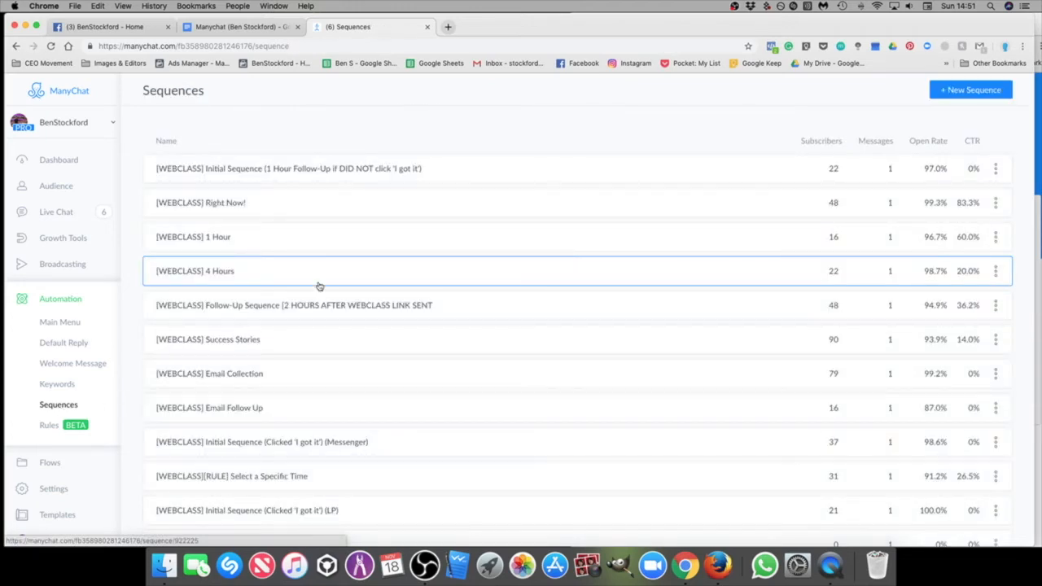
click(315, 277)
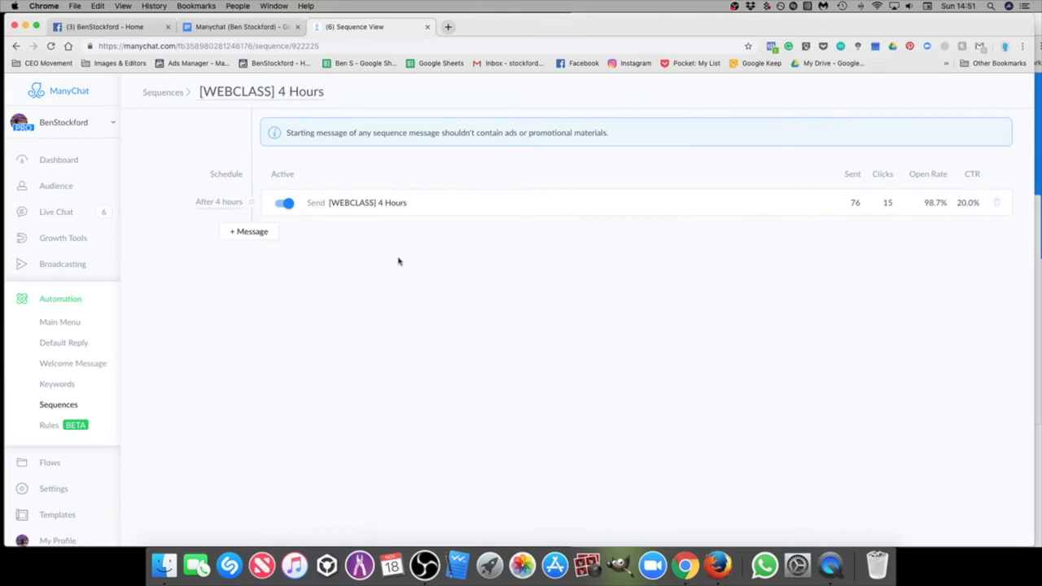
click(215, 204)
click(508, 290)
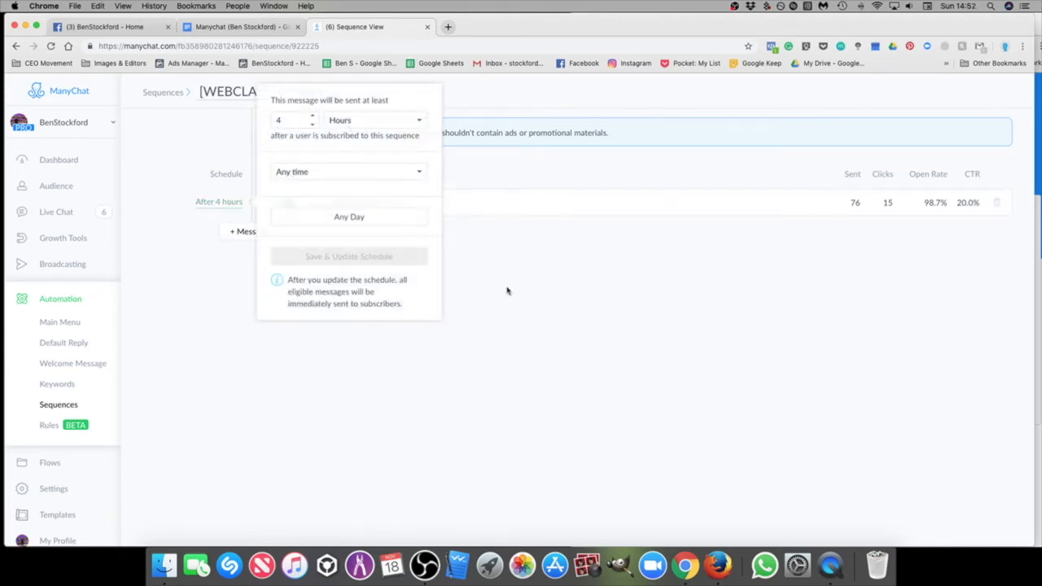
Step: Check the schedules of the [WEBCLASS] Follow-Up Sequence sent after the webclass link and the [WEBCLASS] Success Stories sequence
click(72, 404)
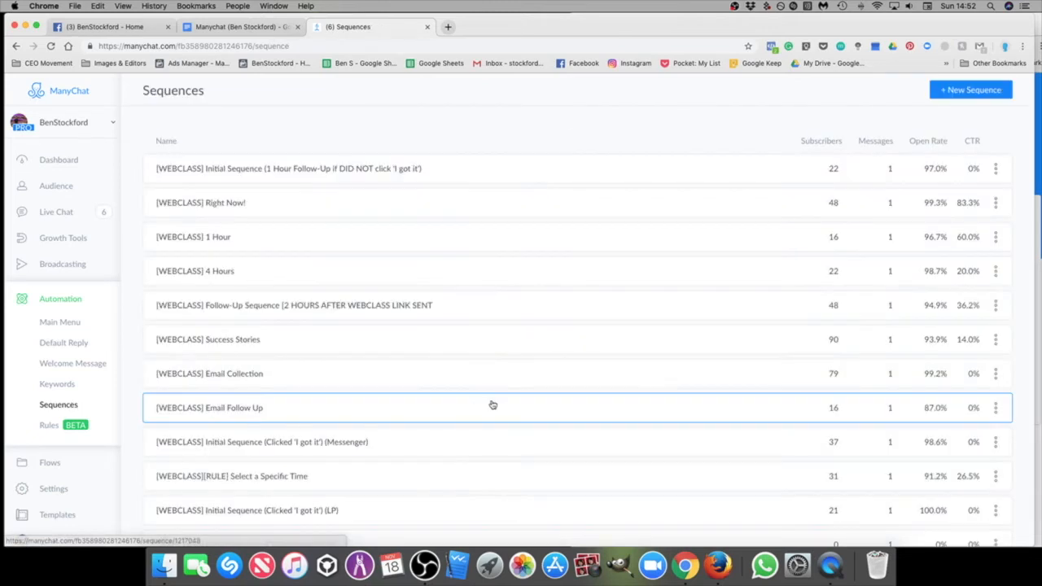
click(326, 311)
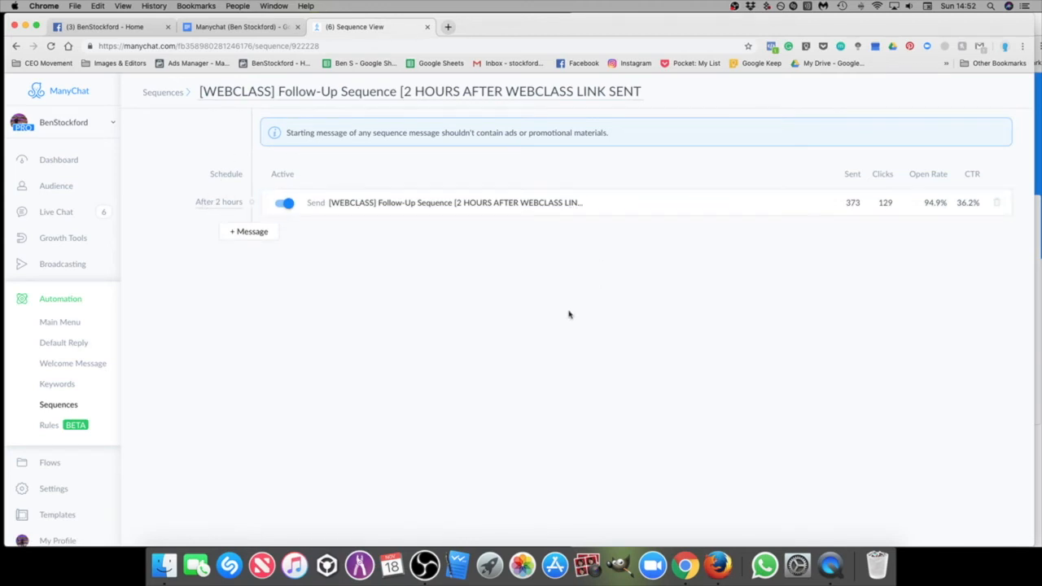
click(65, 407)
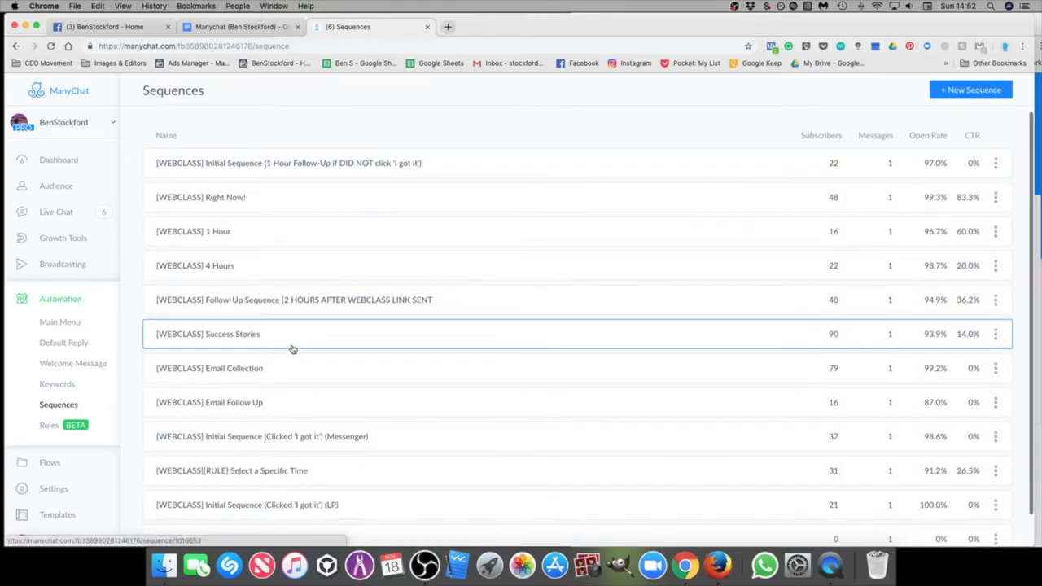
click(296, 341)
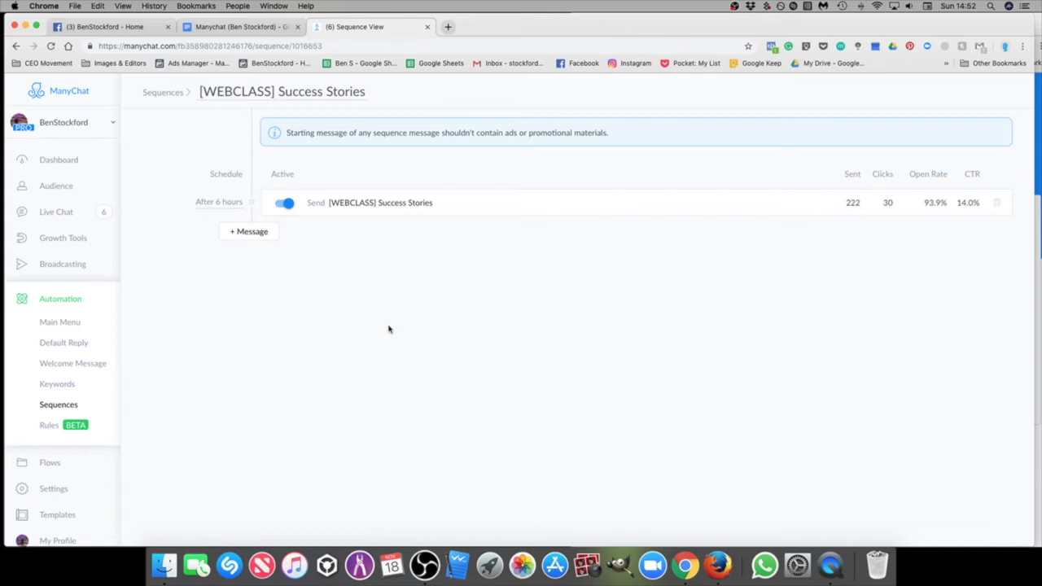
click(223, 203)
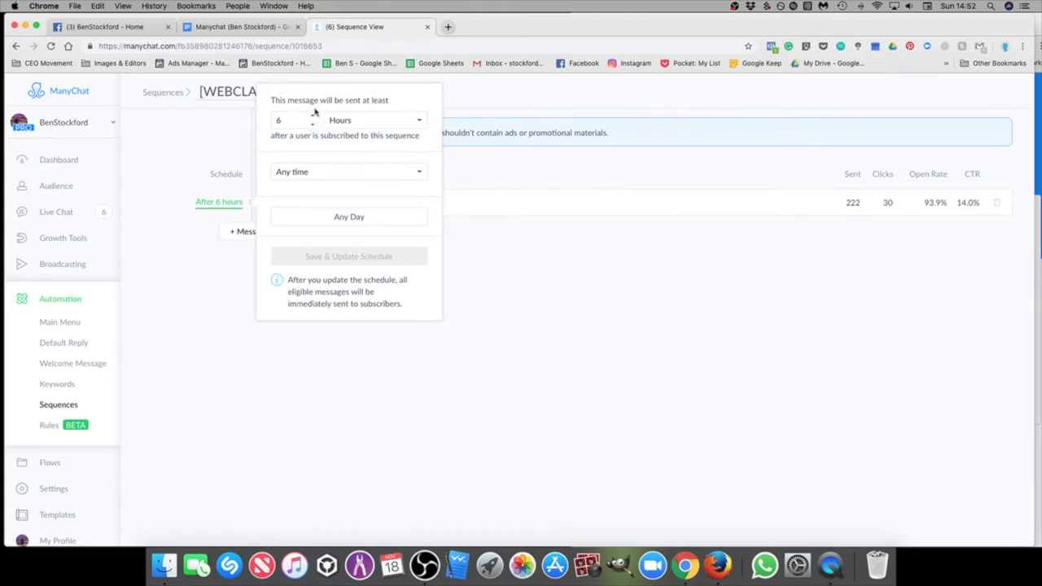
click(511, 309)
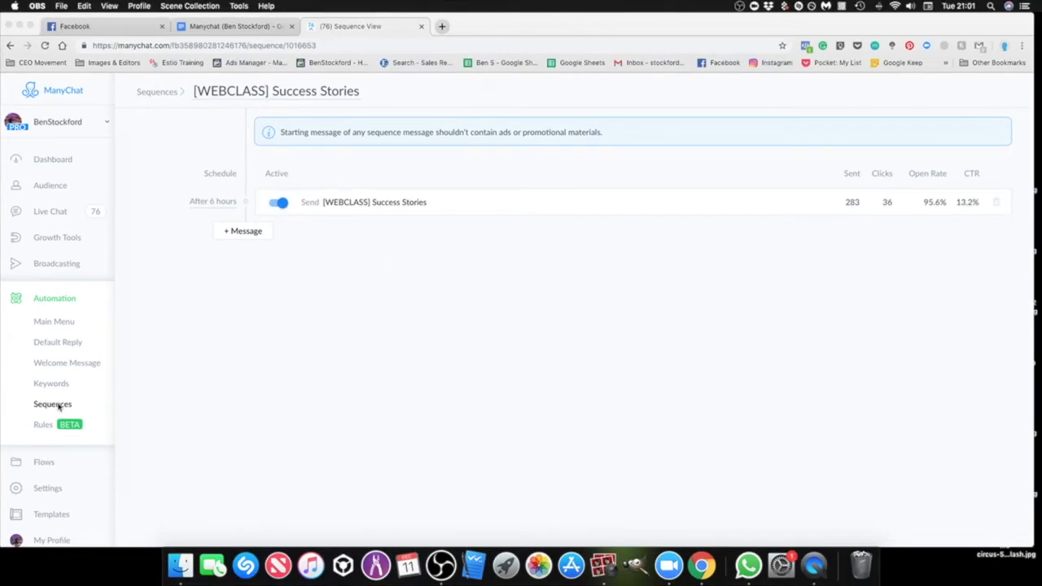
Step: Return to the sequences list and open the [WEBCLASS][RULE] Select a Specific Time sequence
click(52, 405)
click(52, 405)
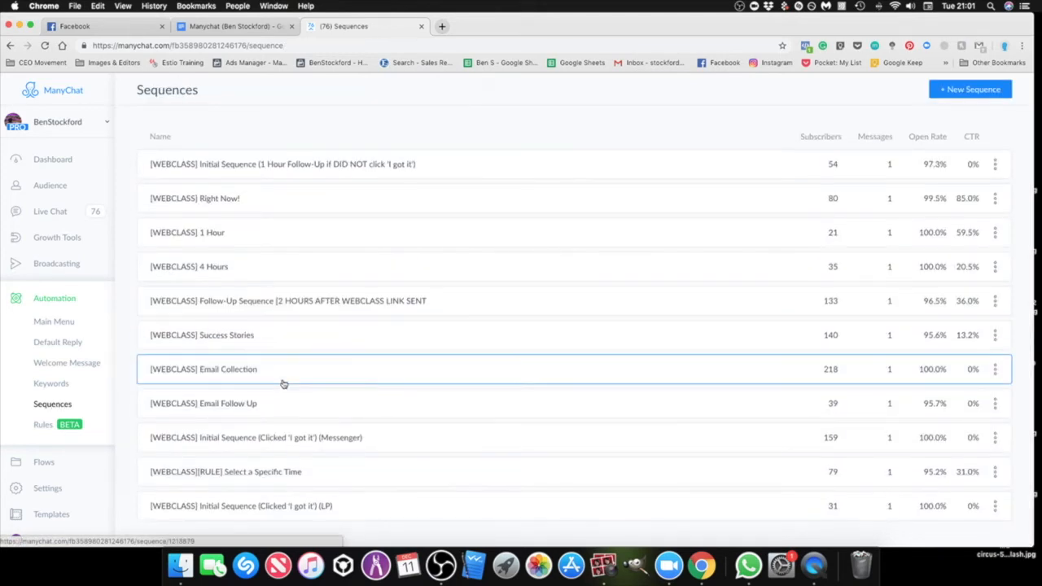
click(242, 478)
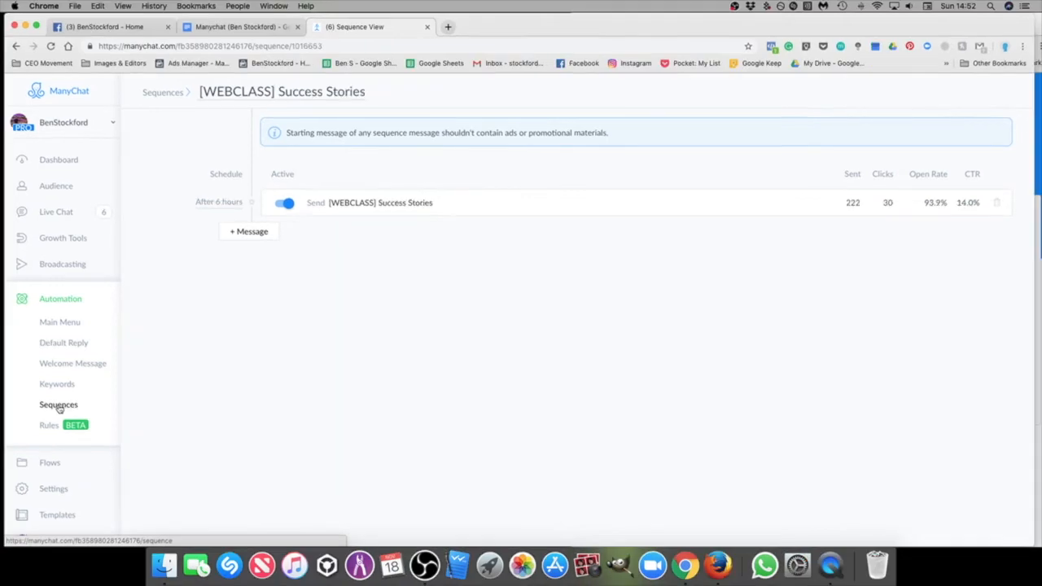
Step: Go back to the sequences list and review all the webclass sequences in it
click(57, 405)
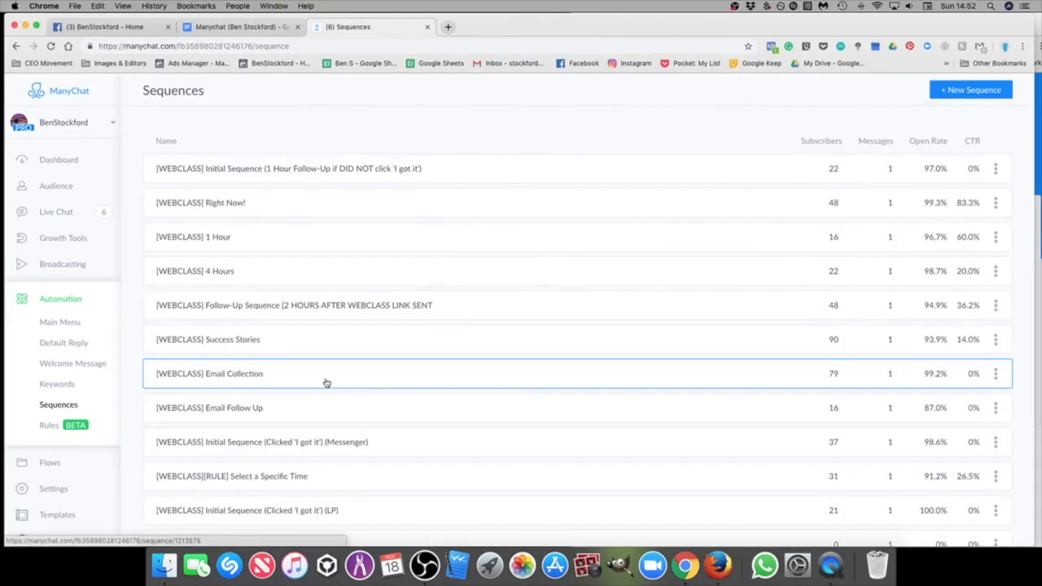
scroll(337, 405, down, 1)
scroll(335, 404, up, 1)
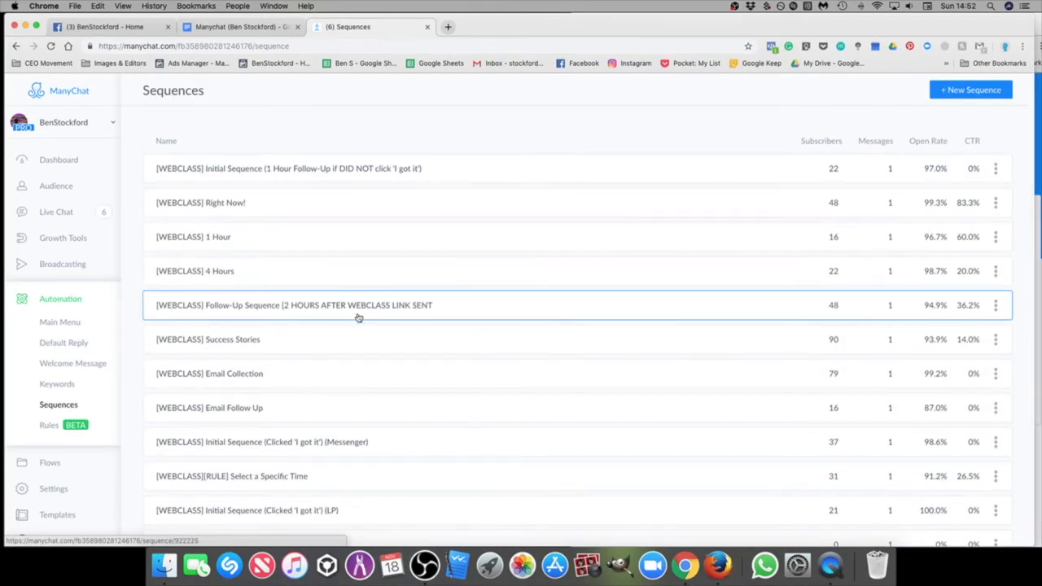
scroll(261, 210, down, 2)
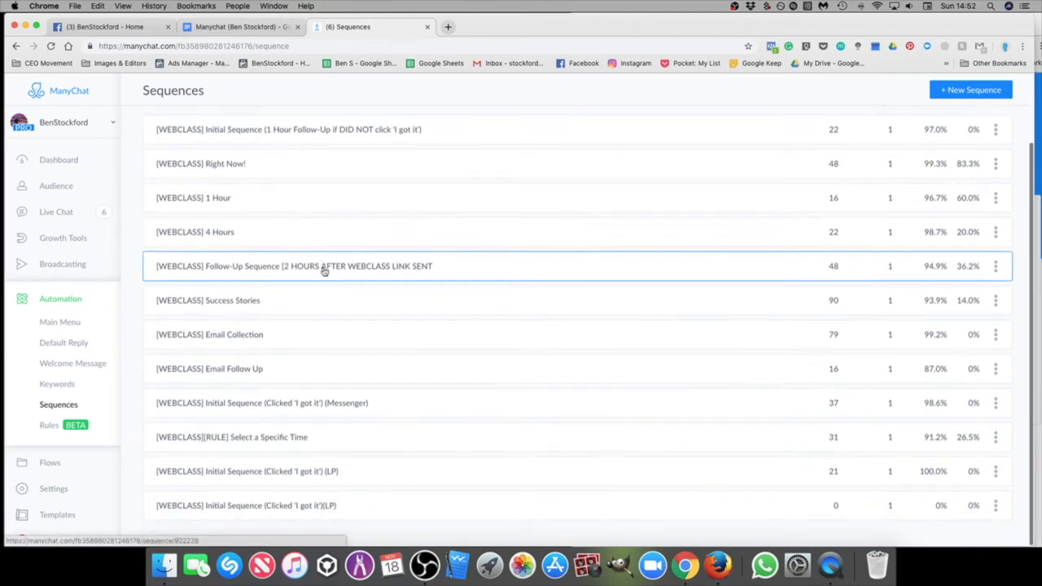
scroll(285, 212, down, 1)
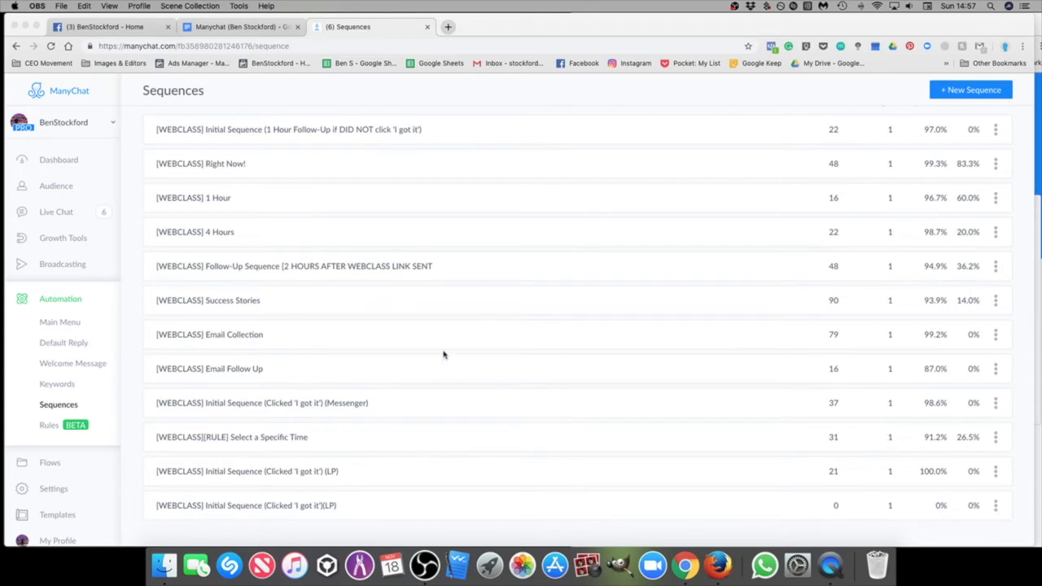
Step: Open Growth Tool #1 Messenger REF URL from the growth tools overview to view its opt-in actions
click(62, 241)
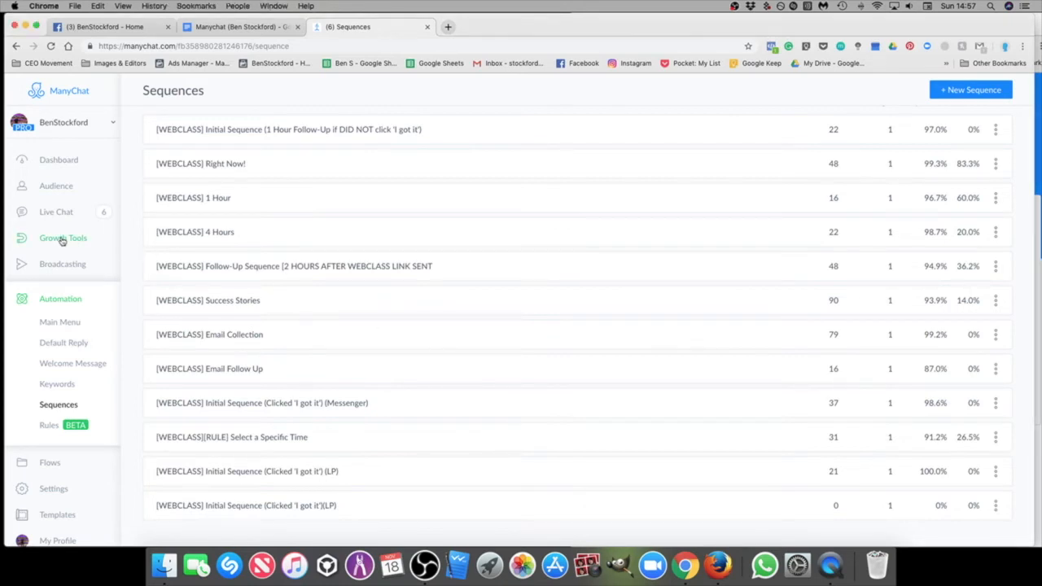
click(62, 241)
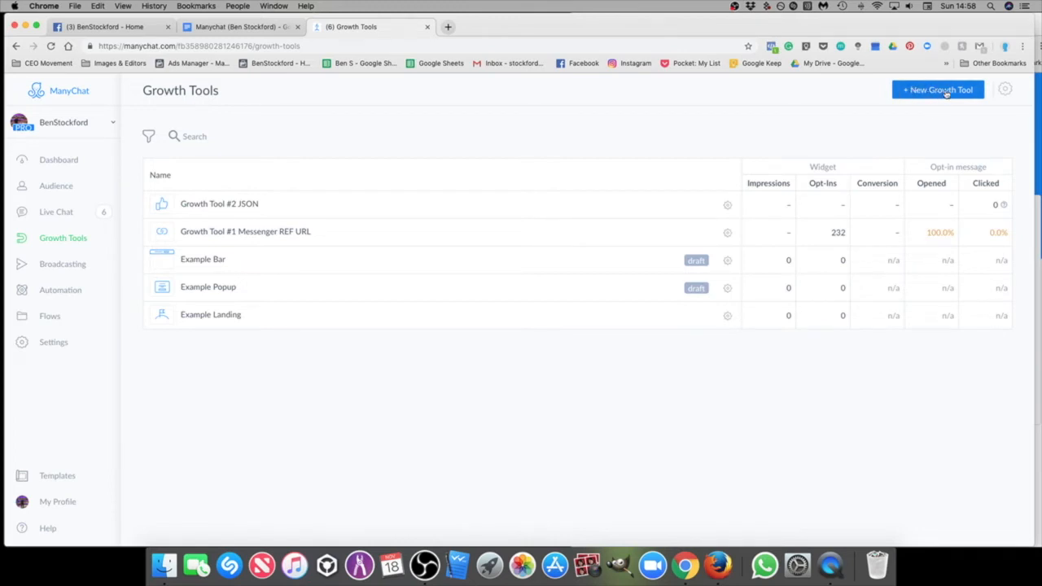
click(349, 236)
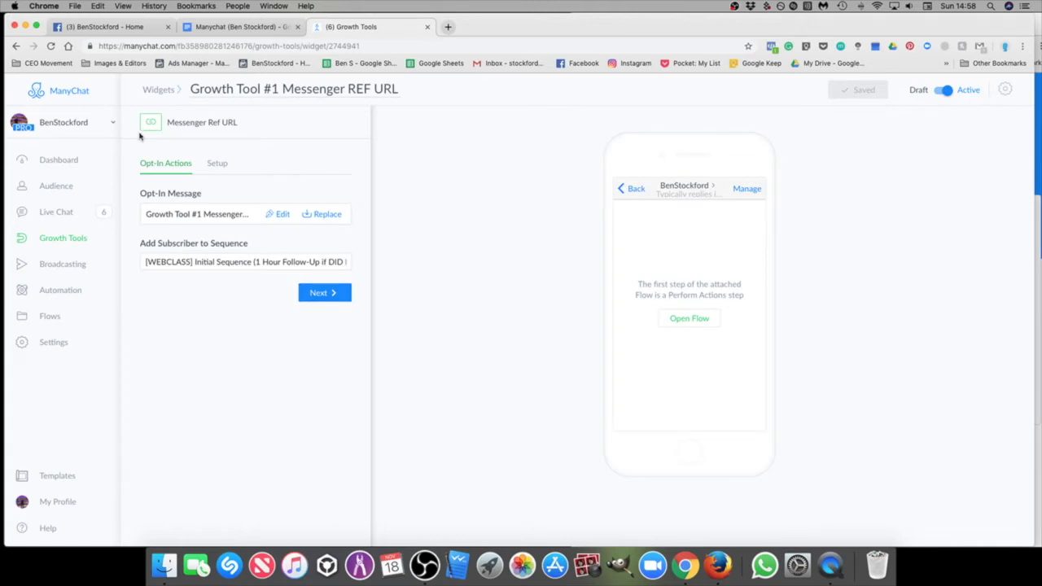
Step: Create a new growth tool of the Messenger Ref URL type from the growth tools overview
click(71, 246)
click(938, 91)
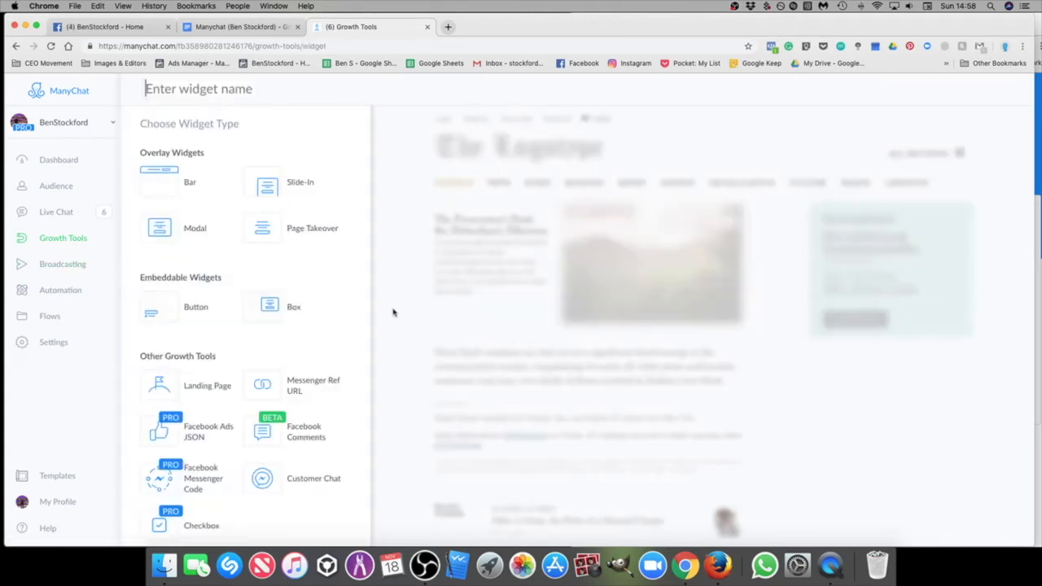
click(265, 387)
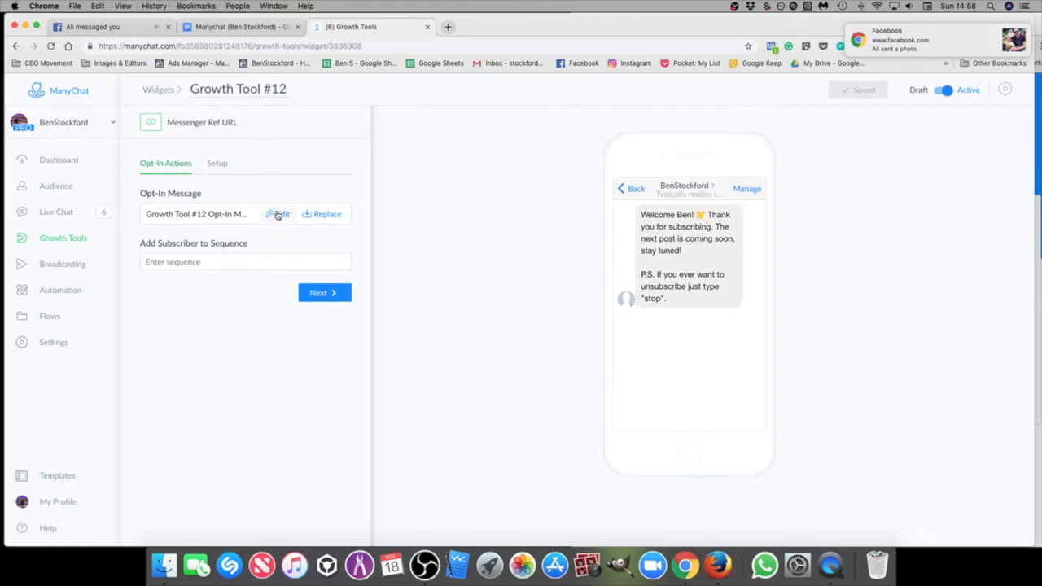
Step: Return to the growth tools overview and delete the newly created Growth Tool #12 widget
click(64, 238)
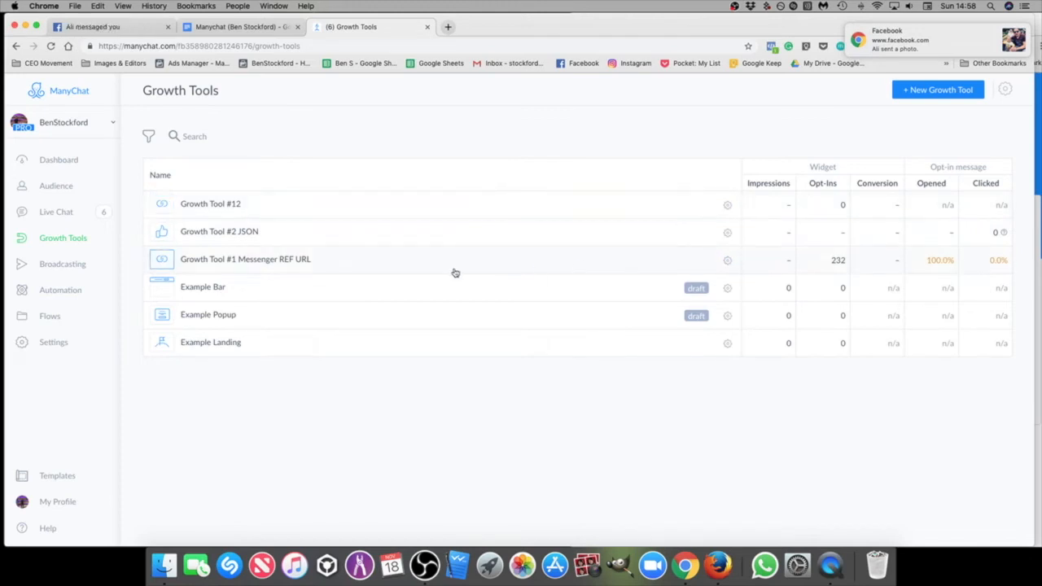
click(727, 205)
click(685, 271)
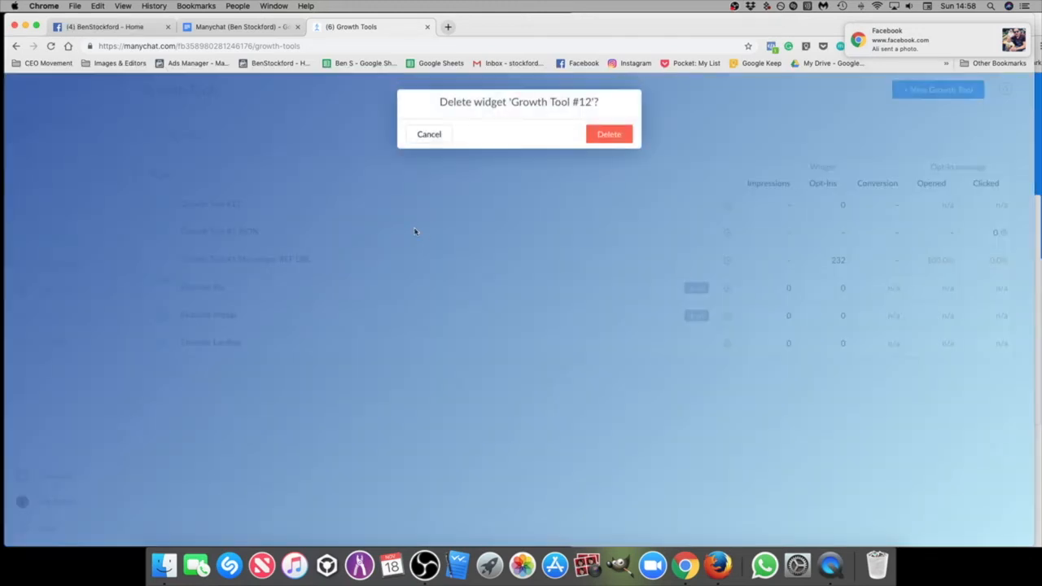
click(616, 136)
Step: Reopen Growth Tool #1 Messenger REF URL and check which sequence its subscribers are added to
click(310, 235)
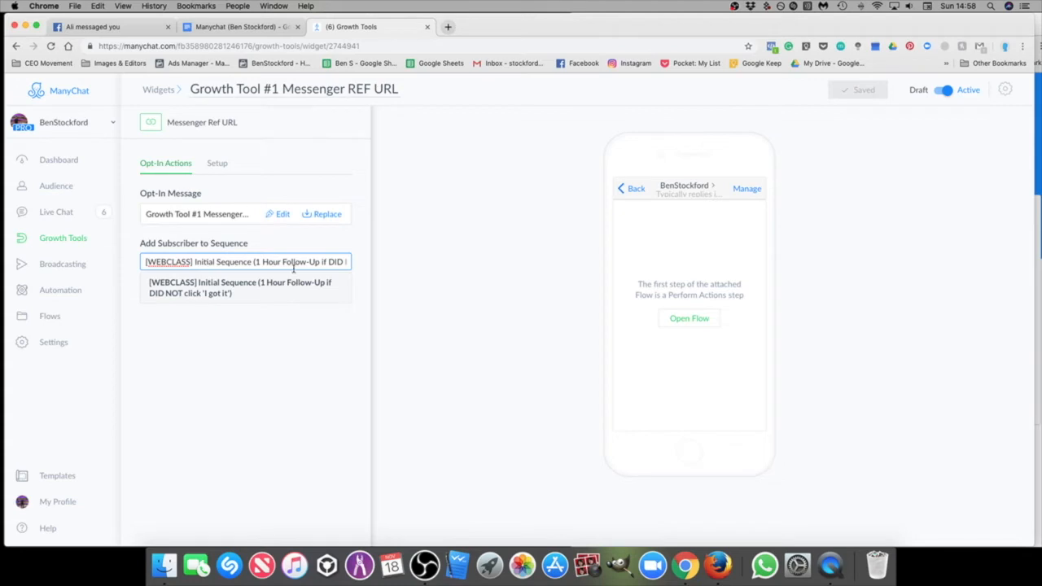
click(307, 345)
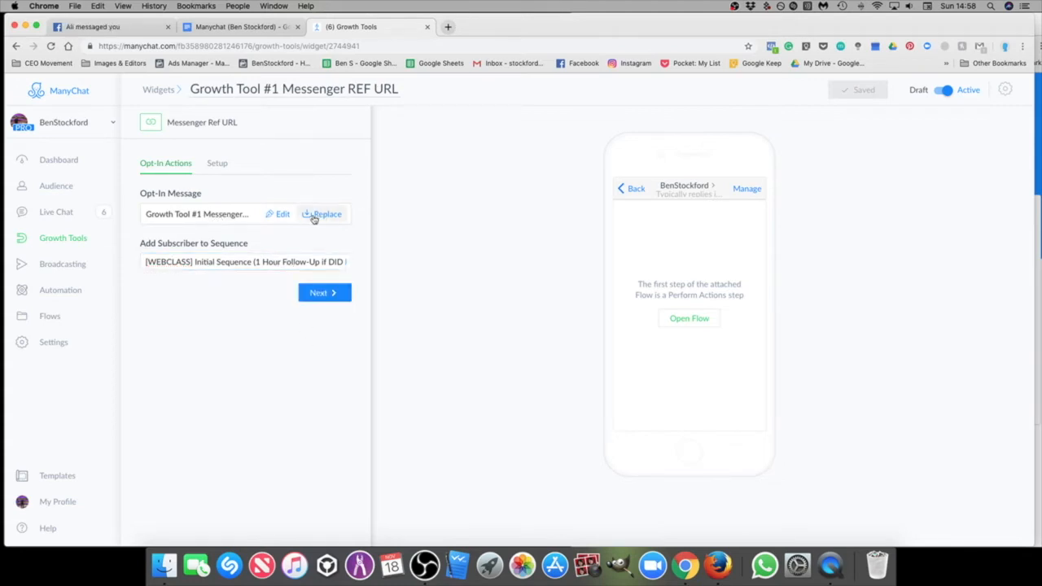
Step: Check the Messenger Ref URL and its custom ref parameter in the growth tool's setup
click(216, 163)
drag(225, 288, 145, 290)
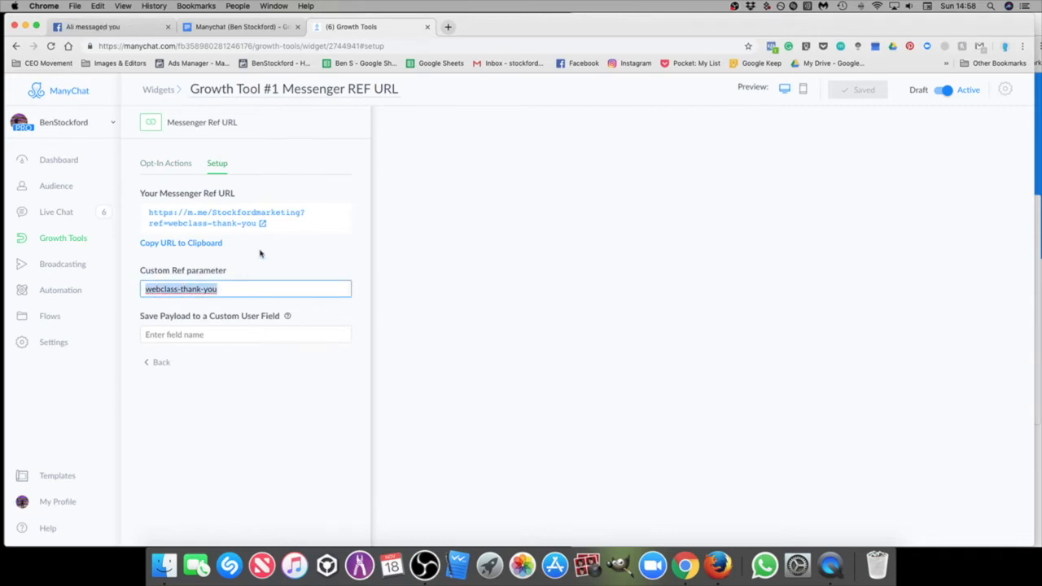
click(237, 284)
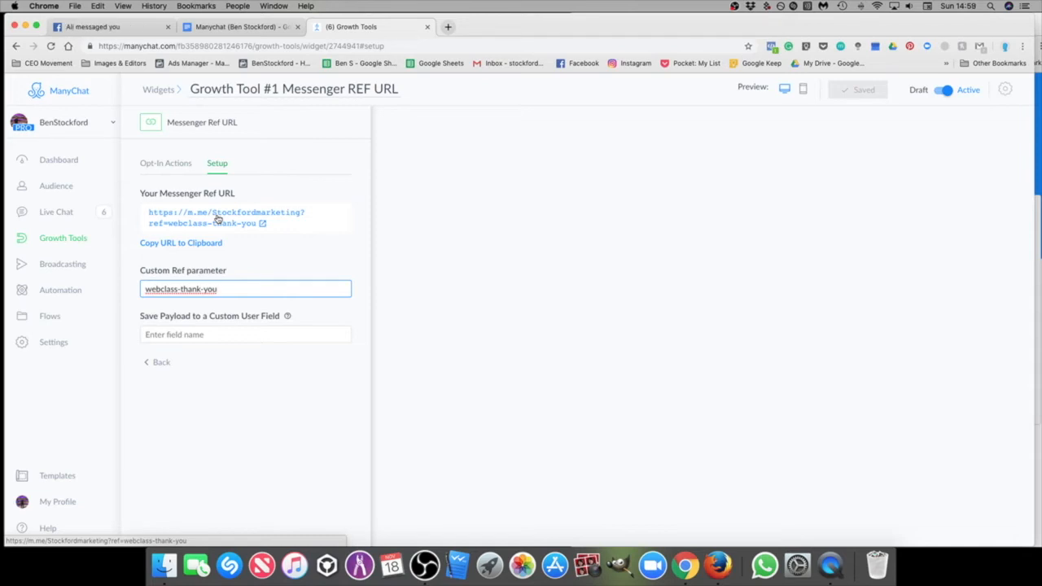
click(222, 401)
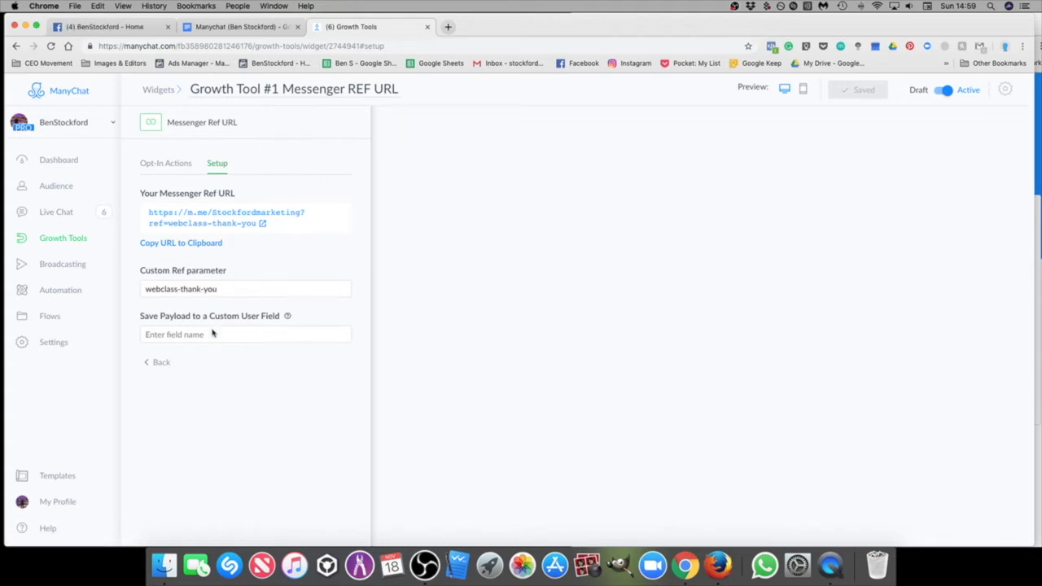
Step: Open the growth tool's opt-in message flow for editing from its opt-in actions
click(173, 165)
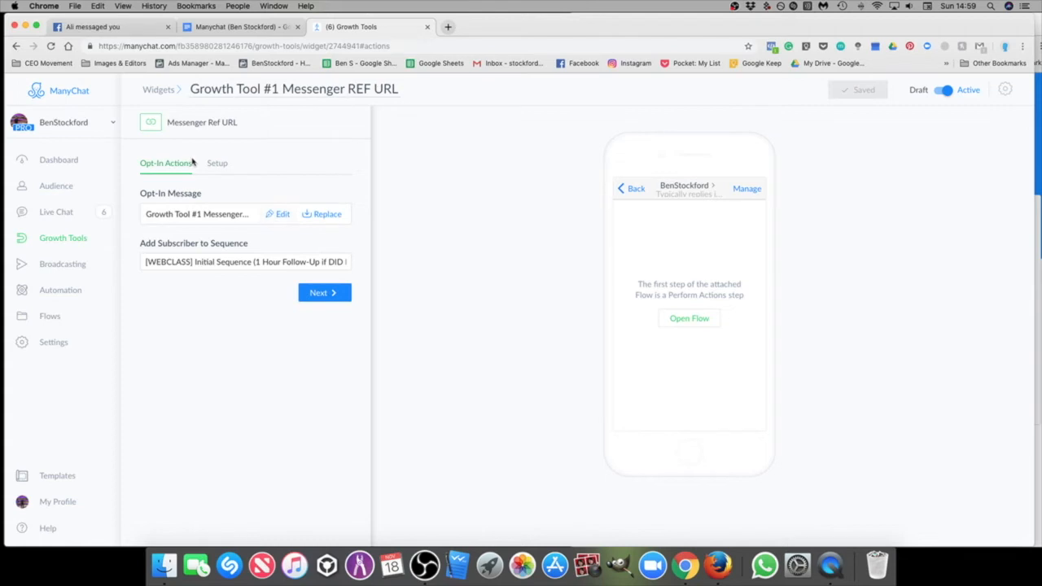
click(277, 214)
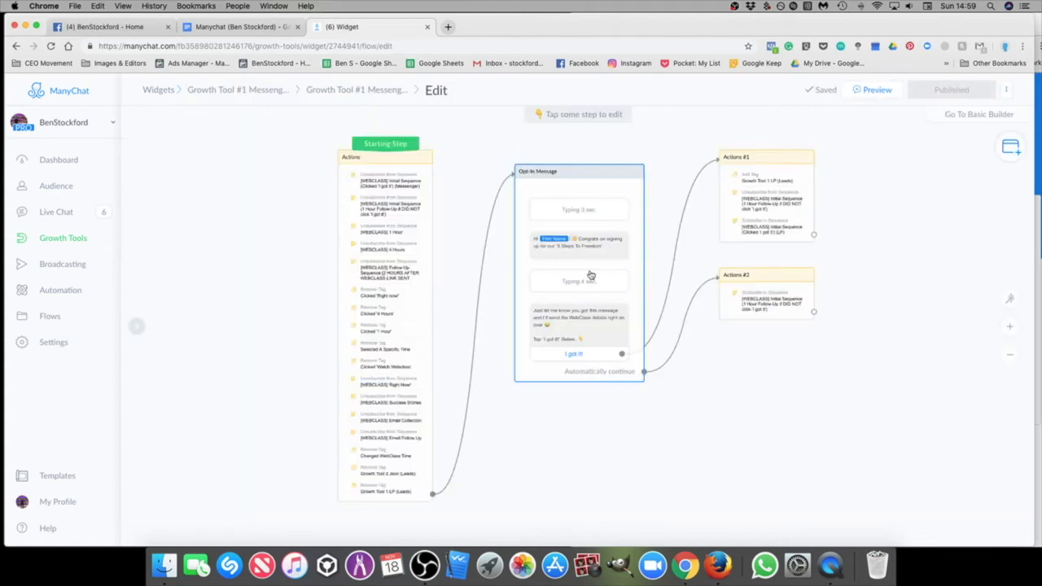
click(385, 253)
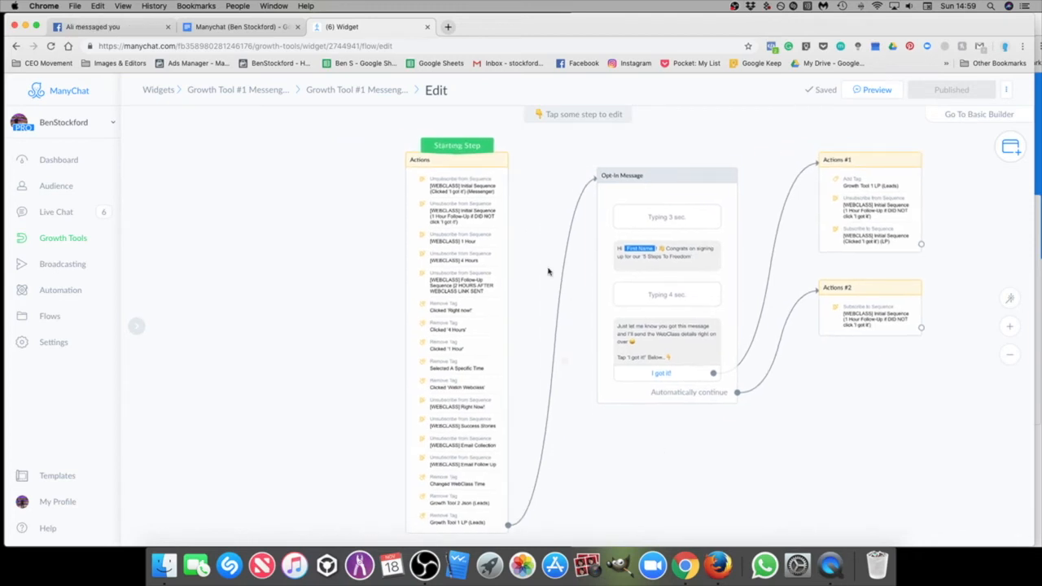
Step: Add an empty Perform Actions step to the flow, placed in the free space above the starting step
scroll(534, 258, down, 5)
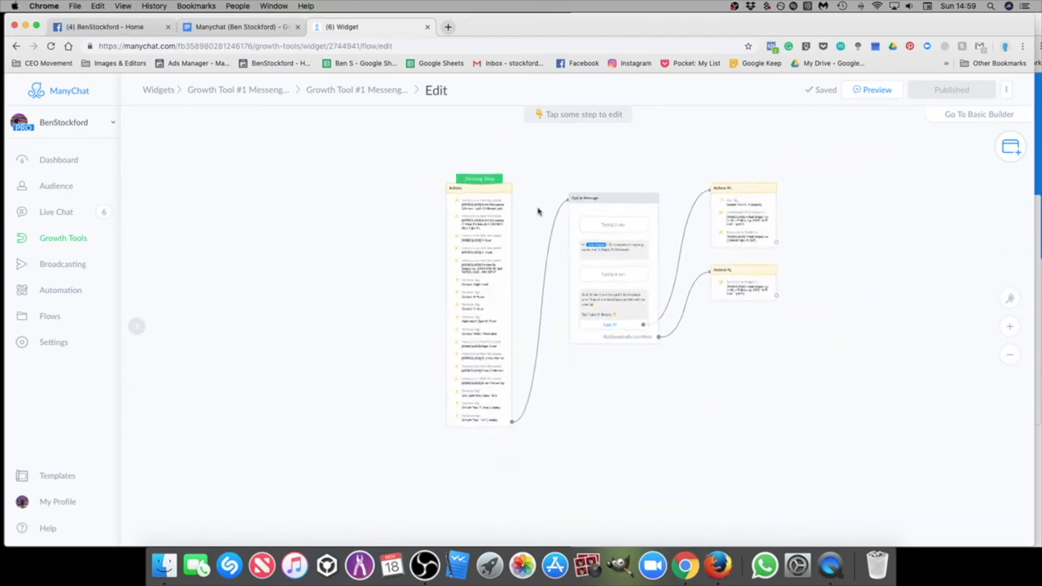
drag(496, 276, 475, 300)
scroll(507, 249, down, 2)
mouse_move(508, 249)
mouse_down()
mouse_move(497, 302)
mouse_move(499, 253)
mouse_up()
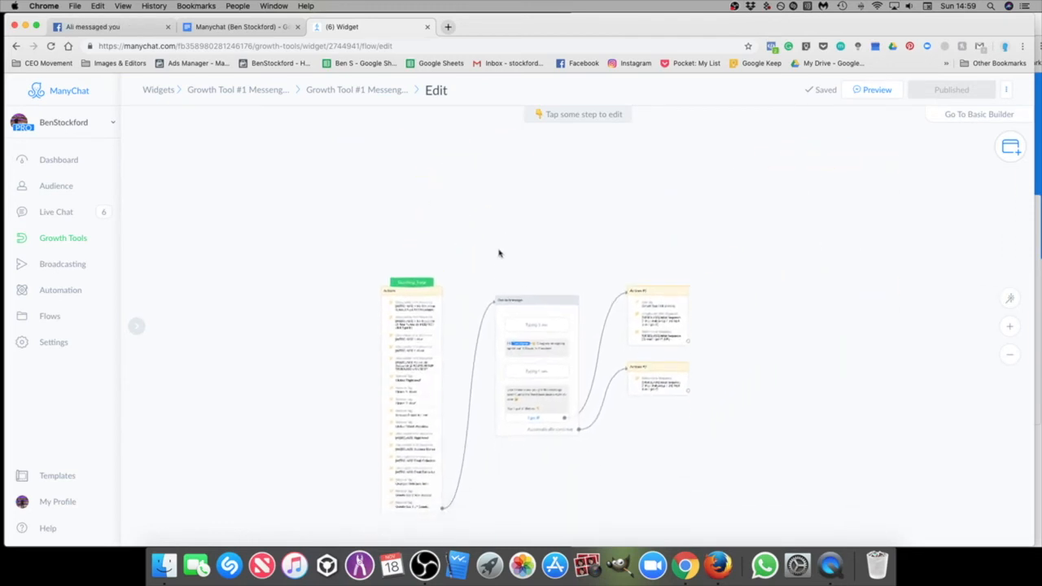
click(1010, 147)
click(923, 189)
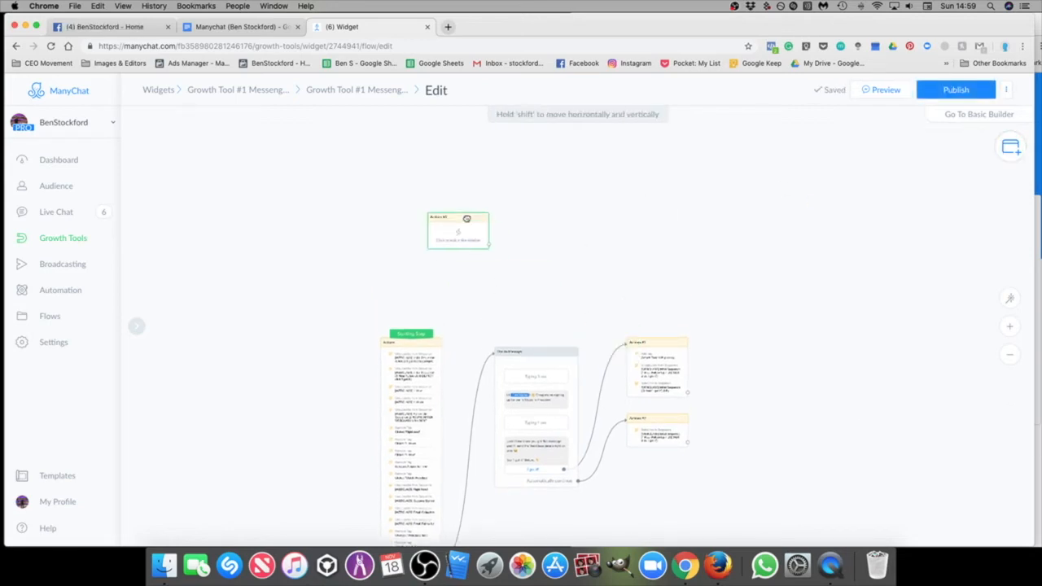
drag(510, 236, 527, 179)
Step: Examine the starting Actions step and how the opt-in message branches to its two follow-up action steps
scroll(456, 339, up, 5)
drag(511, 320, 558, 204)
scroll(470, 190, up, 3)
scroll(526, 187, down, 1)
scroll(526, 187, down, 2)
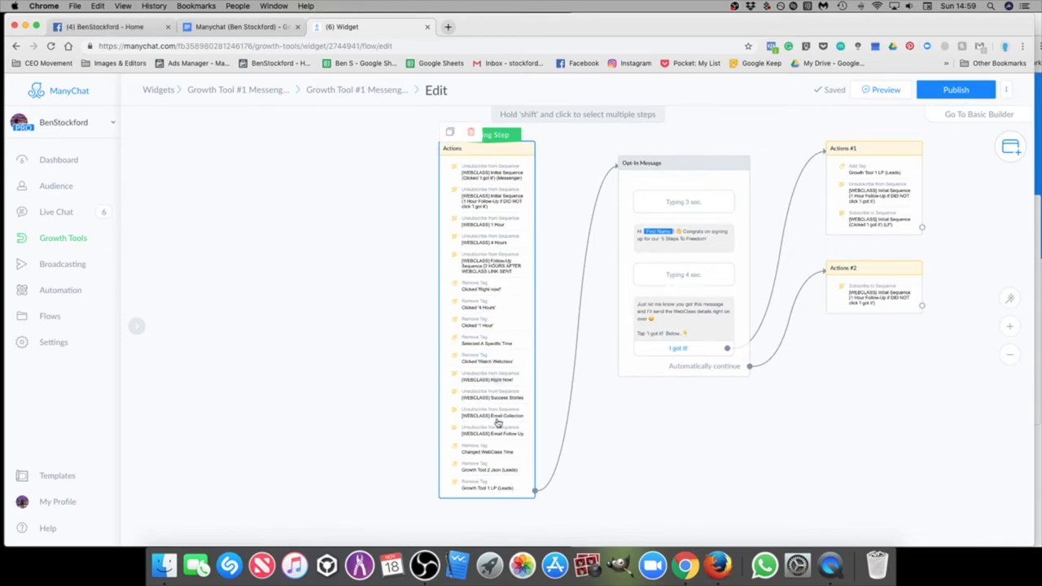
drag(678, 463, 576, 455)
scroll(633, 480, down, 3)
scroll(576, 454, up, 3)
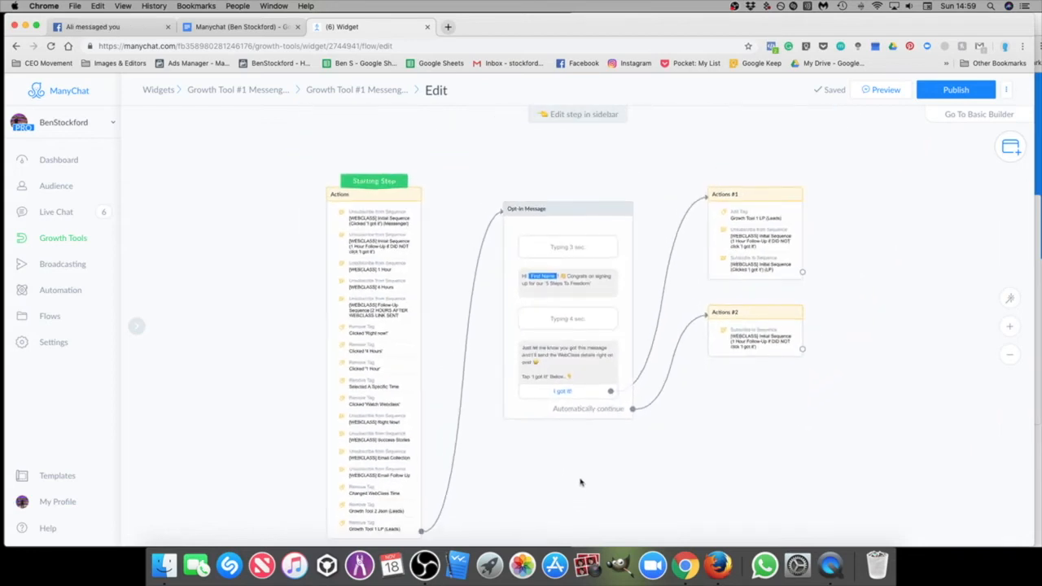
drag(586, 453, 585, 437)
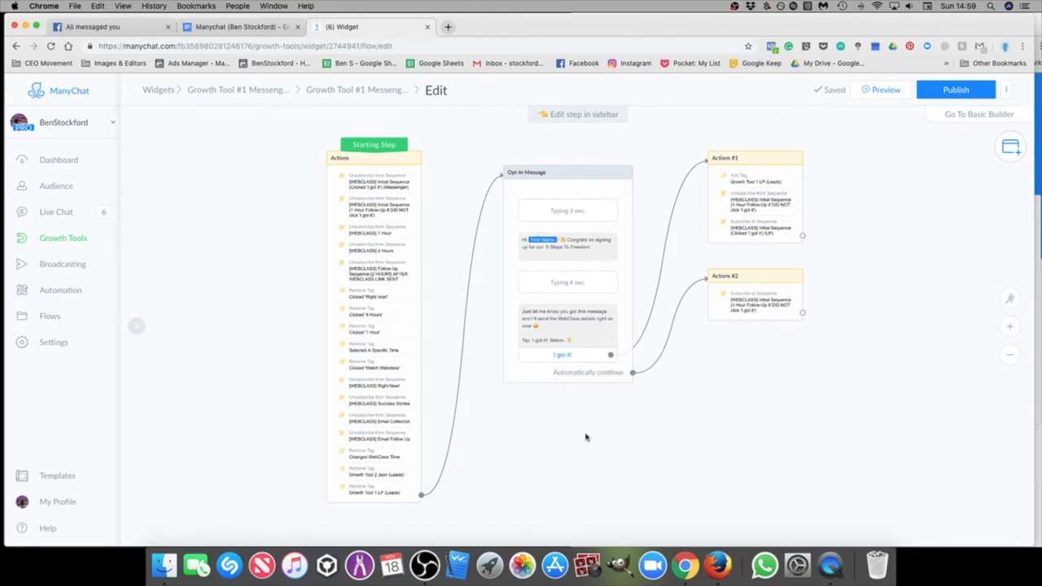
click(389, 470)
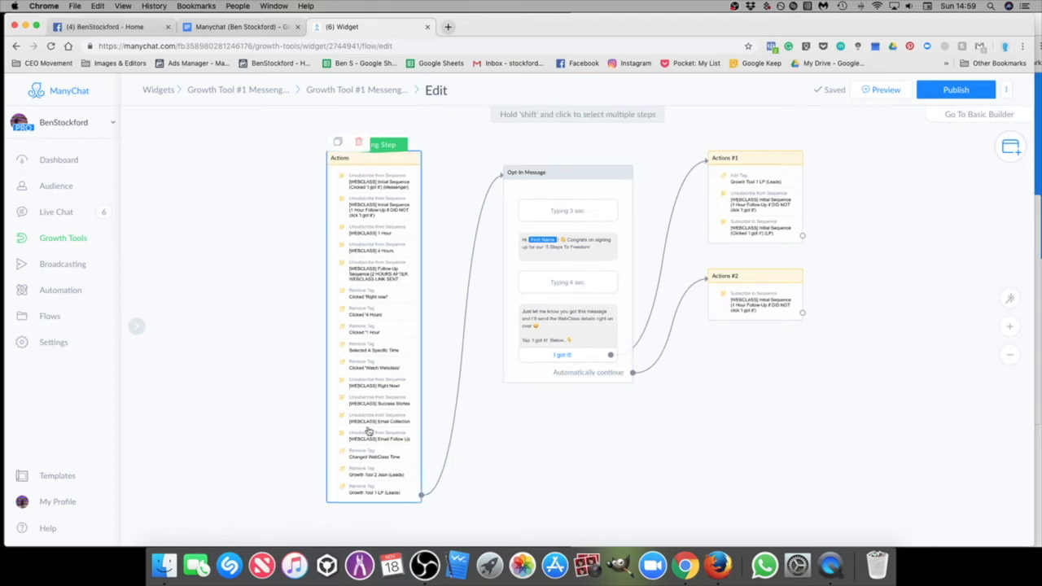
click(711, 478)
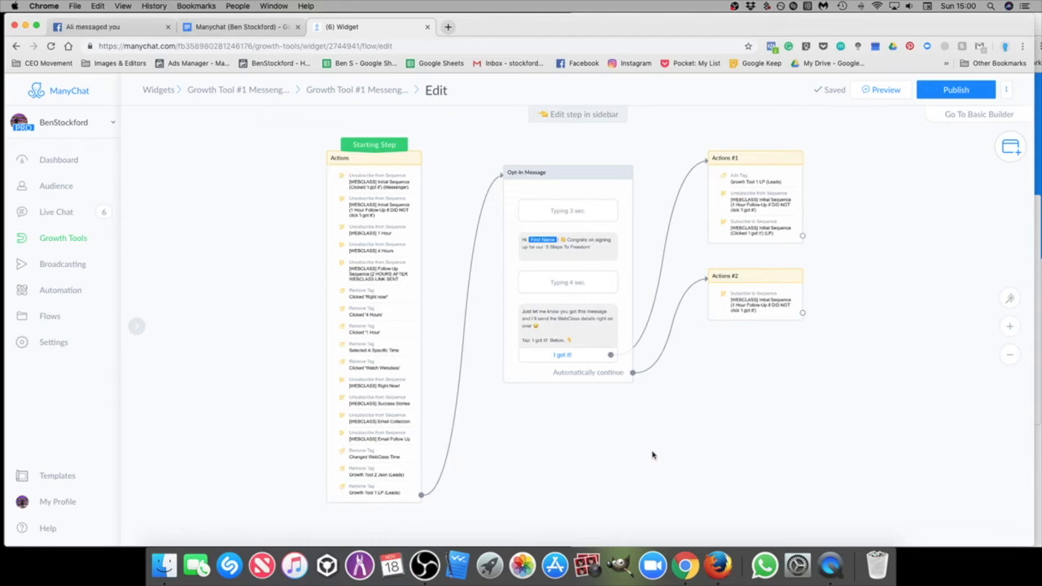
Step: Open the new empty Actions step and add a Remove Tag action to it
scroll(471, 346, up, 5)
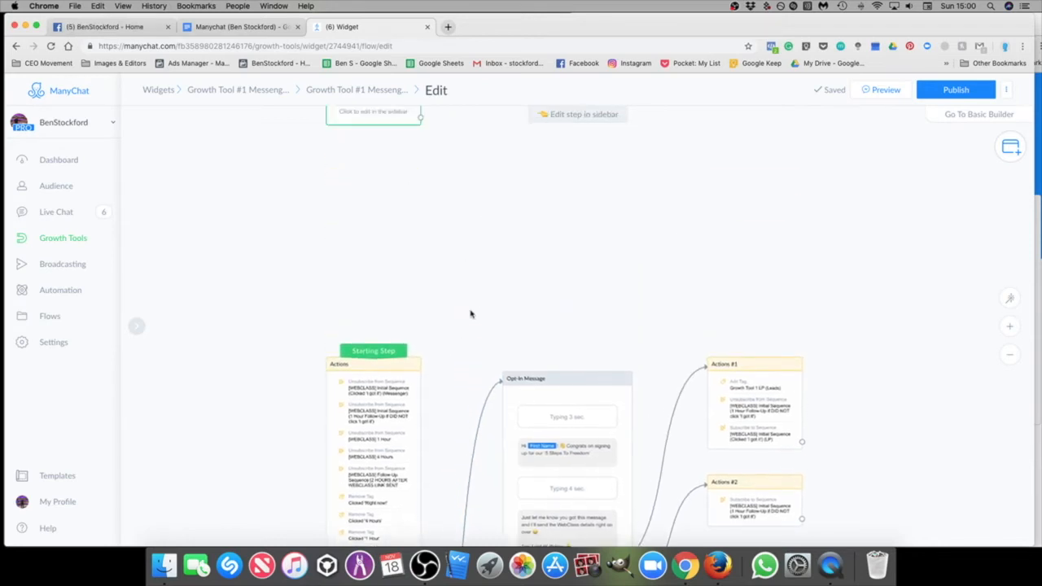
scroll(493, 288, down, 3)
drag(493, 287, 490, 371)
scroll(446, 302, up, 5)
drag(468, 302, 513, 311)
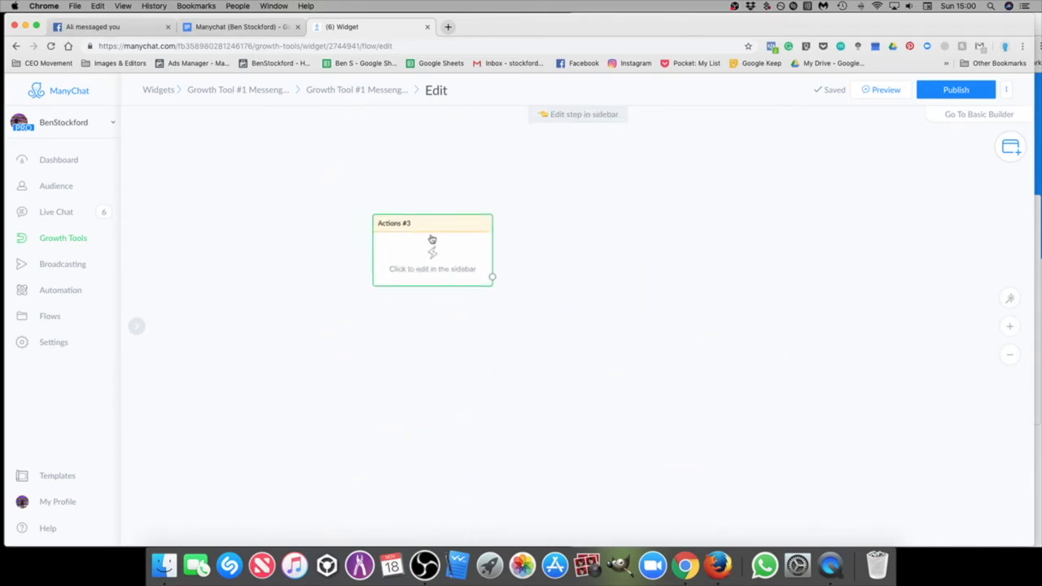
click(432, 240)
click(260, 176)
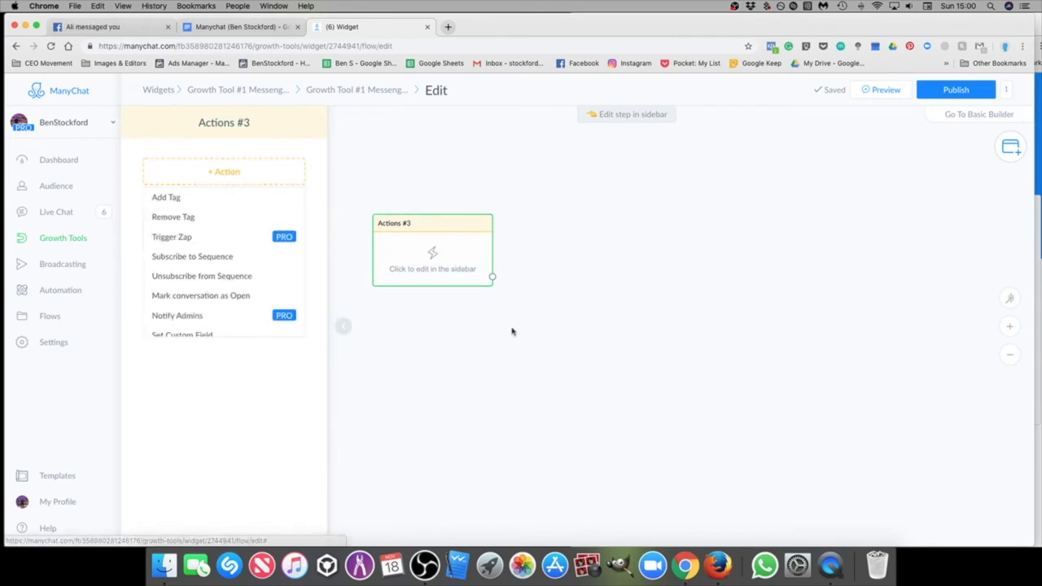
click(203, 218)
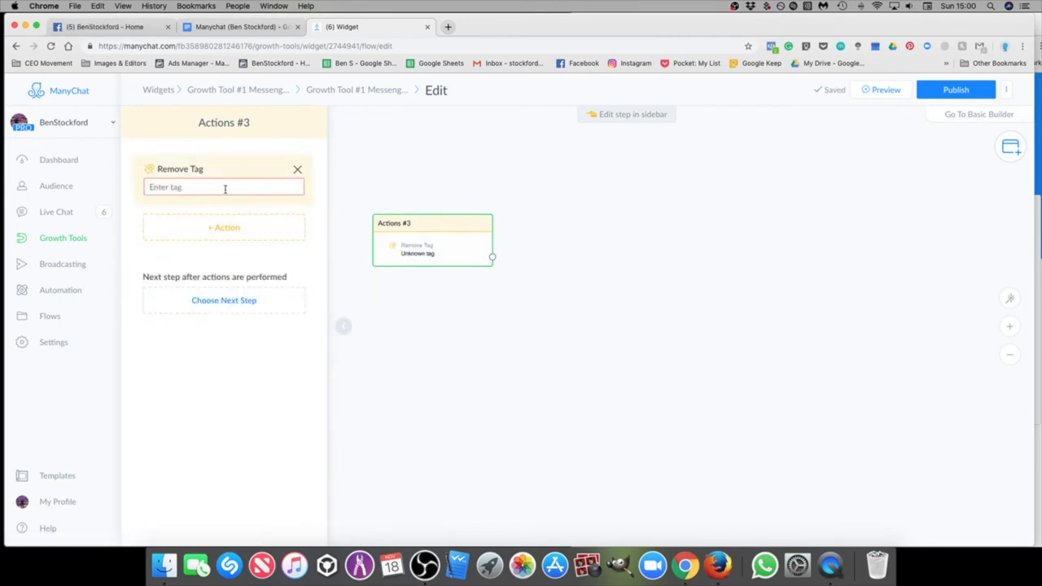
Step: Choose Clicked '1 Hour' as the tag for the new step's Remove Tag action
click(192, 187)
click(425, 350)
scroll(427, 342, down, 3)
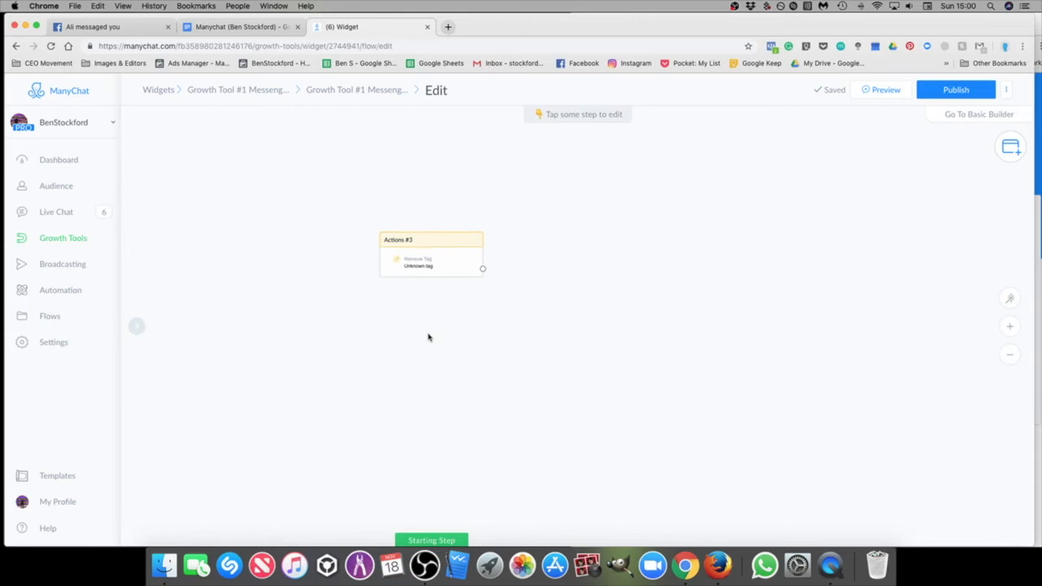
click(430, 261)
click(209, 188)
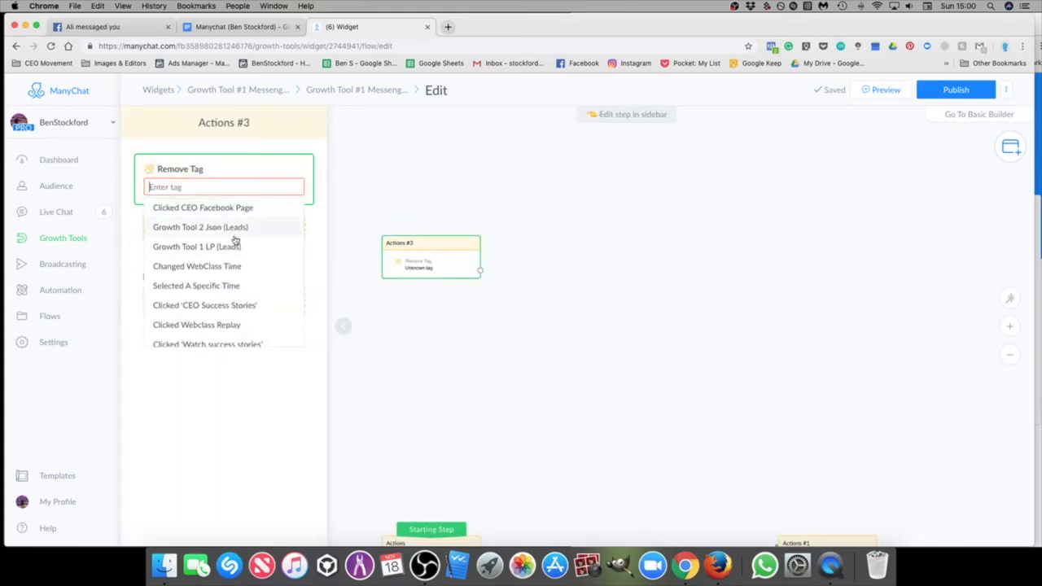
scroll(238, 275, down, 3)
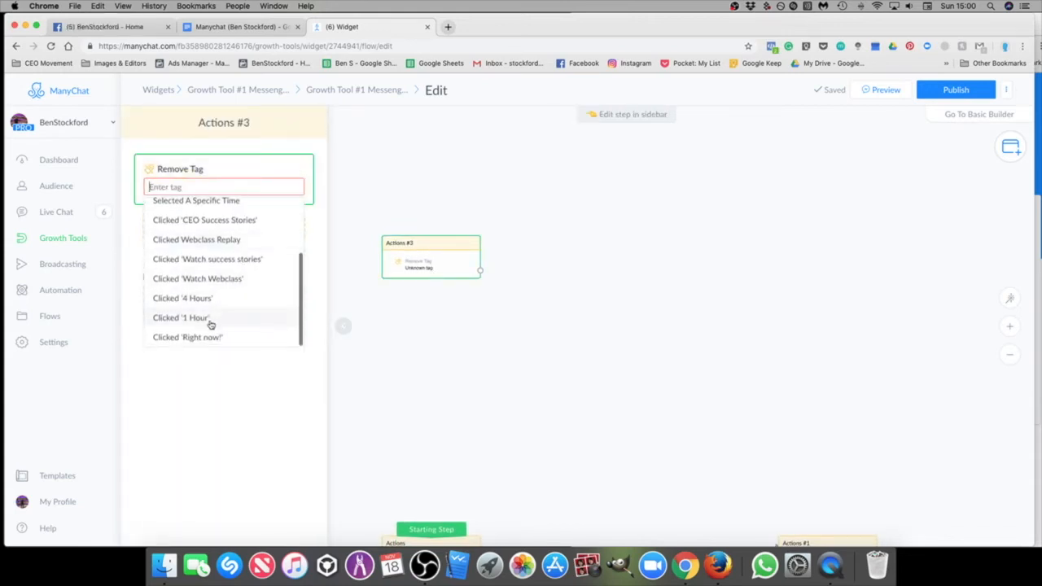
click(213, 318)
click(442, 334)
Step: Add an action to the new step that unsubscribes from the [WEBCLASS] Initial Sequence (1 Hour Follow-Up if DID NOT click 'I got it')
click(499, 277)
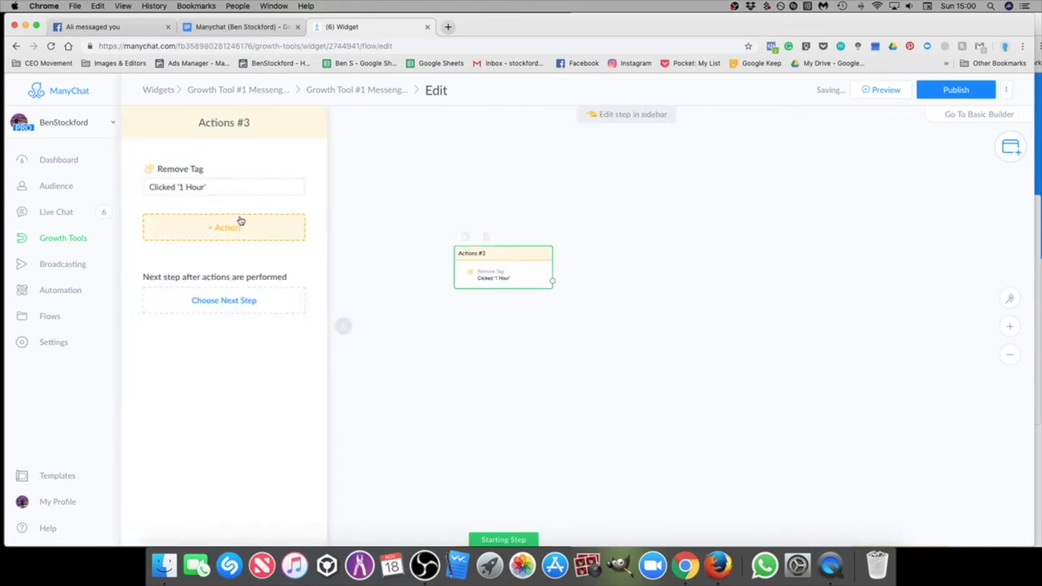
click(232, 227)
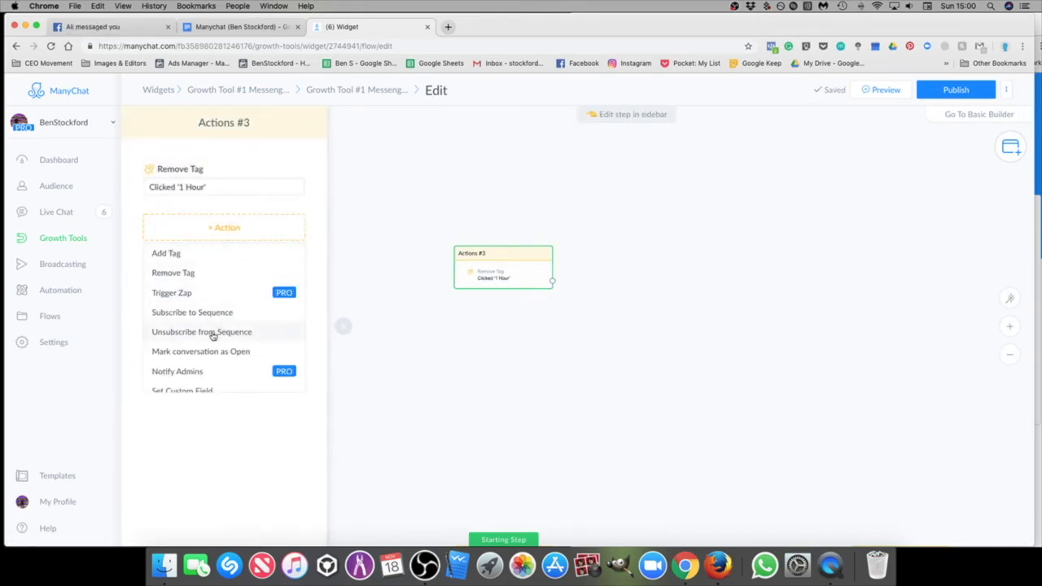
click(212, 333)
click(219, 238)
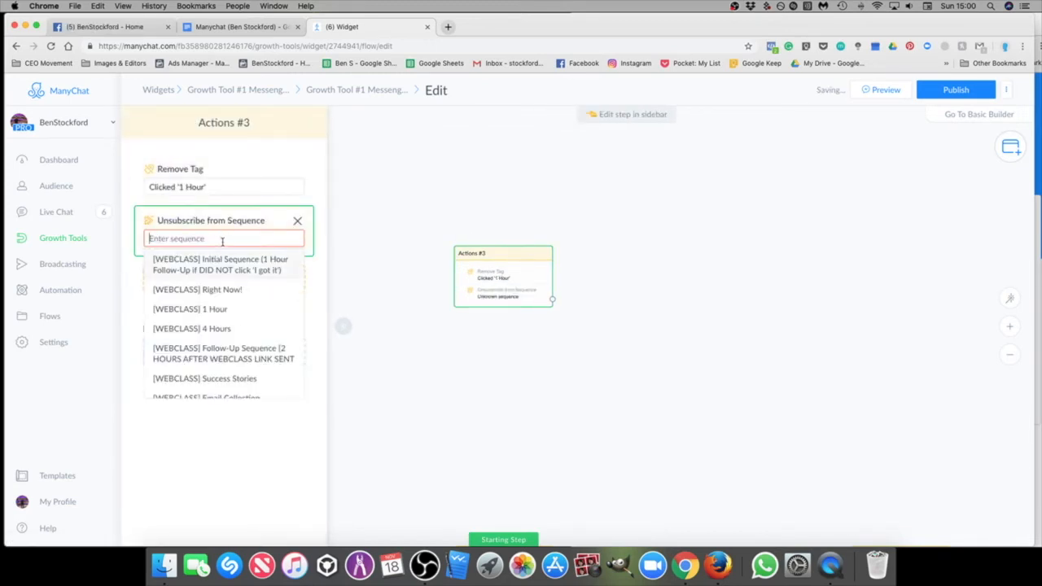
click(237, 275)
click(561, 390)
Step: Review the sequence unsubscriptions and tag removals listed in the starting Actions step
scroll(561, 390, down, 5)
drag(561, 390, 437, 228)
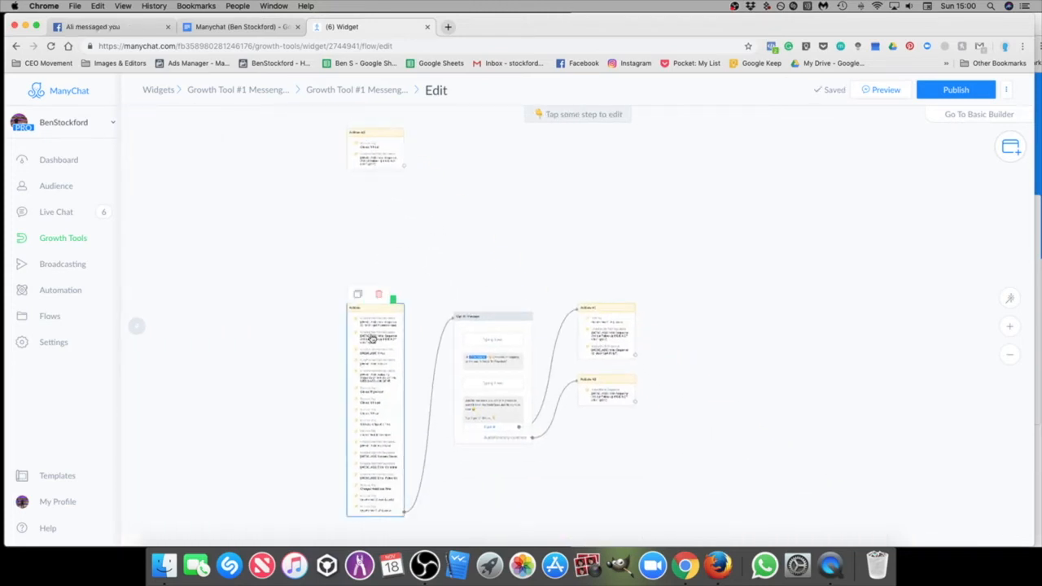
scroll(391, 486, up, 5)
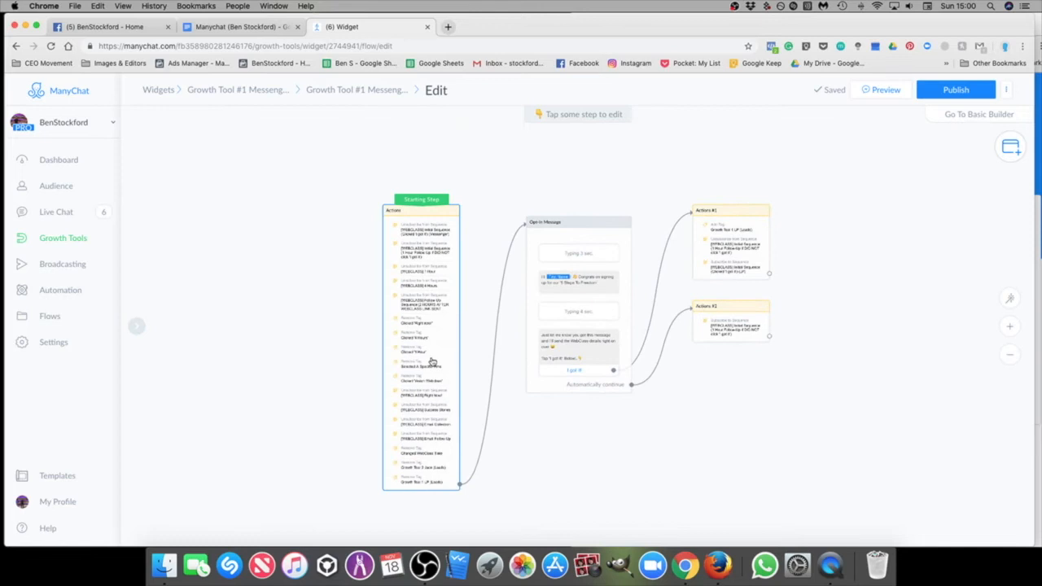
scroll(500, 272, down, 2)
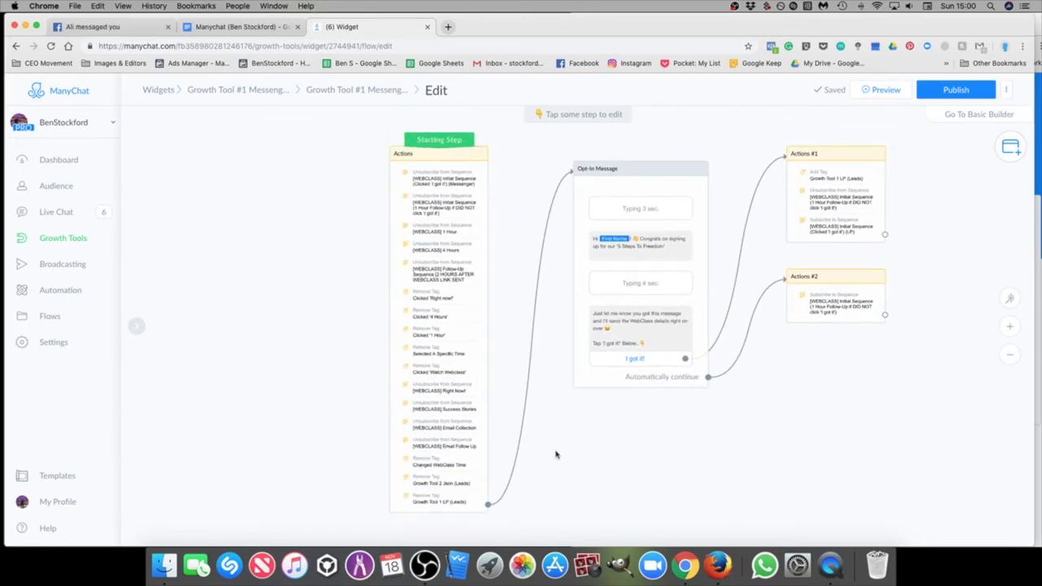
scroll(560, 454, down, 2)
drag(568, 452, 556, 471)
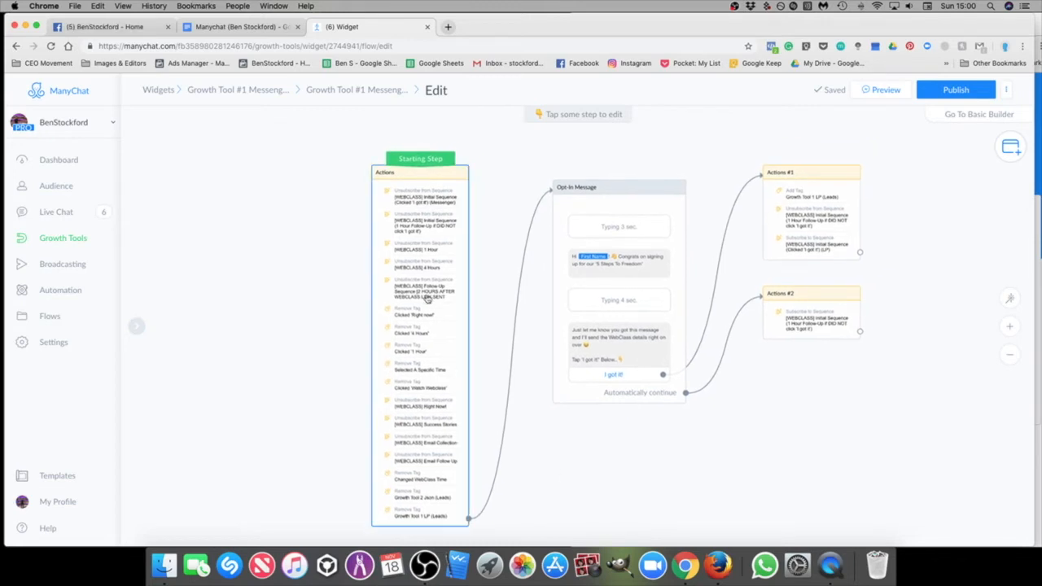
drag(690, 452, 497, 412)
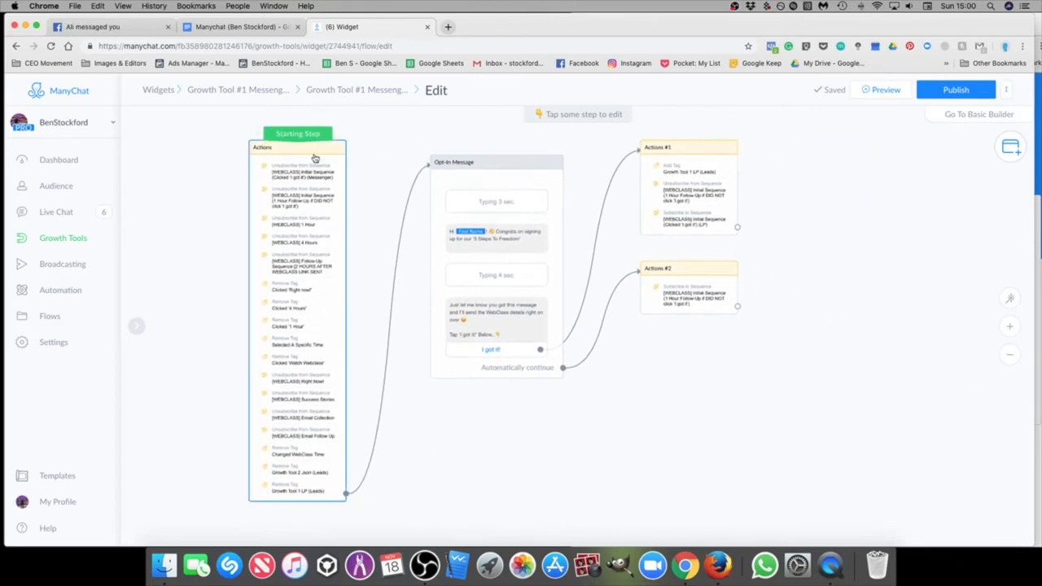
Step: Connect the newly added Actions step to a new, empty Send Message step
scroll(308, 283, up, 10)
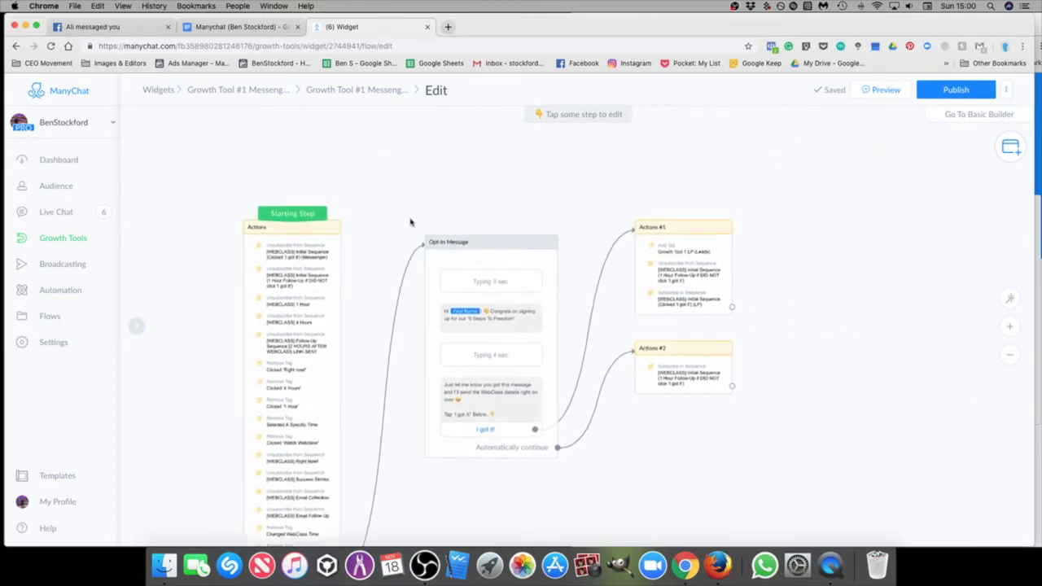
mouse_move(320, 235)
mouse_down()
mouse_move(321, 286)
mouse_move(310, 241)
mouse_up()
click(324, 280)
click(423, 190)
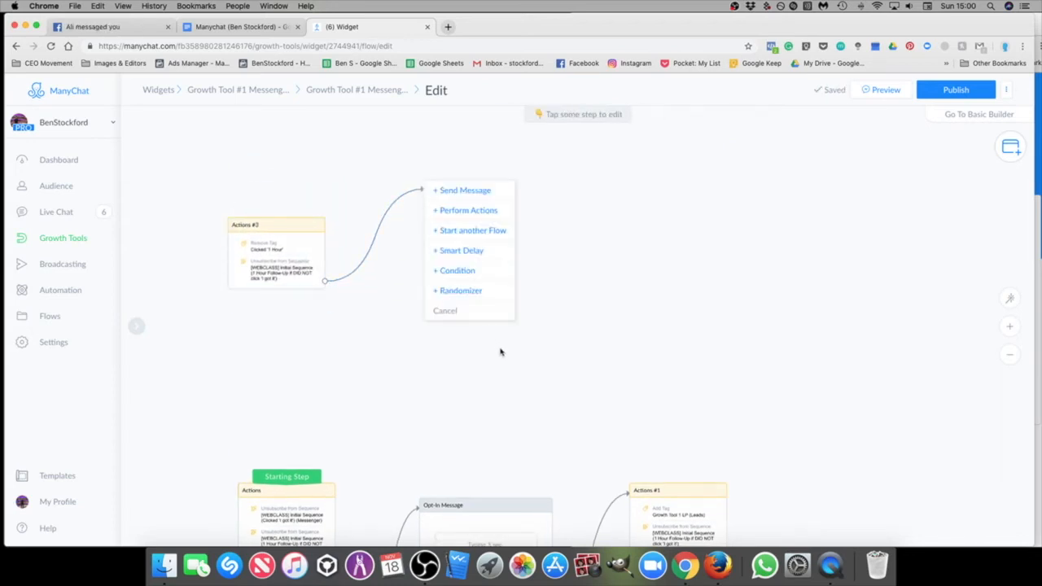
click(486, 192)
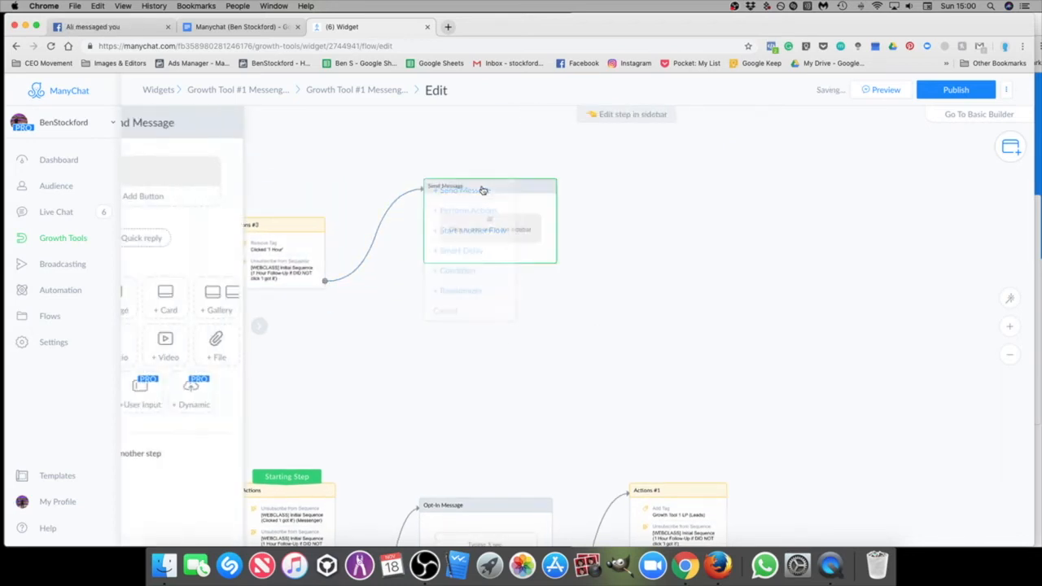
scroll(603, 285, down, 3)
drag(609, 274, 562, 315)
scroll(563, 226, down, 3)
drag(552, 231, 549, 278)
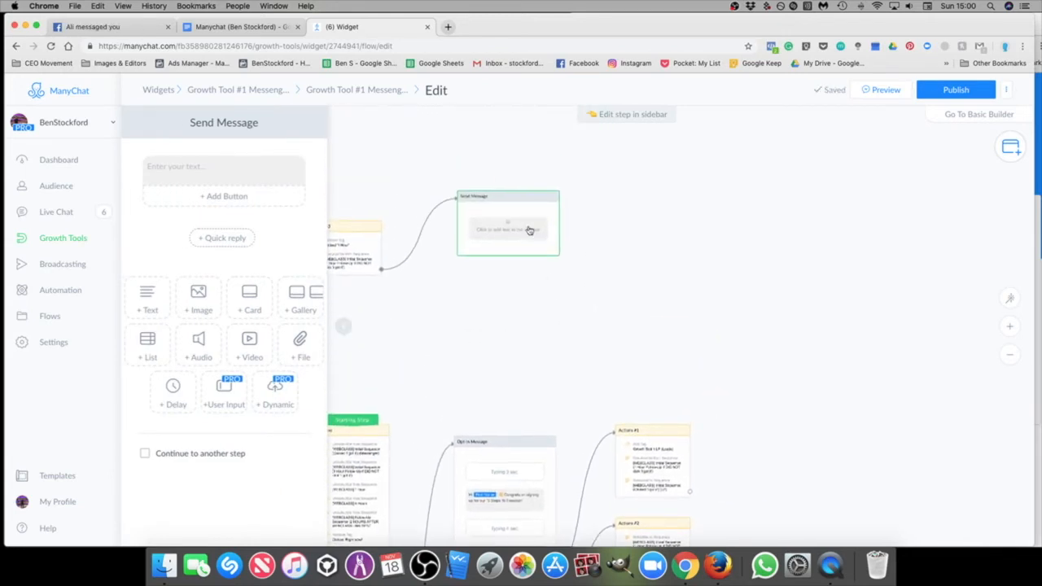
Step: Switch to the Manychat script document in Google Docs and browse it for the funnel's message text
click(240, 27)
scroll(565, 379, down, 15)
scroll(566, 383, down, 3)
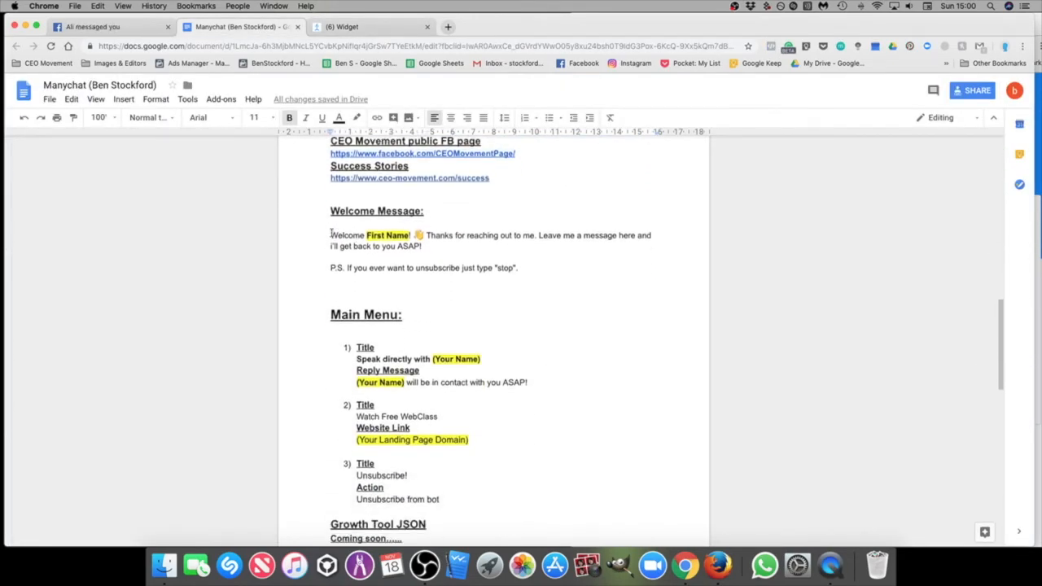
Step: Copy the "Hey First Name! Congrats on signing up..." line from the "Growth Tool - Messenger REF URL" section of the document
scroll(407, 268, up, 2)
scroll(488, 302, down, 4)
scroll(486, 296, up, 12)
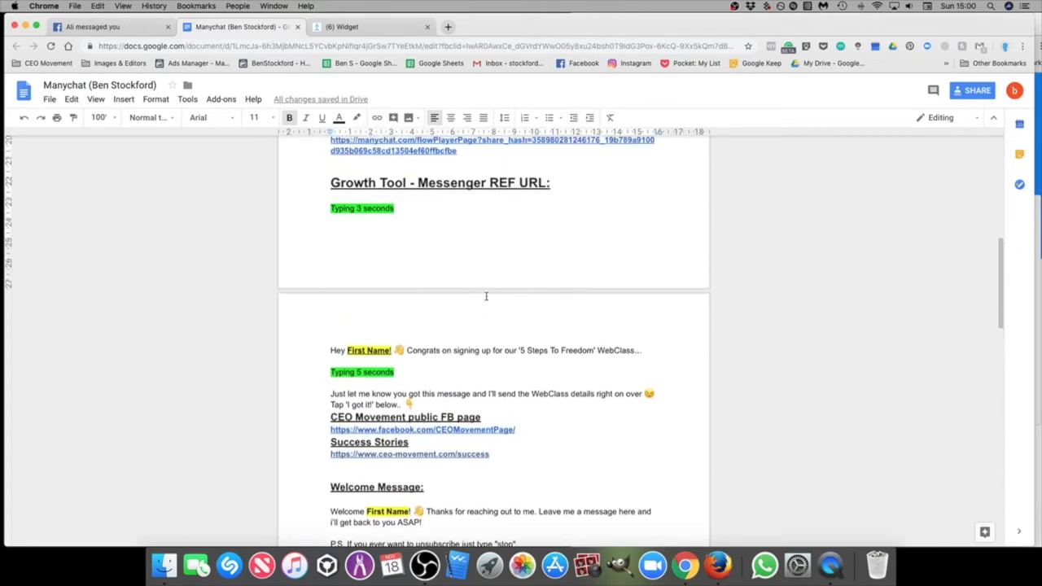
scroll(486, 296, down, 1)
scroll(340, 301, up, 1)
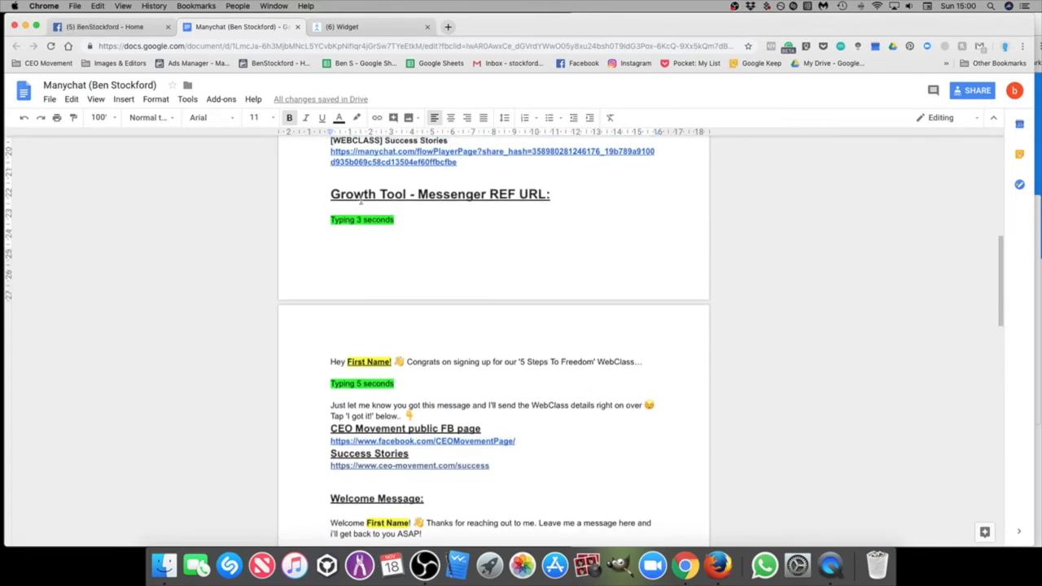
drag(328, 362, 643, 362)
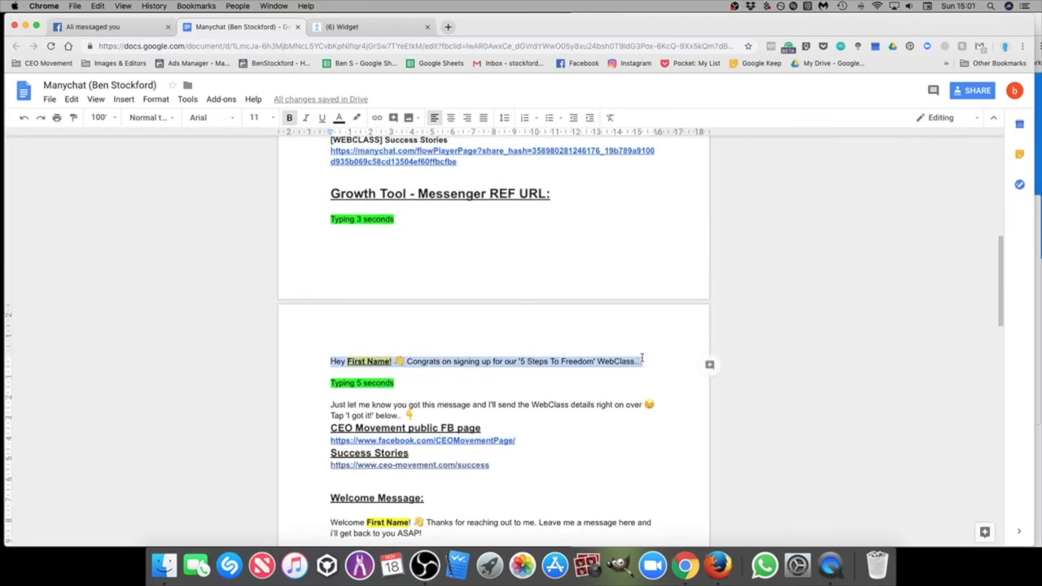
right_click(639, 362)
click(641, 127)
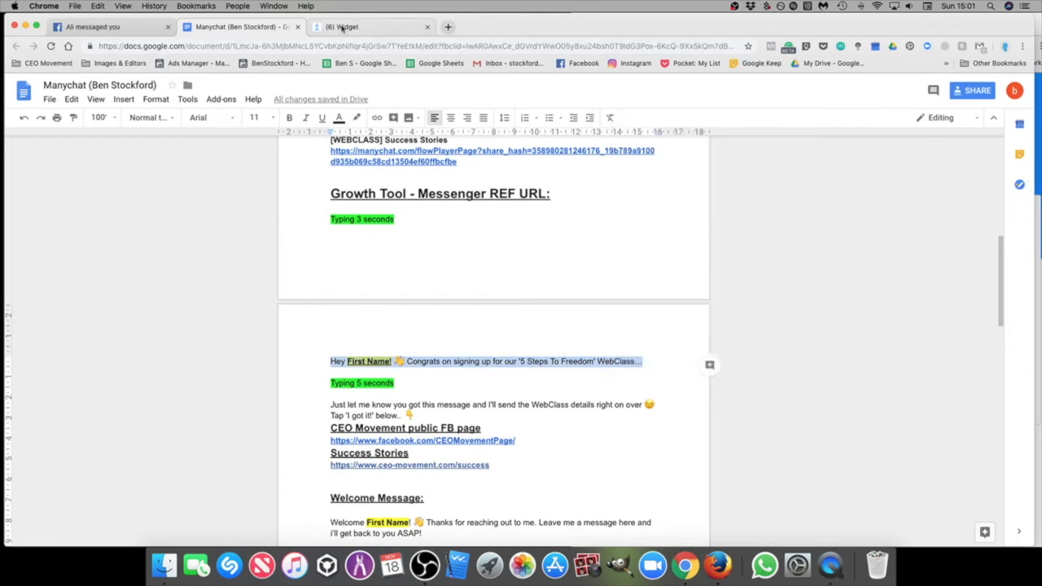
Step: Switch to the ManyChat flow editor and paste the copied greeting into the empty text block of the Send Message step
click(342, 27)
click(207, 167)
right_click(186, 170)
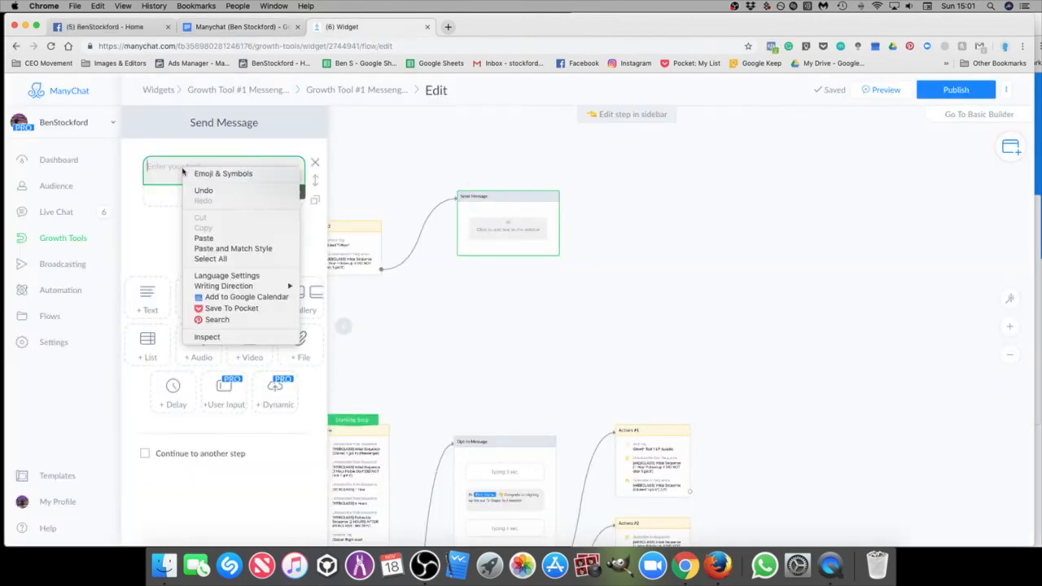
click(213, 238)
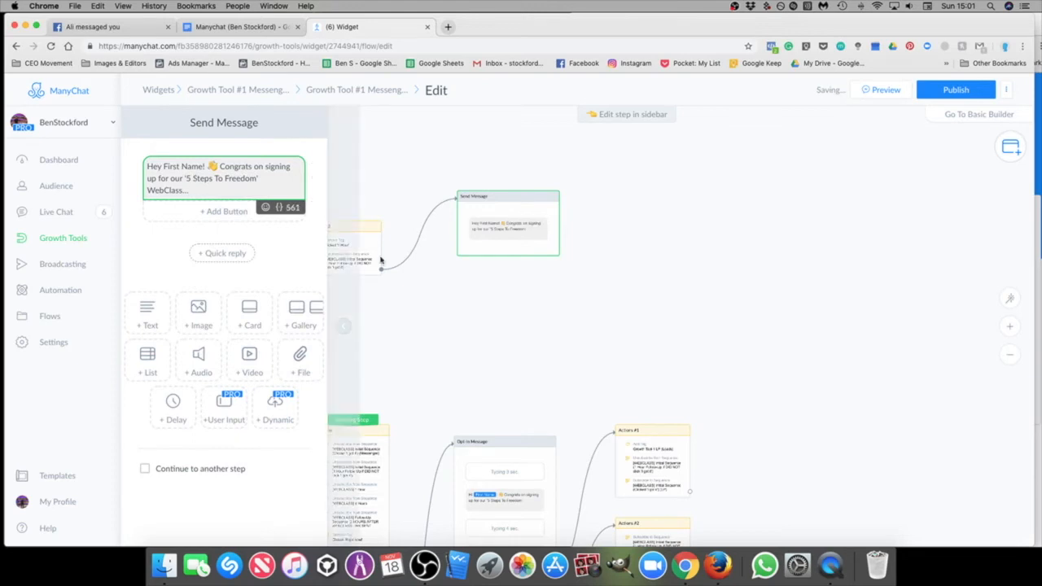
click(292, 246)
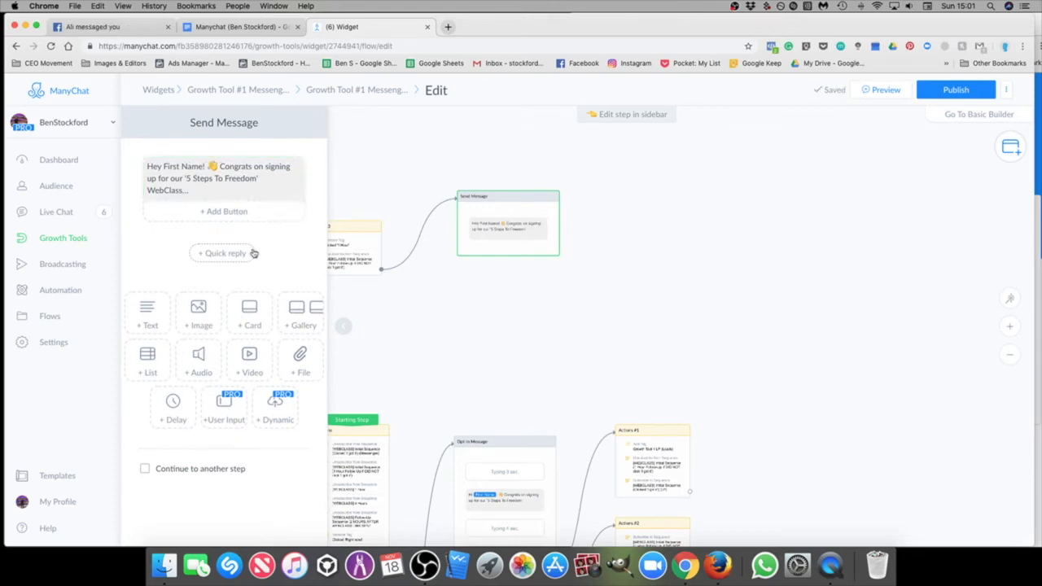
Step: Add a 3-second typing delay to the Send Message step and place it above the greeting text
click(178, 407)
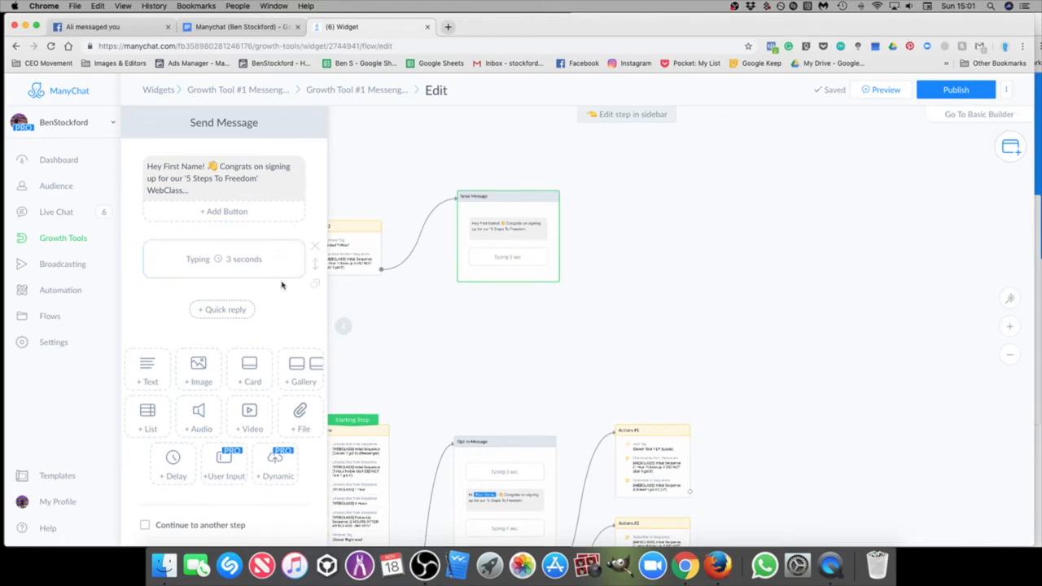
drag(393, 304, 497, 318)
drag(504, 375, 494, 298)
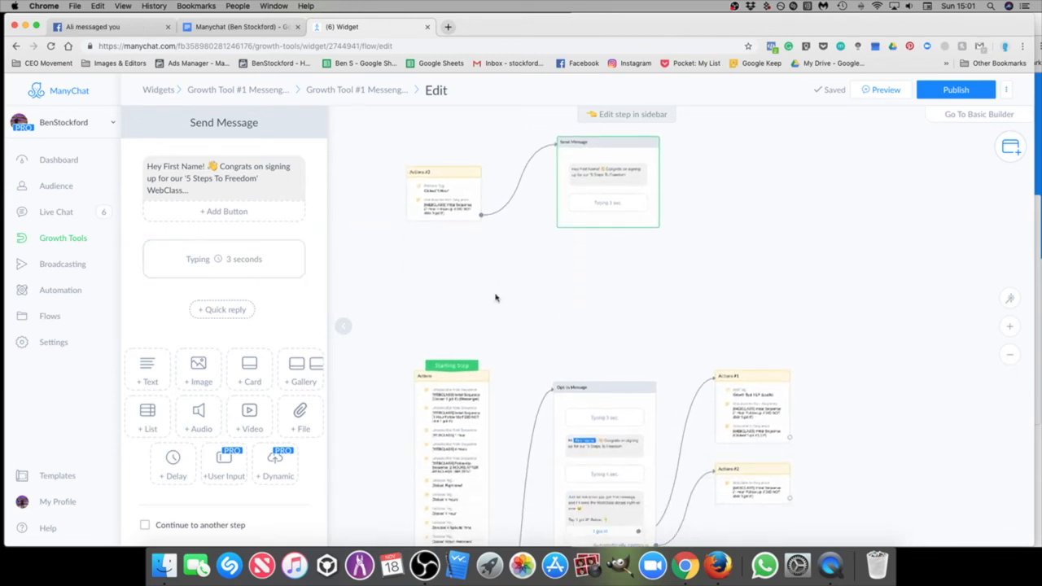
drag(316, 264, 314, 181)
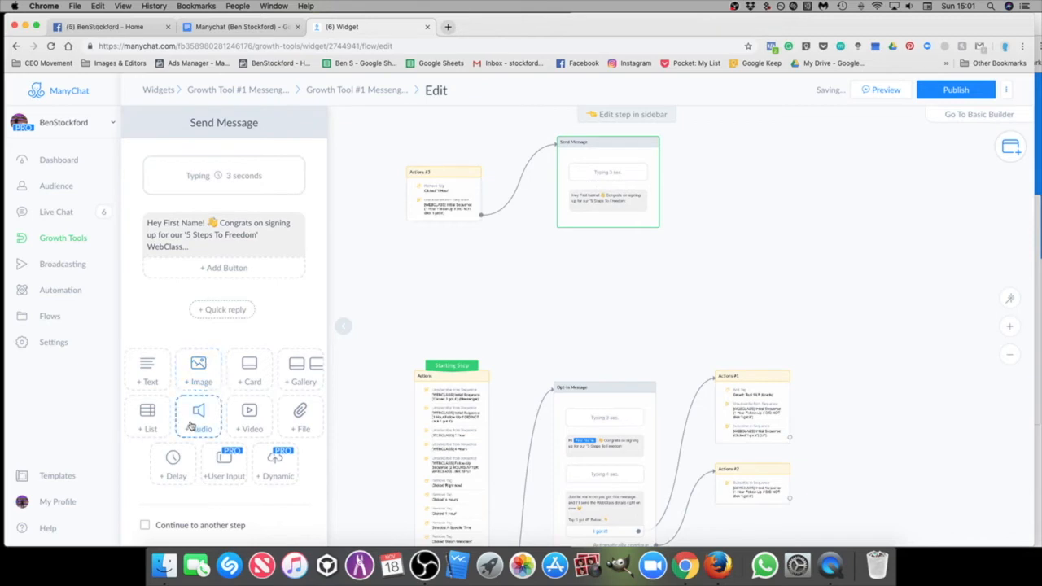
Step: Add a typing delay of 4 seconds below the greeting, followed by an empty text block
click(173, 468)
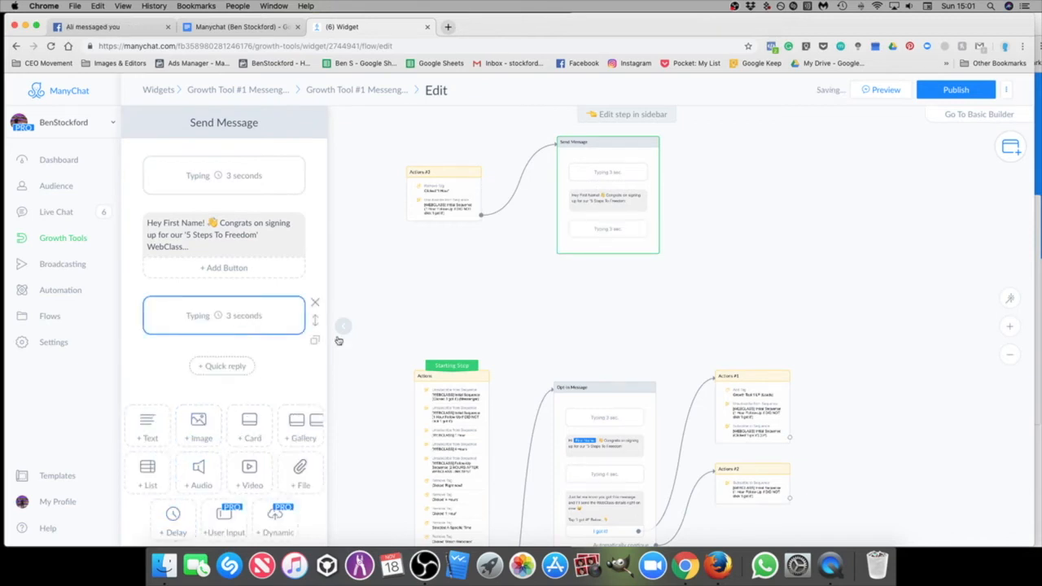
click(238, 330)
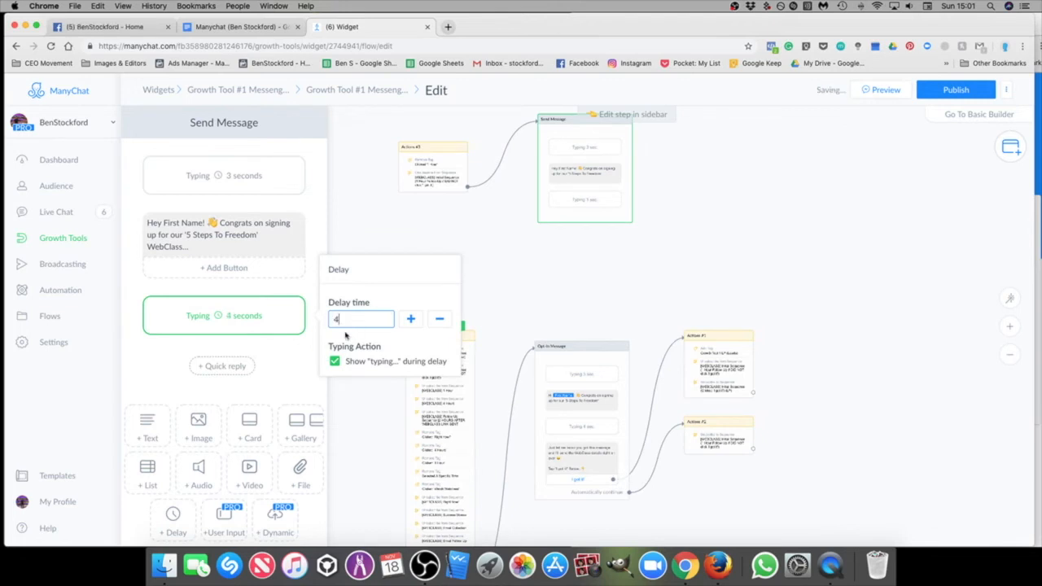
text(4)
click(287, 350)
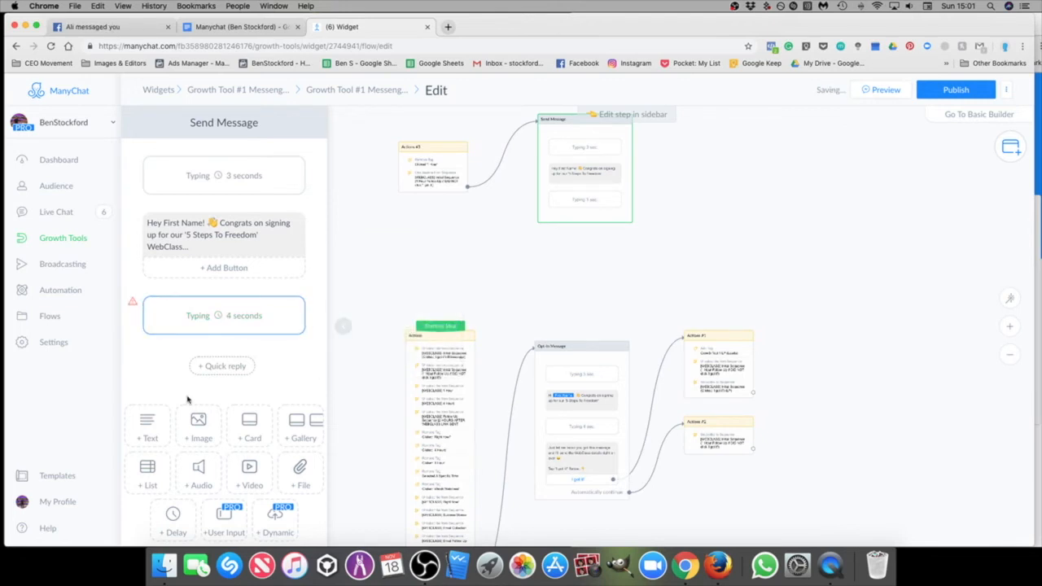
click(149, 430)
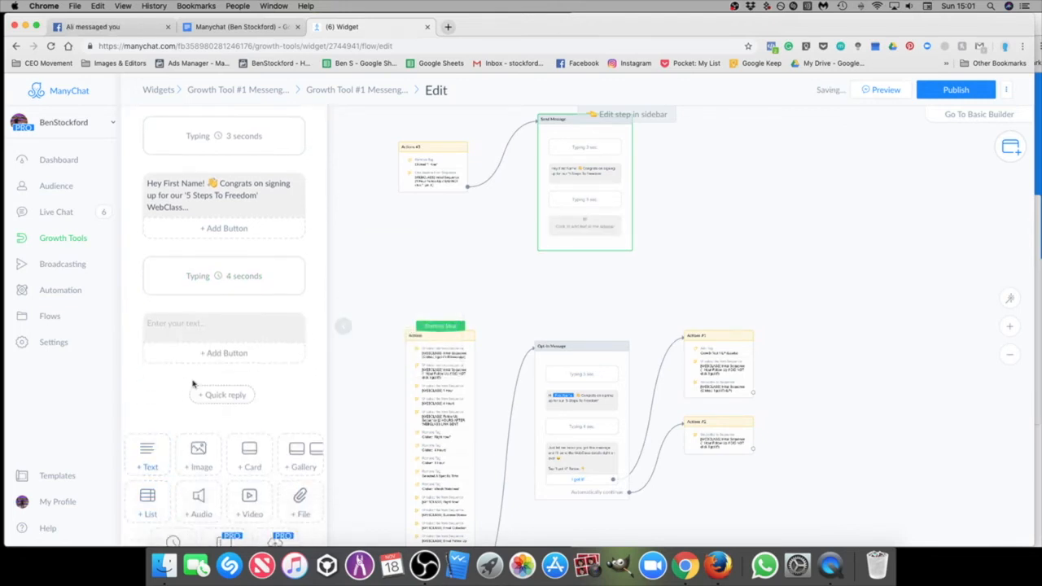
click(198, 325)
Step: Switch to the Google Docs script and copy the paragraph from "Just let me know you got this message" through "Tap 'I got it!' below.."
click(238, 28)
scroll(539, 369, down, 2)
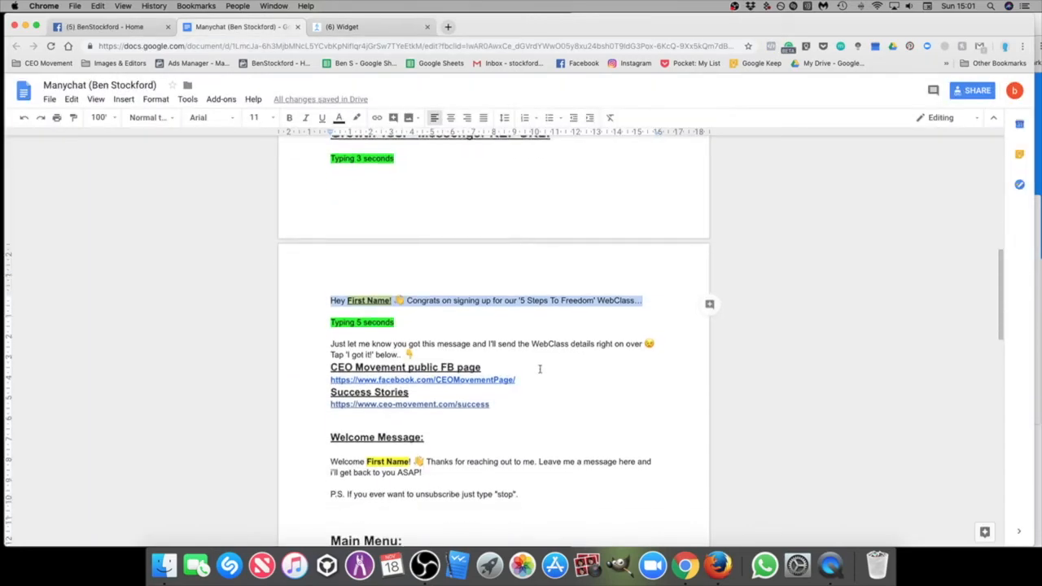
scroll(540, 369, up, 1)
double_click(539, 380)
drag(331, 361, 399, 372)
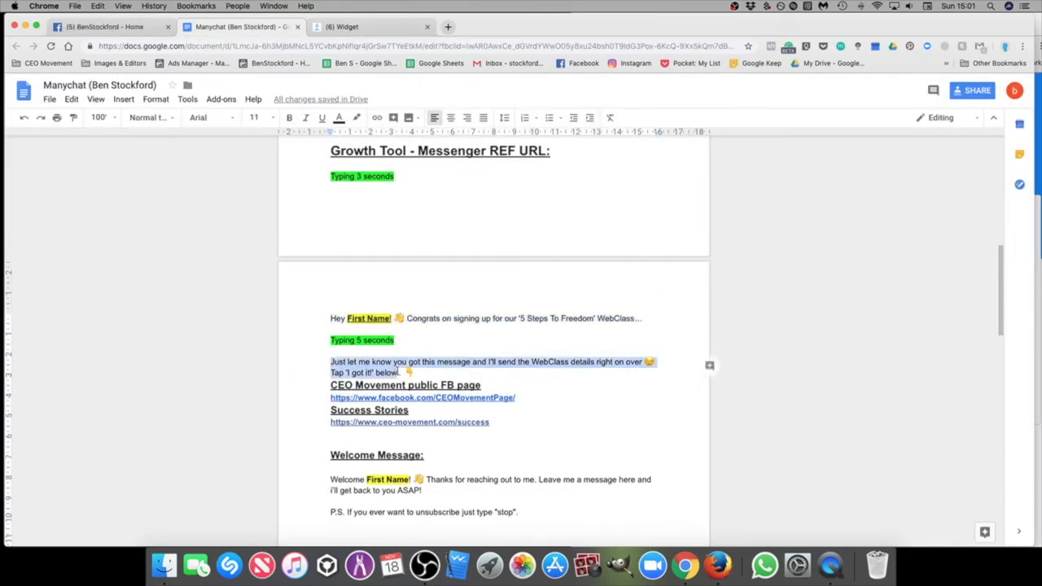
right_click(395, 364)
click(450, 143)
Step: Return to ManyChat and paste the copied "Just let me know you got this message" paragraph into the empty text block
click(338, 26)
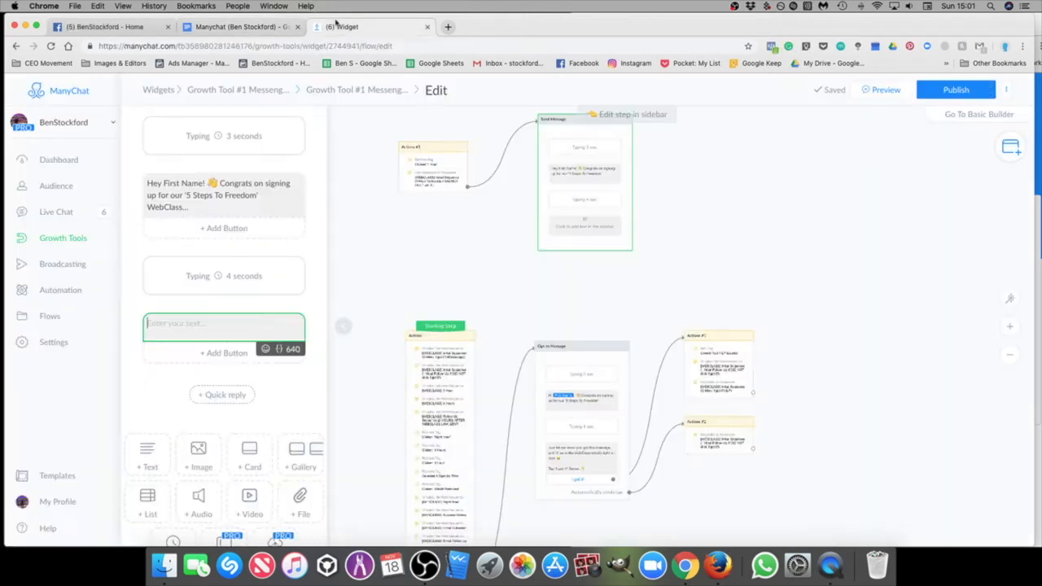
right_click(204, 326)
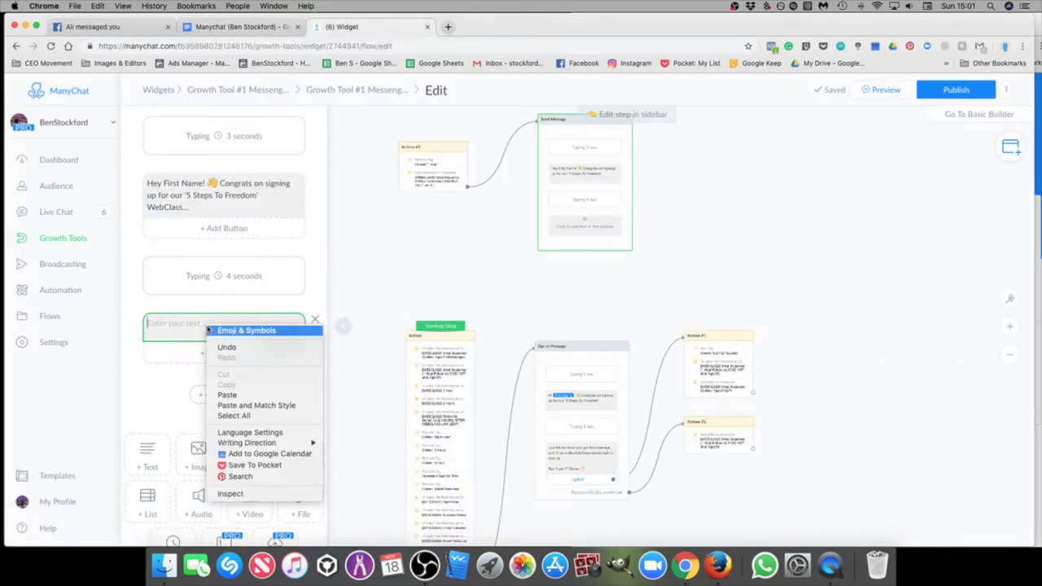
click(228, 395)
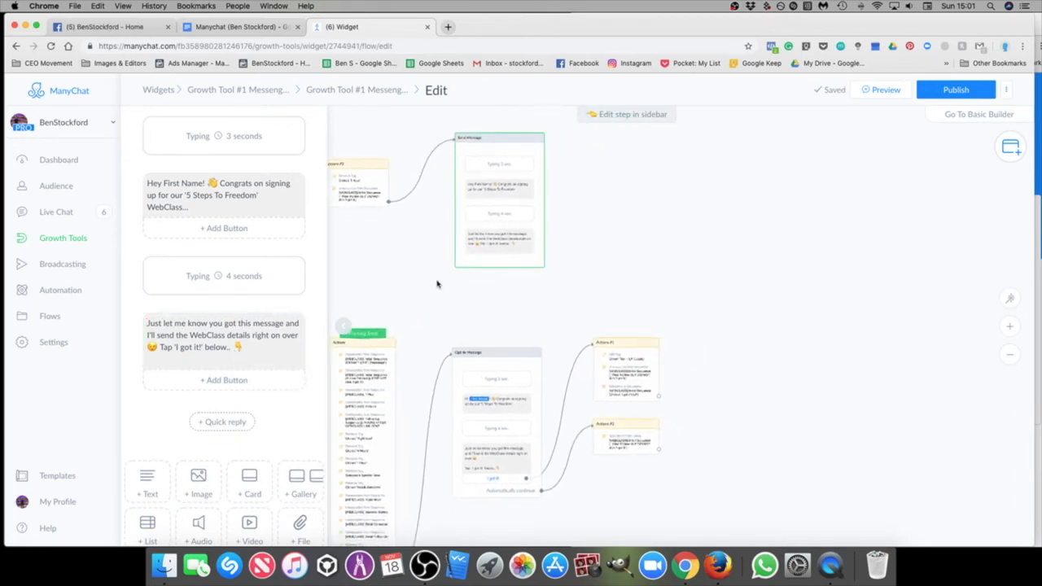
Step: Add a button titled "I got it!" under the second text block of the Send Message step
click(227, 382)
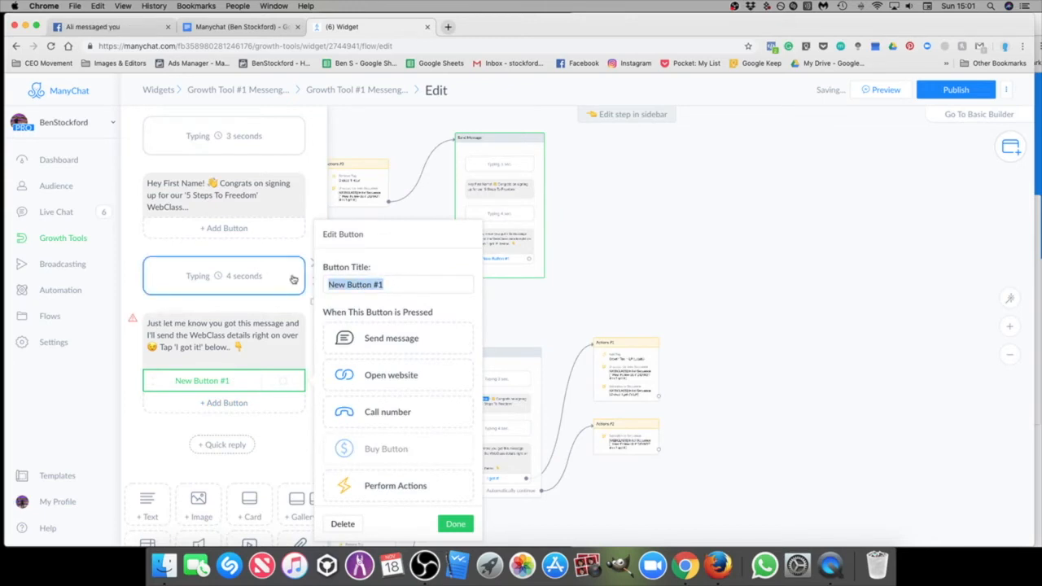
text(I got it!)
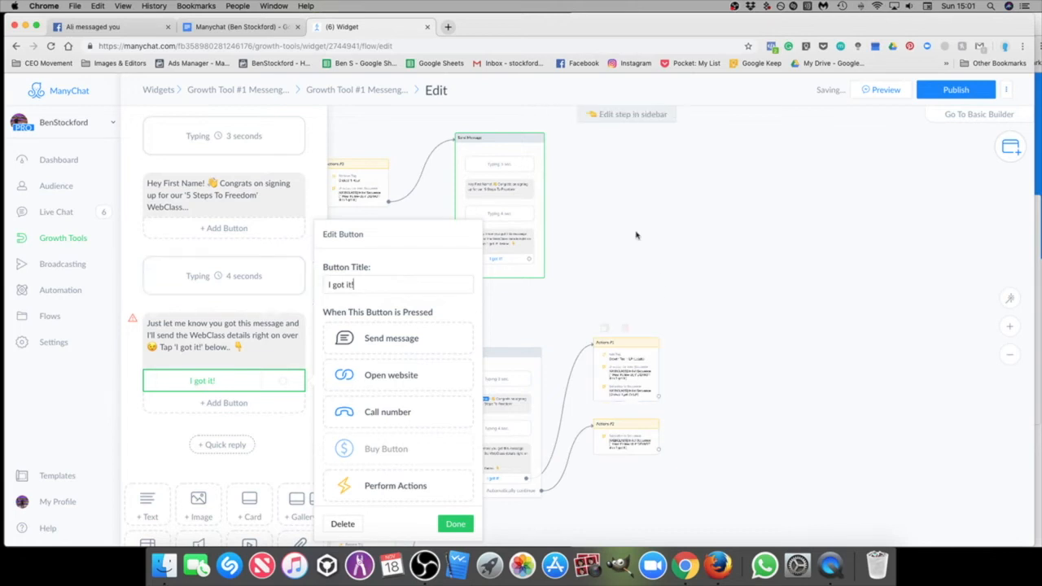
click(633, 237)
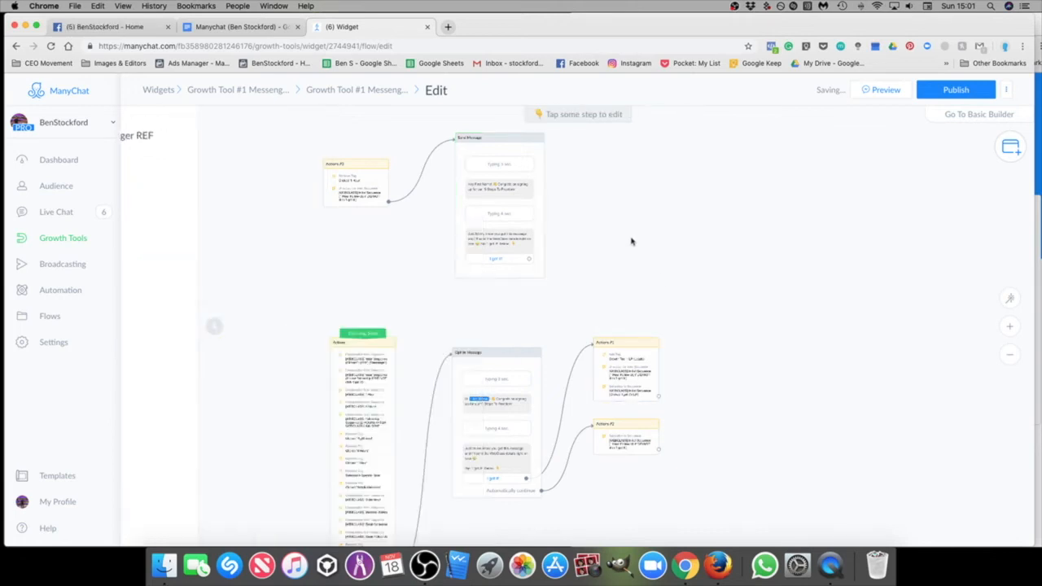
Step: Examine how the Opt-In Message's "I got it!" button and automatic continuation link to Actions #1 and Actions #2, including the actions they contain
click(530, 237)
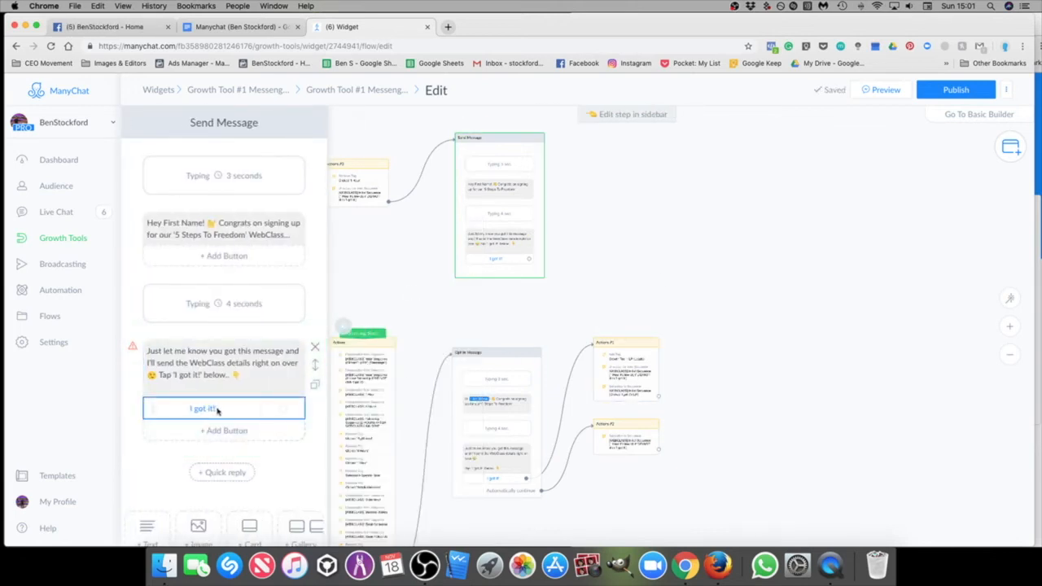
drag(645, 483, 689, 435)
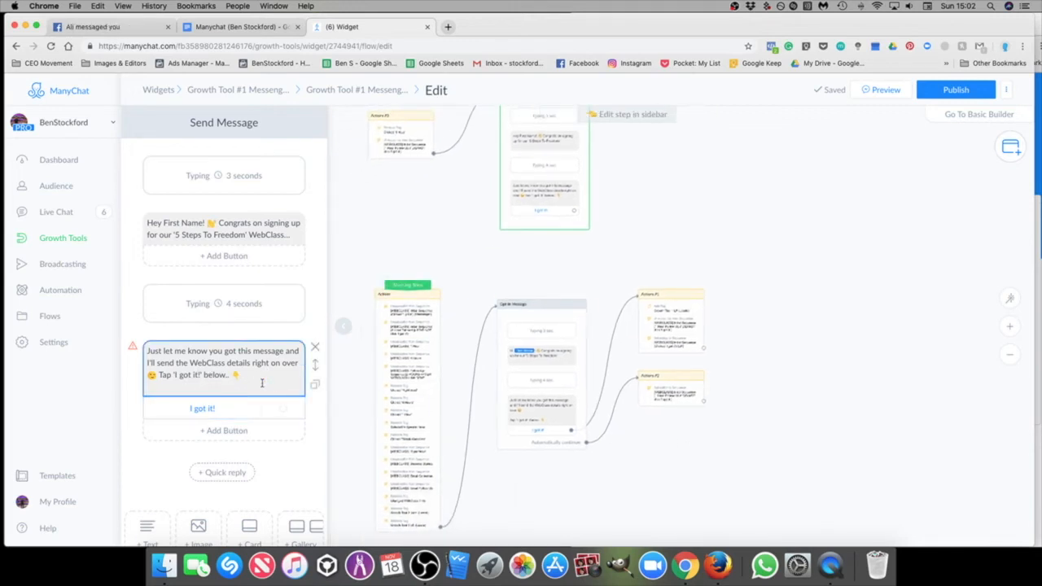
drag(713, 183, 712, 258)
scroll(637, 245, up, 1)
scroll(637, 244, down, 1)
drag(730, 299, 710, 163)
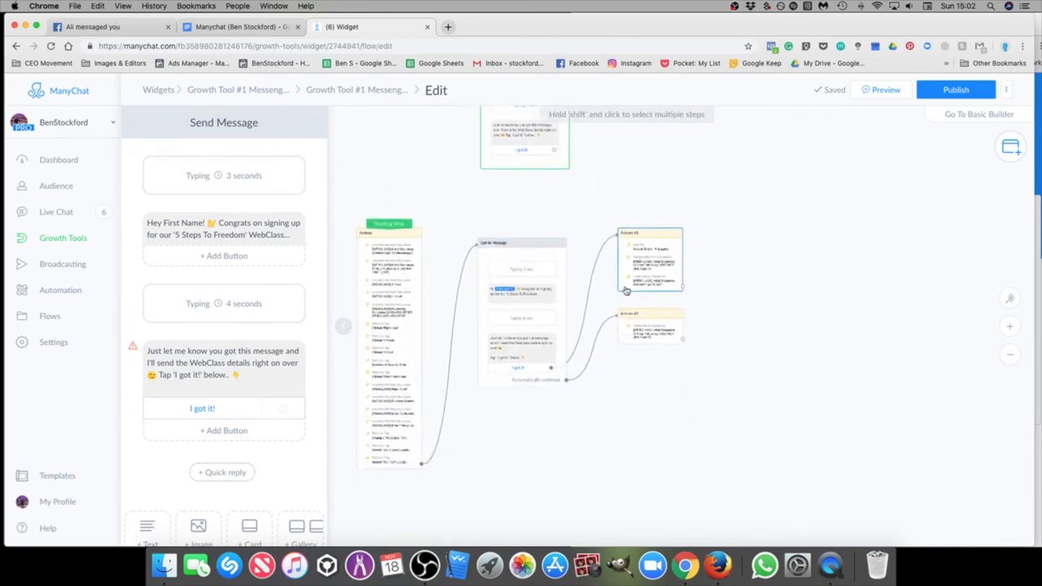
scroll(635, 292, up, 5)
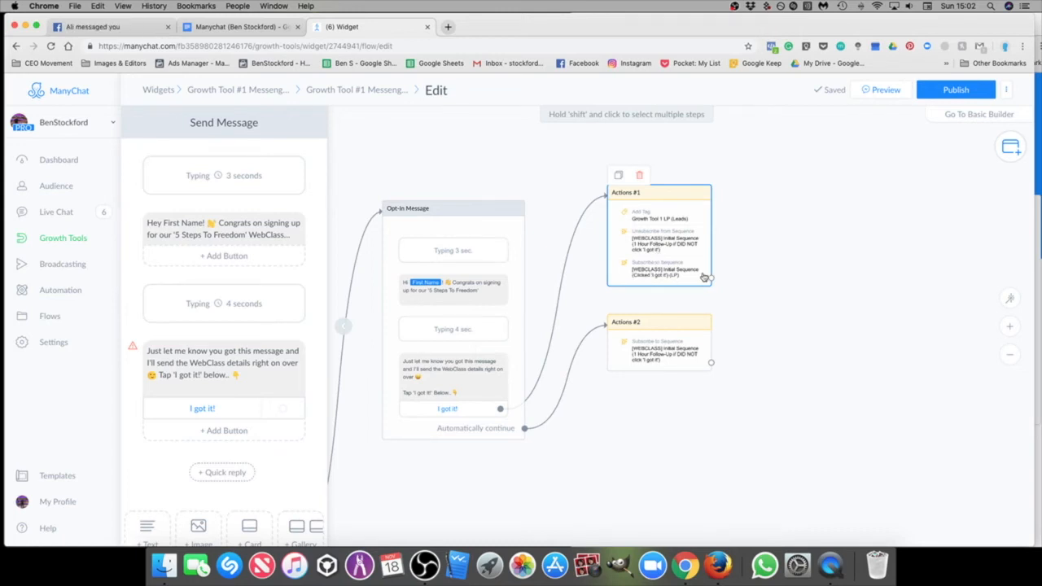
scroll(733, 342, down, 2)
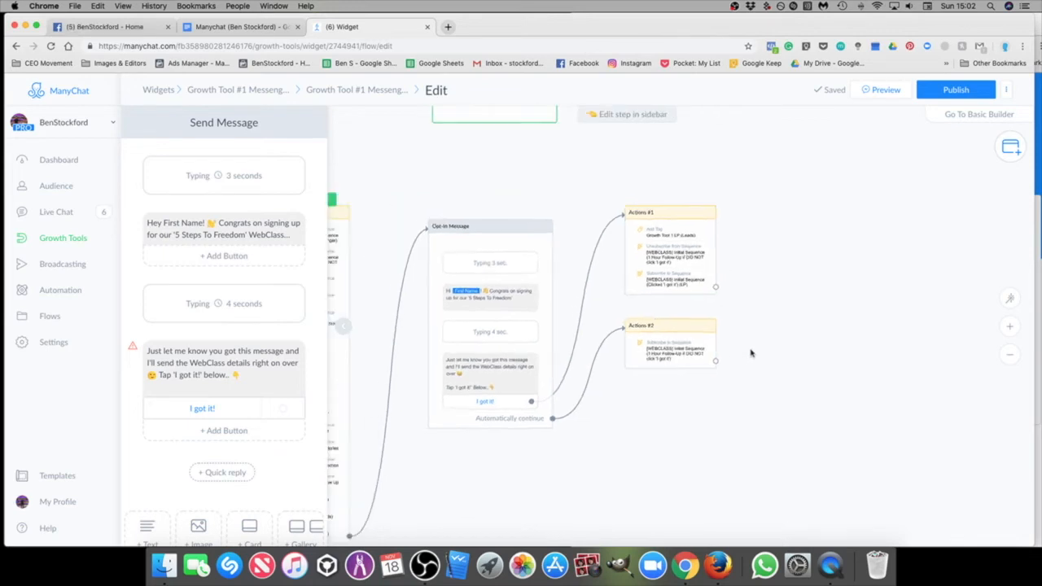
drag(749, 353, 906, 344)
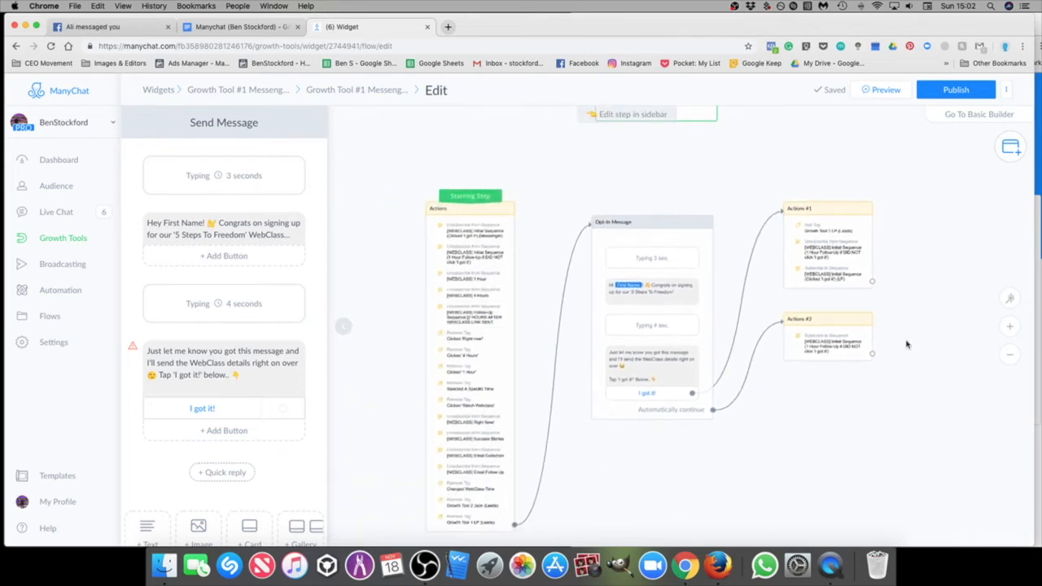
drag(904, 350, 738, 542)
scroll(697, 299, down, 4)
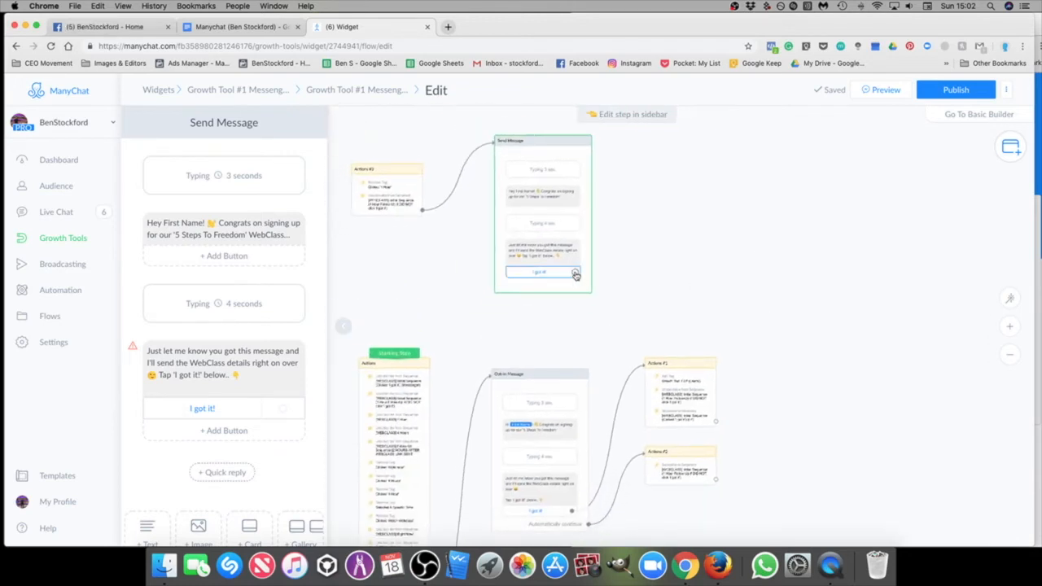
Step: Create a new Actions step linked from the Send Message step's "I got it!" button and open it for editing
drag(575, 272, 653, 183)
click(688, 207)
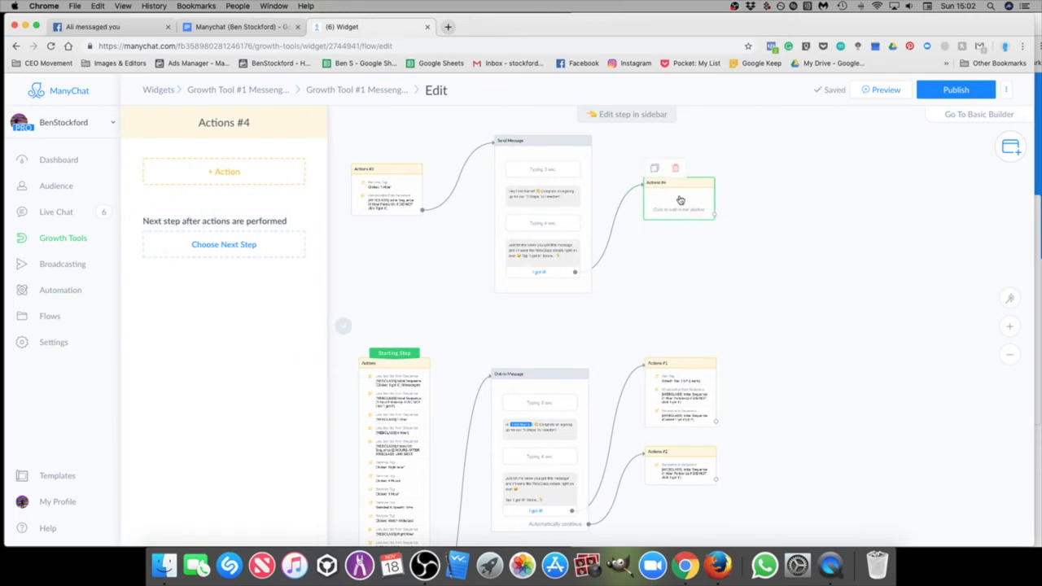
click(254, 180)
Step: Add an Add Tag action to Actions #4 using the existing tag "Growth Tool 1 LP (Leads)"
scroll(733, 412, up, 4)
drag(702, 390, 689, 443)
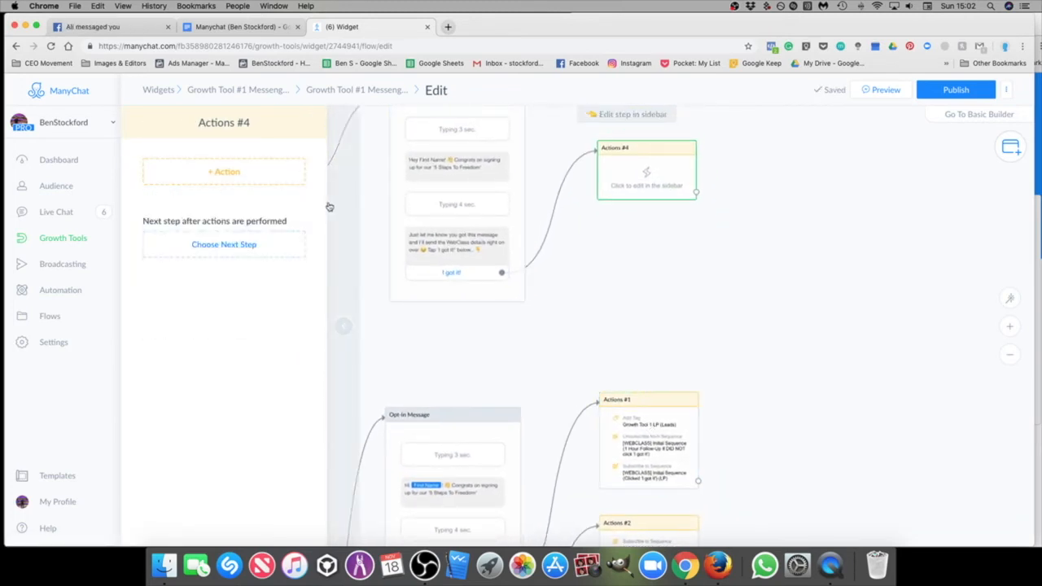
click(235, 174)
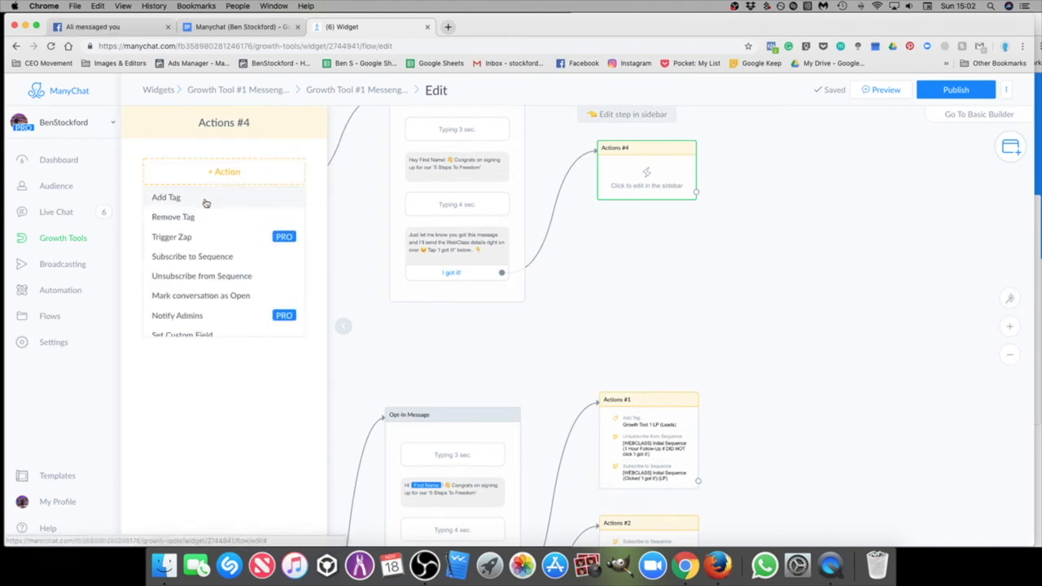
click(166, 197)
click(218, 188)
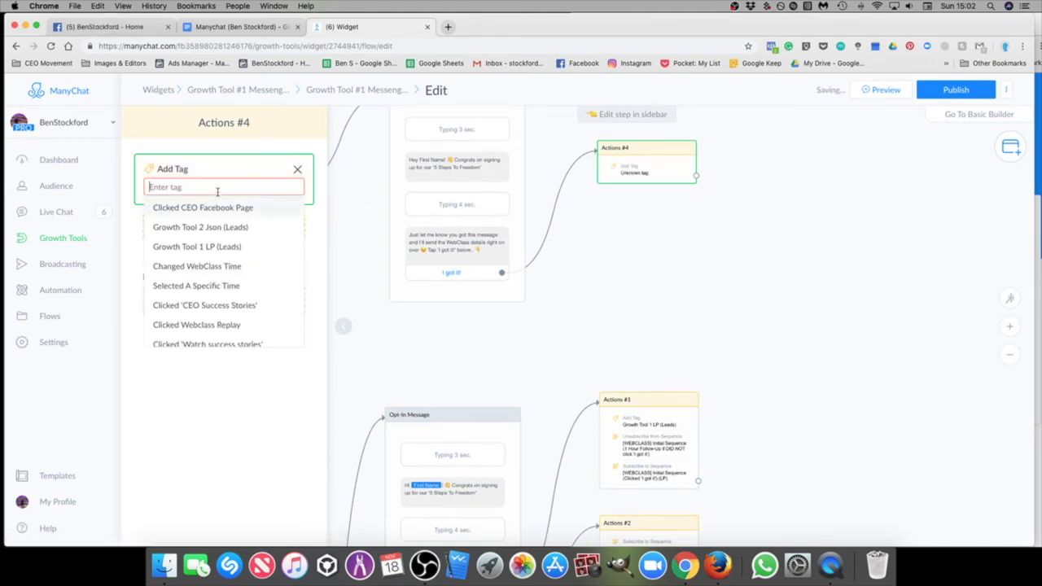
text(Grwoth t)
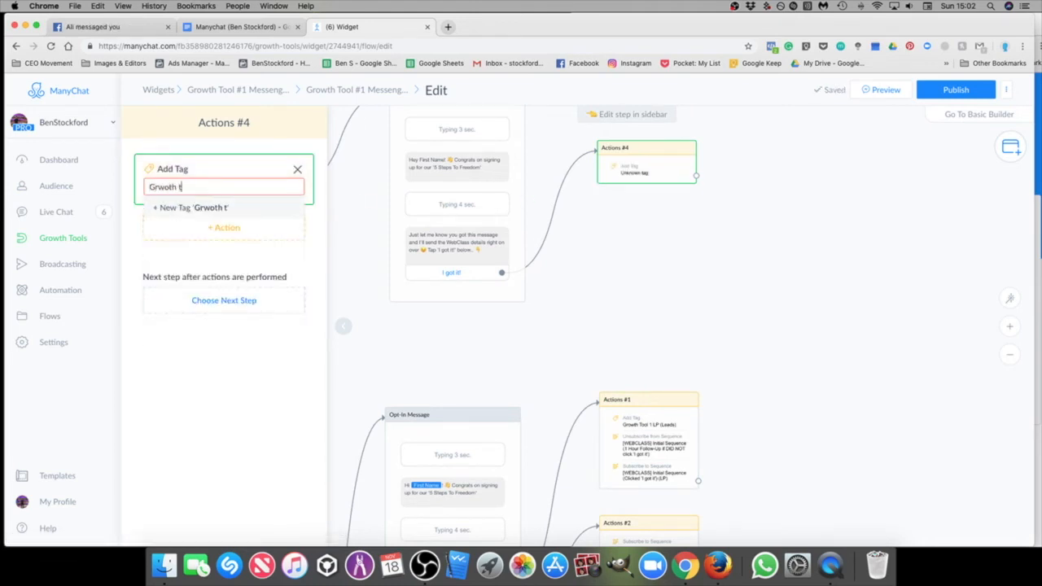
text(oo)
key(BackSpace)
key(BackSpace)
text(Tool 1 LP (Leads)
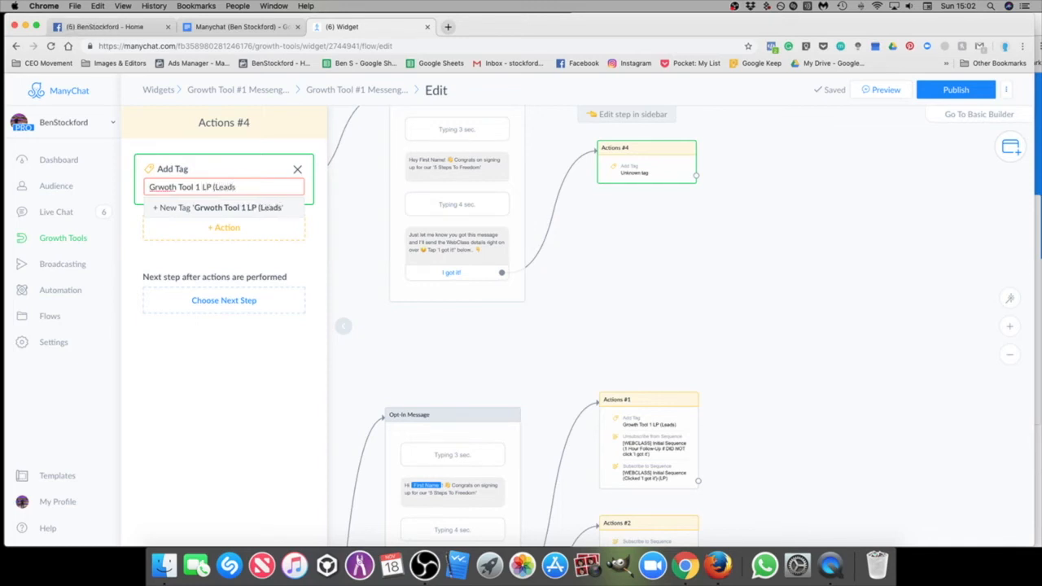
click(166, 186)
key(BackSpace)
key(BackSpace)
text(rw)
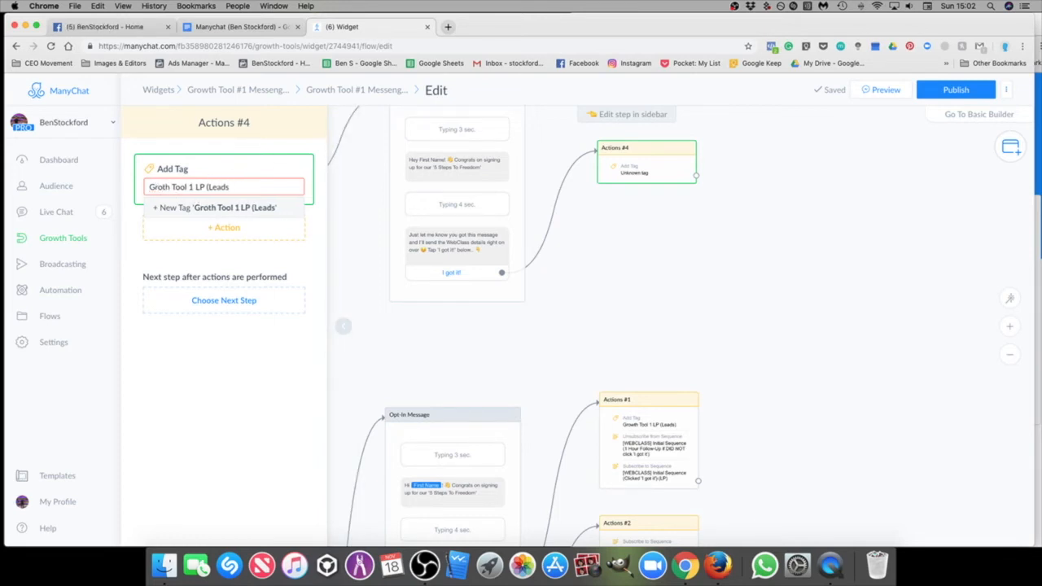
key(BackSpace)
key(Right)
text(w)
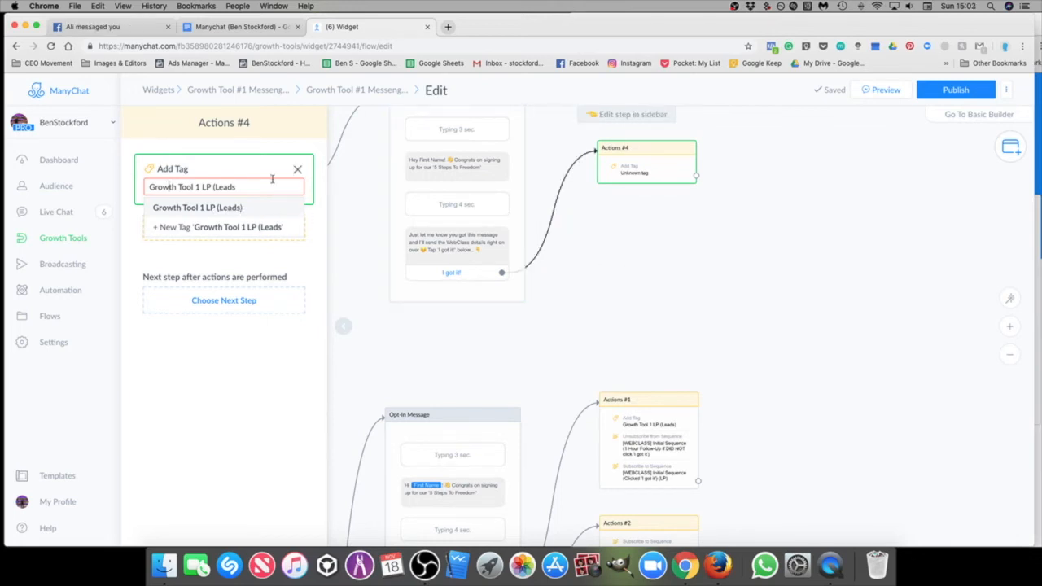
click(250, 207)
Step: Add an action to Actions #4 that unsubscribes from "[WEBCLASS] Initial Sequence (1 Hour Follow-Up if DID NOT click 'I got it')"
drag(737, 342, 645, 334)
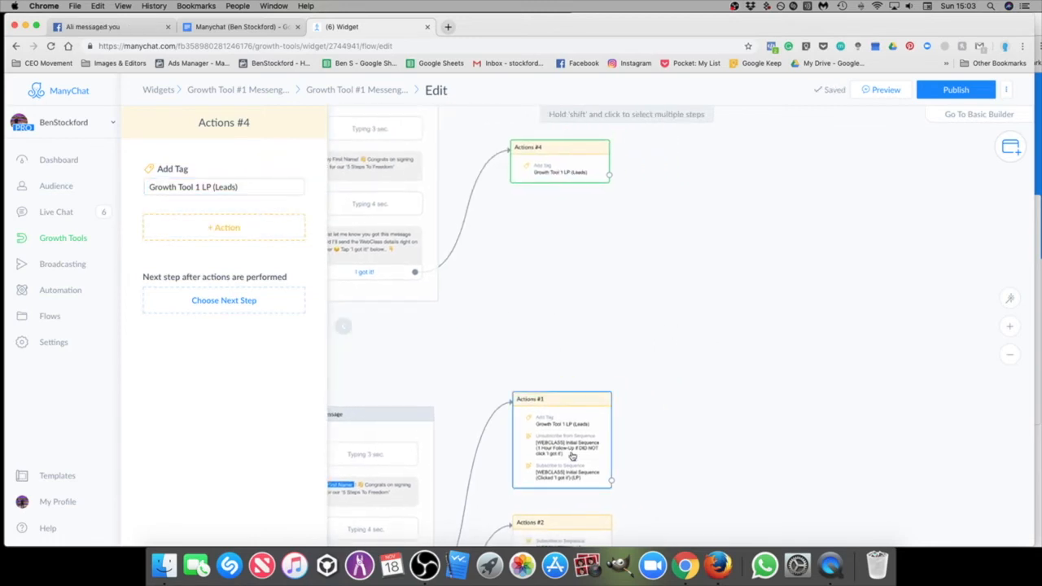
click(252, 228)
click(205, 333)
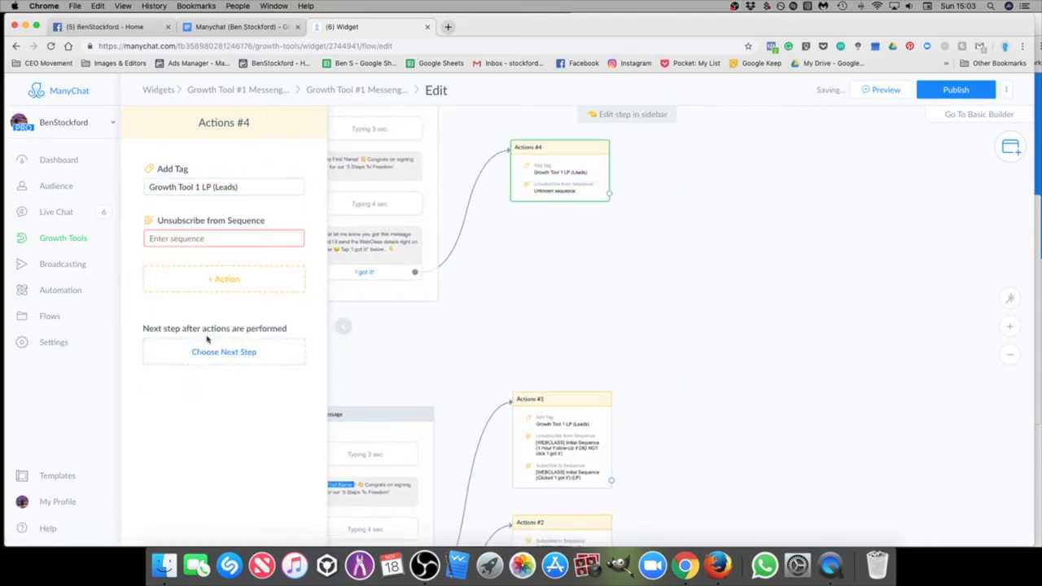
click(200, 236)
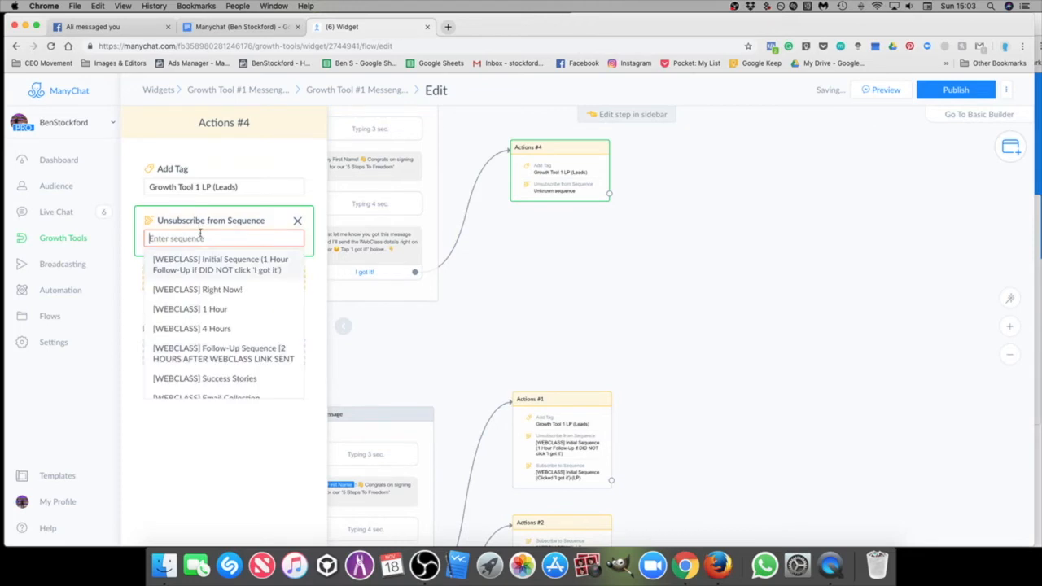
click(235, 268)
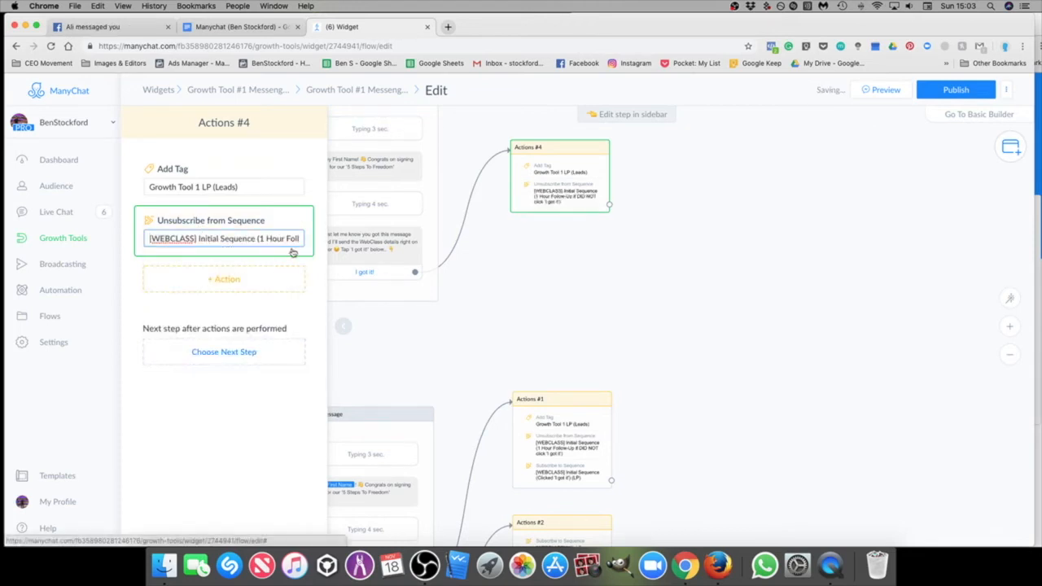
Step: Add a Subscribe to Sequence action to Actions #4 for "[WEBCLASS] Initial Sequence (Clicked 'I got it') (LP)"
click(244, 281)
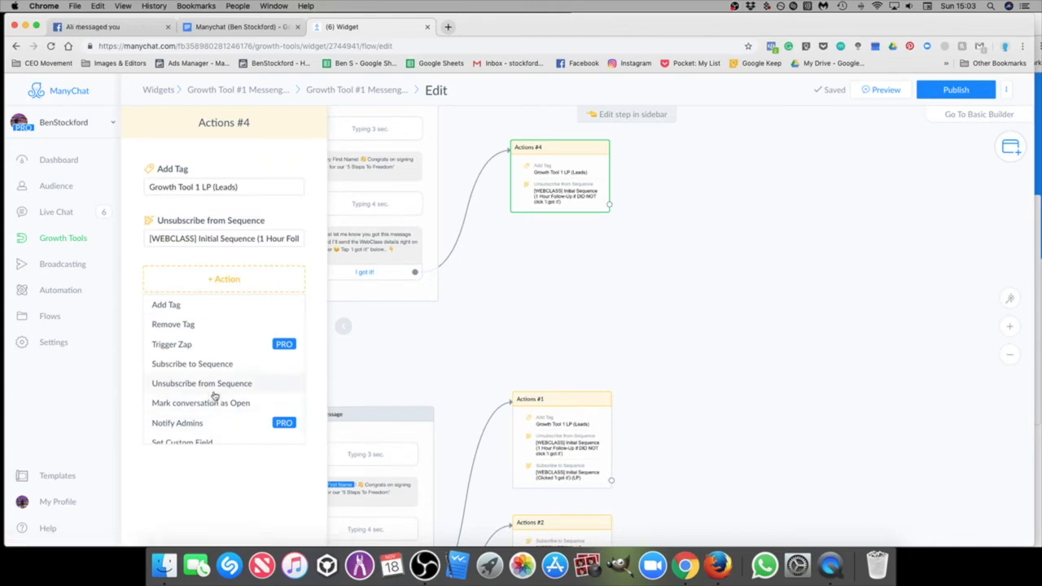
click(210, 364)
click(203, 292)
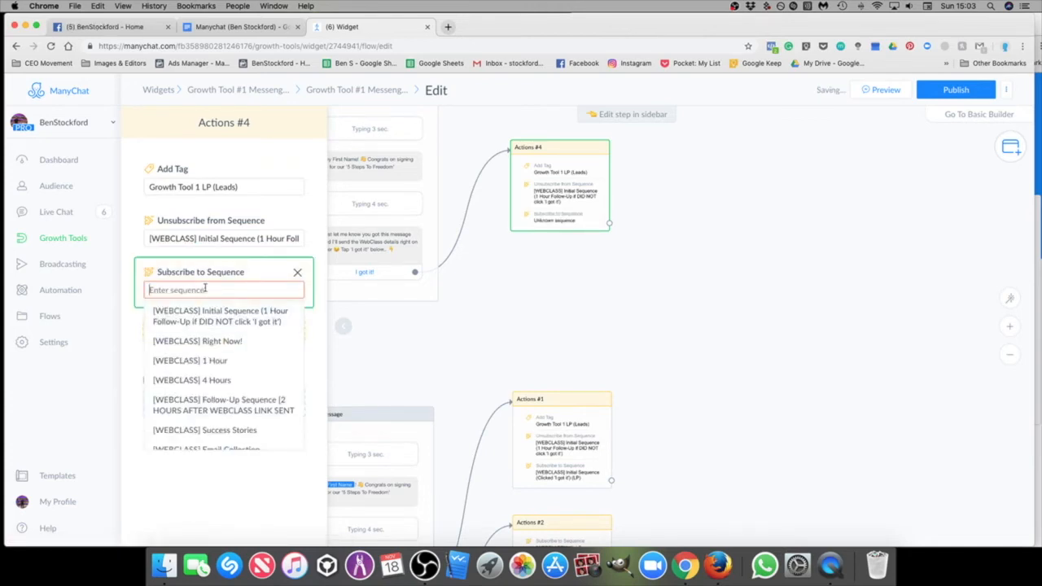
scroll(250, 383, down, 5)
scroll(244, 371, up, 6)
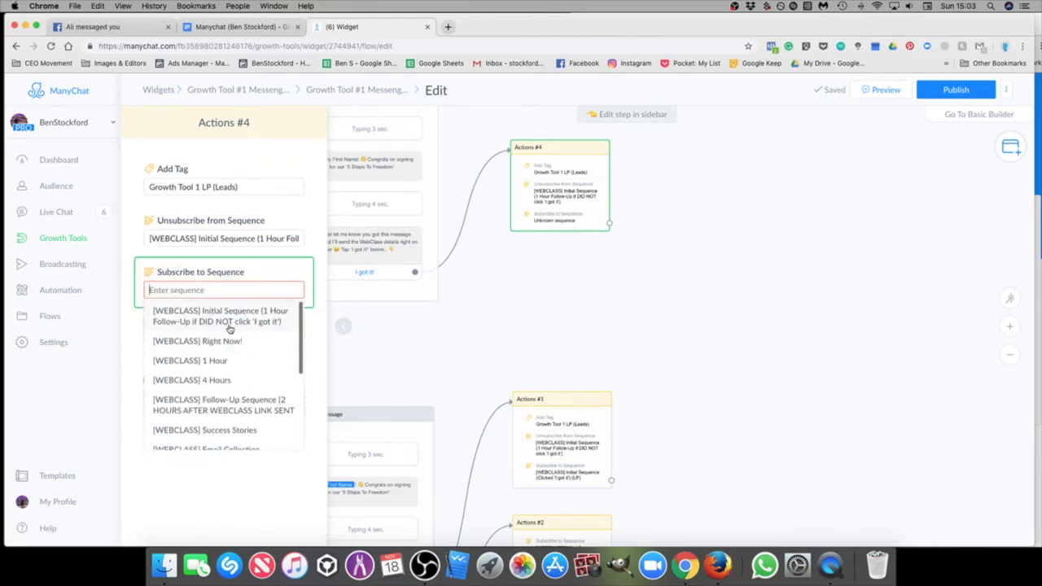
scroll(238, 340, down, 1)
scroll(238, 340, down, 5)
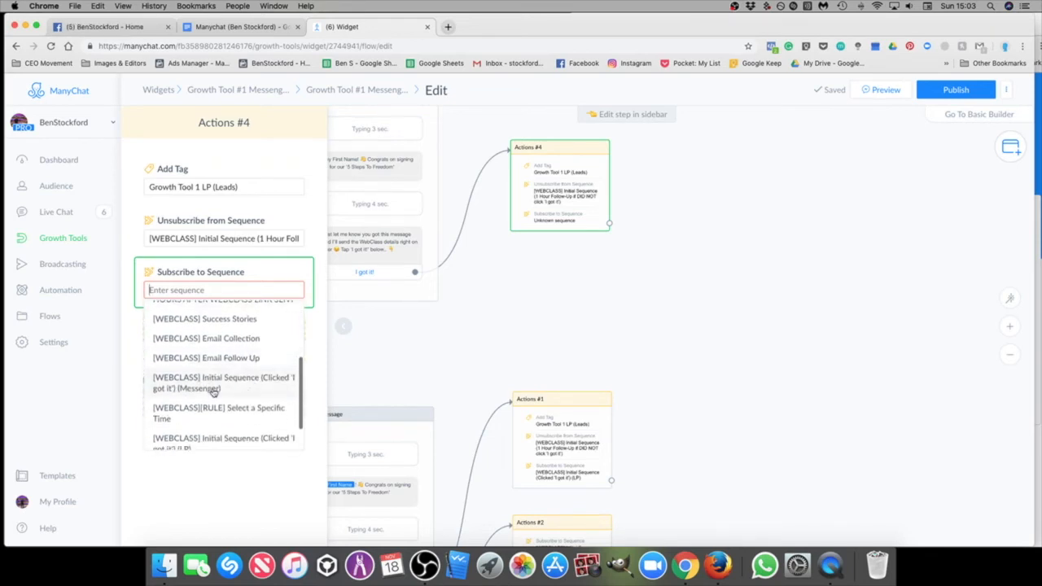
scroll(235, 403, down, 2)
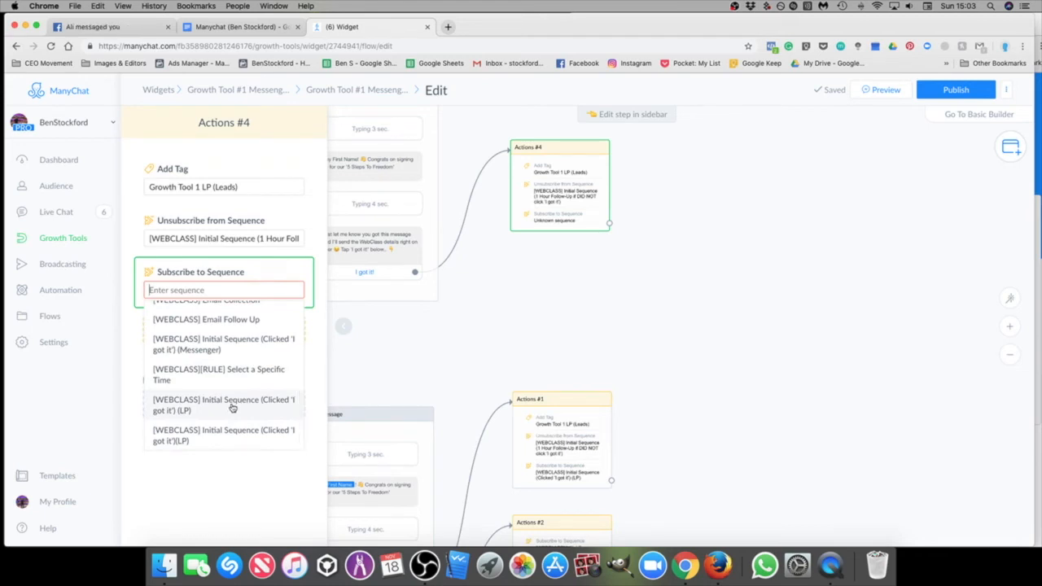
click(232, 408)
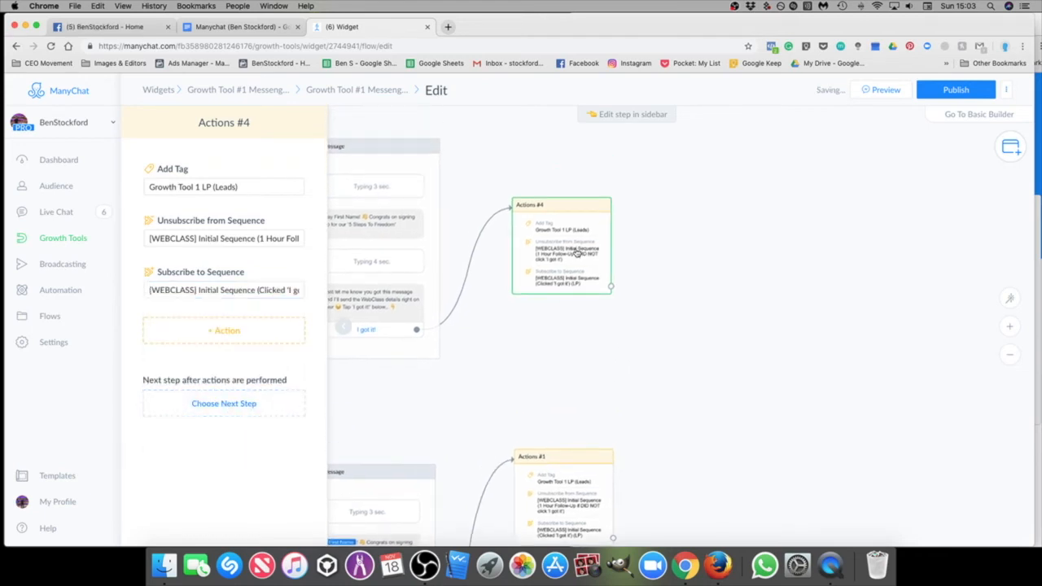
Step: Replace the plain text "First Name" in the Send Message step's "Hey" greeting with the First Name variable
drag(723, 255, 772, 301)
scroll(597, 421, down, 5)
drag(541, 436, 689, 427)
scroll(697, 427, down, 1)
scroll(696, 427, down, 1)
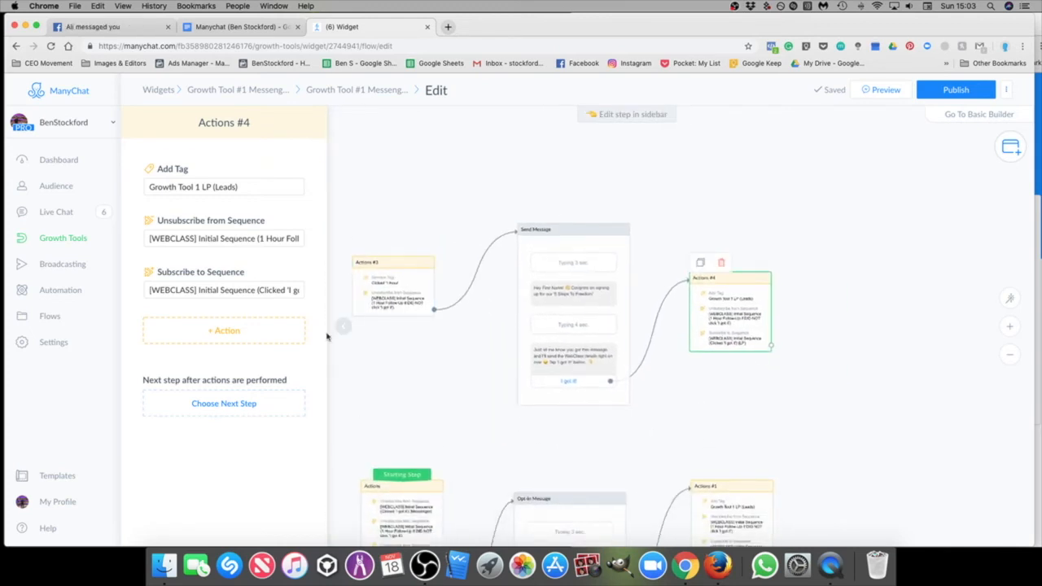
scroll(736, 418, down, 5)
scroll(725, 350, up, 3)
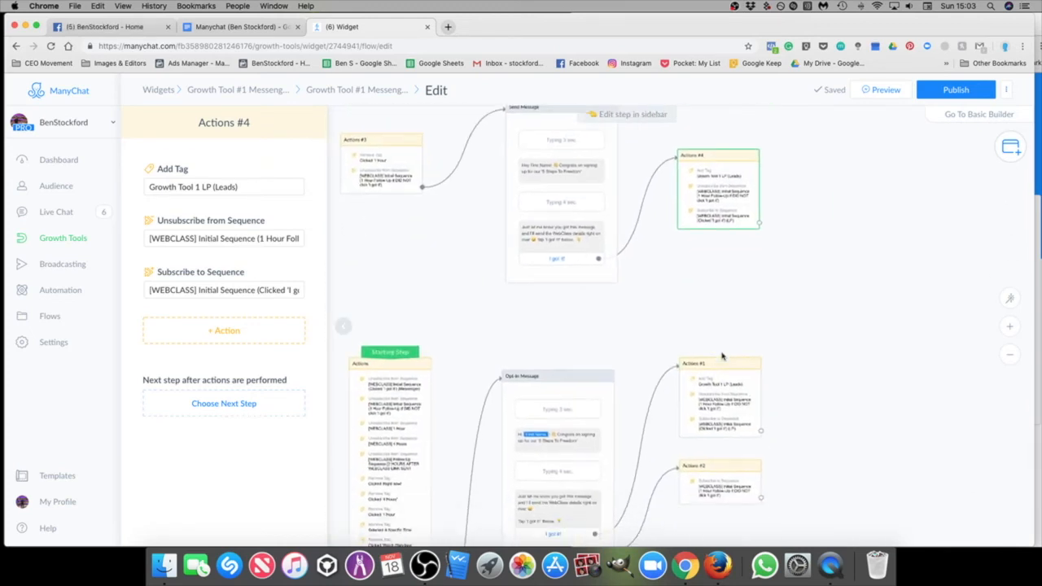
click(538, 200)
click(216, 235)
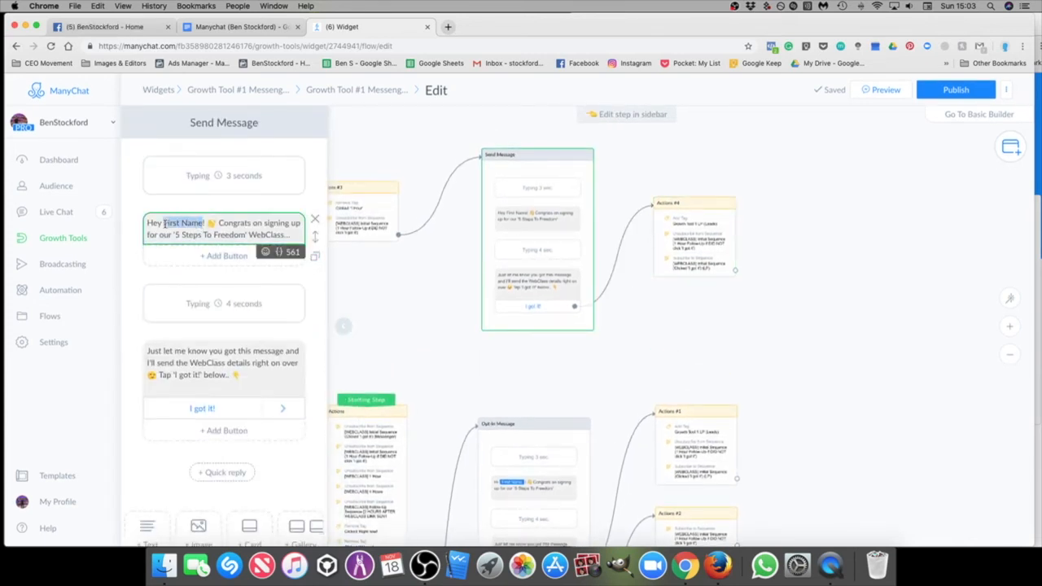
key(BackSpace)
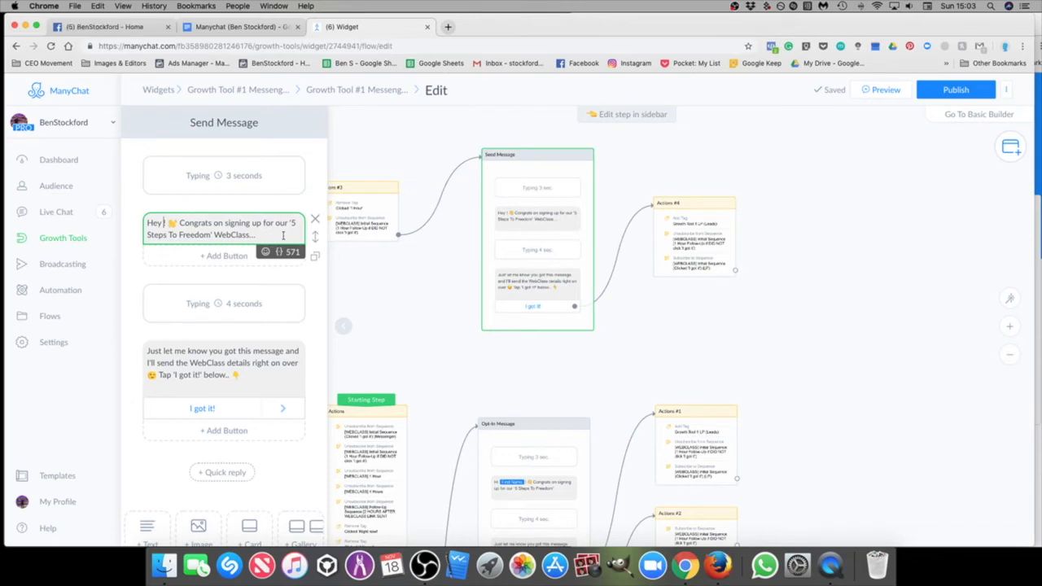
click(279, 253)
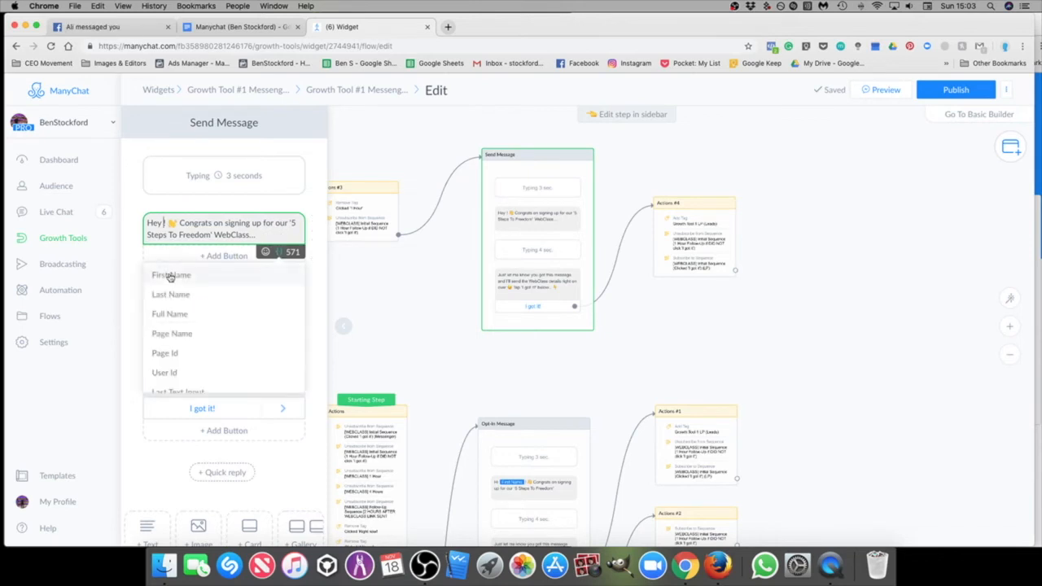
scroll(179, 332, down, 5)
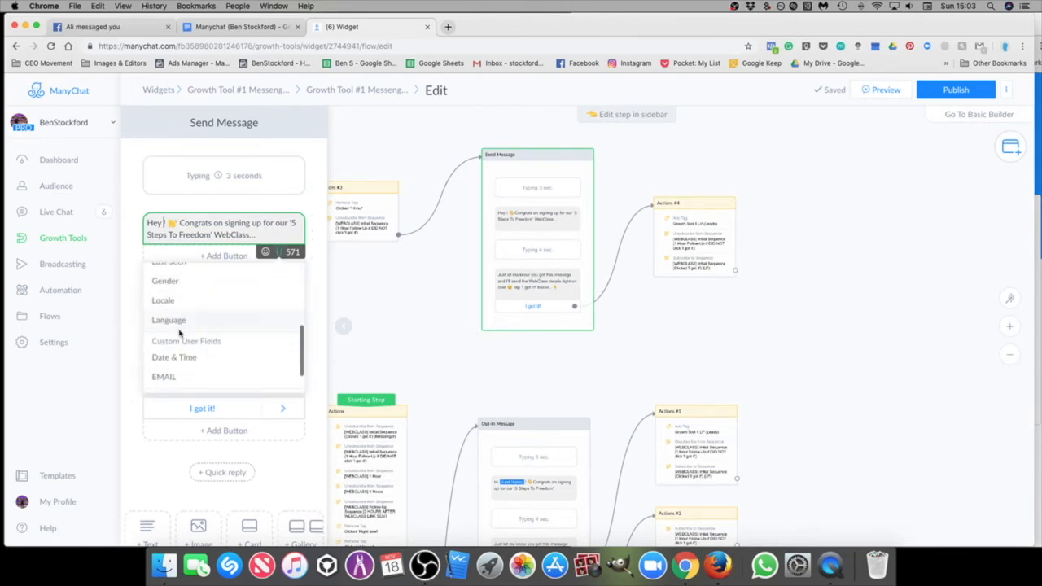
scroll(191, 305, up, 5)
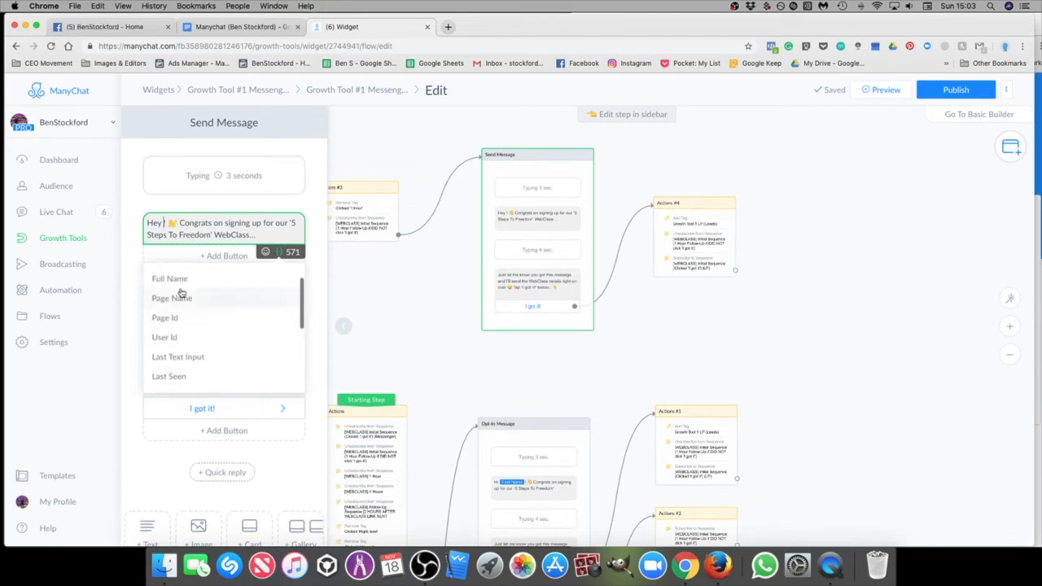
click(171, 277)
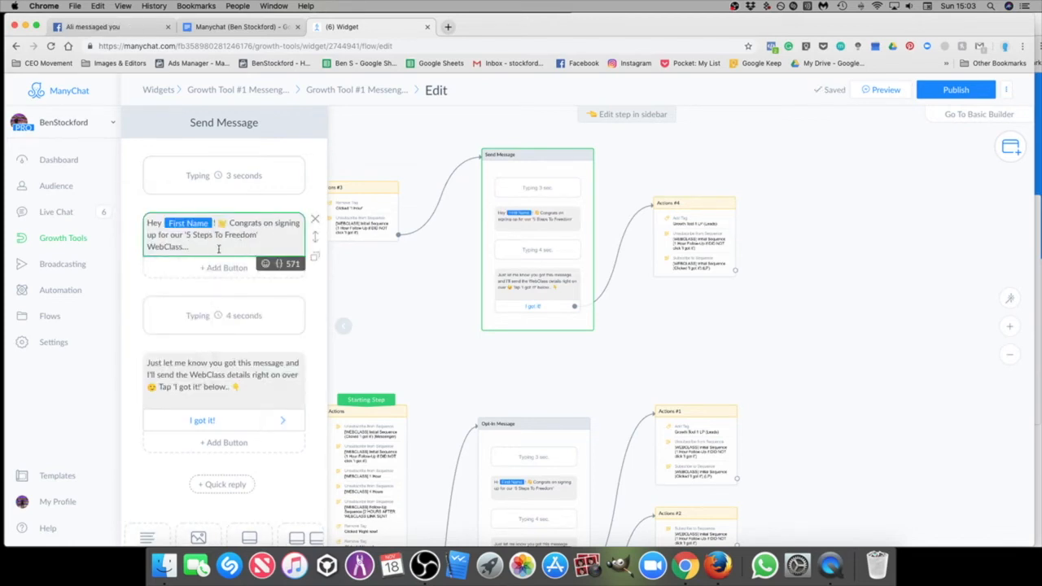
Step: Enable continuing to another step in the Send Message step and link its automatic continuation to a new Perform Actions step
drag(699, 343, 707, 245)
drag(699, 278, 720, 357)
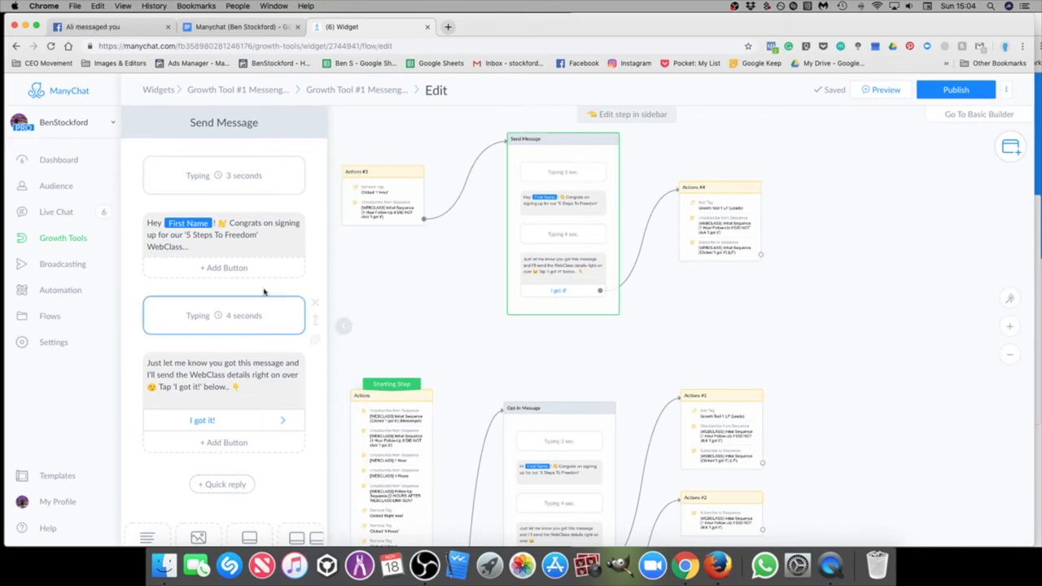
scroll(255, 312, down, 3)
click(145, 532)
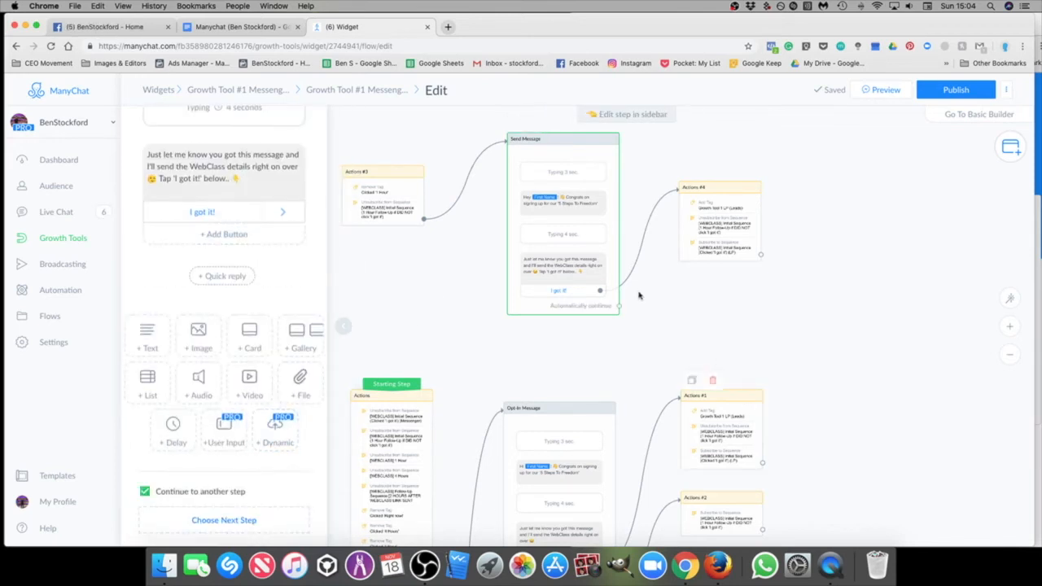
drag(621, 309, 671, 324)
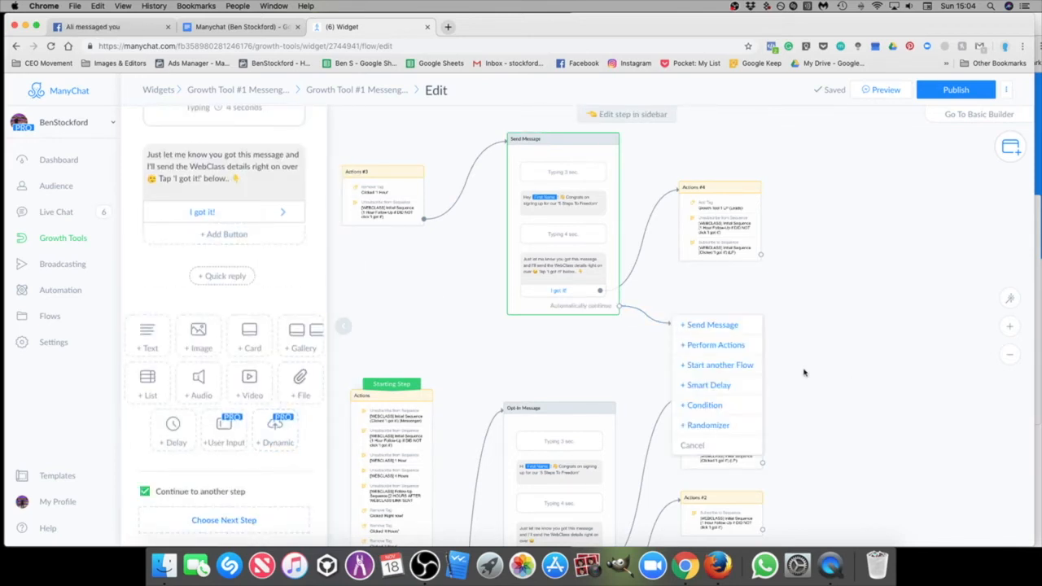
click(738, 345)
Step: Add a Subscribe to Sequence action to Actions #5 for "[WEBCLASS] Initial Sequence (1 Hour Follow-Up if DID NOT click 'I got it')"
scroll(767, 318, down, 3)
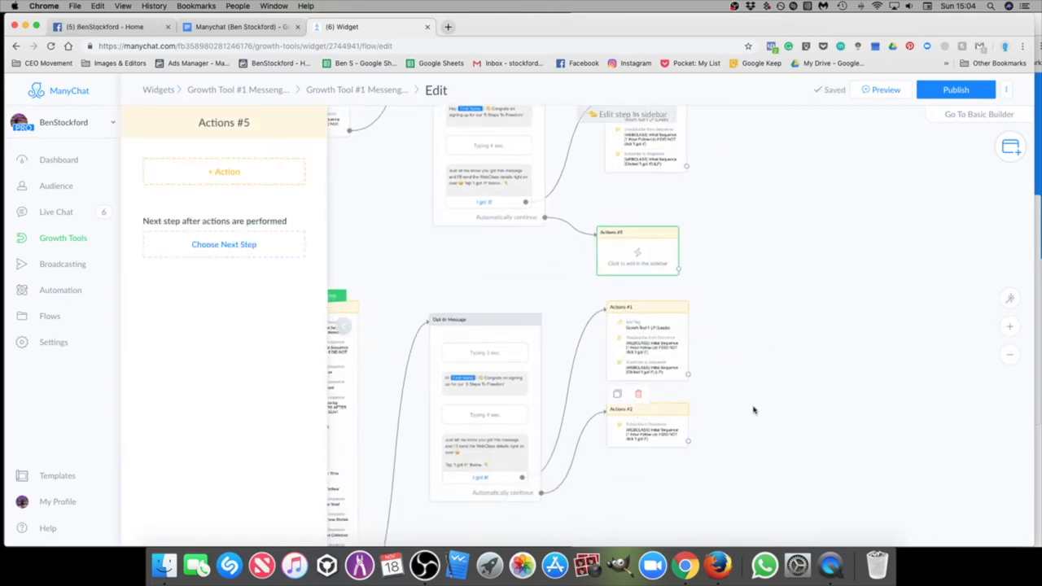
drag(752, 365, 741, 384)
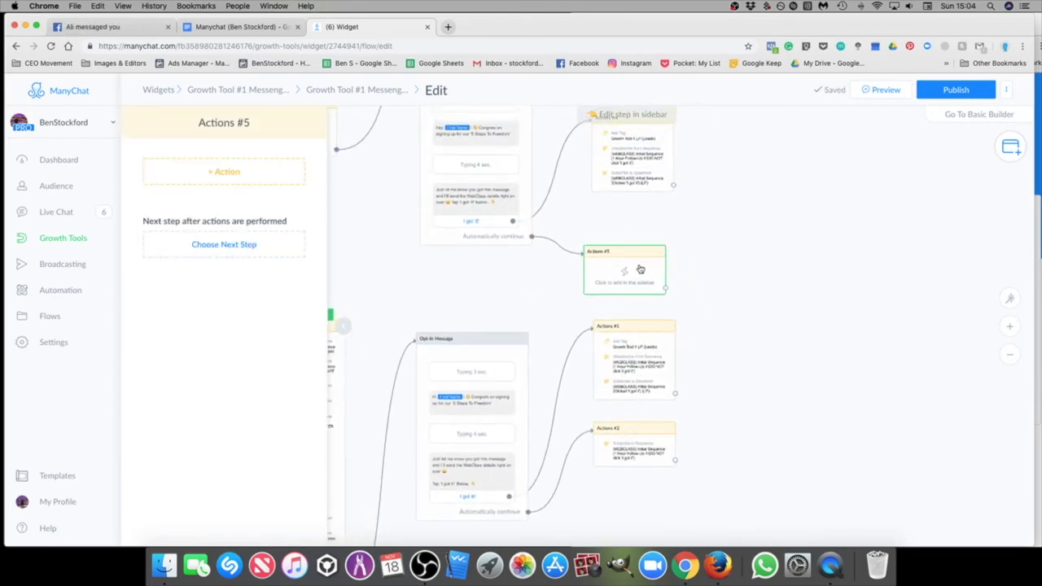
click(236, 173)
click(211, 256)
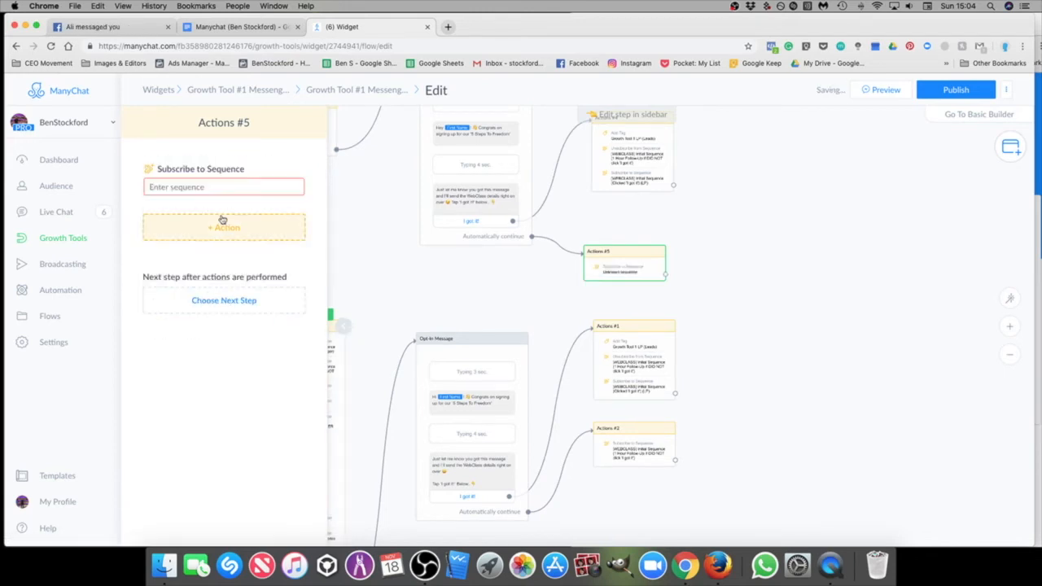
click(219, 187)
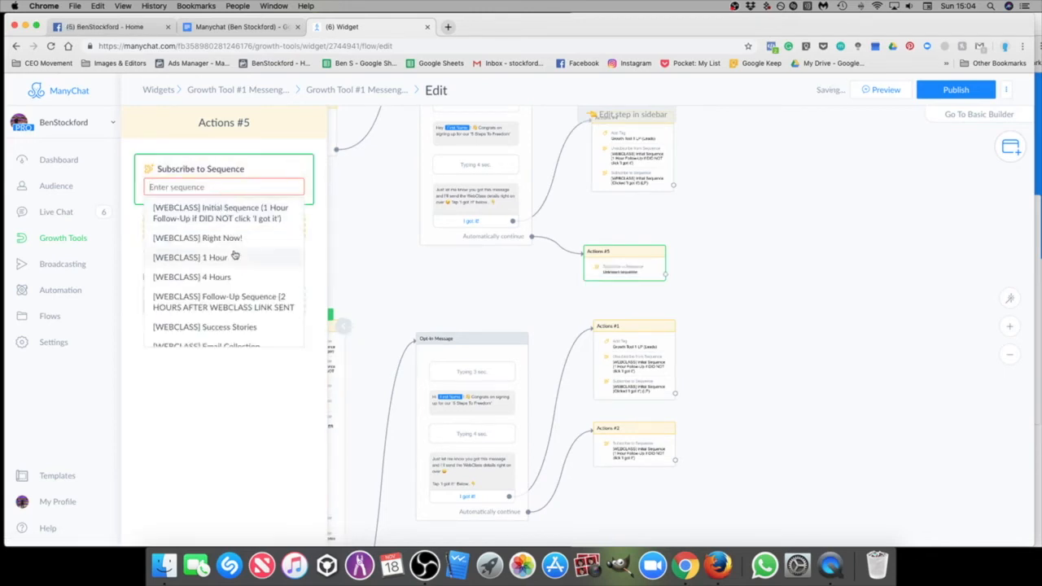
scroll(246, 269, down, 5)
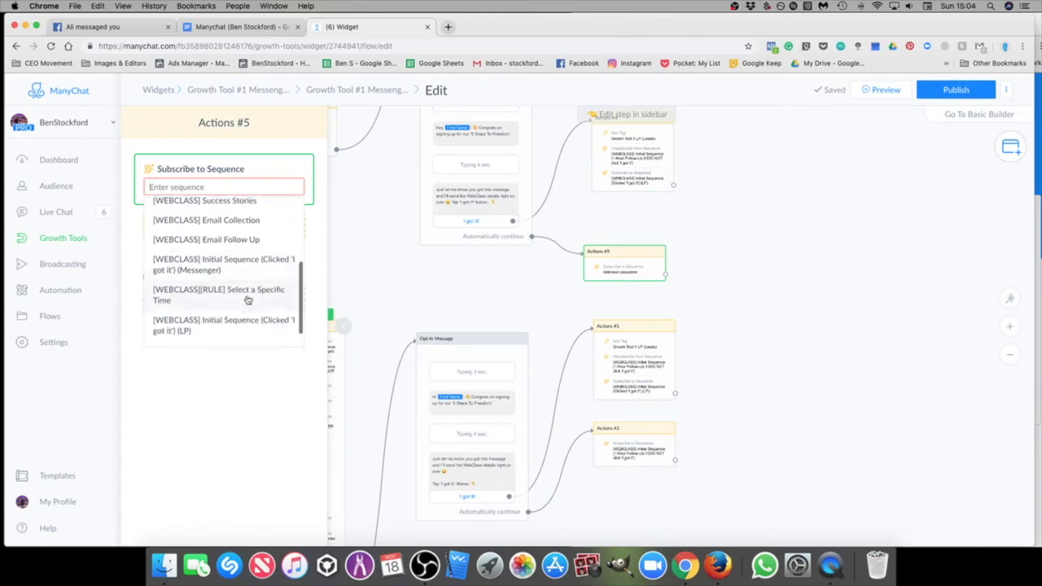
scroll(249, 269, up, 3)
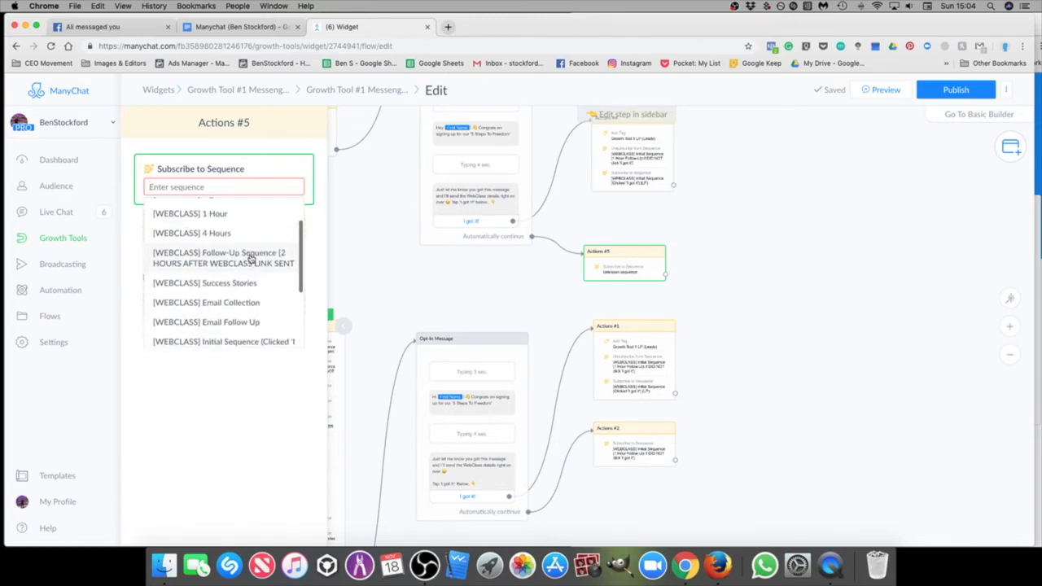
scroll(251, 259, up, 2)
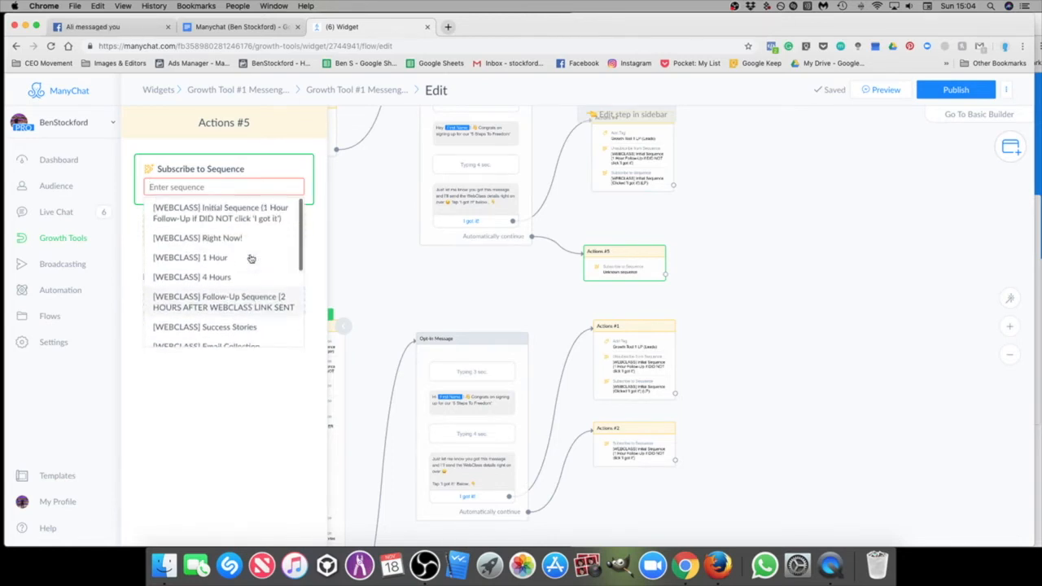
click(223, 218)
click(757, 305)
Step: Move the Starting Step marker from the Actions step onto the Opt-In Message, and return it to the Actions step
drag(736, 361, 844, 203)
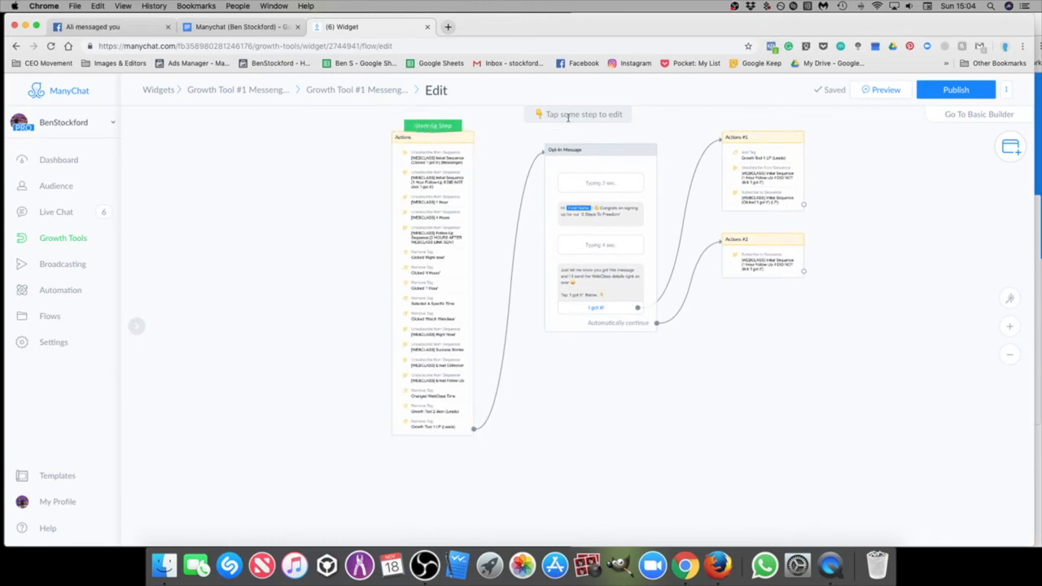
drag(638, 357, 635, 370)
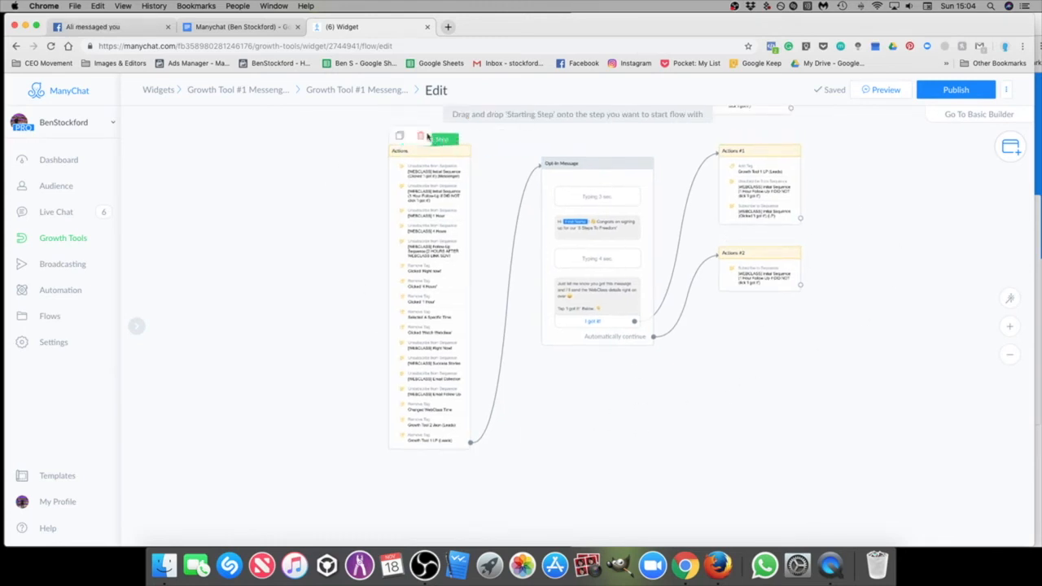
drag(440, 139, 607, 158)
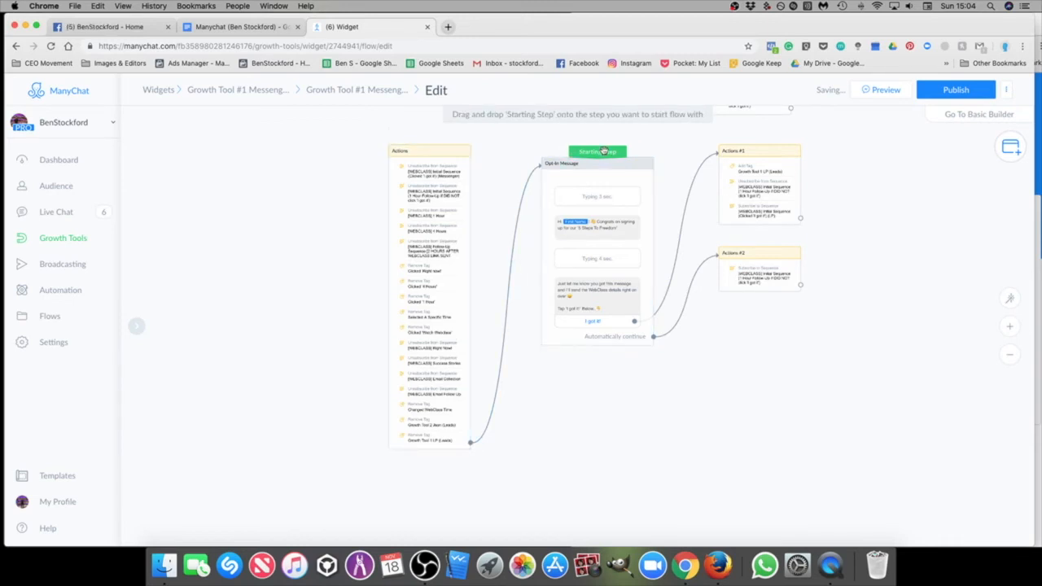
drag(607, 153, 440, 202)
Step: Send a preview of the growth tool flow to Messenger and dismiss the notification
scroll(862, 372, up, 3)
scroll(817, 252, down, 3)
scroll(839, 208, up, 5)
click(539, 262)
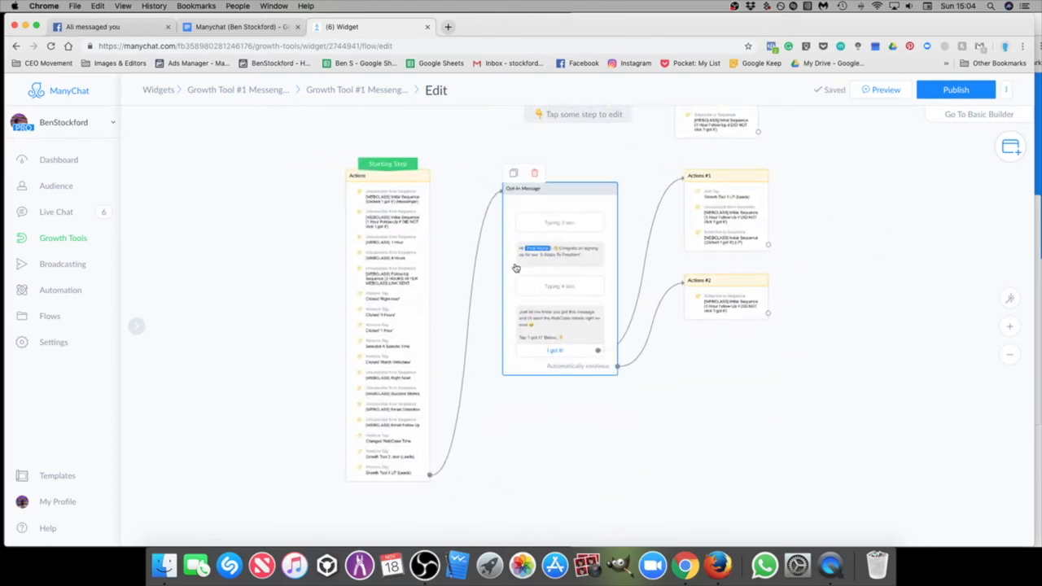
click(883, 92)
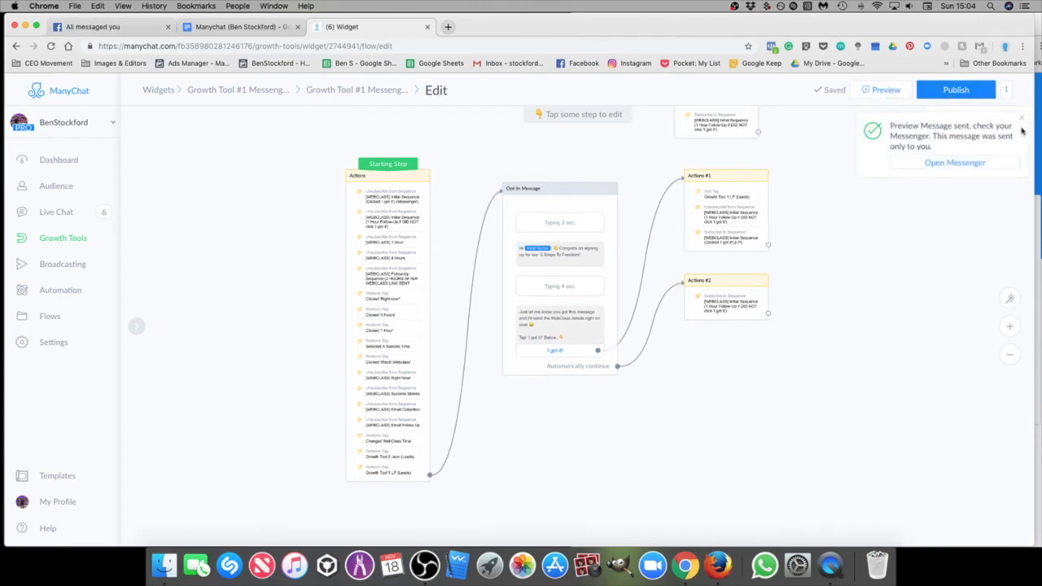
click(1021, 120)
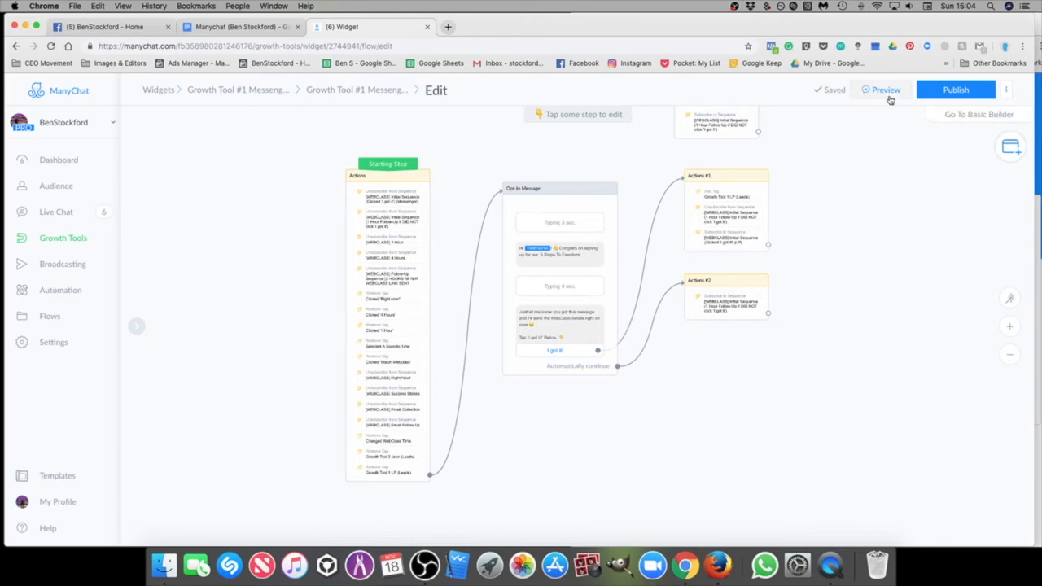
click(118, 27)
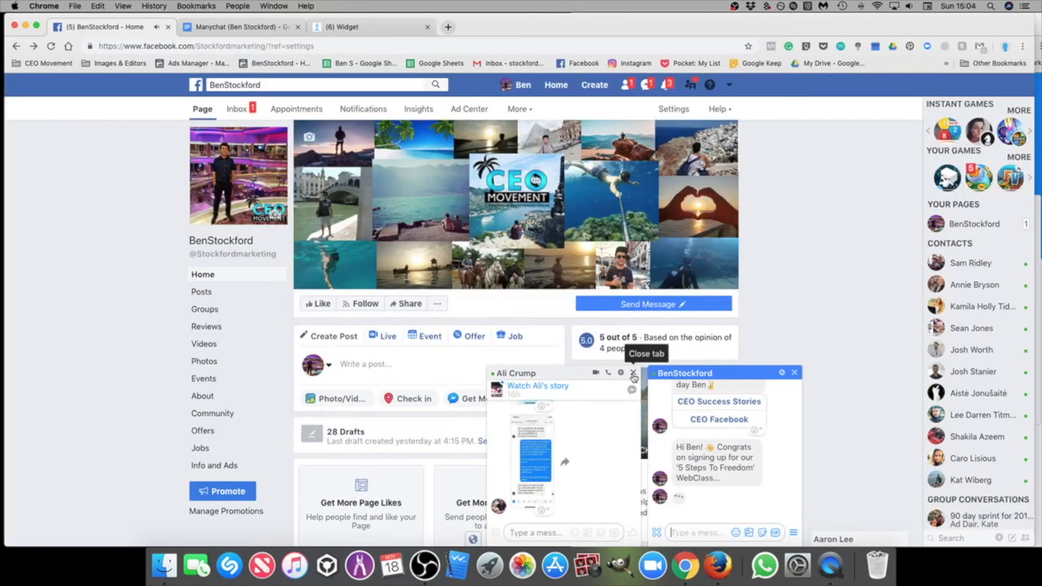
click(634, 373)
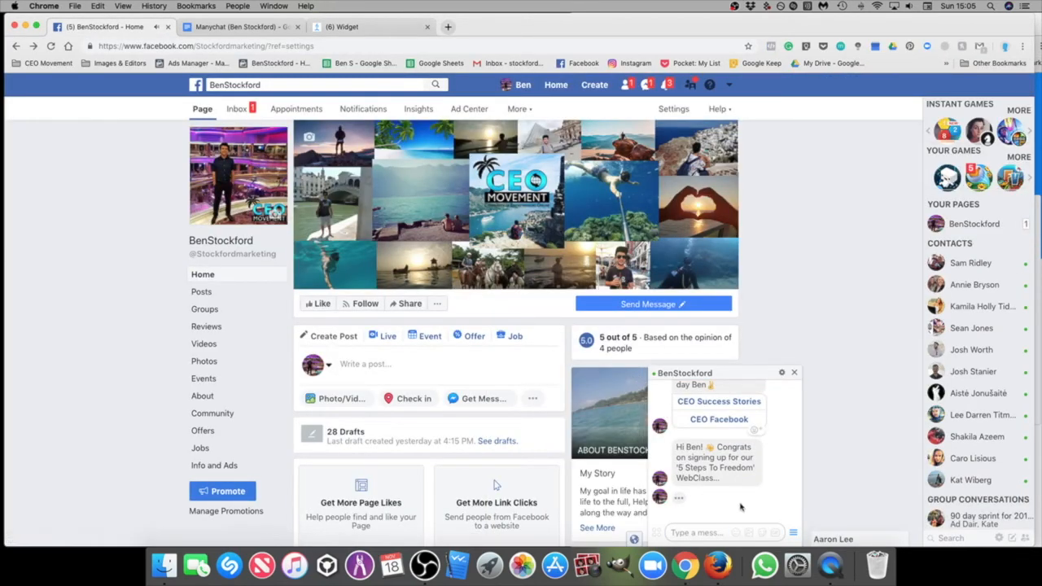
scroll(741, 496, up, 5)
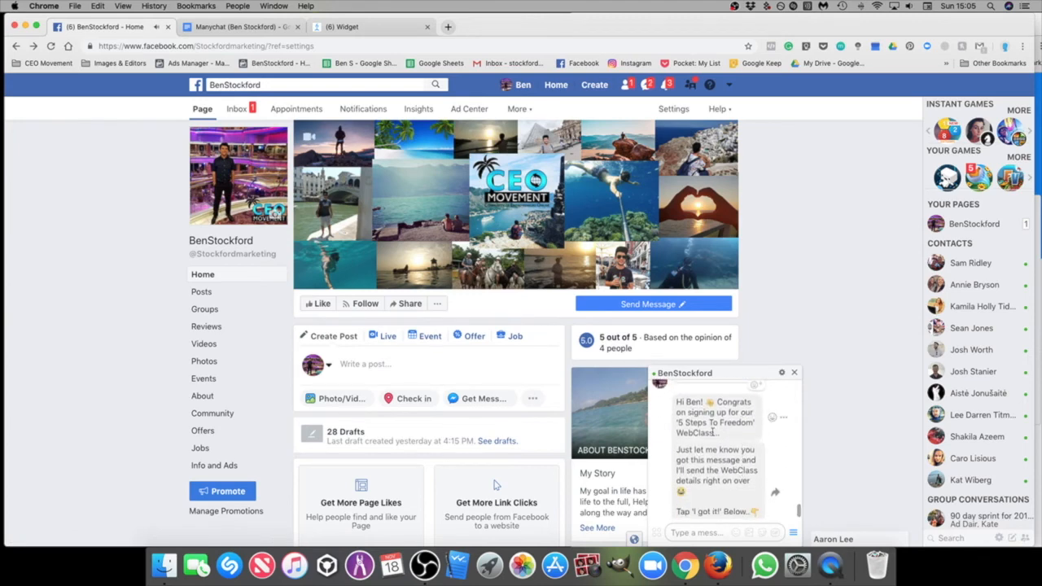
scroll(717, 430, down, 3)
scroll(733, 420, up, 2)
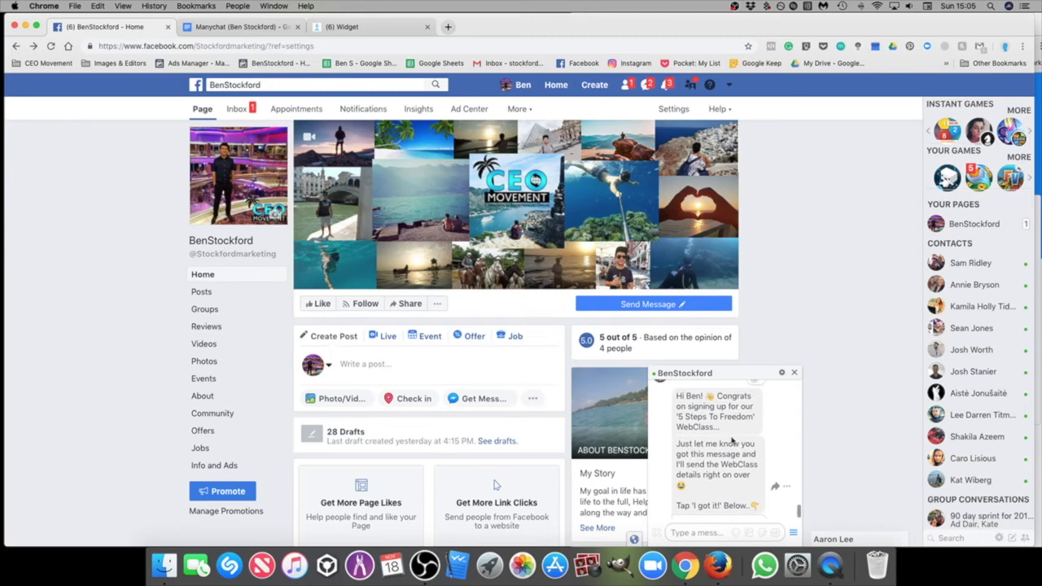
scroll(732, 452, down, 2)
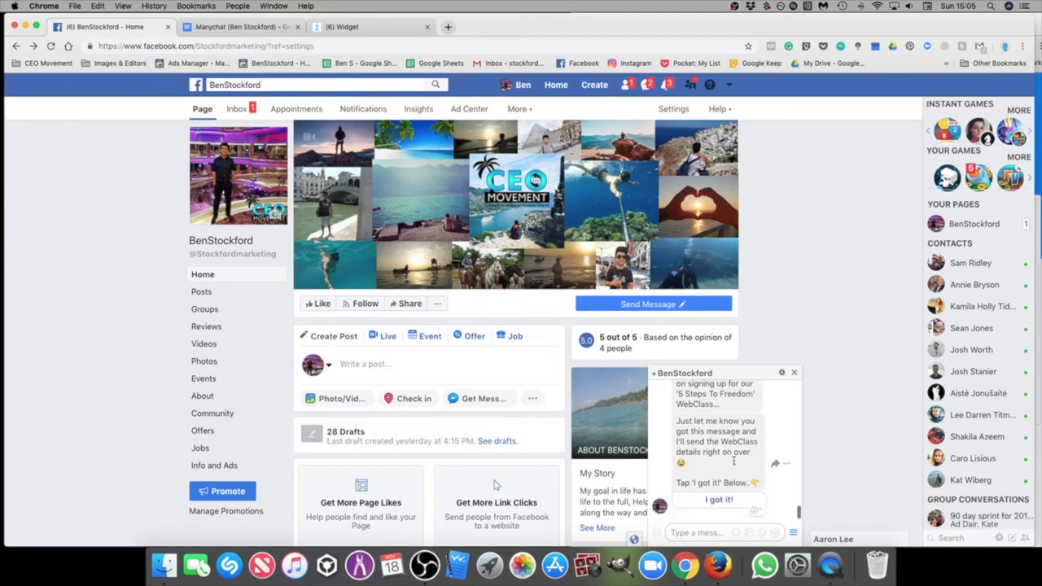
click(723, 502)
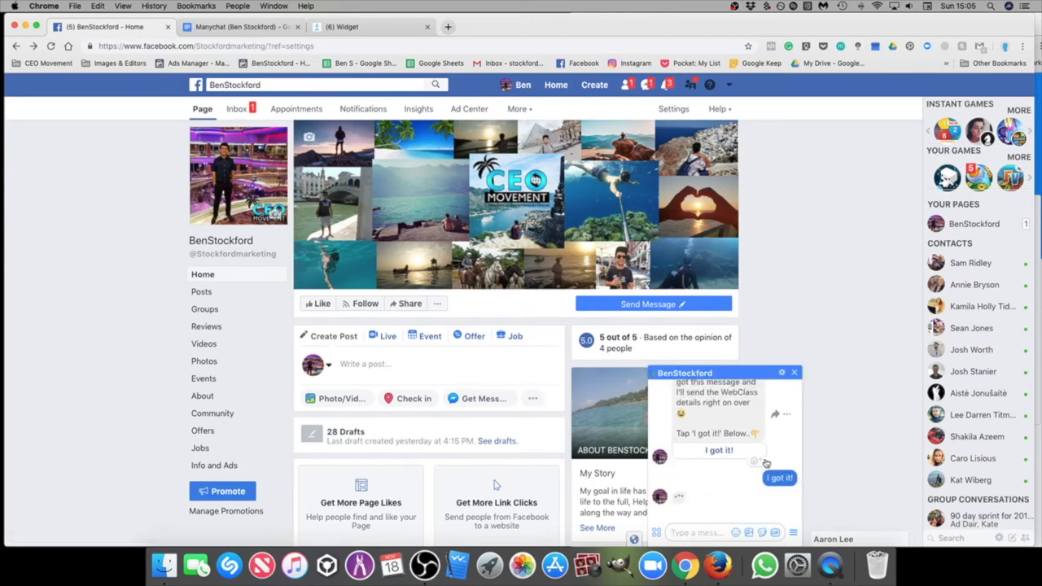
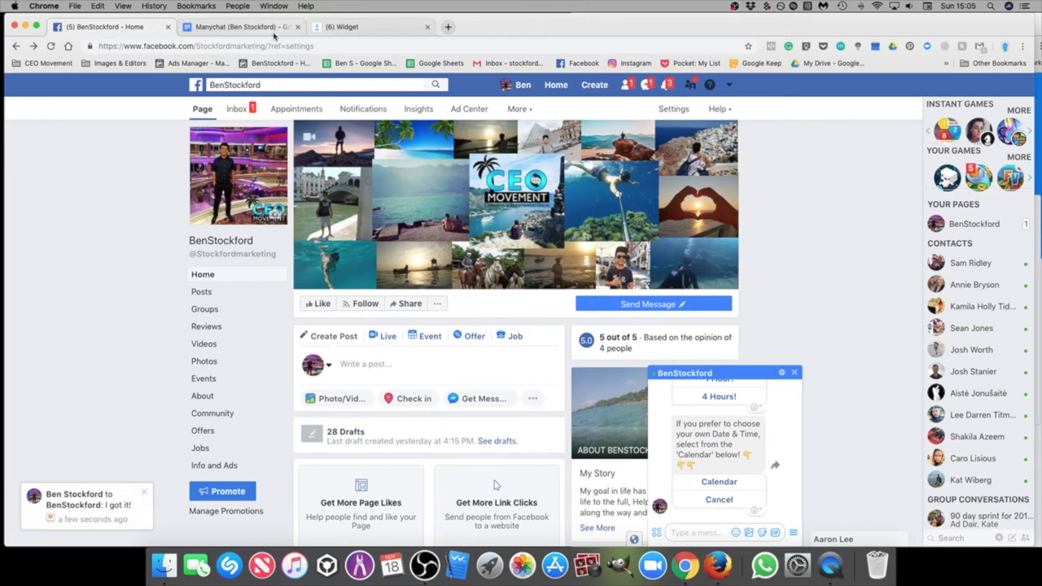
Step: Switch back to the ManyChat flow and revert it to the published version, discarding all unpublished changes
click(344, 30)
scroll(871, 370, up, 5)
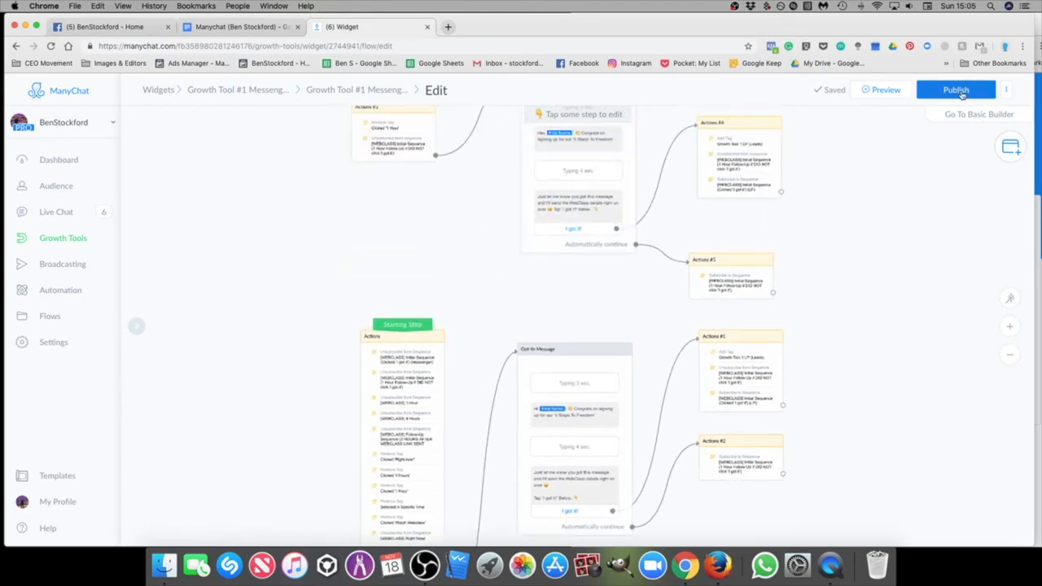
scroll(671, 253, right, 3)
scroll(671, 253, up, 2)
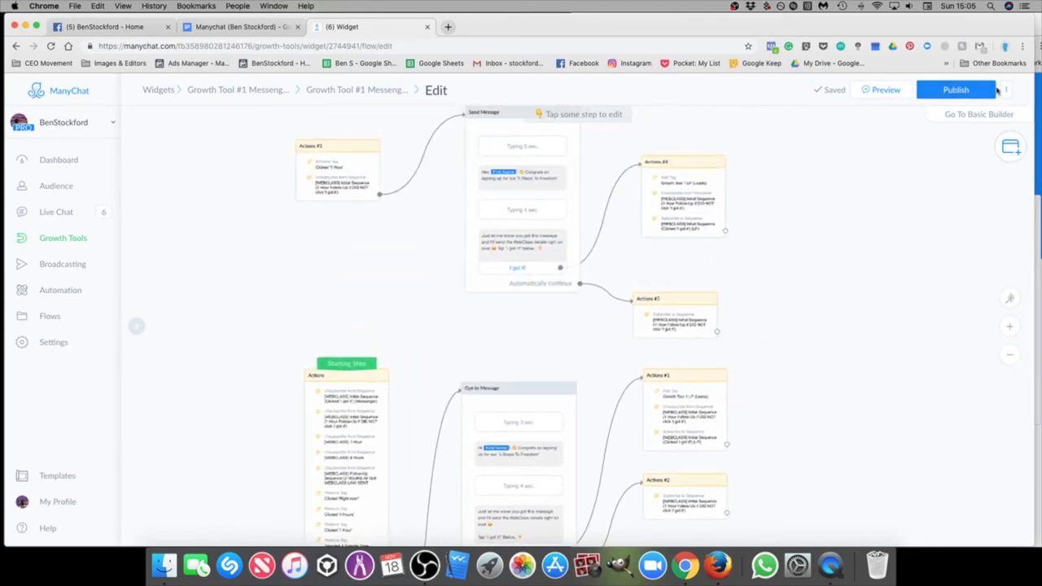
click(1006, 91)
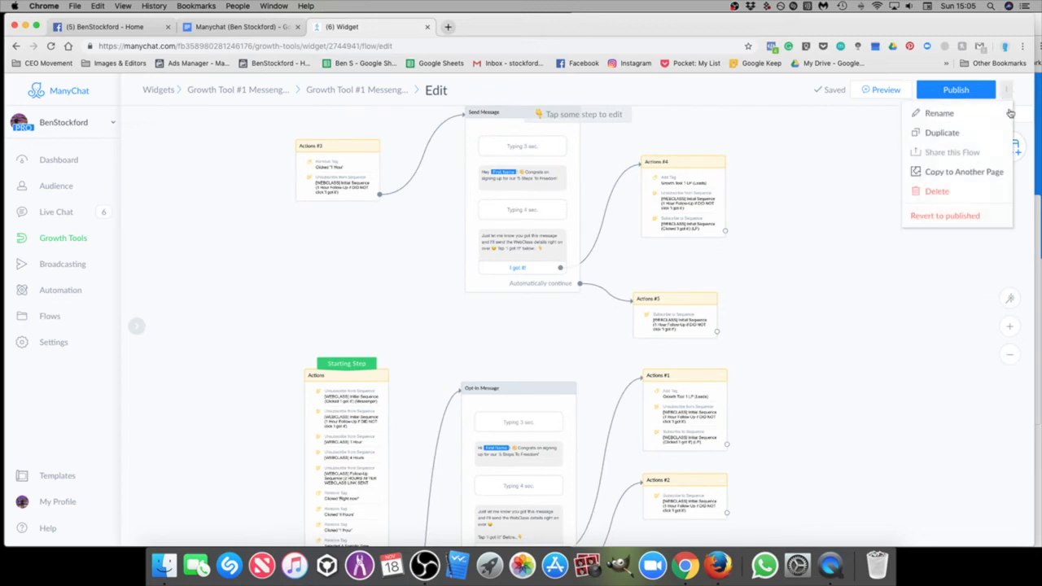
click(946, 216)
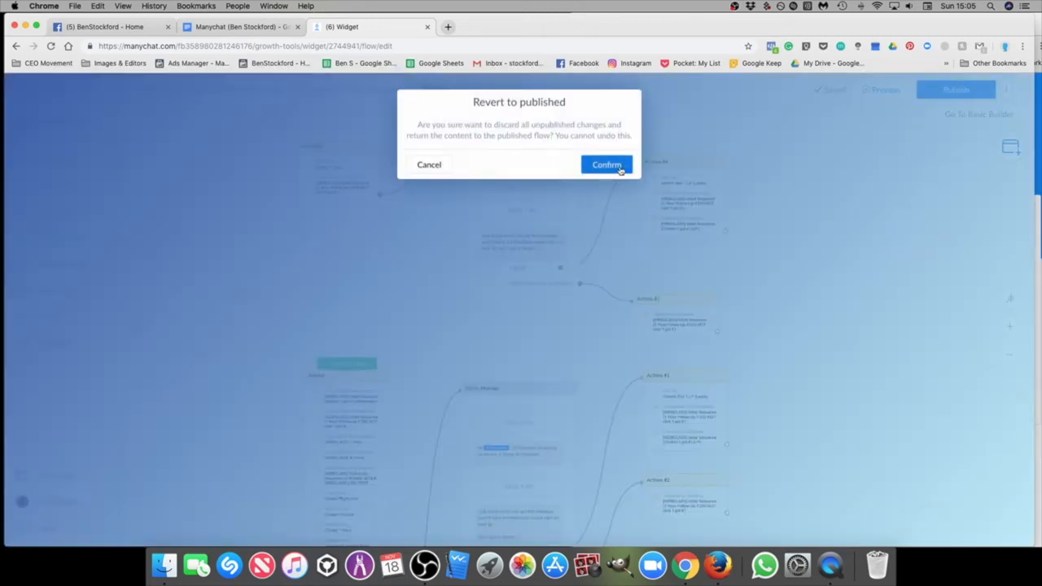
click(606, 165)
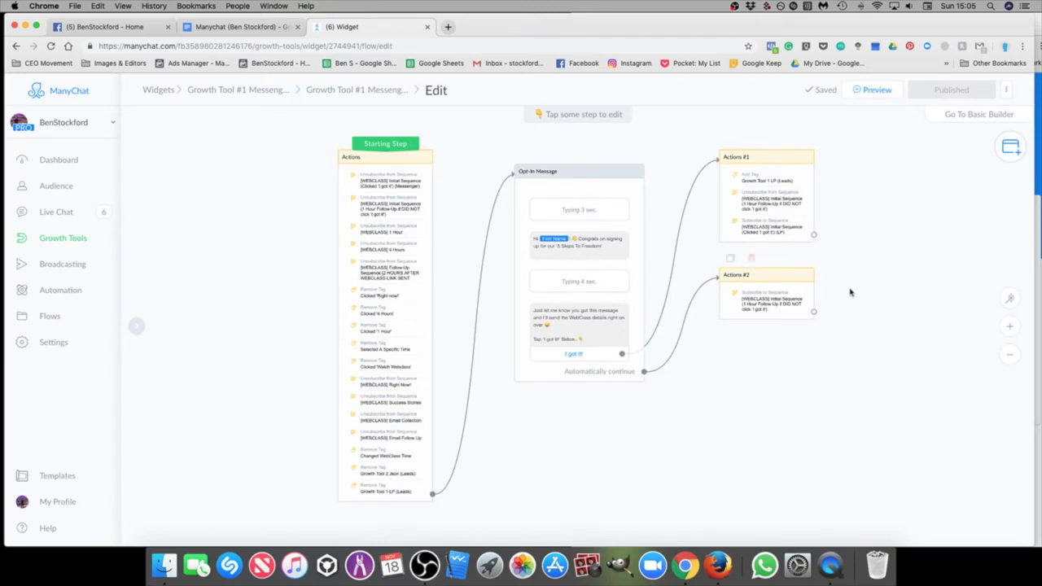
drag(851, 293, 781, 297)
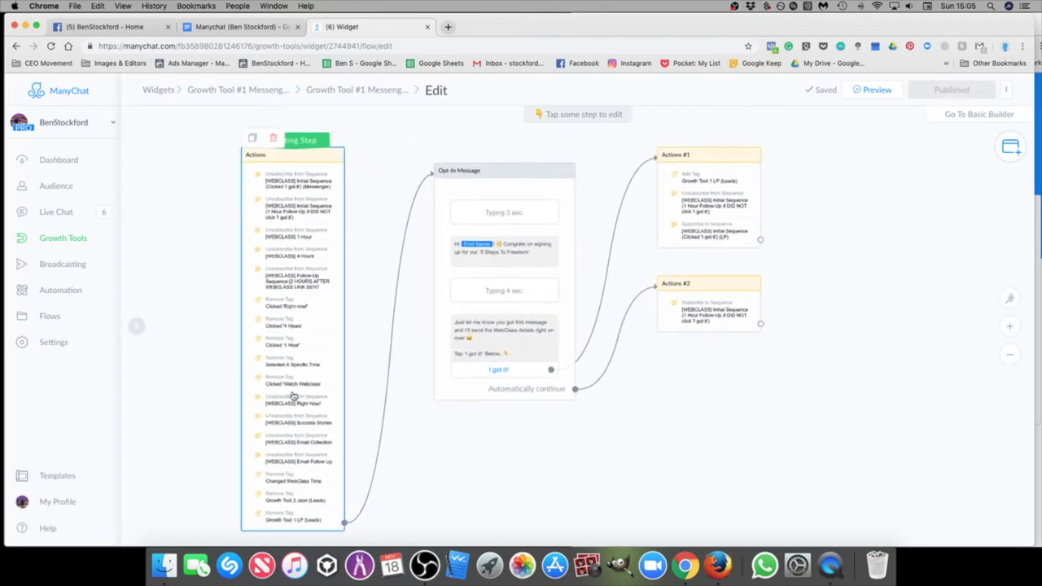
drag(661, 499, 724, 496)
click(733, 490)
click(668, 477)
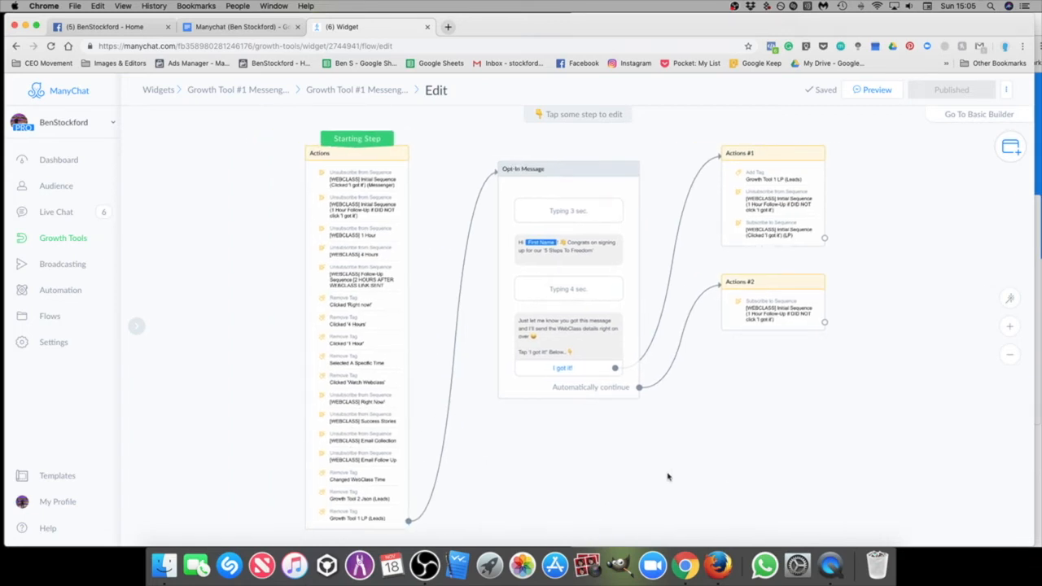
drag(646, 434, 647, 455)
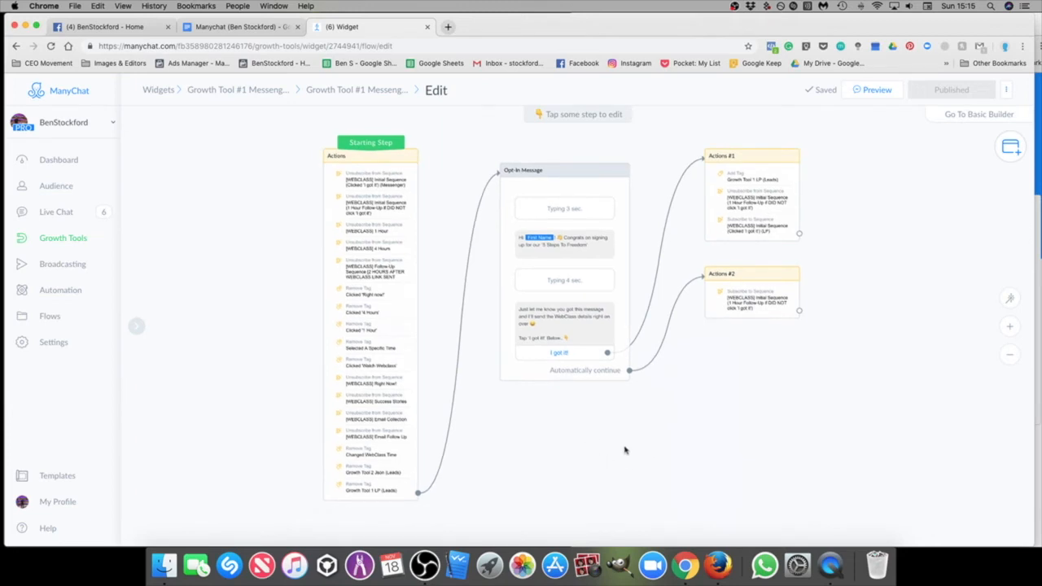
Step: Open the "[WEBCLASS] Initial Sequence (1 Hour Followup if DID NOT c..." flow from the Imports folder of Flows
click(51, 317)
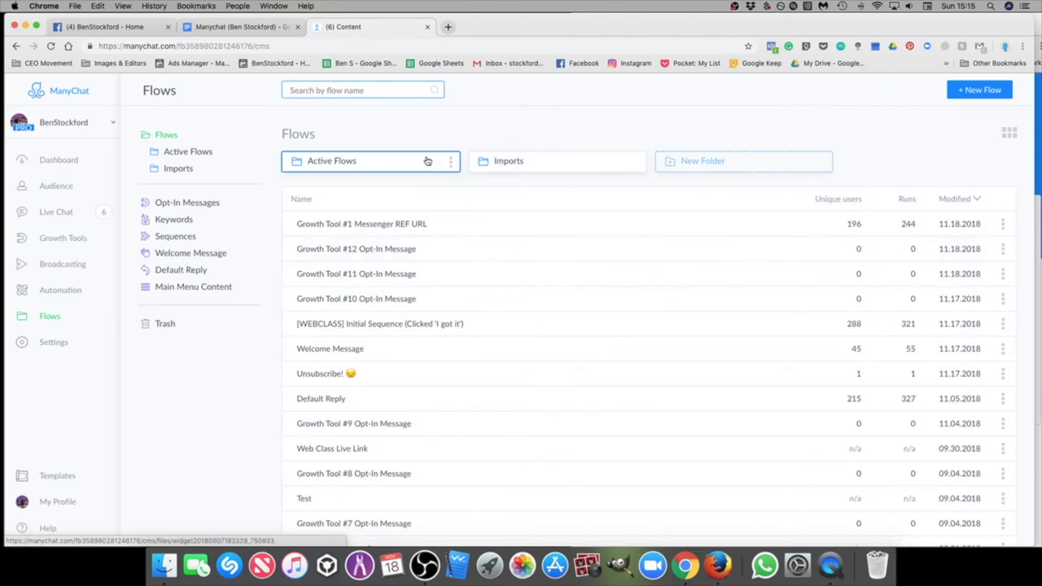
click(511, 168)
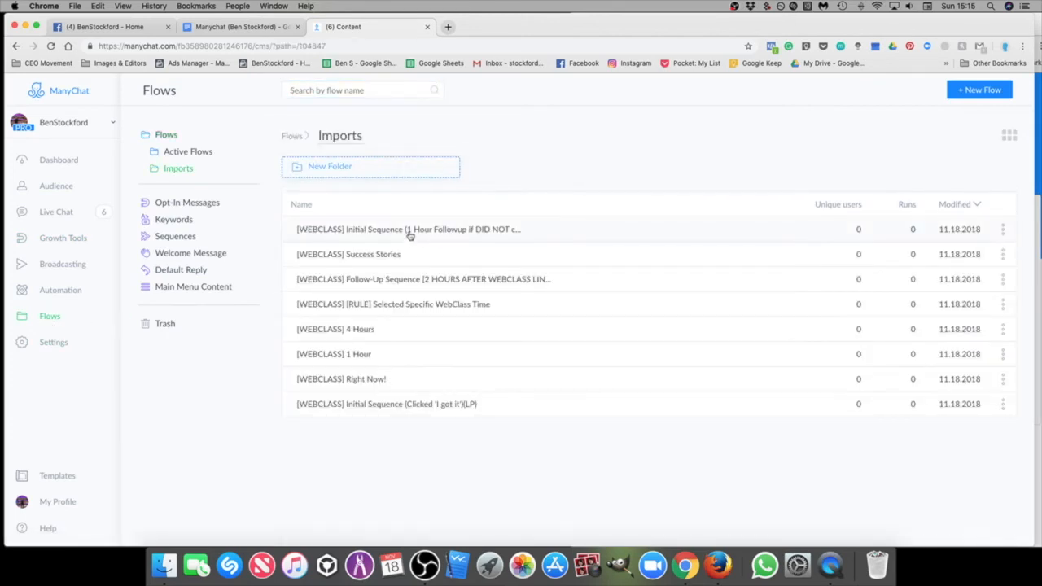
click(436, 233)
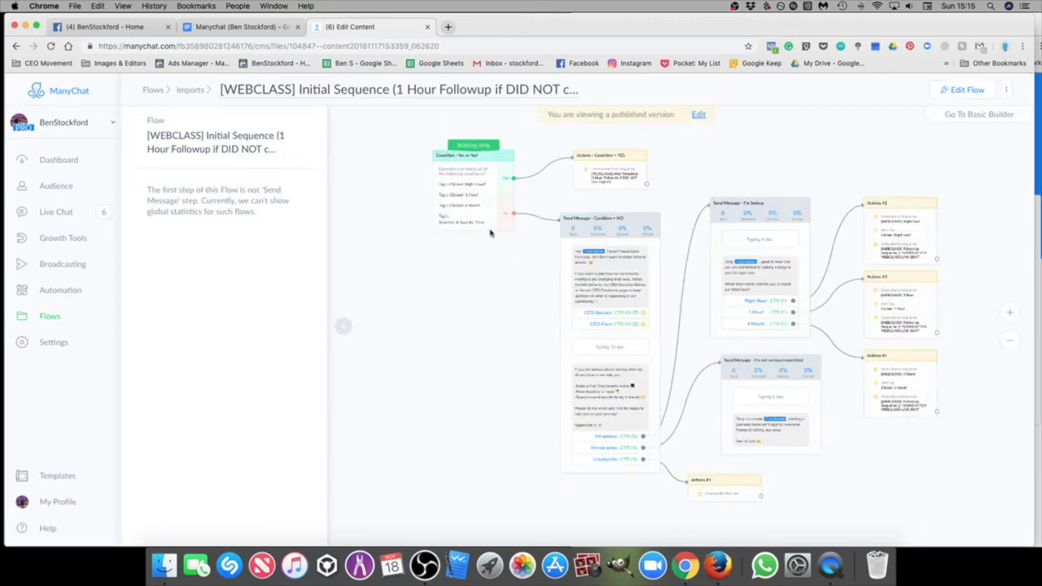
Step: Open the published 1 Hour Followup flow for editing and bring its I'm Serious message branch into view
scroll(493, 237, up, 3)
drag(501, 334, 529, 396)
scroll(530, 395, down, 4)
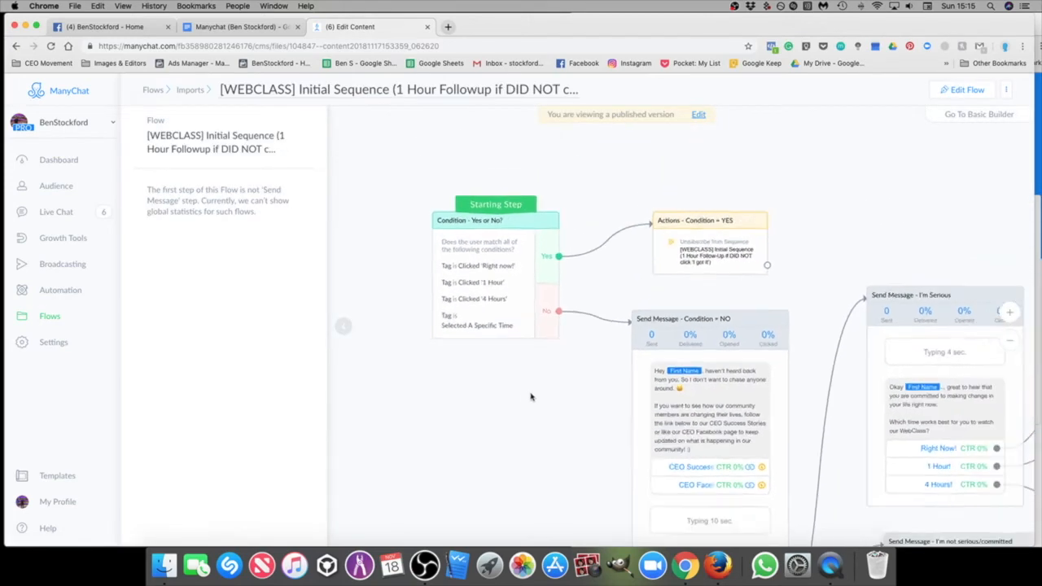
drag(640, 382, 586, 321)
drag(765, 210, 734, 194)
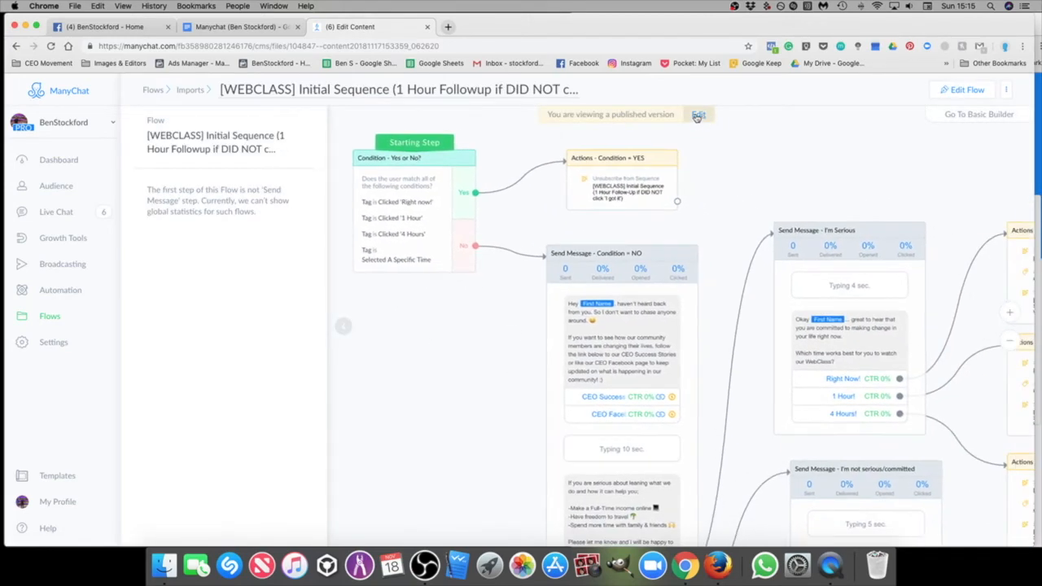
click(699, 116)
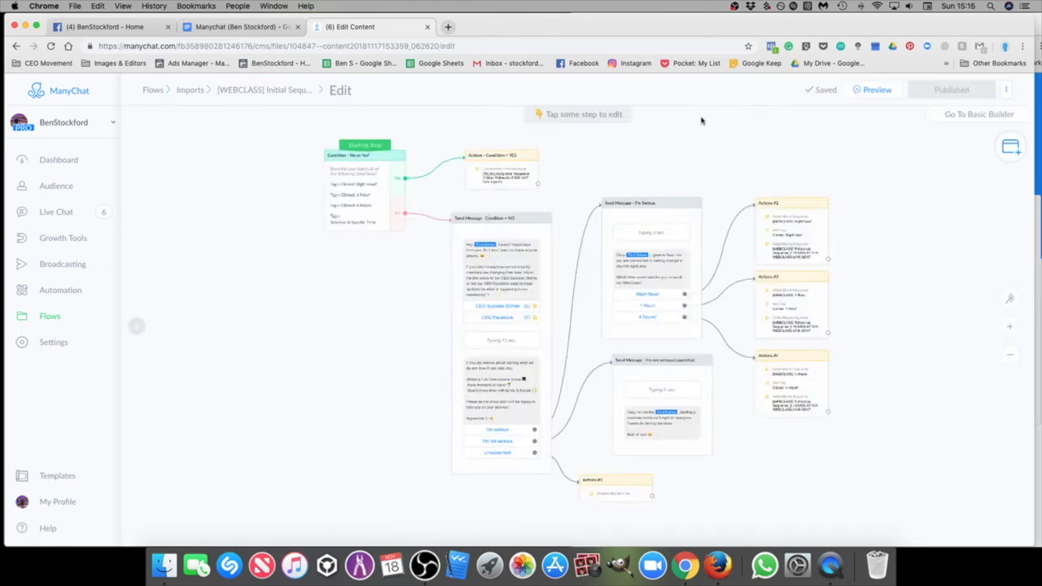
scroll(556, 298, up, 2)
drag(611, 190, 546, 171)
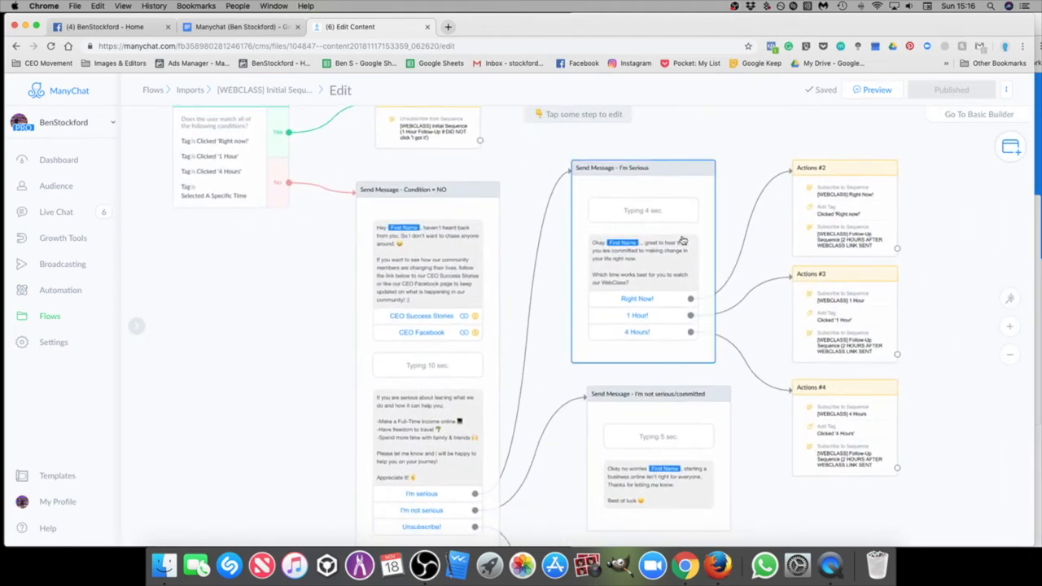
Step: Add the tag condition Growth Tool 1 LP (Leads) to the Condition - Yes or No? starting step
drag(240, 291, 399, 408)
right_click(399, 408)
click(359, 282)
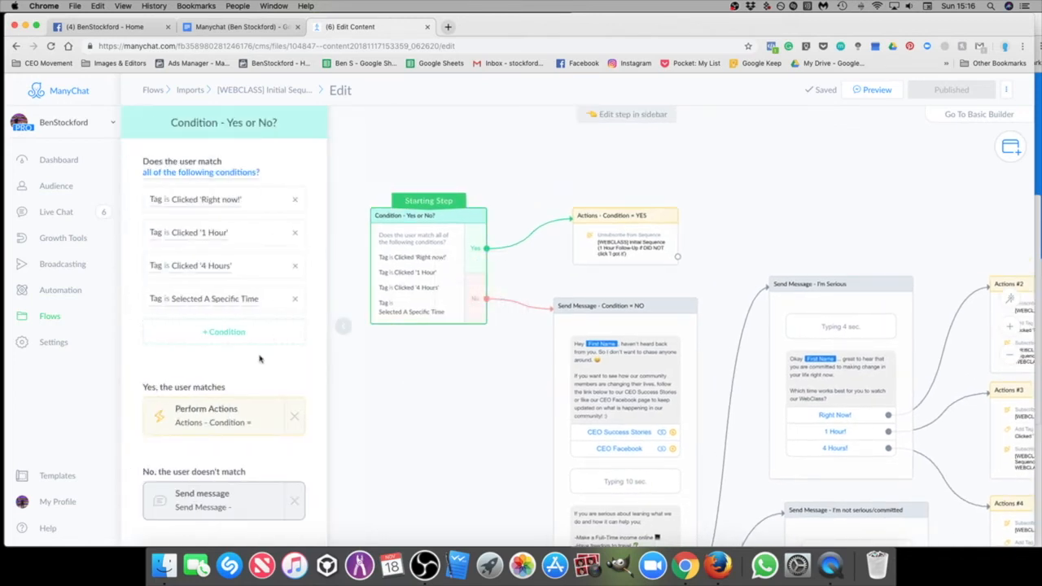
click(207, 332)
click(205, 339)
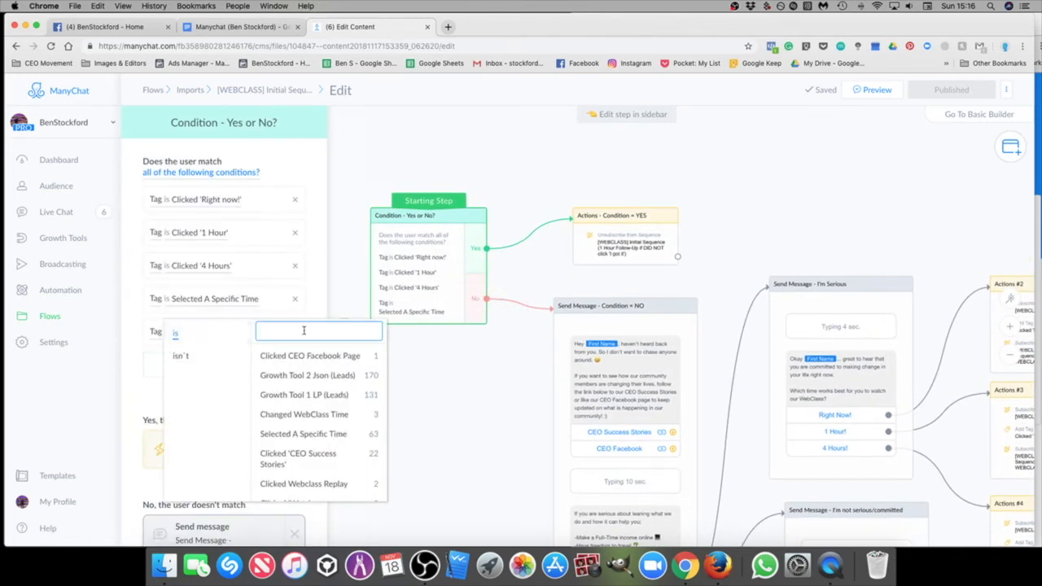
text(growth)
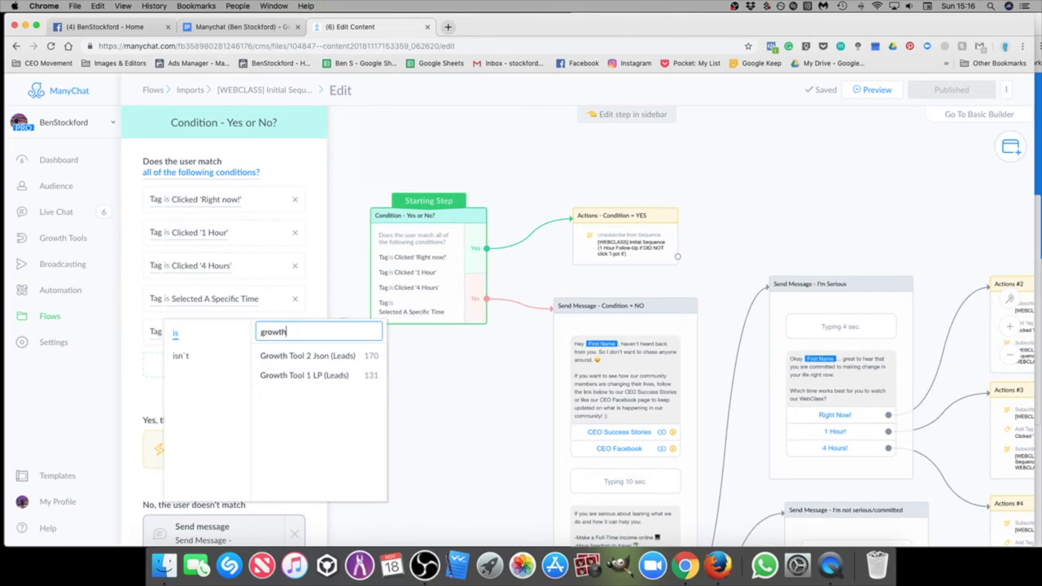
click(301, 377)
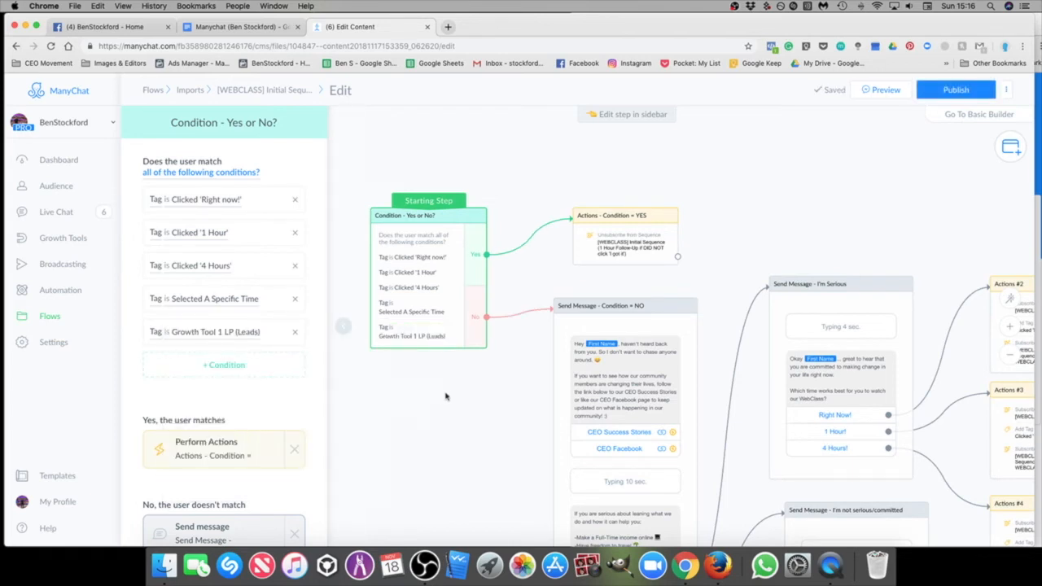
click(445, 396)
scroll(798, 171, down, 3)
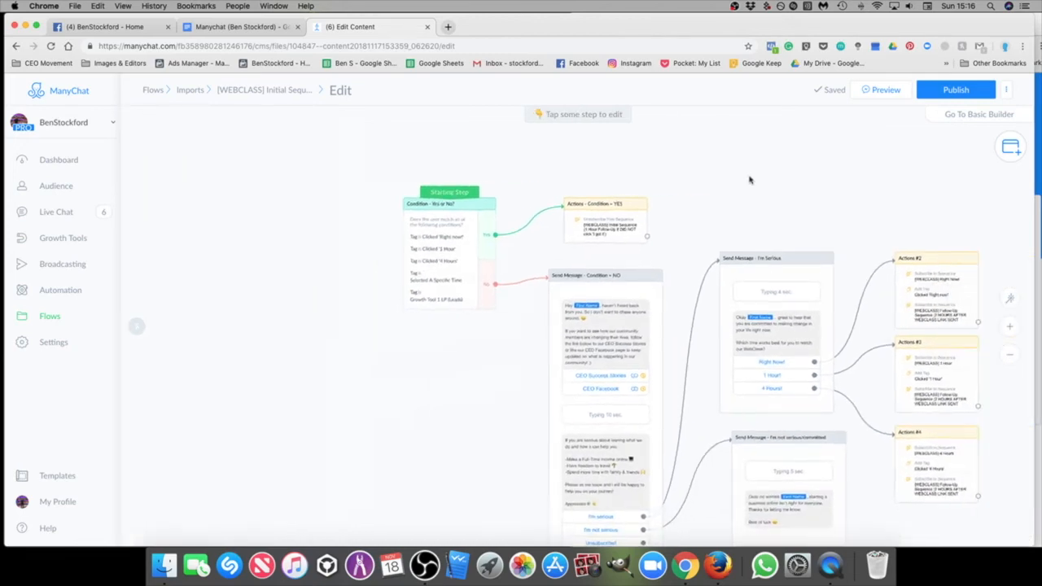
Step: Set the starting condition to match any of the following conditions and publish the 1 Hour Followup flow
click(438, 243)
scroll(413, 258, up, 1)
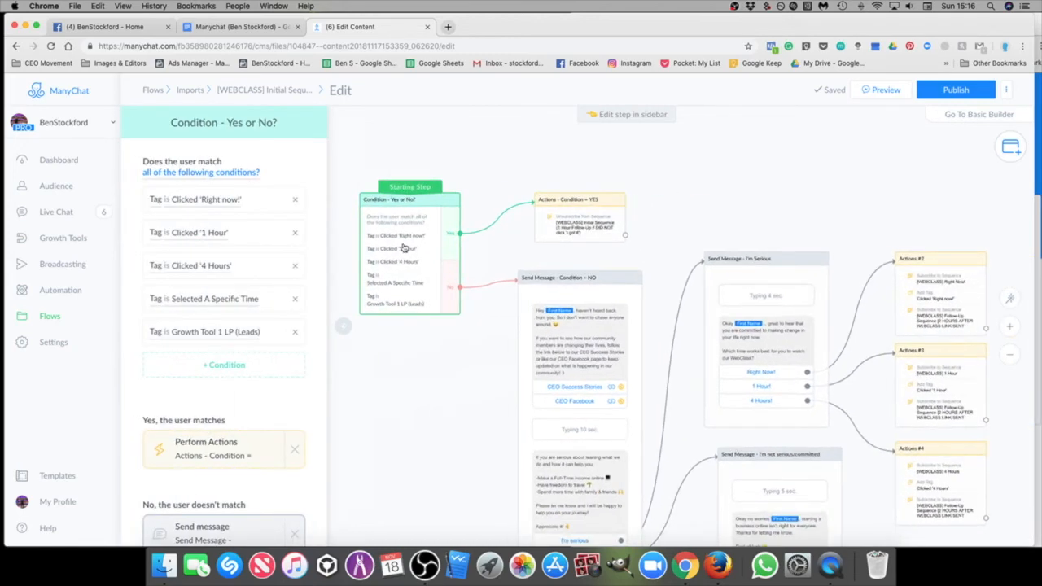
click(169, 174)
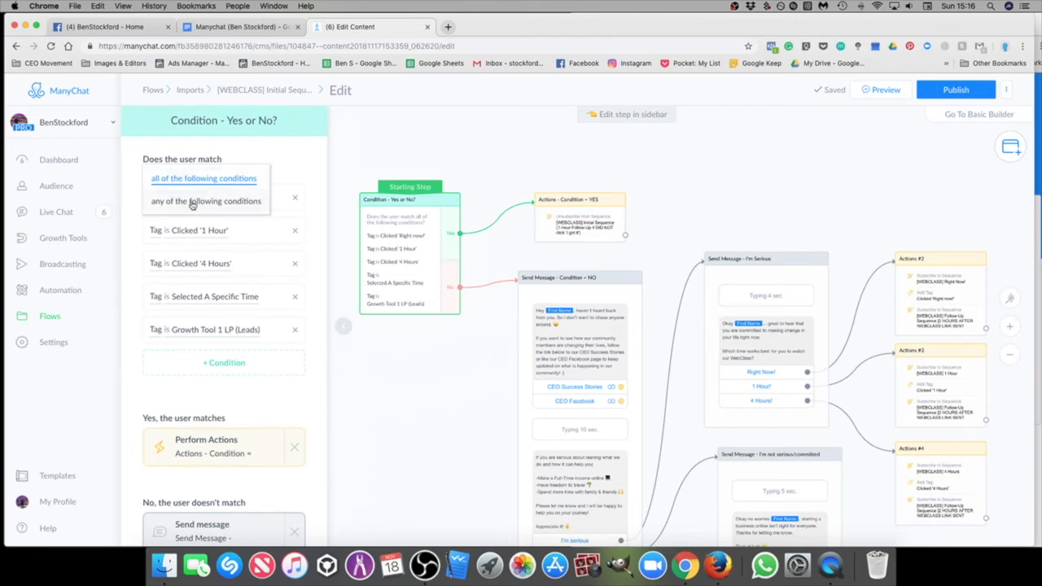
click(192, 203)
click(956, 89)
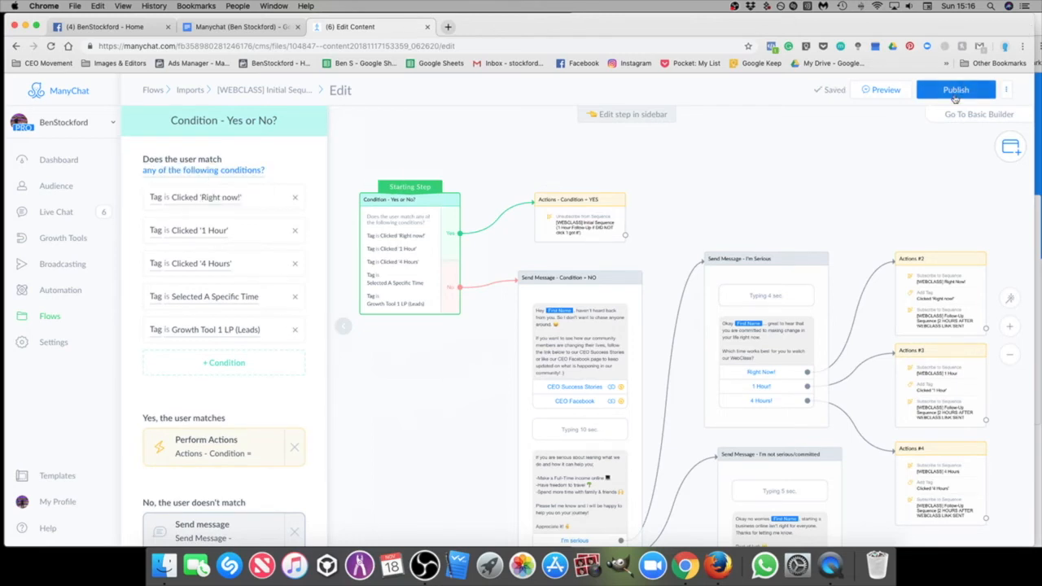
click(432, 399)
scroll(400, 364, down, 4)
drag(400, 363, 315, 301)
scroll(334, 330, up, 2)
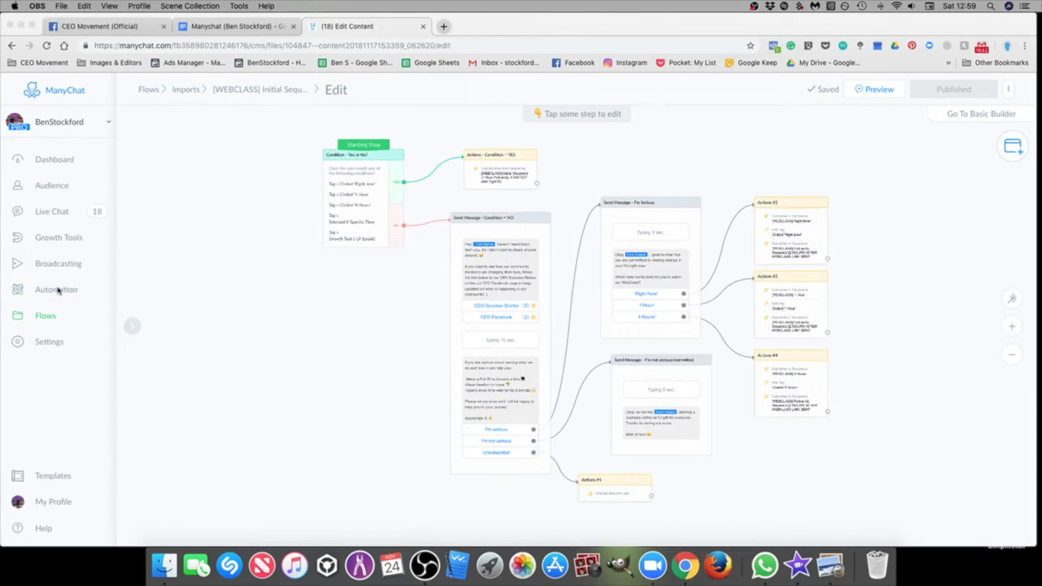
Step: Open the "[WEBCLASS] Initial Sequence (Clicked 'I got it')(LP)" flow from the Imports folder of Flows for editing
click(46, 317)
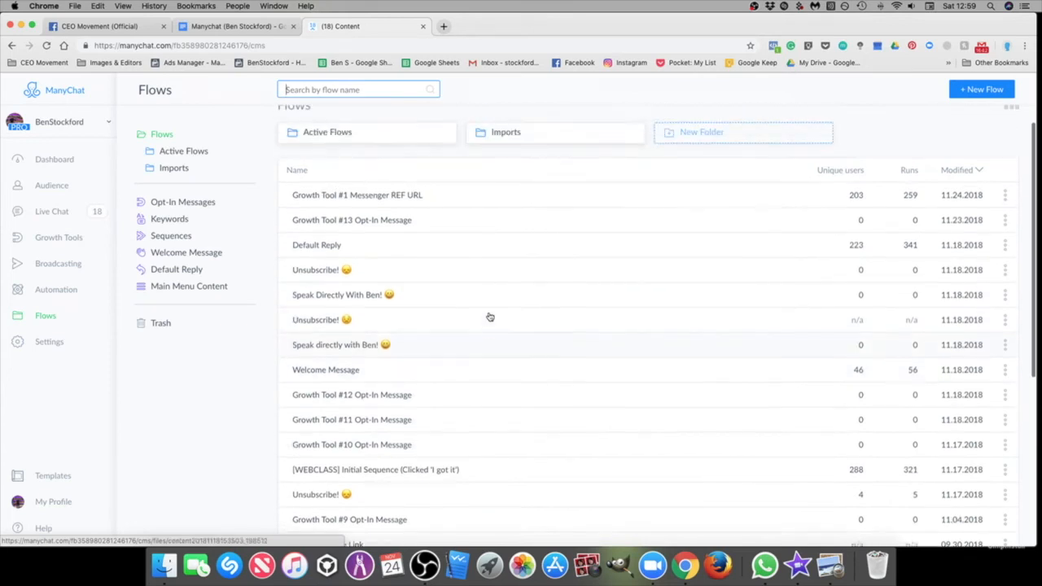
click(533, 160)
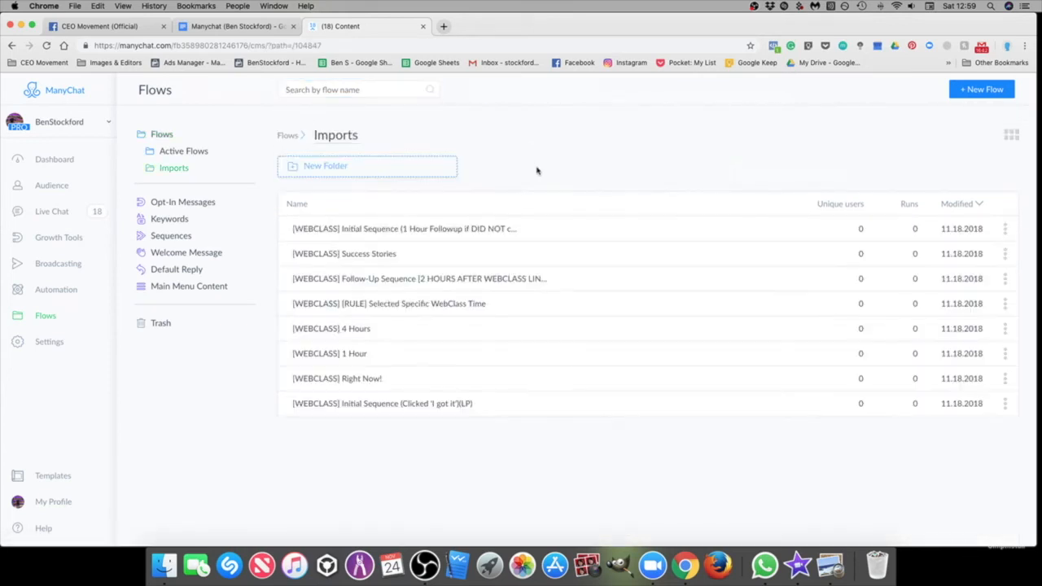
click(434, 407)
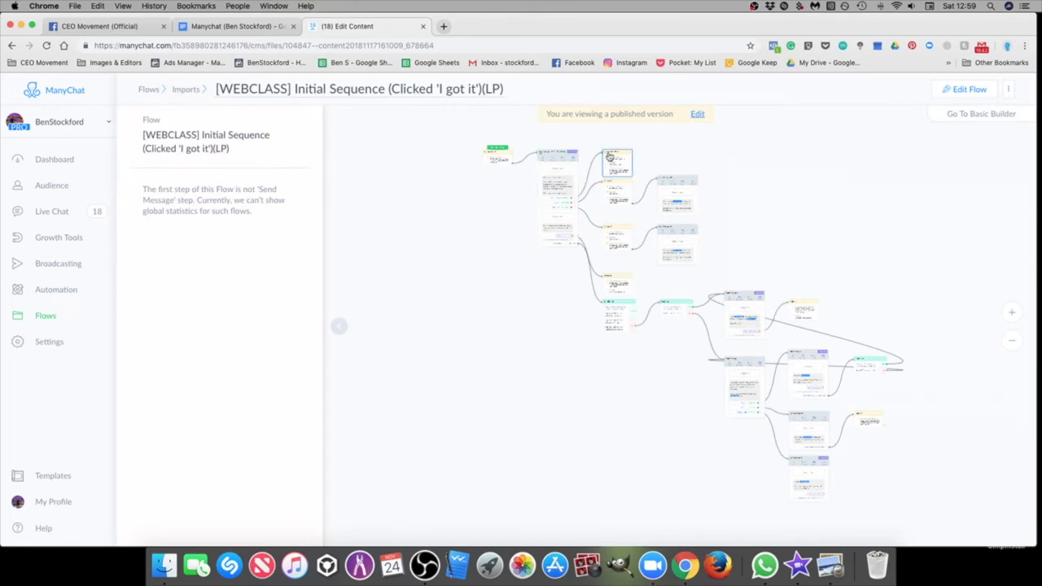
click(698, 113)
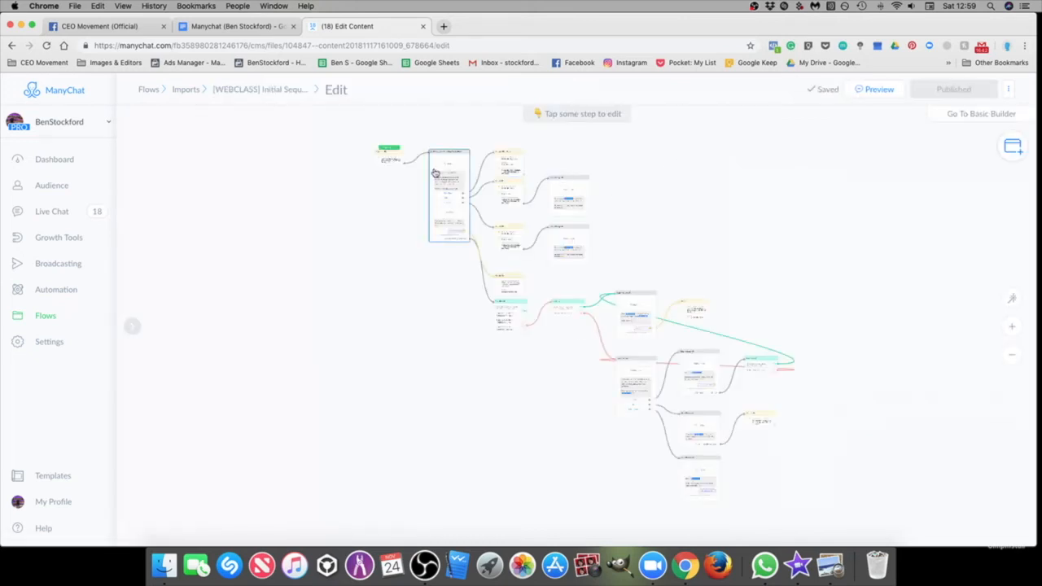
Step: Add a Remove Tag action for Growth Tool 1 LP (Leads) to the Actions - Initial starting step and publish the flow
scroll(396, 175, up, 10)
drag(399, 178, 486, 346)
scroll(451, 242, up, 6)
scroll(486, 333, down, 2)
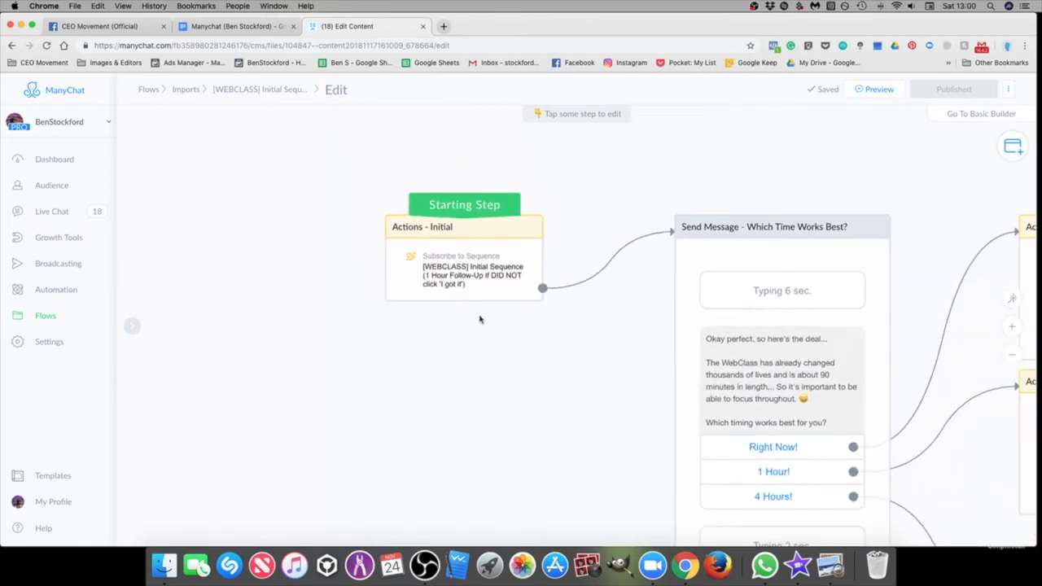
click(470, 267)
click(219, 227)
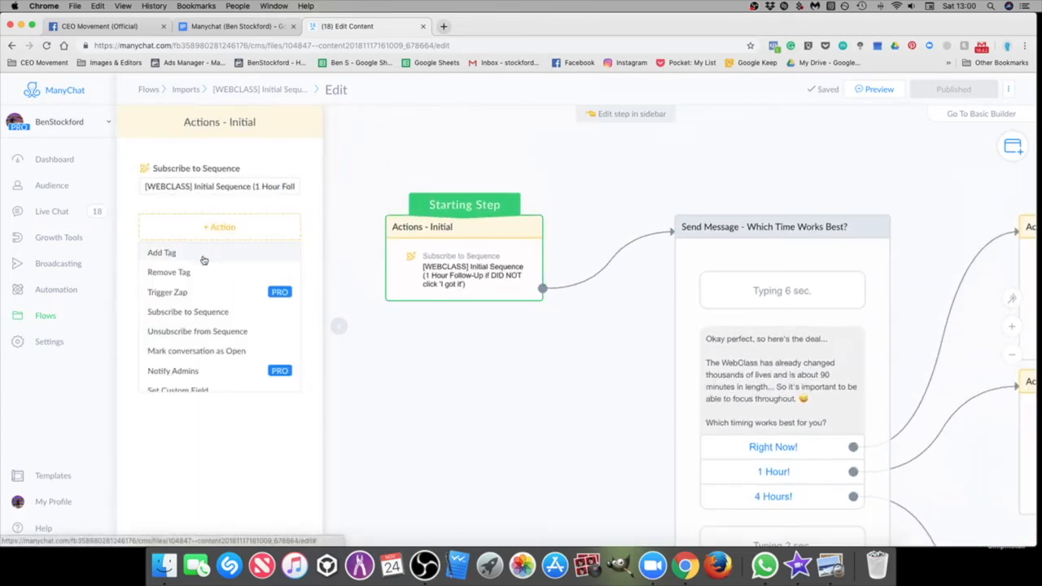
click(208, 272)
click(213, 237)
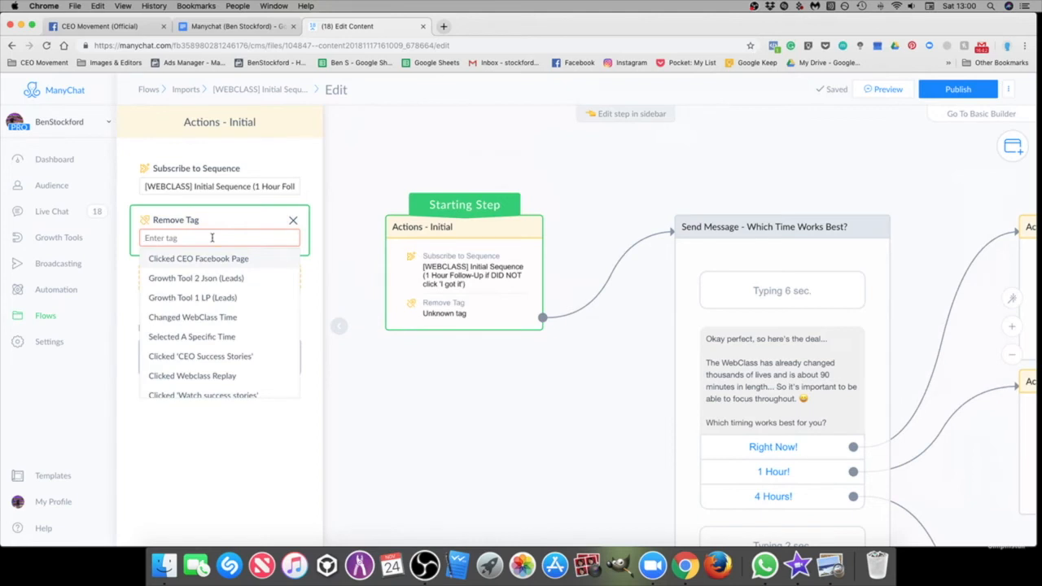
text(lead)
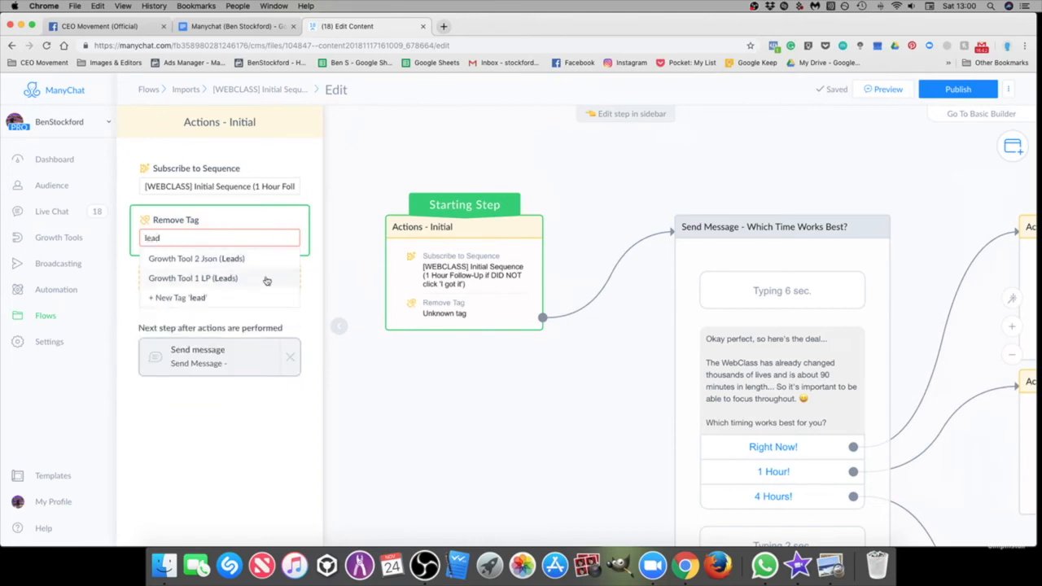
click(259, 277)
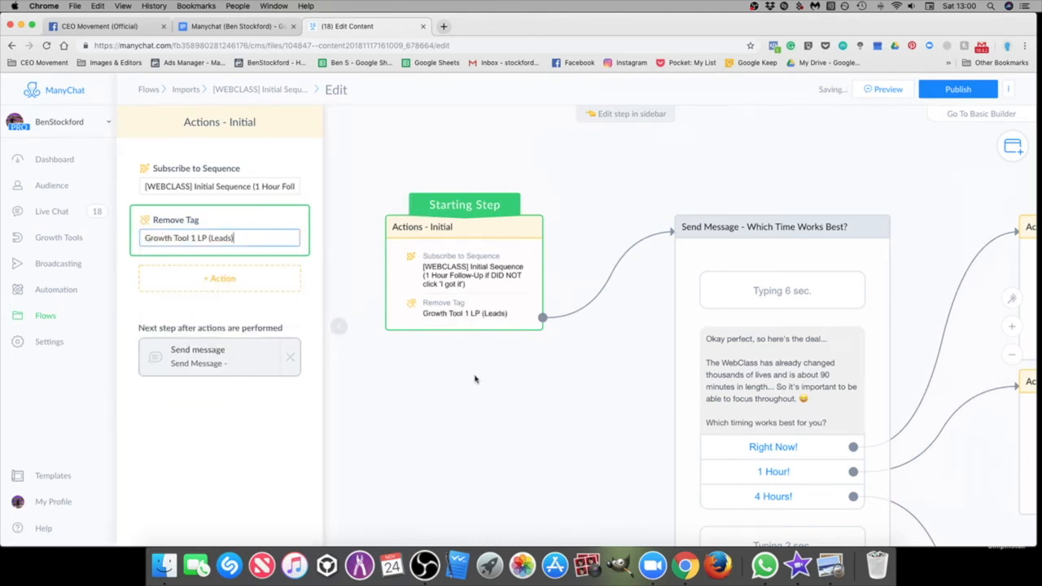
click(525, 390)
scroll(383, 325, up, 5)
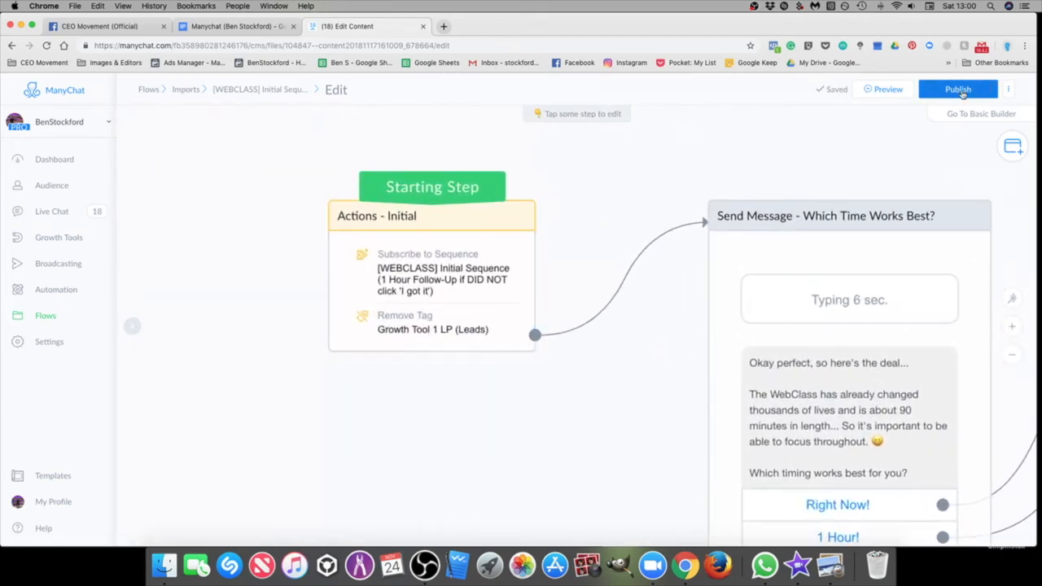
click(960, 91)
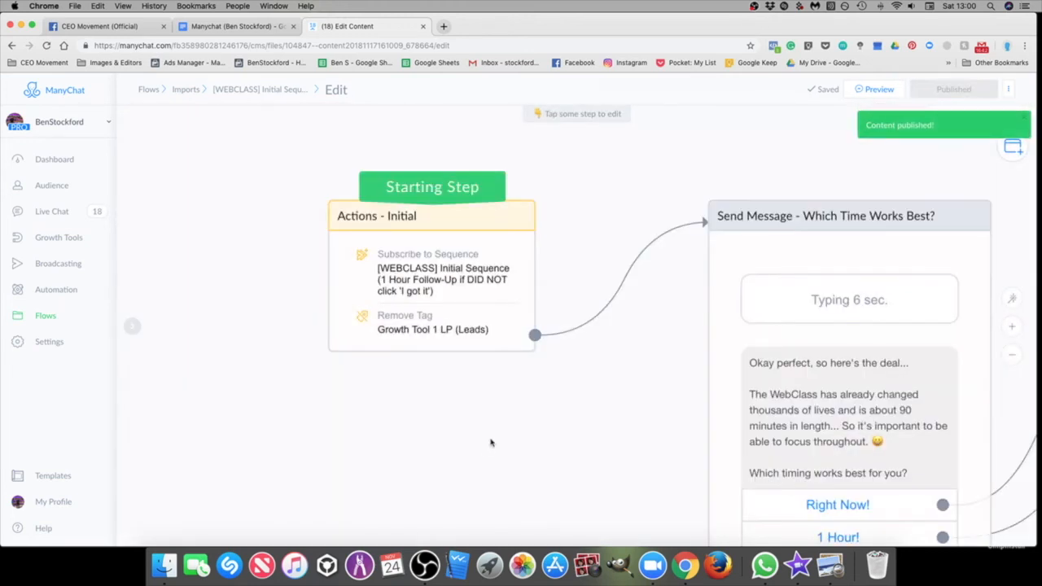
scroll(491, 443, down, 3)
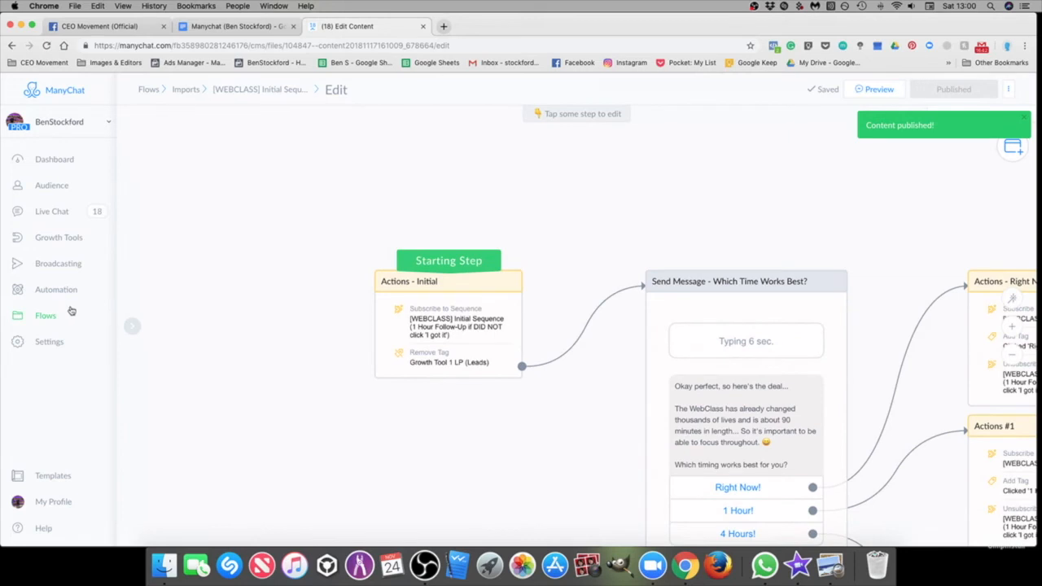
Step: Reopen the "[WEBCLASS] Initial Sequence (1 Hour Followup if DID NOT c..." flow from Imports in edit mode and examine its starting condition and branches
click(48, 317)
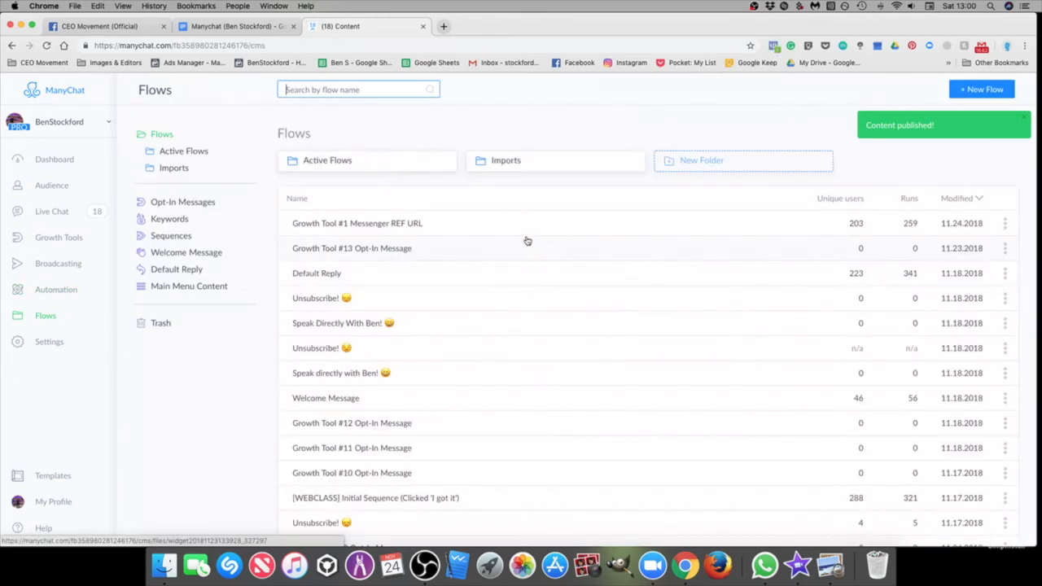
click(507, 162)
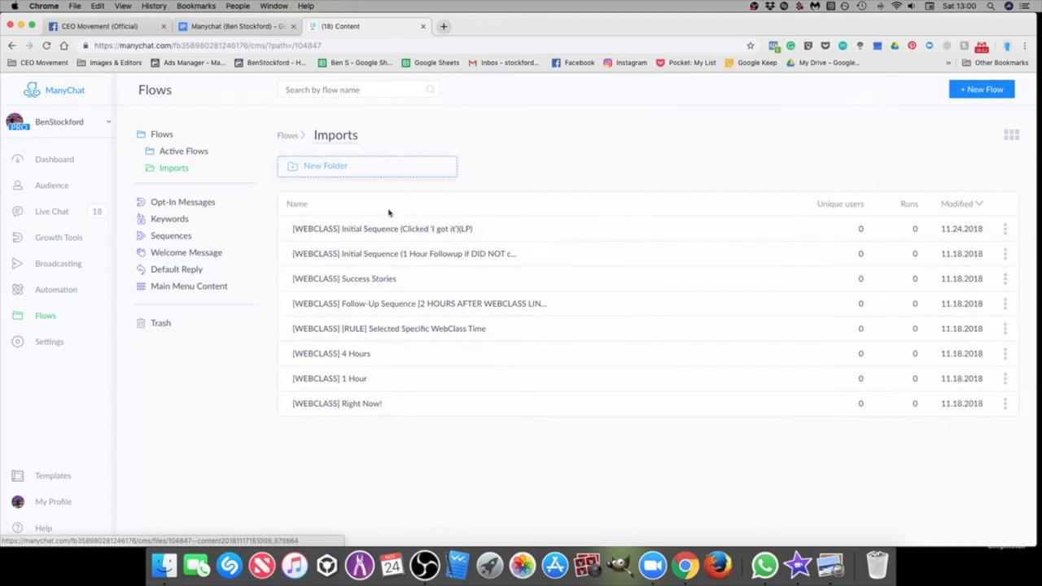
click(397, 255)
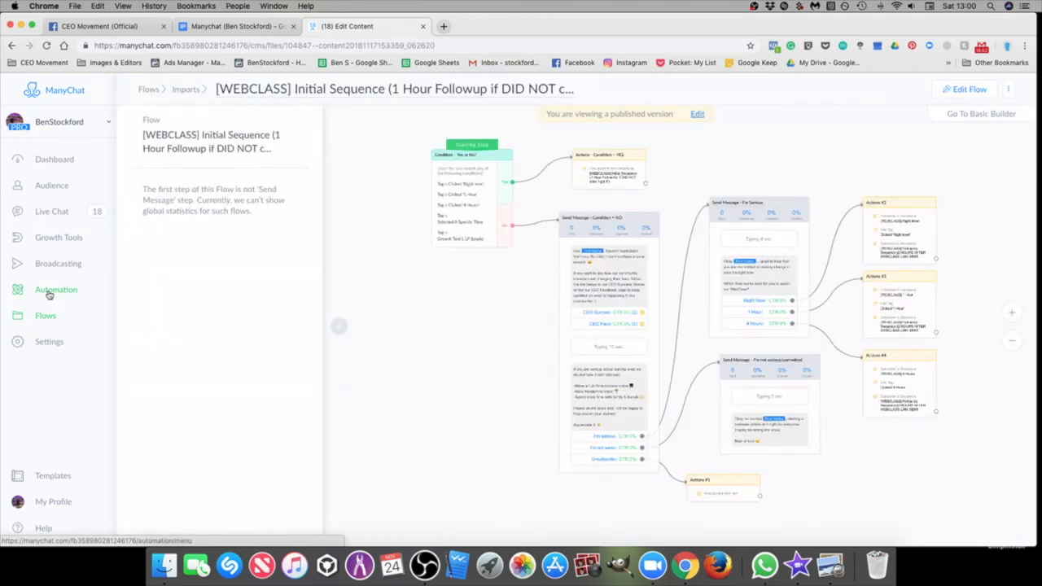
click(698, 114)
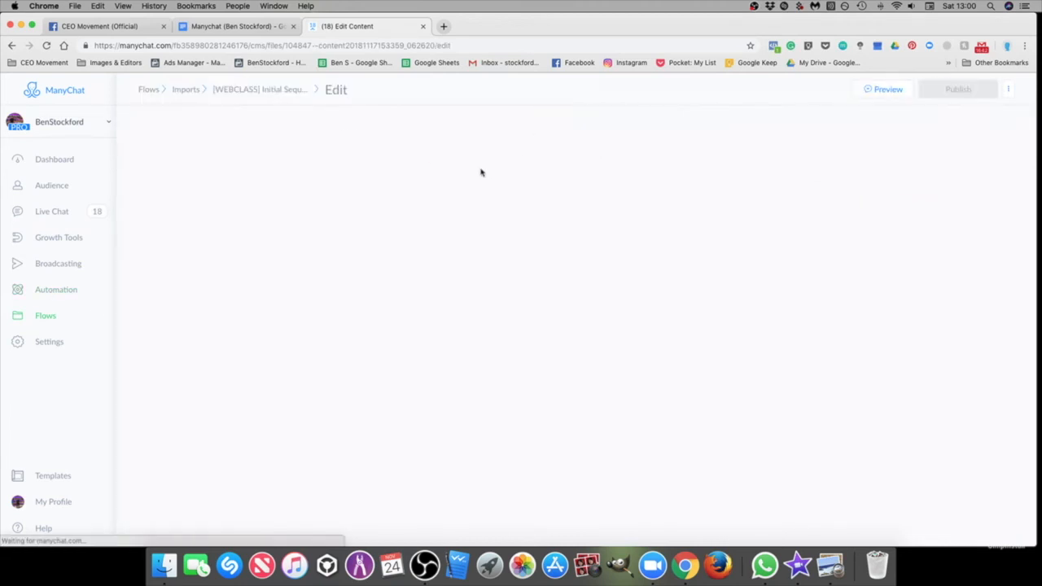
scroll(350, 211, up, 3)
drag(366, 302, 391, 335)
scroll(379, 276, up, 4)
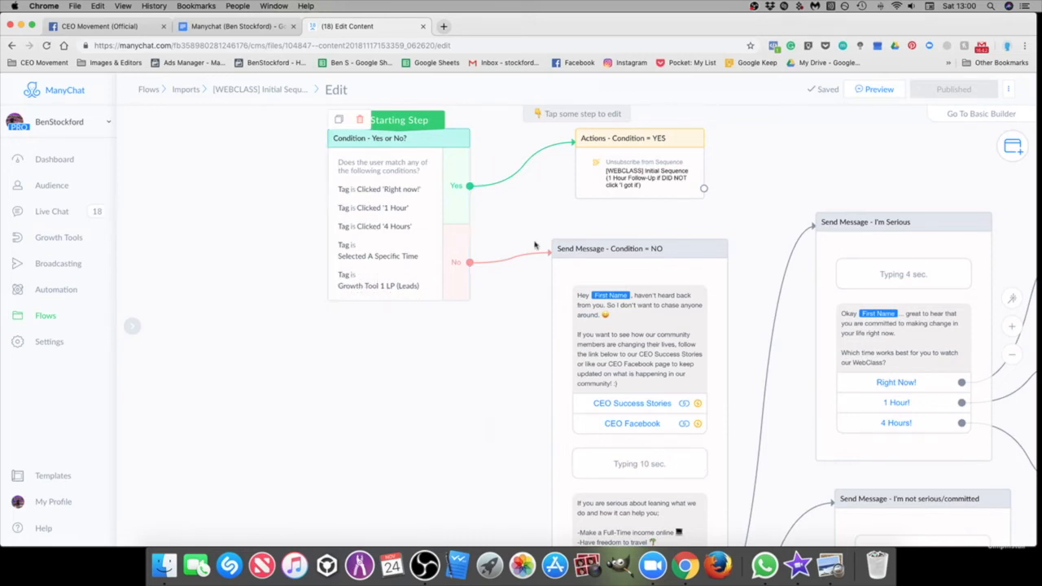
scroll(384, 356, down, 2)
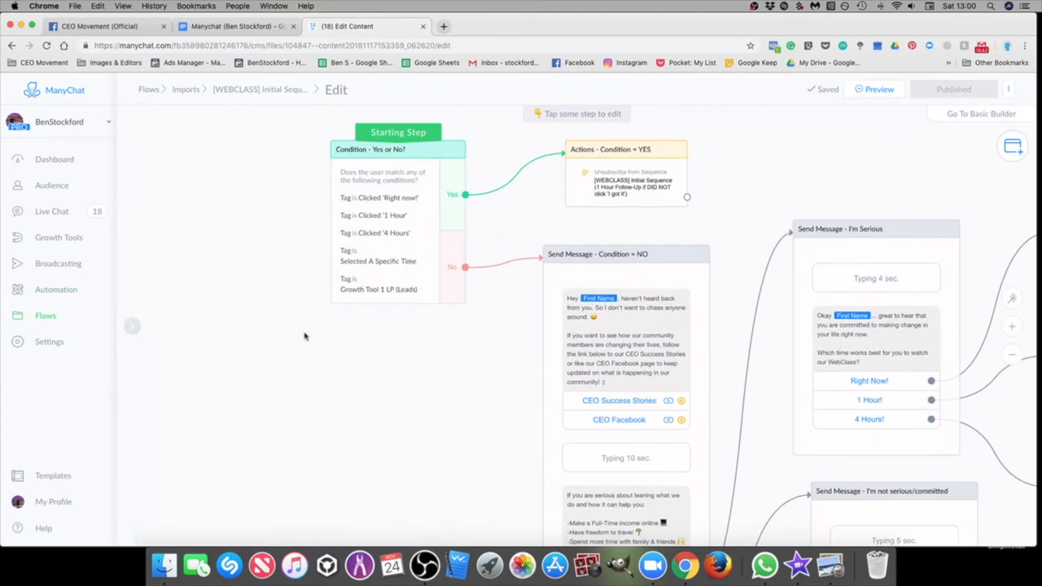
scroll(318, 355, down, 5)
scroll(354, 296, up, 1)
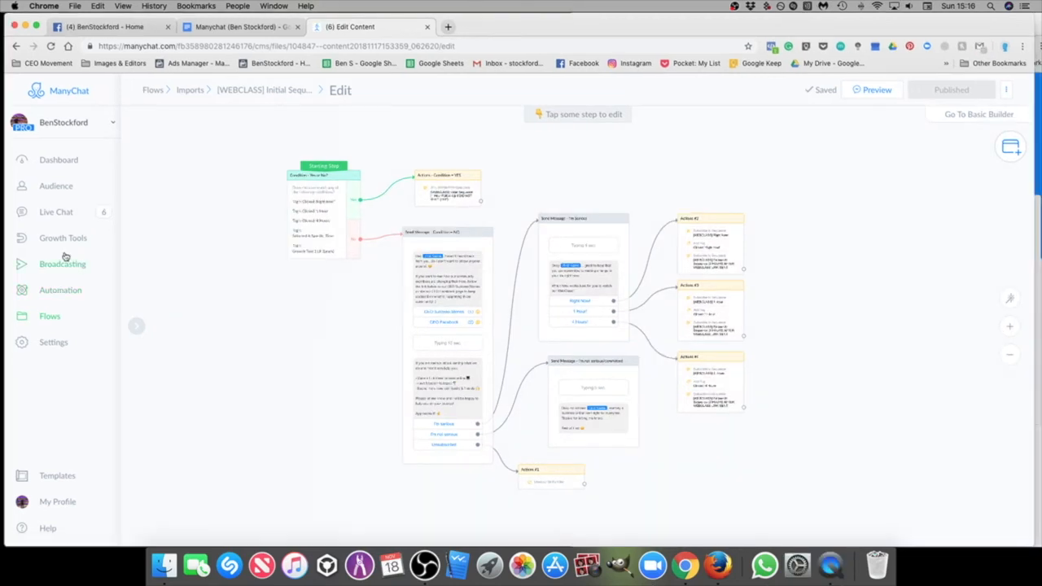
Step: Go to the Welcome Message automation, review its published message and open the flow for editing
click(60, 292)
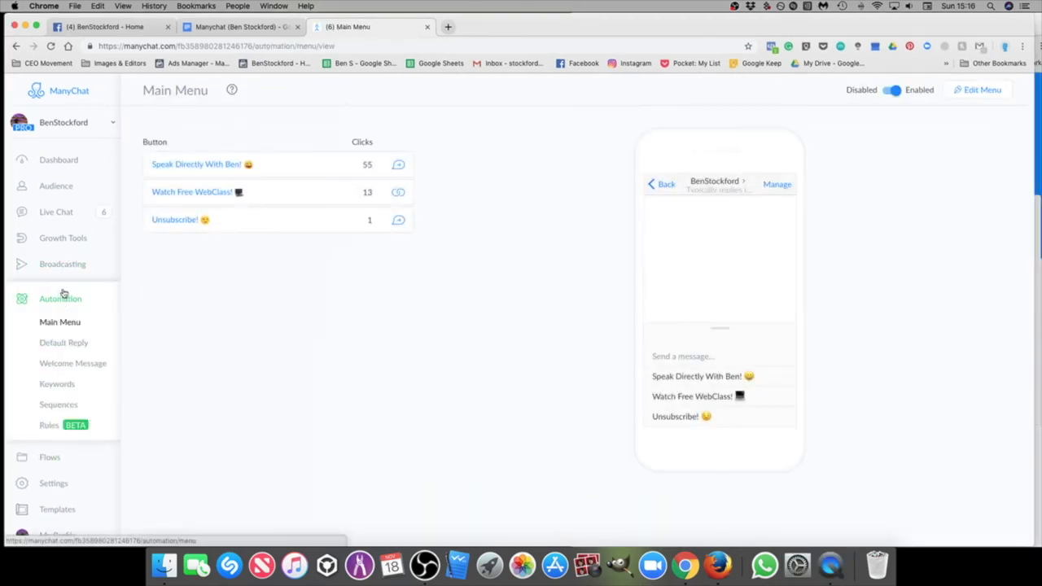
click(56, 366)
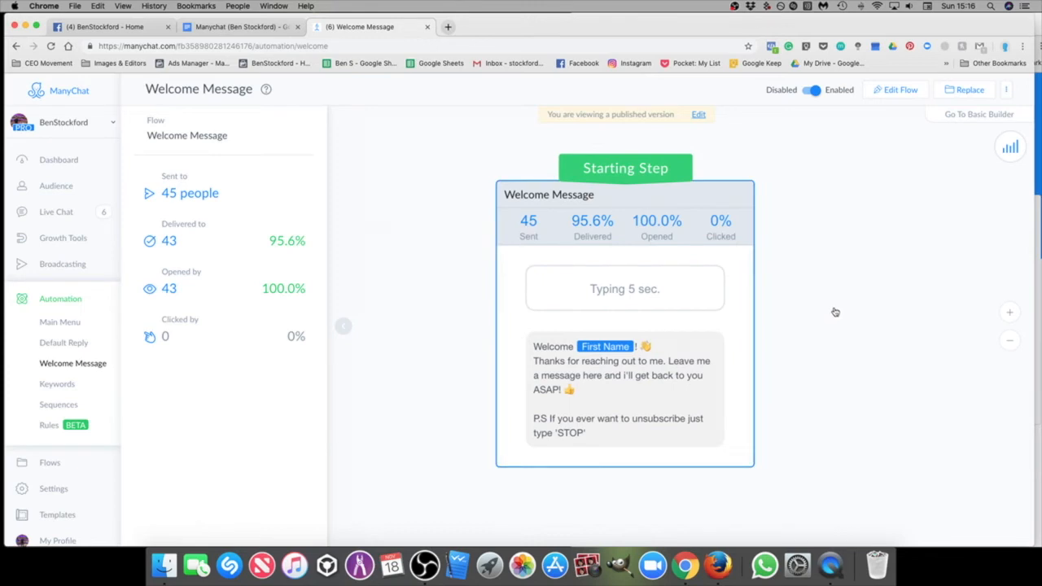
drag(836, 311, 847, 289)
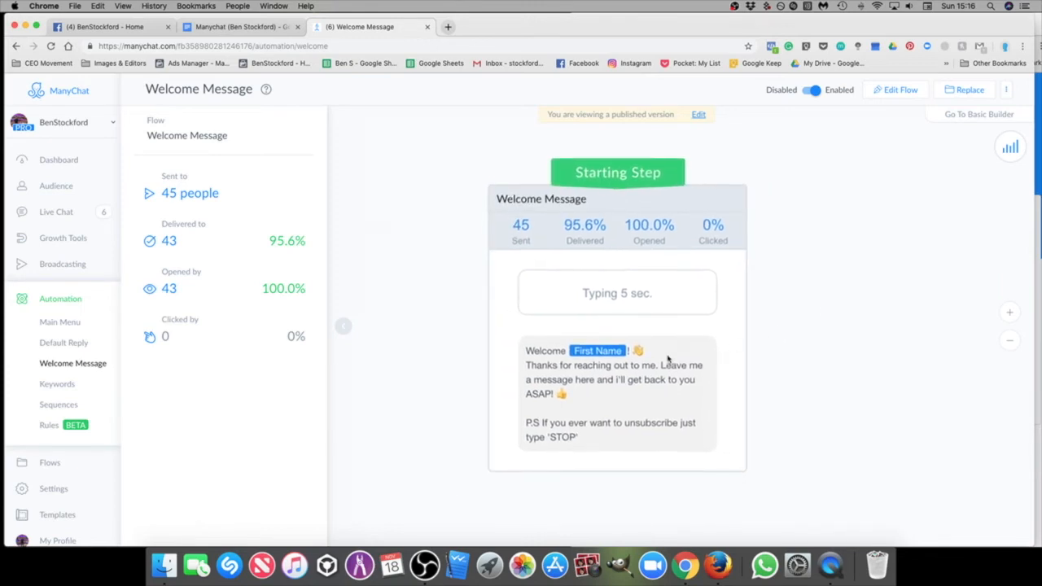
scroll(854, 323, down, 2)
click(847, 315)
click(899, 91)
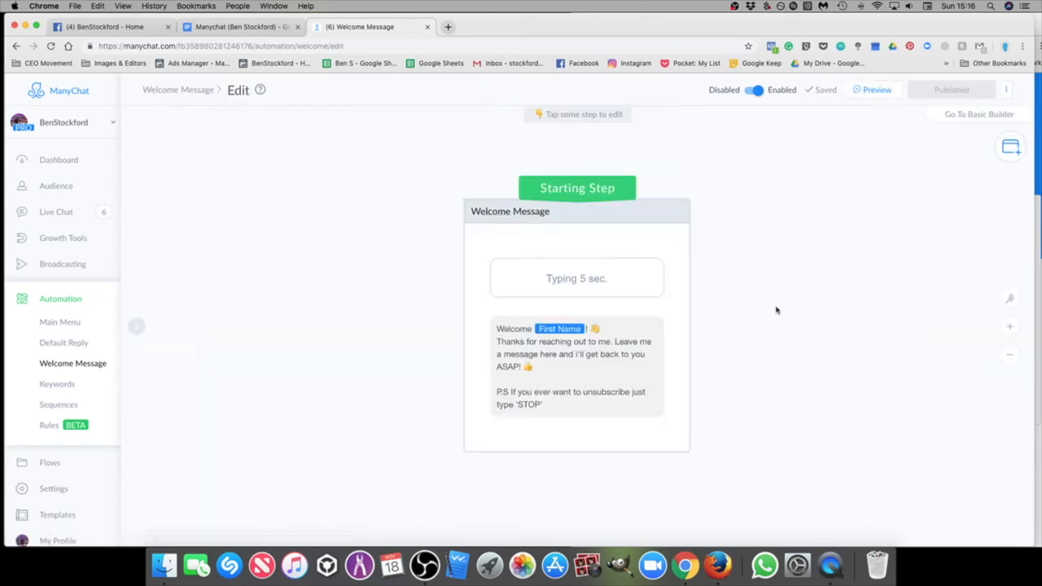
Step: Add a new Send Message step beside the Welcome Message starting step and open its content for editing
click(1010, 153)
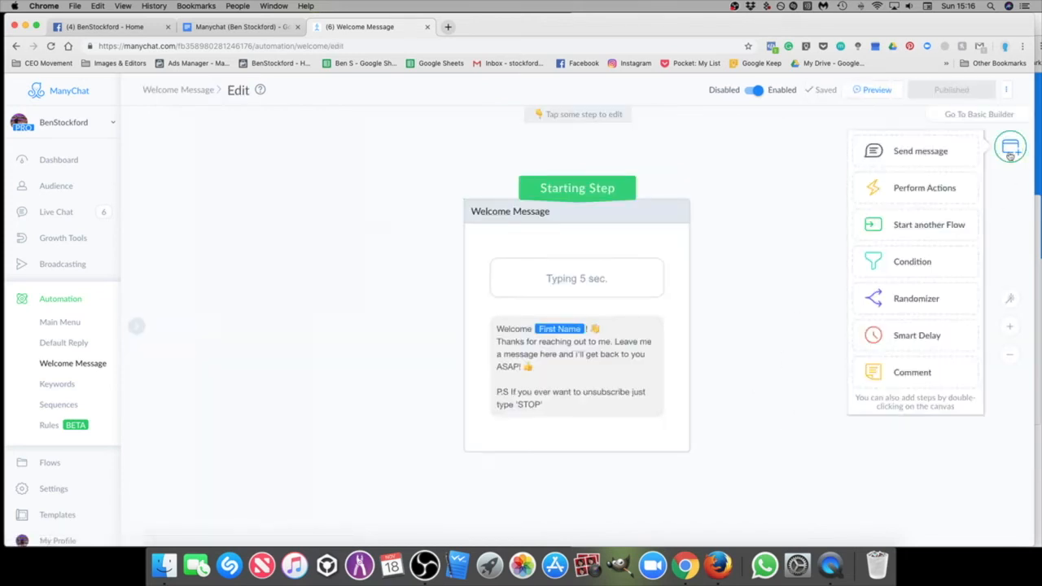
click(919, 153)
drag(675, 344, 333, 223)
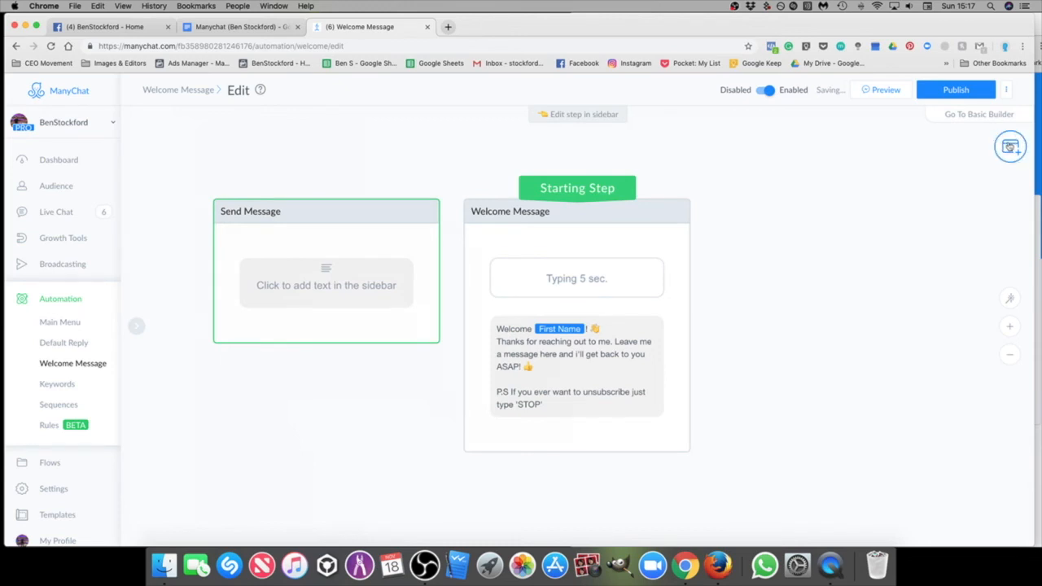
click(434, 330)
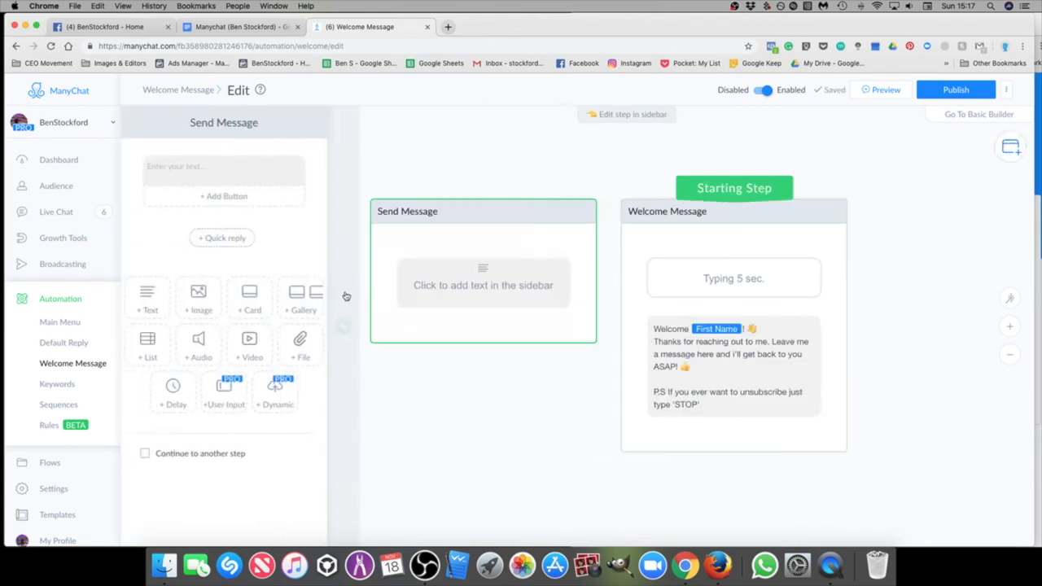
Step: Switch to the Manychat Google Doc, find the Welcome Message section and tidy the blank lines around its text
click(218, 30)
scroll(576, 416, down, 2)
click(577, 416)
scroll(576, 415, down, 3)
double_click(576, 413)
double_click(540, 369)
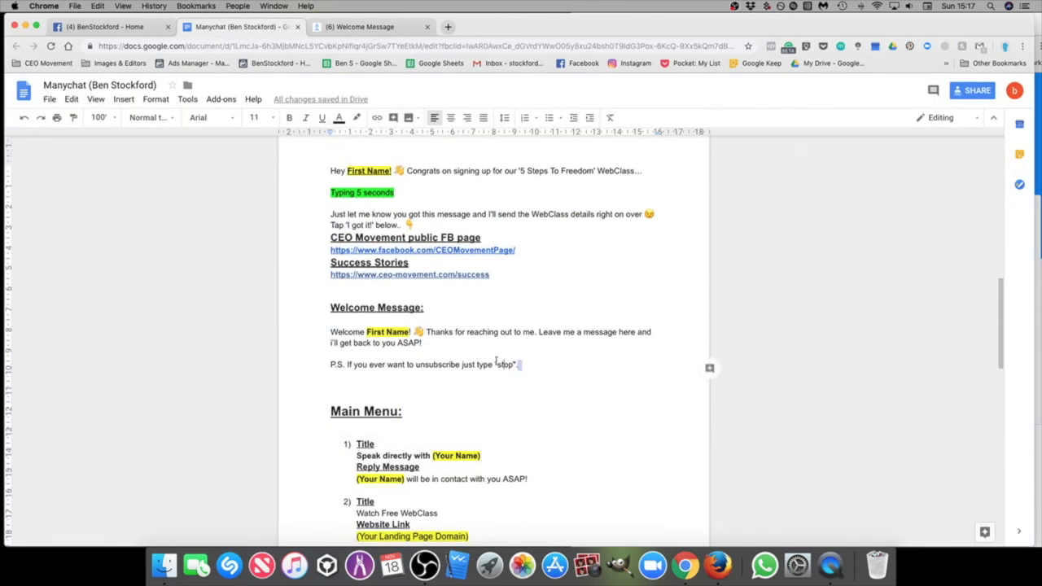
key(Return)
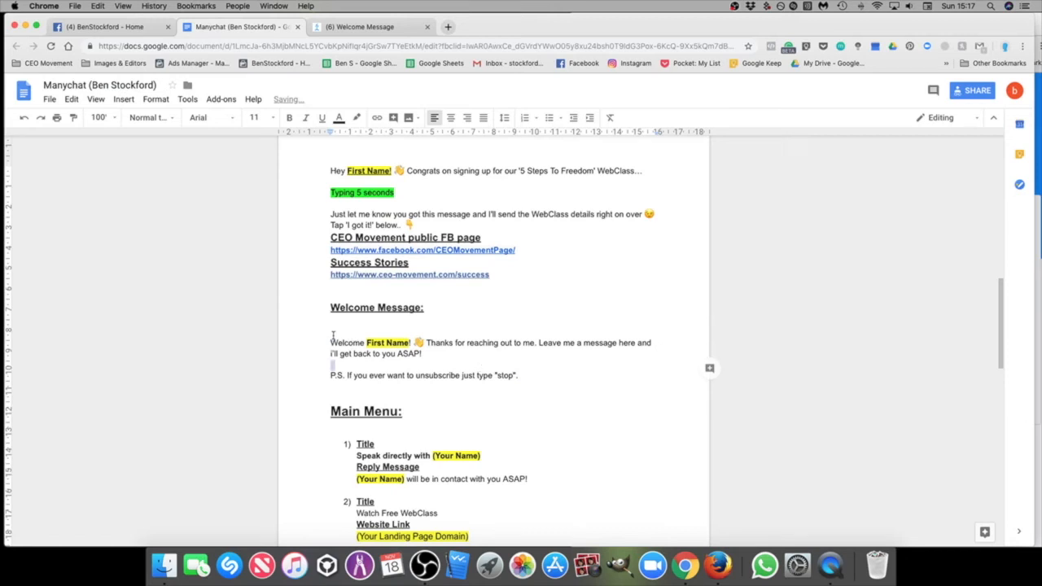
key(BackSpace)
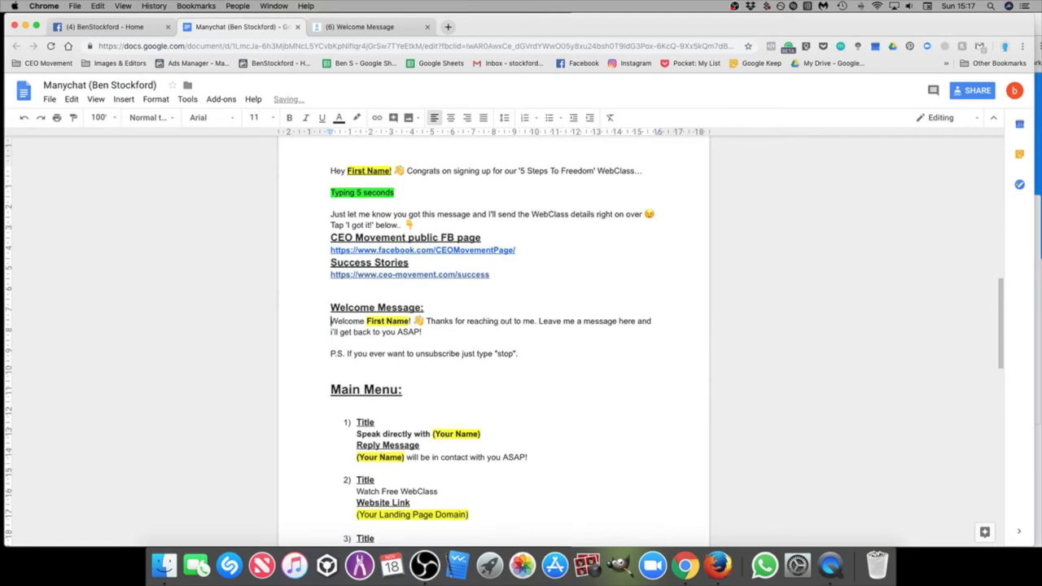
key(Return)
Step: Copy the full Welcome Message text including the P.S. line and paste it into the new Send Message step's text block in ManyChat
drag(536, 363, 332, 332)
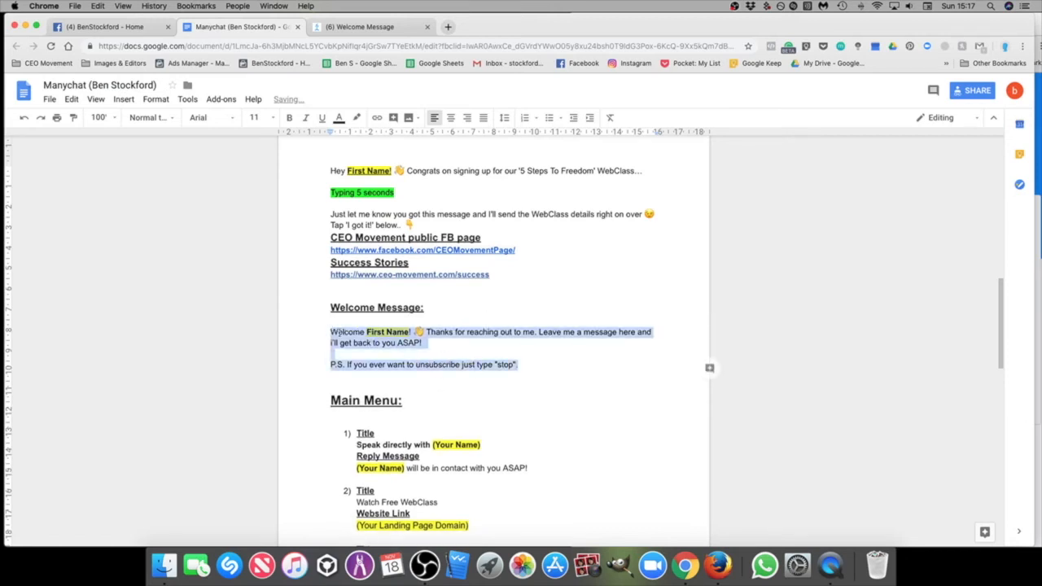
right_click(343, 330)
click(376, 106)
click(362, 27)
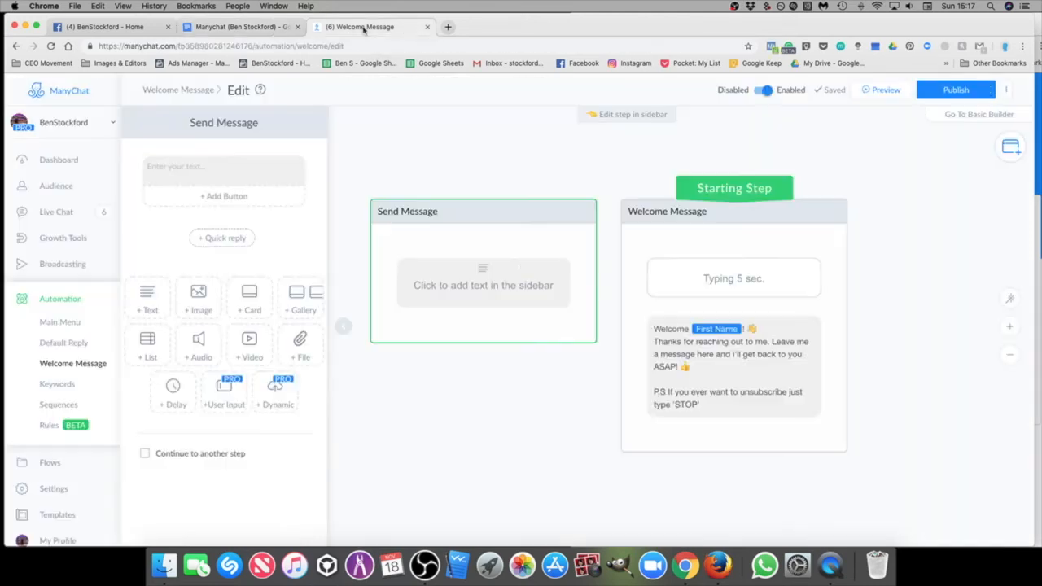
click(504, 295)
click(228, 166)
right_click(231, 163)
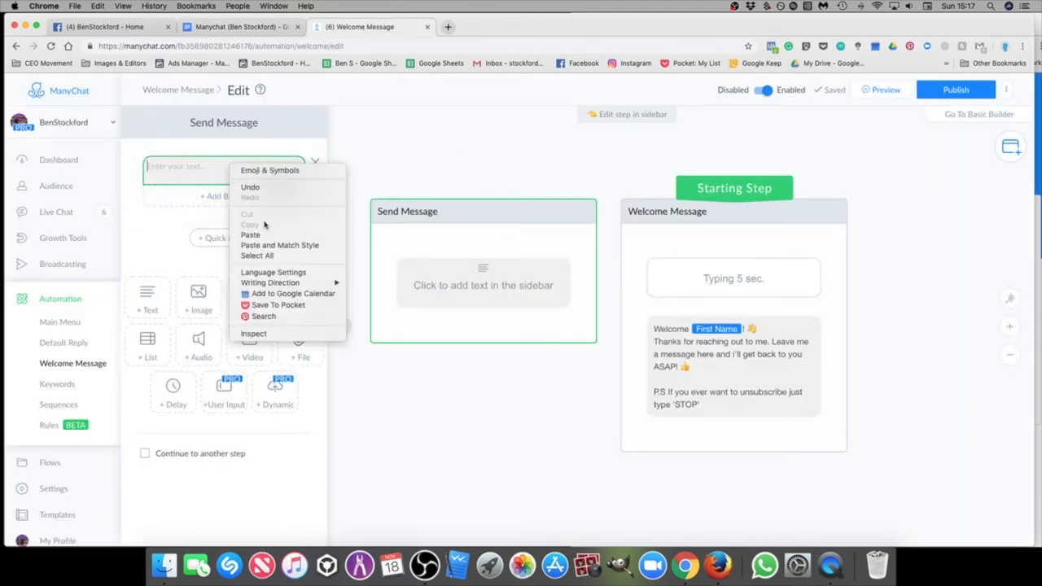
click(244, 233)
Step: Replace the plain "First Name" words in the pasted message with the First Name variable
drag(220, 166, 180, 166)
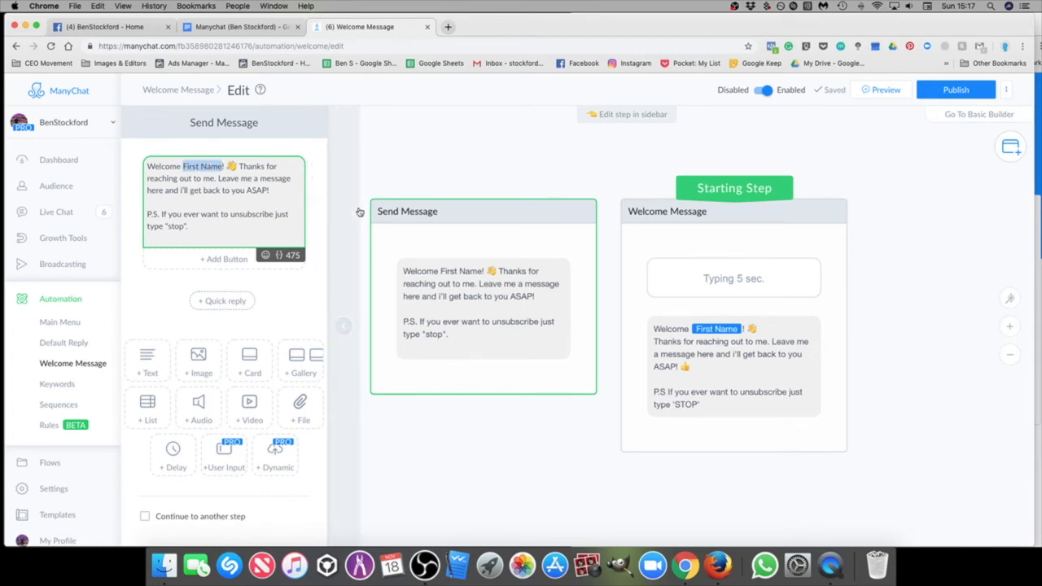
key(BackSpace)
click(277, 255)
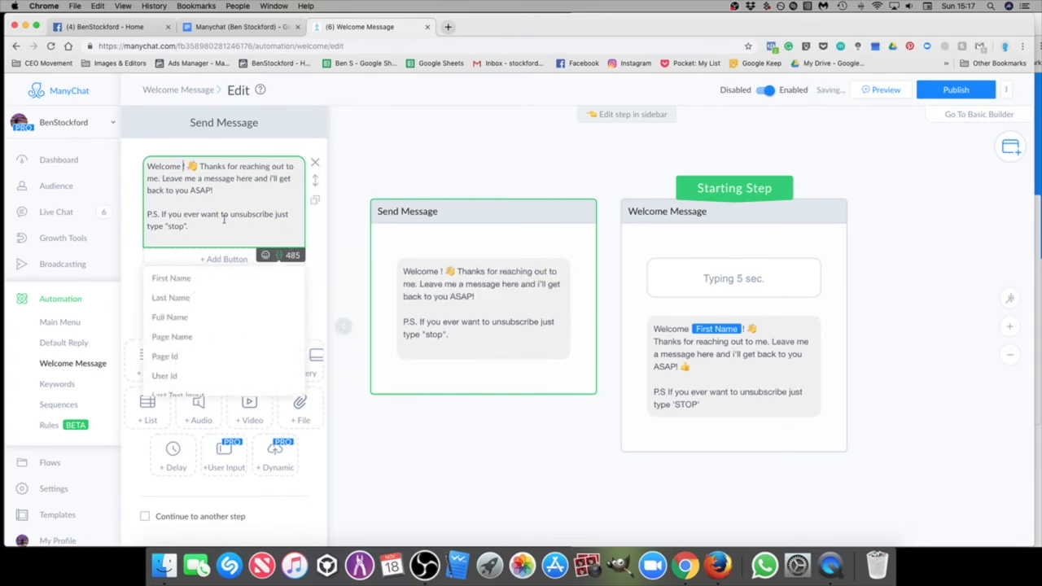
click(172, 283)
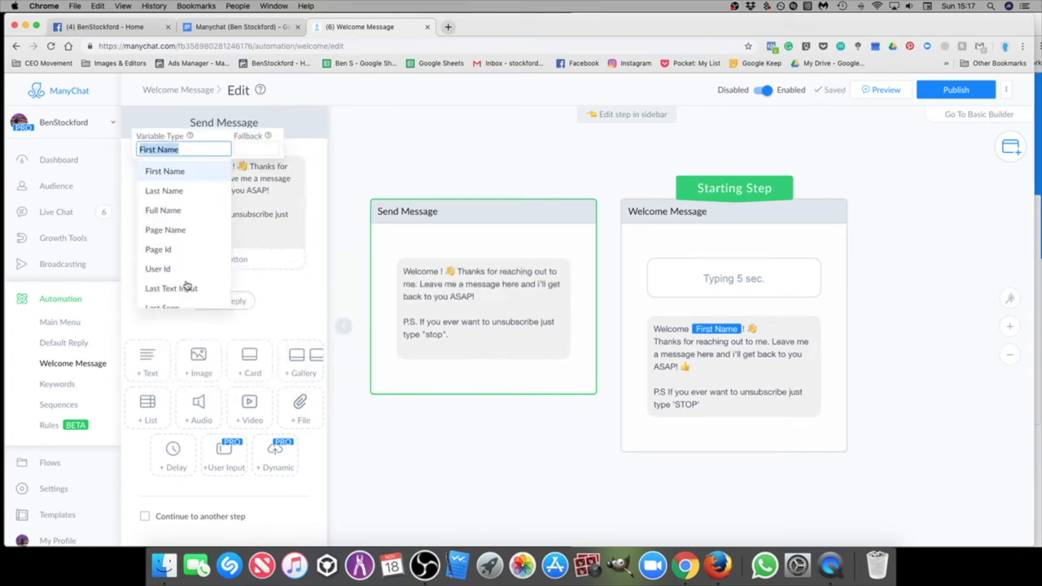
click(282, 220)
click(600, 493)
click(505, 355)
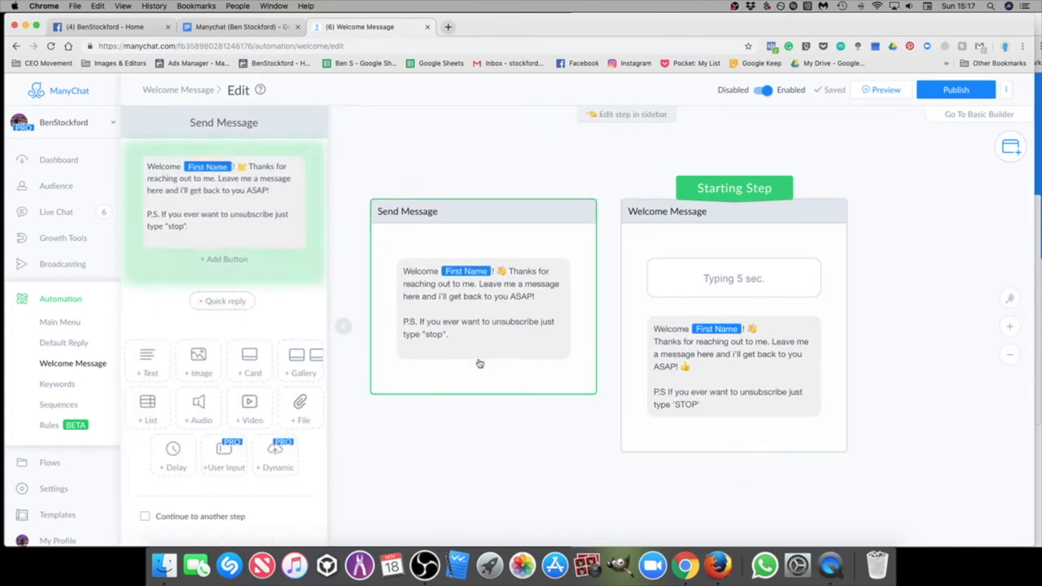
Step: Add a 5-second typing delay to the Send Message step and place it above the welcome text
click(172, 454)
click(248, 318)
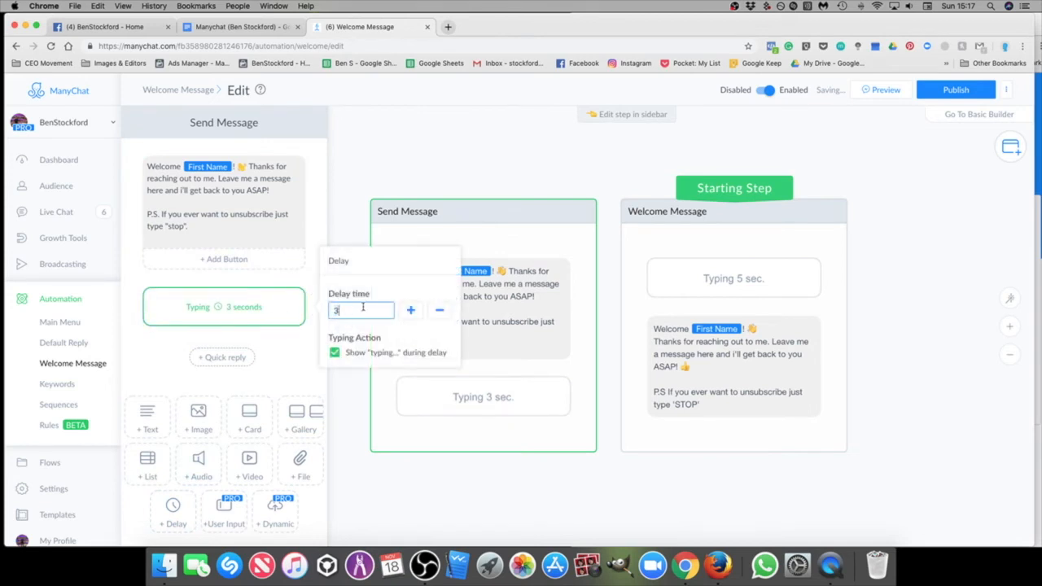
click(292, 349)
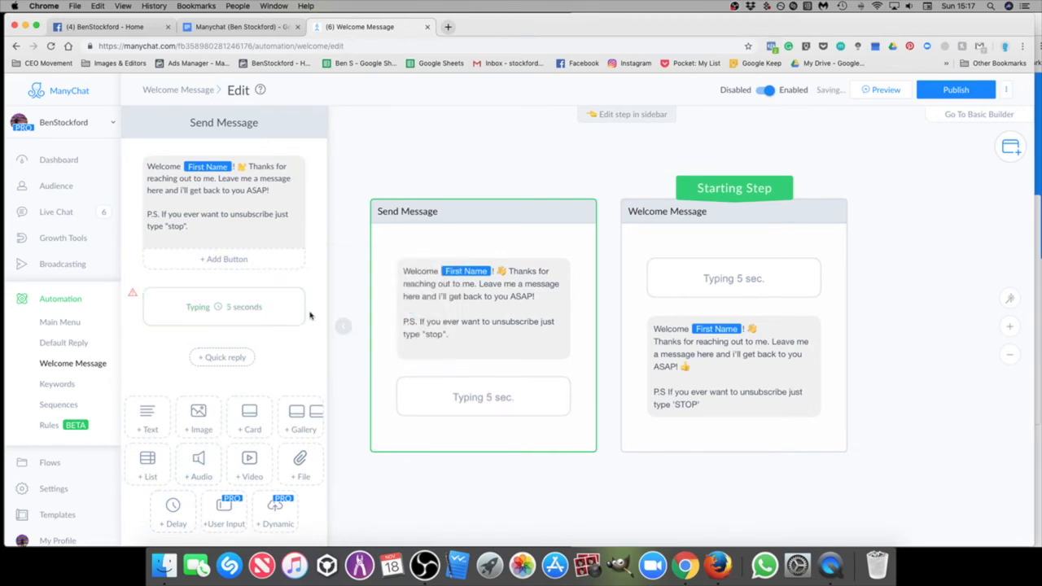
drag(315, 311, 303, 190)
click(343, 332)
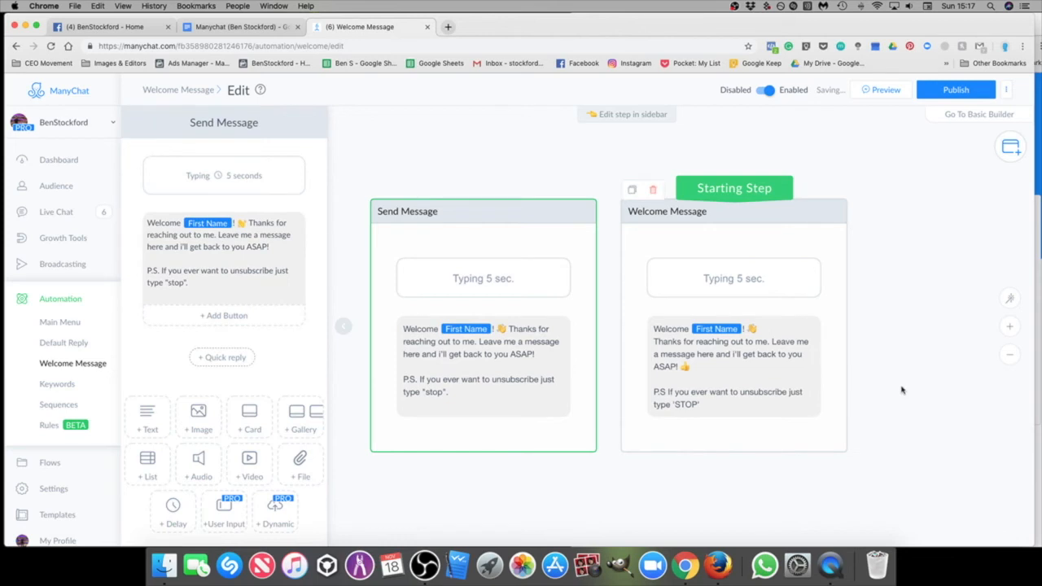
Step: Delete the extra Send Message step, keeping only the Welcome Message starting step
scroll(584, 388, down, 3)
scroll(612, 314, up, 3)
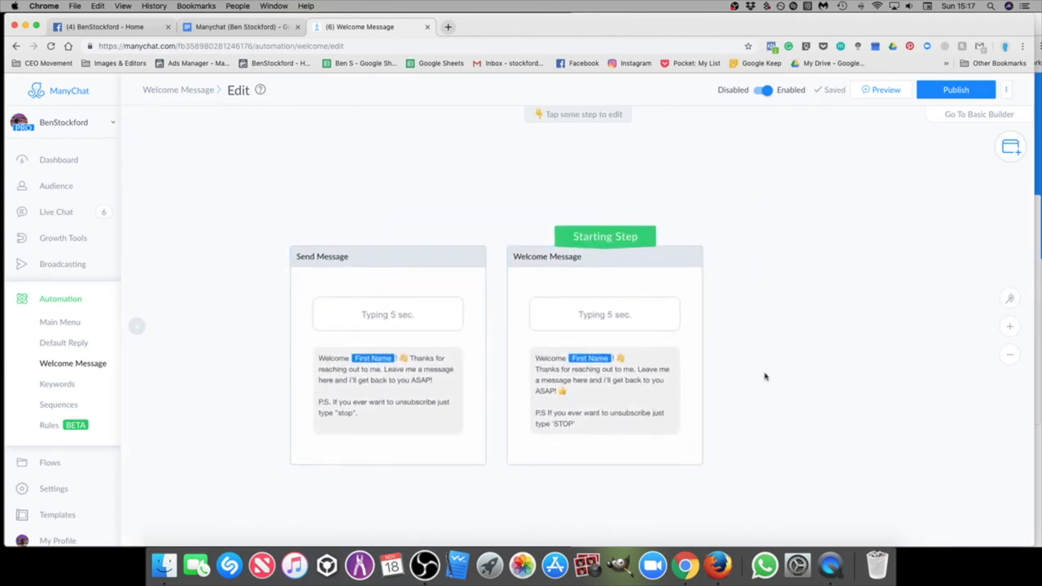
mouse_move(427, 305)
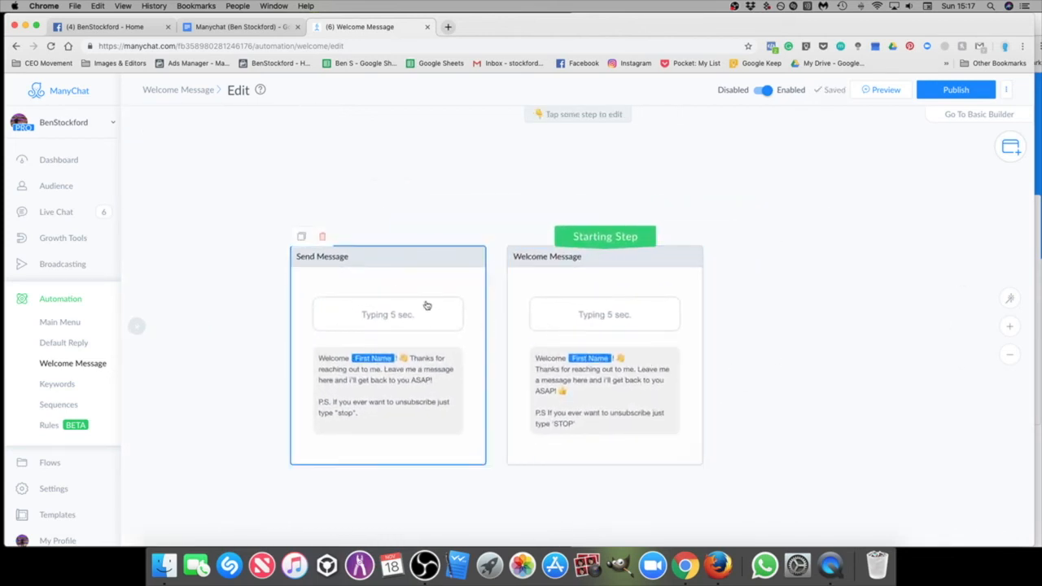
click(324, 238)
click(606, 148)
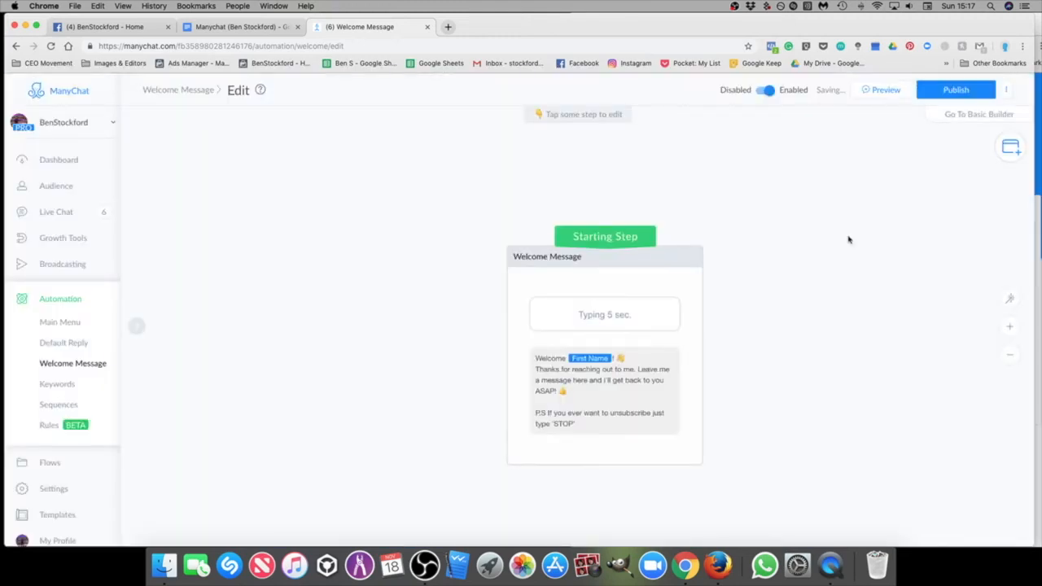
Step: Switch to the Facebook page, view its Messenger chat and close the chat
click(110, 28)
click(267, 85)
double_click(276, 85)
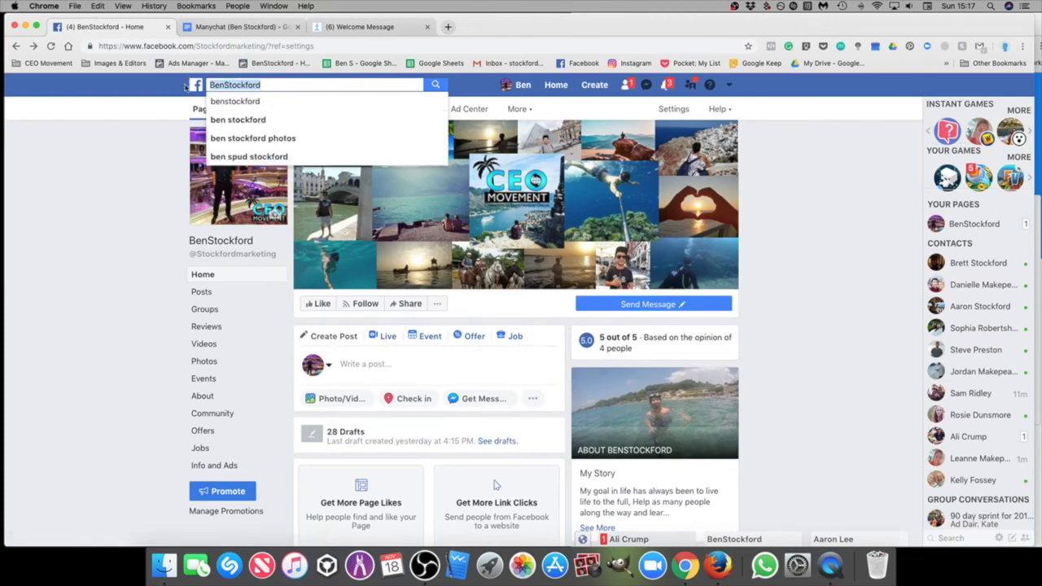
click(735, 539)
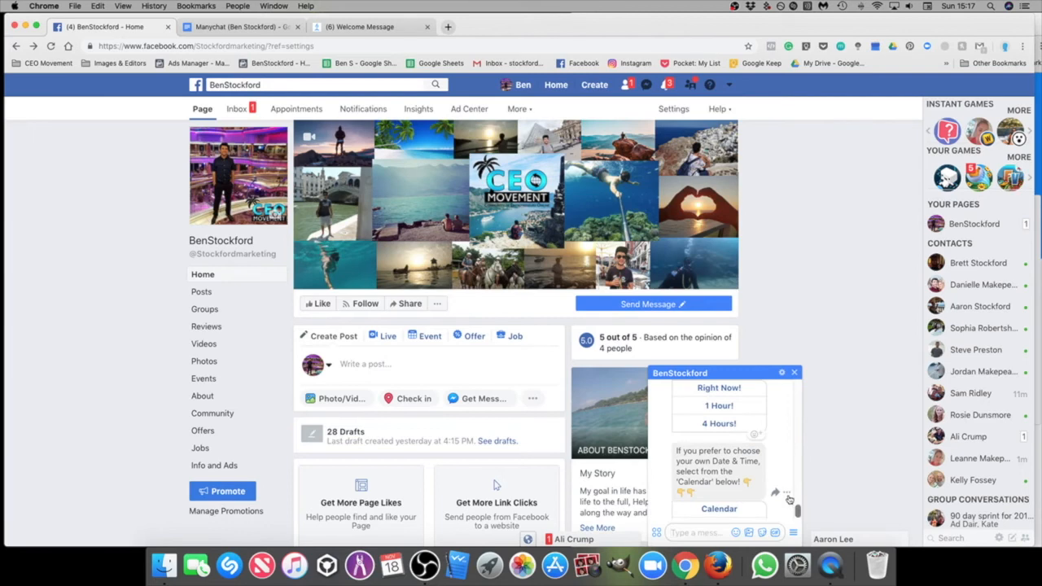
click(795, 372)
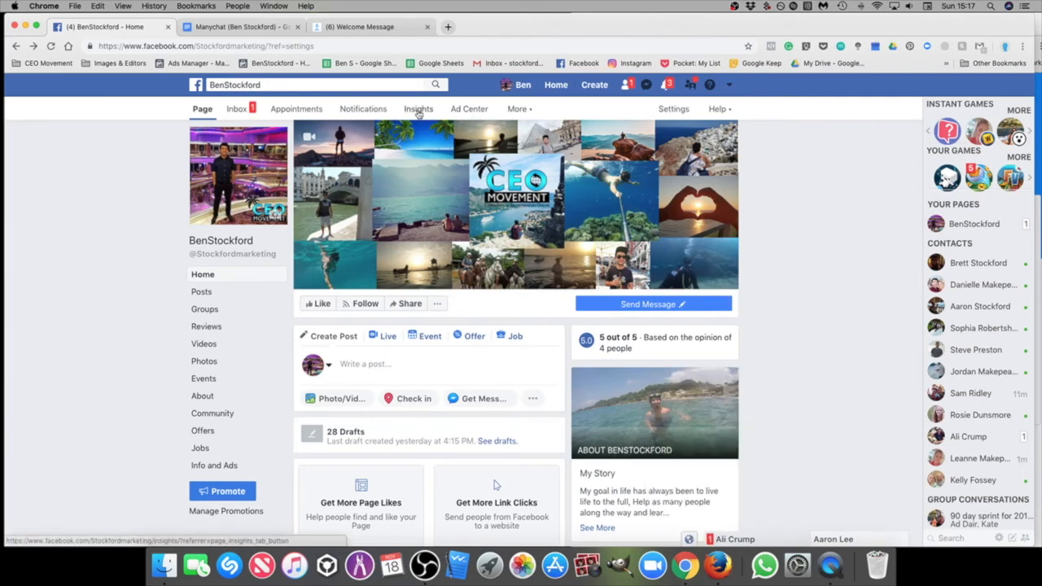
Step: Search Facebook for the other business coach's page, open it and start a Messenger conversation with Get Started
click(341, 85)
text(a)
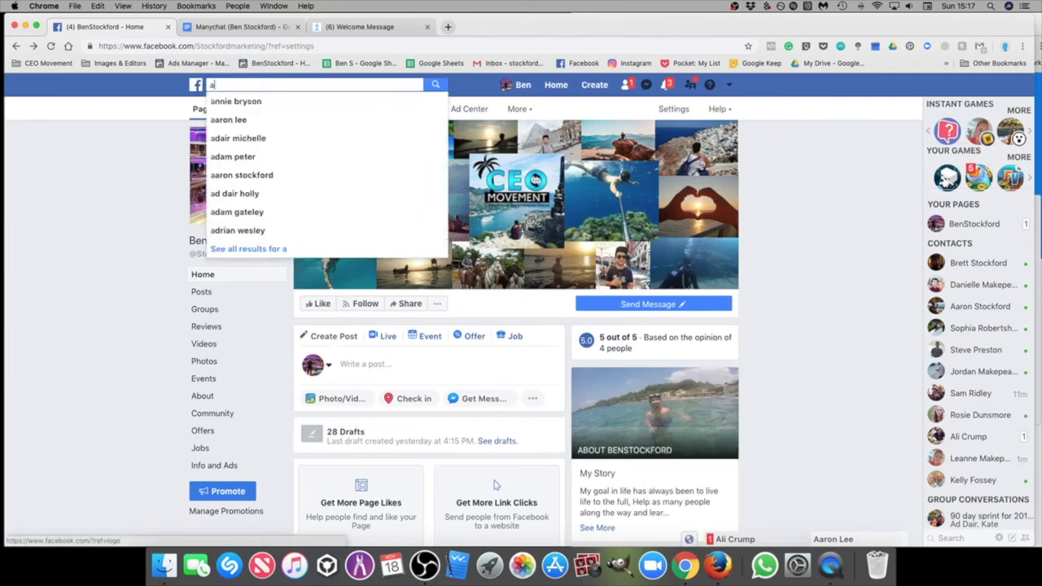
text(aron lee)
click(232, 101)
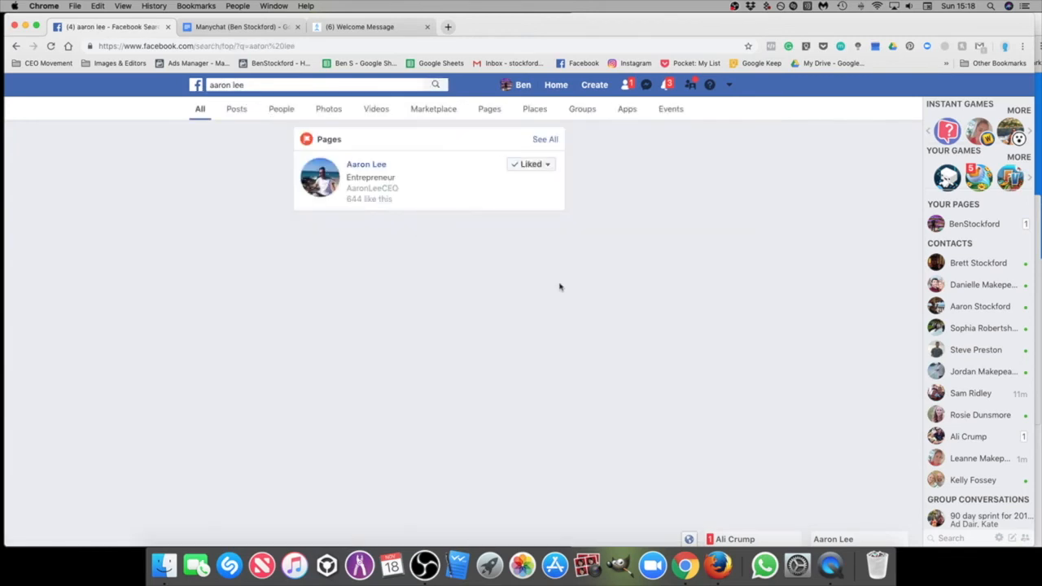
click(365, 164)
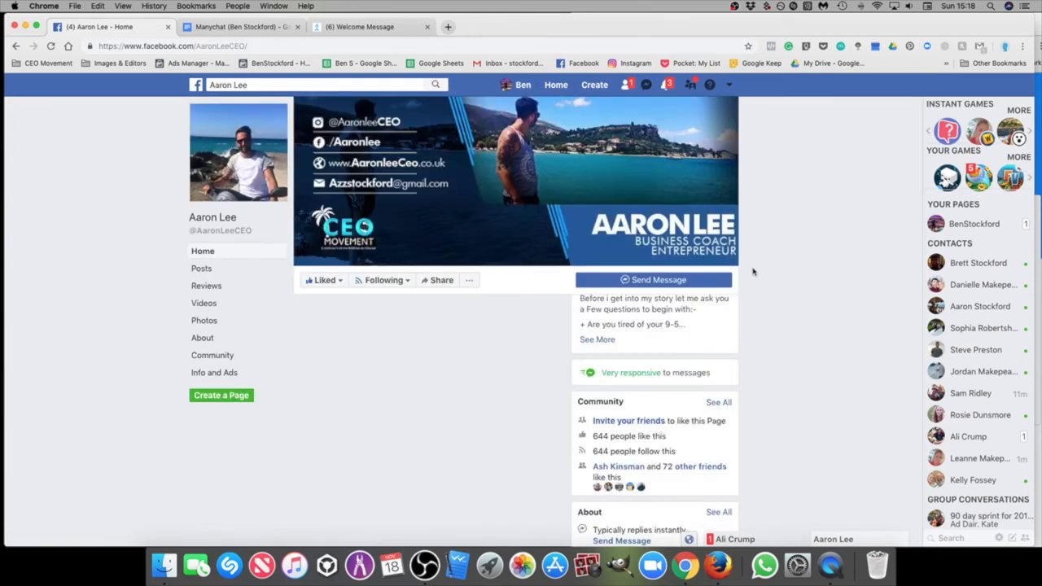
click(647, 285)
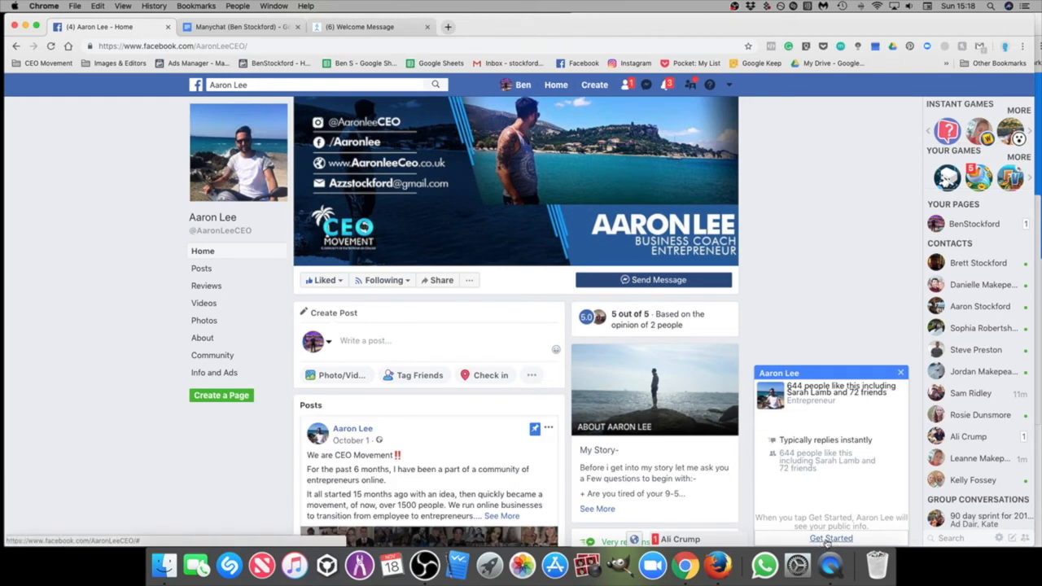
click(830, 539)
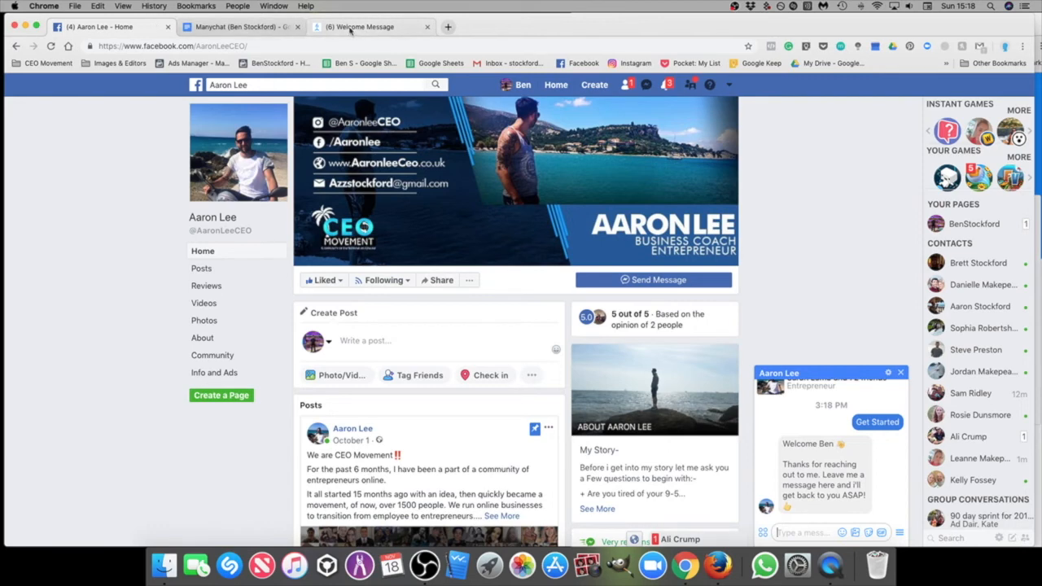
Step: Return to ManyChat, publish the Welcome Message automation and open the Main Menu automation
click(345, 29)
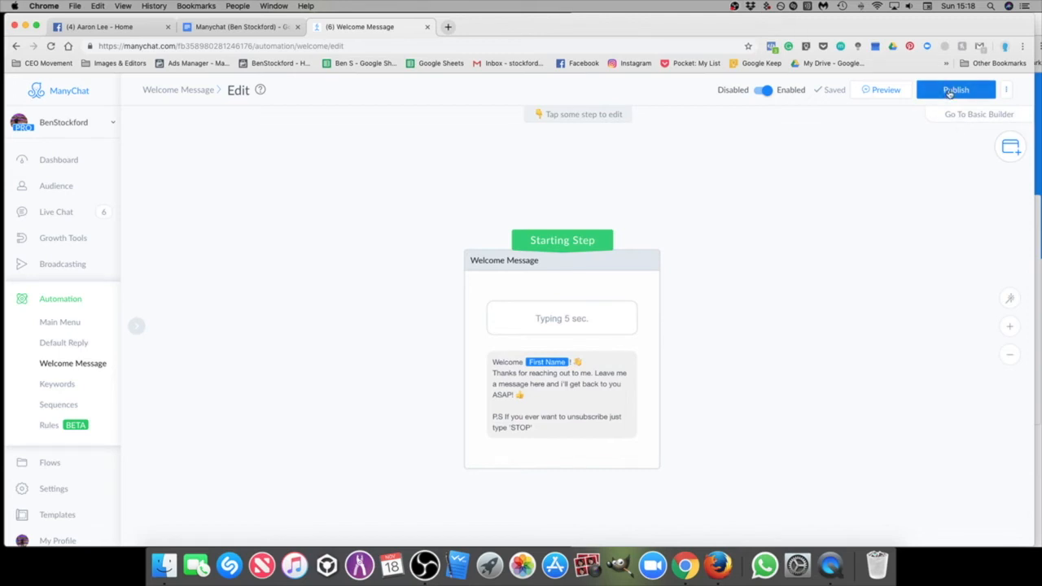
click(953, 90)
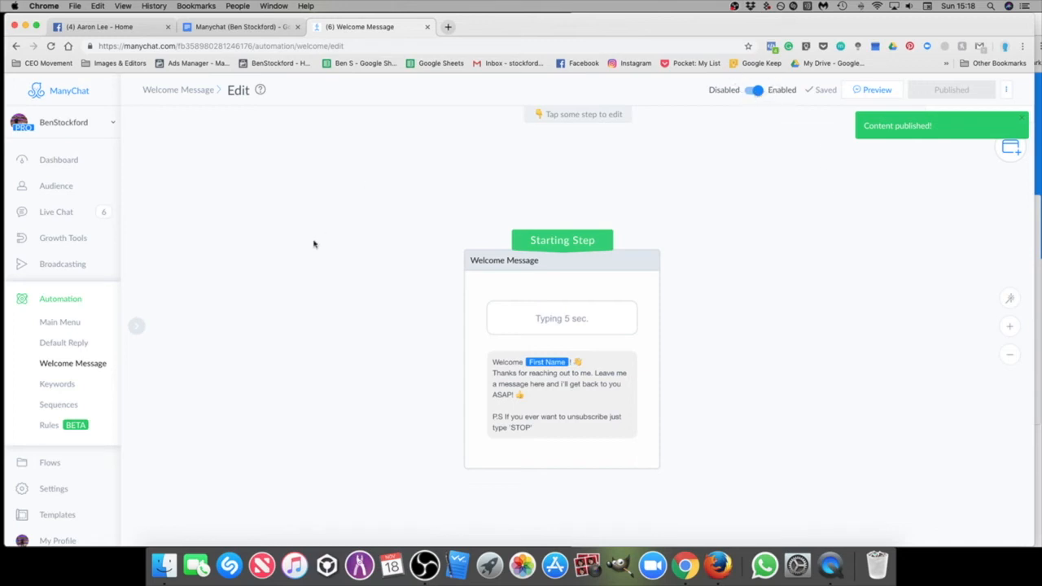
click(60, 323)
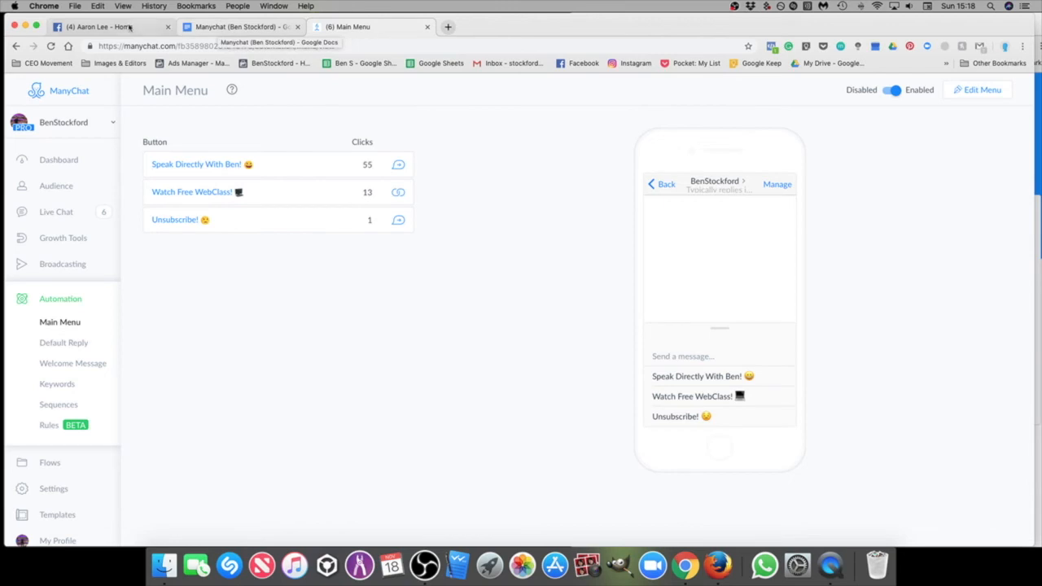
Step: Return to the coach's Messenger chat on Facebook and choose the "Speak directly" option from the chat's menu
click(98, 27)
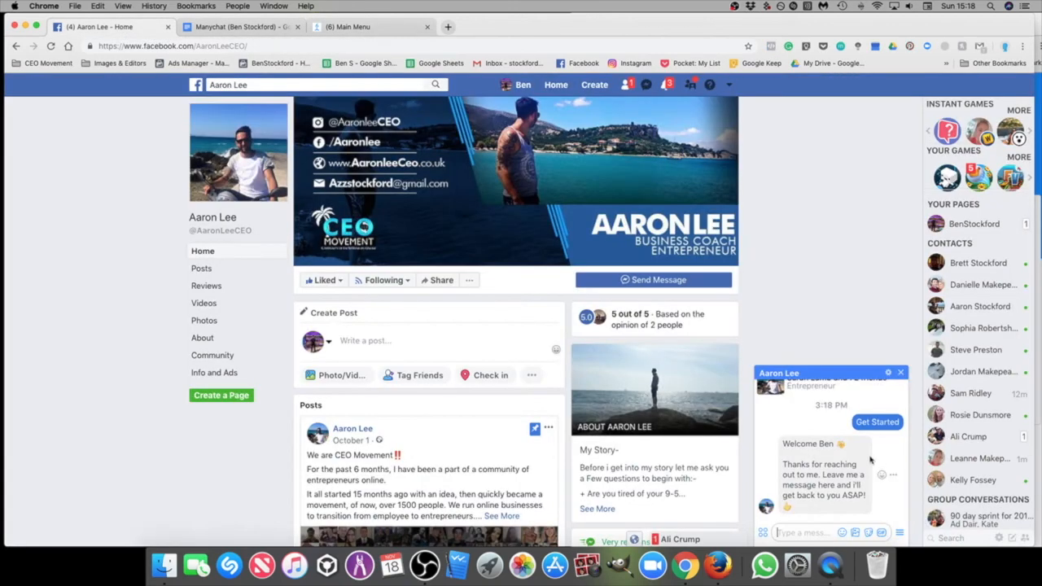
click(901, 534)
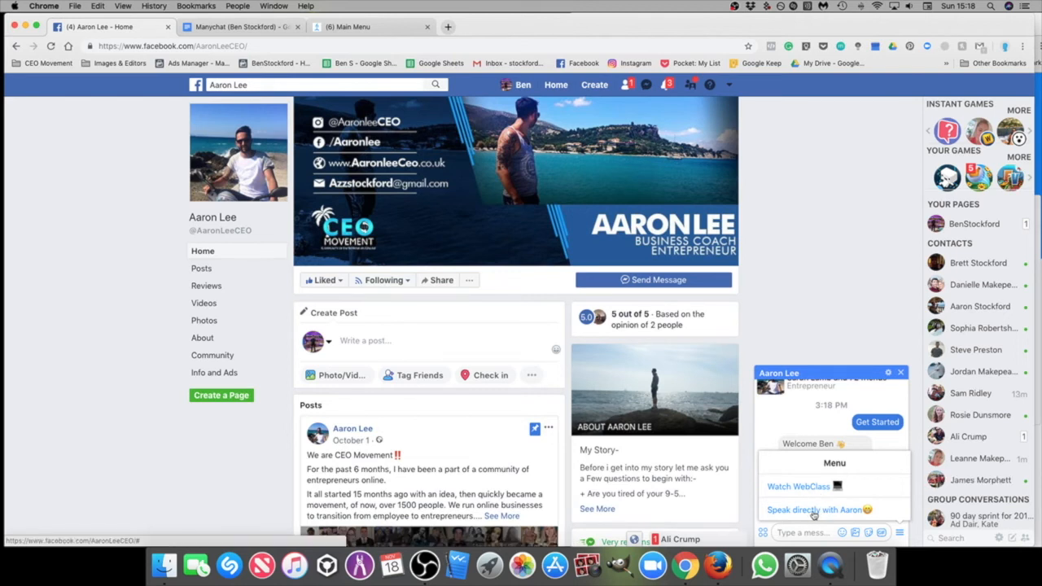
click(814, 511)
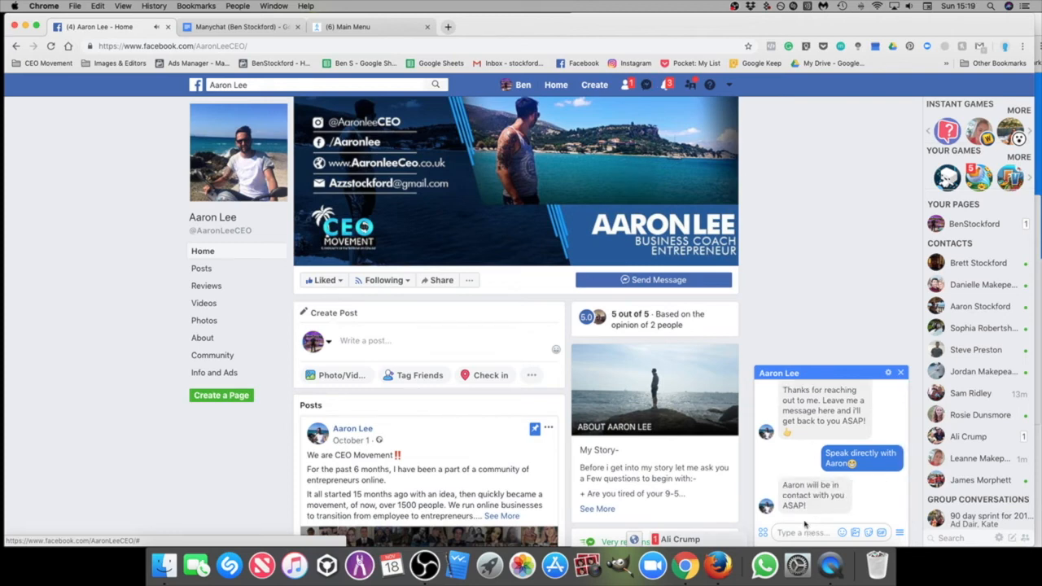
Step: Open ManyChat's Main Menu for editing and examine the reply and action settings of the "Speak Directly" item
click(350, 27)
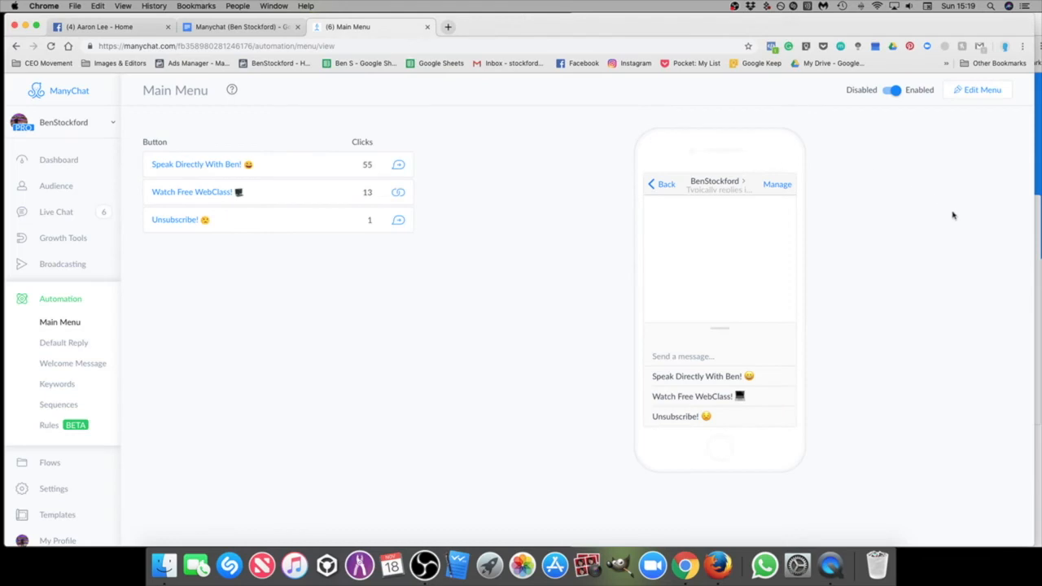
click(971, 89)
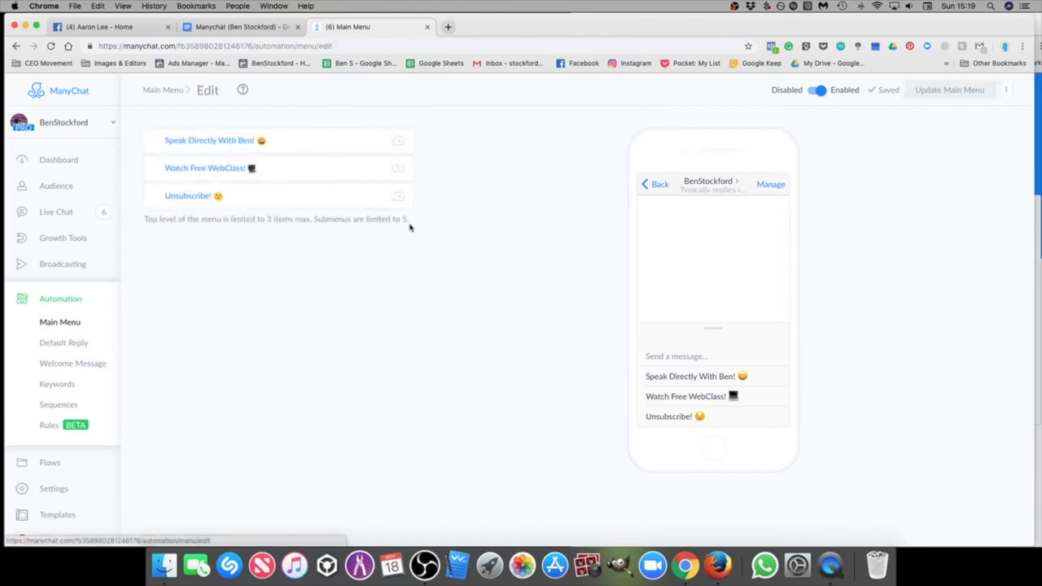
click(209, 142)
click(257, 259)
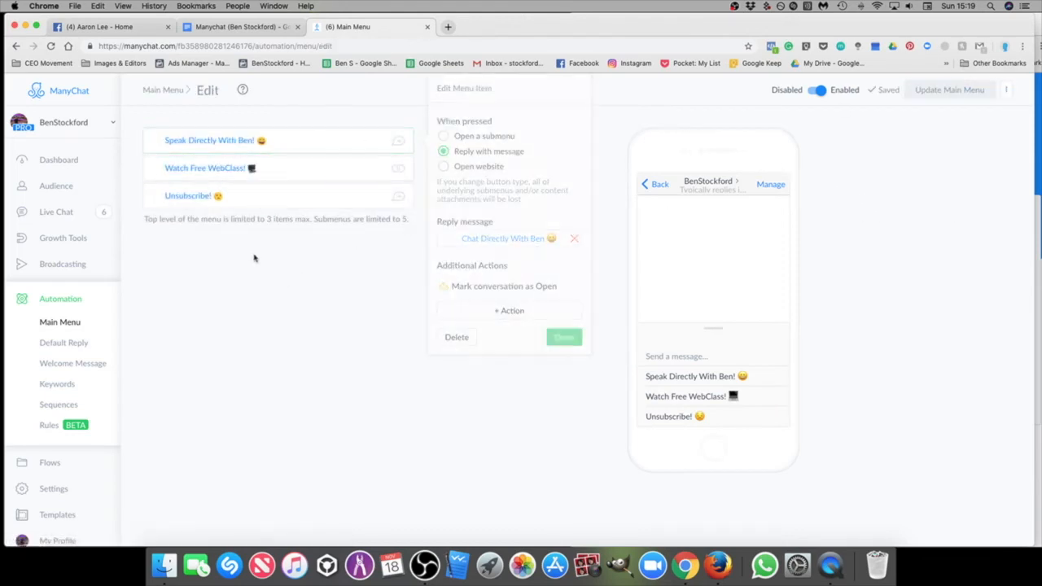
click(186, 148)
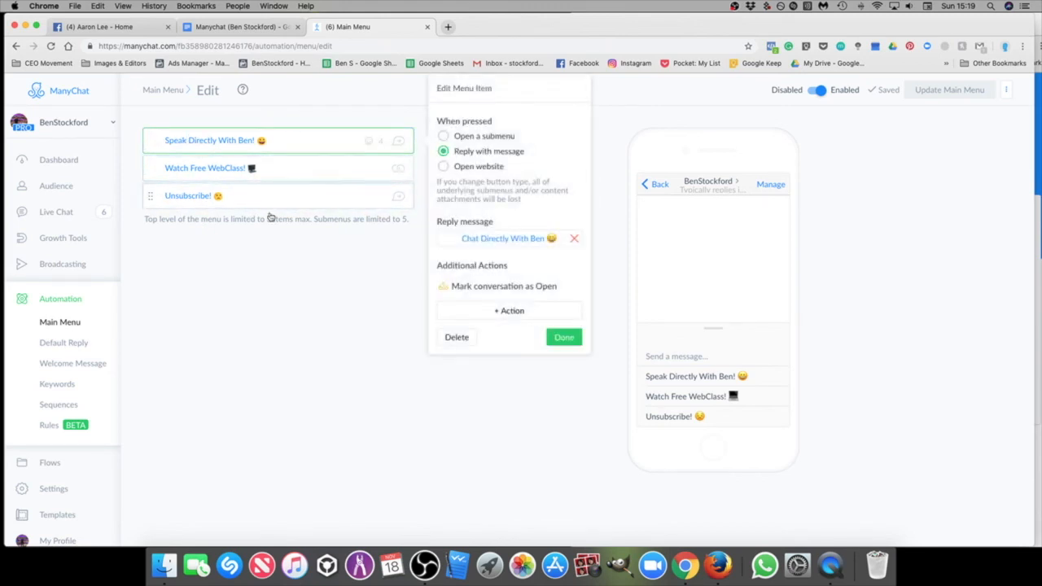
click(293, 243)
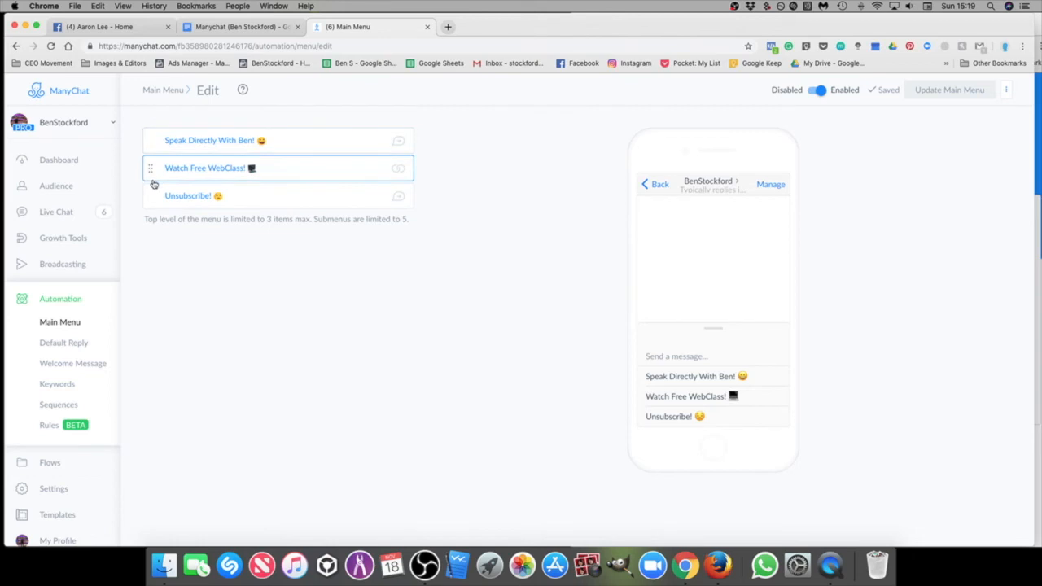
Step: Delete the three existing Main Menu items: the Speak Directly, Unsubscribe and Watch Free WebClass entries
click(152, 146)
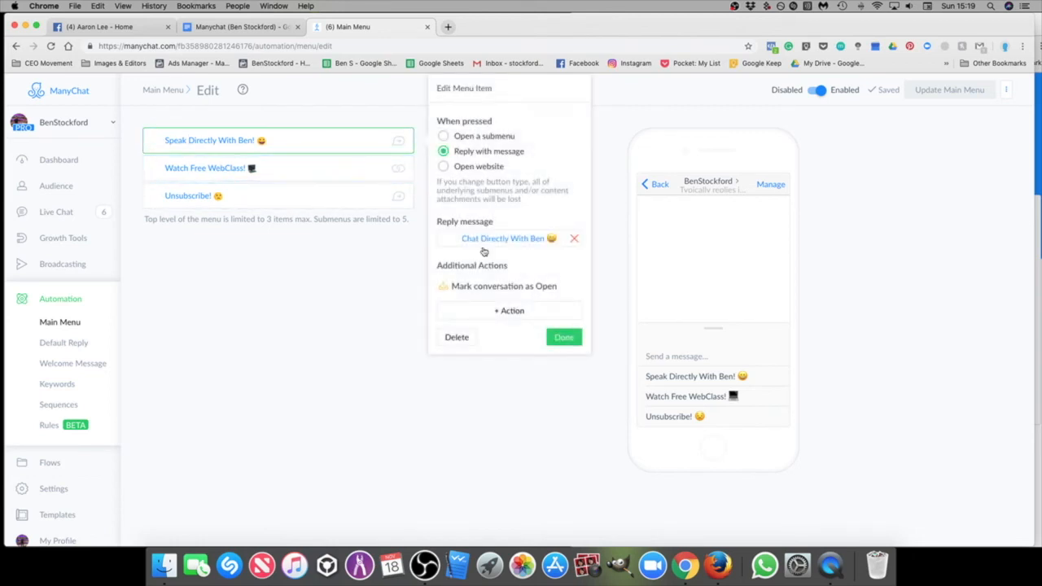
click(457, 338)
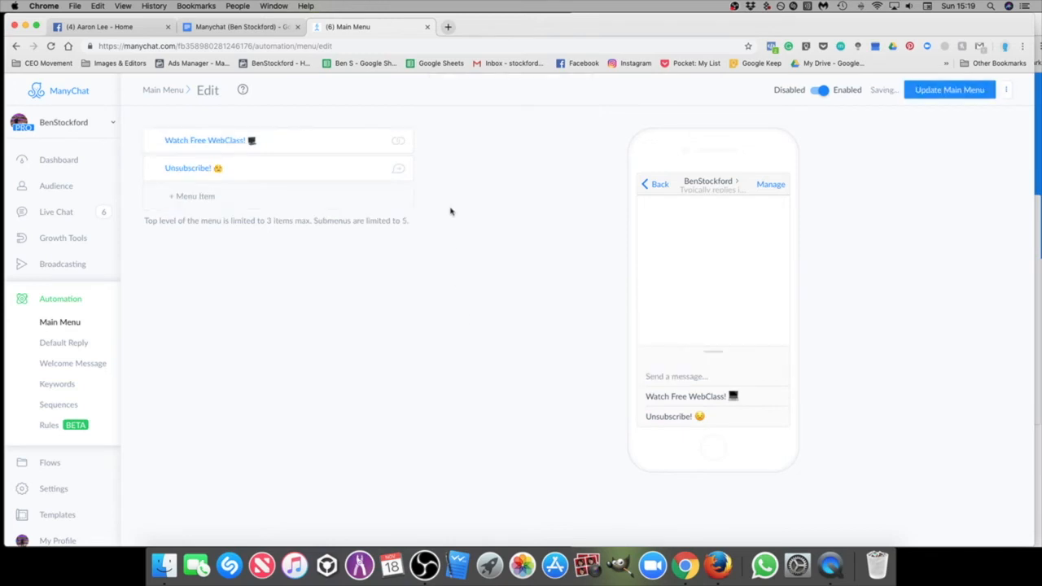
click(205, 176)
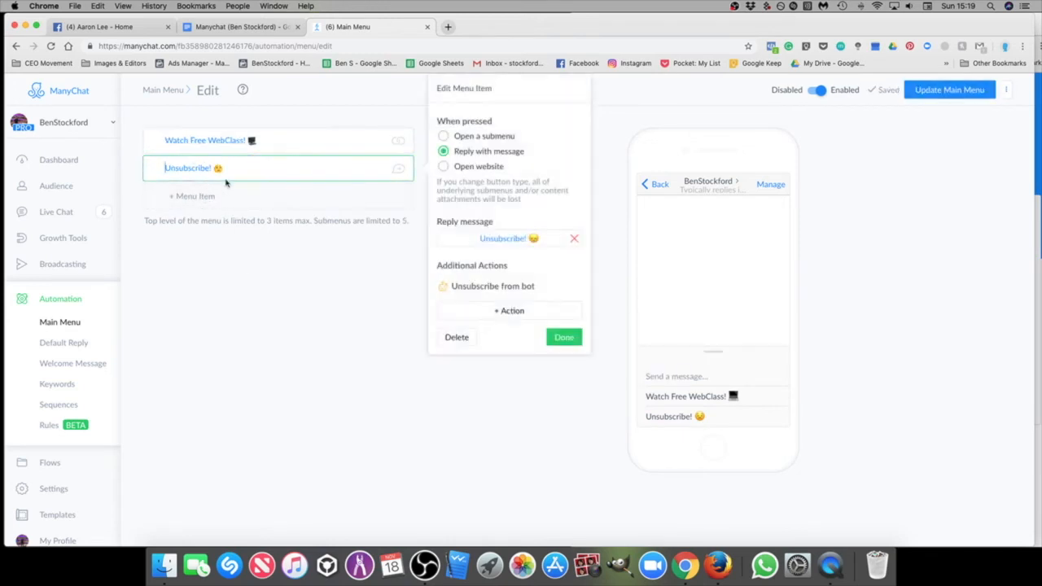
click(457, 337)
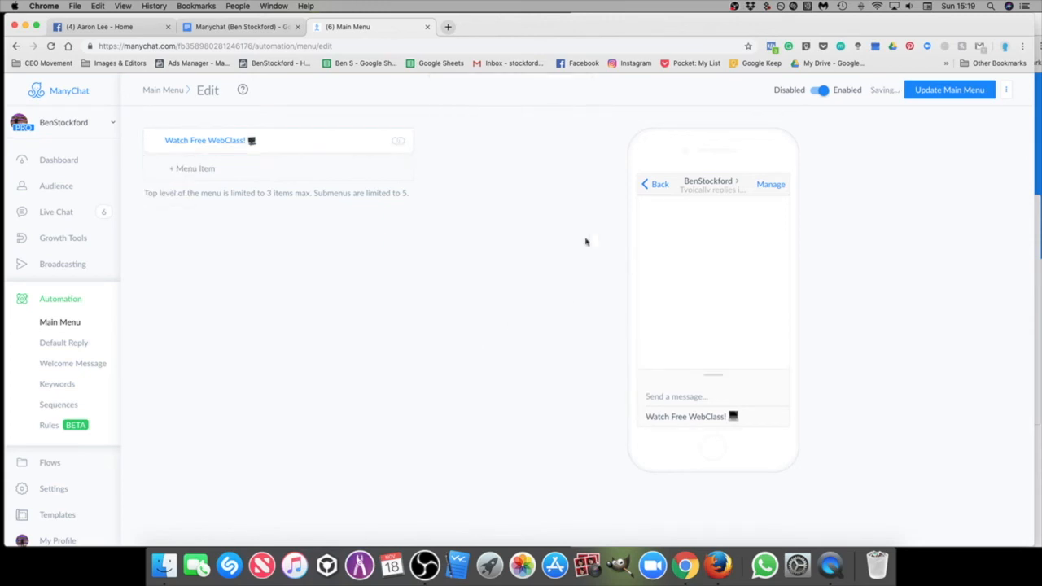
click(244, 142)
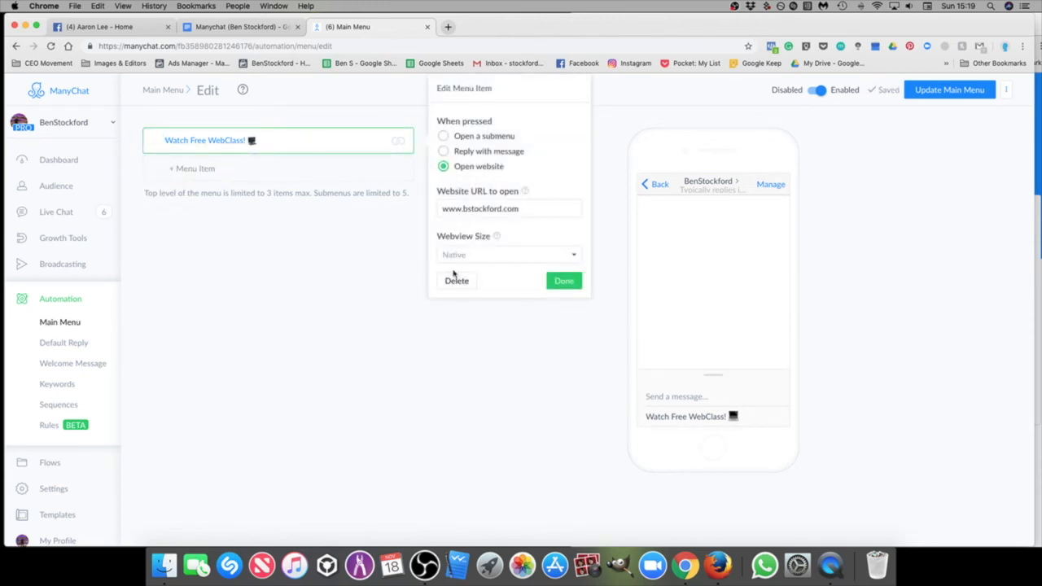
click(455, 279)
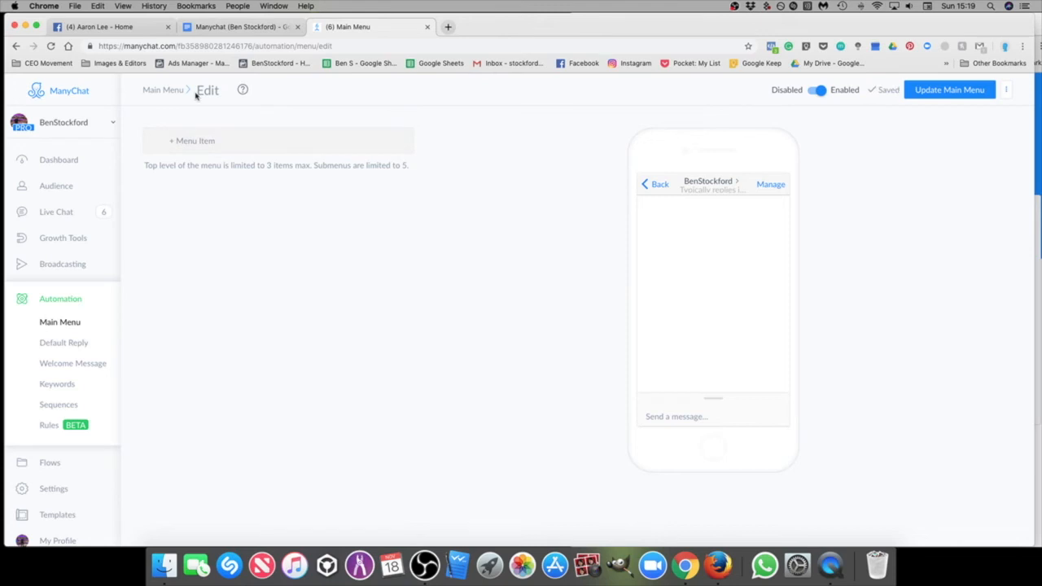
Step: Add a menu item and title it "Speak directly with (Your Name)", copied from the Main Menu section of the Google Doc
click(236, 27)
scroll(525, 353, down, 2)
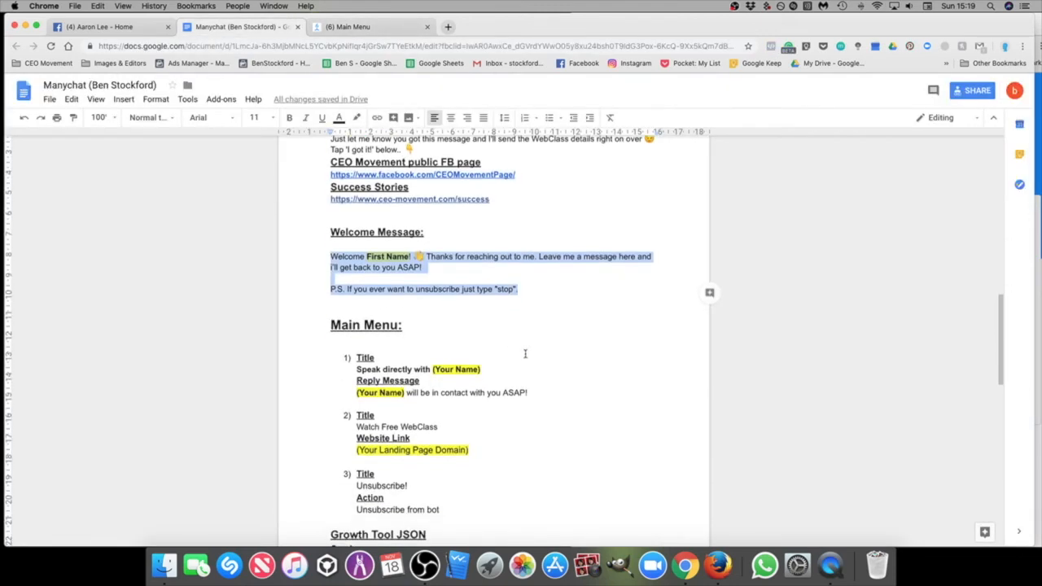
drag(483, 370, 356, 371)
right_click(385, 371)
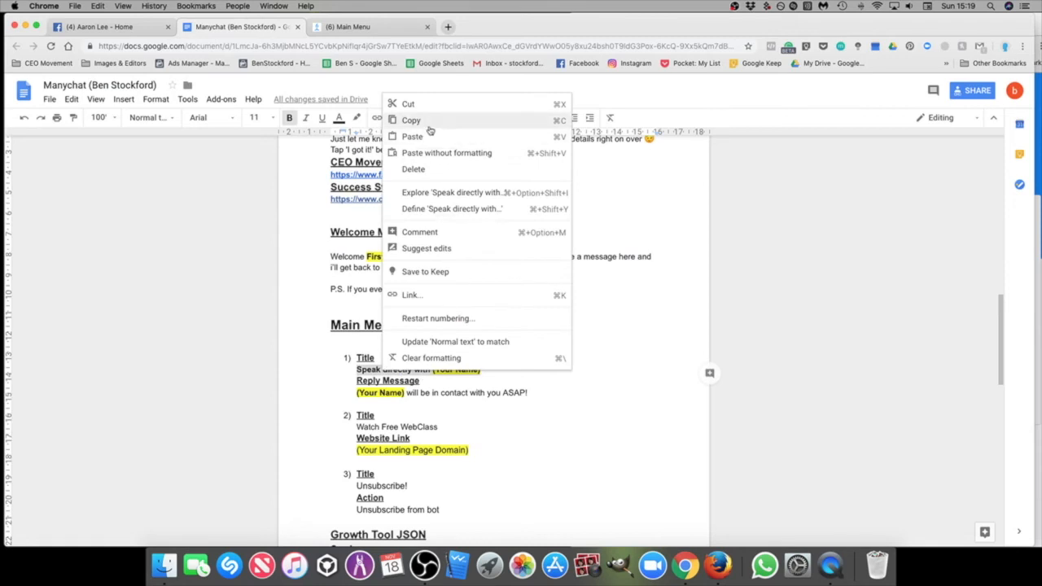
click(432, 121)
click(334, 32)
click(196, 142)
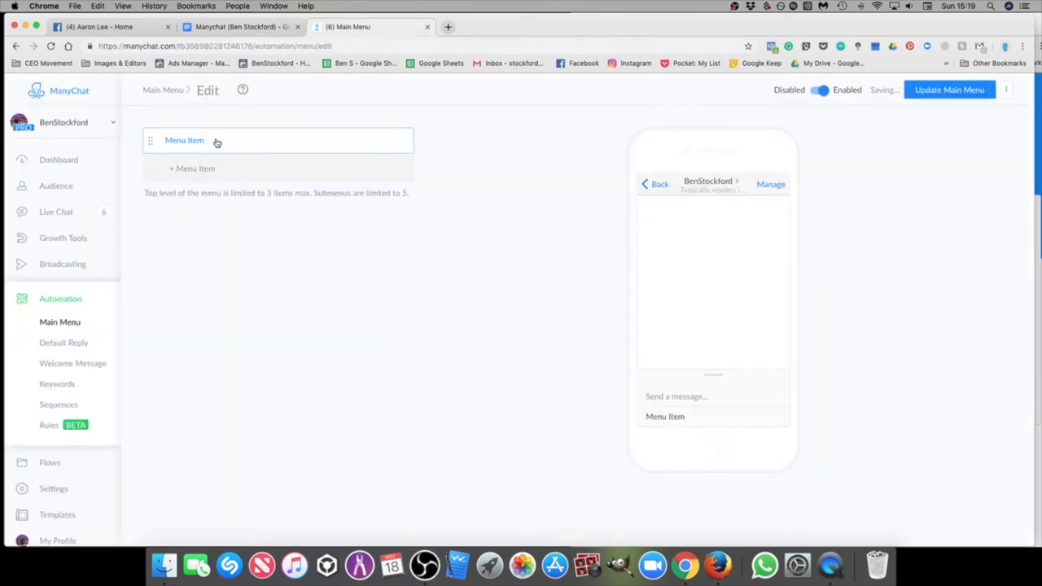
click(170, 140)
drag(236, 143, 156, 144)
right_click(191, 137)
click(220, 225)
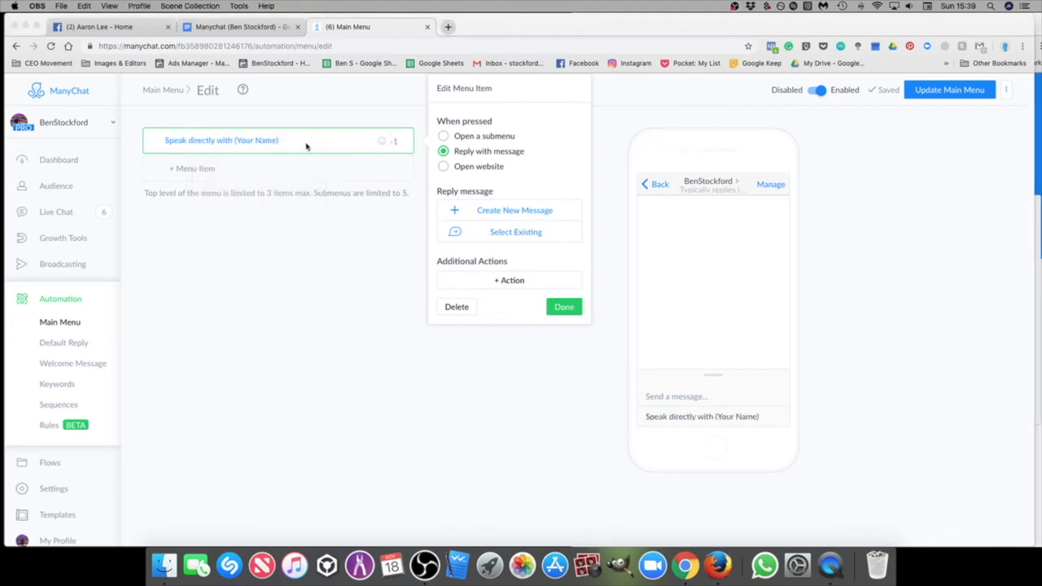
Step: Replace the "(Your Name)" placeholder with the coach's first name and capitalise "Directly" and "With" in the first menu item's title
click(297, 143)
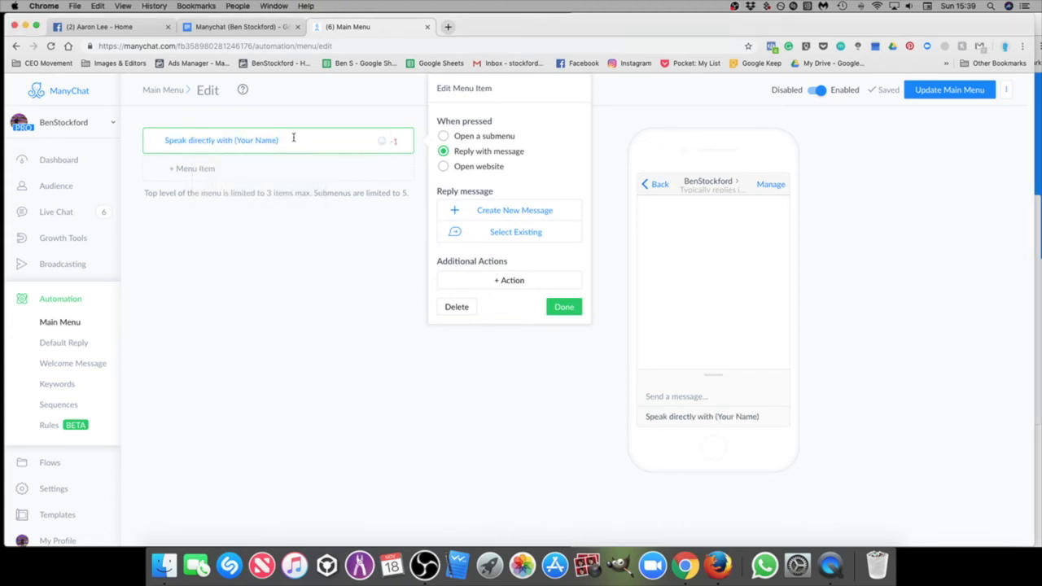
drag(300, 138, 237, 137)
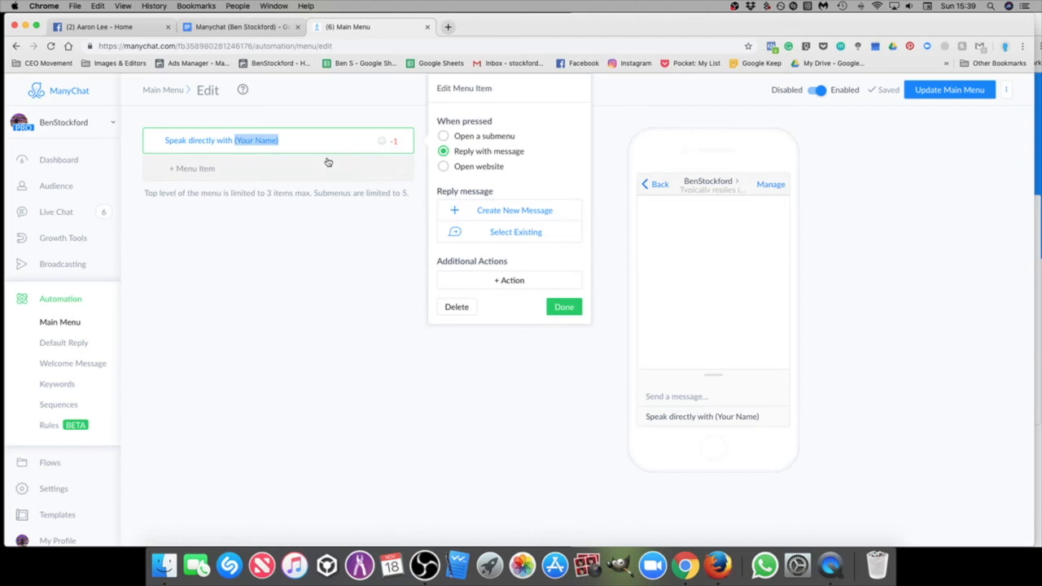
text(Ben)
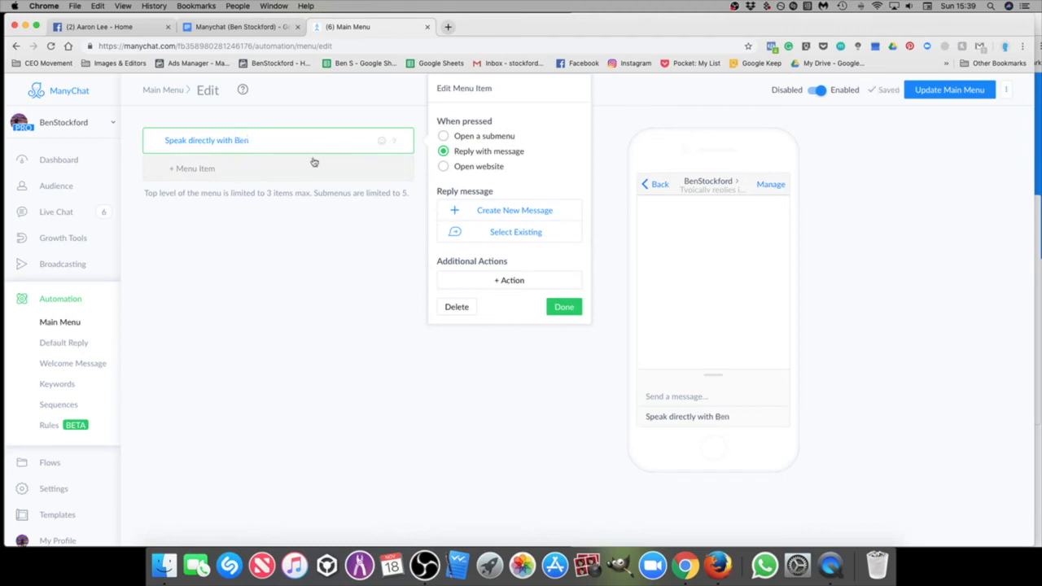
click(194, 140)
key(BackSpace)
text(D)
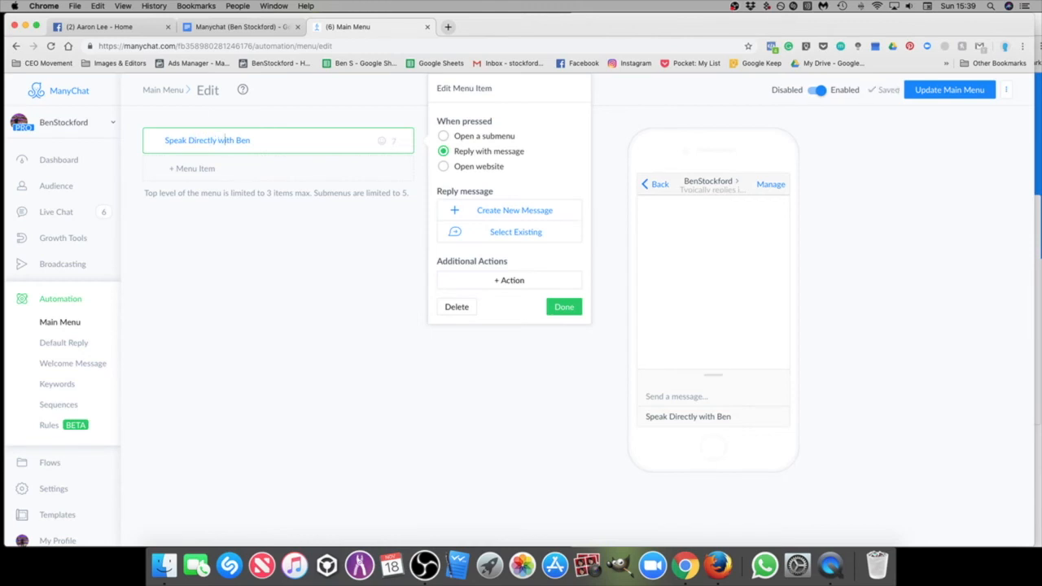
click(225, 140)
key(BackSpace)
text(W)
Step: End the first menu item's title with an exclamation mark and a grinning face emoji
text(!)
click(381, 140)
click(270, 164)
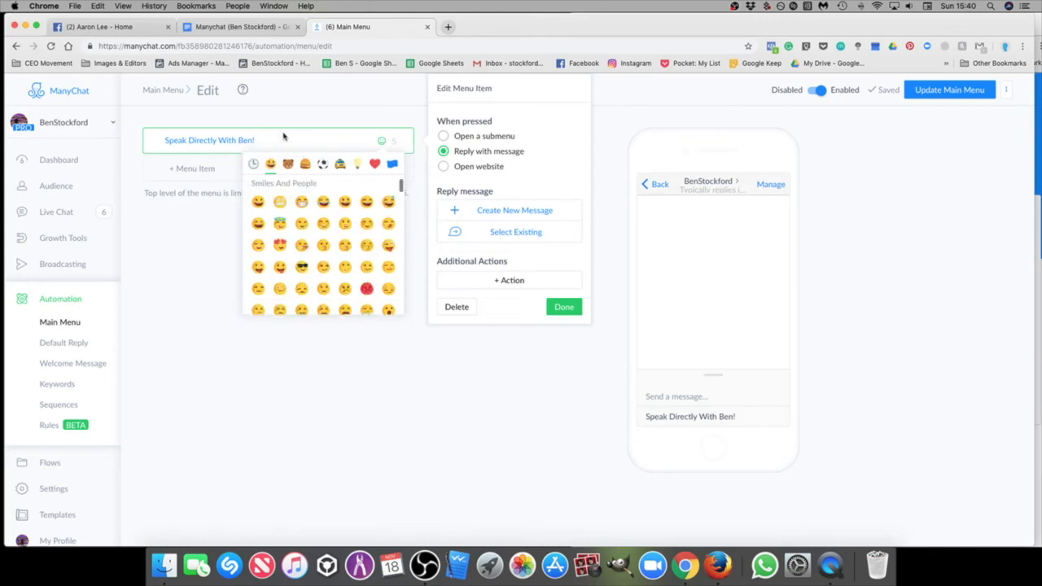
click(257, 201)
click(242, 140)
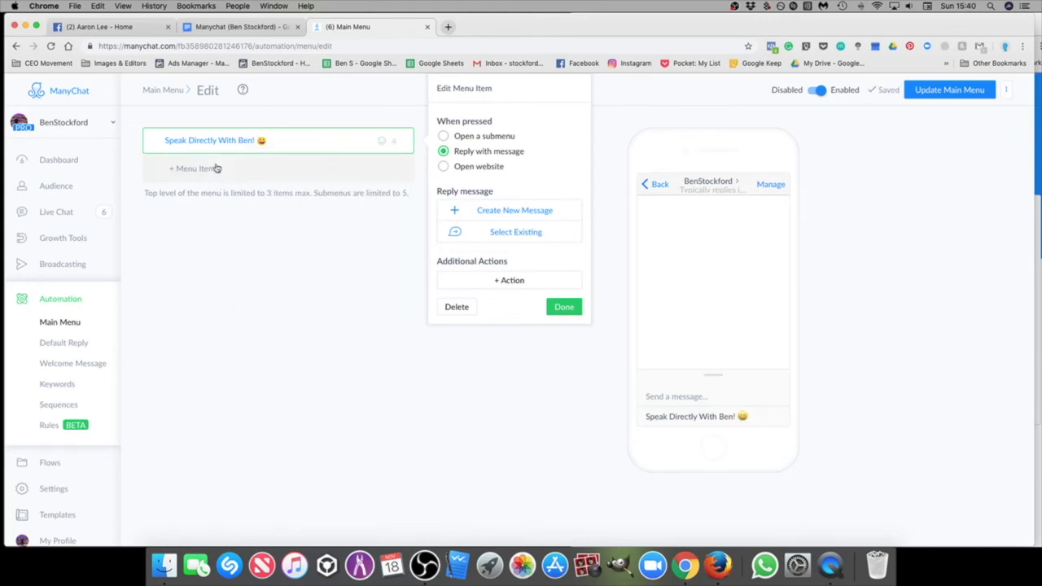
Step: Add a second menu item and copy the "Watch Free WebClass" title from the Google Doc
click(192, 168)
click(240, 143)
click(274, 167)
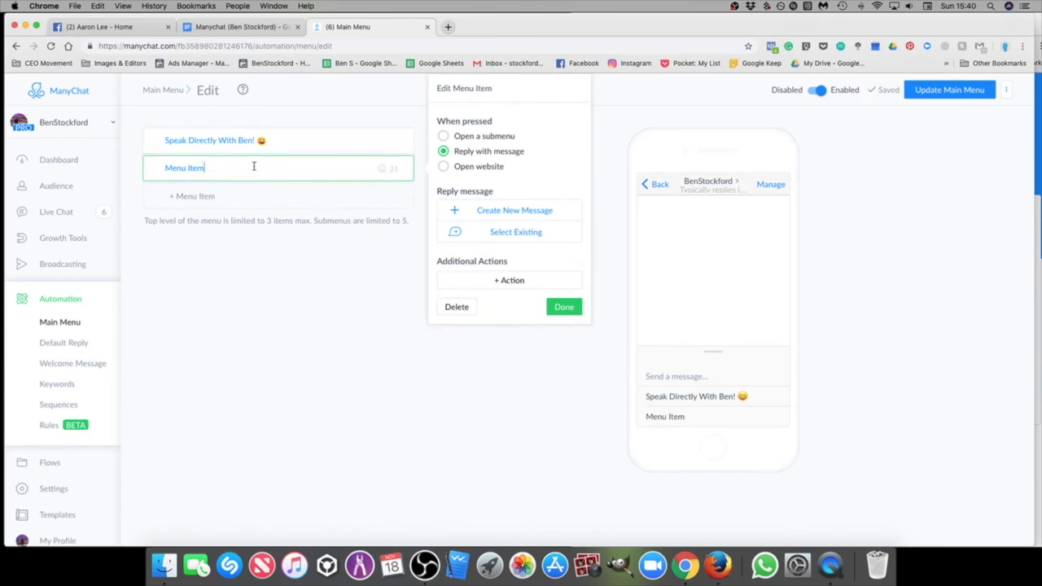
click(237, 27)
click(447, 330)
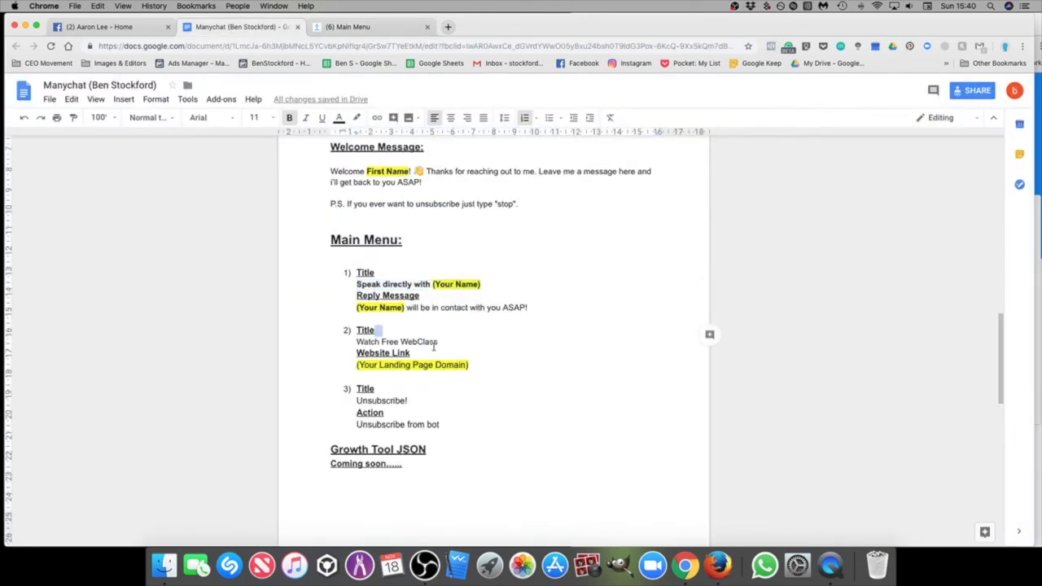
drag(438, 342, 363, 342)
right_click(377, 342)
click(407, 280)
Step: Title the second ManyChat menu item "Watch Free WebClass!" followed by a desktop computer emoji
click(359, 27)
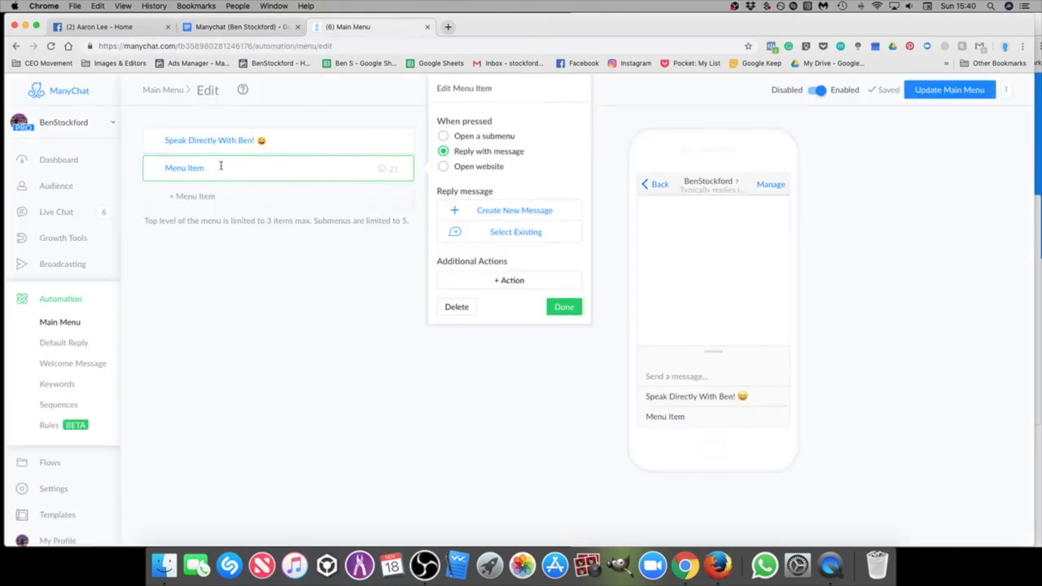
triple_click(220, 166)
right_click(176, 164)
click(239, 255)
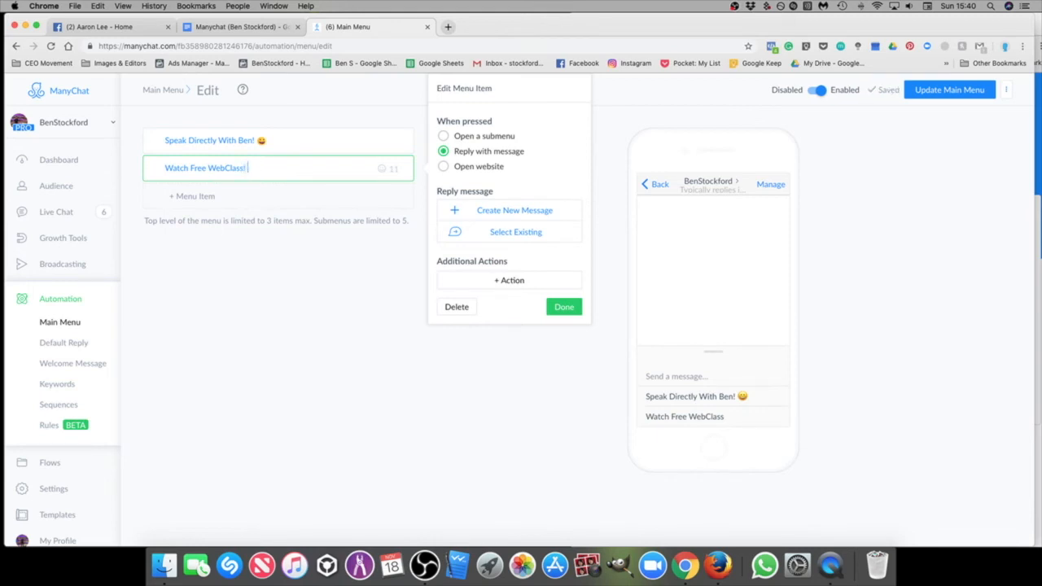
click(381, 167)
click(303, 230)
Step: Add a third menu item and copy the "Unsubscribe!" title from the Google Doc
click(242, 203)
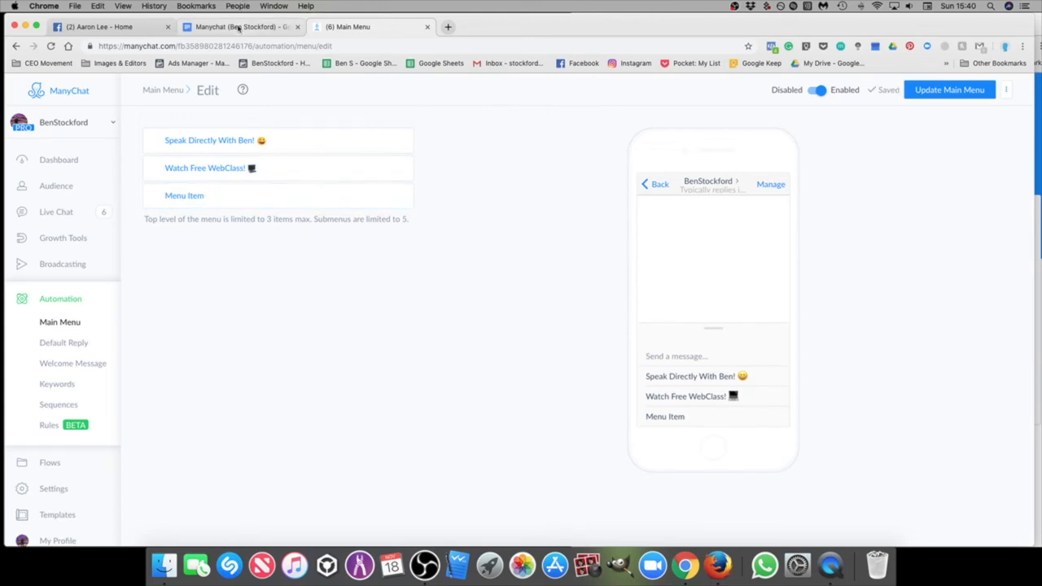
click(238, 26)
scroll(370, 387, down, 2)
drag(412, 380, 357, 381)
right_click(372, 381)
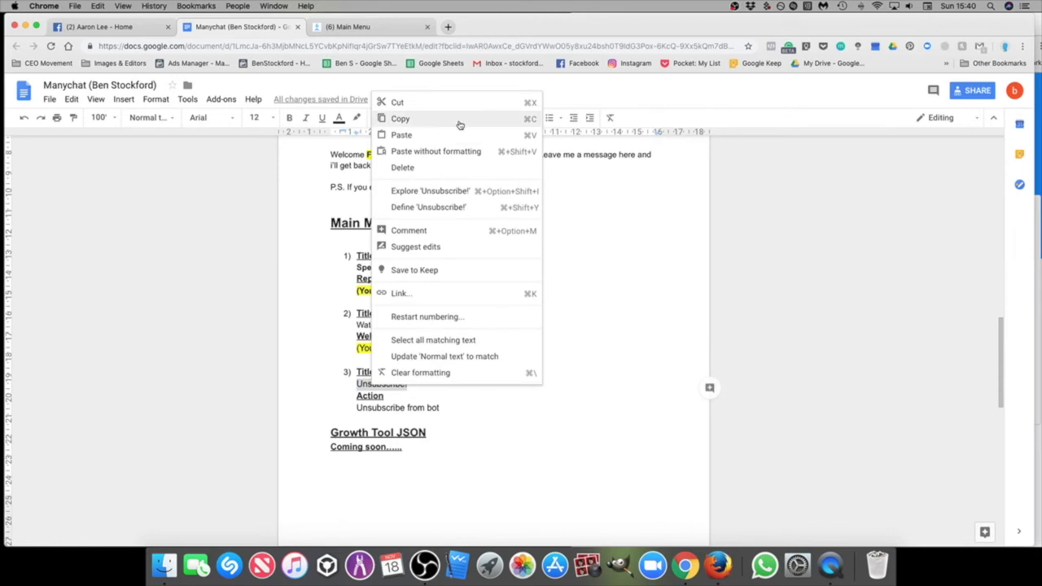
click(414, 122)
Step: Title the third ManyChat menu item "Unsubscribe!" followed by a sad face emoji
click(379, 26)
click(210, 193)
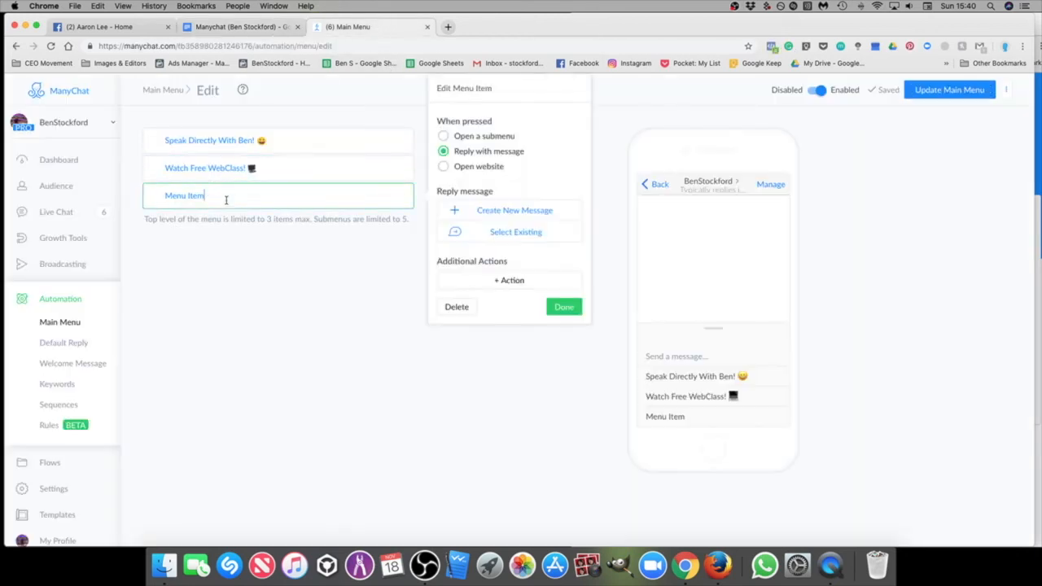
drag(226, 198, 171, 198)
right_click(174, 196)
click(230, 278)
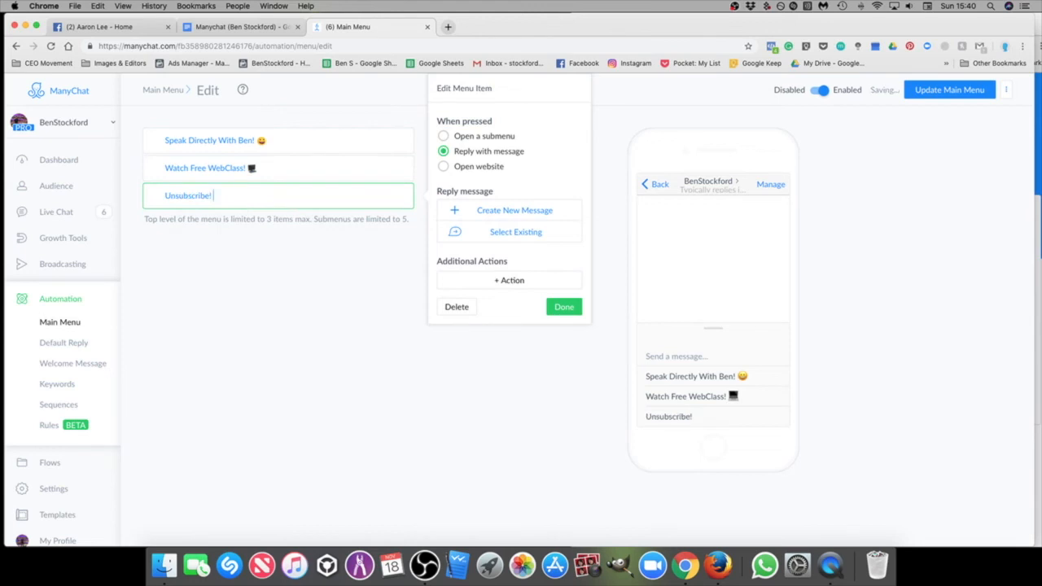
click(382, 196)
click(388, 257)
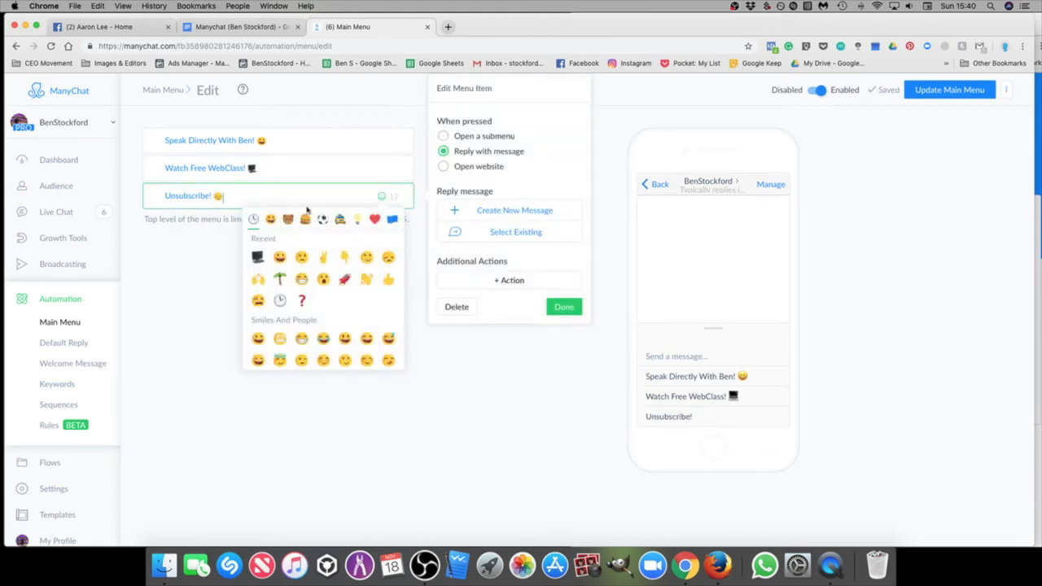
click(179, 315)
Step: Create a new reply message for the Speak Directly item and copy the first paragraph of the Google Doc's Welcome Message
click(282, 138)
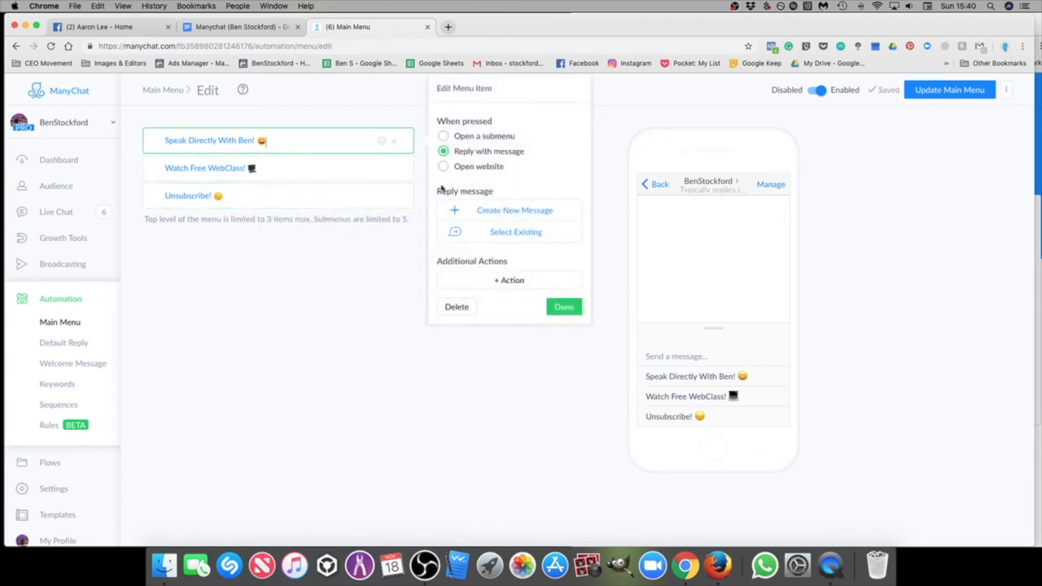
click(515, 212)
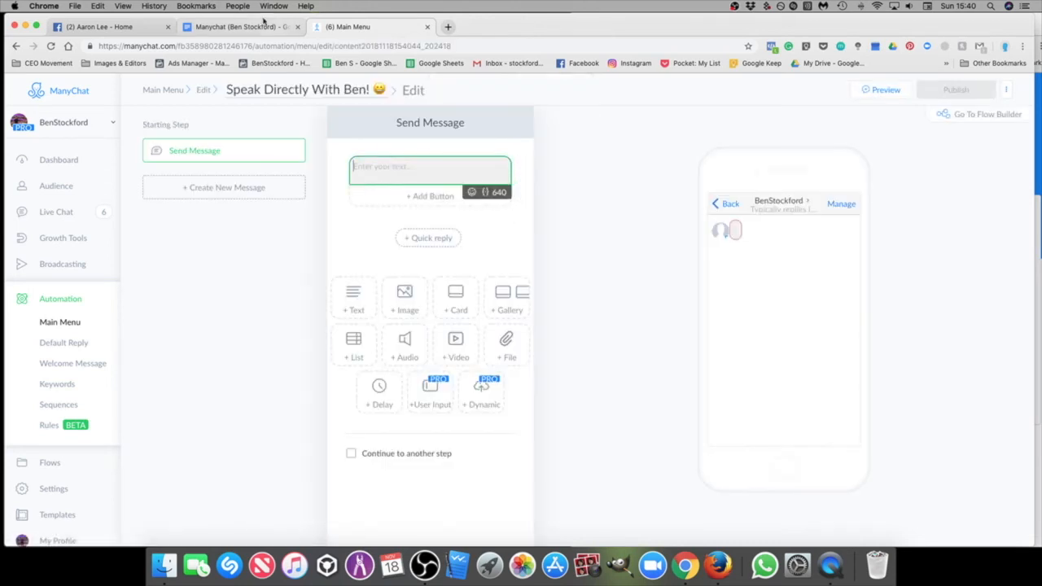
click(255, 33)
click(511, 290)
scroll(501, 248, up, 4)
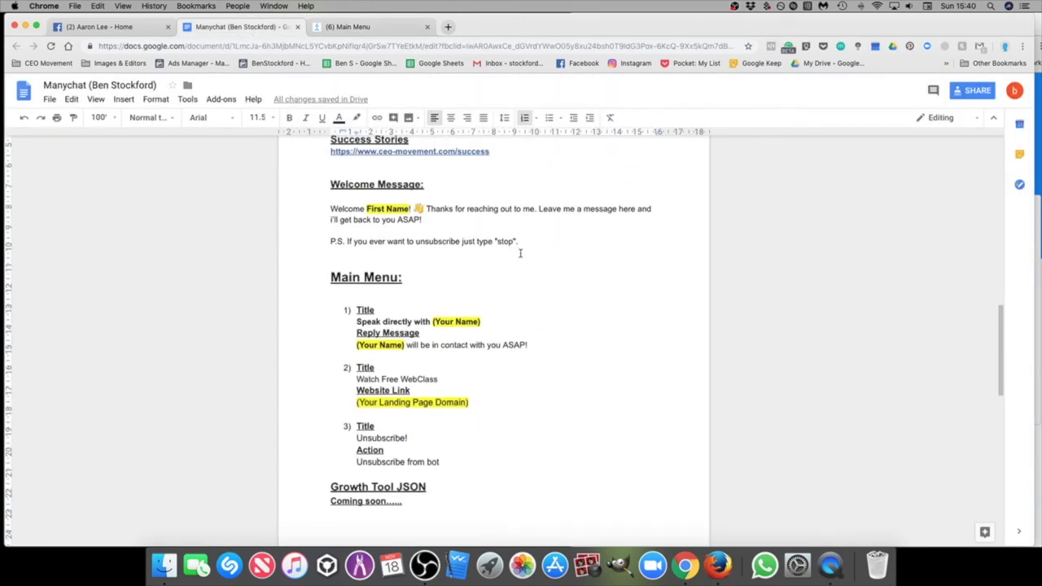
click(425, 296)
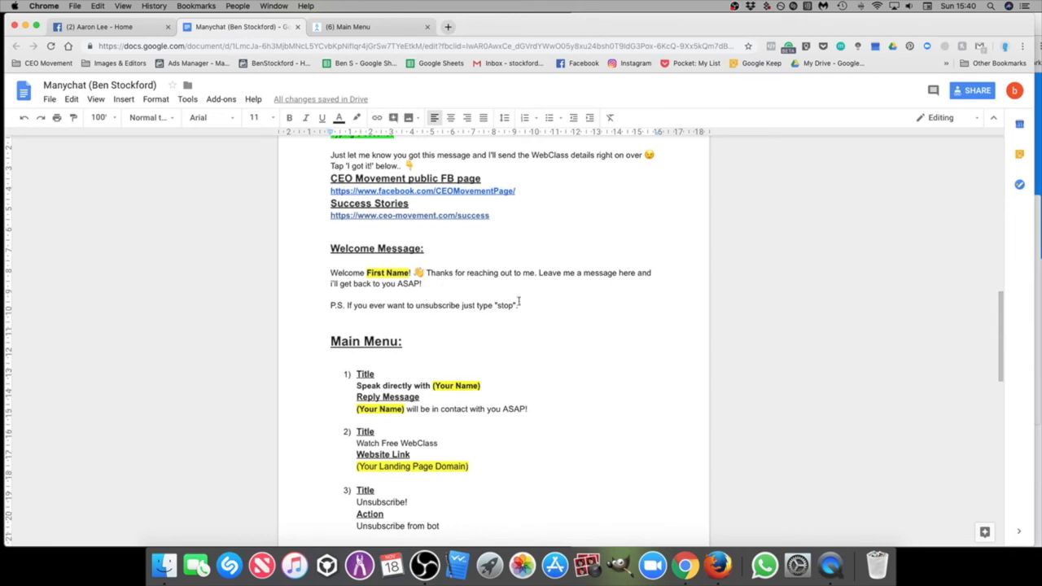
drag(528, 307, 327, 275)
click(480, 290)
drag(543, 309, 328, 271)
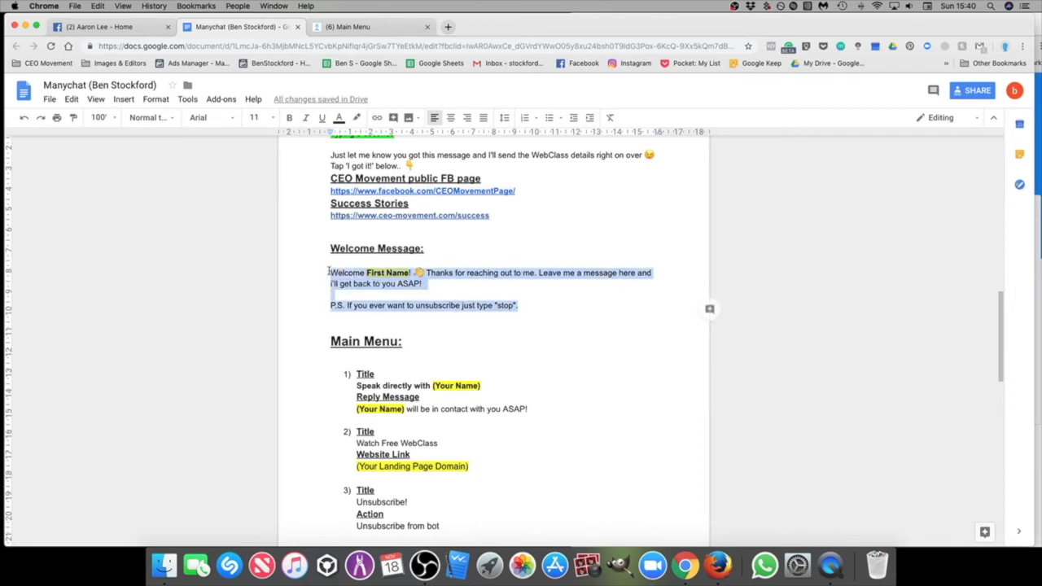
drag(420, 283, 330, 274)
right_click(342, 281)
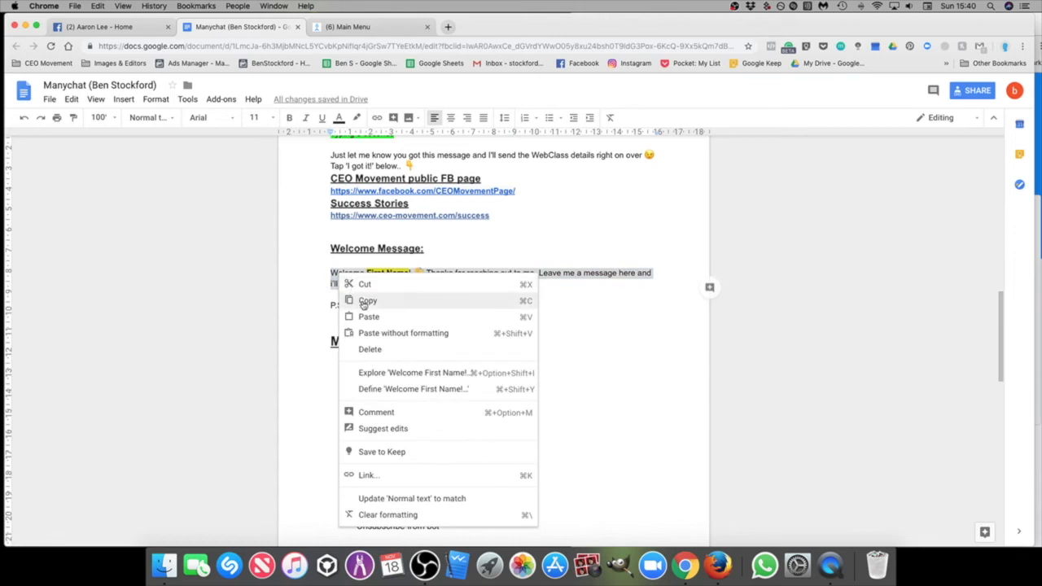
click(367, 301)
Step: Paste the copied welcome text into the ManyChat reply message and place a 3-second typing delay above it
click(362, 27)
right_click(421, 169)
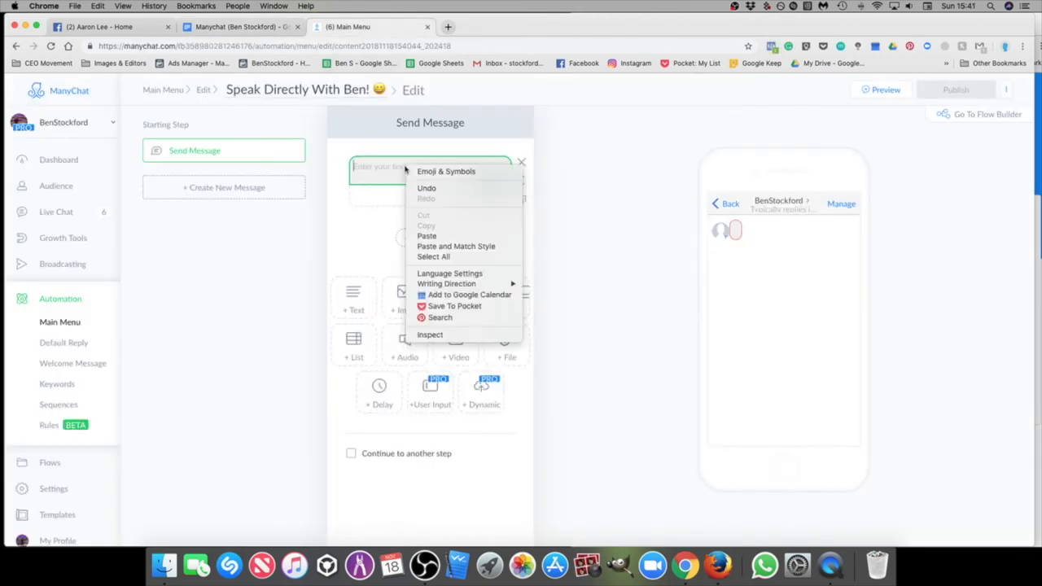
click(440, 236)
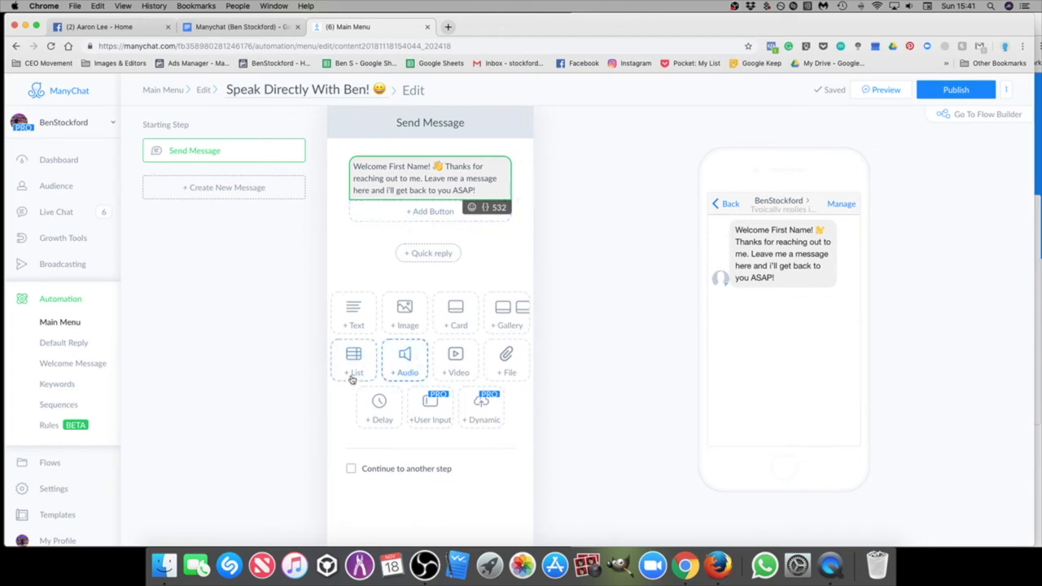
click(376, 407)
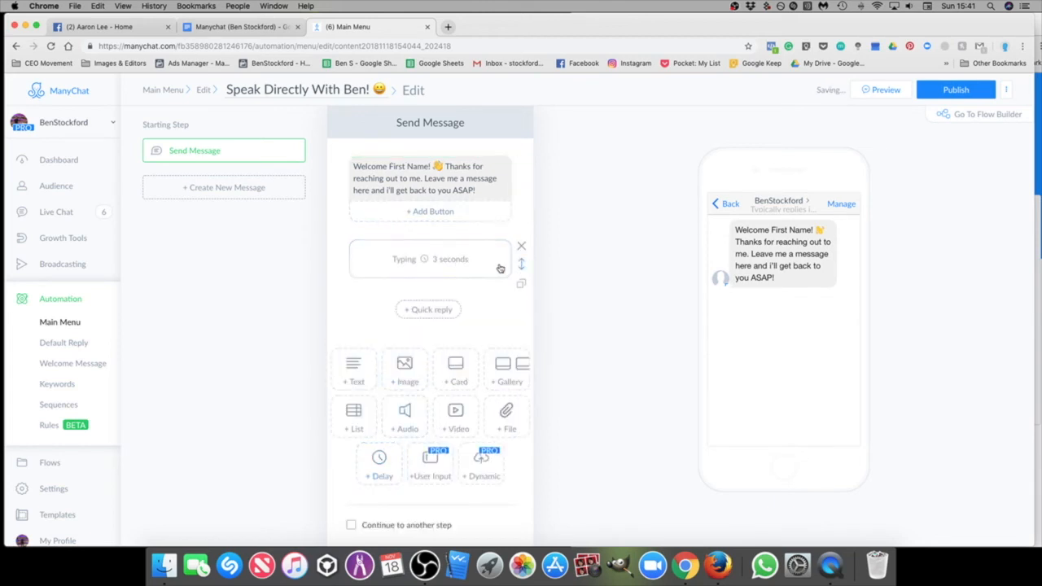
drag(527, 189, 530, 290)
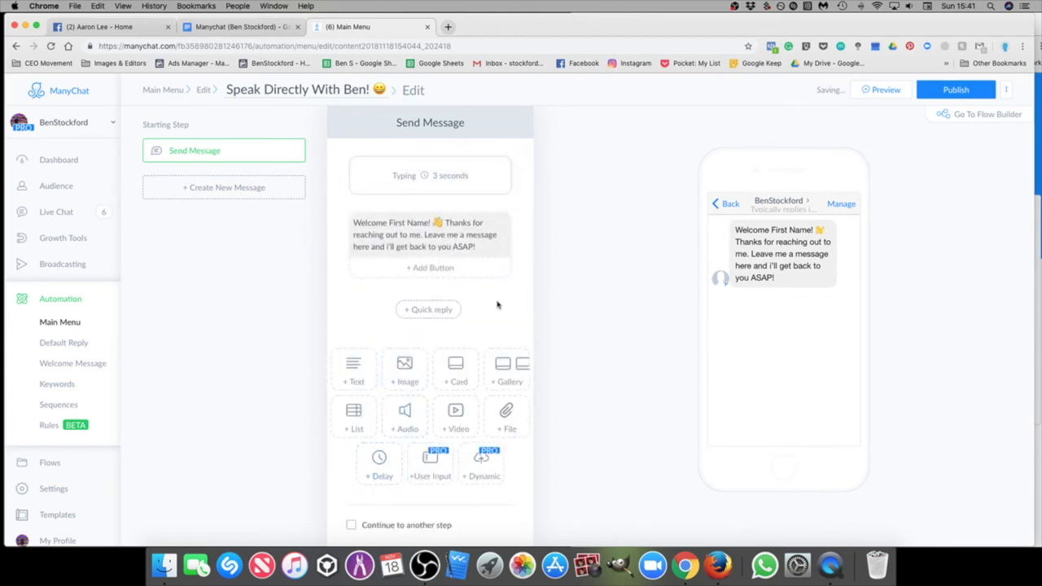
Step: Set the Speak Directly reply's typing delay to 4 seconds, publish the message and return to menu editing
click(454, 186)
text(4)
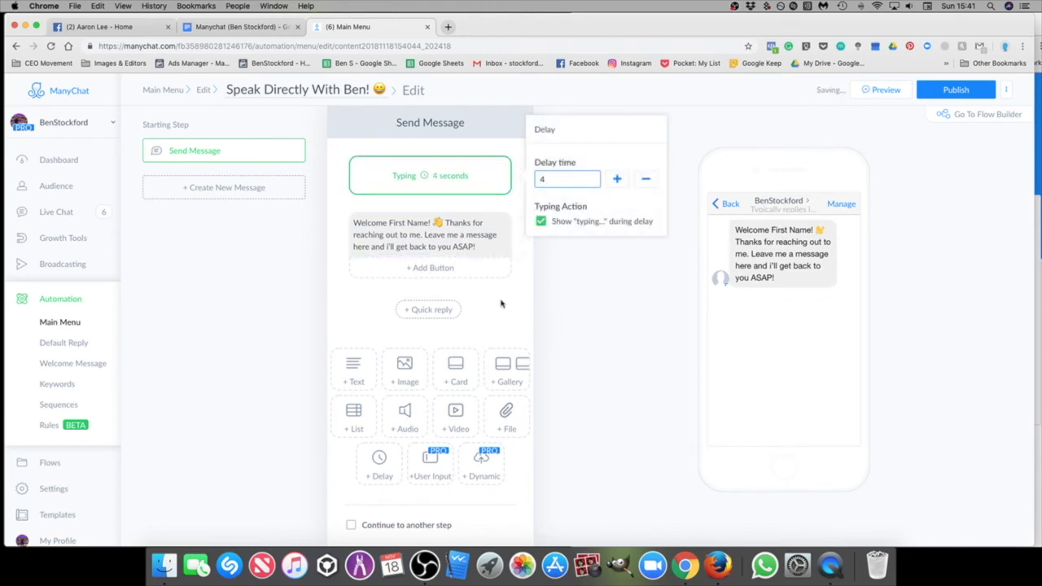
click(560, 303)
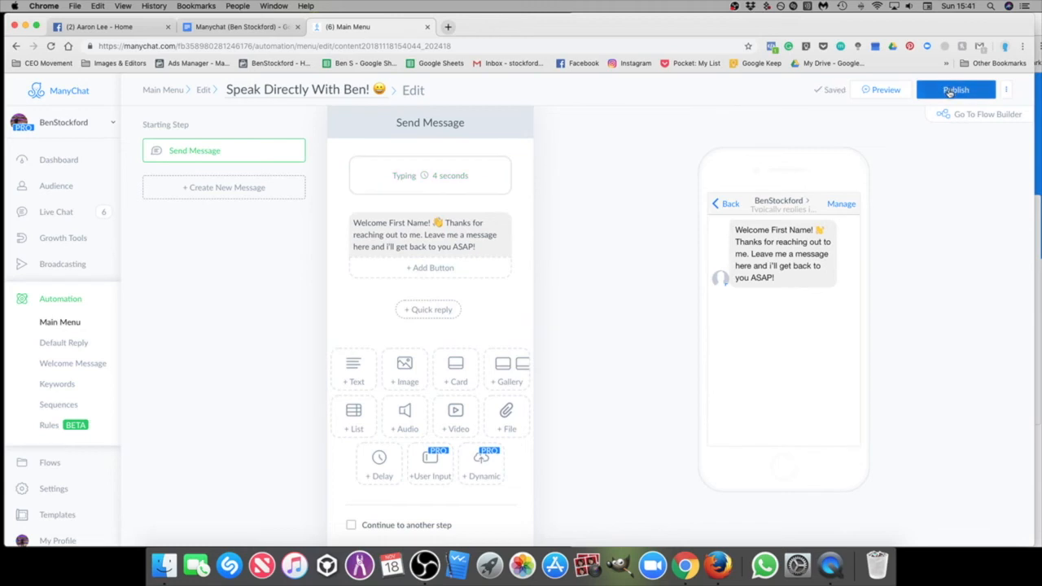
click(949, 93)
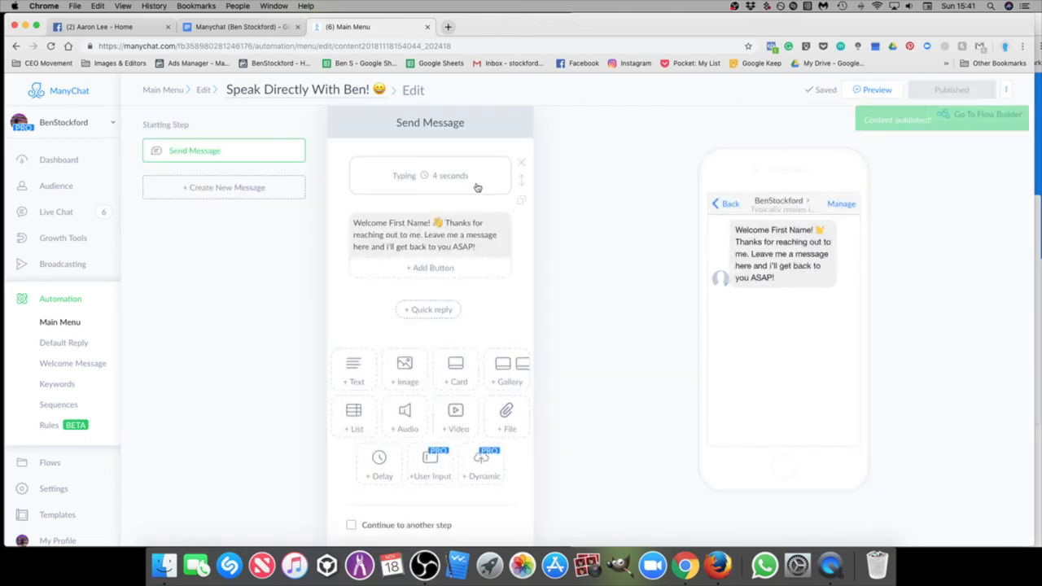
click(208, 92)
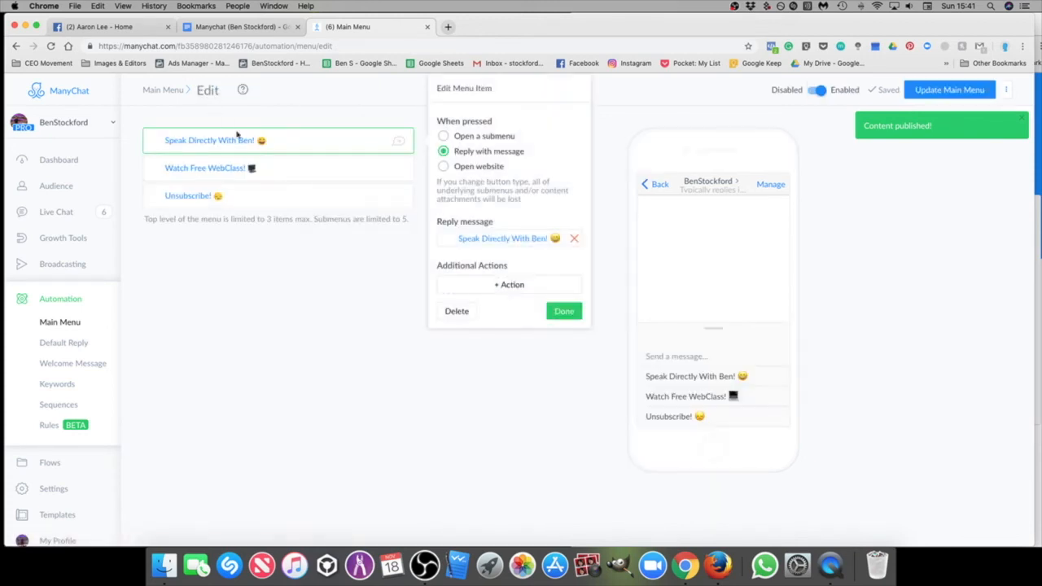
click(210, 169)
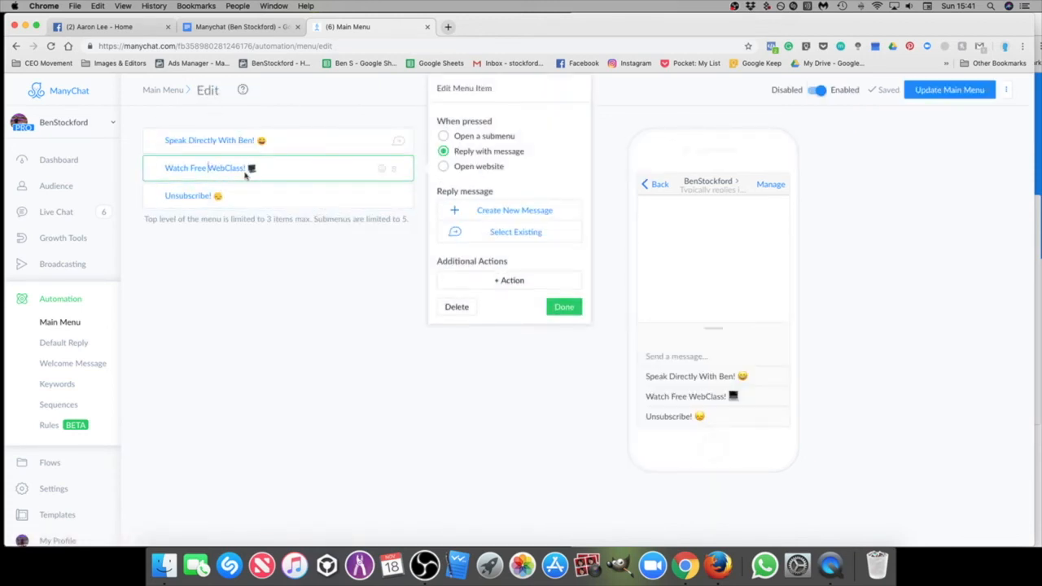
click(444, 167)
click(486, 210)
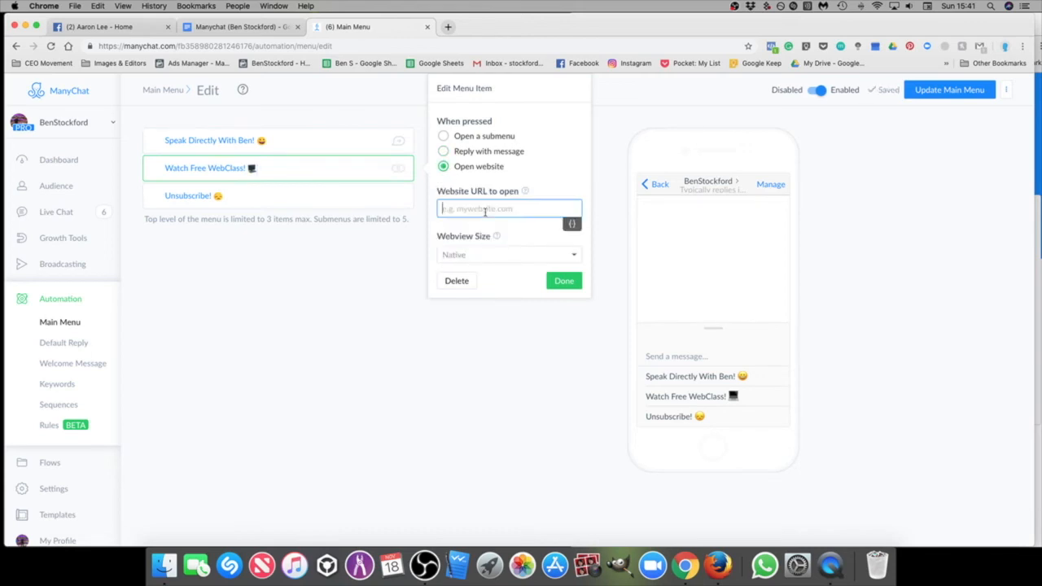
text(www.b)
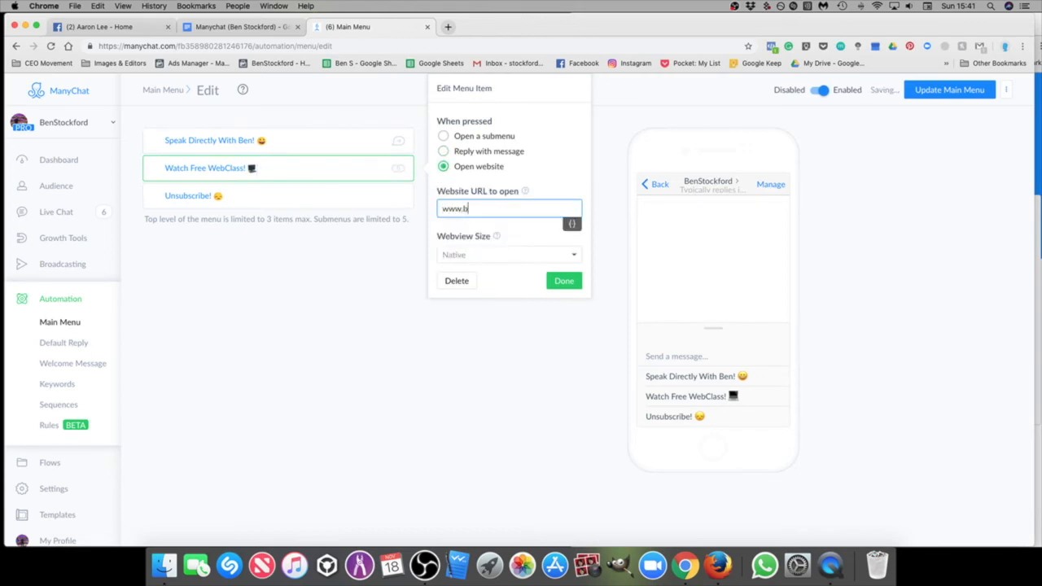
text(stockford.com)
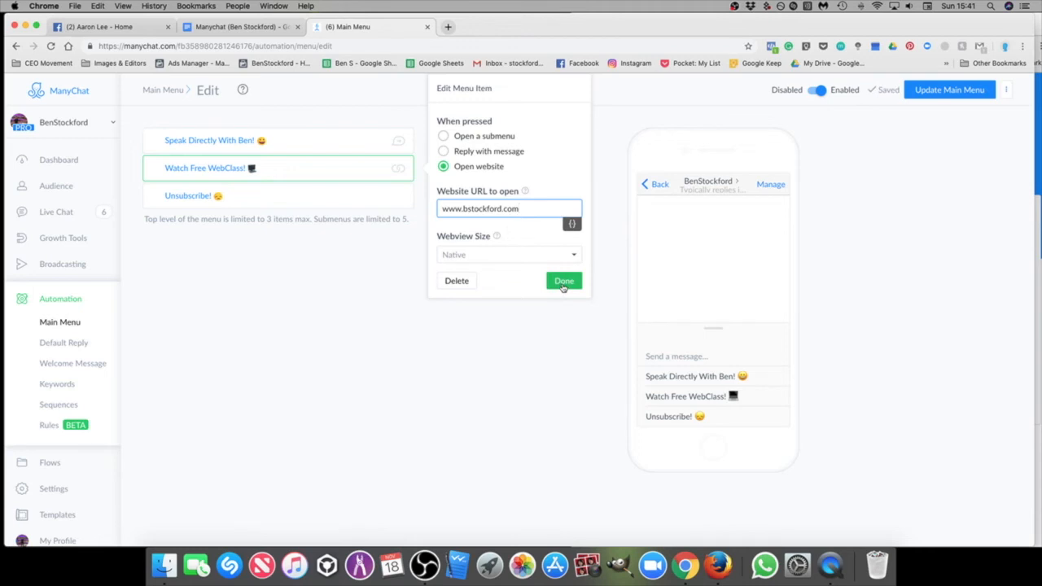
click(563, 281)
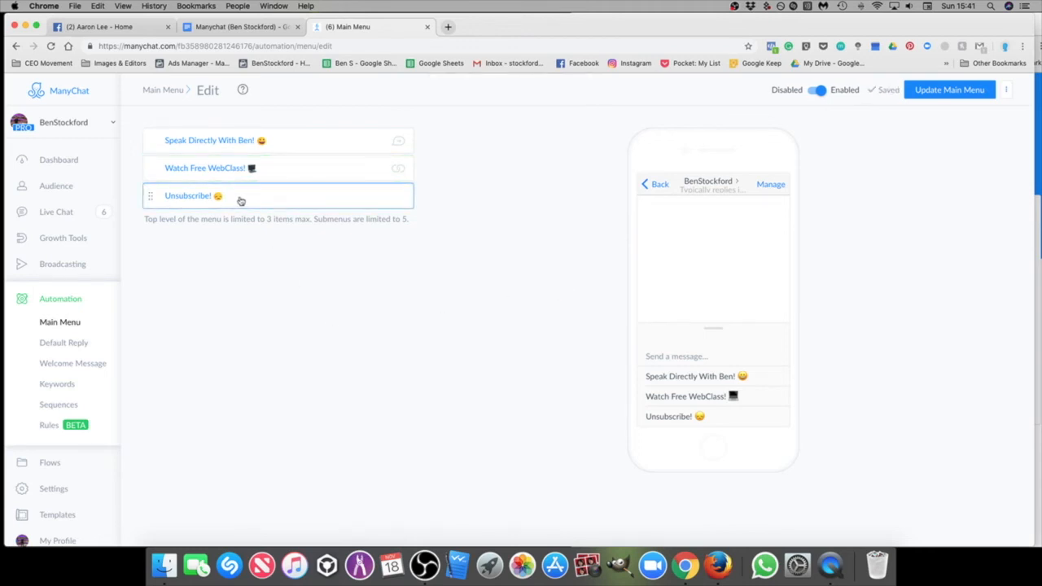
Step: Add the "Unsubscribe from bot" action to the "Unsubscribe!" menu item
click(240, 198)
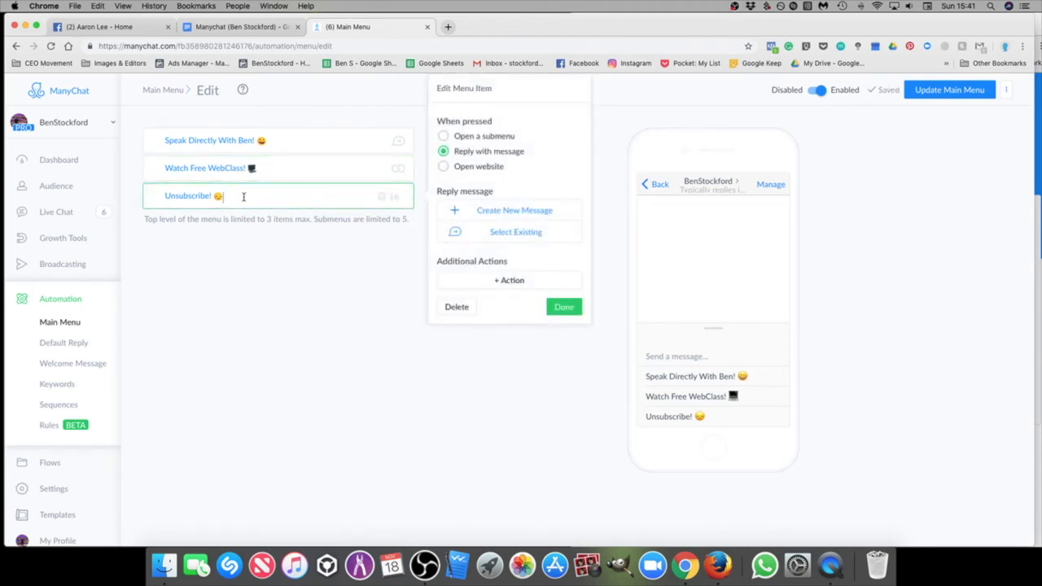
click(509, 280)
scroll(513, 382, down, 5)
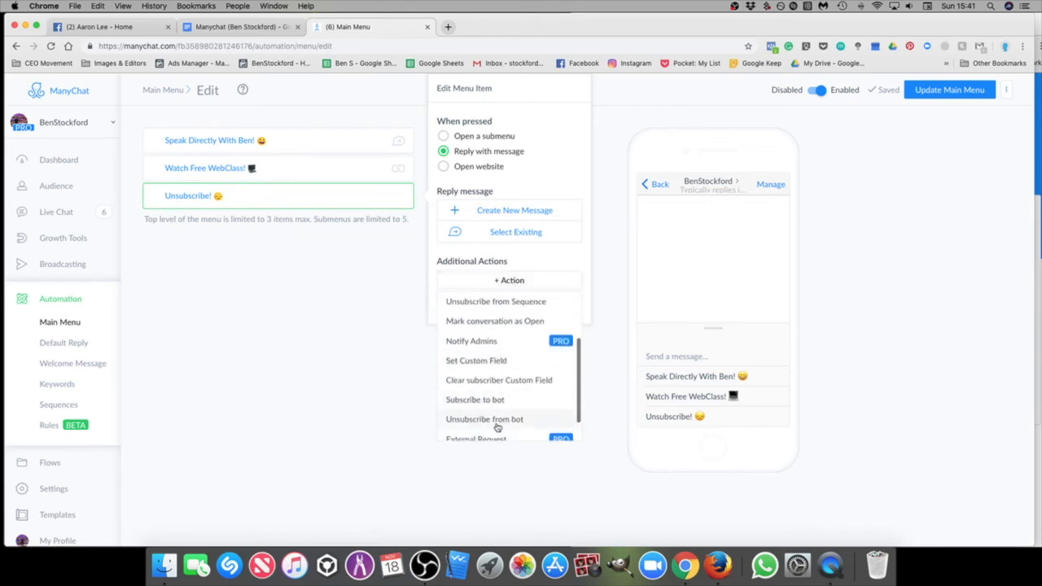
click(498, 419)
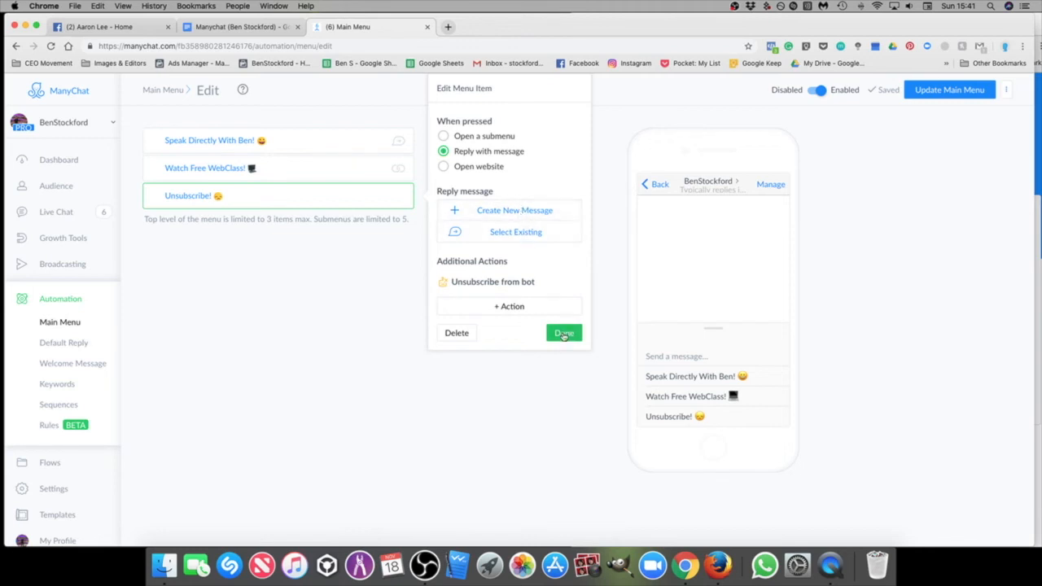
click(564, 334)
Step: Create a new reply message for the "Unsubscribe!" menu item with the text "Thank you!" and publish it
click(280, 197)
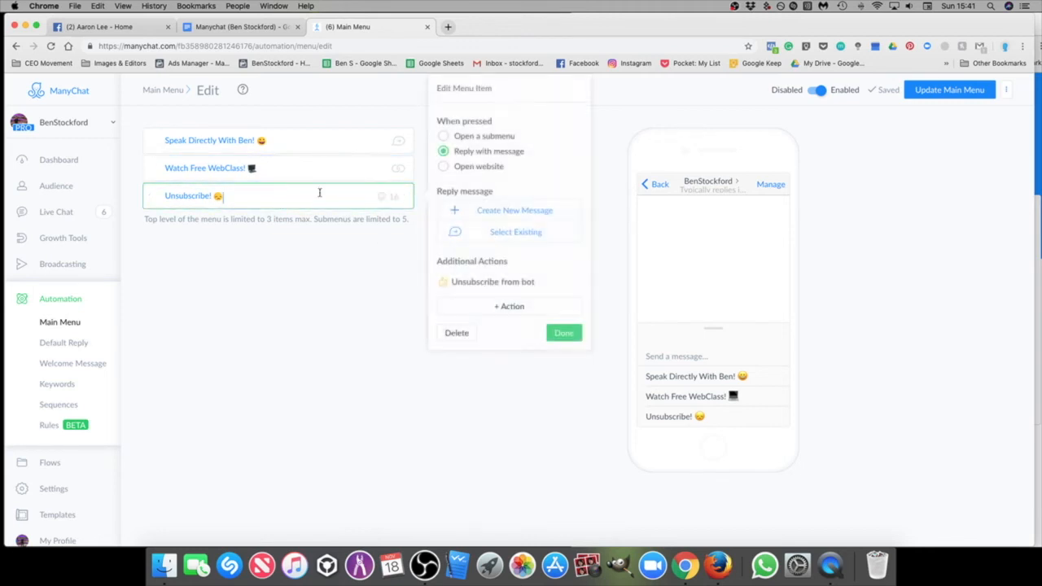
click(521, 210)
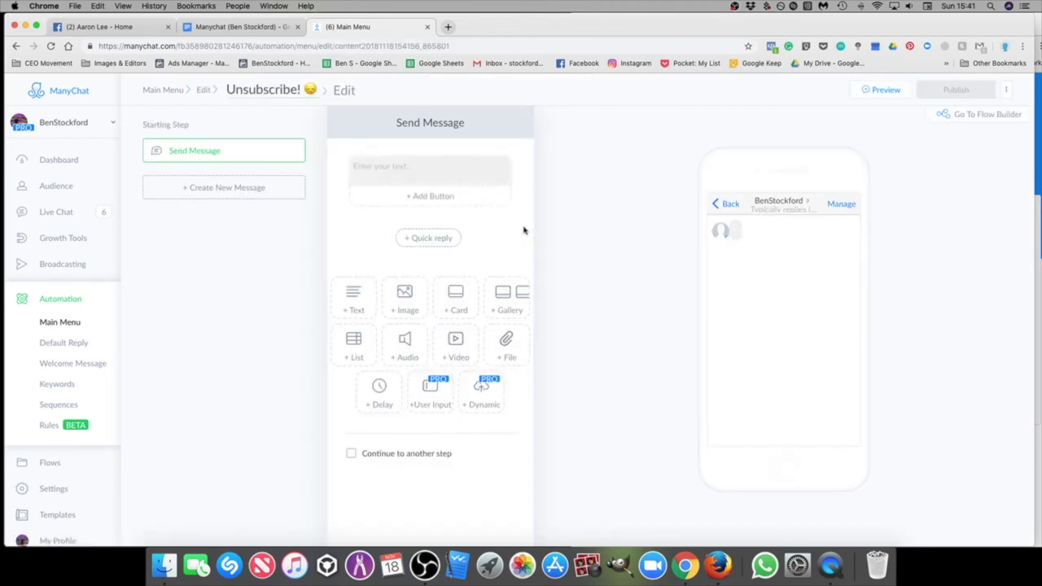
click(440, 174)
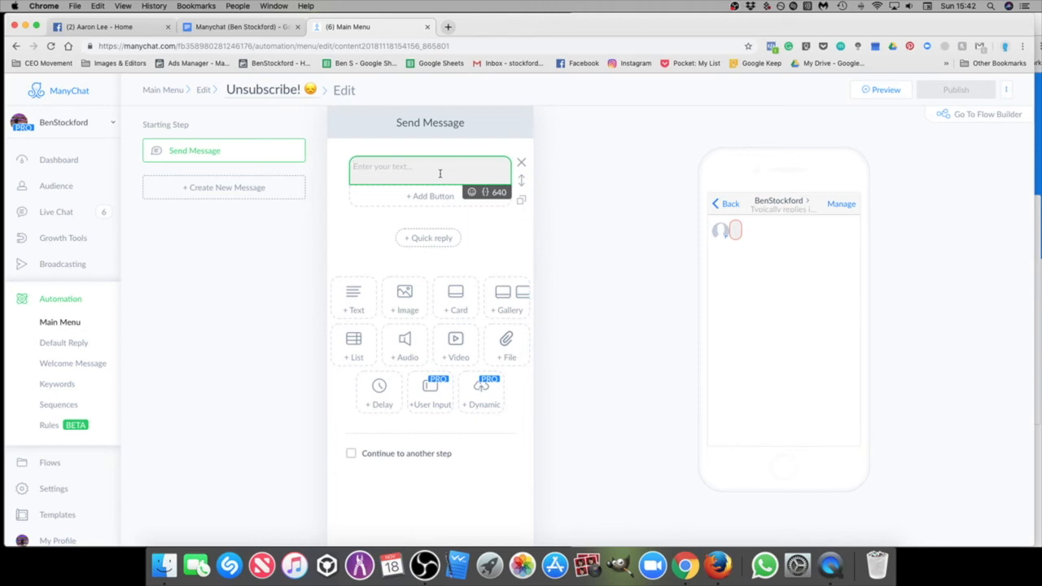
text(Thank you!)
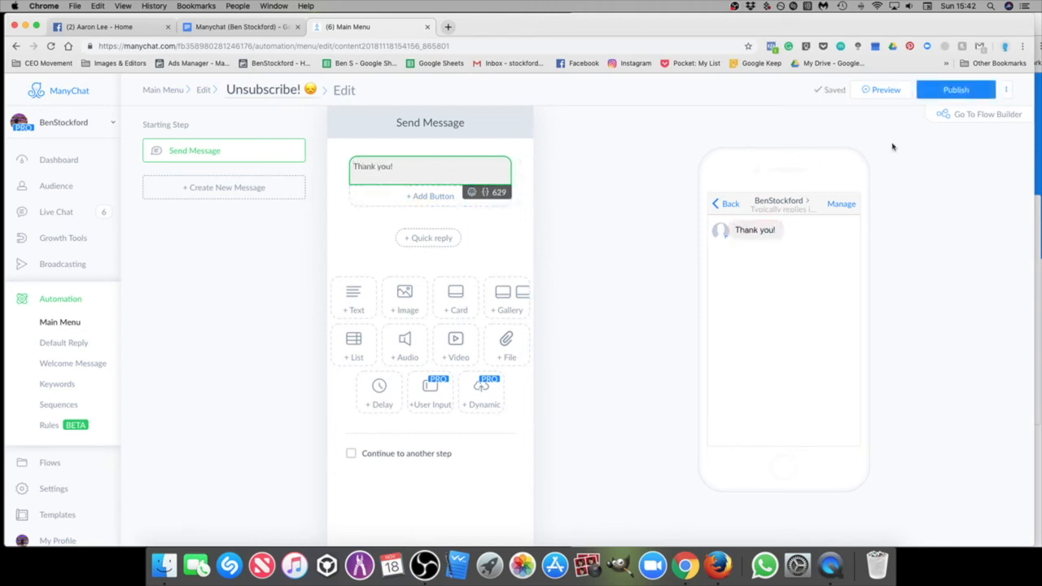
click(964, 91)
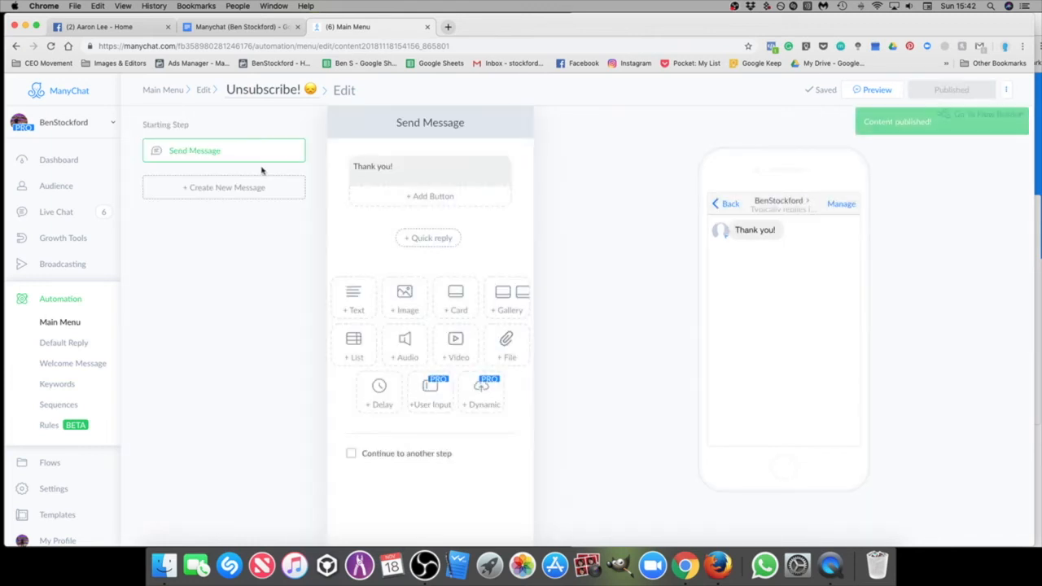
Step: Discard the unpublished Main Menu changes by reverting the menu to its published version
click(57, 324)
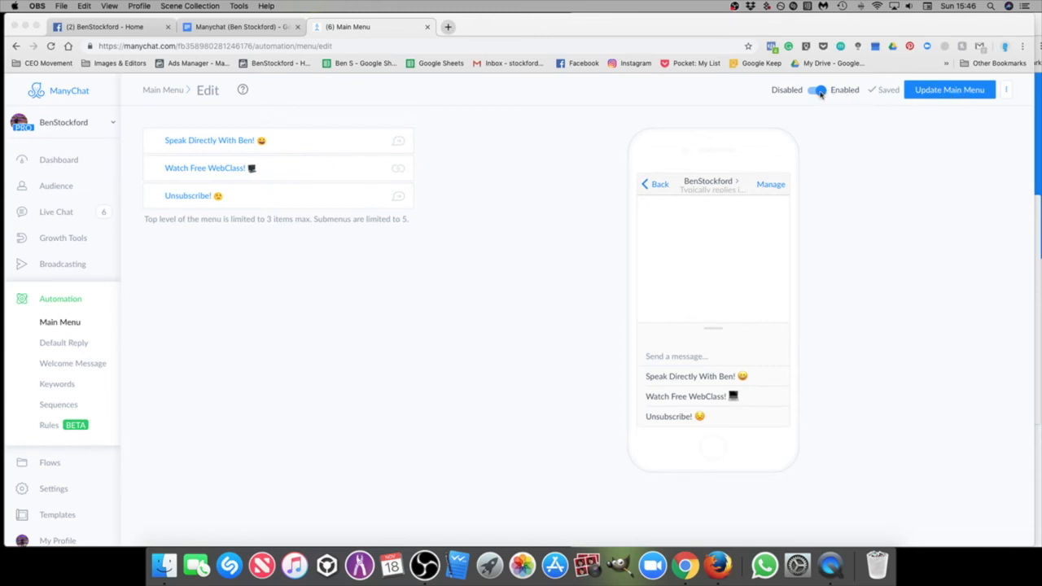
click(1008, 92)
click(1007, 91)
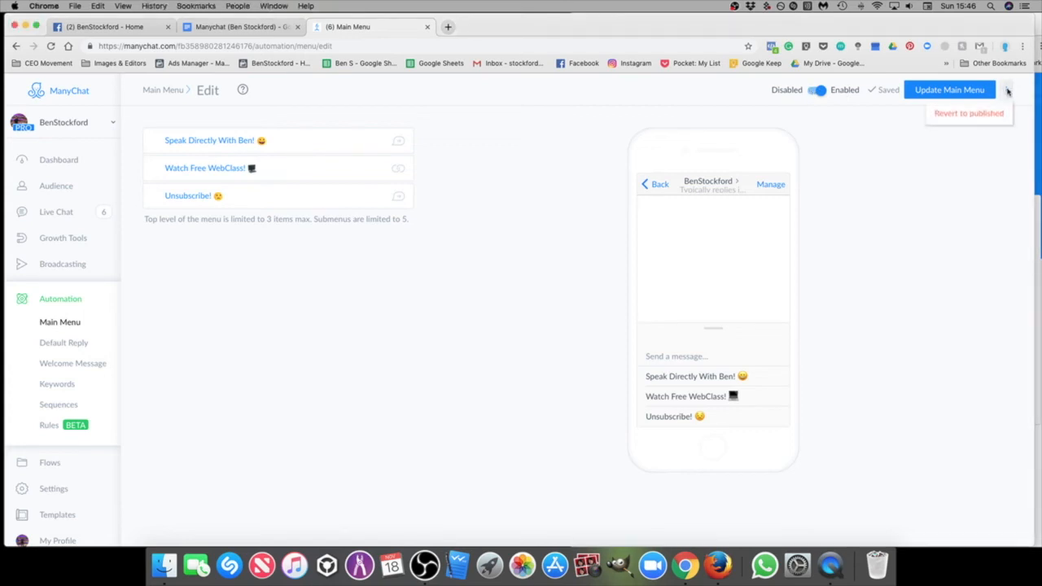
click(951, 120)
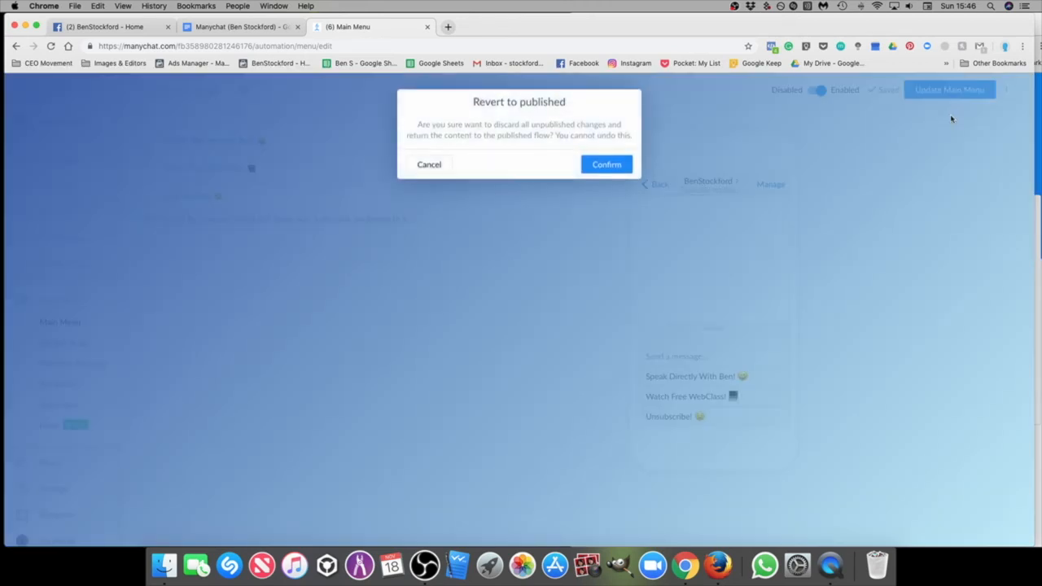
click(604, 165)
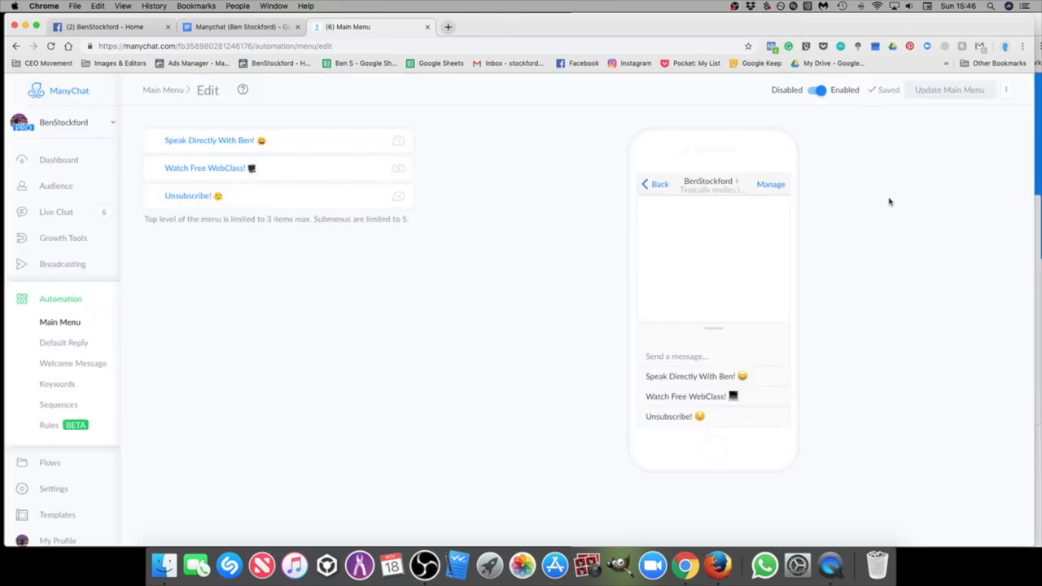
Step: Open the bot's menu in the Facebook page chat and check the page behind "Watch Free WebClass!"
click(102, 27)
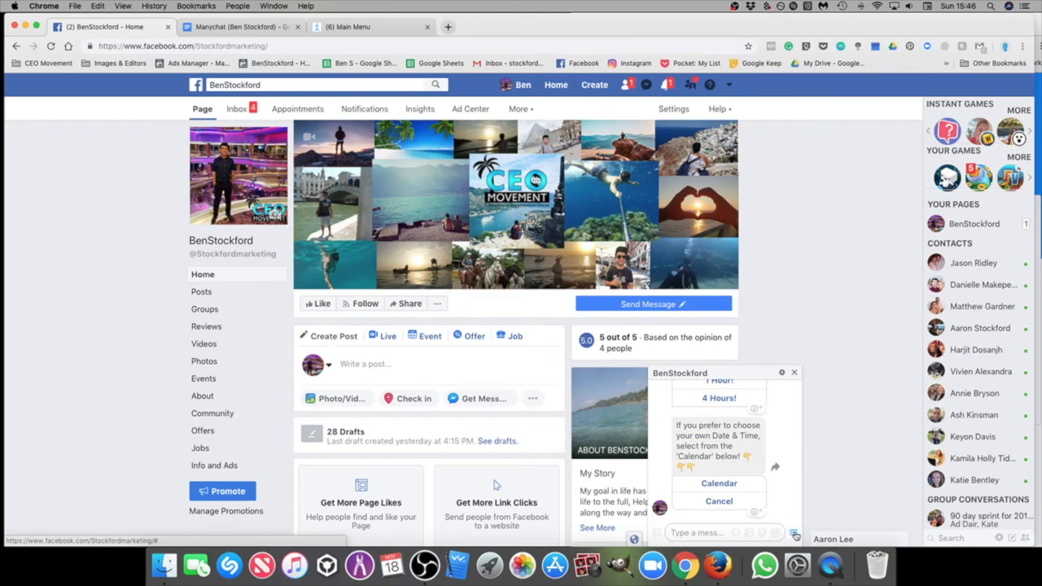
click(794, 535)
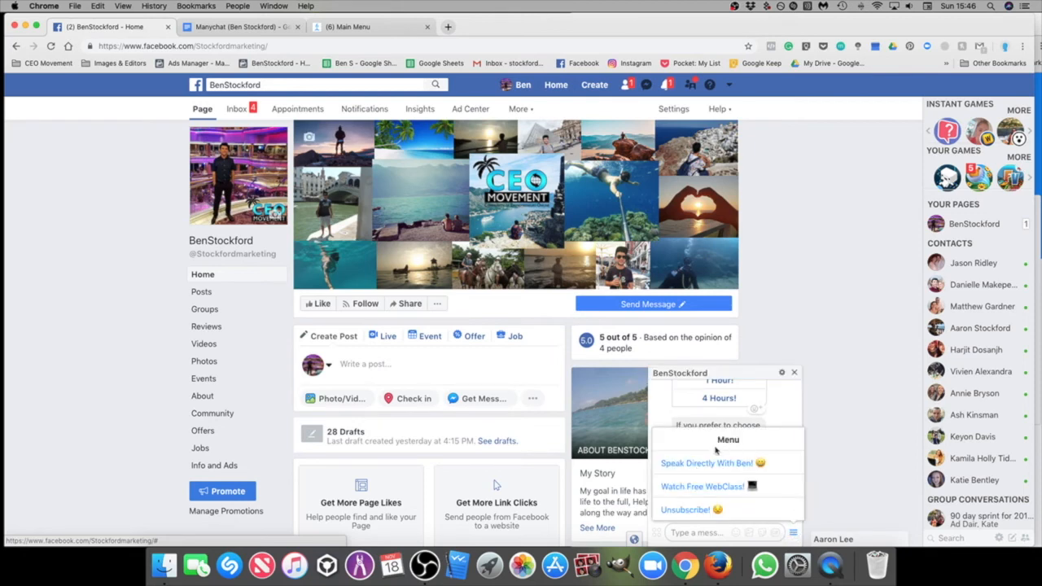
click(705, 488)
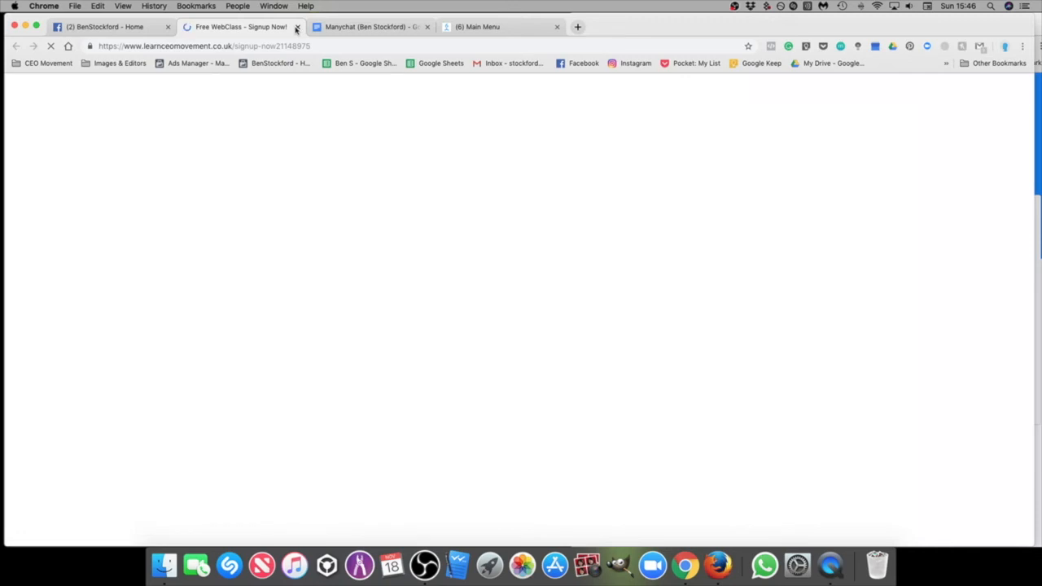
scroll(787, 350, down, 5)
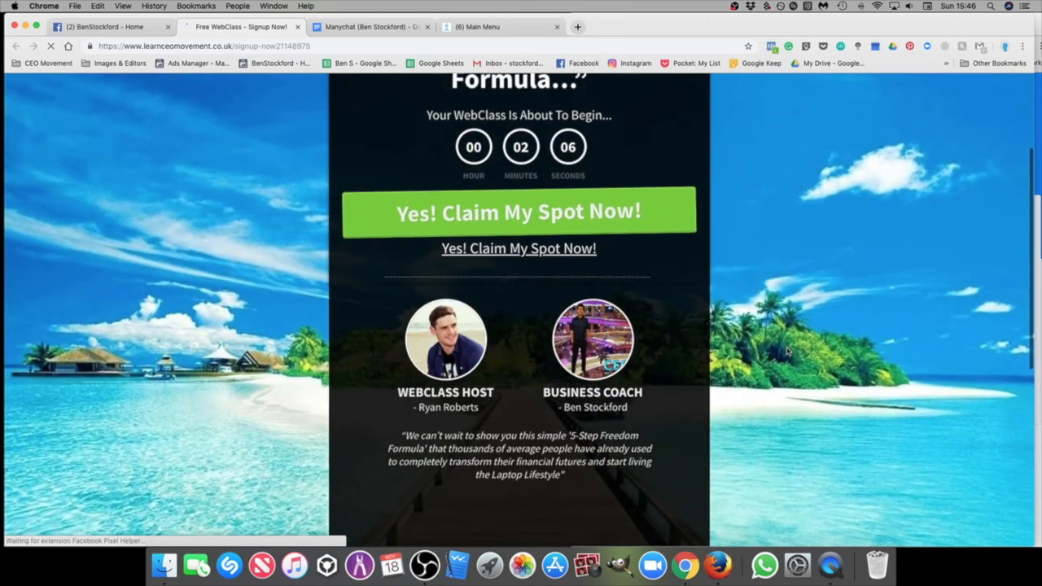
scroll(787, 352, down, 4)
scroll(788, 351, up, 8)
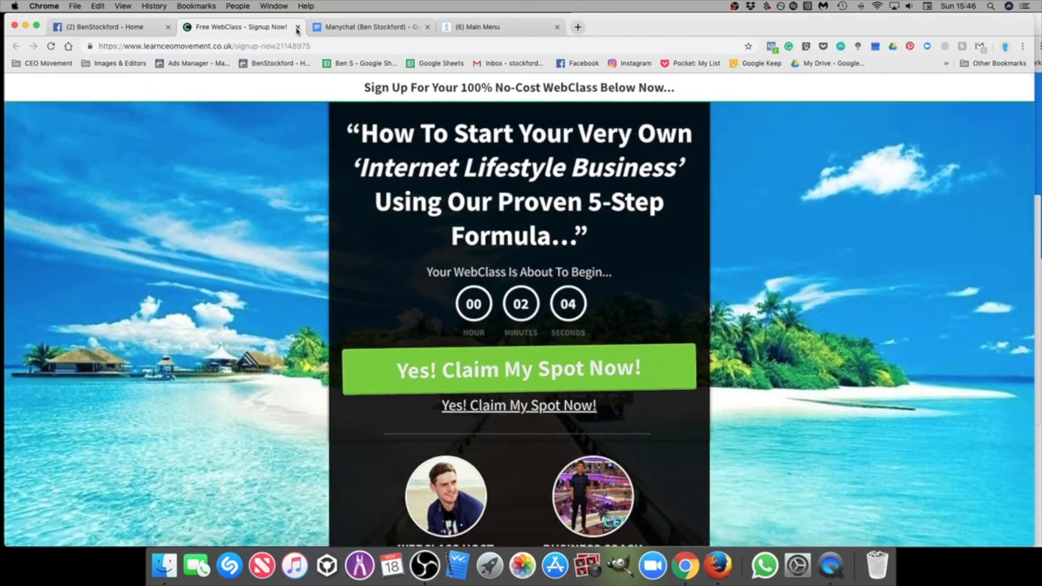
click(297, 30)
Step: Test the Speak Directly item from the chat menu and bring the menu up again
click(794, 535)
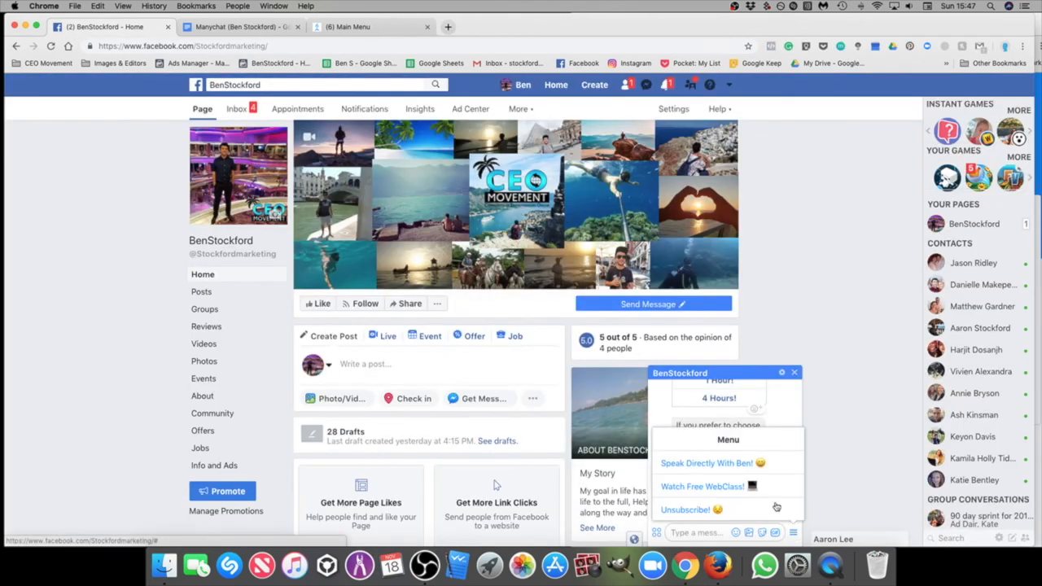
click(725, 464)
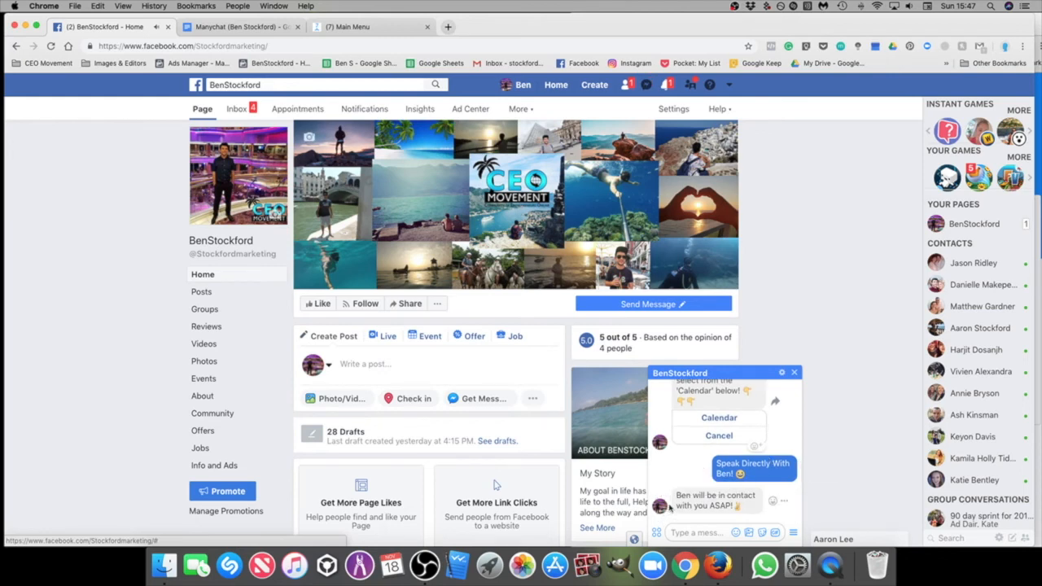
click(793, 533)
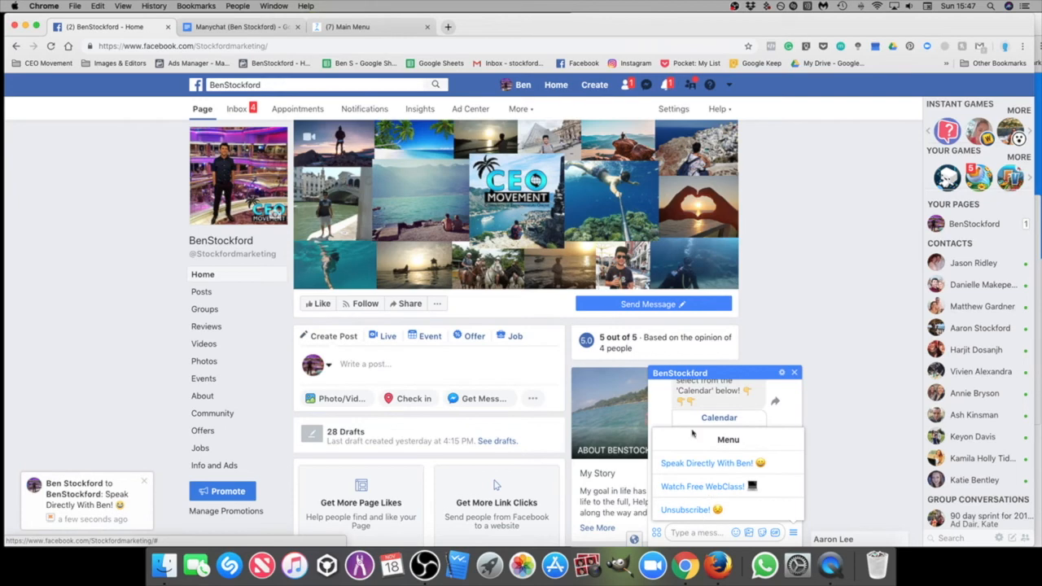
Step: Switch back to ManyChat and open the Default Reply automation flow for editing
click(359, 27)
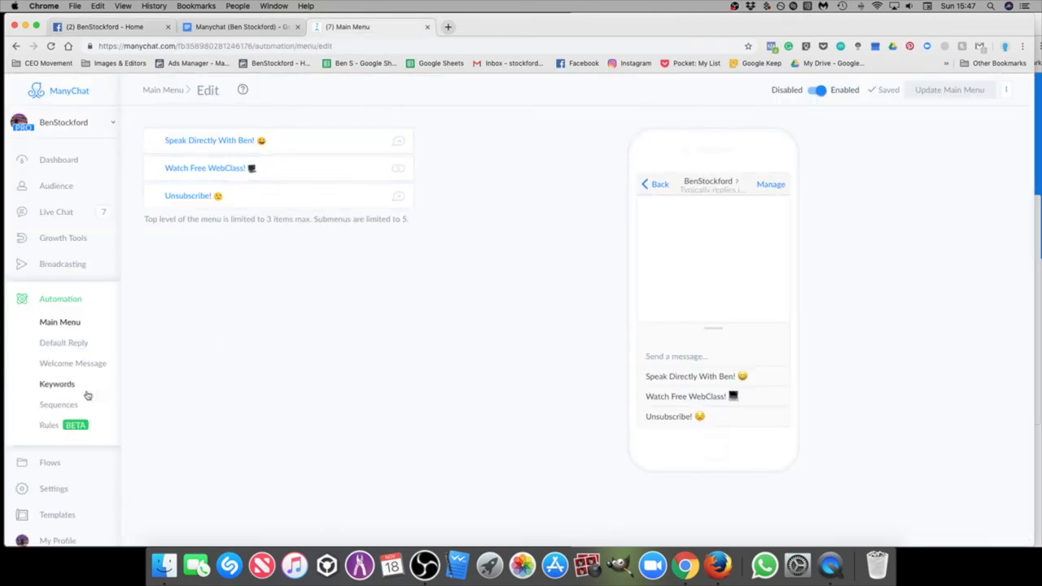
click(69, 325)
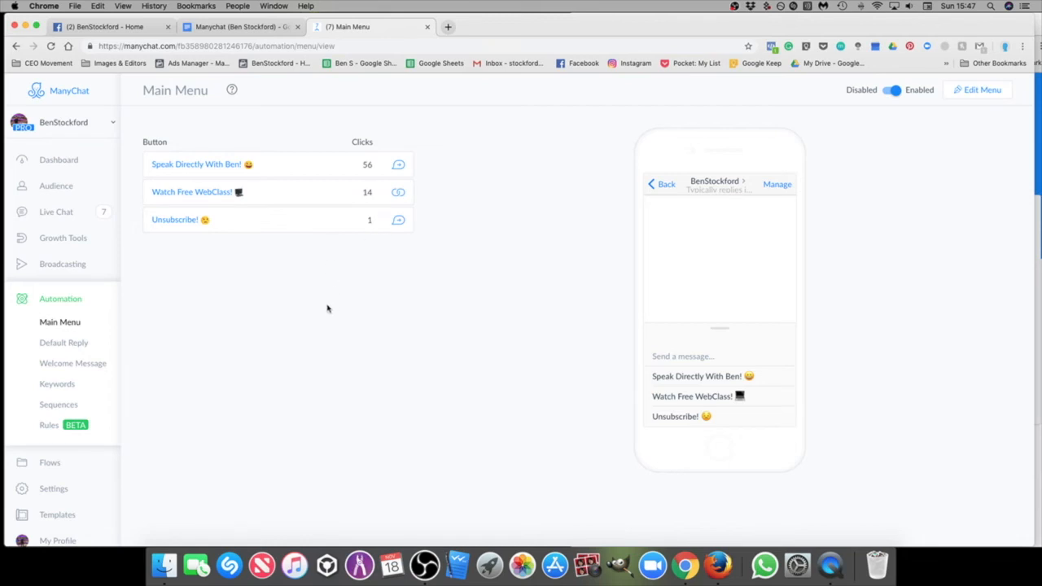
click(64, 343)
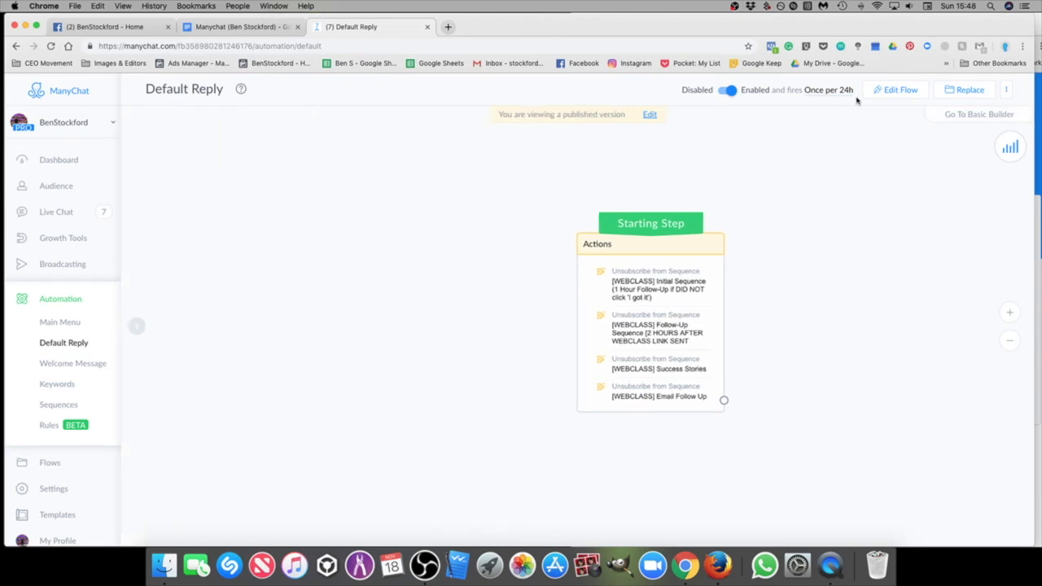
click(895, 92)
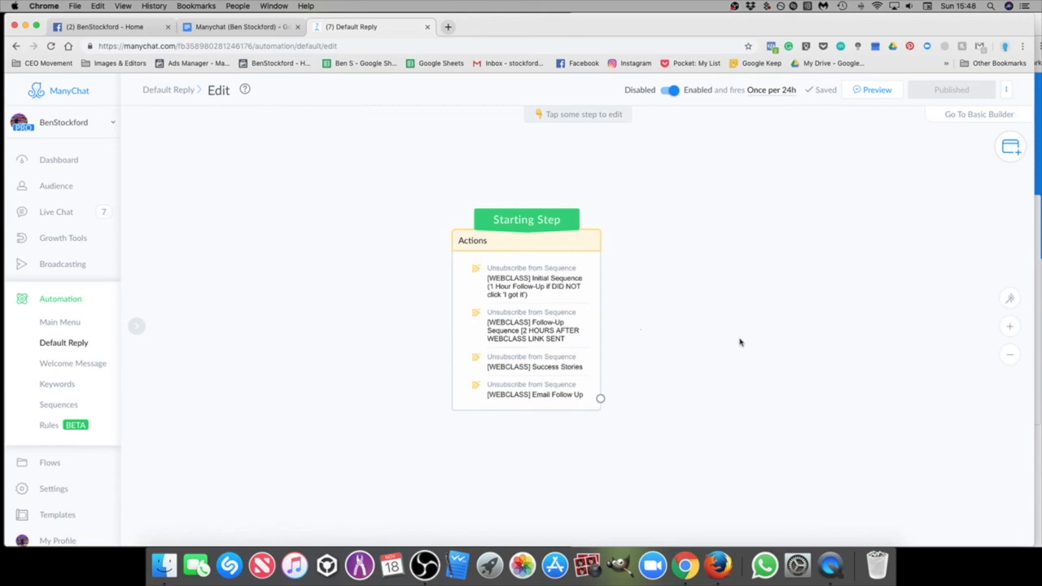
mouse_move(541, 249)
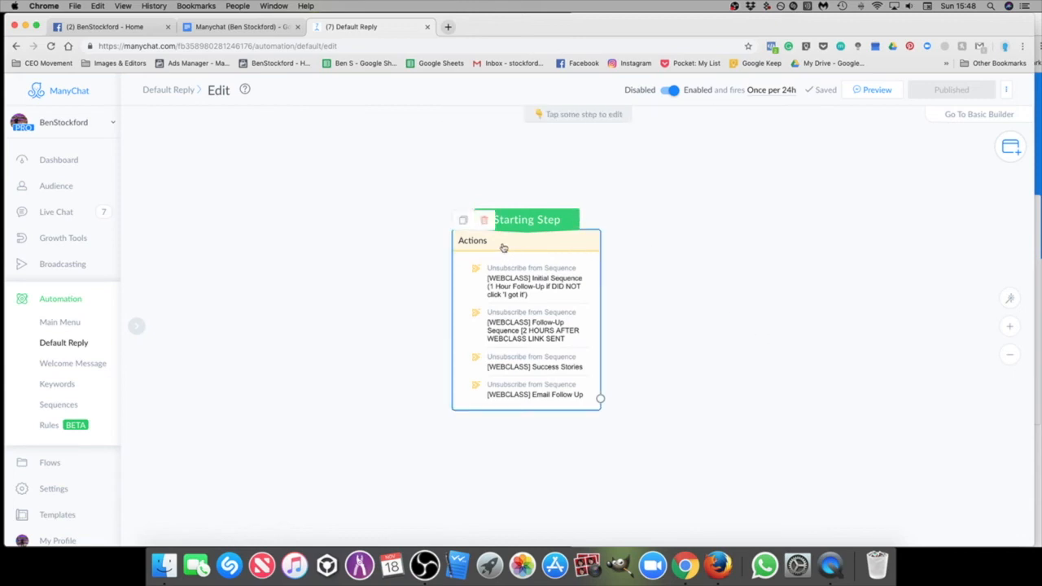
drag(666, 275, 656, 281)
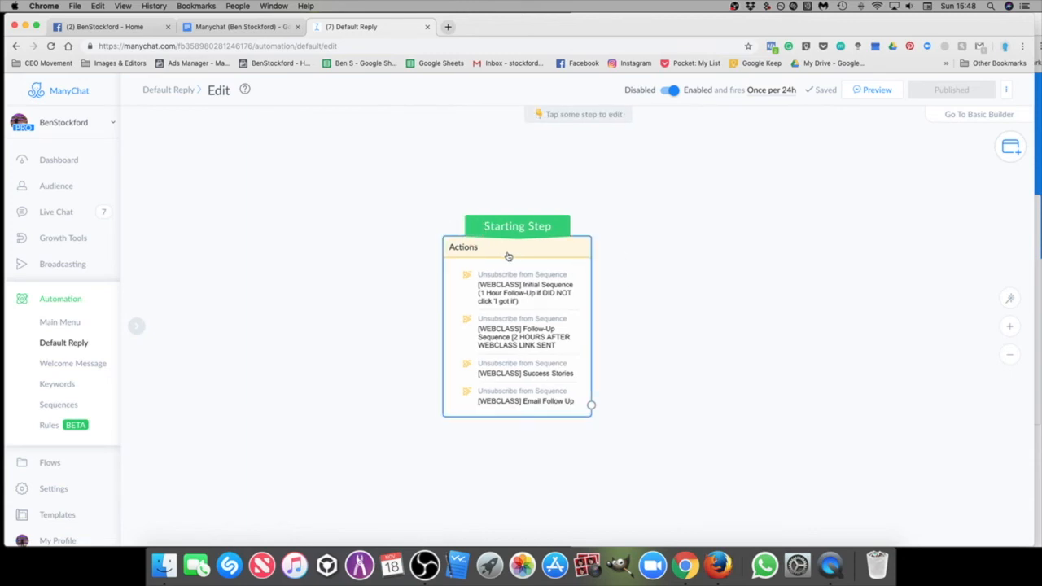
Step: Add a Perform Actions step to the Default Reply flow and place it beside the Starting Step
drag(508, 256, 550, 265)
mouse_move(517, 238)
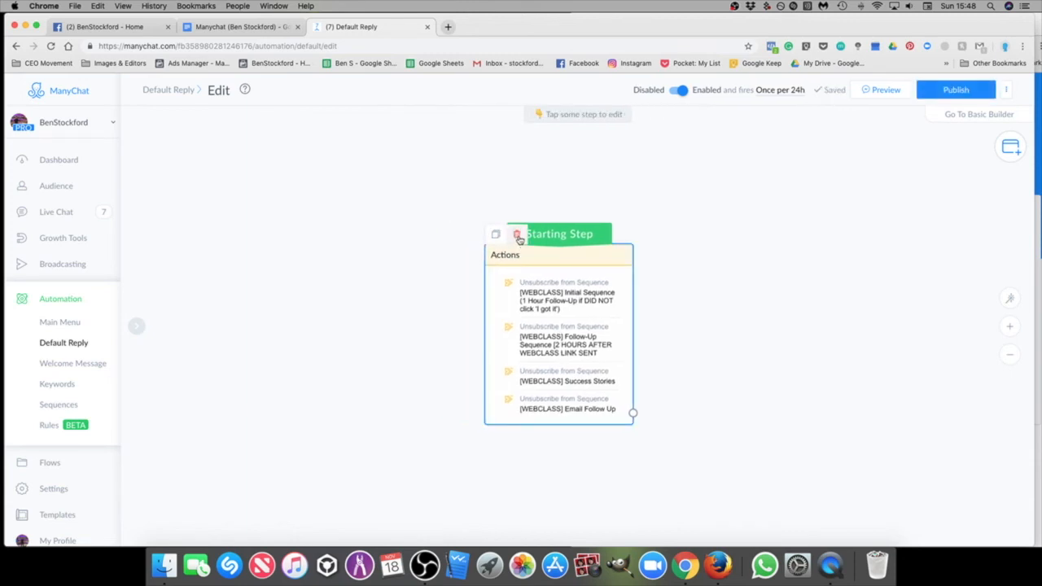
drag(750, 285, 721, 279)
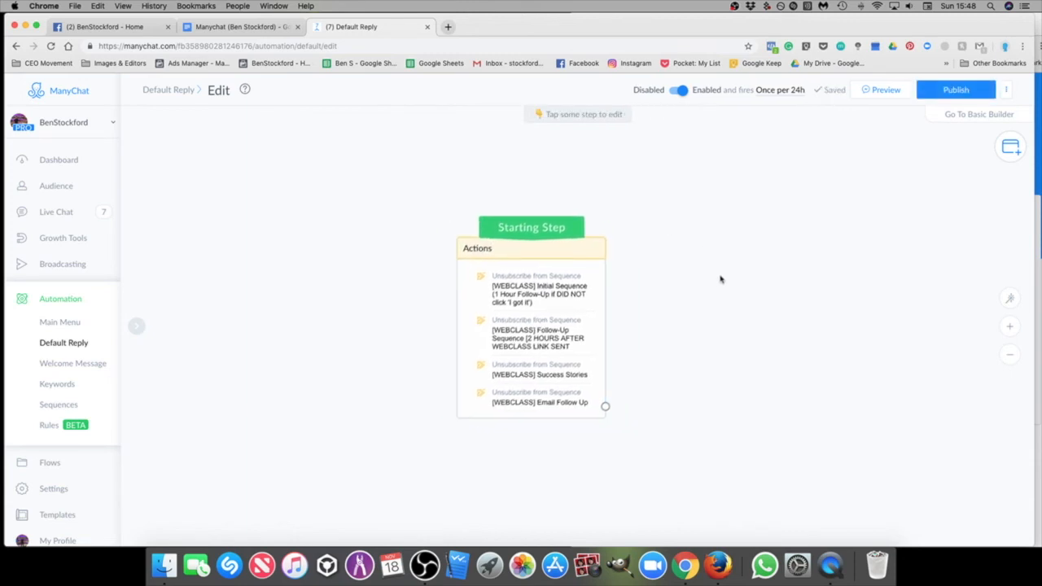
click(1010, 153)
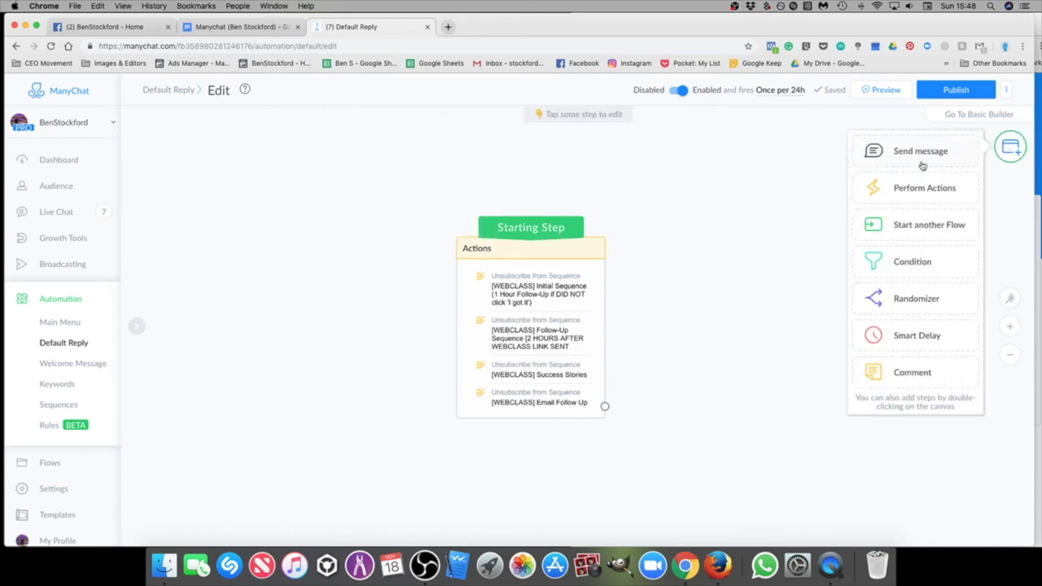
click(925, 188)
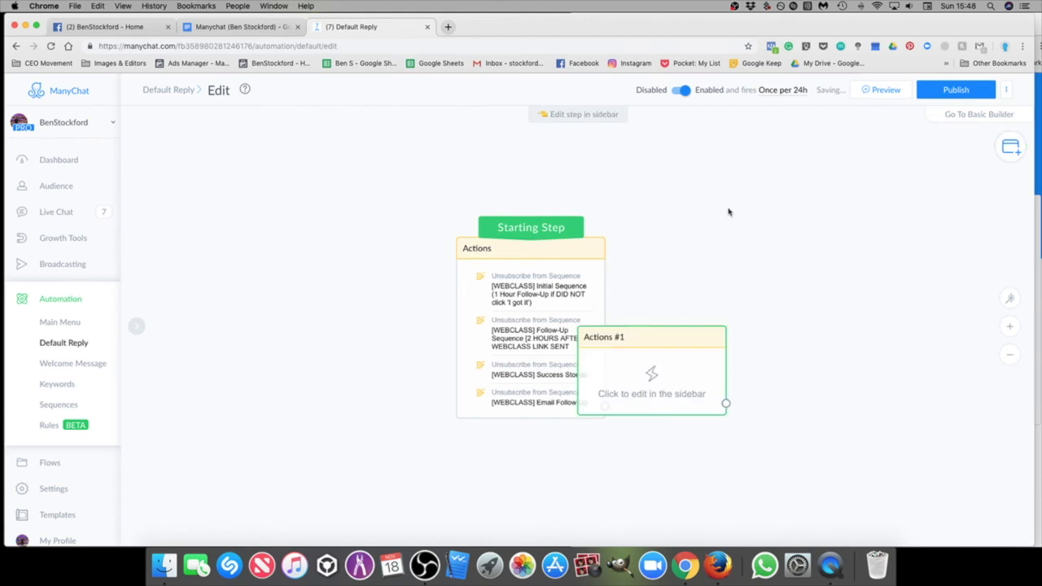
drag(671, 338, 370, 244)
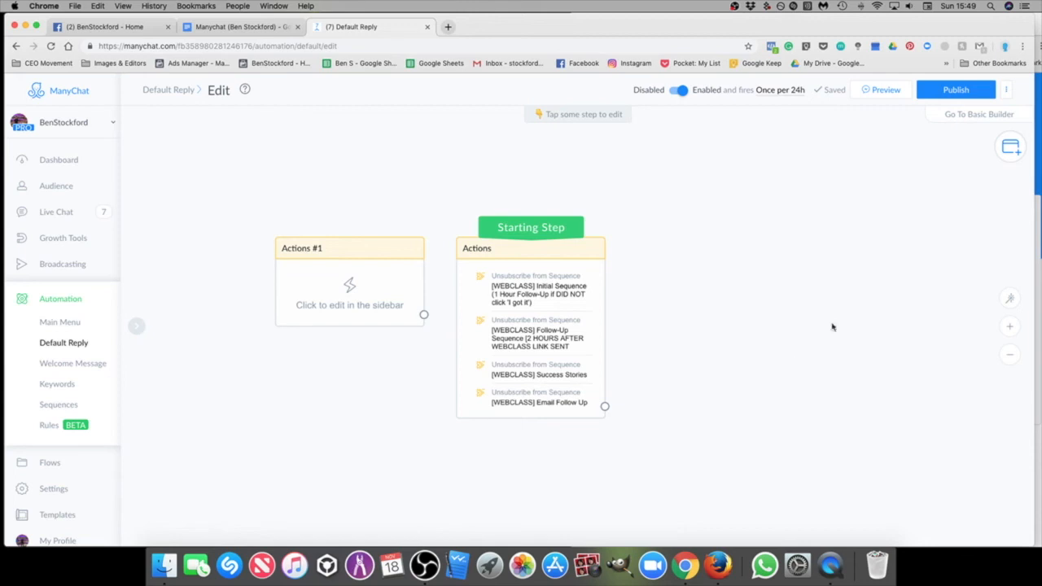
Step: Add a Subscribe to Sequence action to the new Actions #1 step and delete it again
click(349, 285)
click(224, 172)
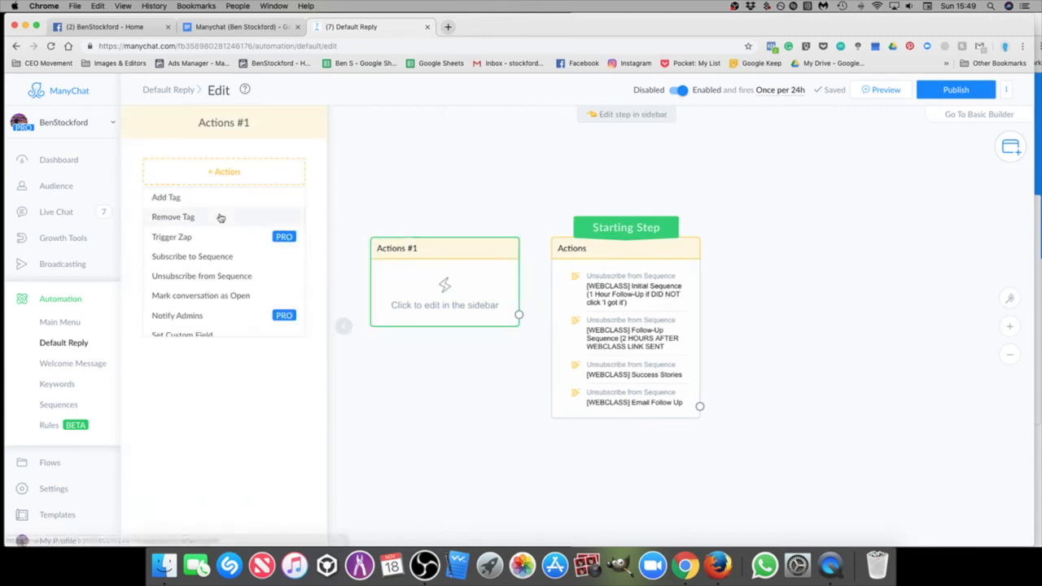
click(209, 258)
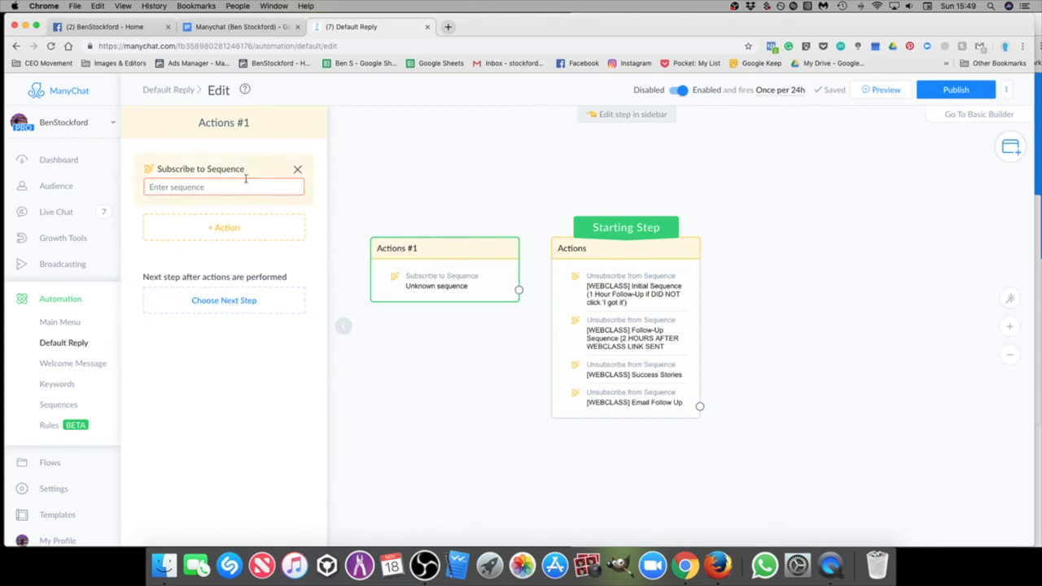
click(297, 168)
click(605, 133)
Step: Add an Unsubscribe from Sequence action to Actions #1, look through the available sequences, and delete the action
click(211, 174)
click(209, 276)
click(216, 185)
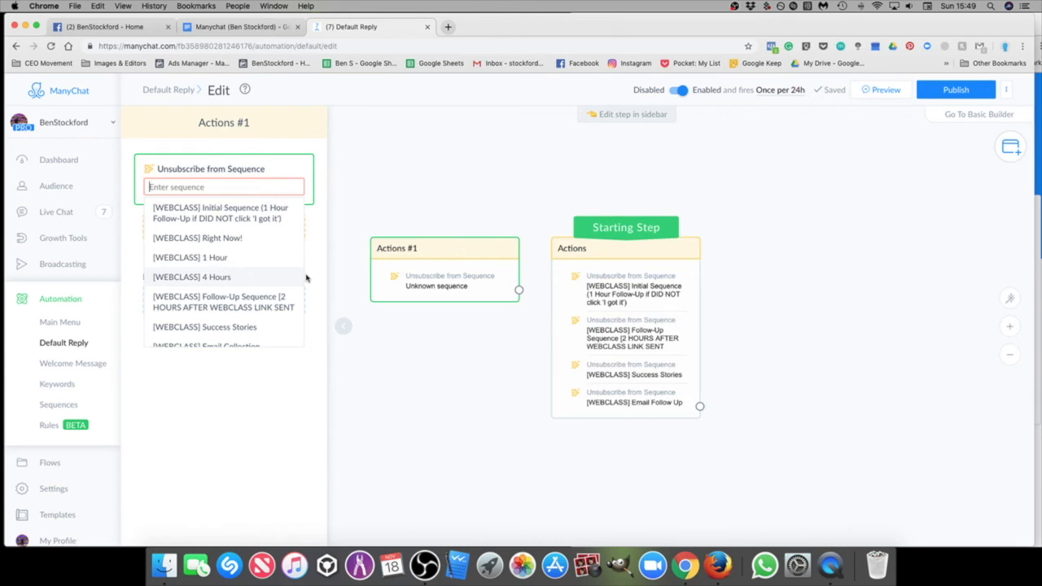
click(273, 398)
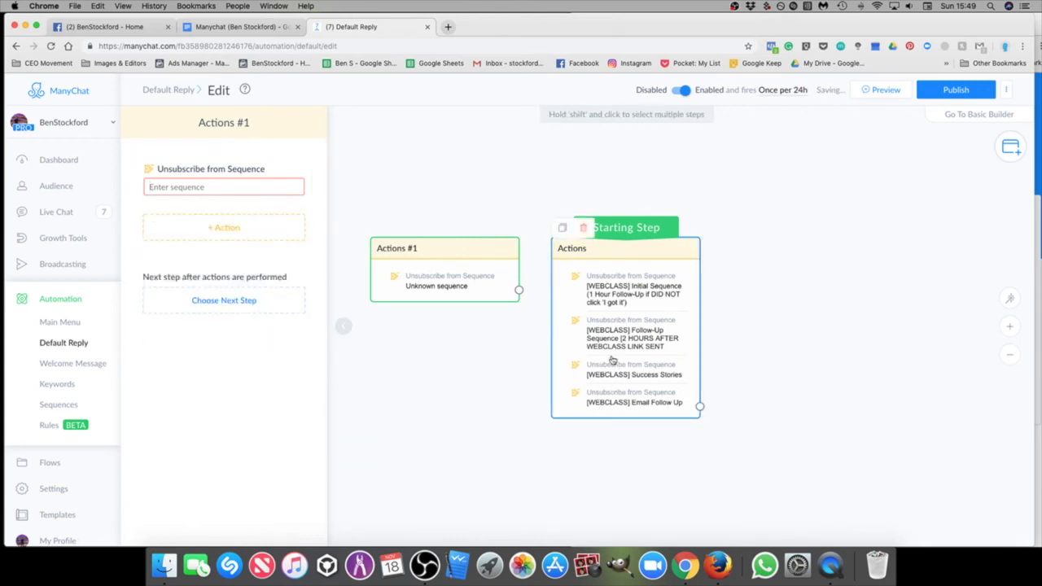
click(299, 171)
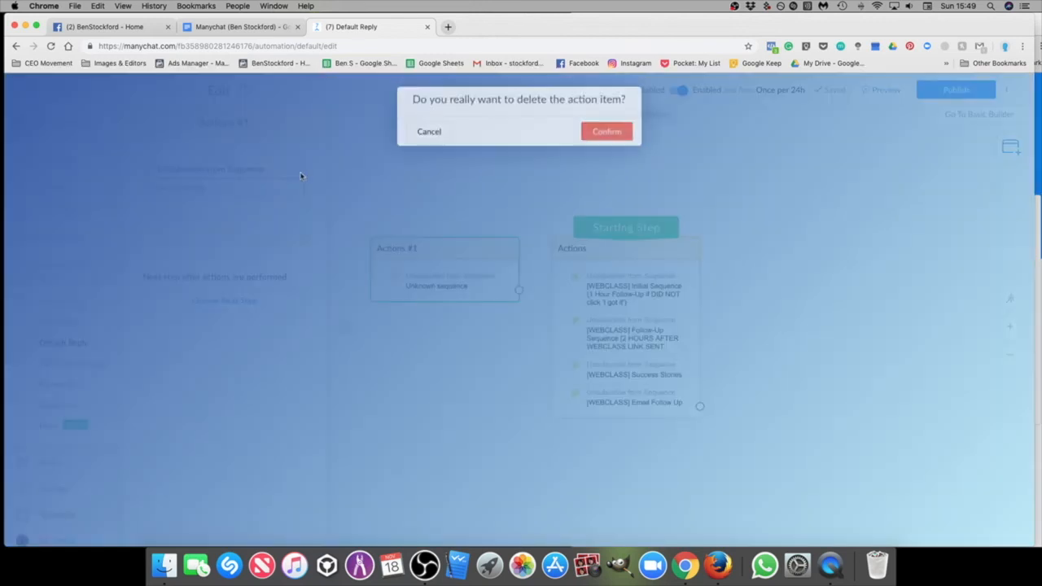
click(606, 135)
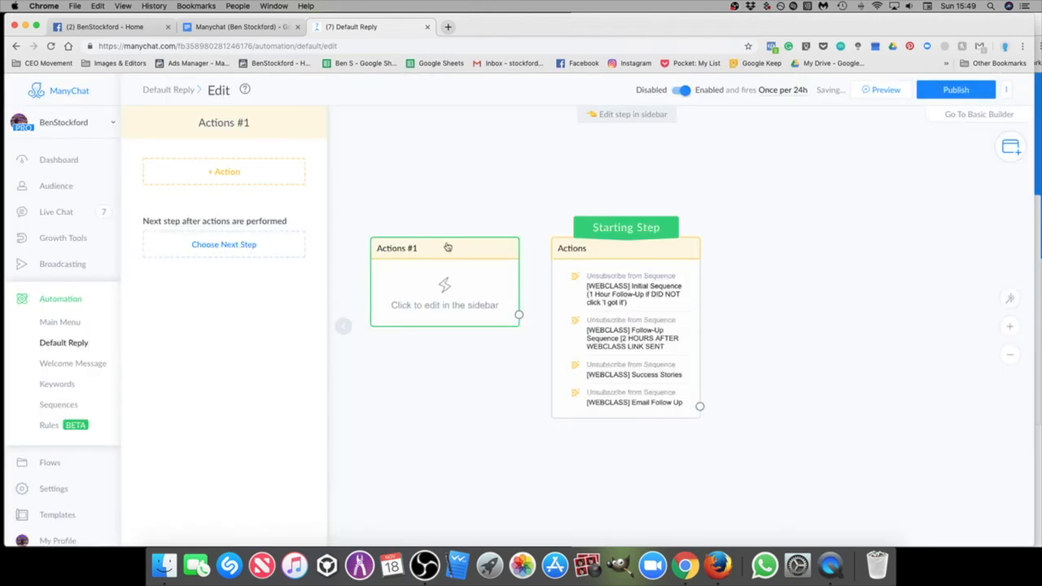
Step: Discard the unpublished Default Reply changes by reverting the flow to its published version
click(398, 224)
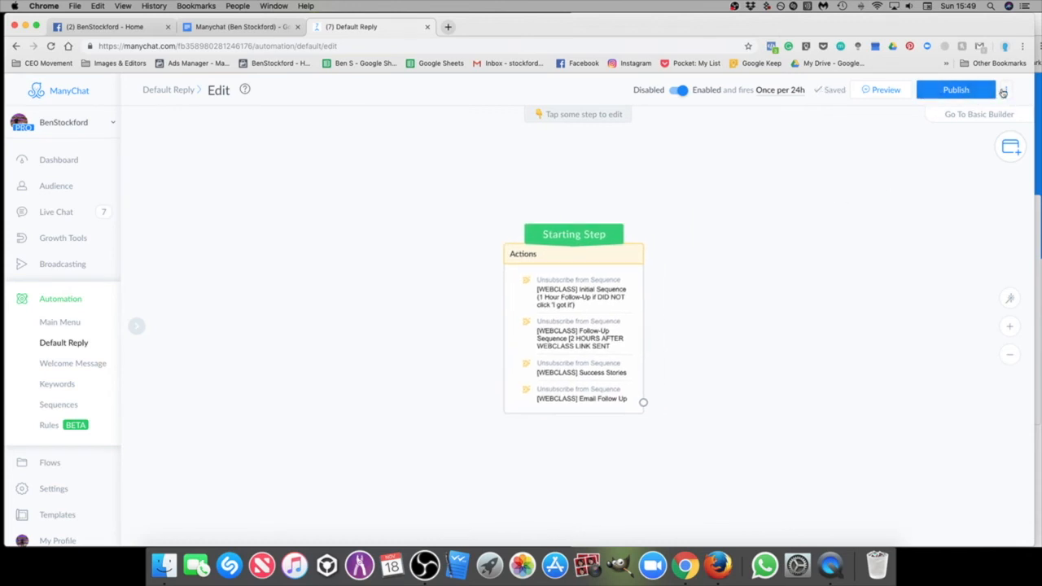
click(1006, 91)
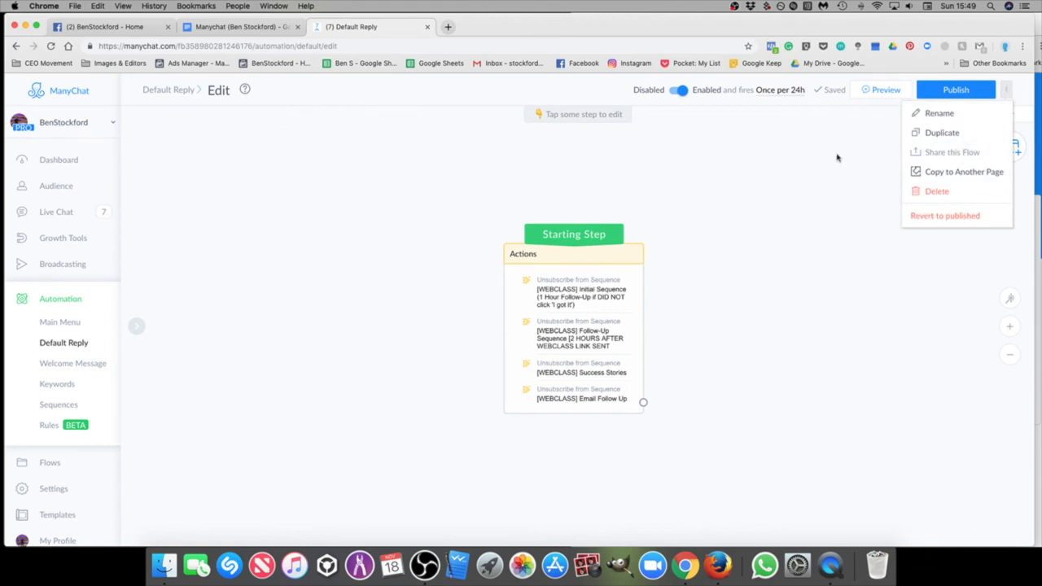
click(949, 215)
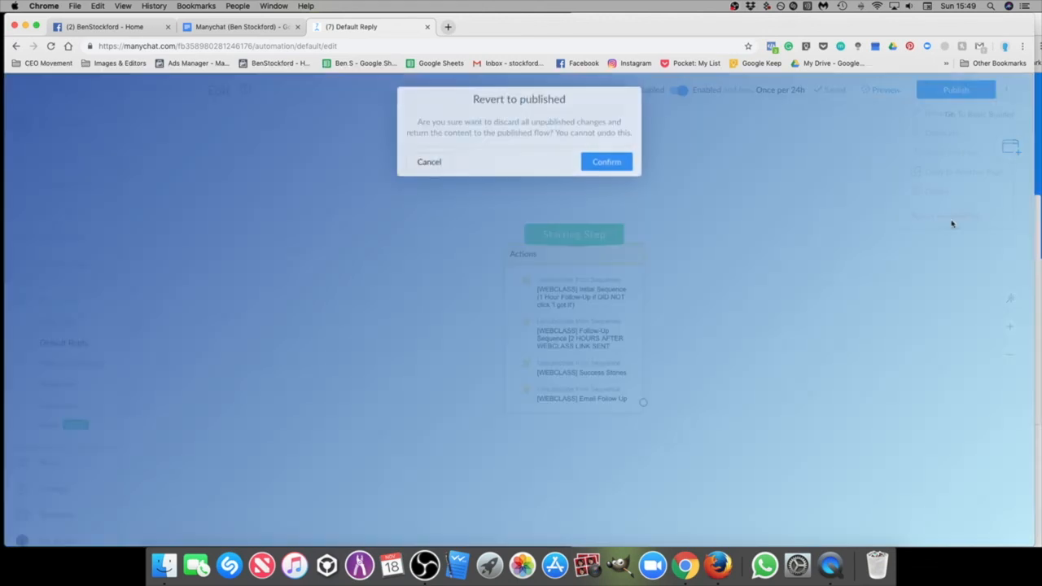
click(595, 170)
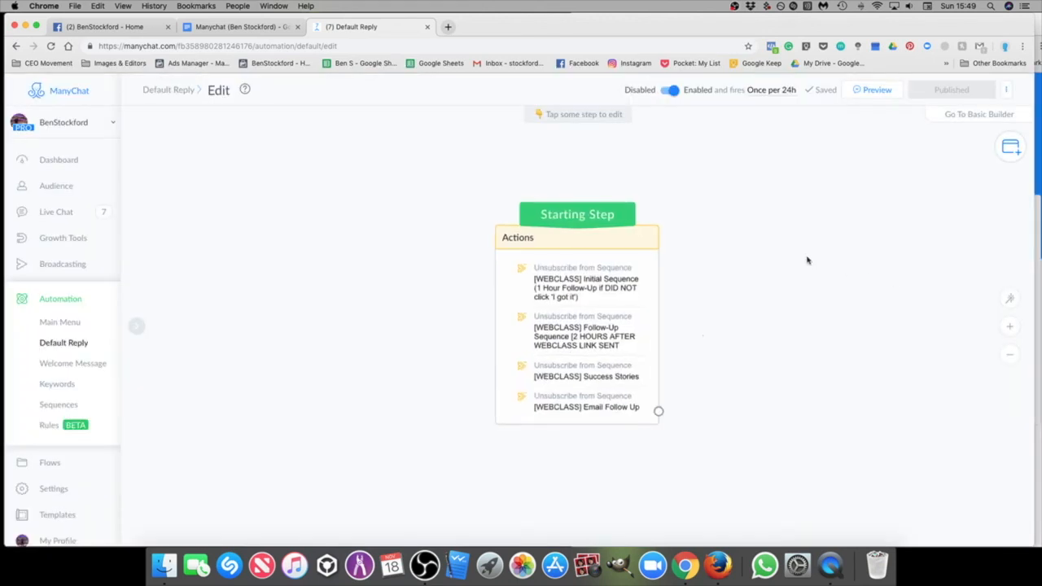
drag(816, 273, 791, 282)
scroll(774, 282, down, 2)
drag(357, 221, 294, 213)
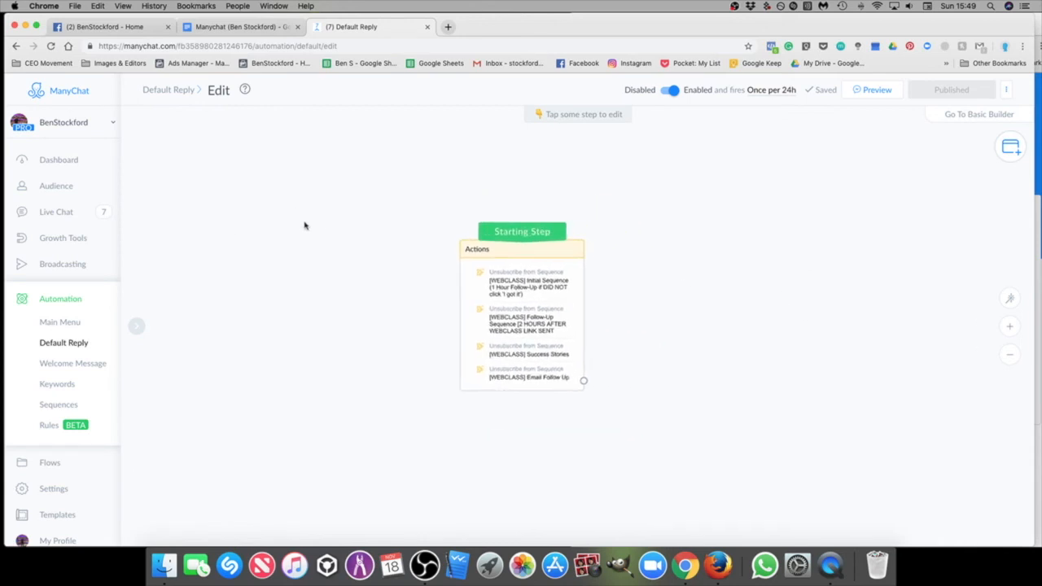
Step: Open the bot settings and review the Live Chat options and the Growth Tools list of authorized websites
scroll(68, 287, up, 5)
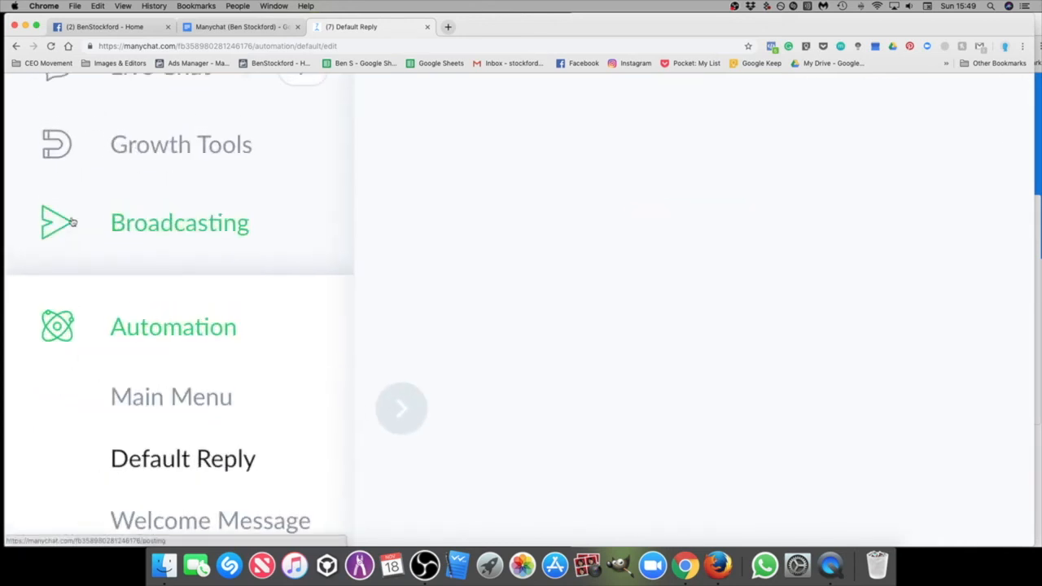
scroll(421, 285, down, 5)
scroll(72, 441, down, 1)
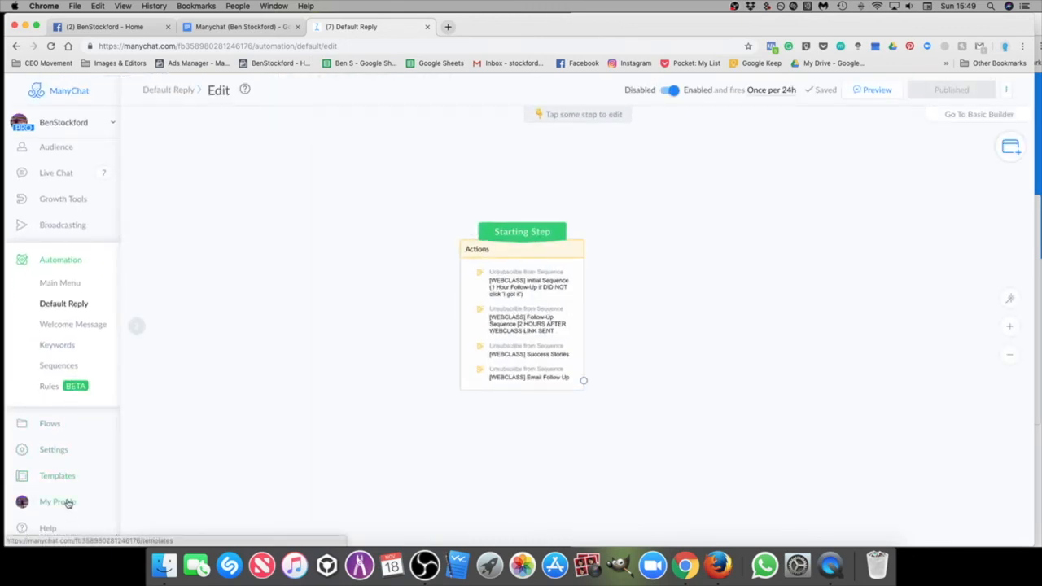
click(57, 450)
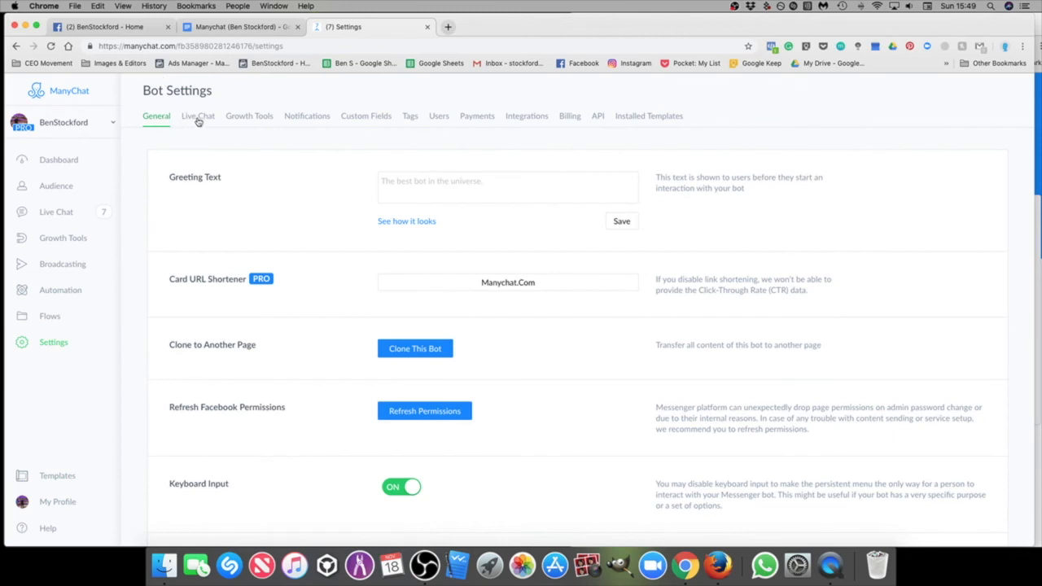
click(198, 121)
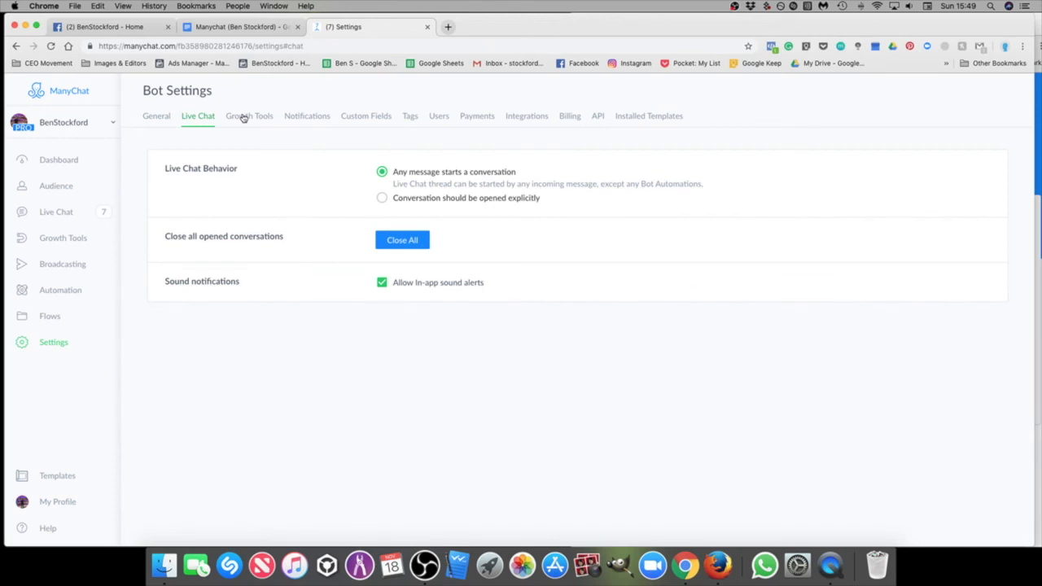
click(242, 119)
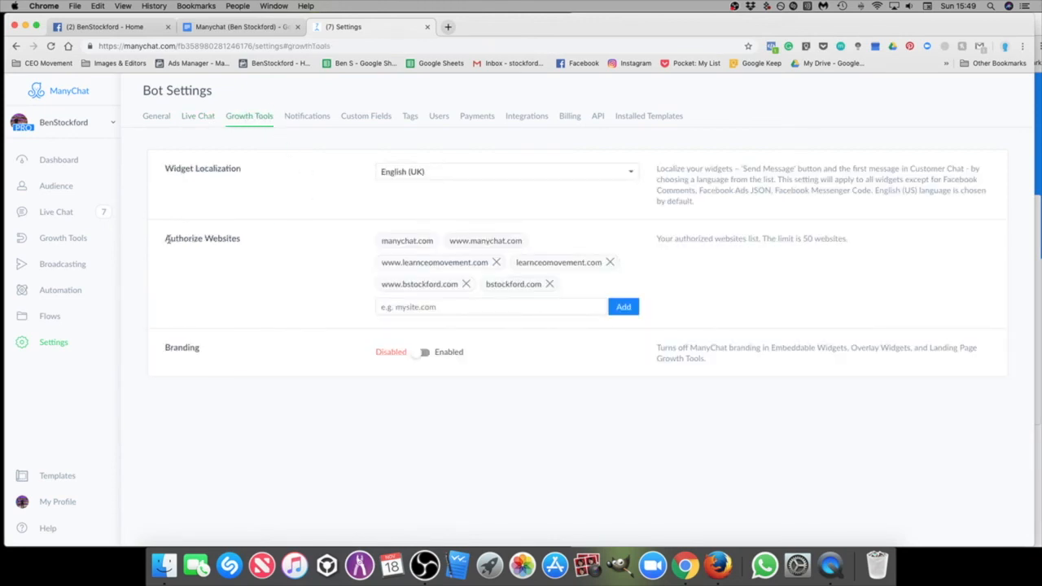
drag(166, 238, 241, 241)
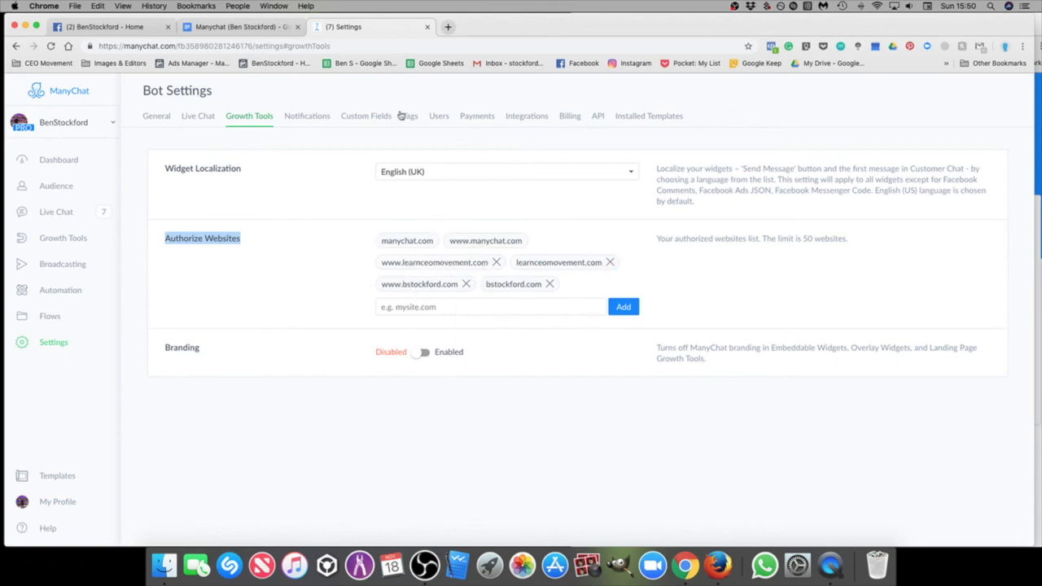
Step: Review the Notifications settings with Subscriber Reports, the Custom Fields and the bot's Tags
click(303, 119)
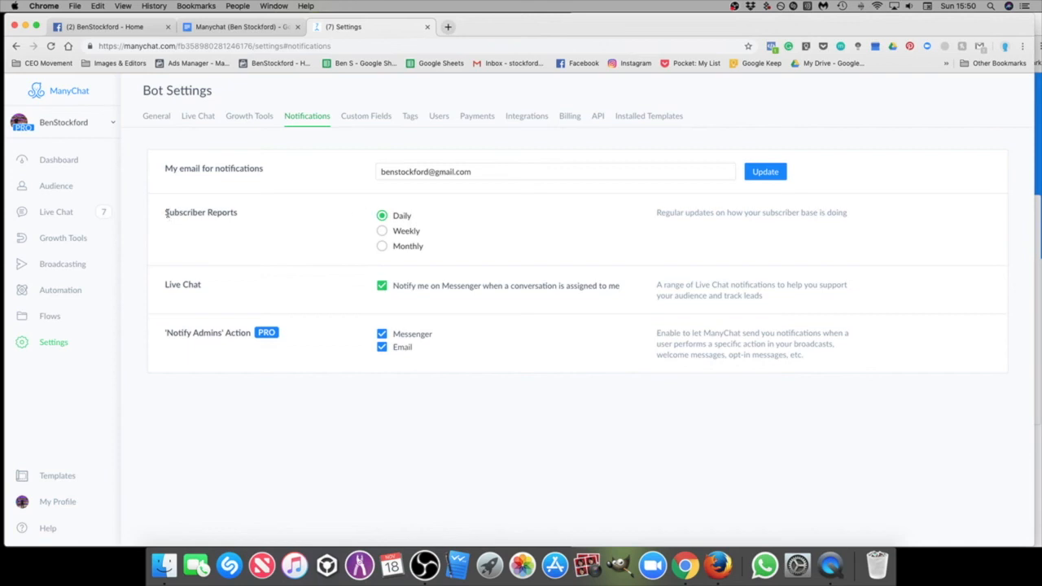
drag(166, 213, 284, 224)
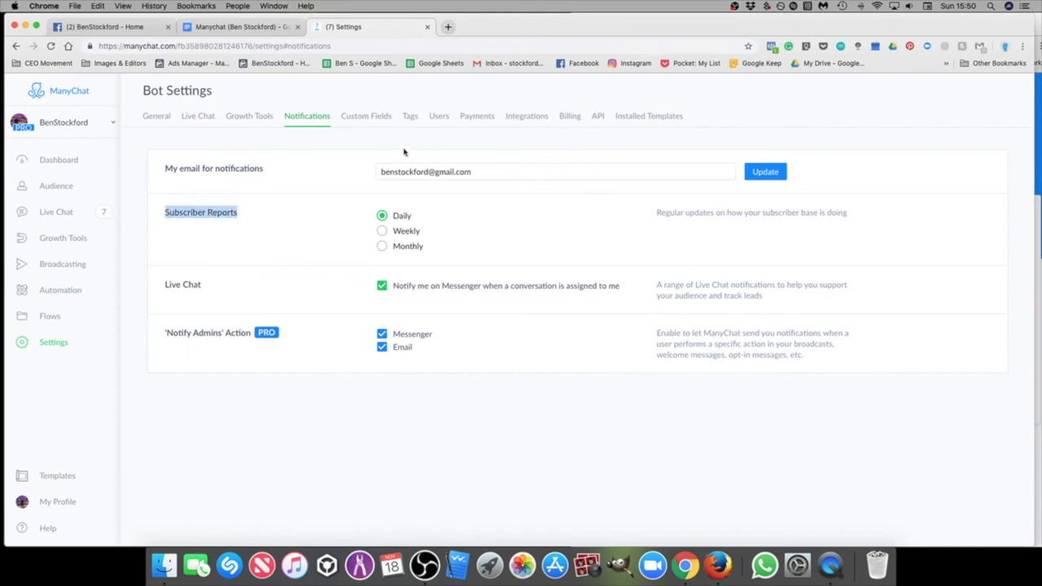
click(364, 117)
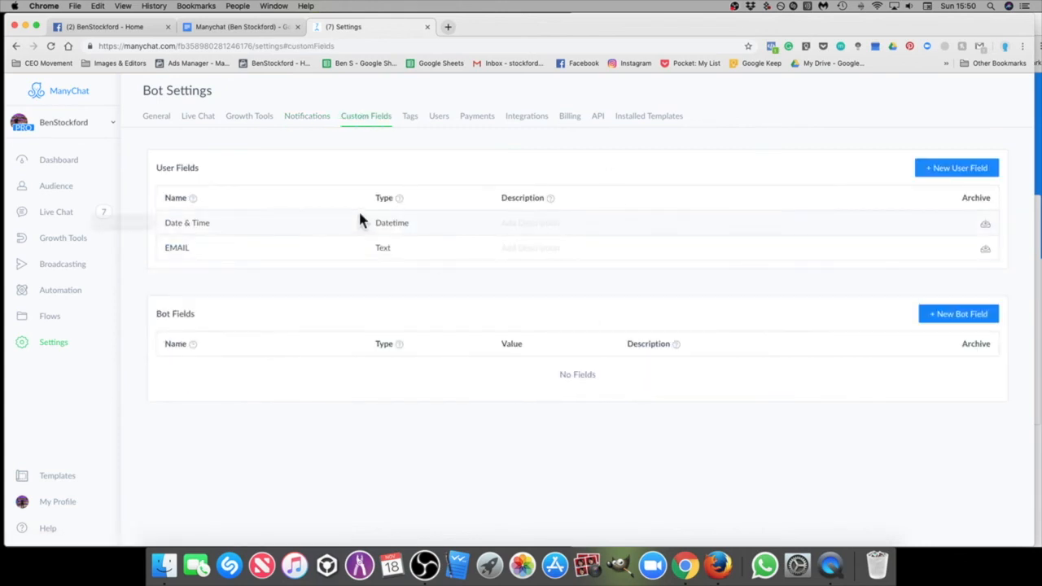
click(410, 118)
scroll(514, 312, down, 1)
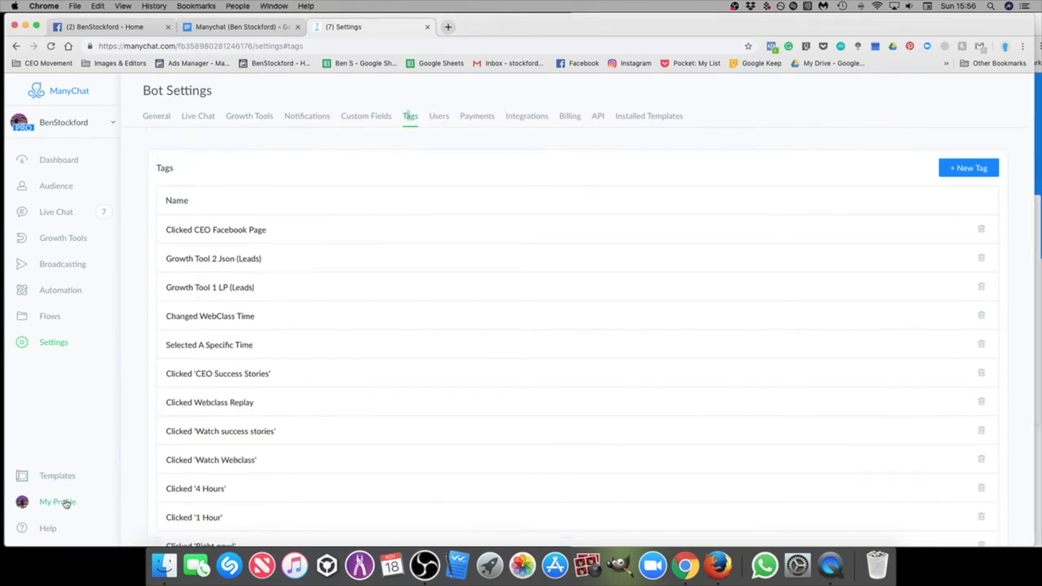
Step: Open Growth Tool #1 Messenger REF URL and check its opt-in actions and Messenger Ref URL setup
click(71, 239)
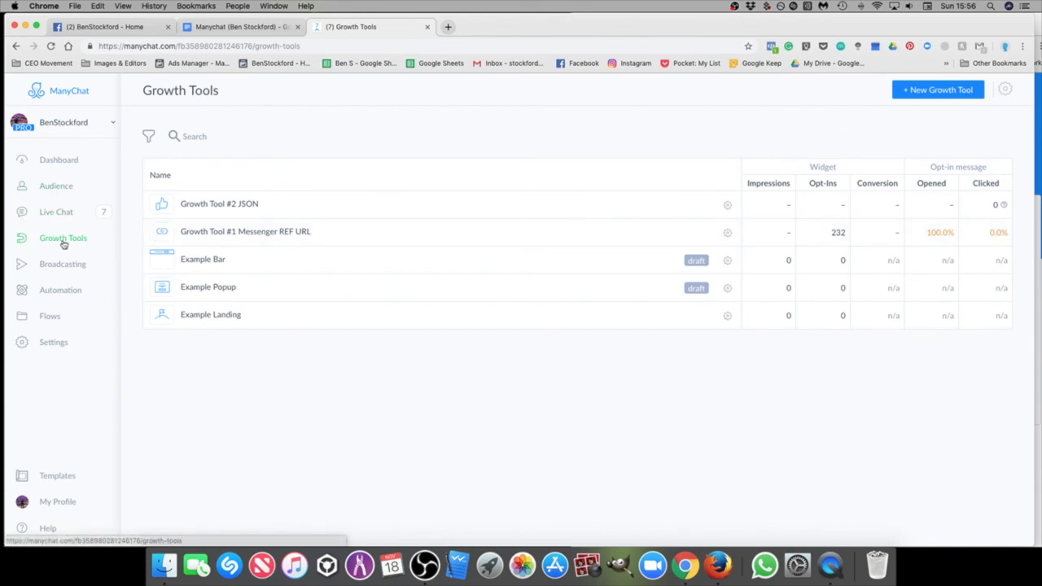
click(253, 235)
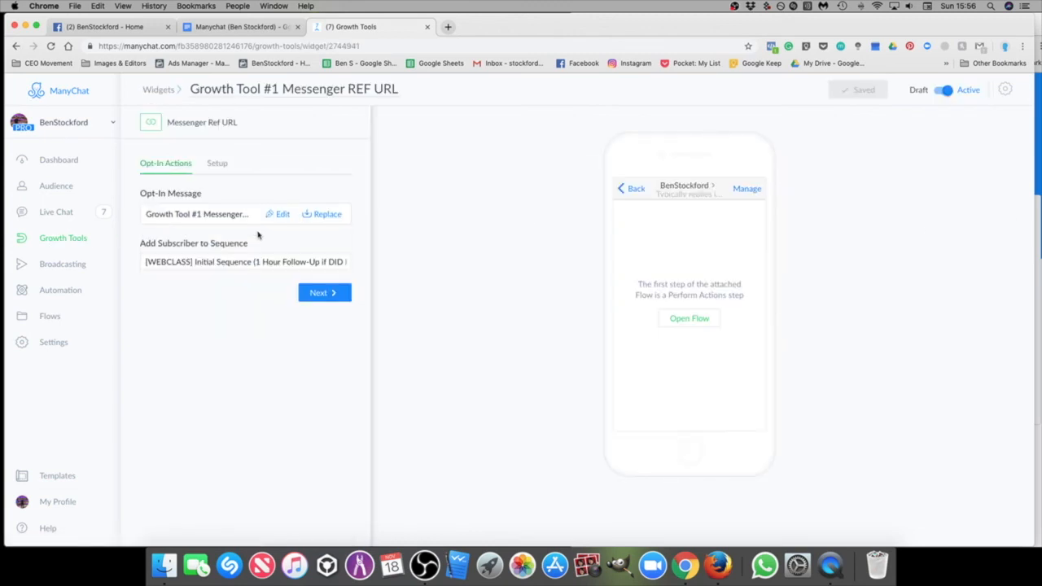
click(216, 163)
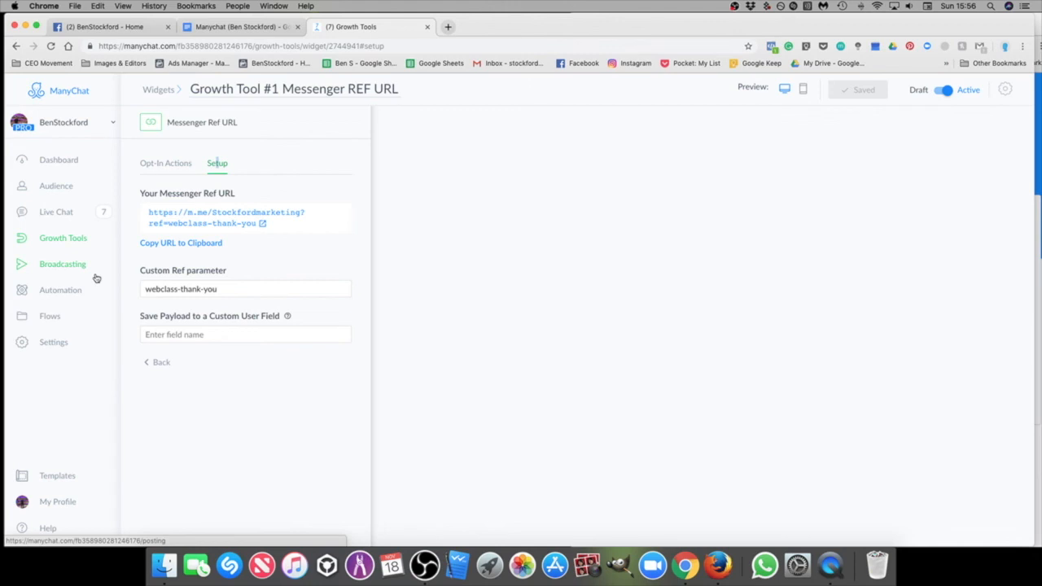
Step: Open the Audience page and look through the subscriber list
click(57, 188)
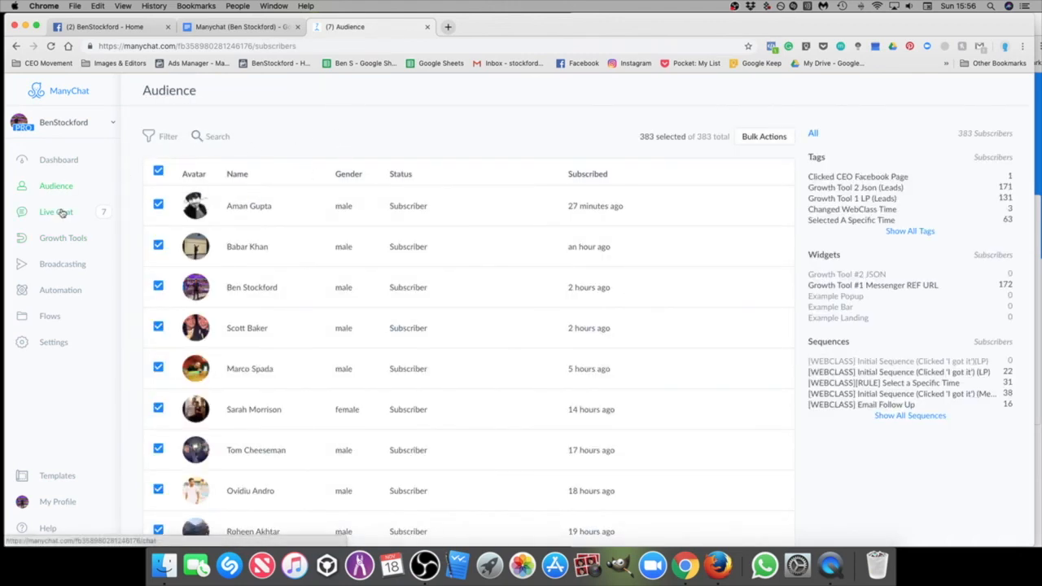
scroll(540, 312, down, 1)
scroll(540, 312, down, 10)
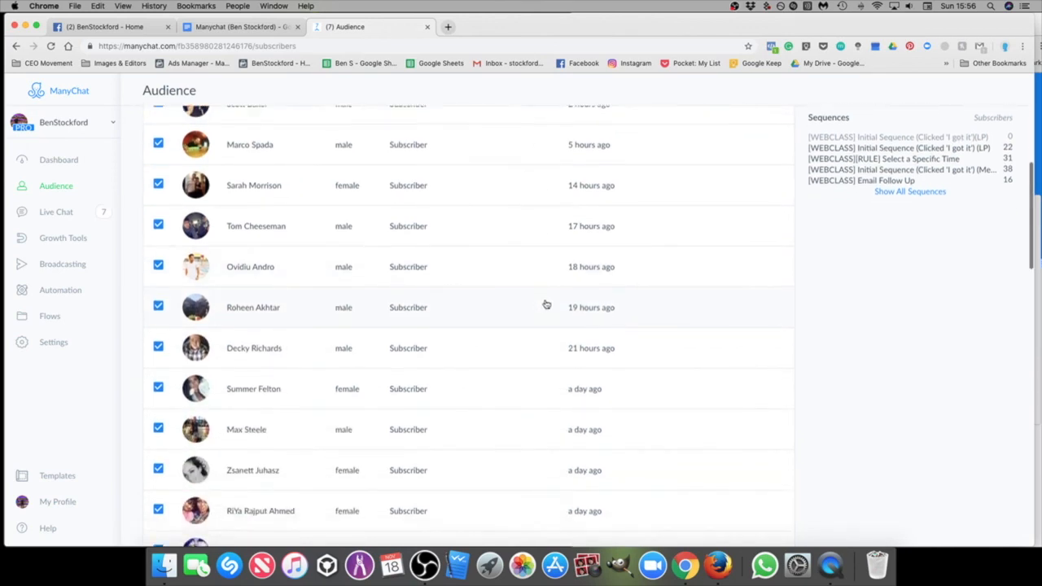
scroll(554, 281, up, 10)
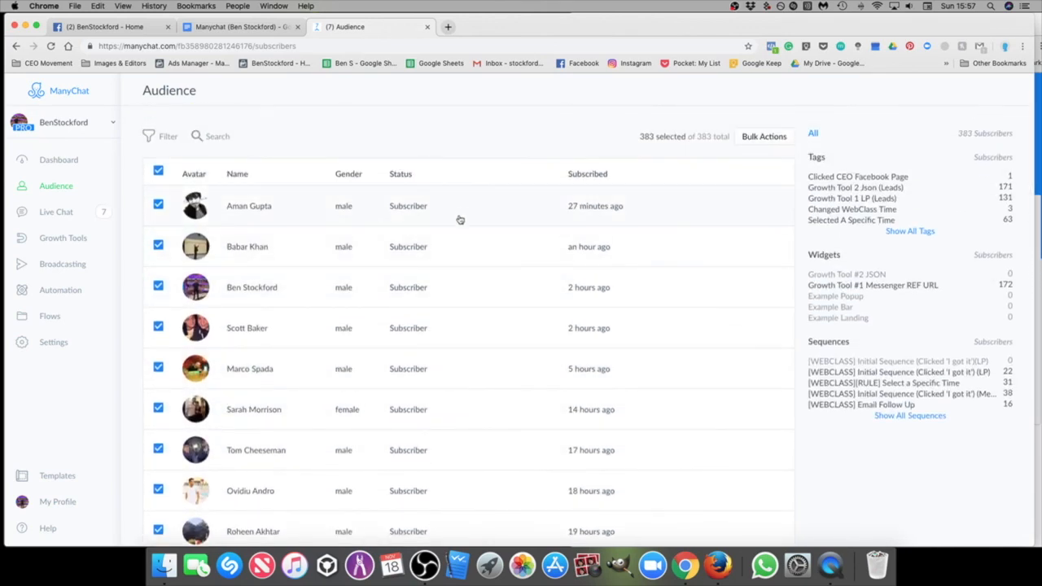
Step: Open the page owner's own subscriber profile and examine its user tags, subscribed sequences and custom fields
click(444, 296)
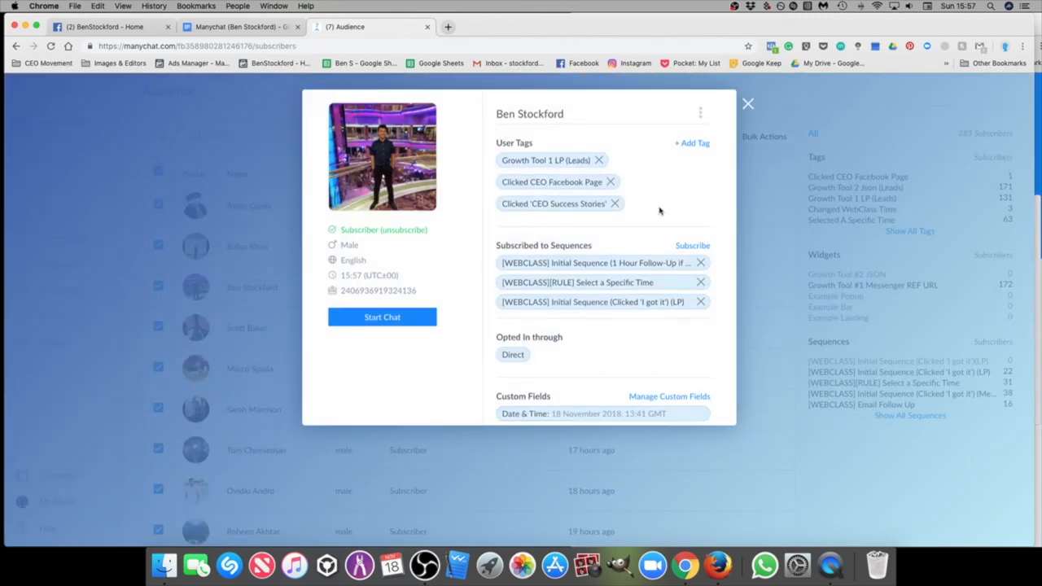
scroll(656, 208, down, 2)
scroll(647, 207, up, 2)
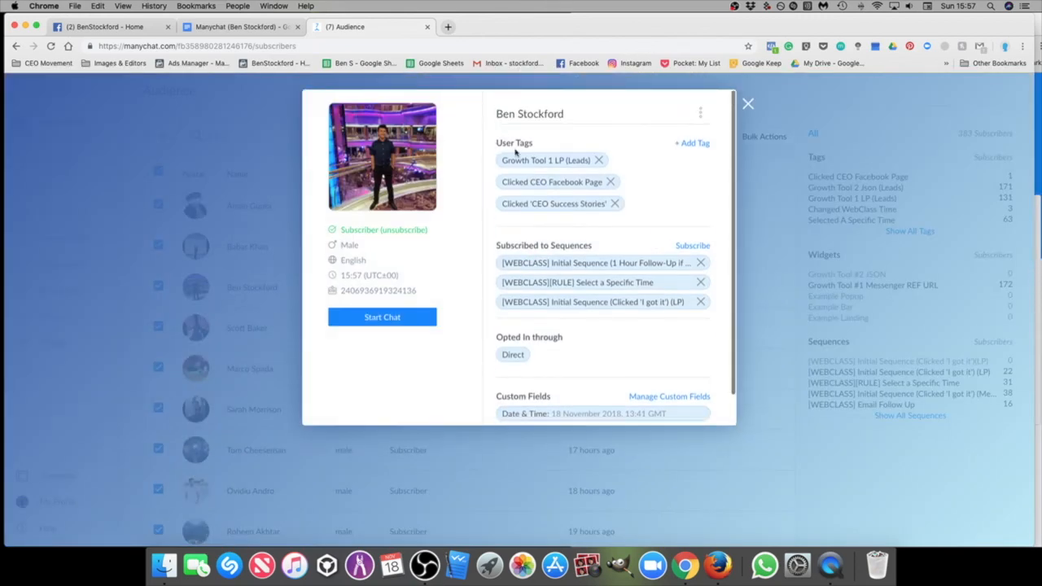
scroll(619, 159, down, 1)
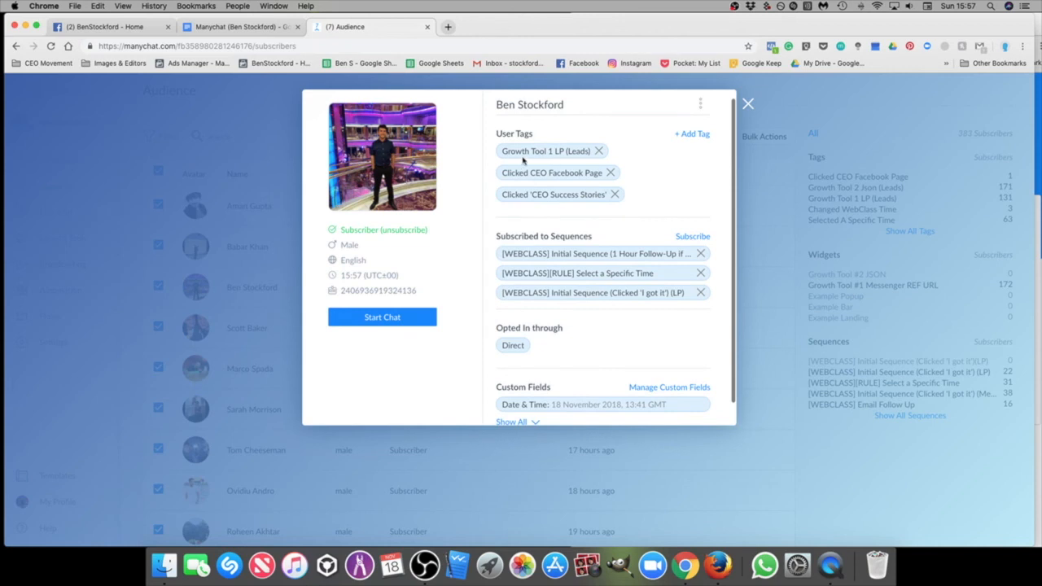
Step: Check the profile's tags, sequences and custom fields, and open the Date & Time field's date picker without changing the value
scroll(570, 163, down, 1)
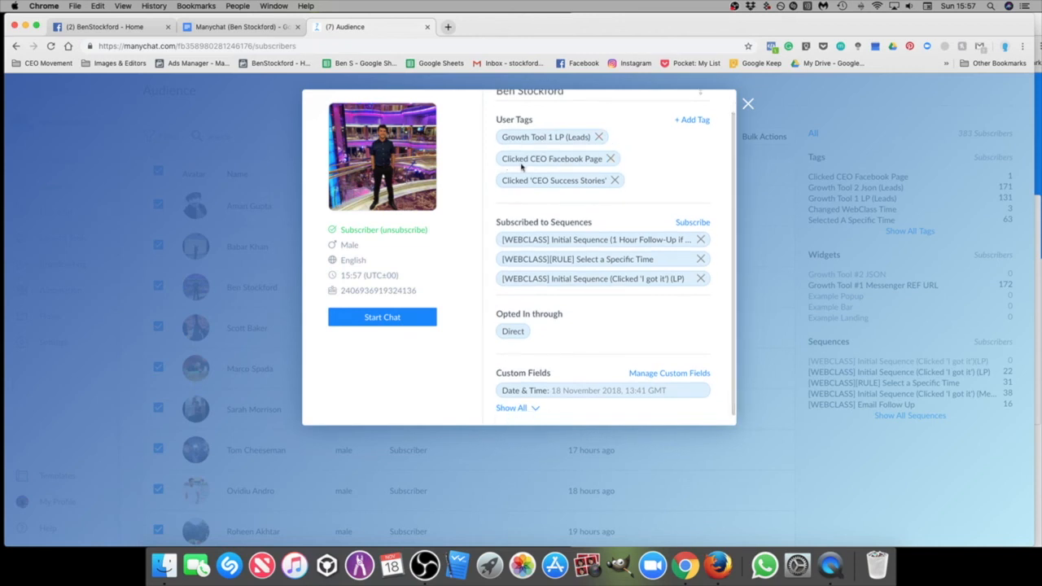
scroll(576, 167, down, 1)
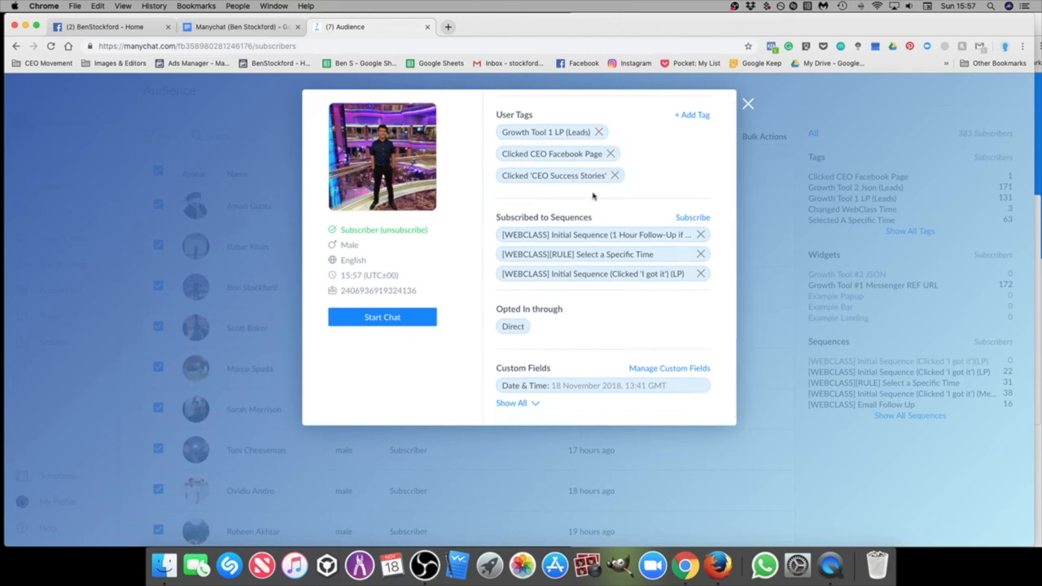
scroll(601, 192, down, 1)
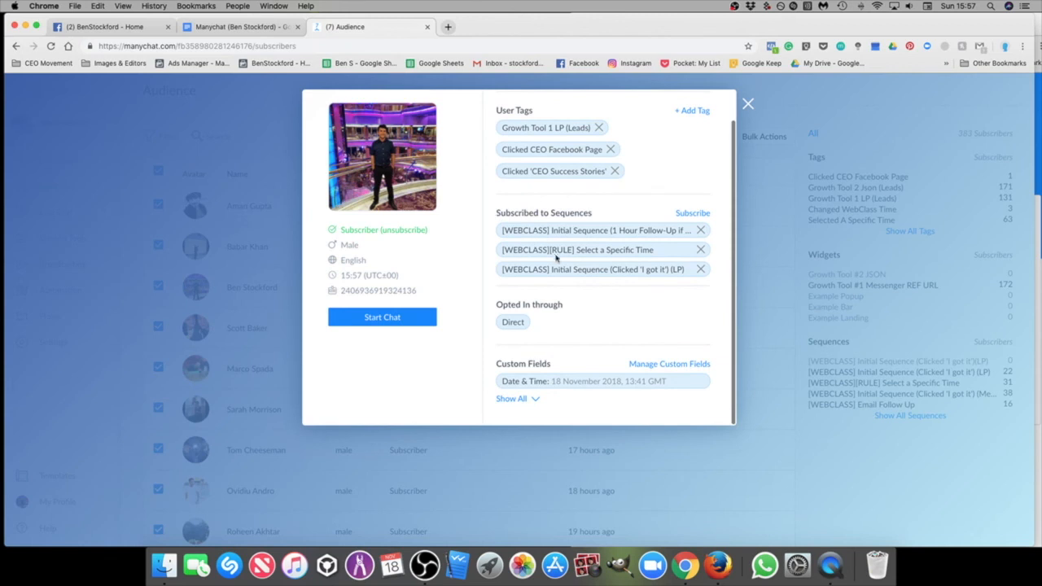
click(612, 390)
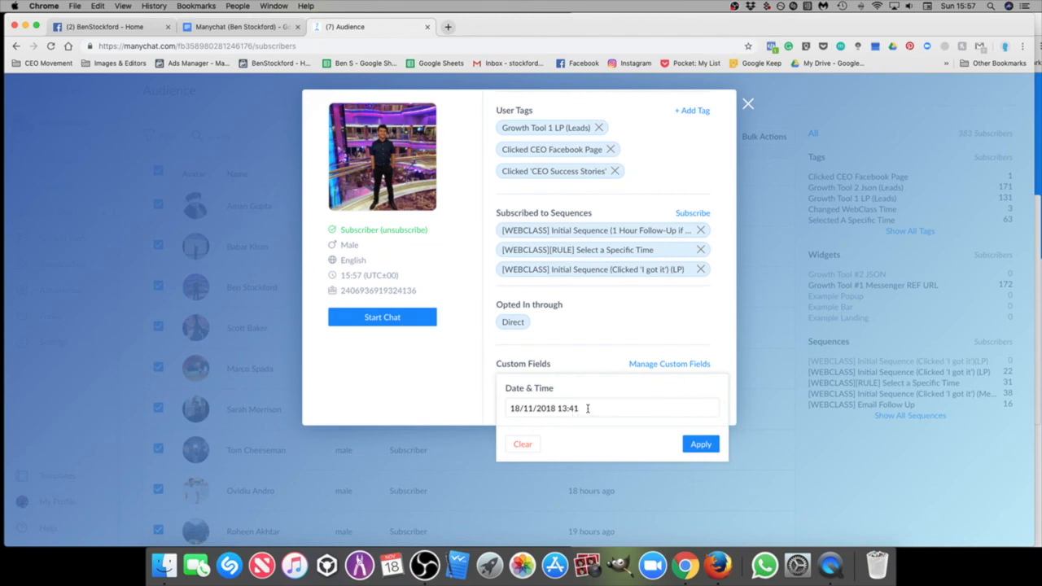
click(587, 408)
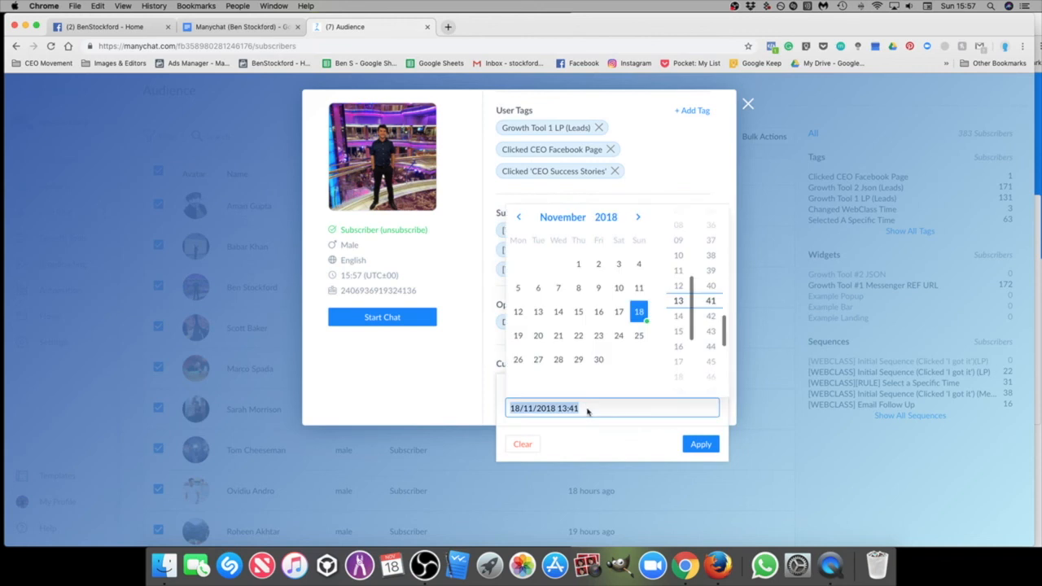
click(692, 174)
click(688, 181)
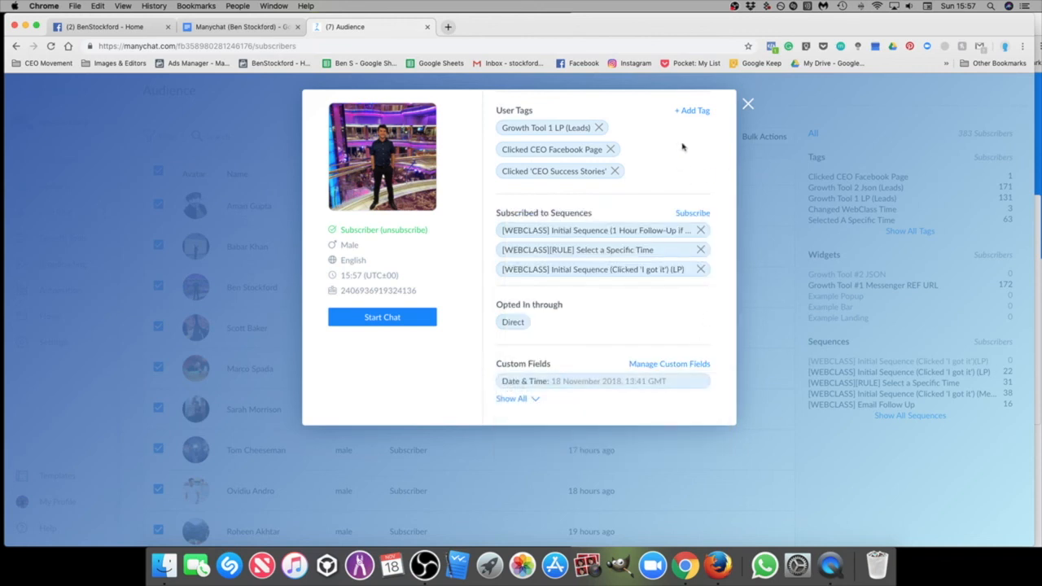
Step: View the sequences this subscriber can be manually subscribed to, without choosing one
click(693, 214)
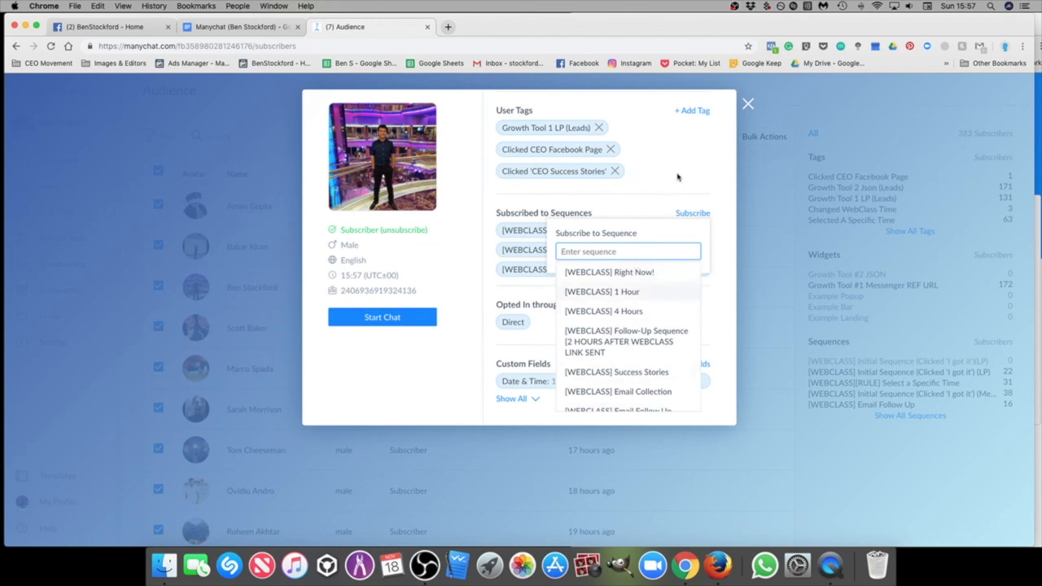
click(700, 214)
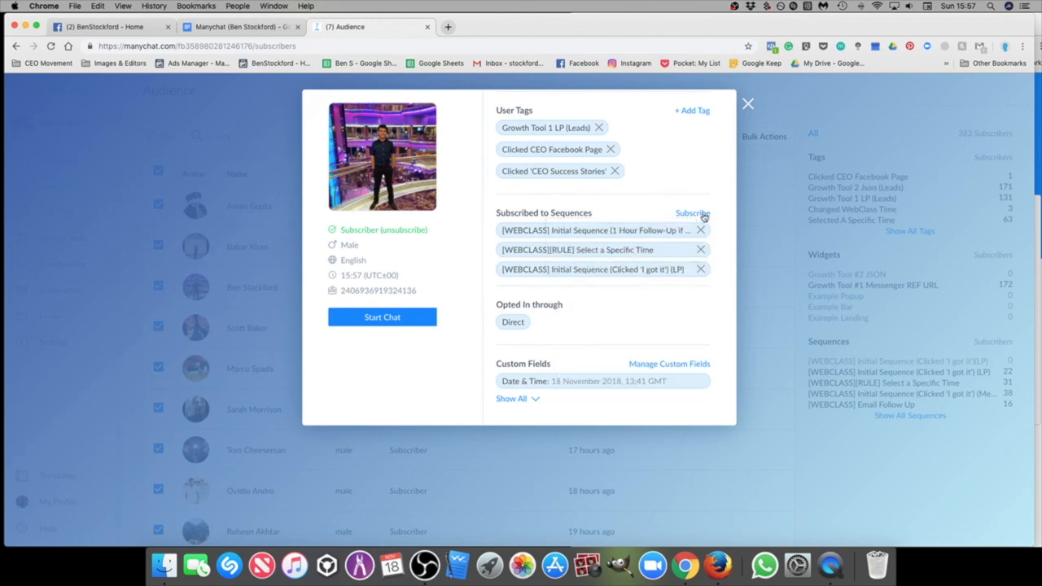
click(701, 214)
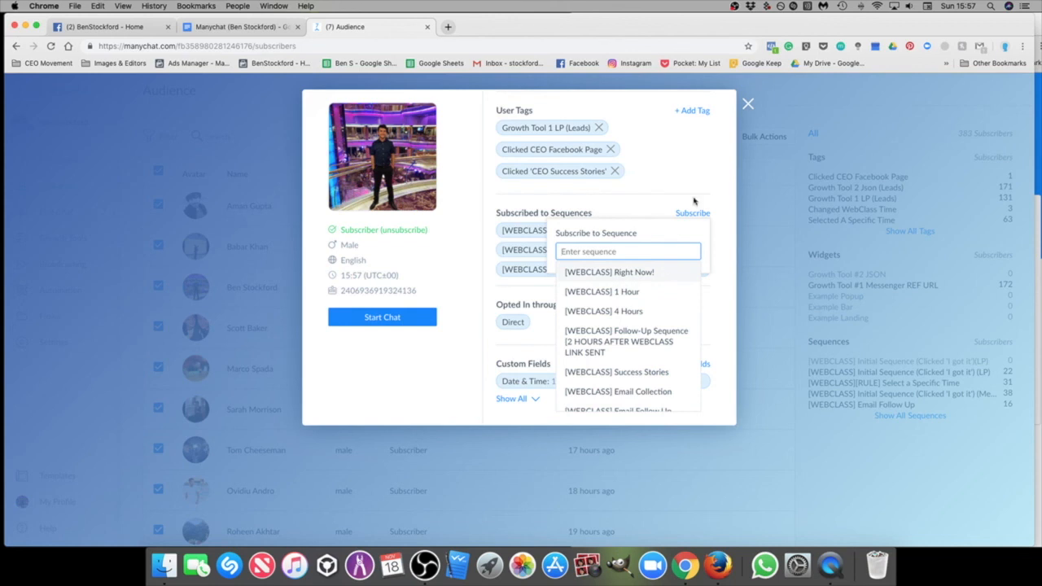
click(687, 172)
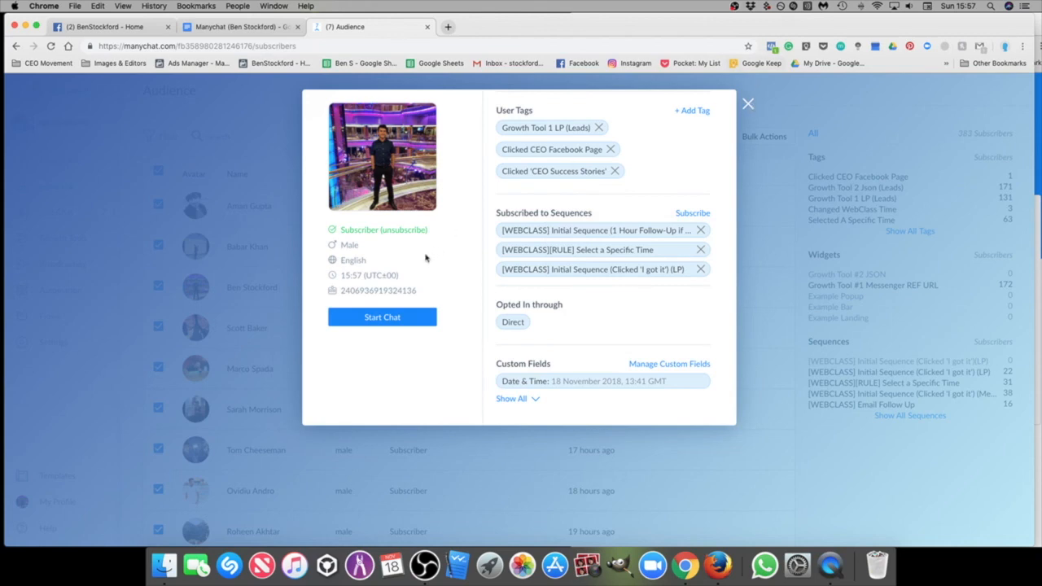
Step: Open the live chat with this subscriber and read through the message history with its tag and sequence events
click(383, 317)
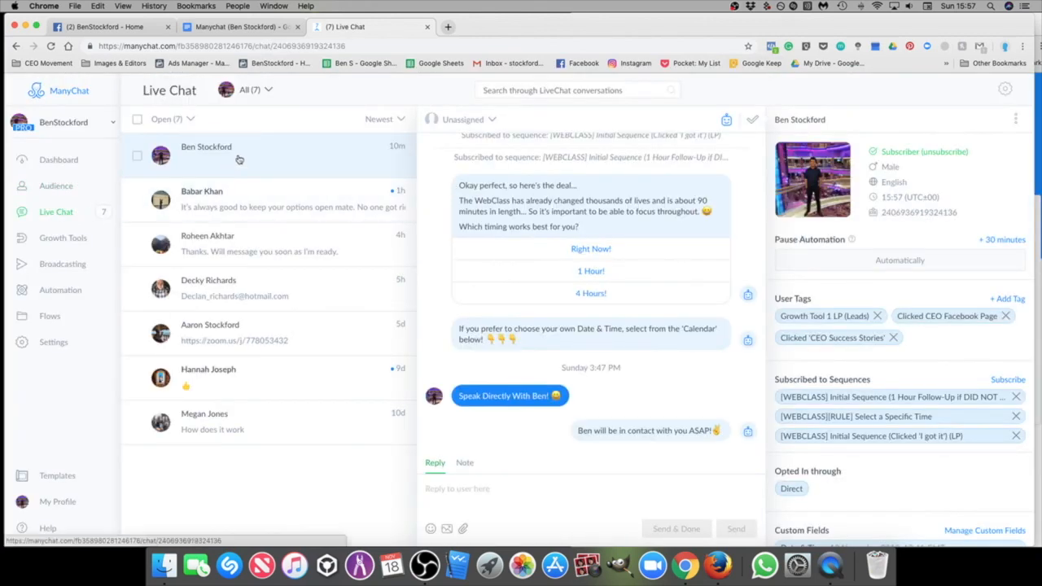
scroll(556, 308, up, 5)
scroll(556, 308, down, 5)
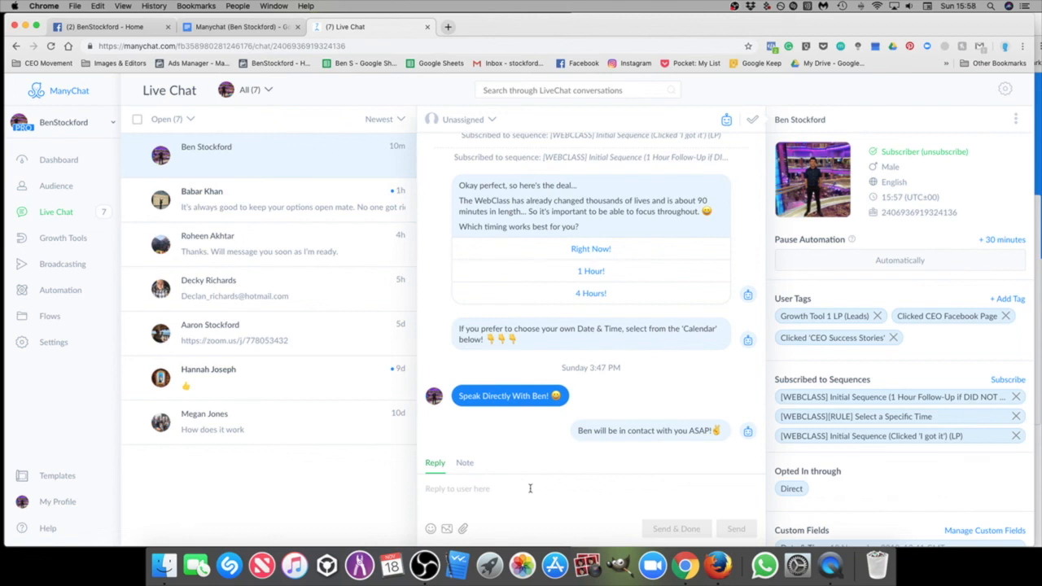
scroll(627, 289, up, 4)
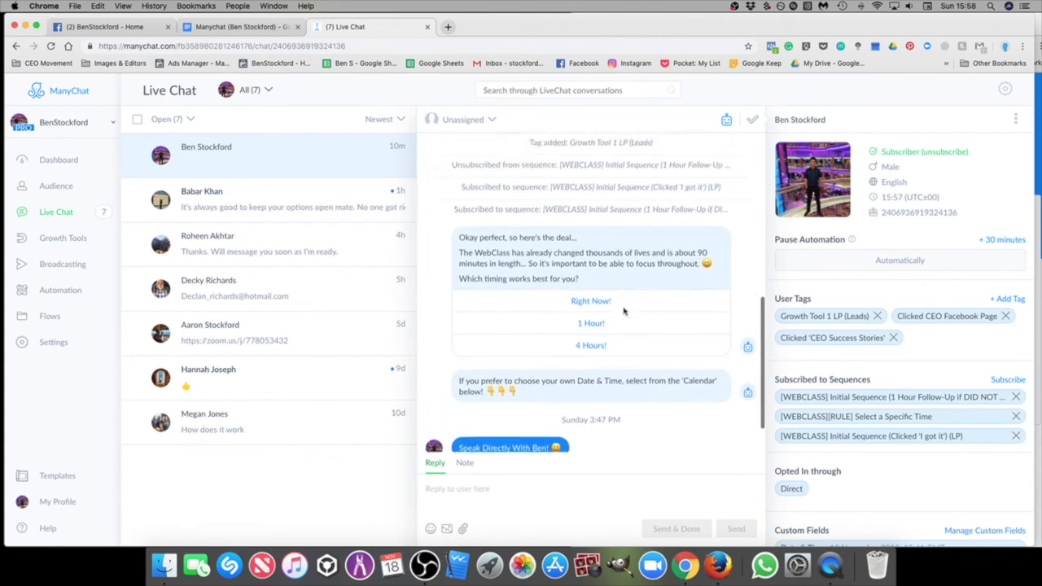
scroll(627, 289, up, 2)
scroll(449, 317, up, 1)
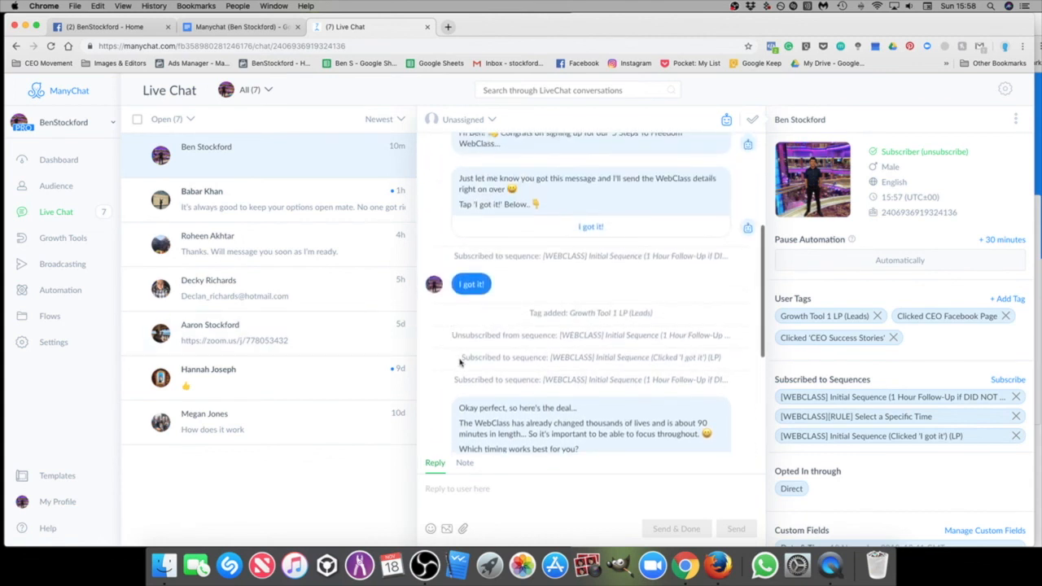
scroll(472, 339, up, 1)
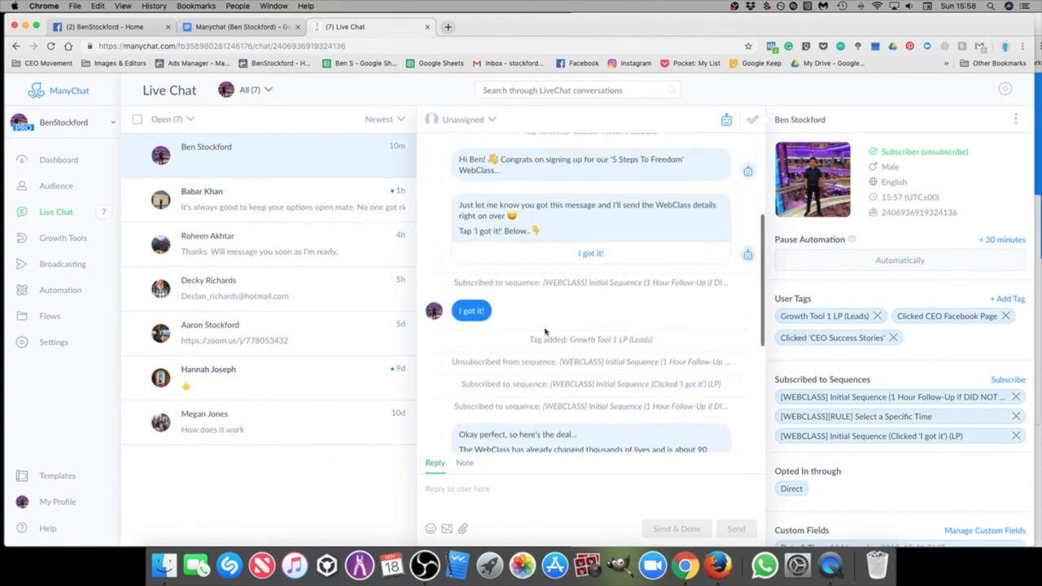
scroll(583, 337, up, 6)
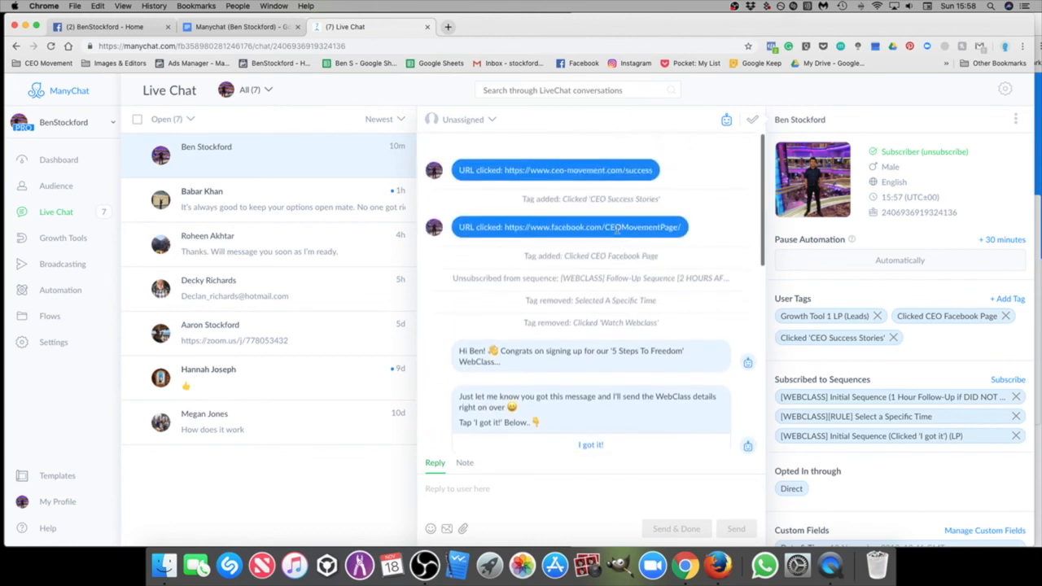
scroll(583, 281, down, 1)
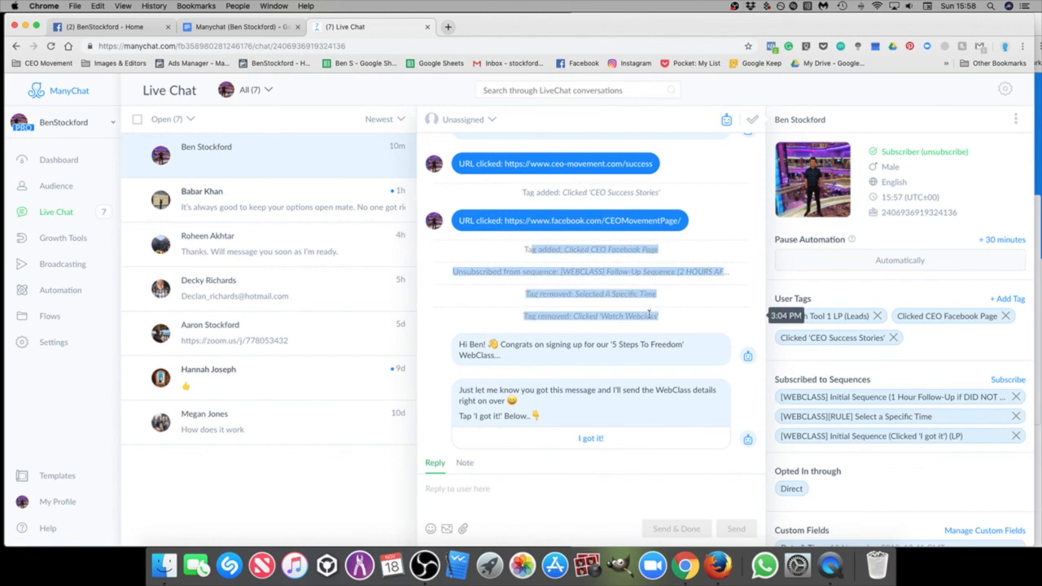
scroll(696, 322, down, 10)
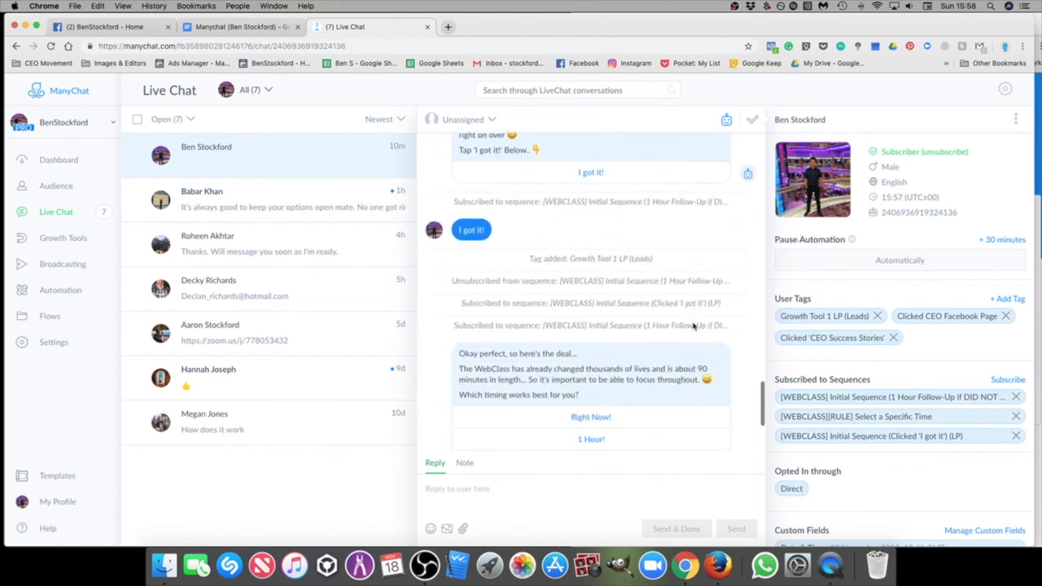
scroll(688, 329, down, 3)
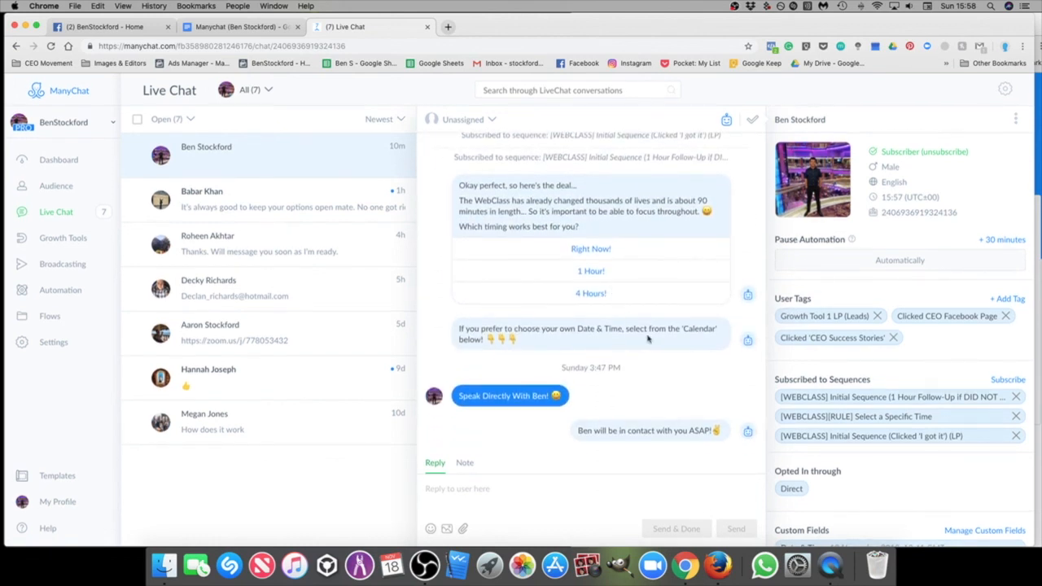
Step: Show the internal note field of the conversation and open the second conversation in the Live Chat list
click(465, 462)
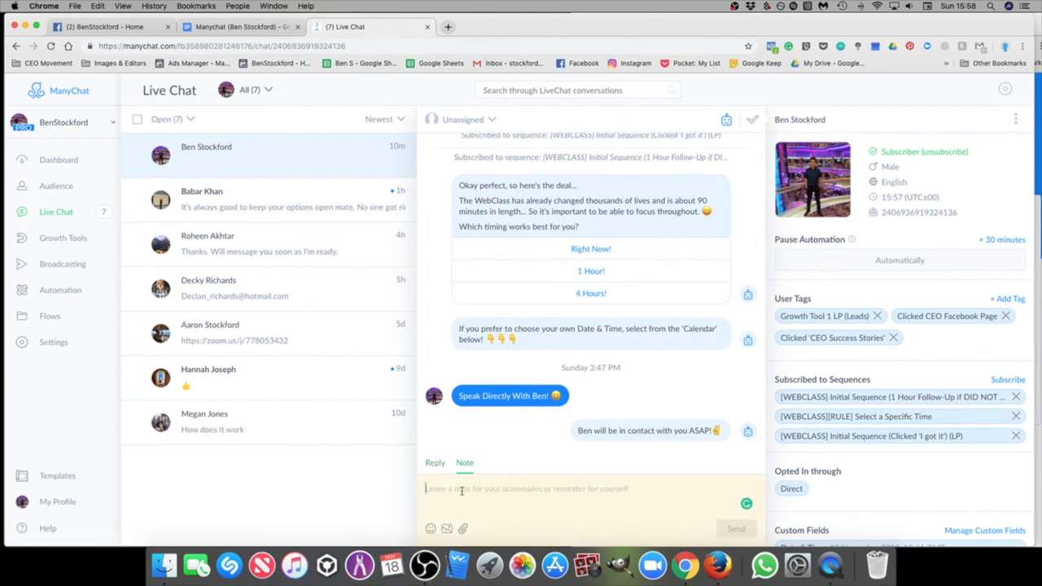
click(57, 214)
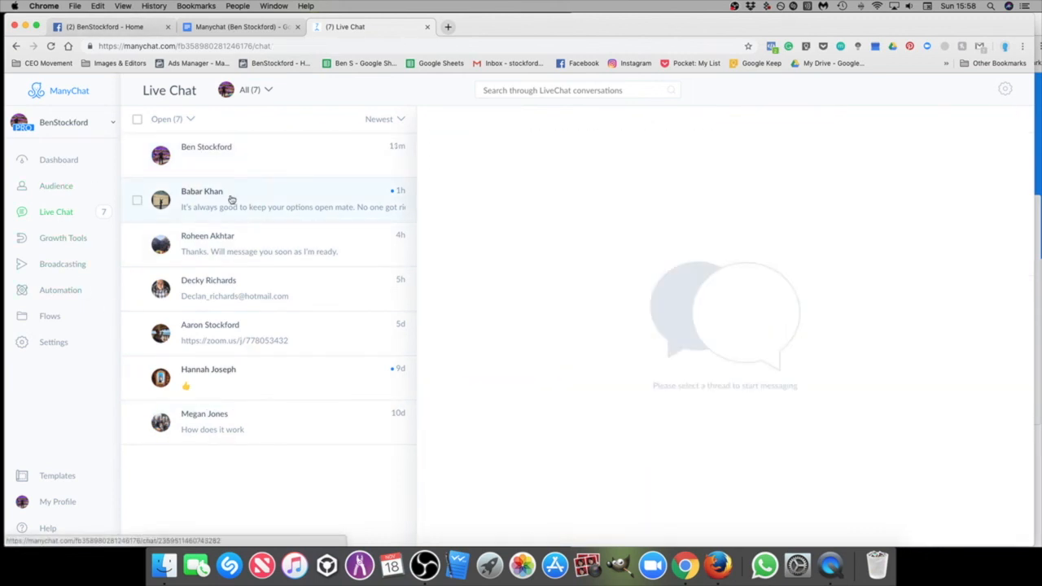
click(231, 199)
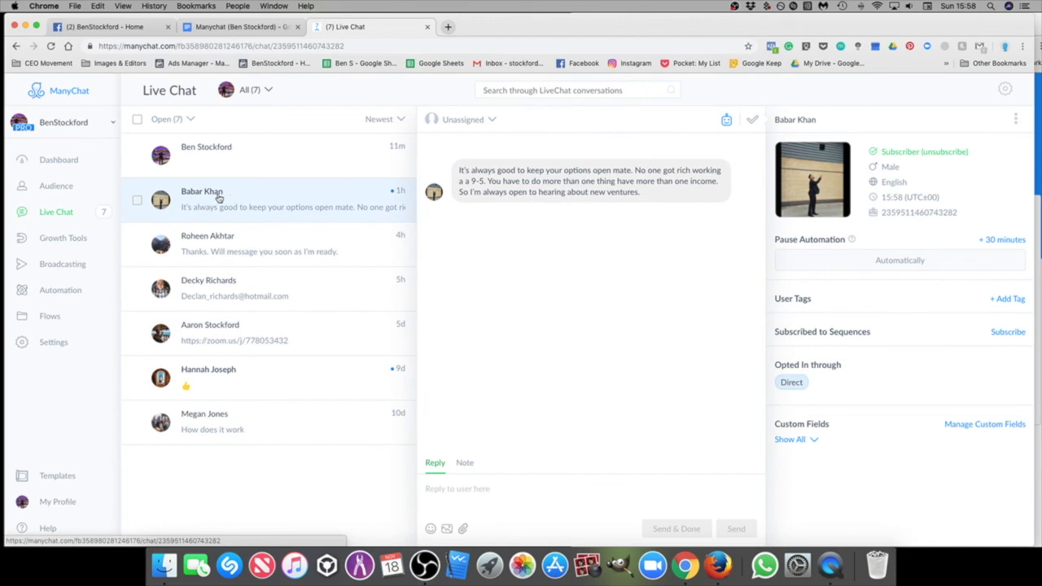
Step: Search the Audience for the page owner's name and open the matching subscriber profile
click(57, 195)
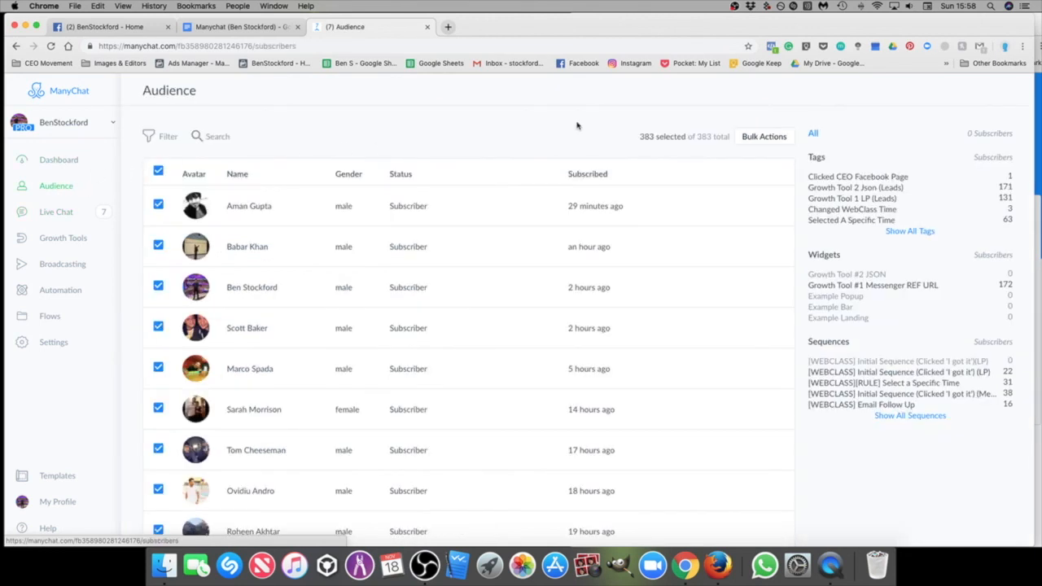
click(211, 136)
text(ben stockford)
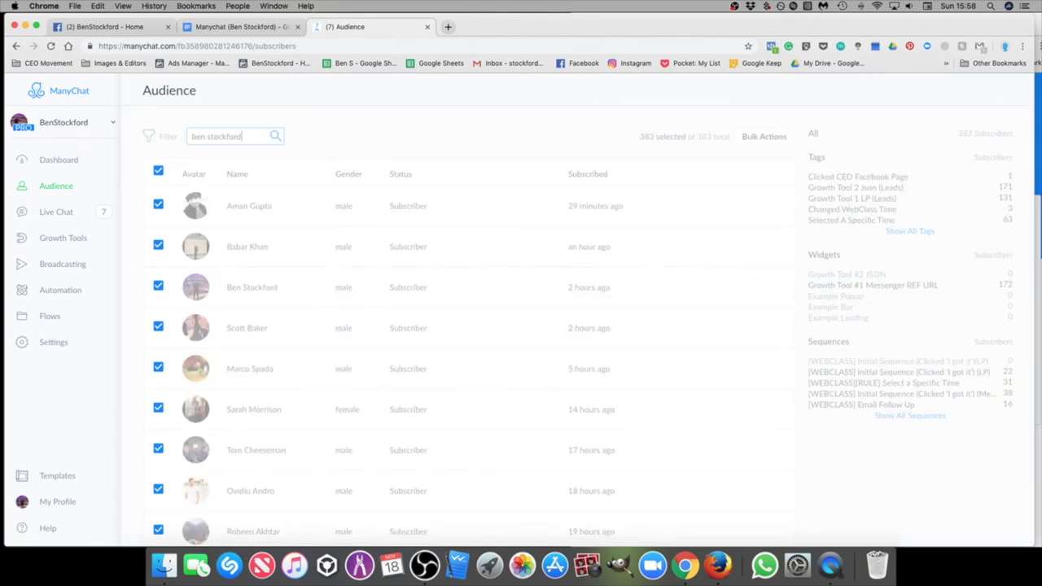
click(376, 204)
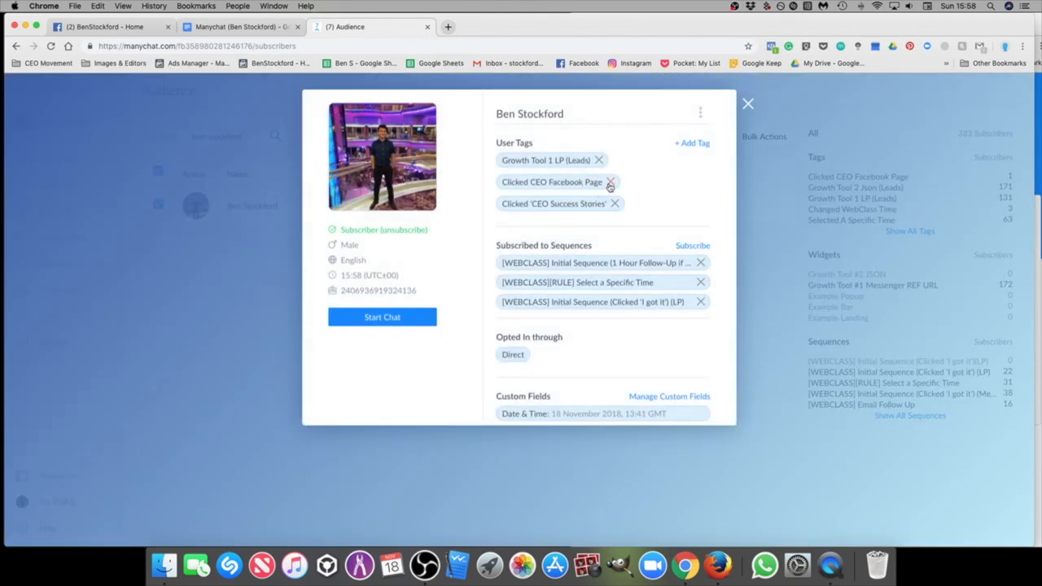
Step: Delete the subscriber's user data, confirming with the word "delete", and close the profile
click(702, 113)
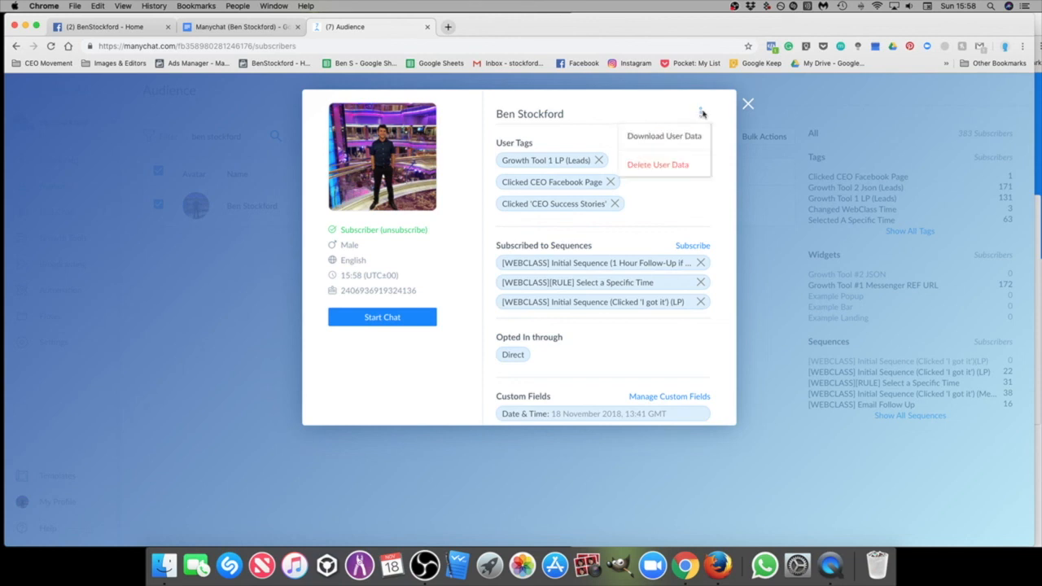
click(660, 167)
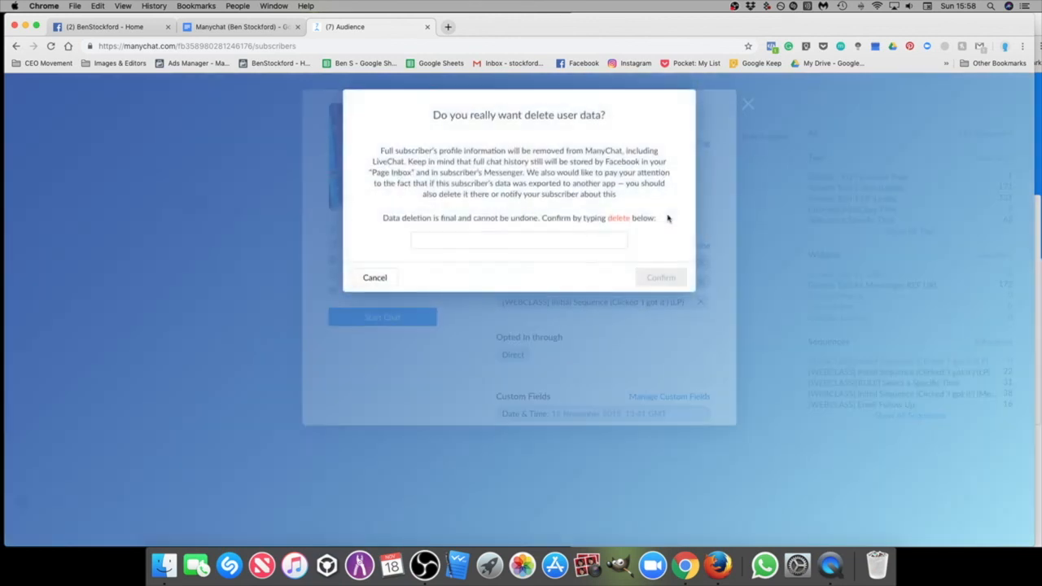
click(557, 236)
text(delete)
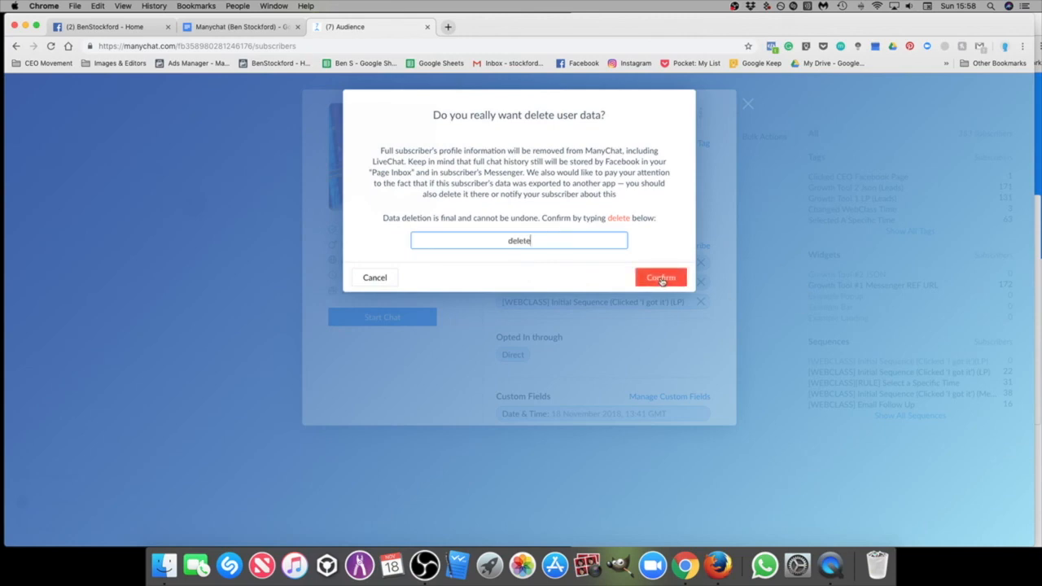
click(661, 279)
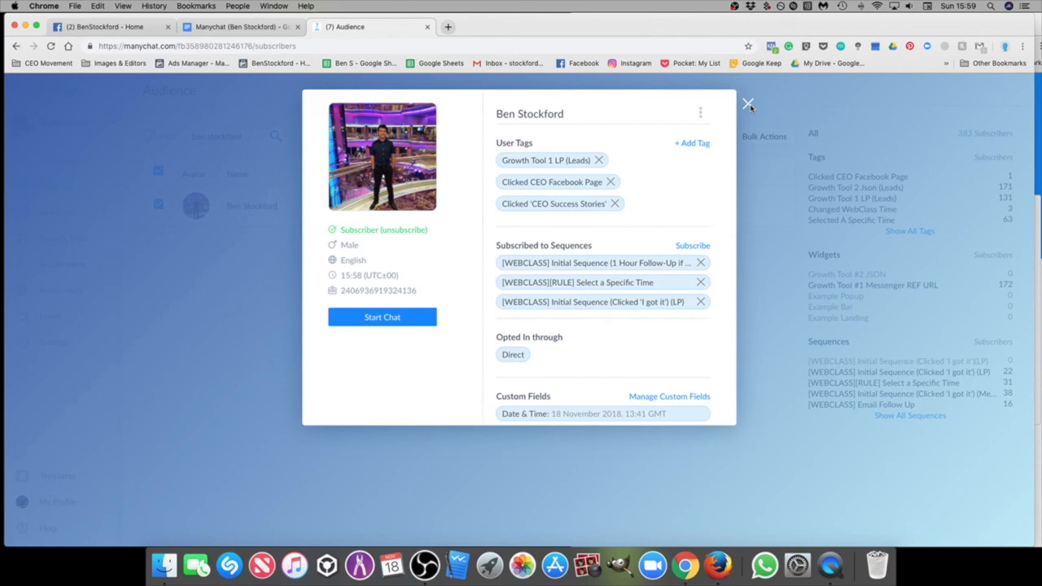
click(749, 105)
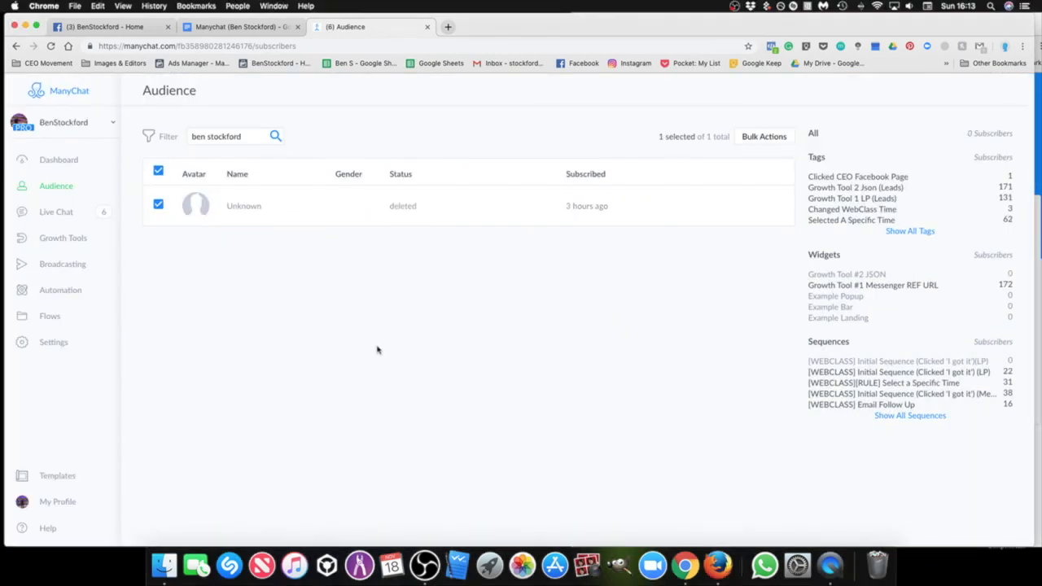
Step: Open the Date & Time Trigger rule in the automation rules and add a second Date/Time based trigger
click(59, 293)
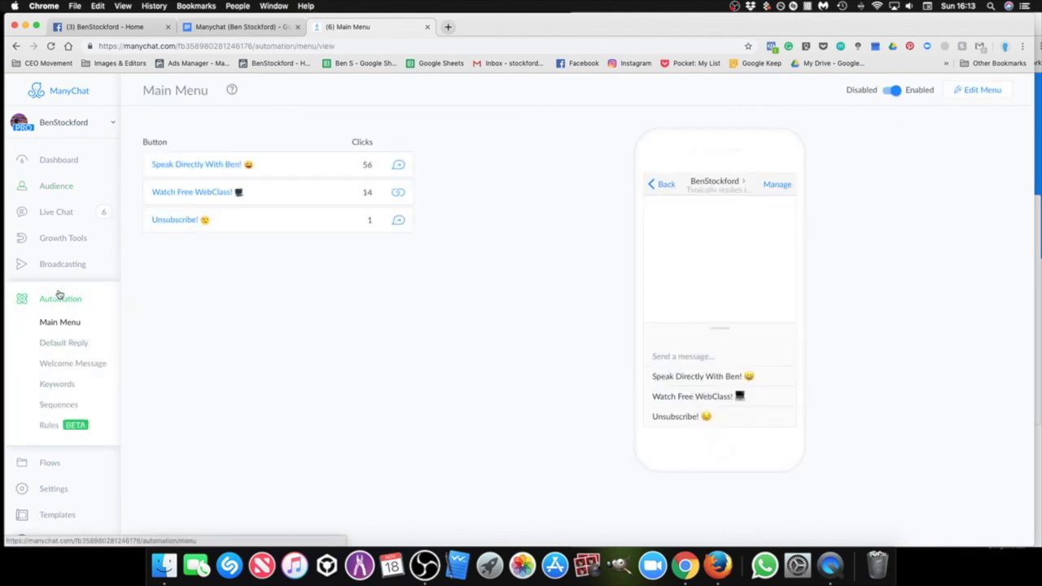
click(52, 429)
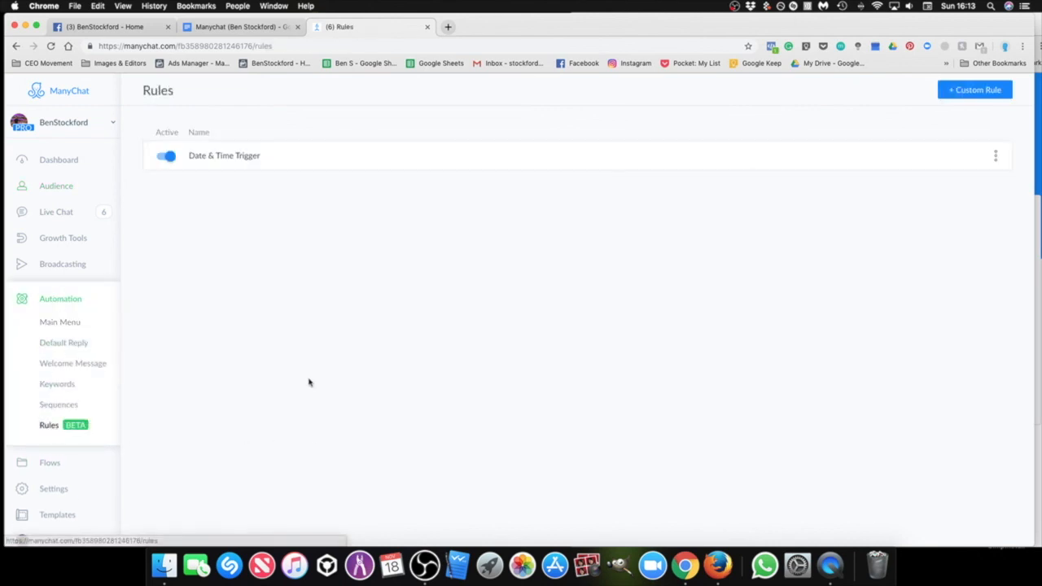
click(274, 157)
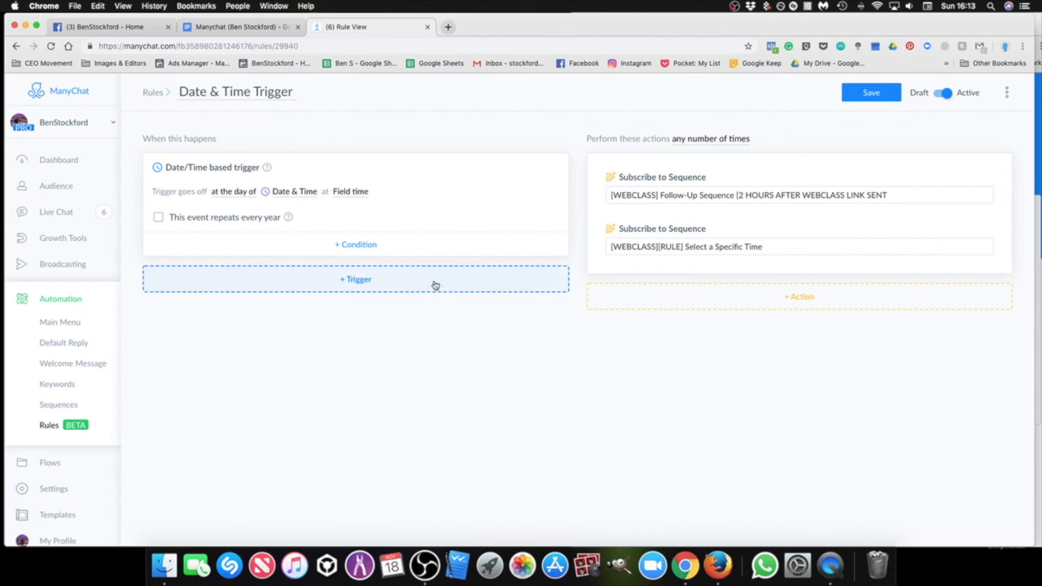
click(356, 282)
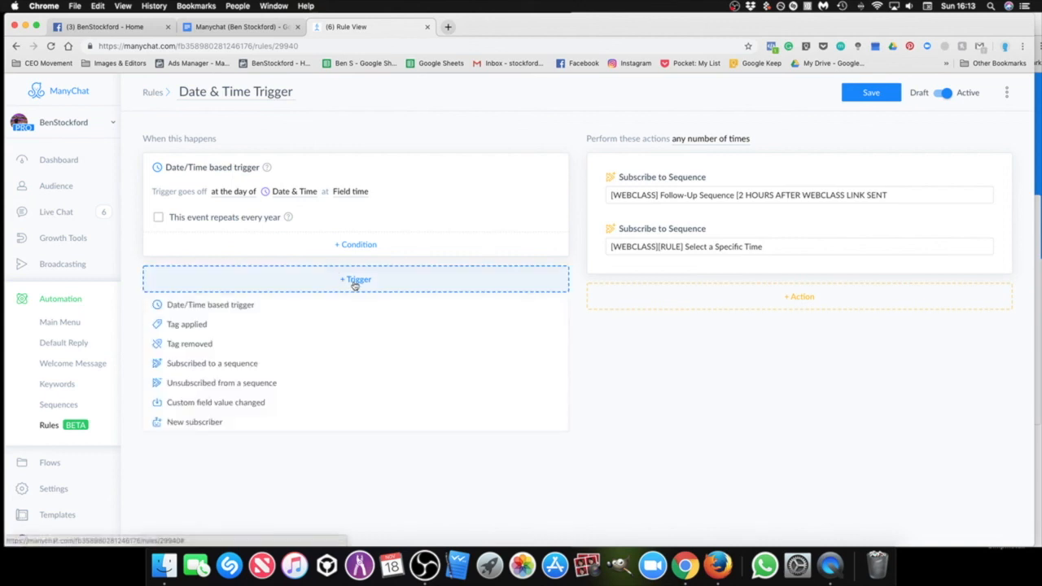
click(224, 311)
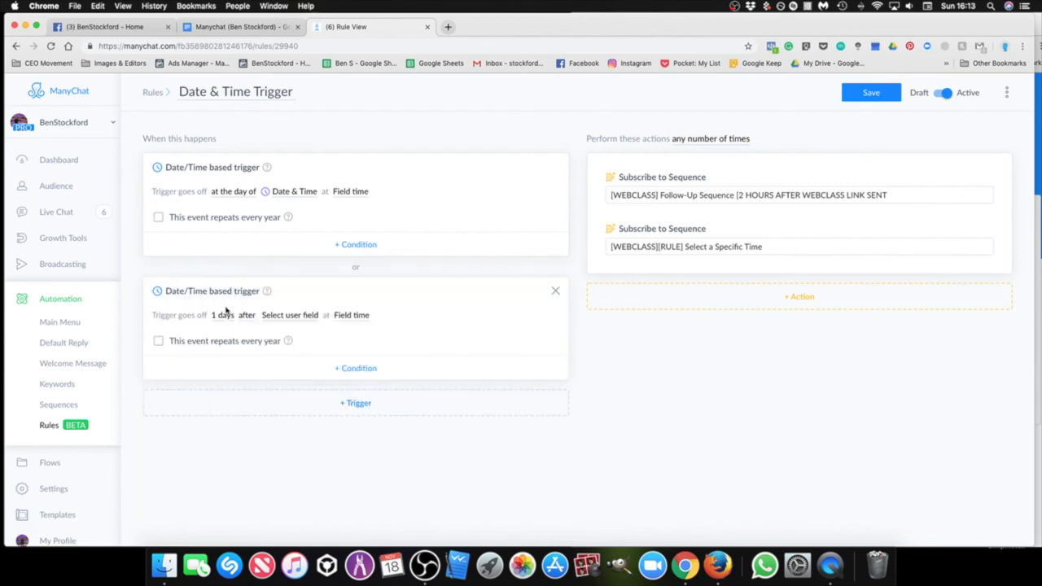
Step: Set the second Date/Time trigger to go off at the day of the Date & Time field, at the field time
click(247, 317)
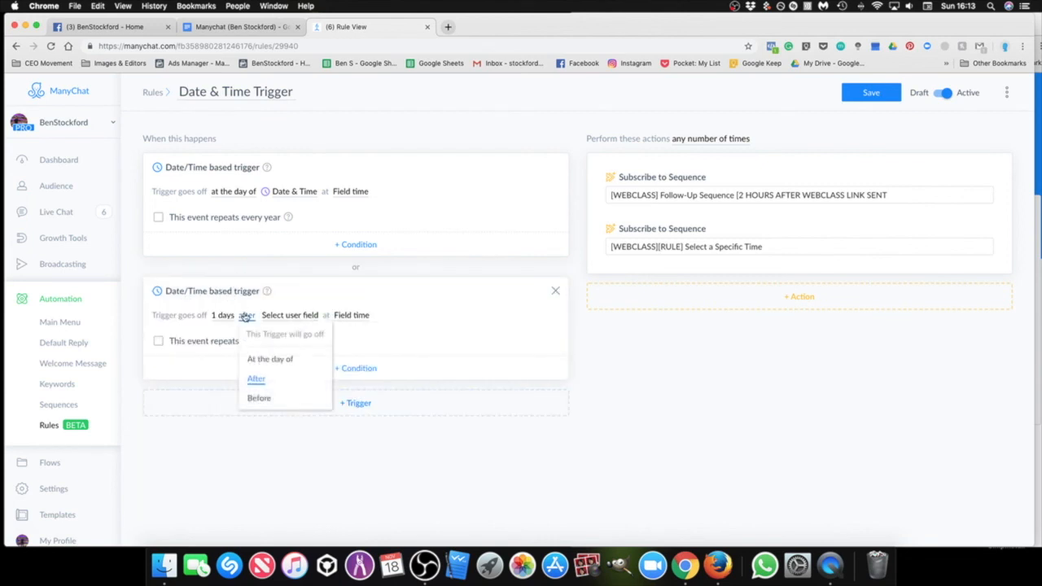
click(272, 361)
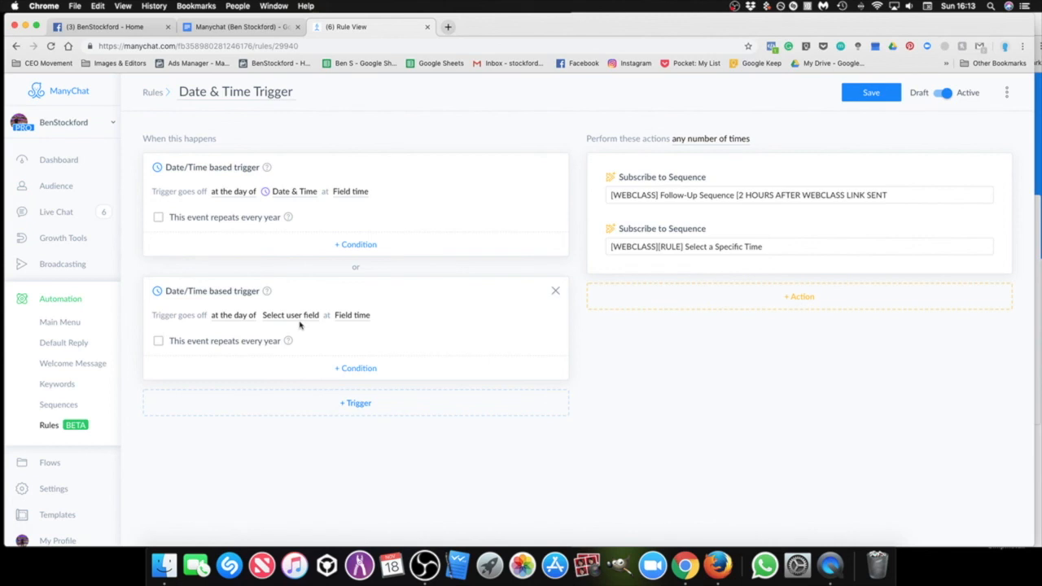
click(308, 318)
click(318, 359)
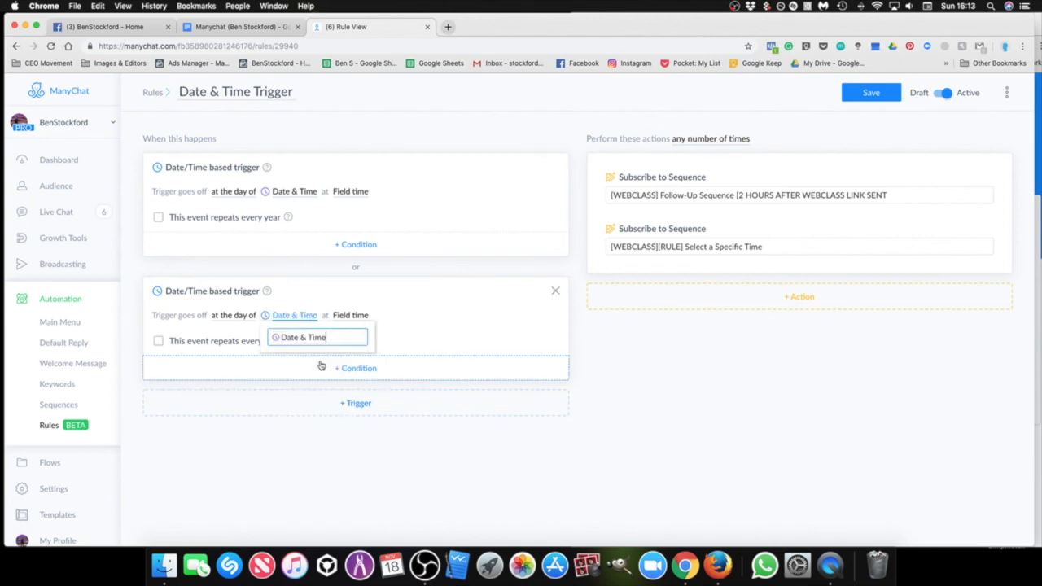
click(352, 315)
click(409, 321)
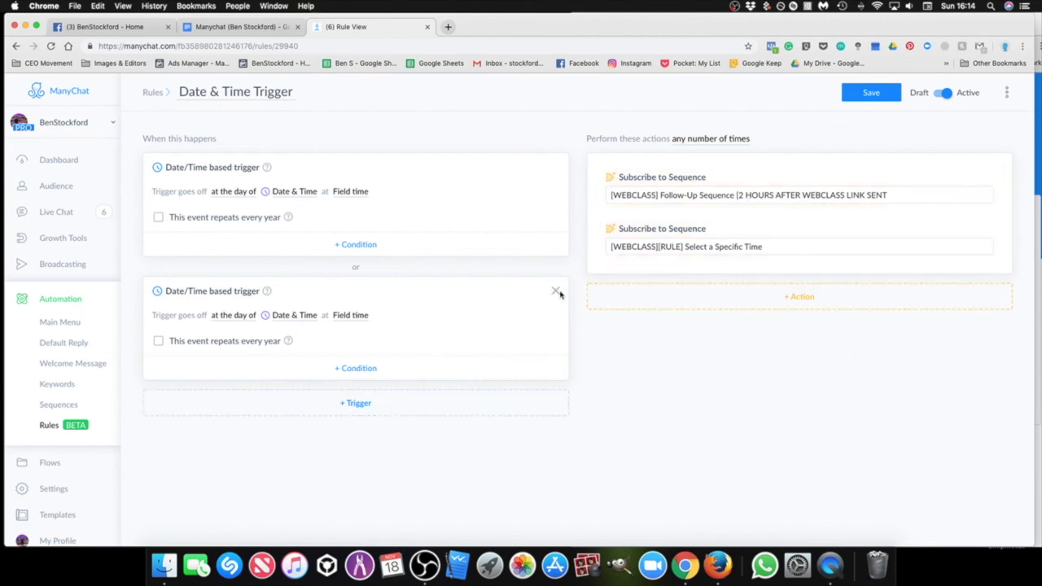
Step: Delete the second Date/Time based trigger and save the Date & Time Trigger rule
click(555, 294)
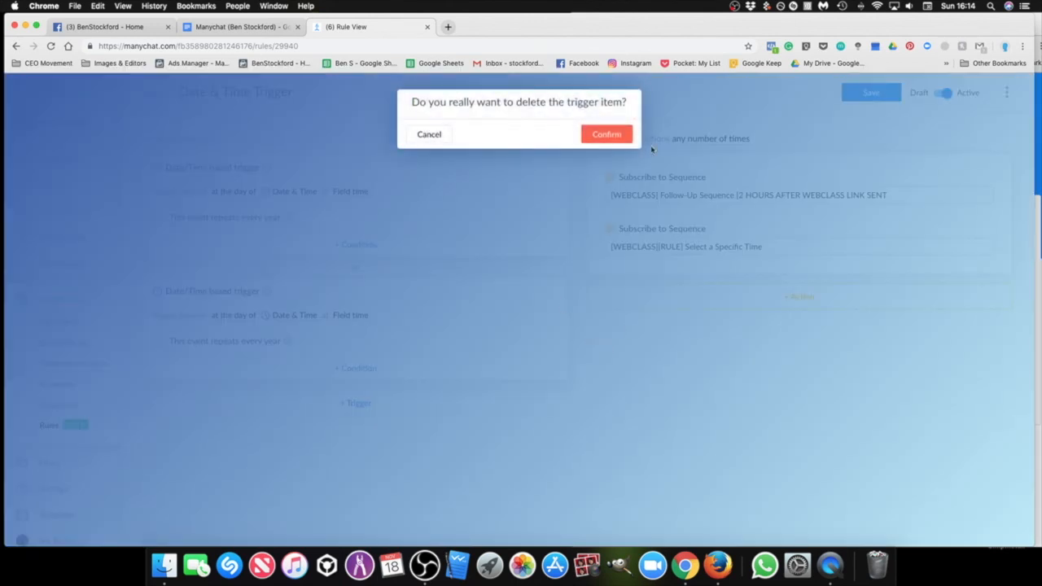
click(611, 132)
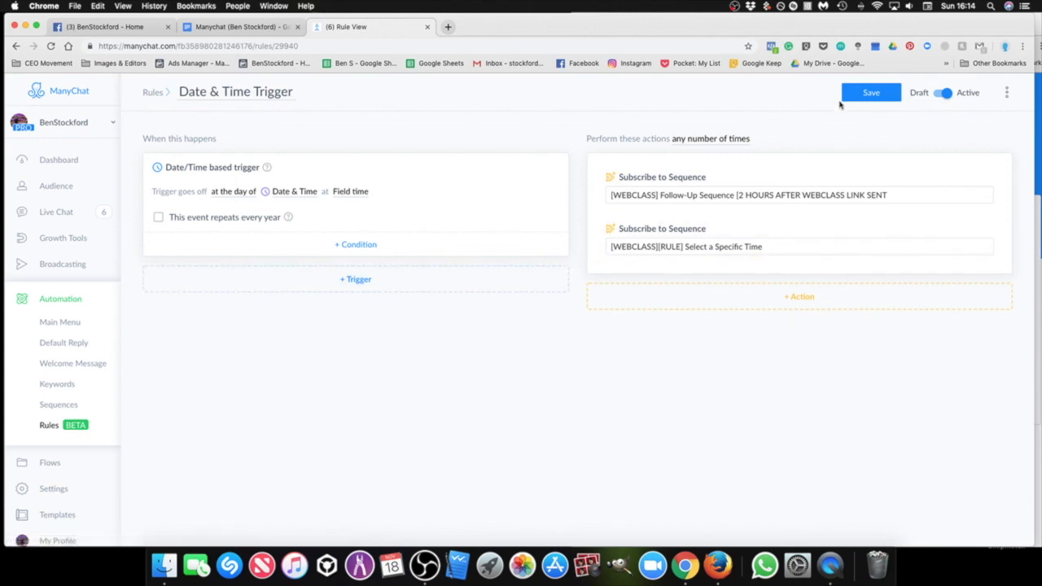
click(870, 96)
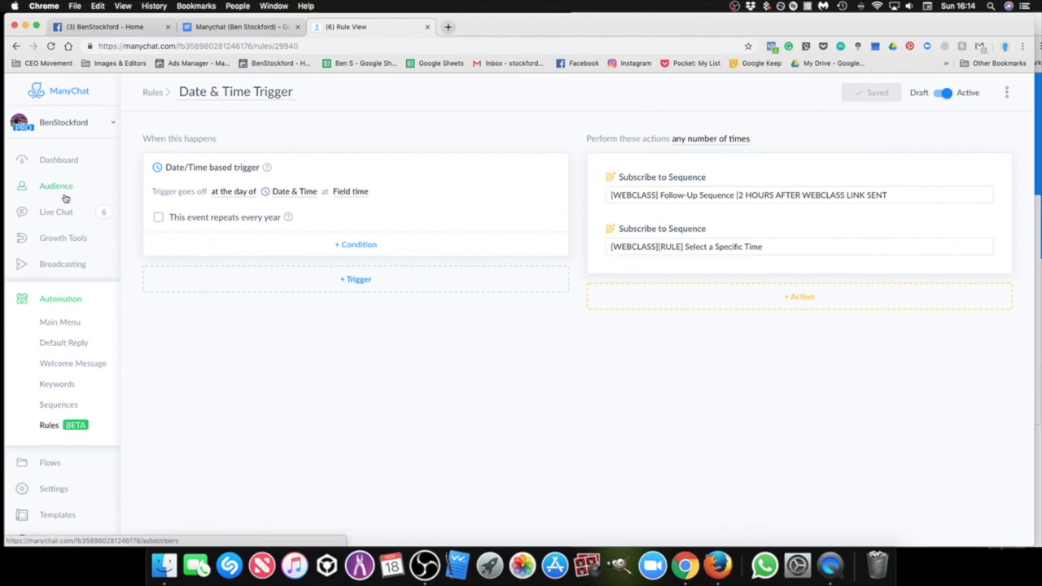
Step: Show the imported WebClass flows in the Imports folder
scroll(49, 471, down, 1)
click(49, 428)
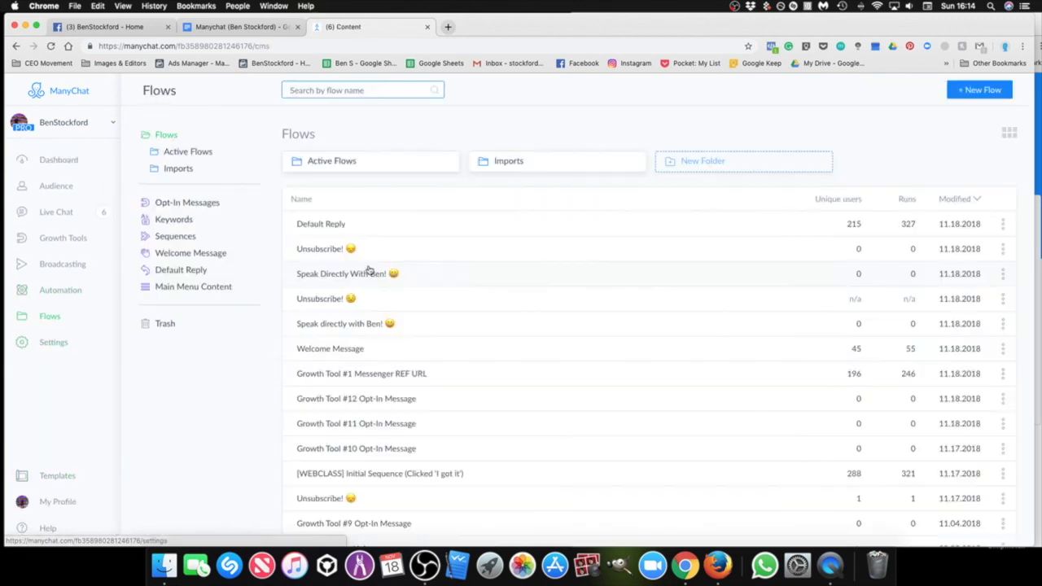
click(500, 162)
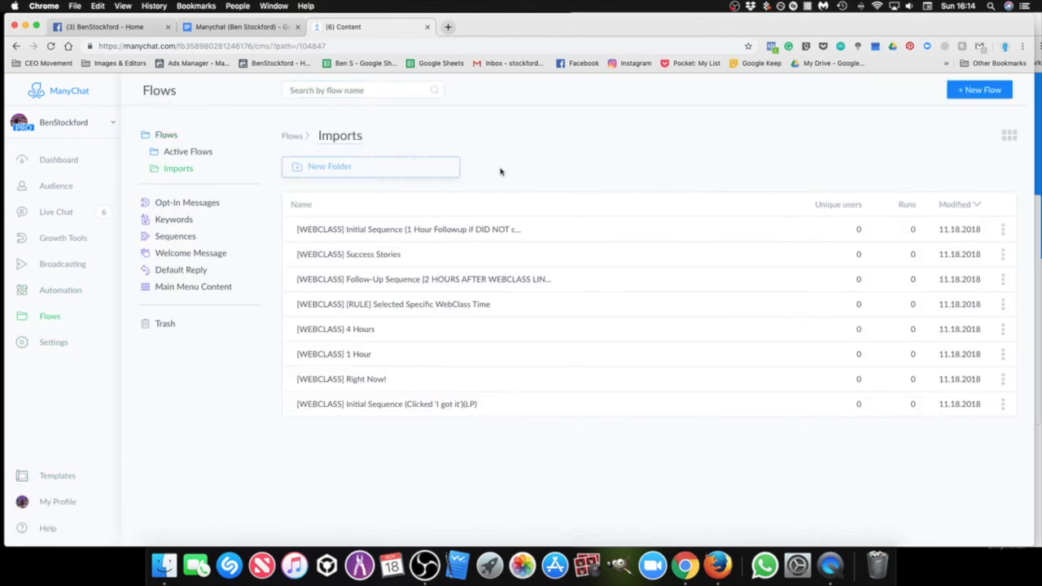
Step: Open the opt-in message flow of Growth Tool #1 Messenger REF URL for editing
click(66, 237)
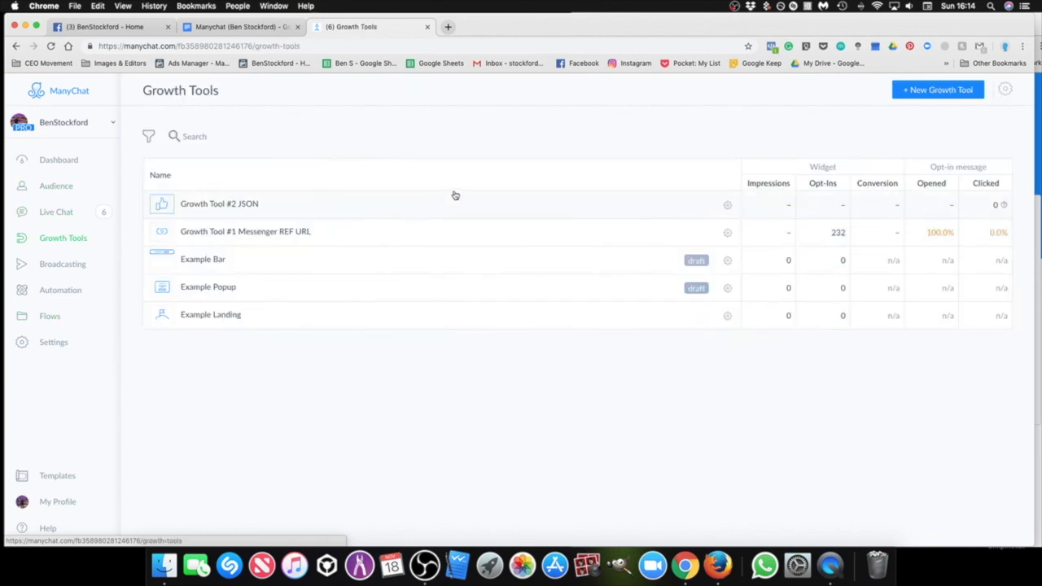
click(242, 235)
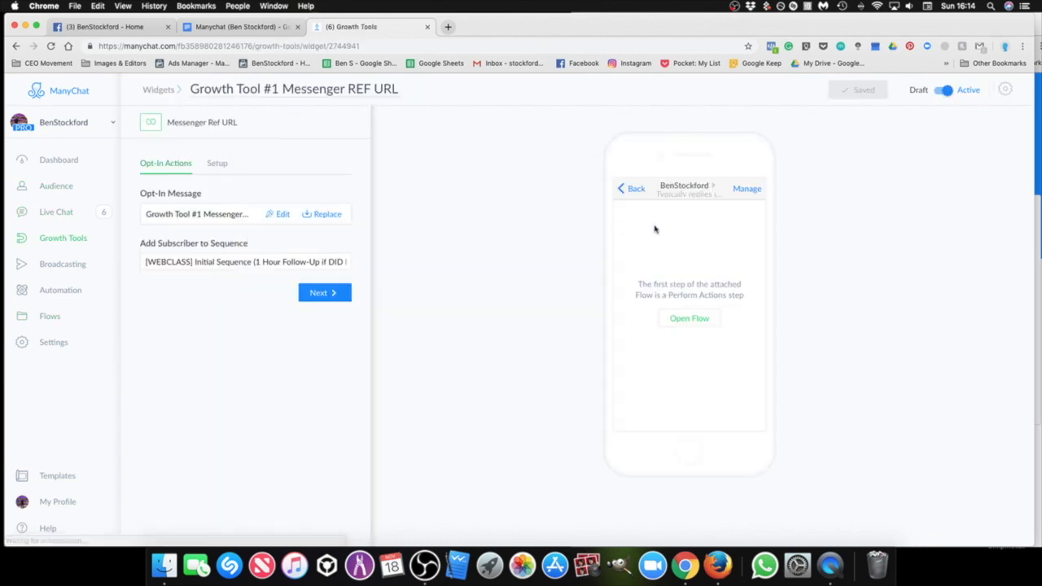
click(284, 214)
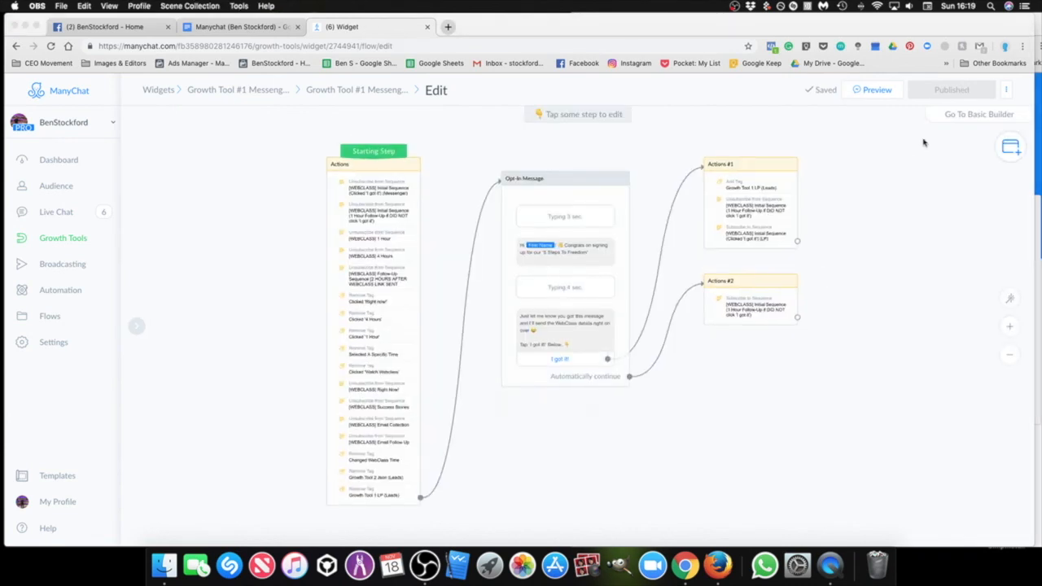
click(886, 132)
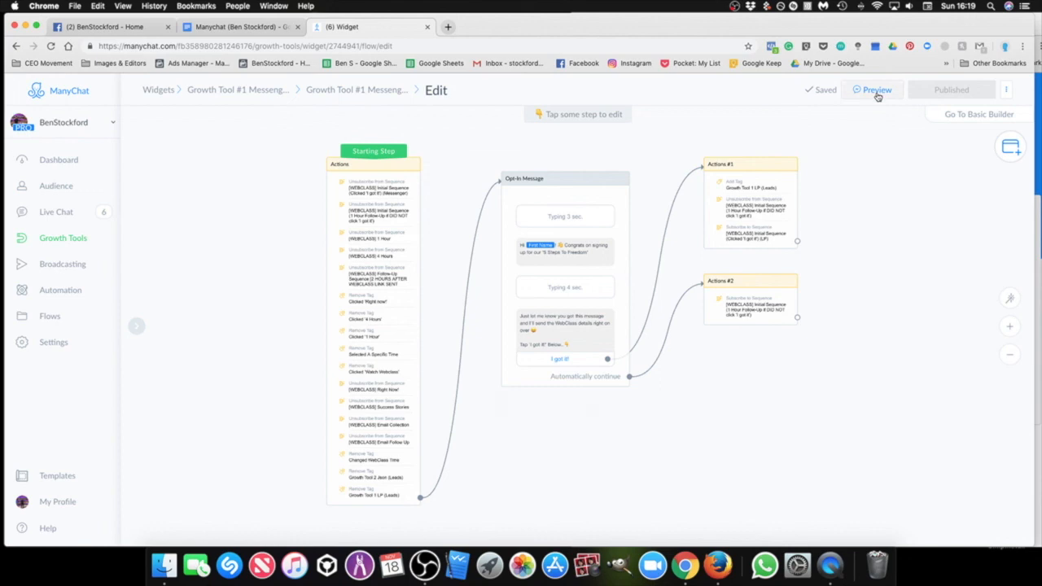
Step: Send a preview of the flow to Messenger and reply "I got it!" in the chat on the Facebook page
click(877, 93)
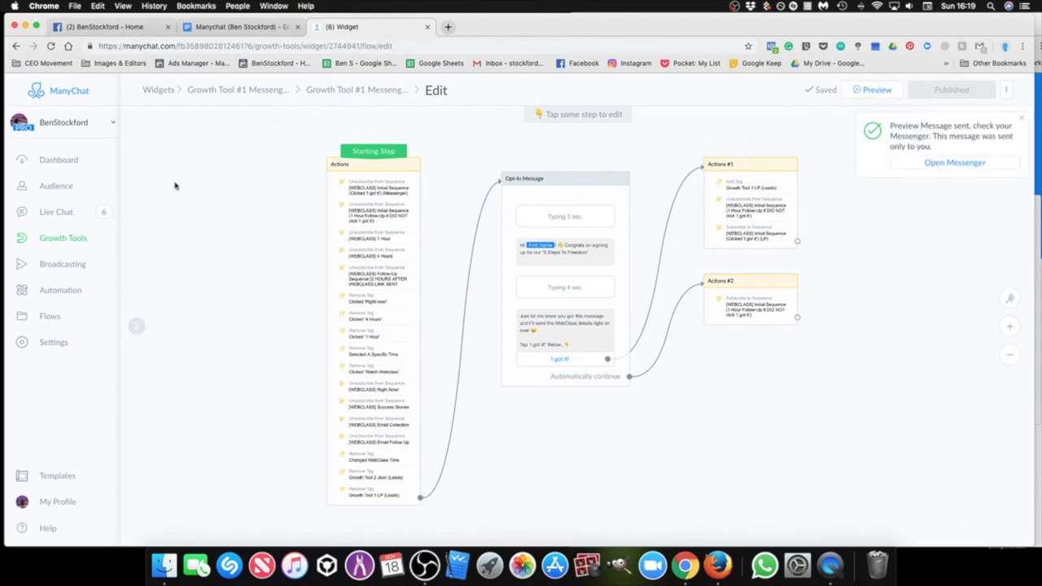
click(137, 31)
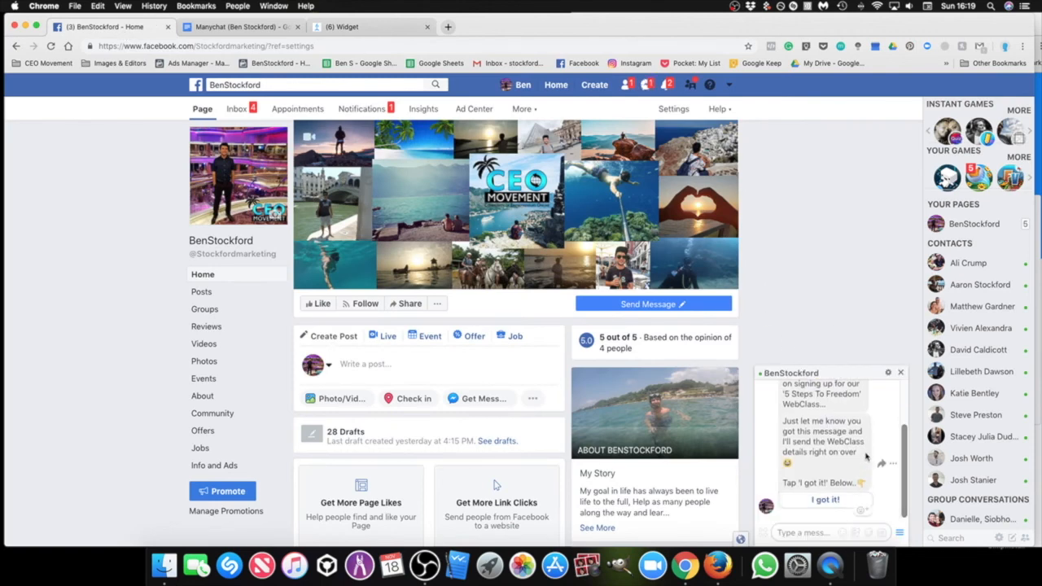
click(826, 501)
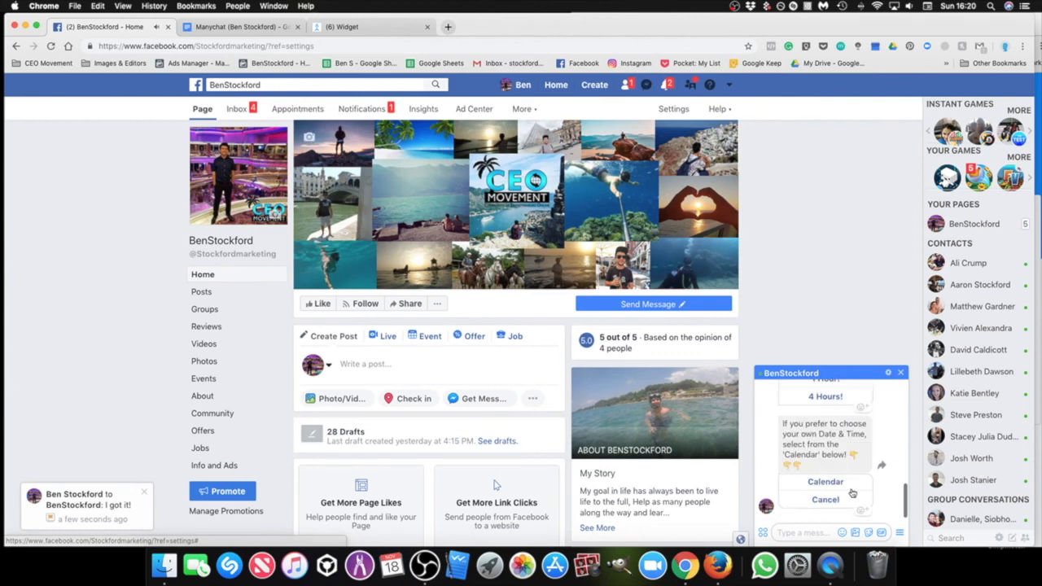
Step: Schedule the WebClass through the chat's calendar option for Sunday 18 November 2018 at 16:21
click(820, 485)
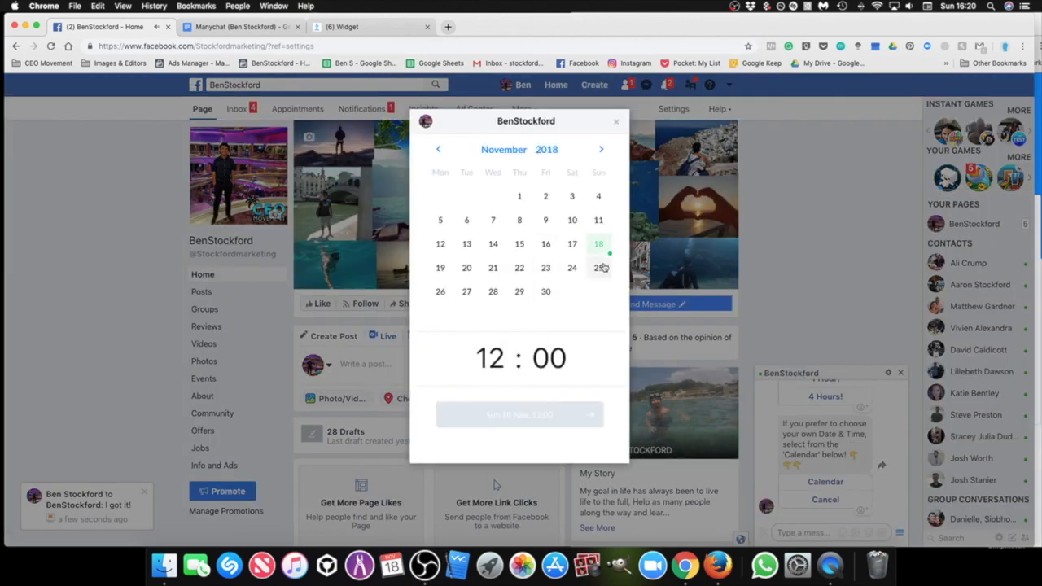
click(598, 244)
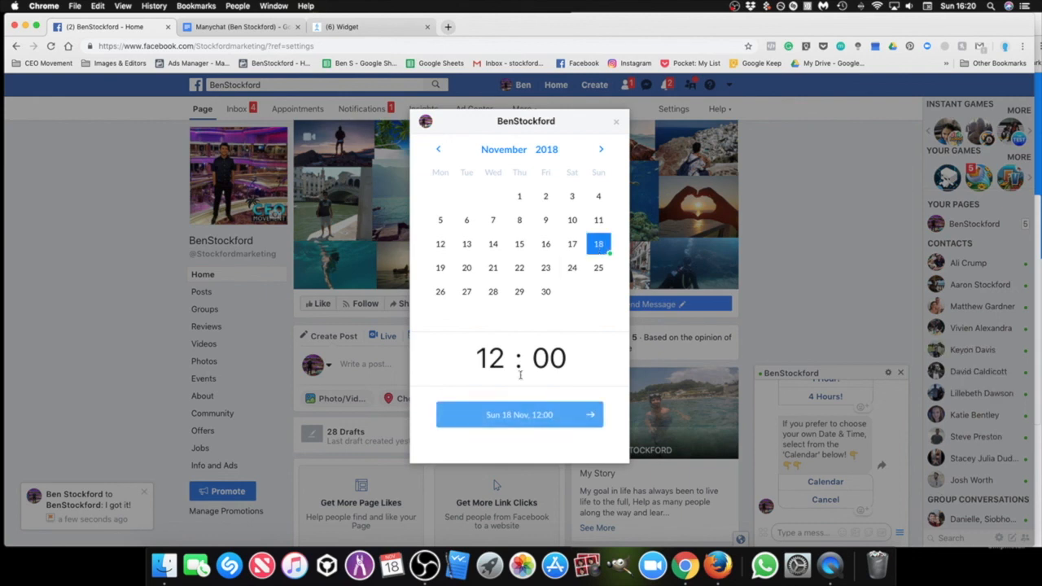
click(493, 363)
text(16)
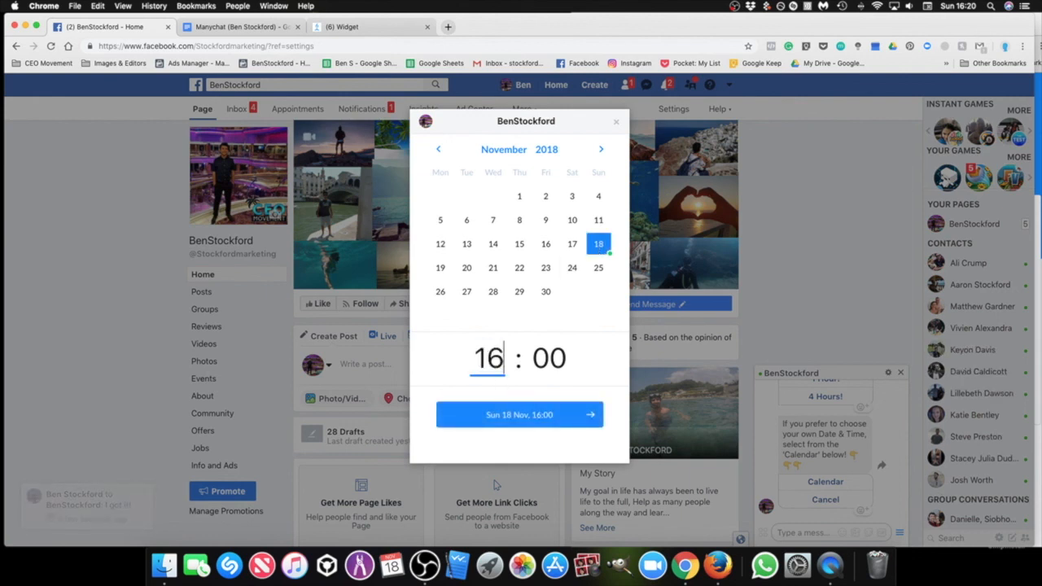
key(Tab)
text(21)
click(559, 417)
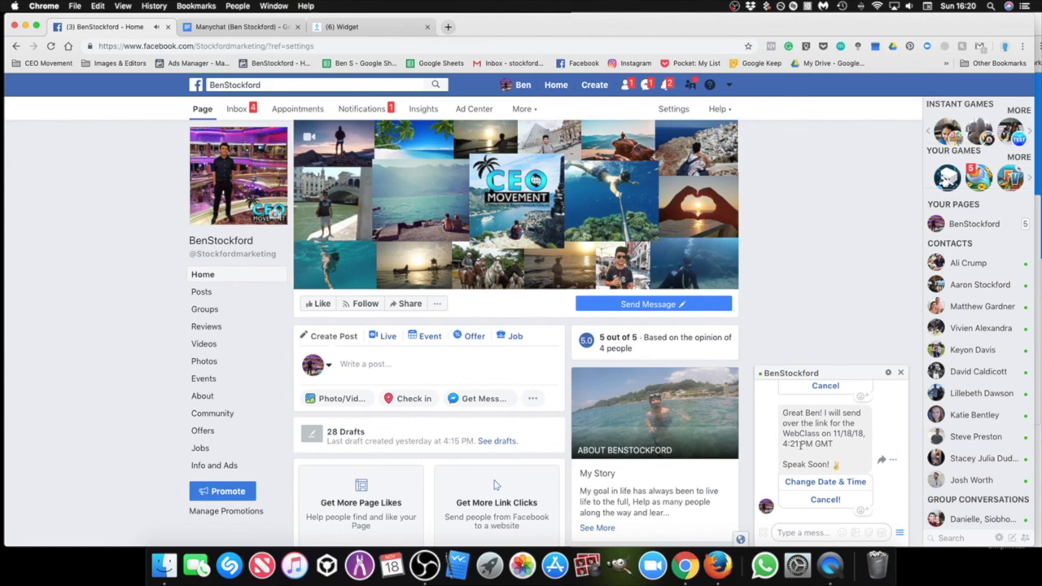
Step: Review the WebClass timing options and the scheduling confirmation in the chat conversation
scroll(830, 440, up, 1)
scroll(830, 441, down, 1)
scroll(850, 436, up, 4)
scroll(849, 436, up, 5)
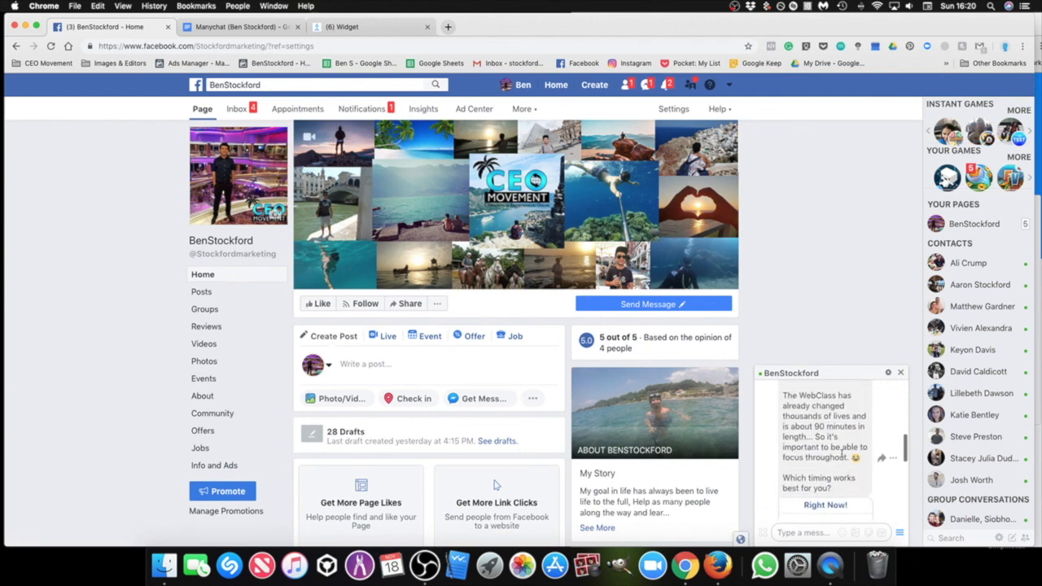
scroll(826, 423, down, 3)
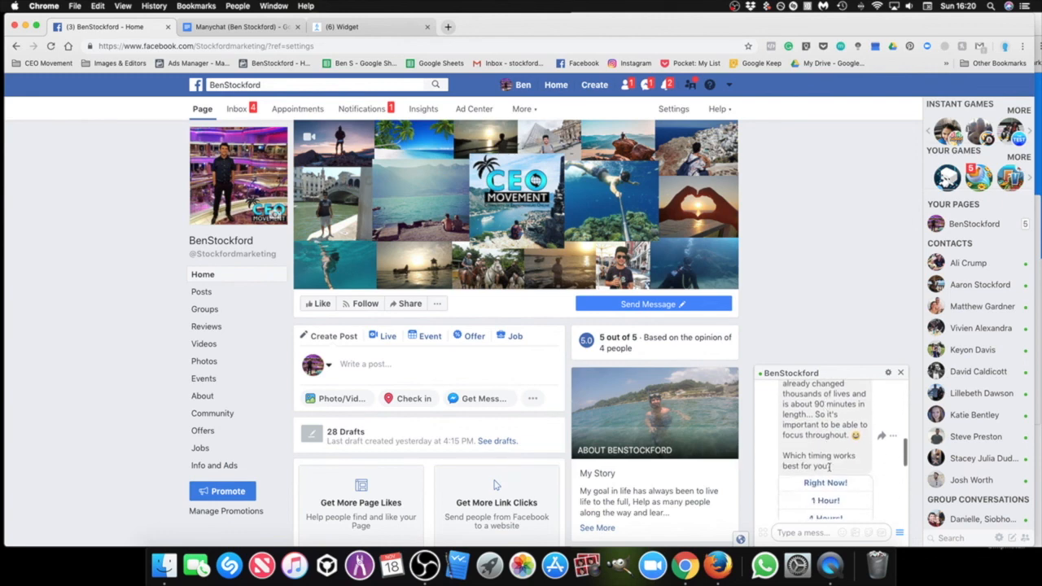
scroll(830, 476, down, 5)
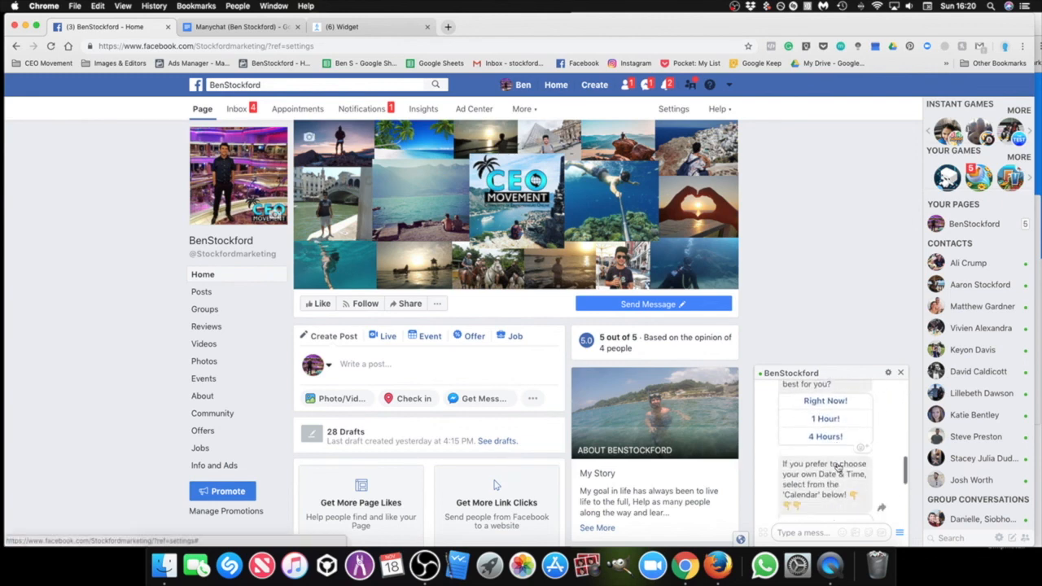
scroll(837, 464, down, 2)
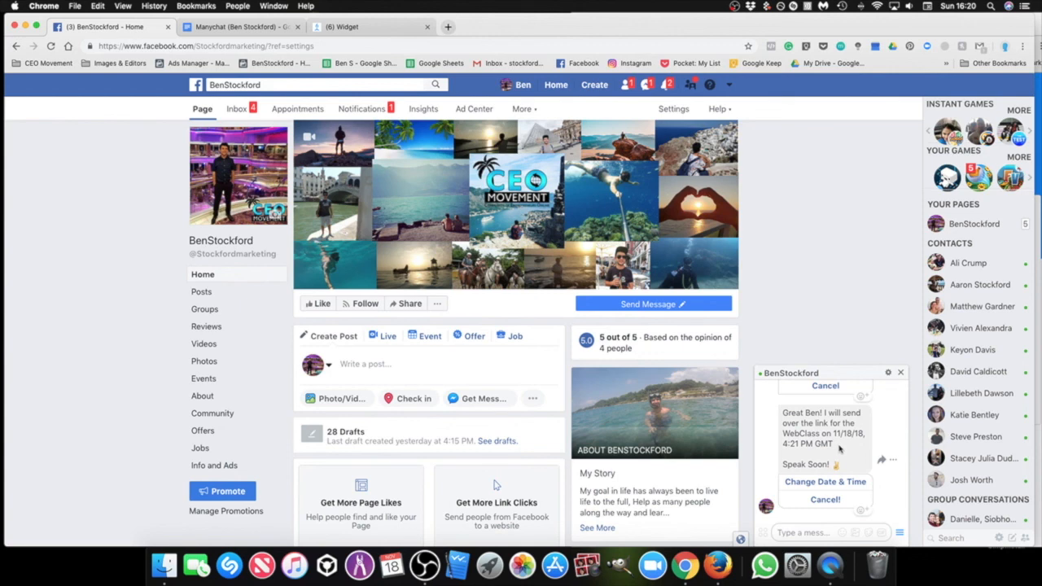
Step: Read the delivered WebClass message in the chat, open its Watch WebClass link and close the opened page
scroll(848, 423, down, 5)
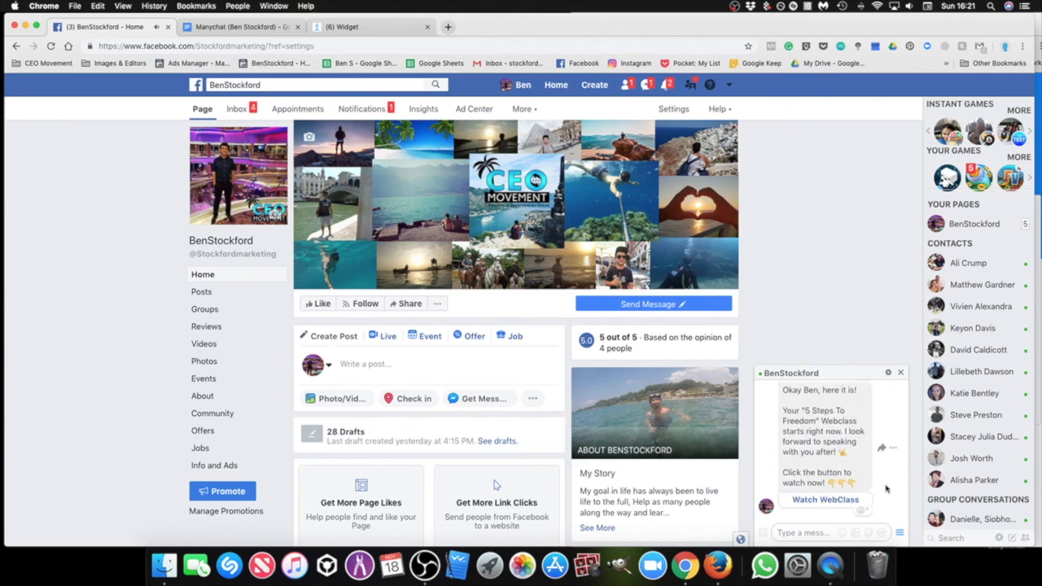
scroll(843, 415, up, 2)
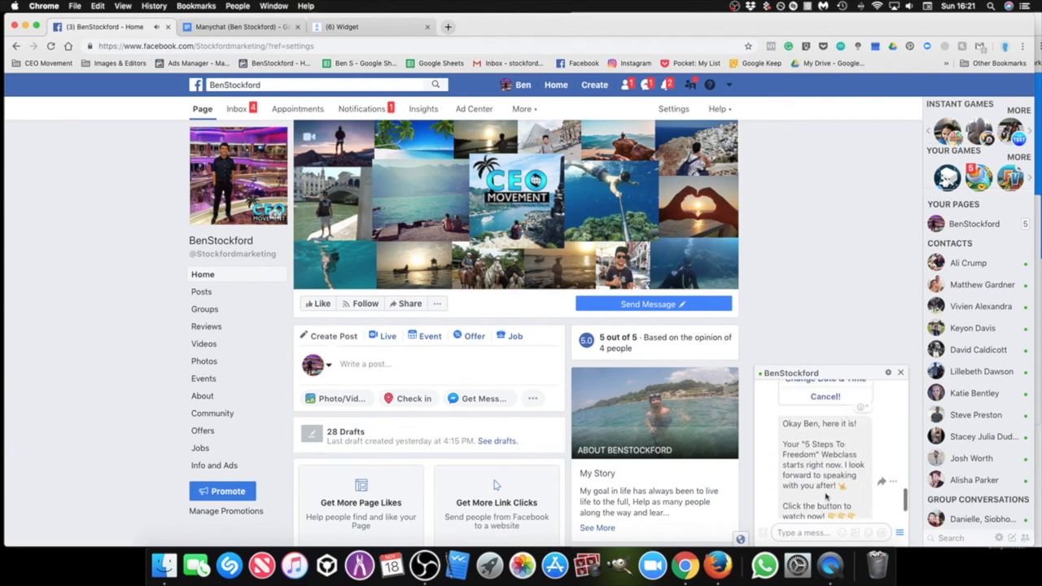
scroll(826, 497, down, 2)
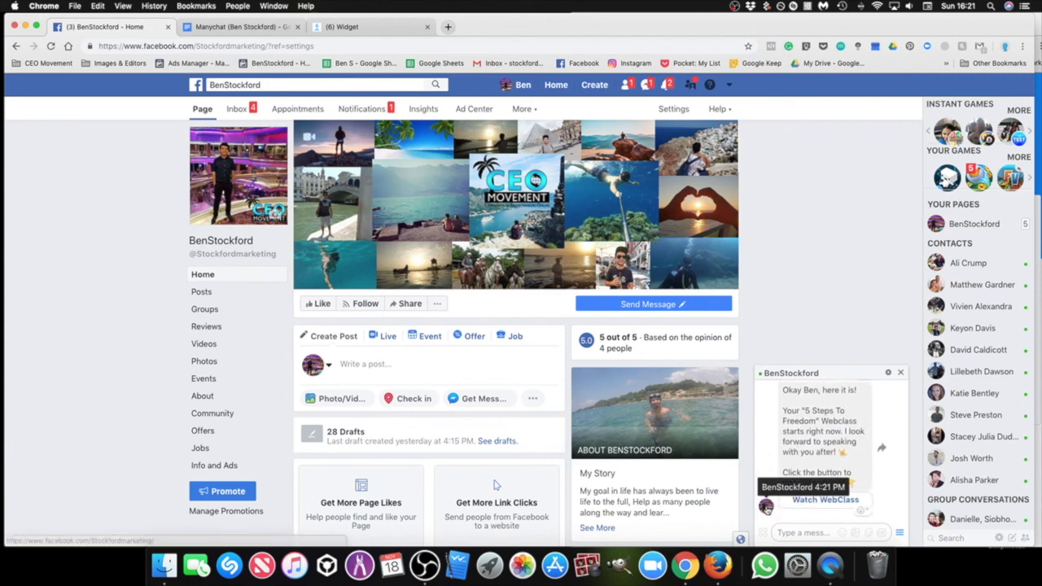
mouse_move(767, 505)
click(894, 506)
scroll(824, 418, up, 2)
scroll(824, 418, down, 2)
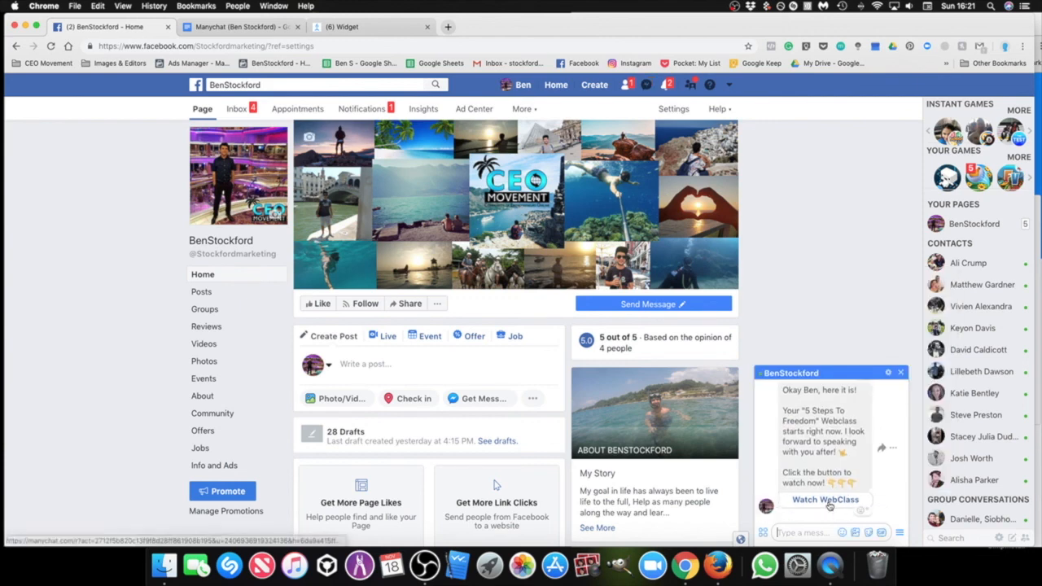
click(828, 503)
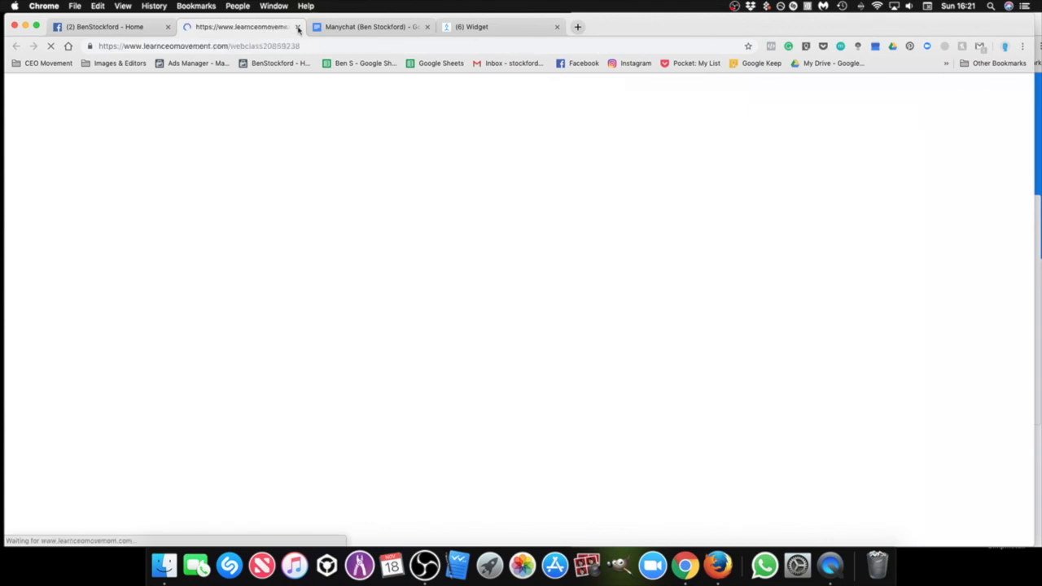
click(298, 27)
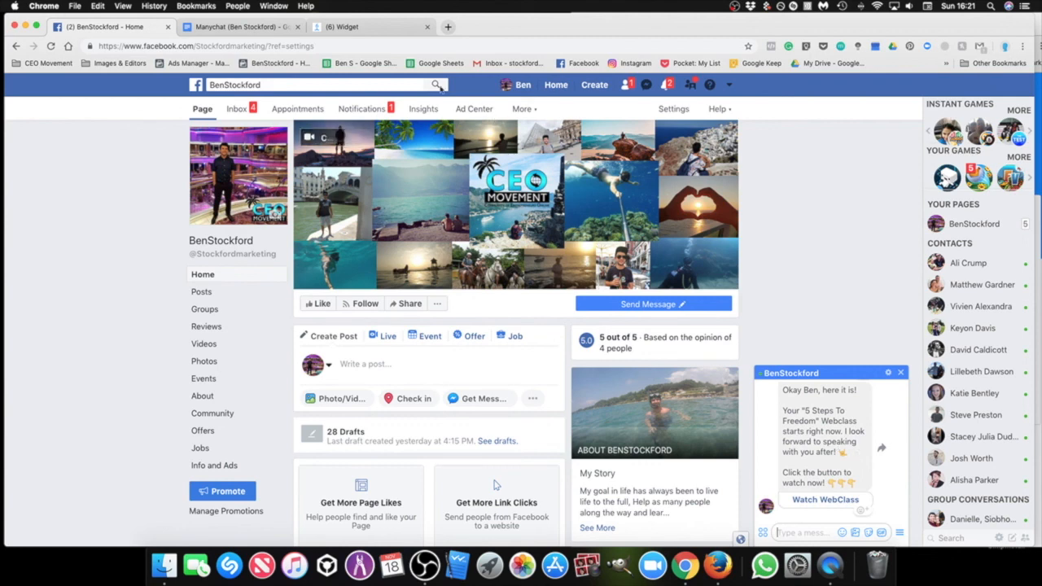
Step: Switch back to ManyChat and clear the name search in the Audience to list all subscribers
click(366, 26)
click(58, 187)
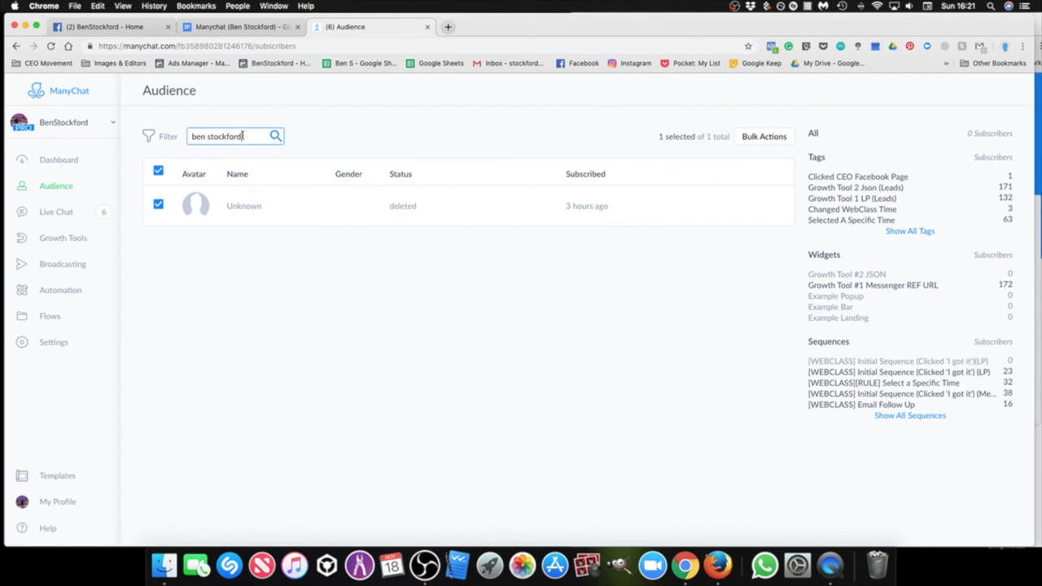
click(57, 213)
click(57, 188)
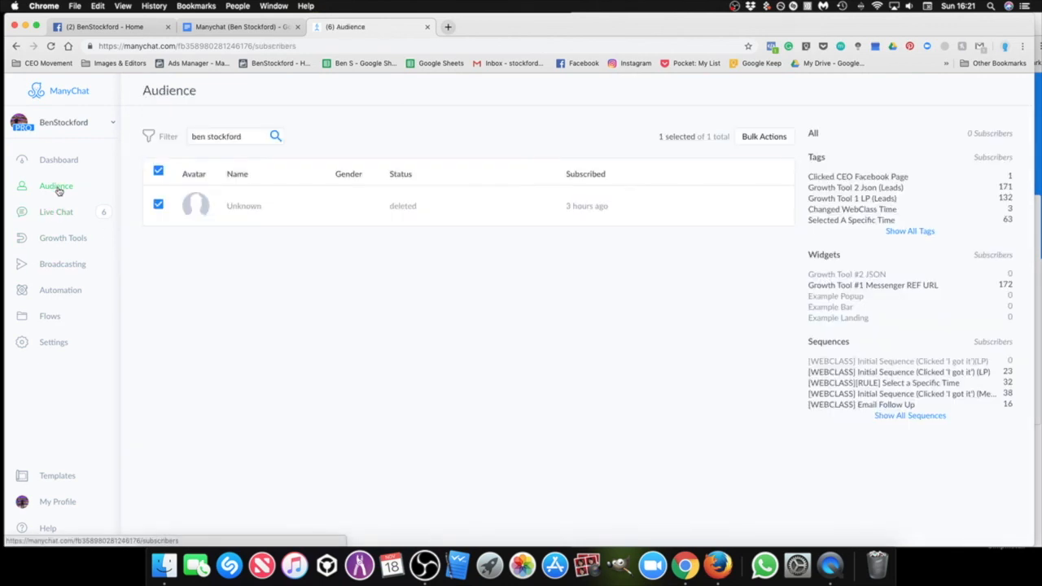
drag(233, 139, 168, 145)
click(246, 137)
click(273, 140)
click(250, 137)
drag(255, 137, 184, 138)
key(BackSpace)
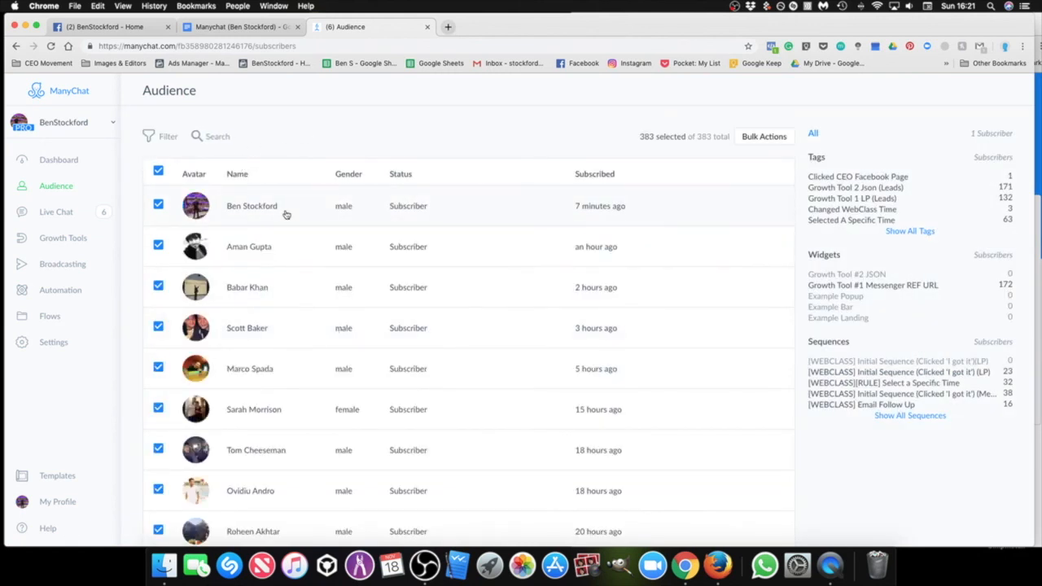
Step: Examine the tags, sequences and Date & Time custom field in the page owner's subscriber profile, and close the profile
click(285, 210)
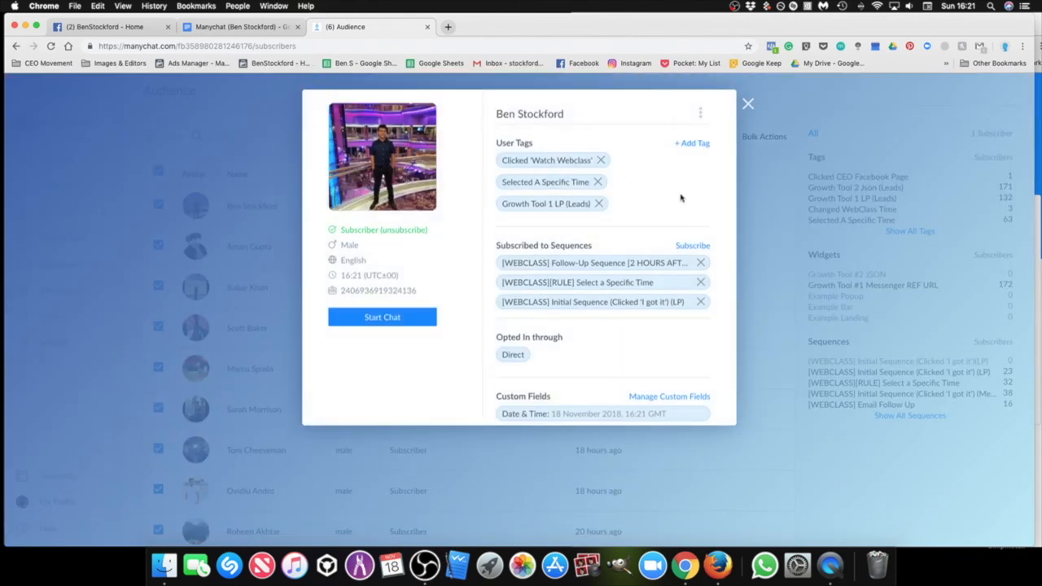
scroll(569, 126, down, 1)
scroll(589, 153, up, 1)
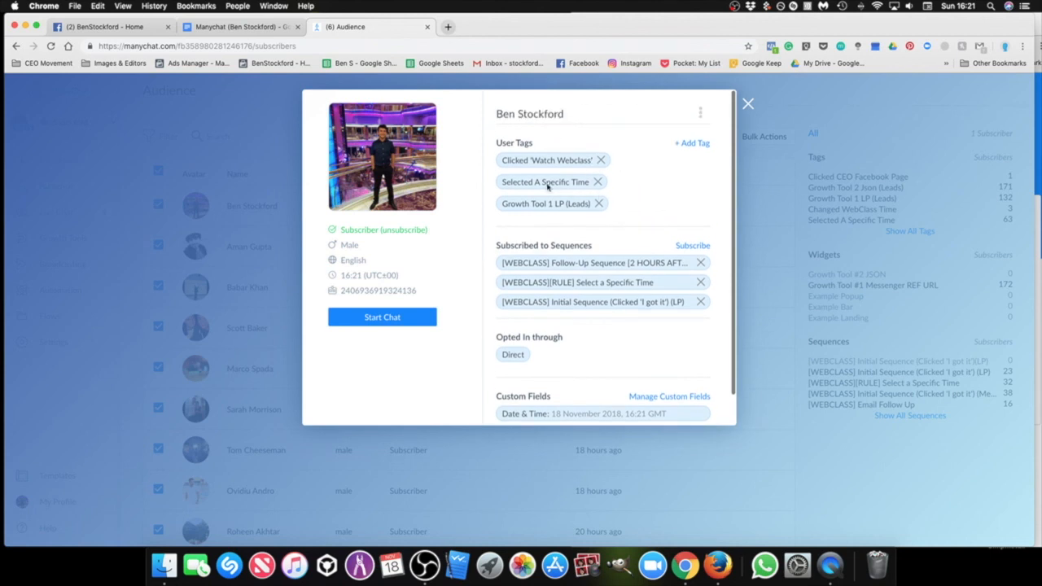
scroll(646, 209, down, 2)
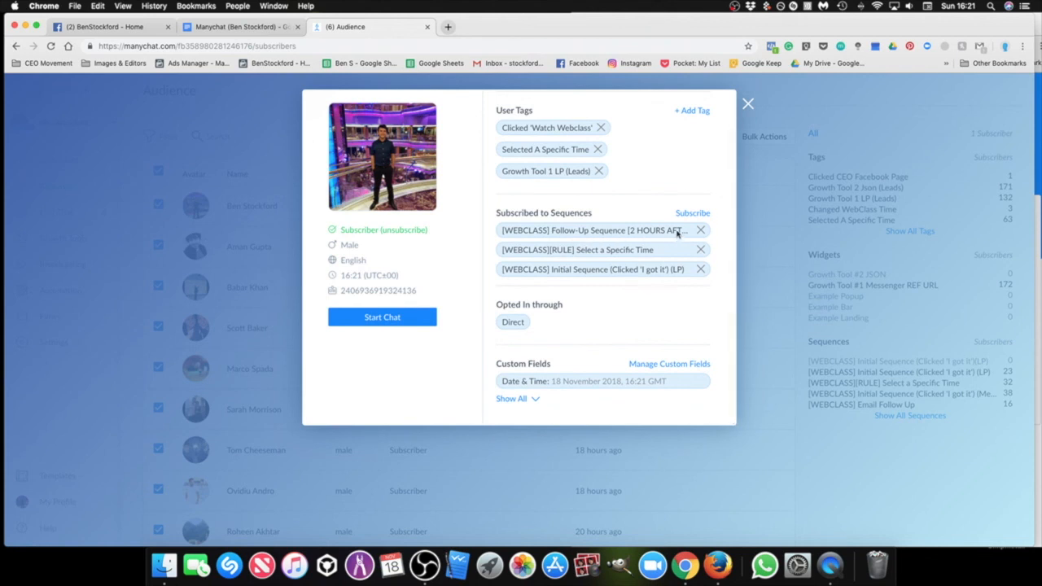
click(597, 383)
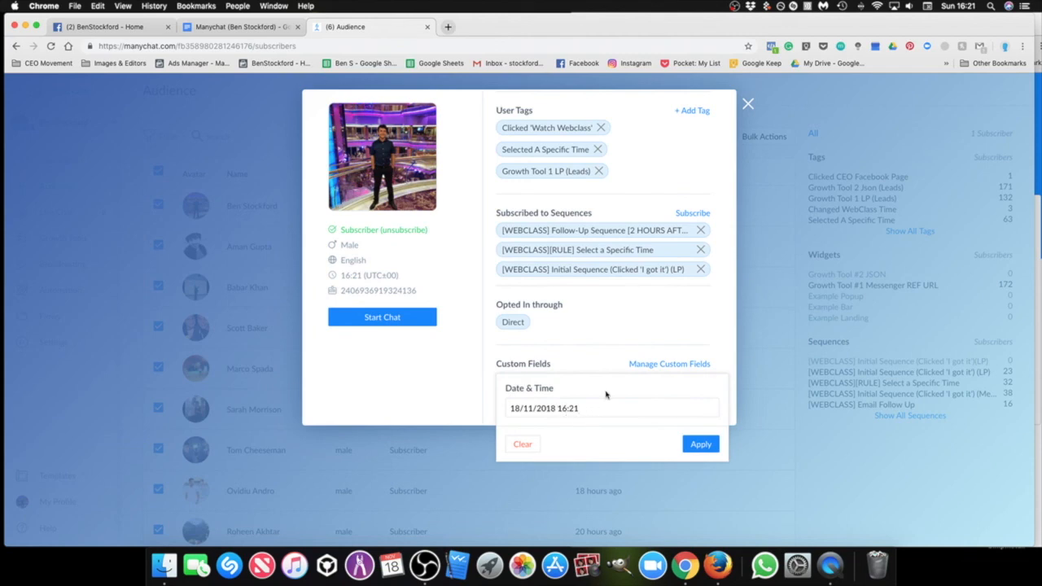
click(647, 323)
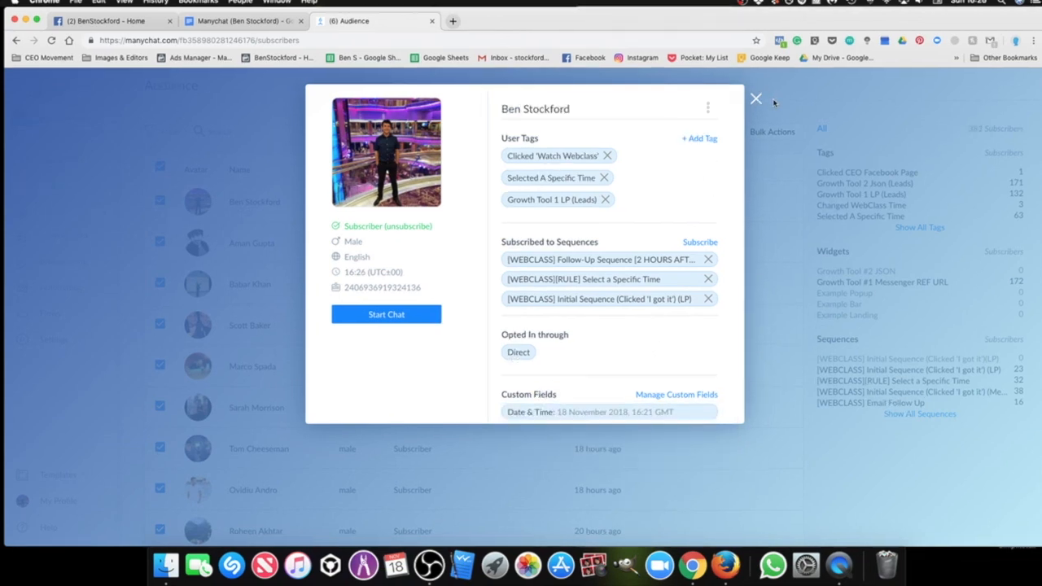
click(757, 100)
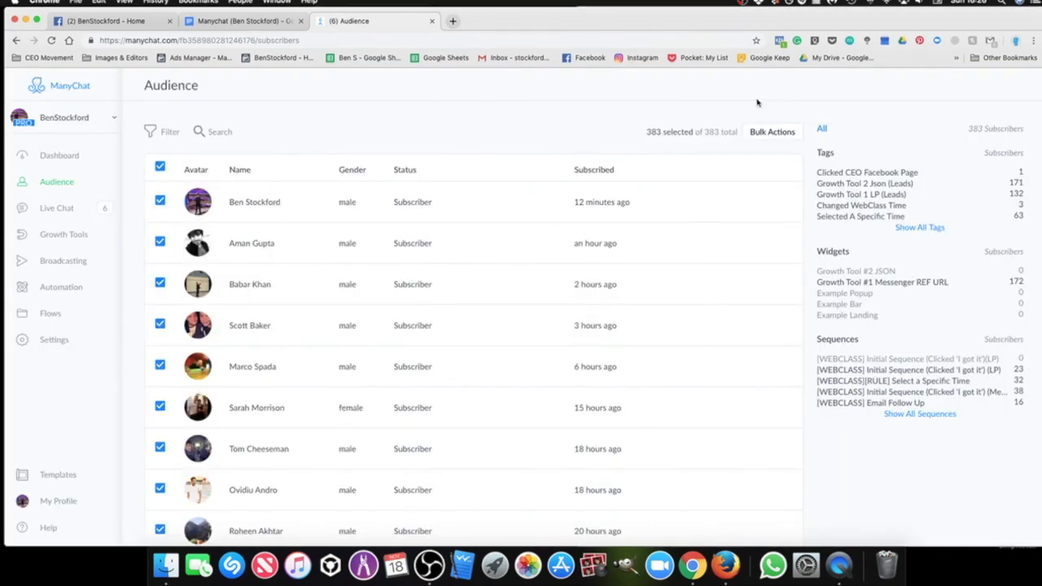